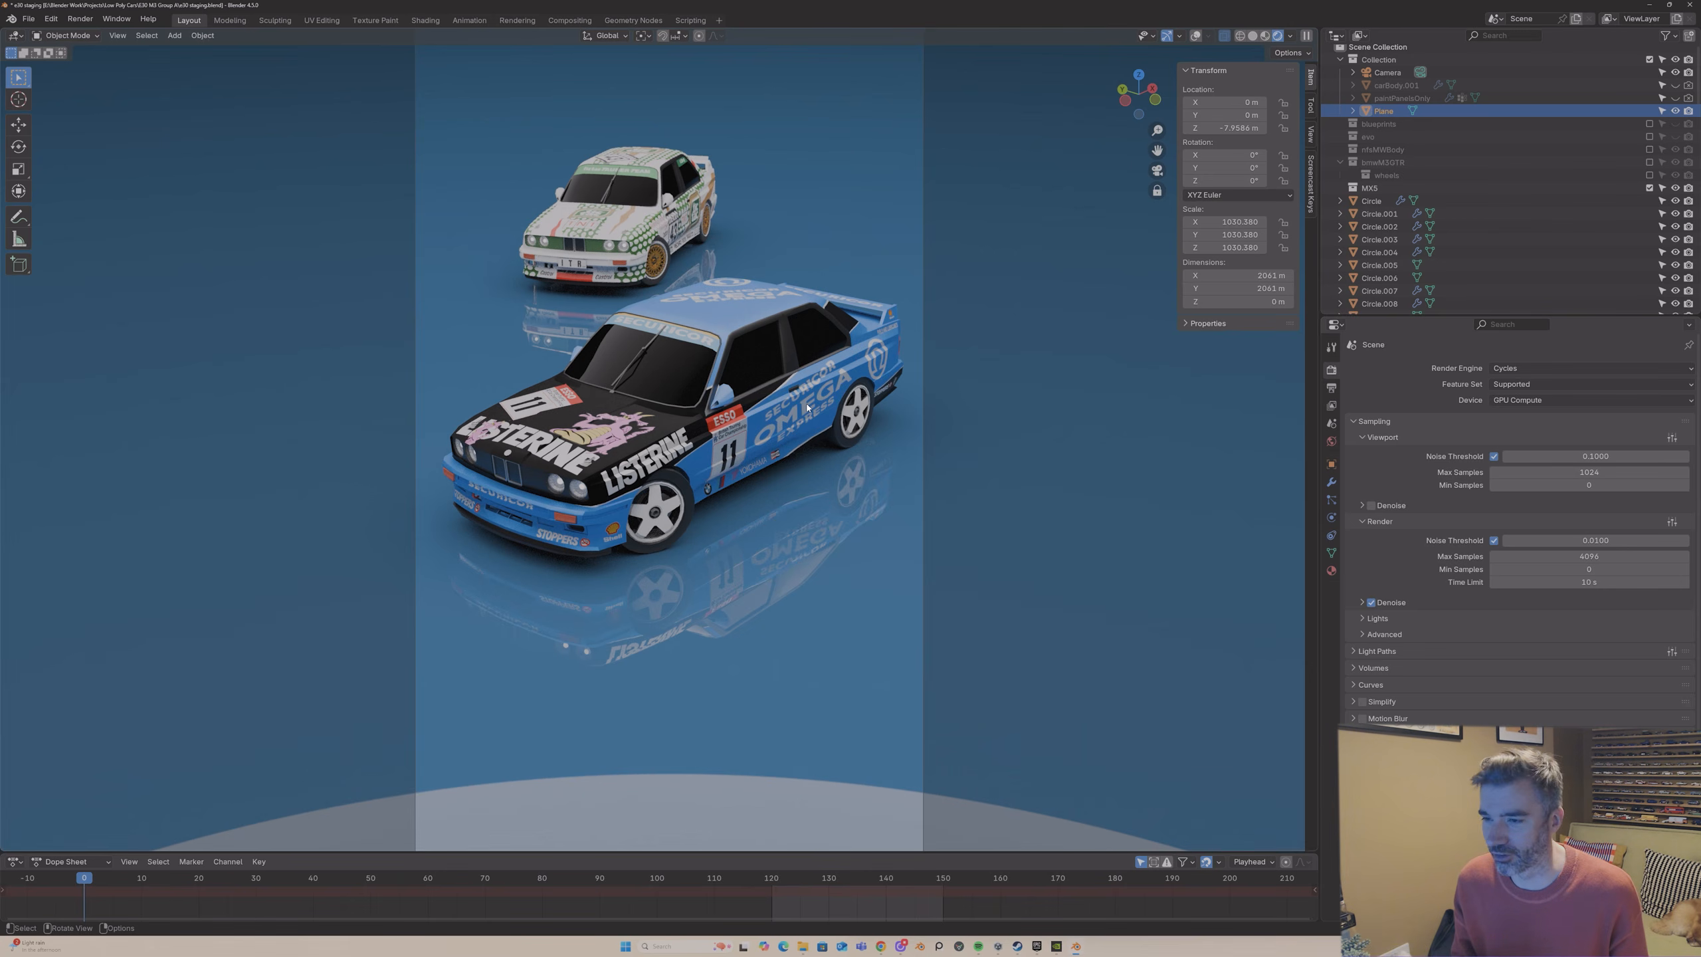
pyautogui.moveTo(794, 398); pyautogui.dragTo(790, 398, button='middle')
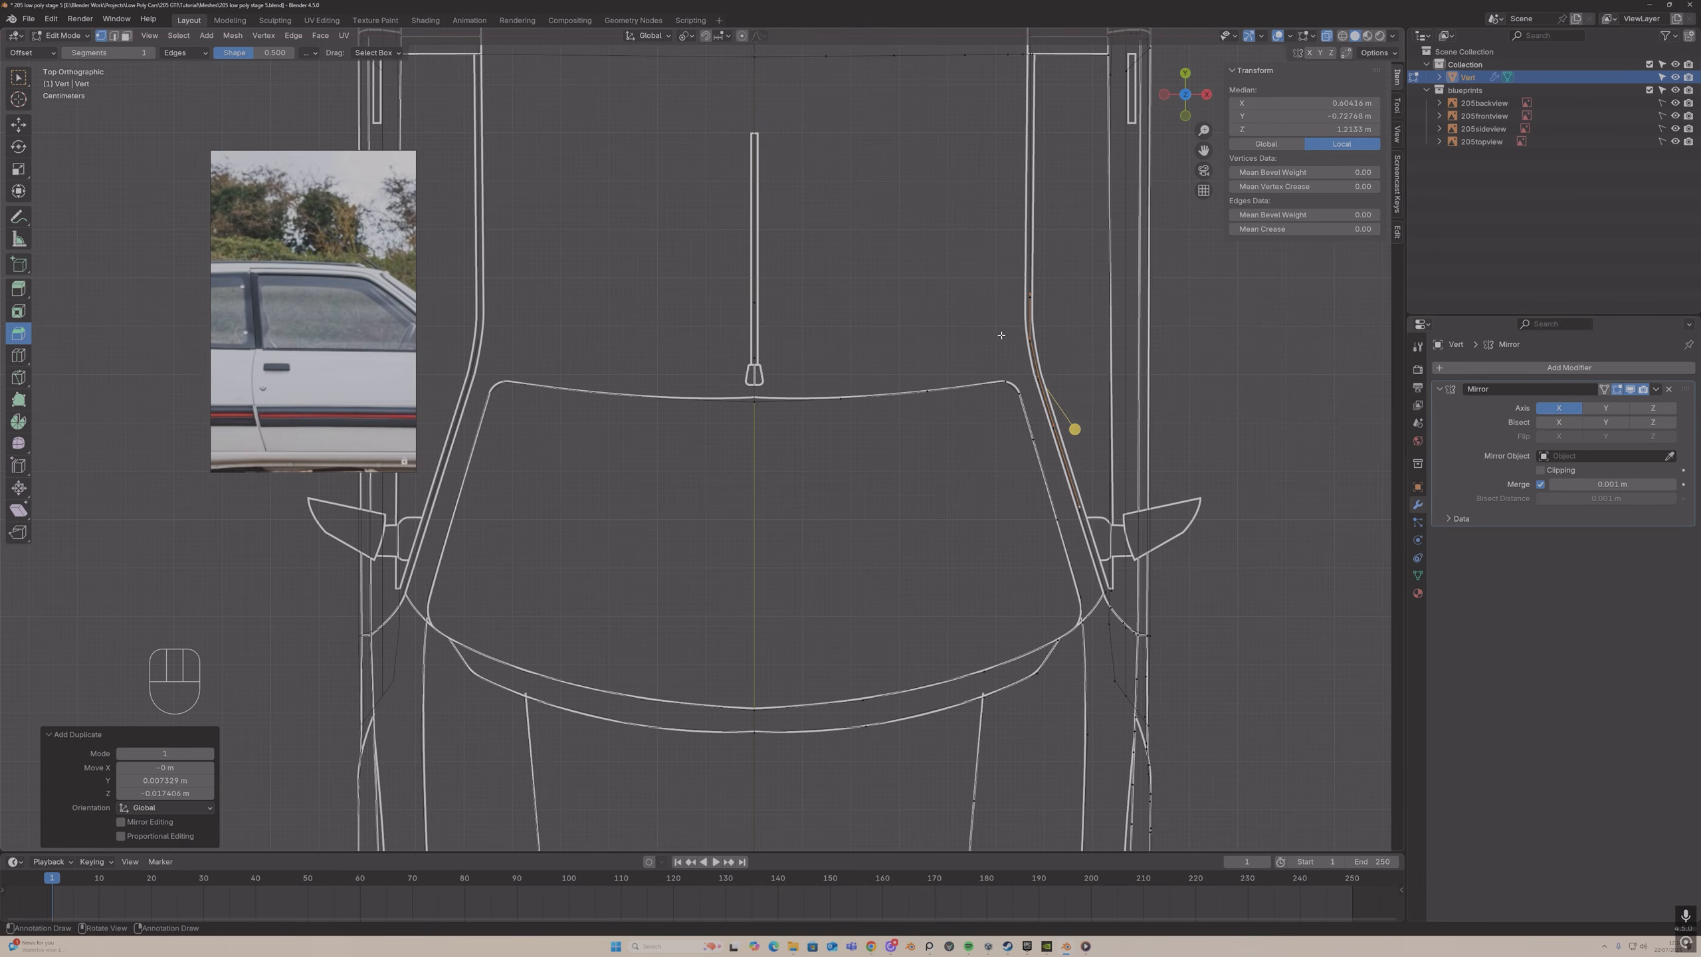
# - Move the duplicated side edge onto the roof-side curve of the top-view blueprint
pyautogui.press('g')
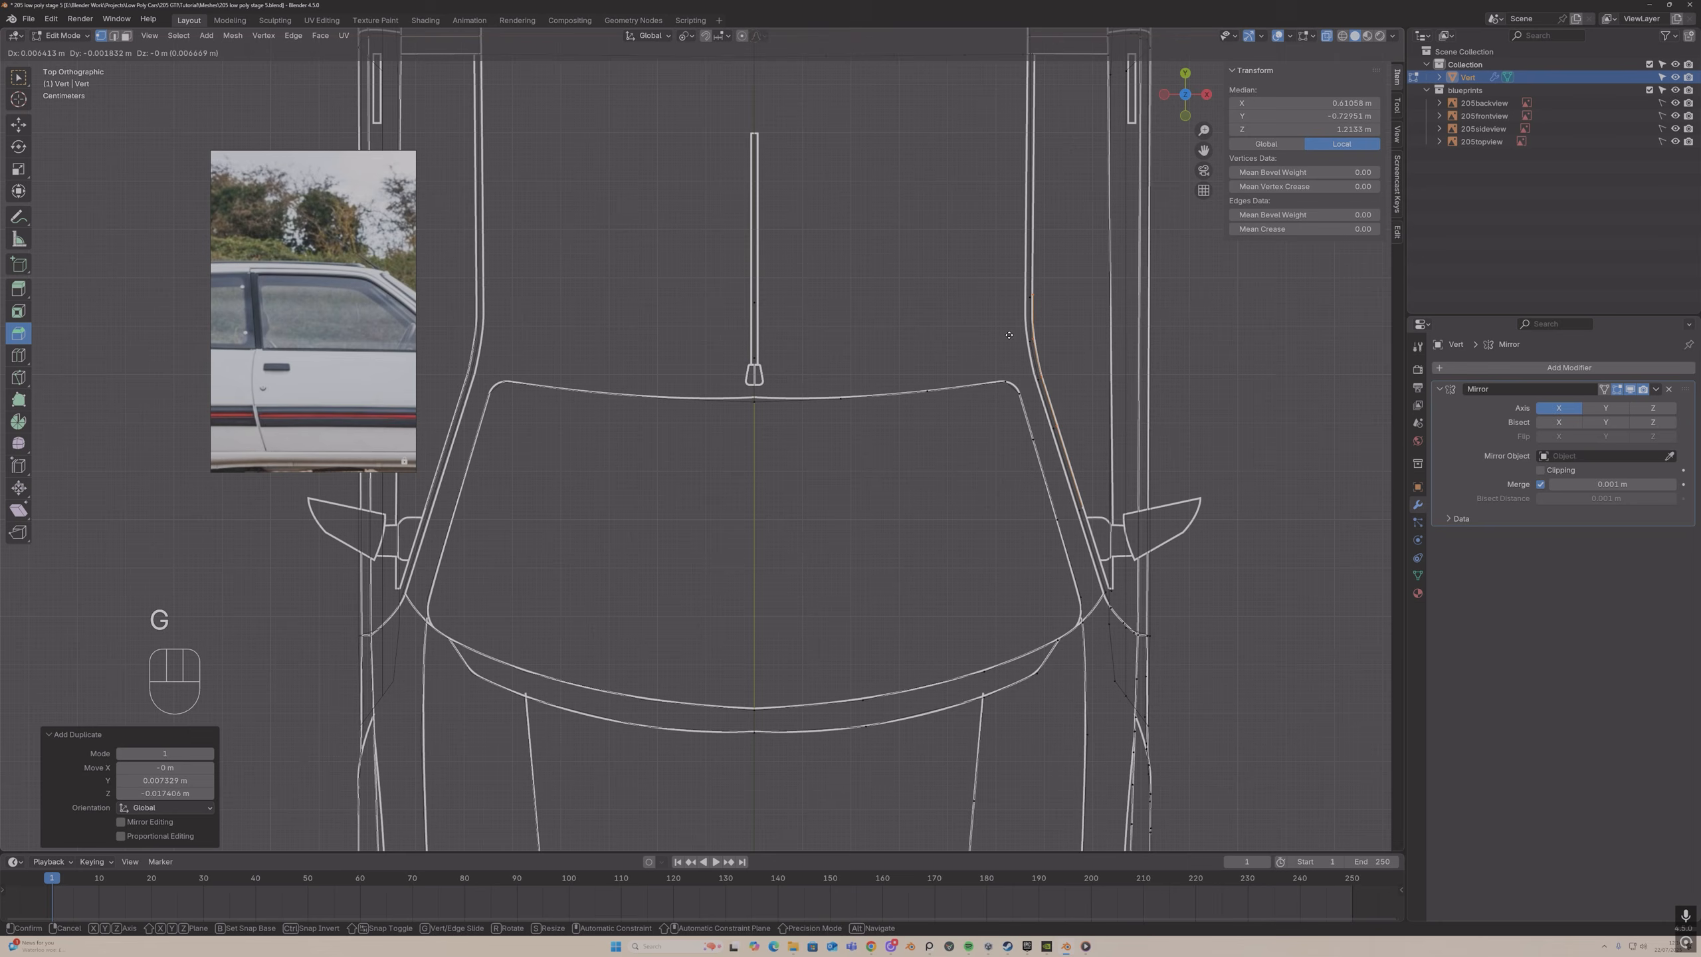
pyautogui.click(1009, 335)
pyautogui.click(1022, 312)
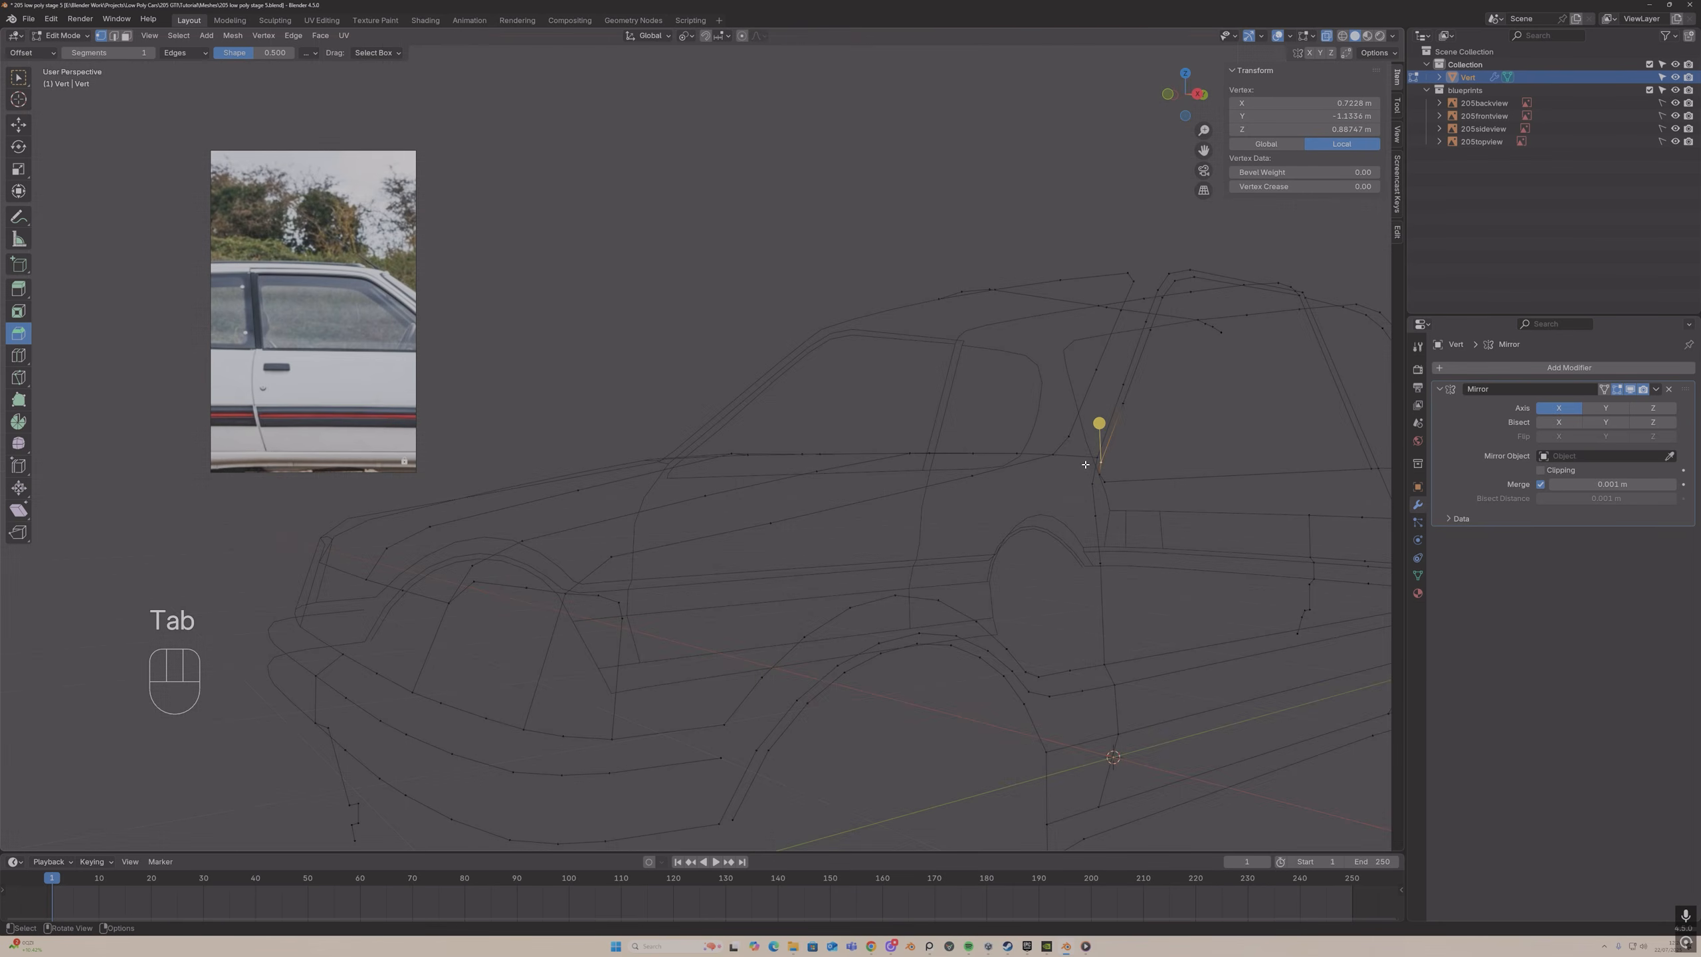
pyautogui.moveTo(1042, 422); pyautogui.dragTo(1132, 532)
pyautogui.hotkey('shift', 'h')
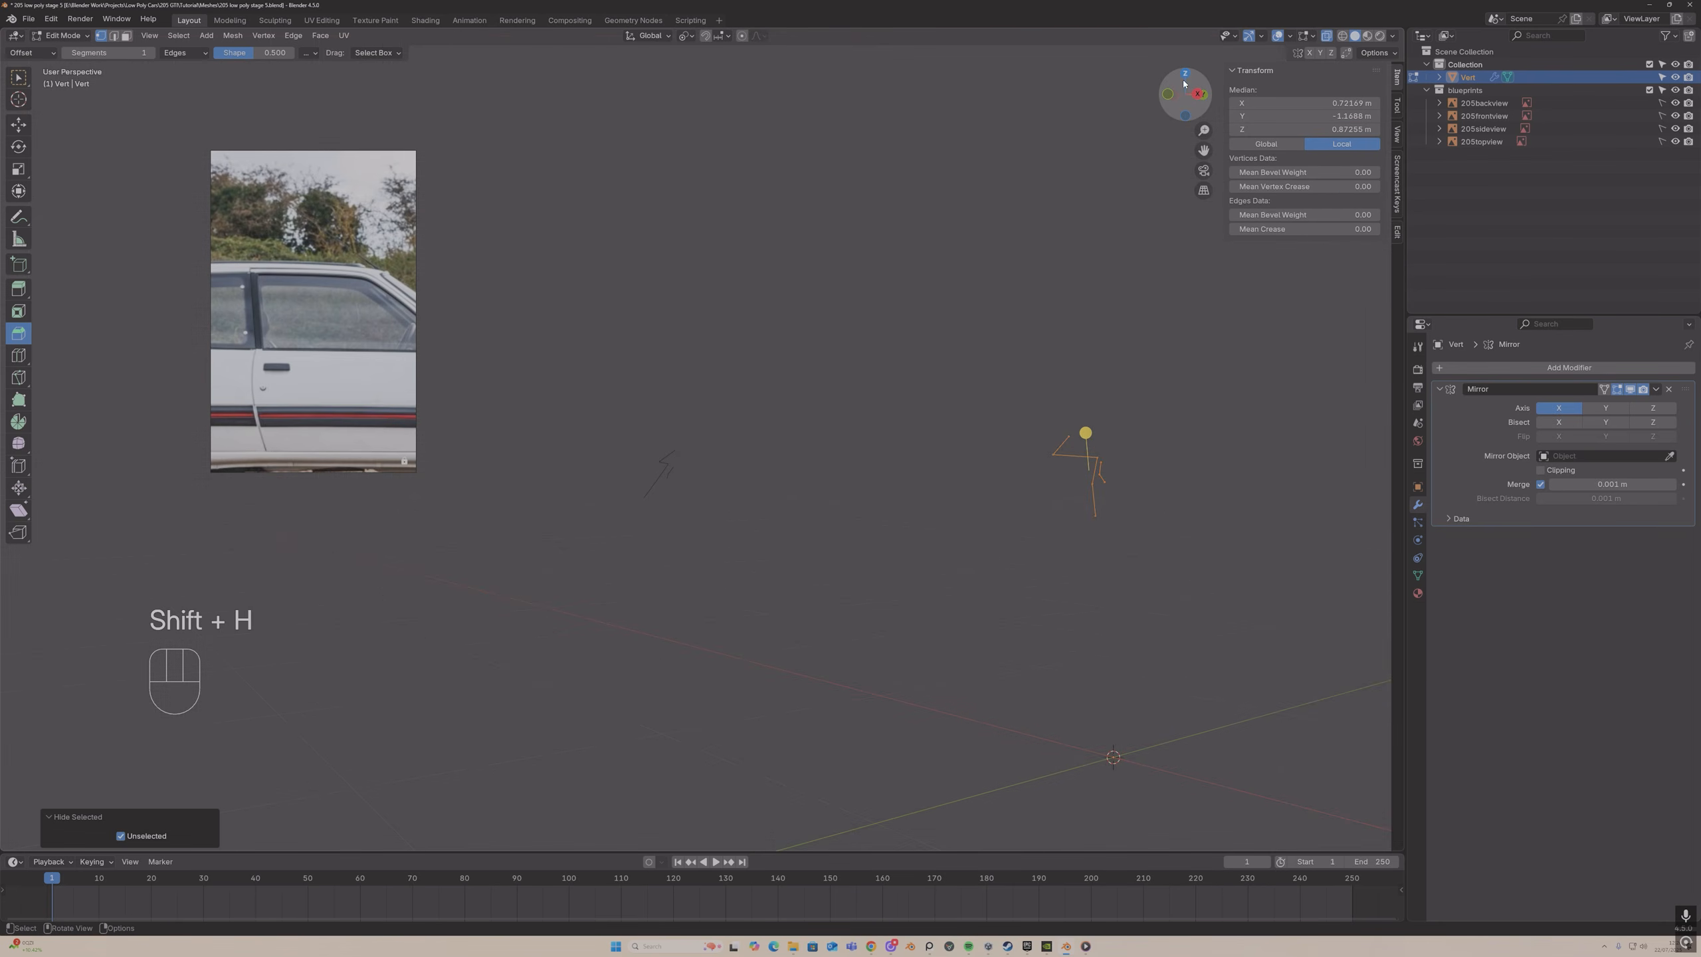
pyautogui.hotkey('ctrl', 'z')
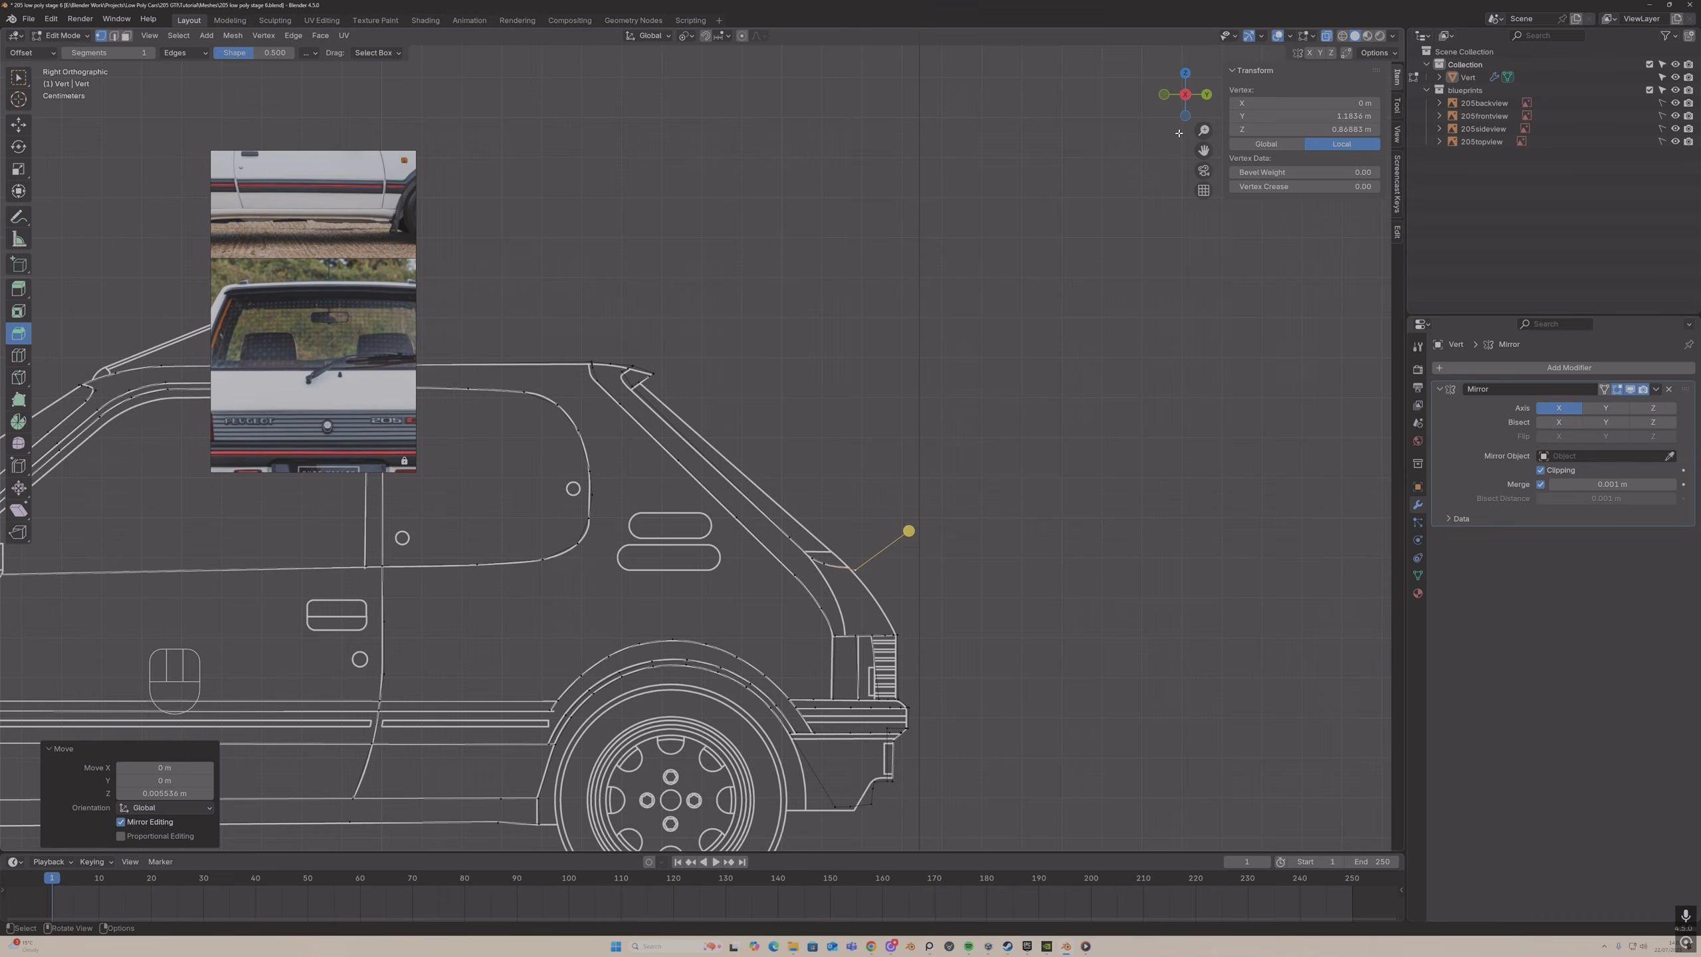
# - In top view, align the tailgate edge's centre vertex with the blueprint curve, subdivide that edge with loop cuts and start moving the new vertices
pyautogui.press('KP_7')
pyautogui.scroll(2, 864, 219)
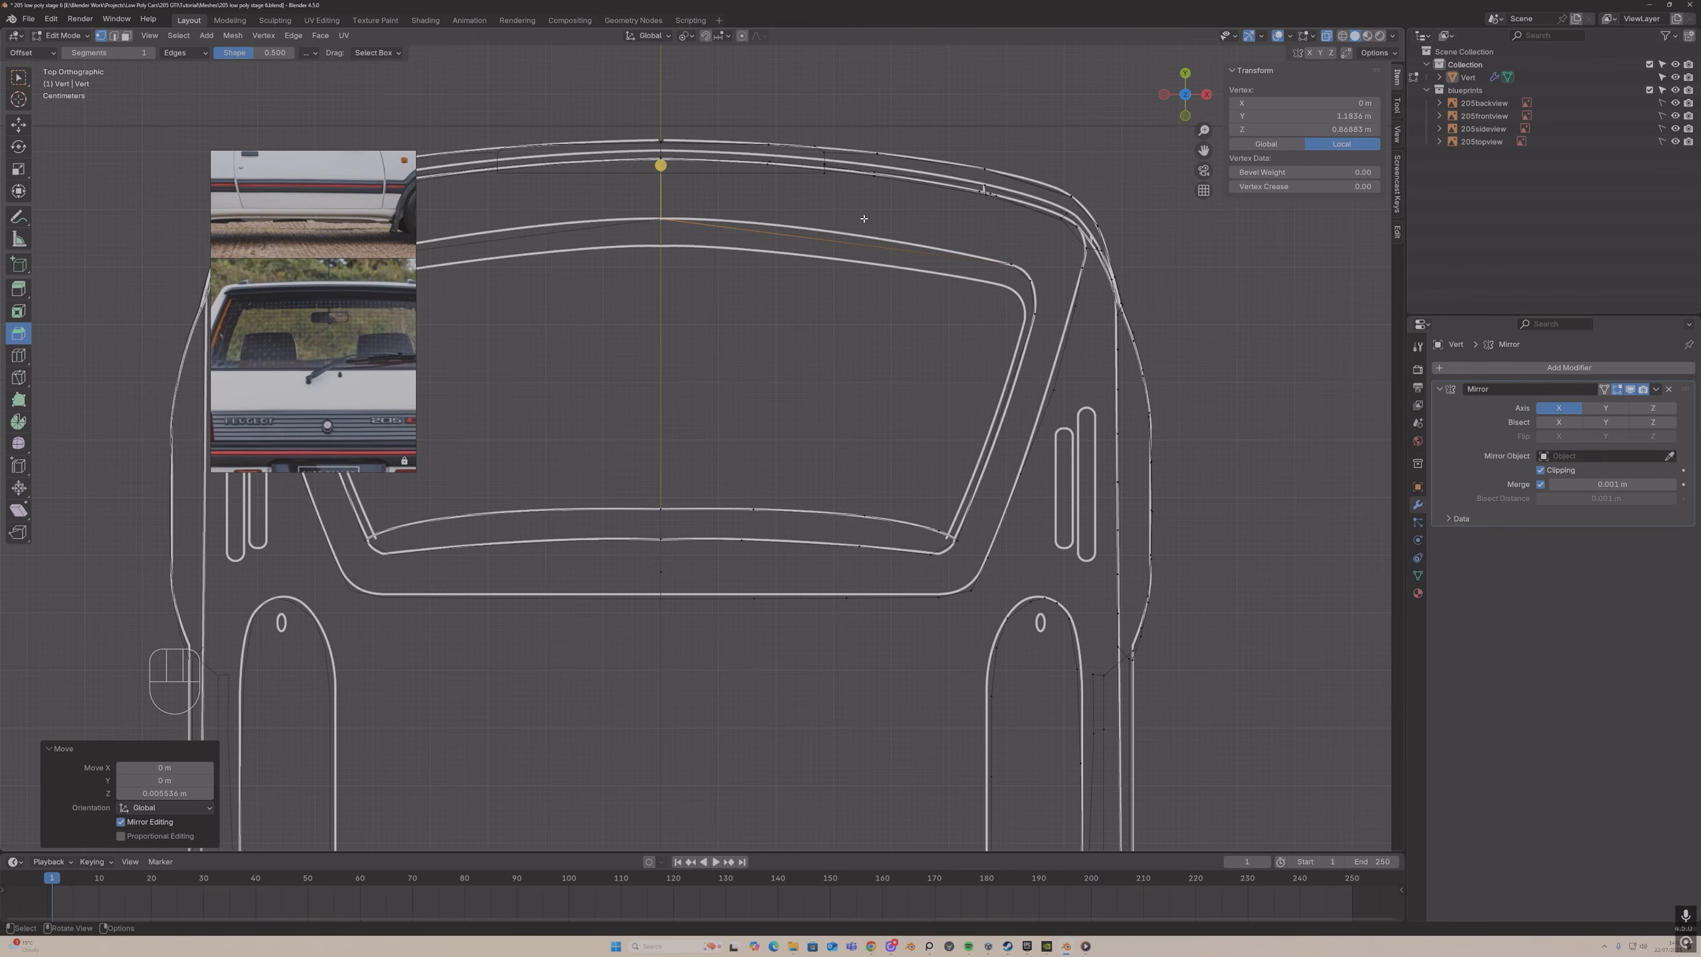
pyautogui.press('g')
pyautogui.click(705, 219)
pyautogui.hotkey('ctrl', 'r')
pyautogui.scroll(1, 809, 242)
pyautogui.click(810, 244)
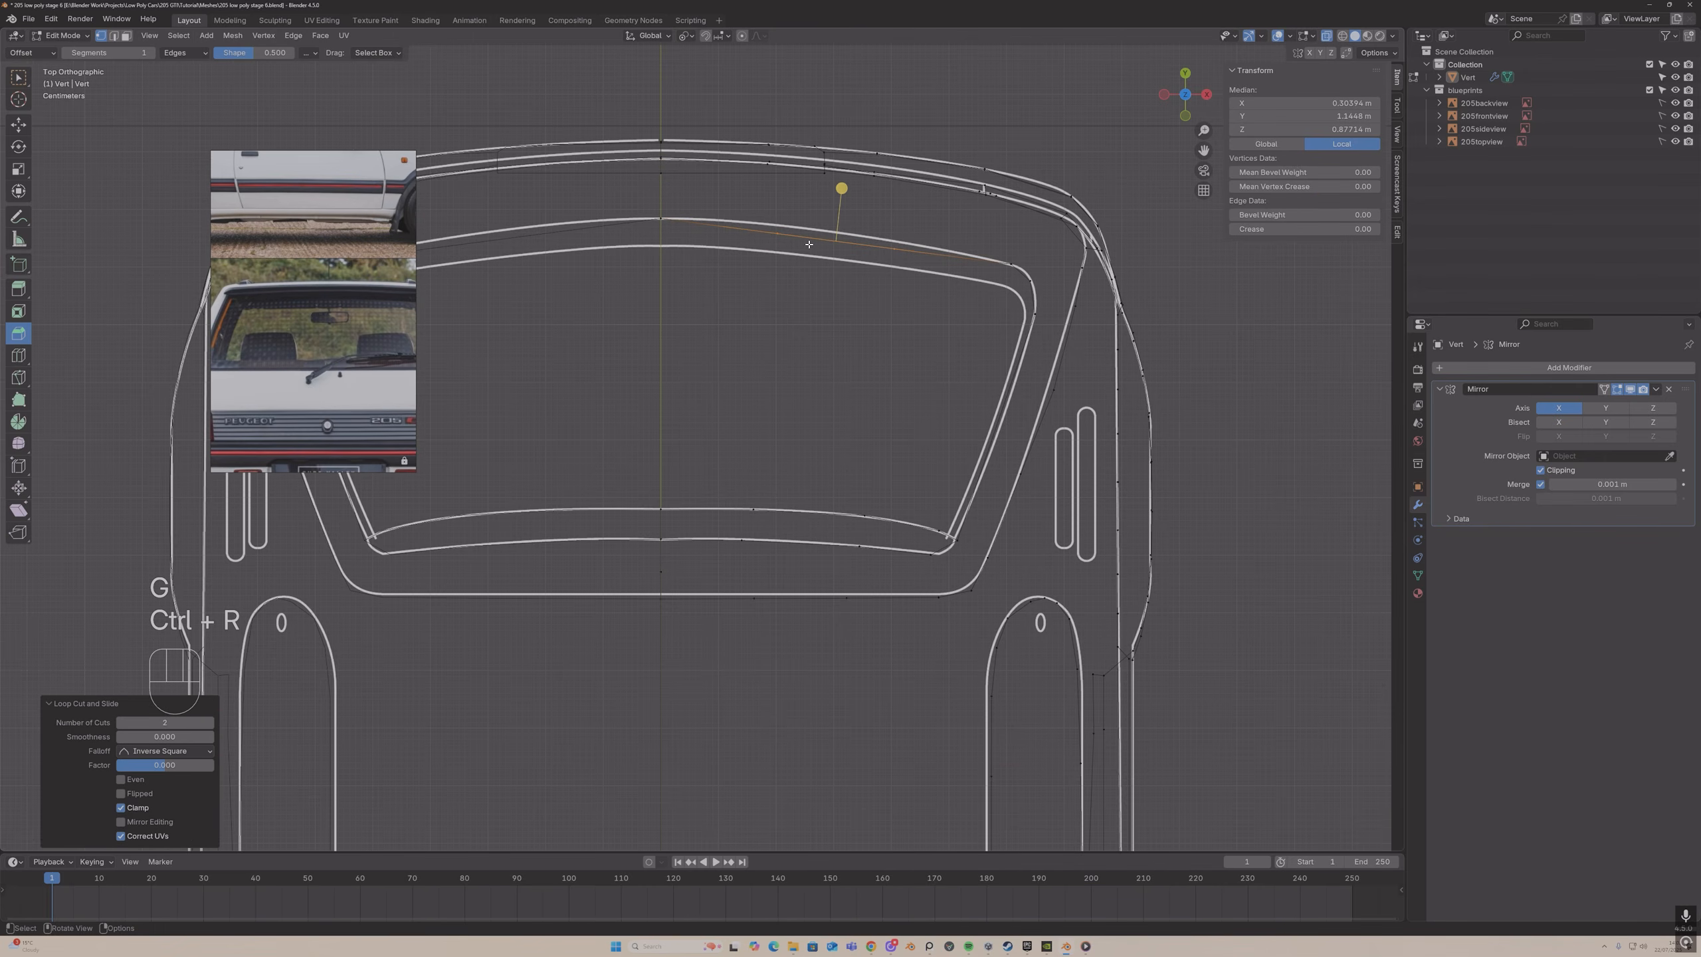
pyautogui.press('g')
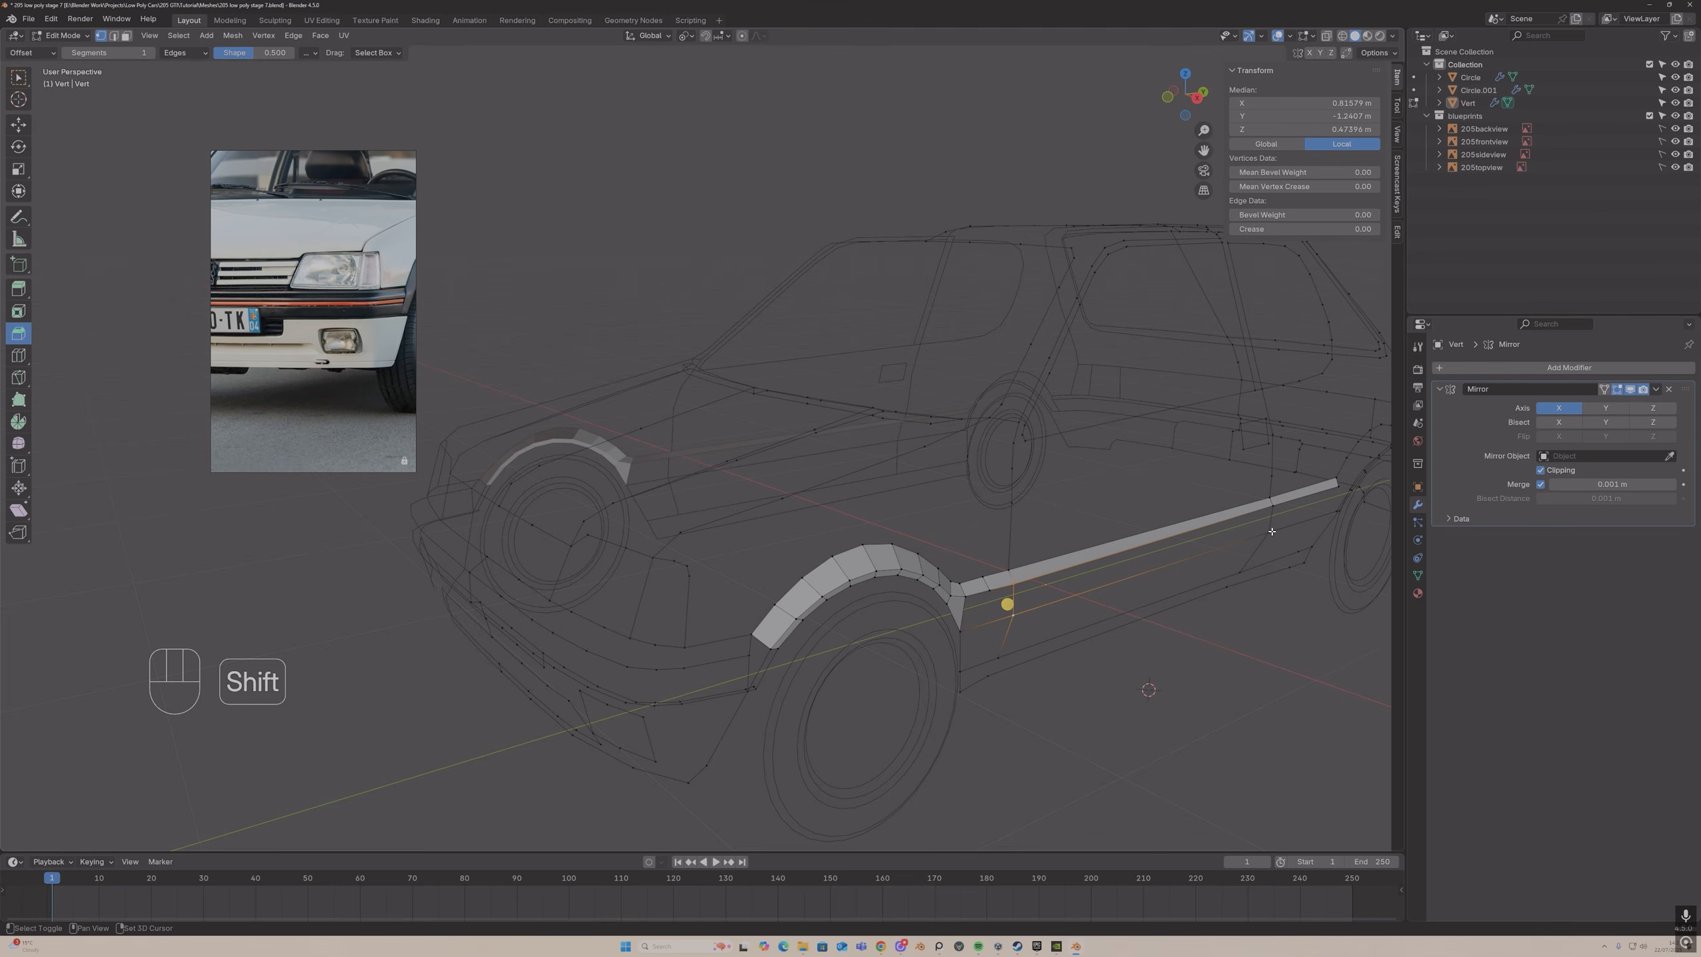
# - Fill a face between the two edges on the lower door, just below the side trim strip
pyautogui.keyDown('shift'); pyautogui.click(1003, 576); pyautogui.keyUp('shift')
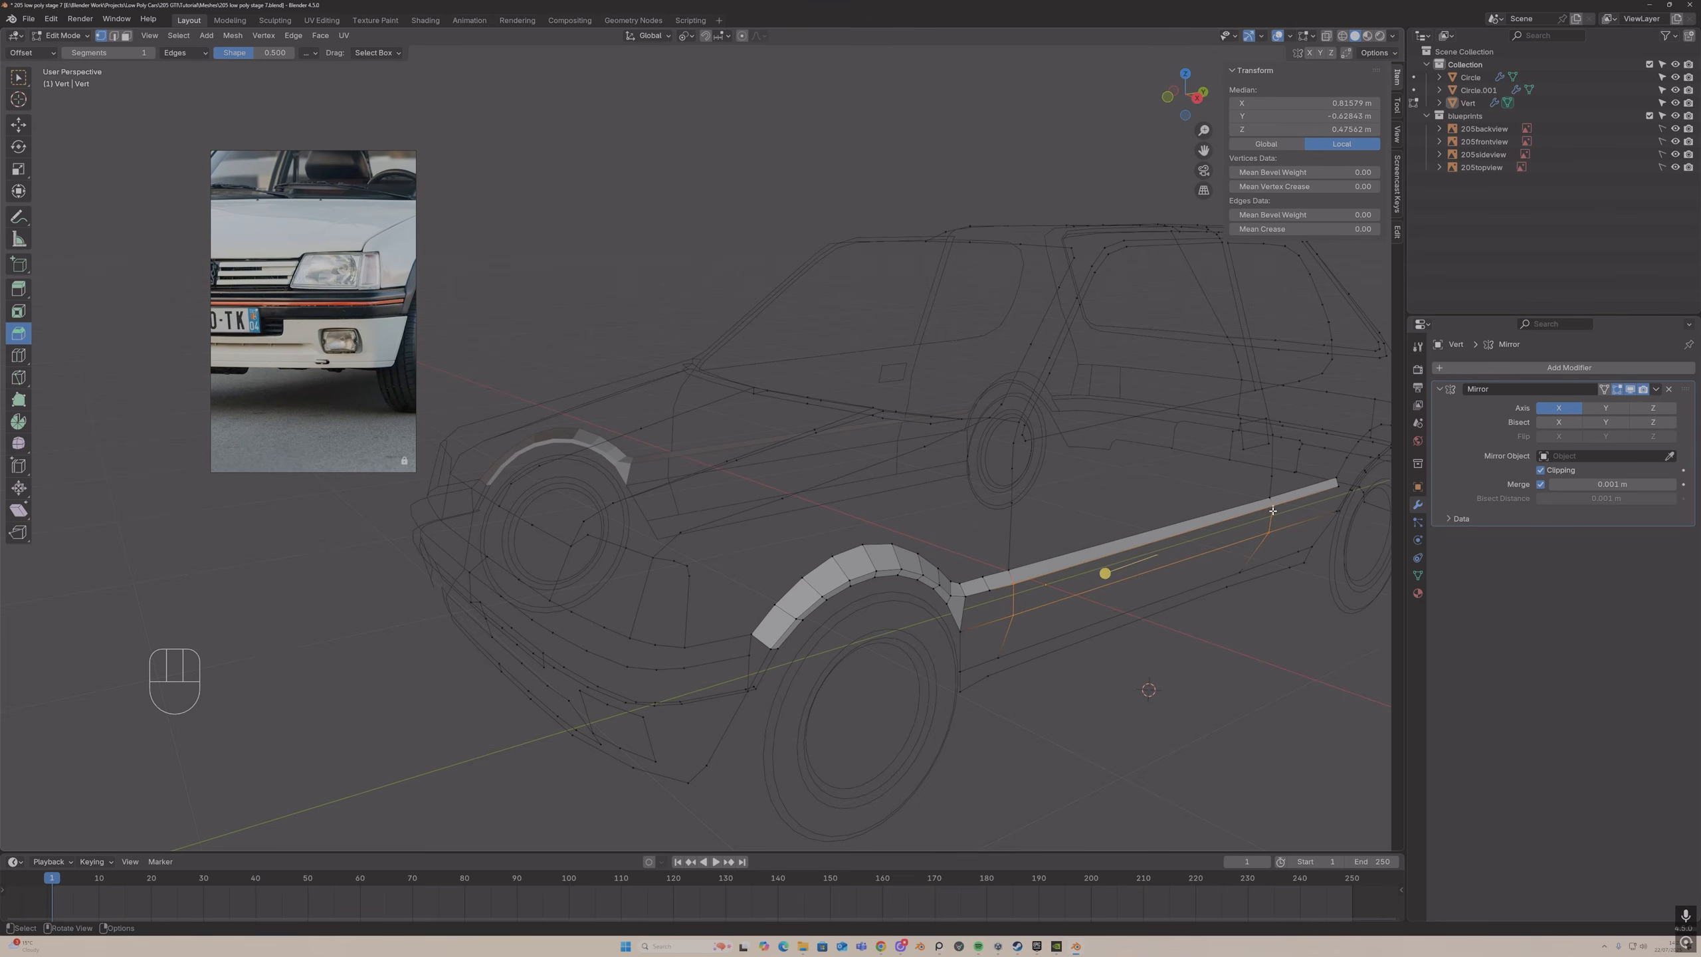
pyautogui.press('f')
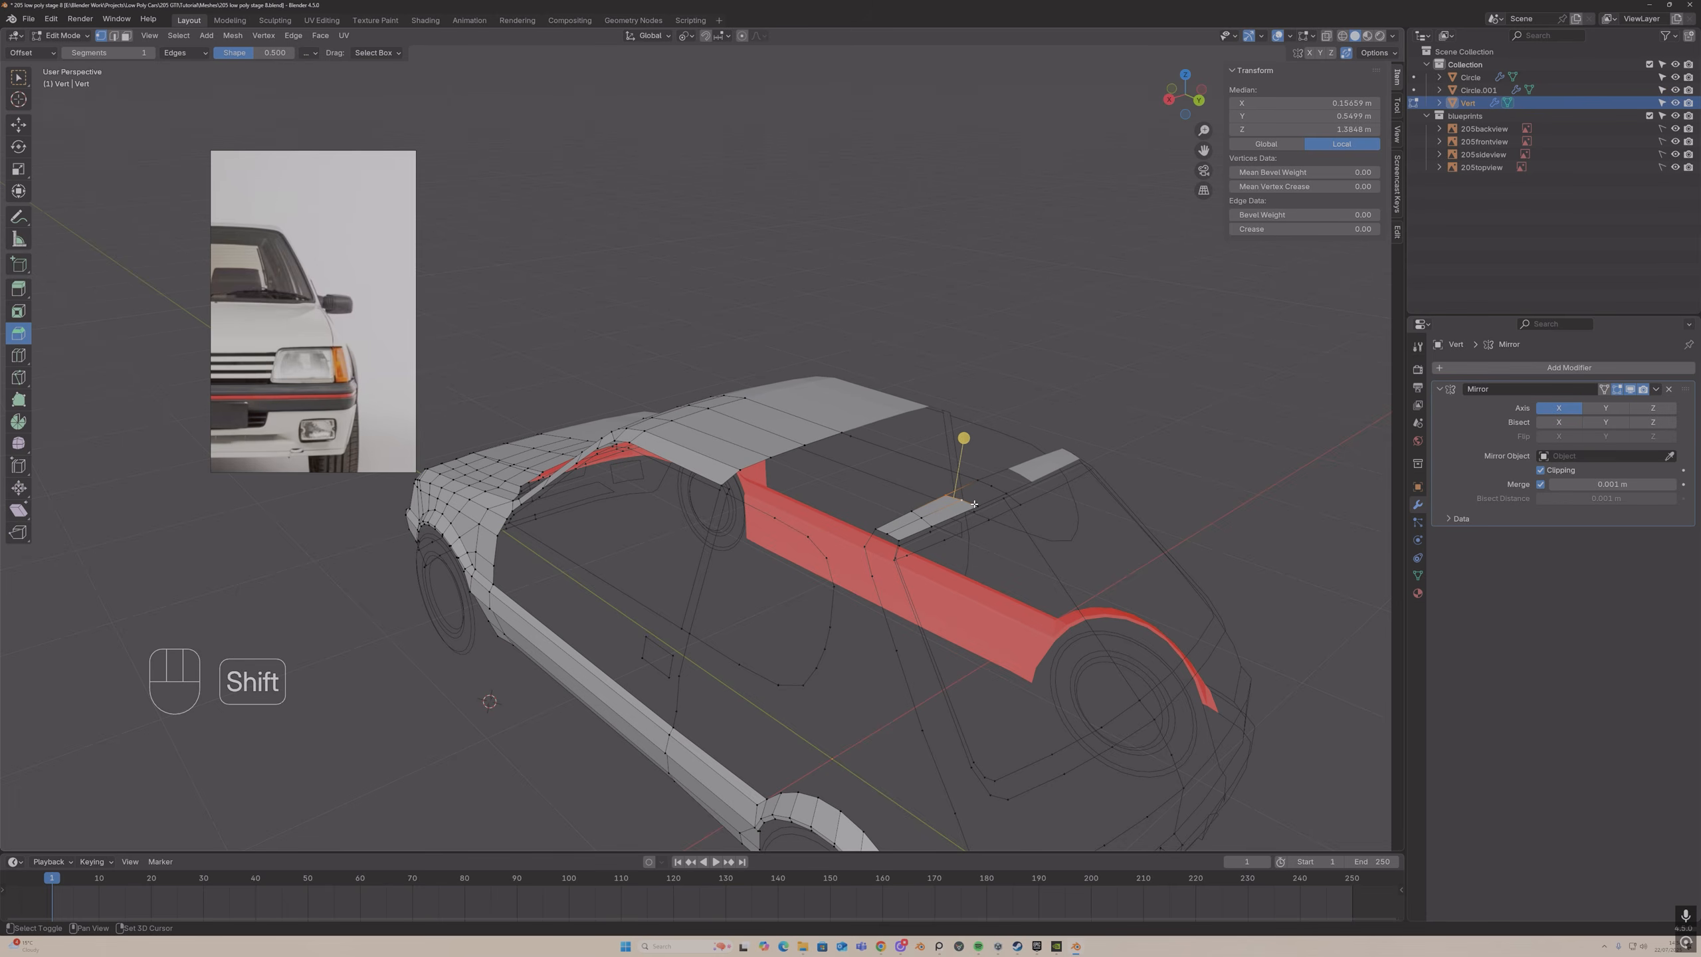
# - Select the inner corner vertex of the short panel strip along the rear roof edge
pyautogui.keyDown('shift'); pyautogui.click(971, 504); pyautogui.keyUp('shift')
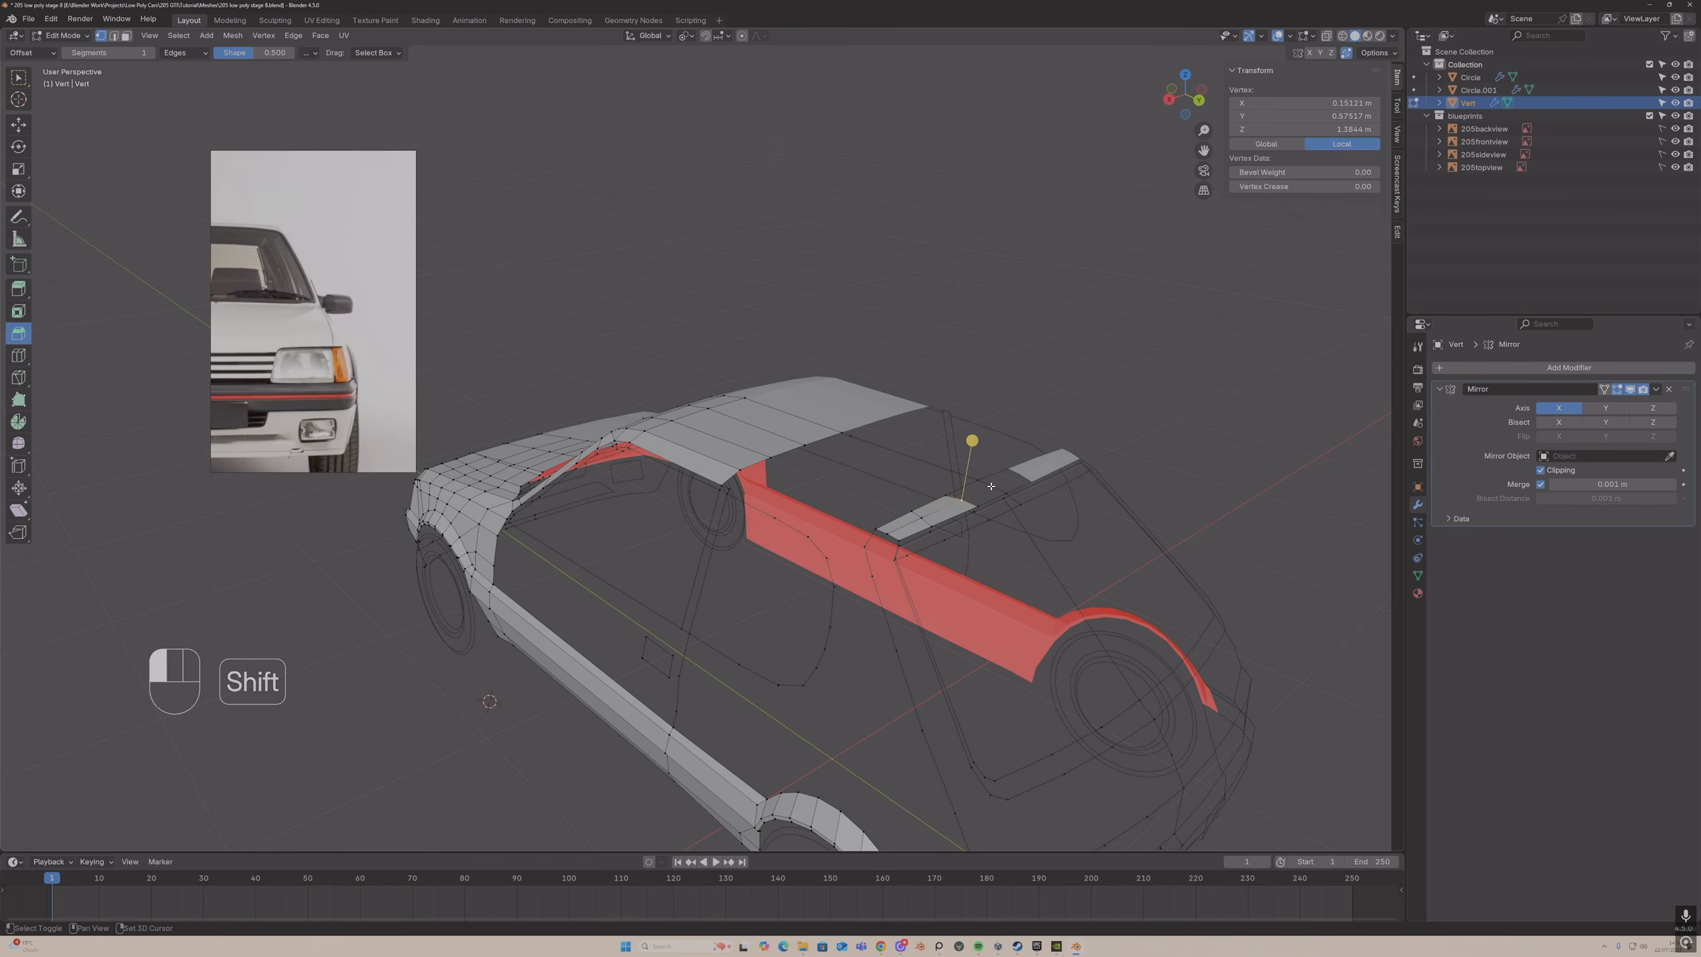
pyautogui.keyDown('shift'); pyautogui.click(971, 503); pyautogui.keyUp('shift')
pyautogui.keyDown('shift'); pyautogui.click(970, 503); pyautogui.keyUp('shift')
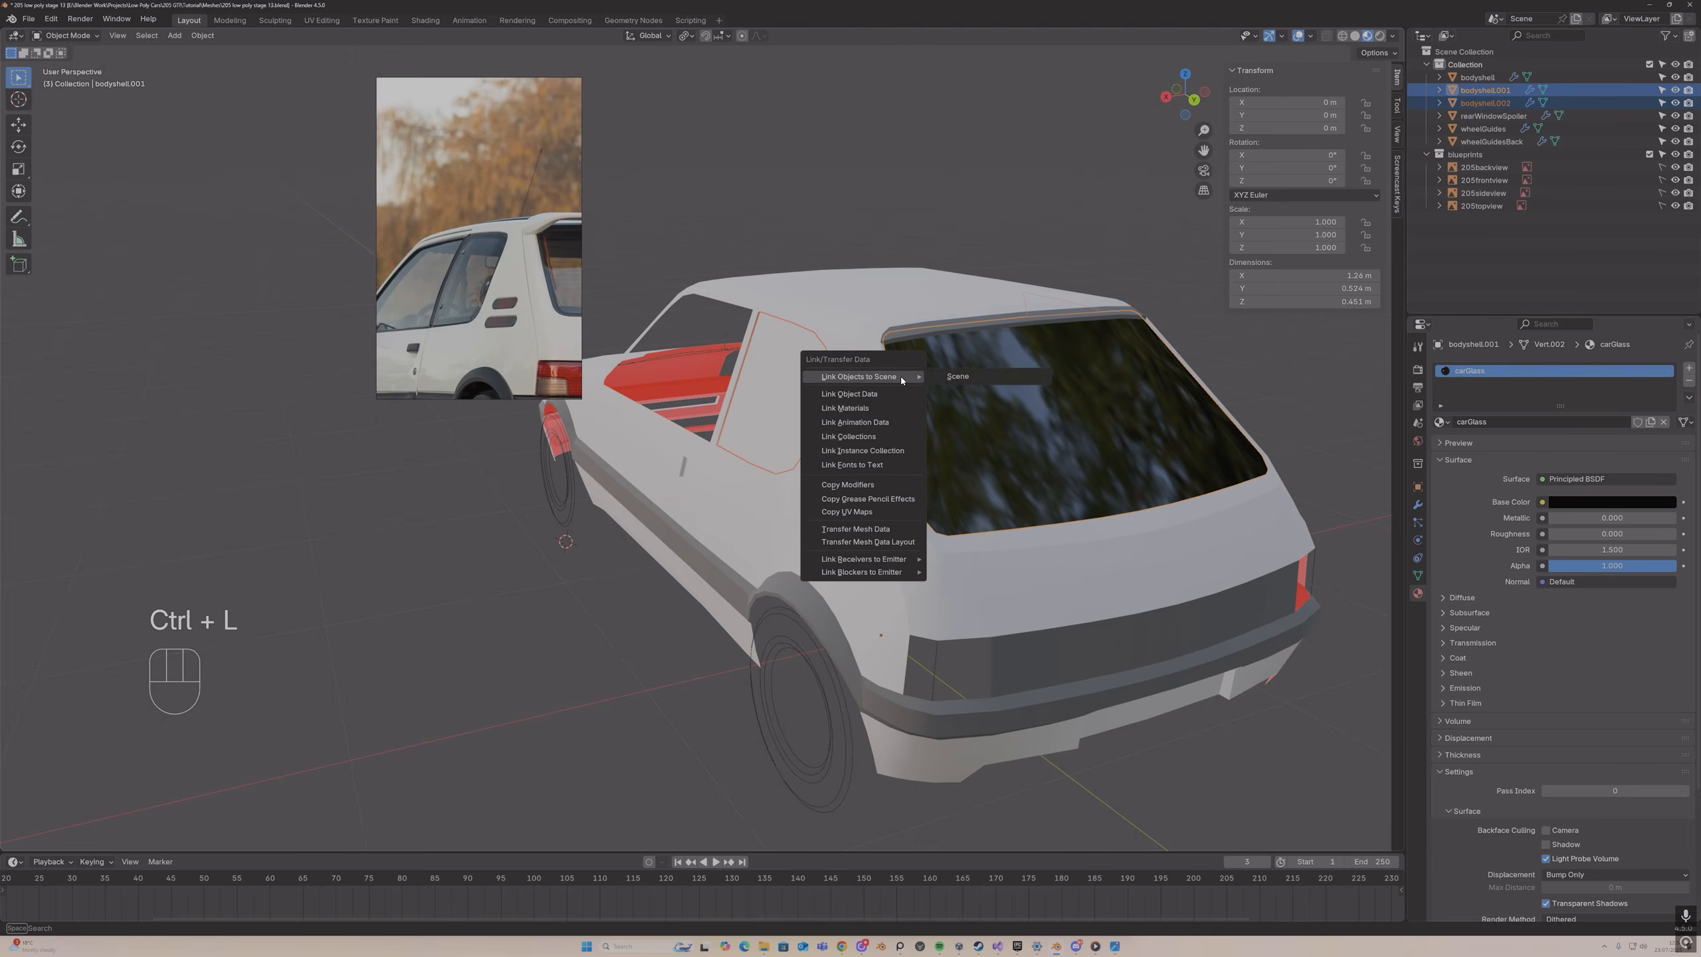
# - Adjust the divider between the headlight and the indicator by scaling it and shifting it slightly along the X axis
pyautogui.moveTo(904, 376); pyautogui.dragTo(865, 274, button='middle')
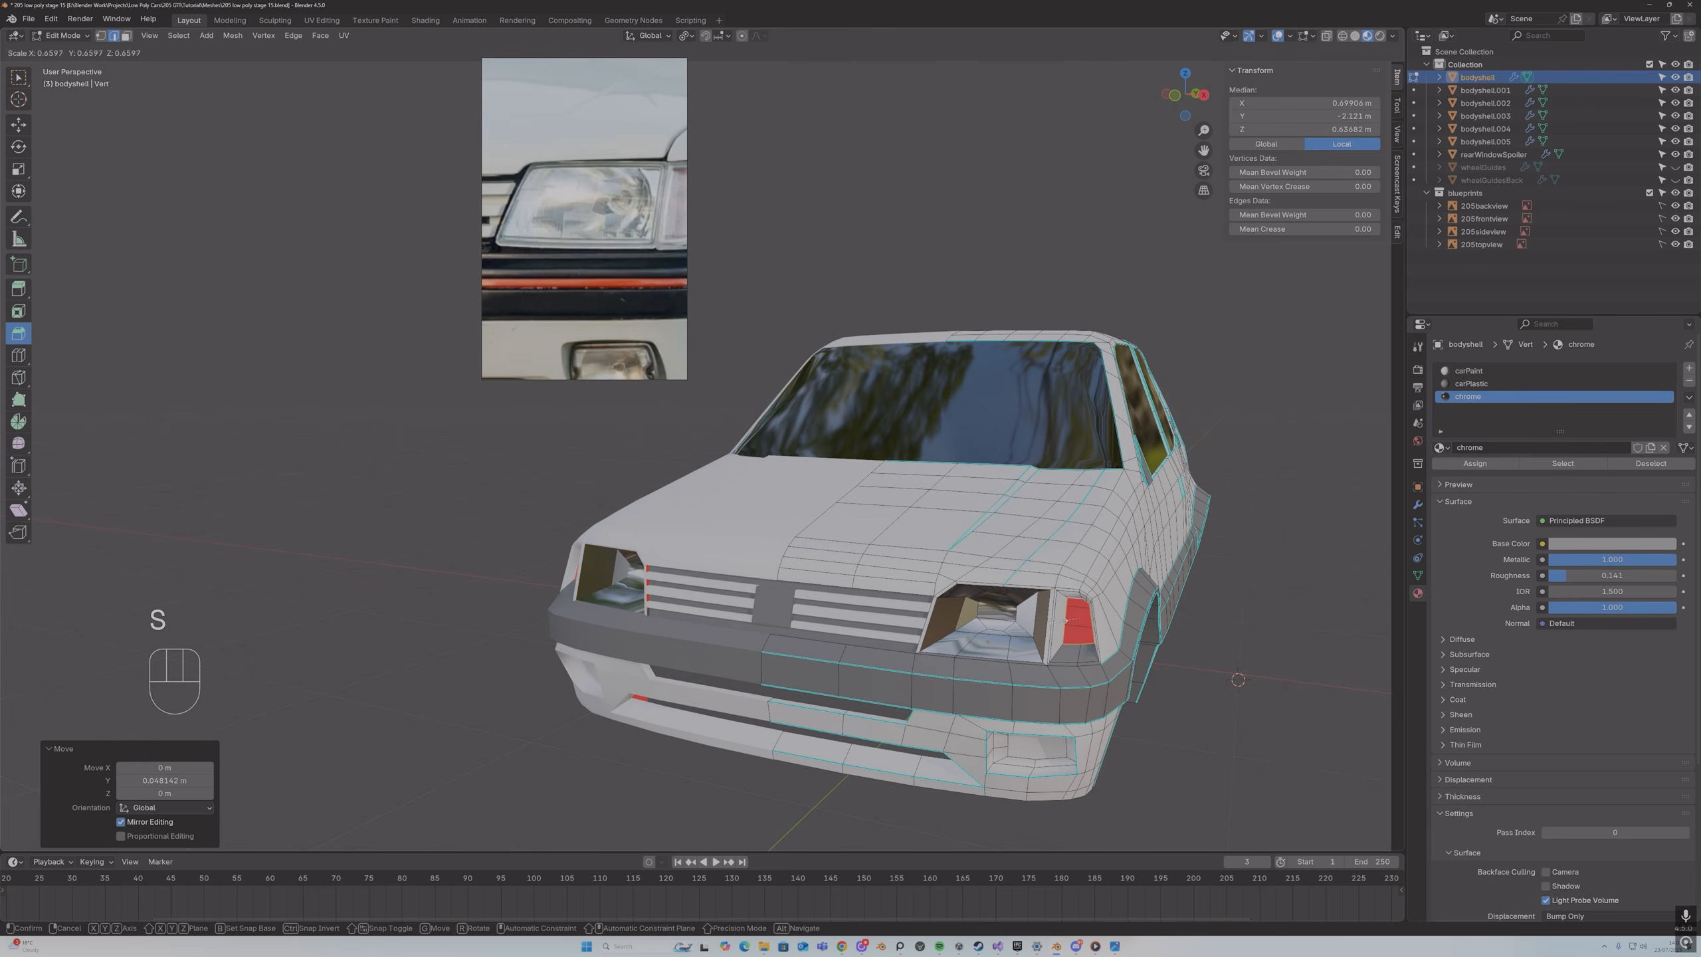
pyautogui.moveTo(1018, 603); pyautogui.dragTo(1053, 621, button='middle')
pyautogui.press('g')
pyautogui.press('y')
pyautogui.press('x')
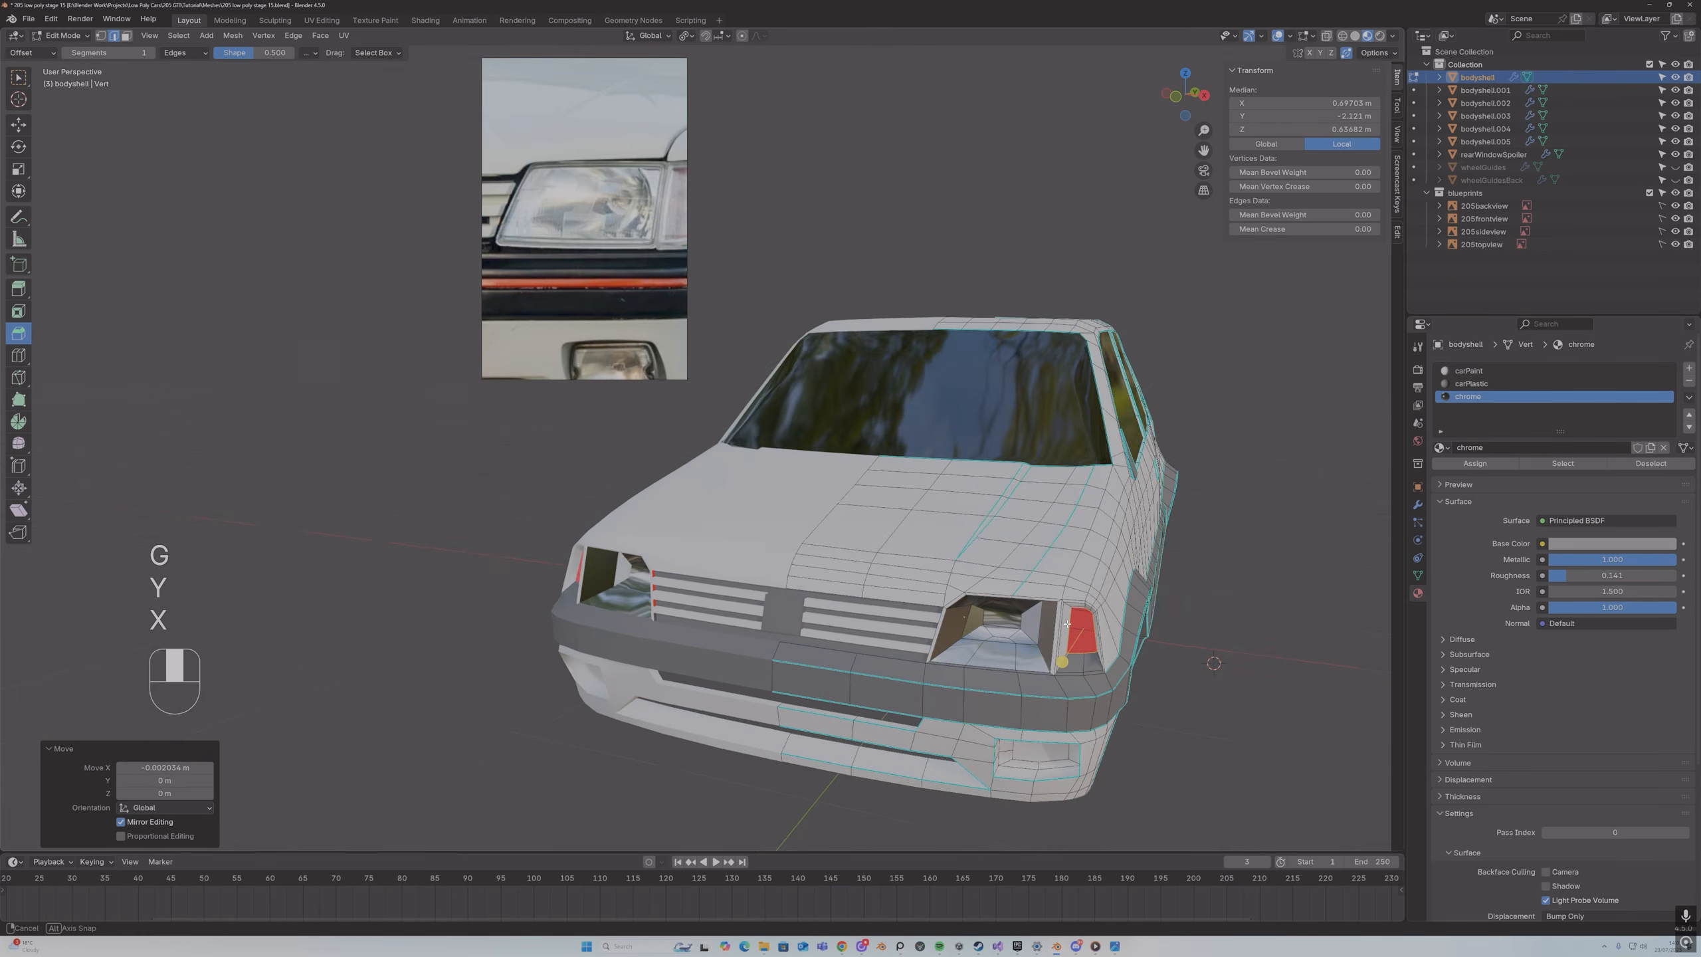
# - Extrude the selected trim-strip faces around the front bumper along their normals
pyautogui.hotkey('alt', 'e')
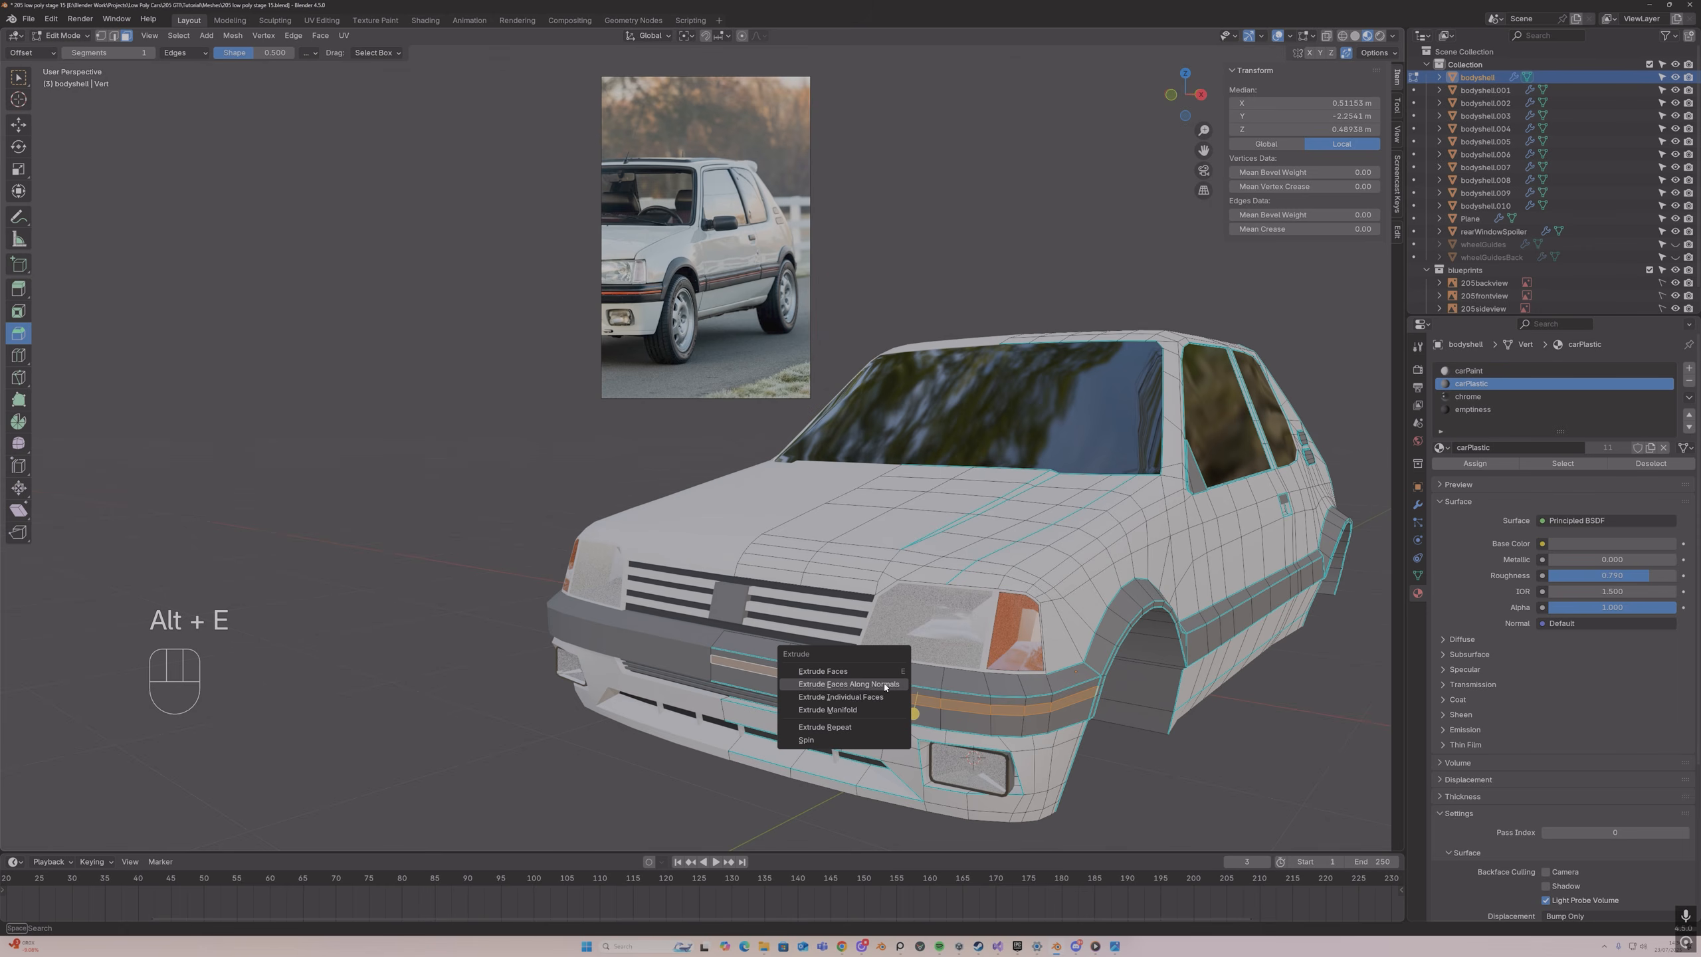
pyautogui.click(884, 683)
pyautogui.click(884, 683)
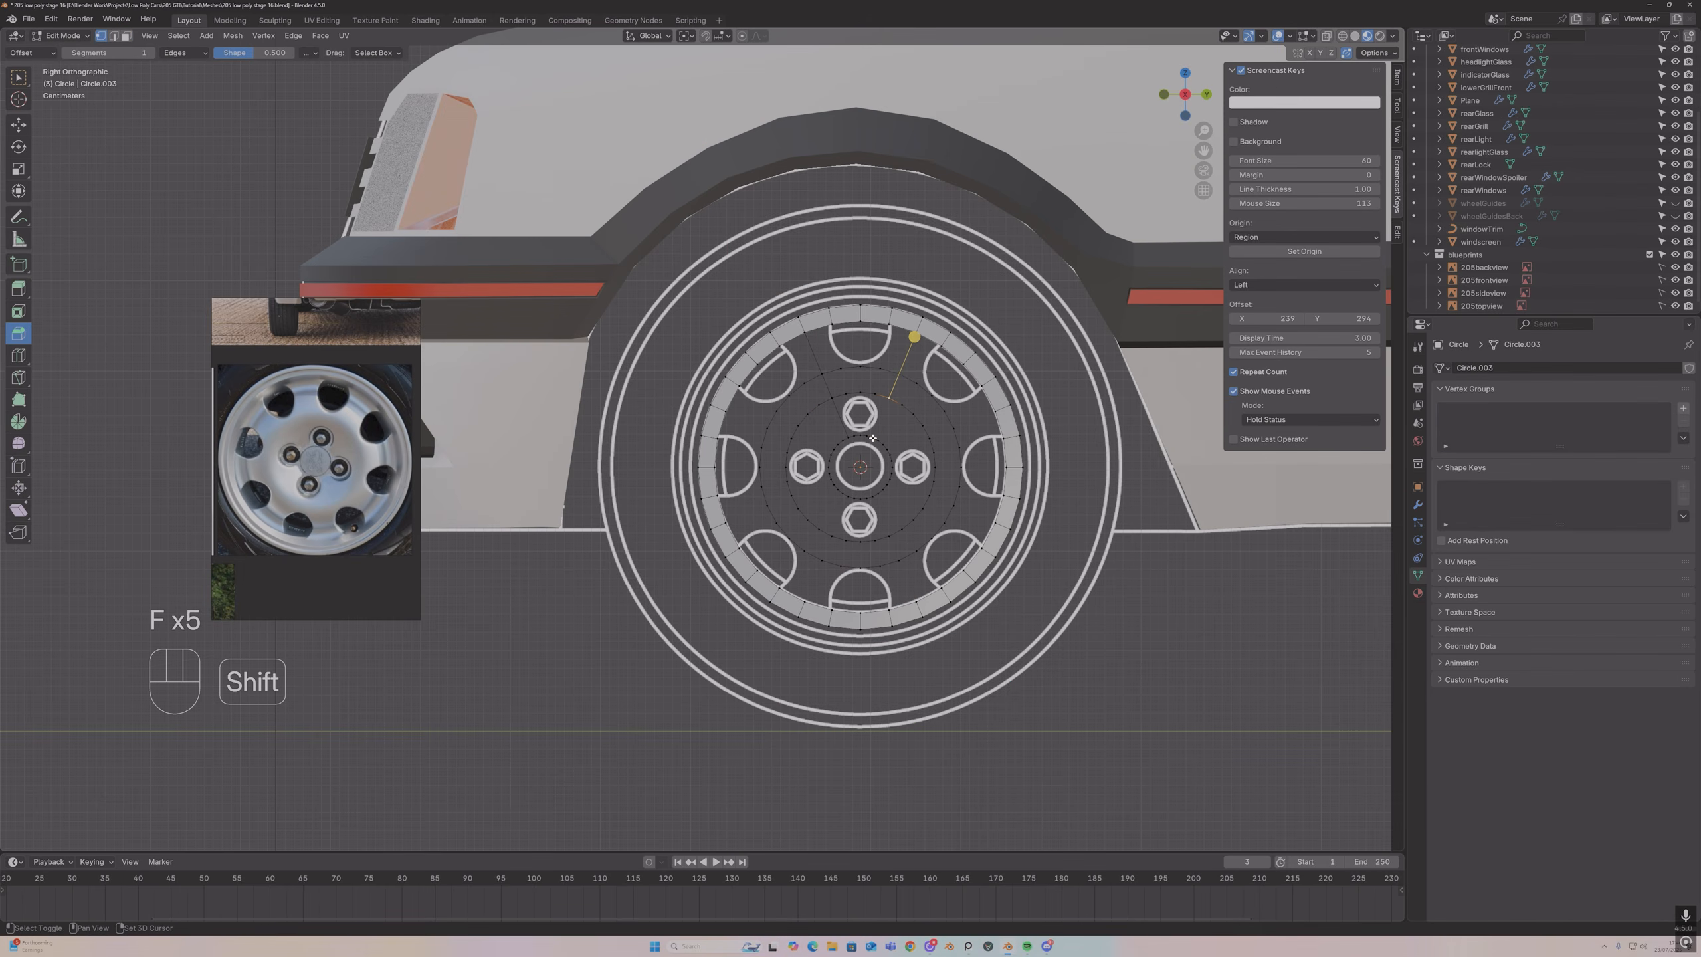
# - Fill a face on the wheel disc and scale the outer rim edge loop outward
pyautogui.press('f')
pyautogui.press('s')
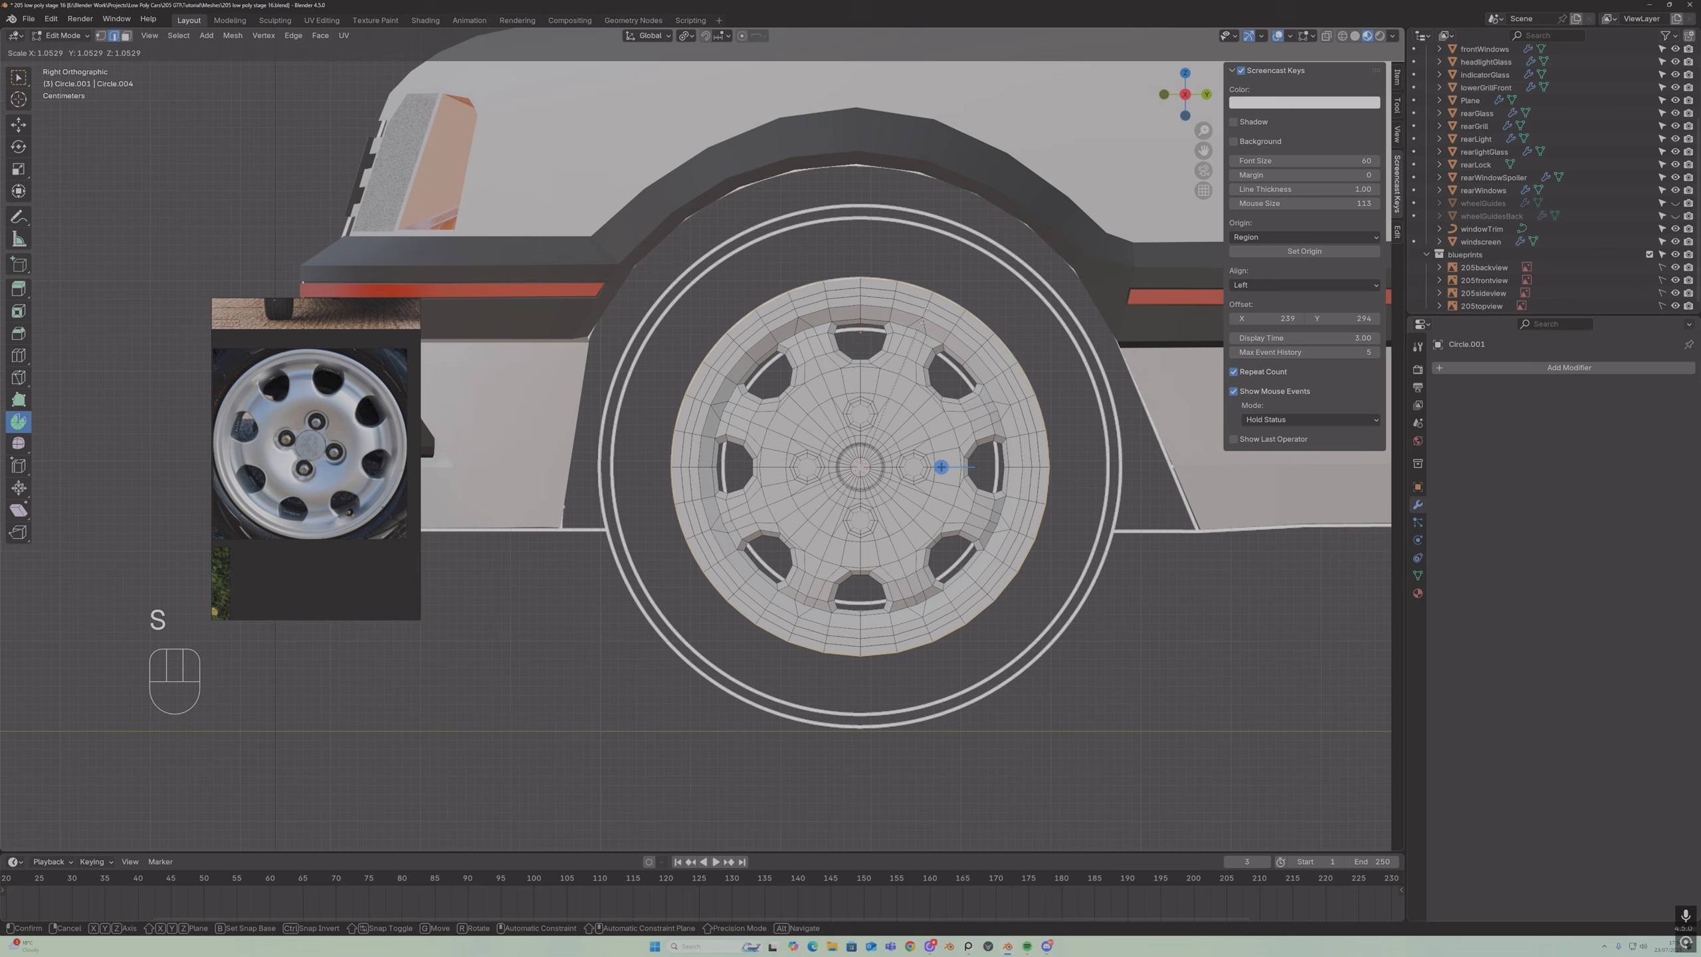
pyautogui.click(924, 315)
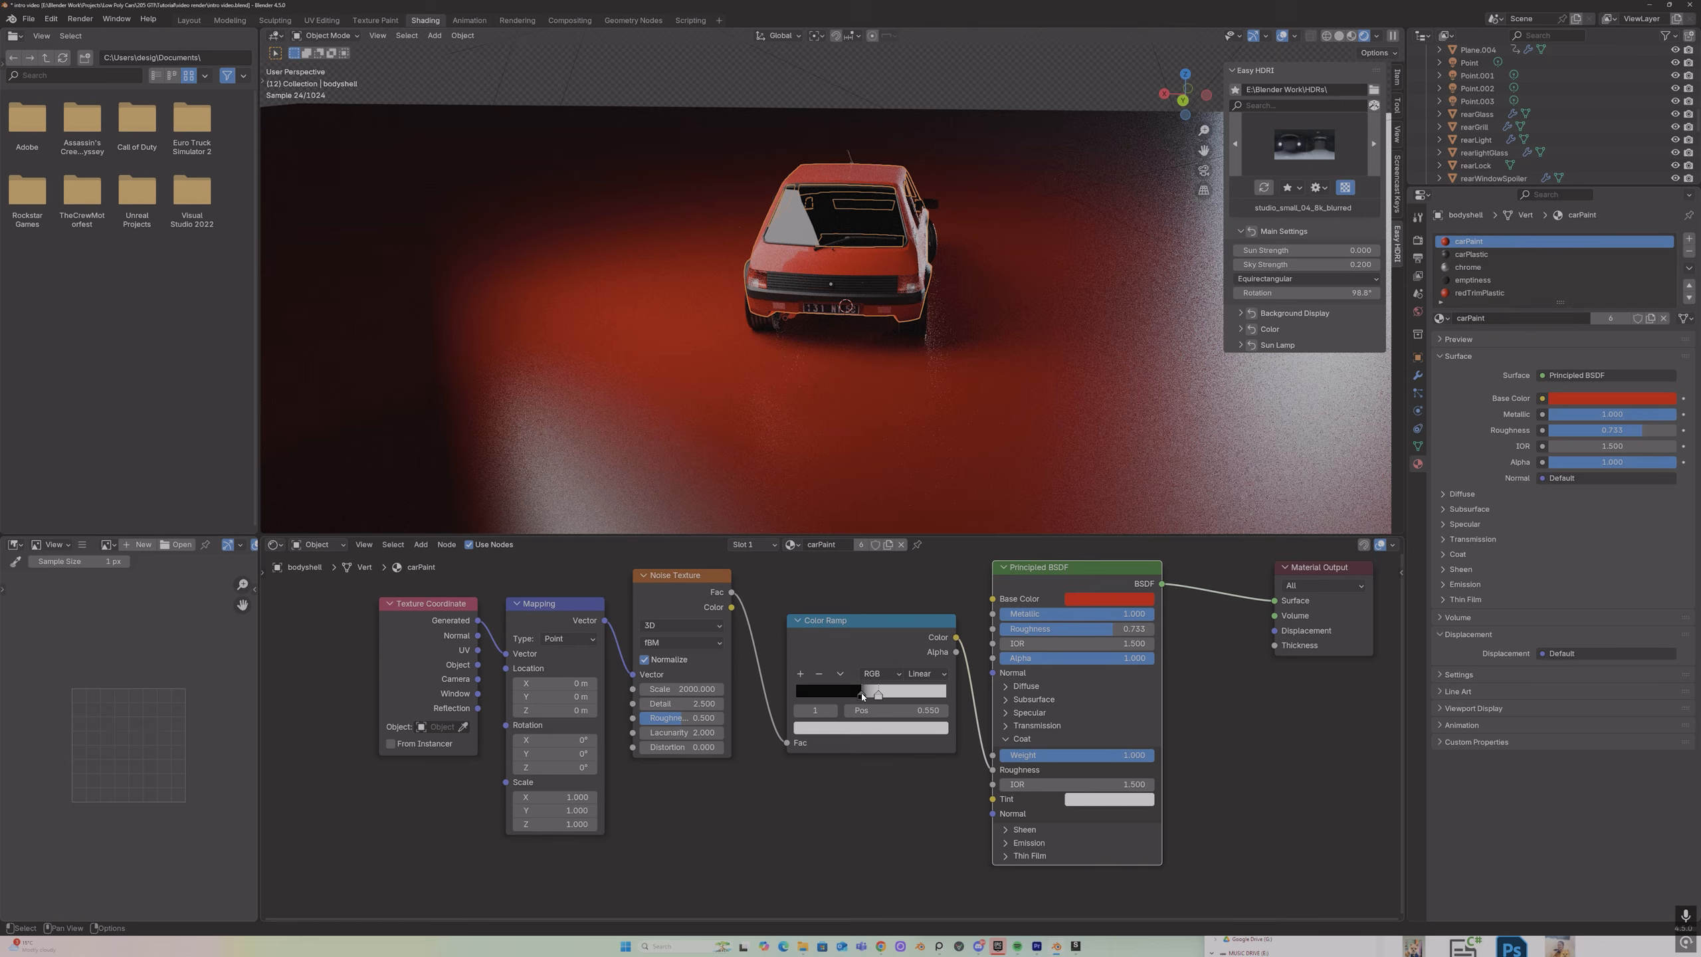
# - Move the black stop of the carPaint material's Color Ramp to position 0.311
pyautogui.moveTo(861, 697); pyautogui.dragTo(850, 695)
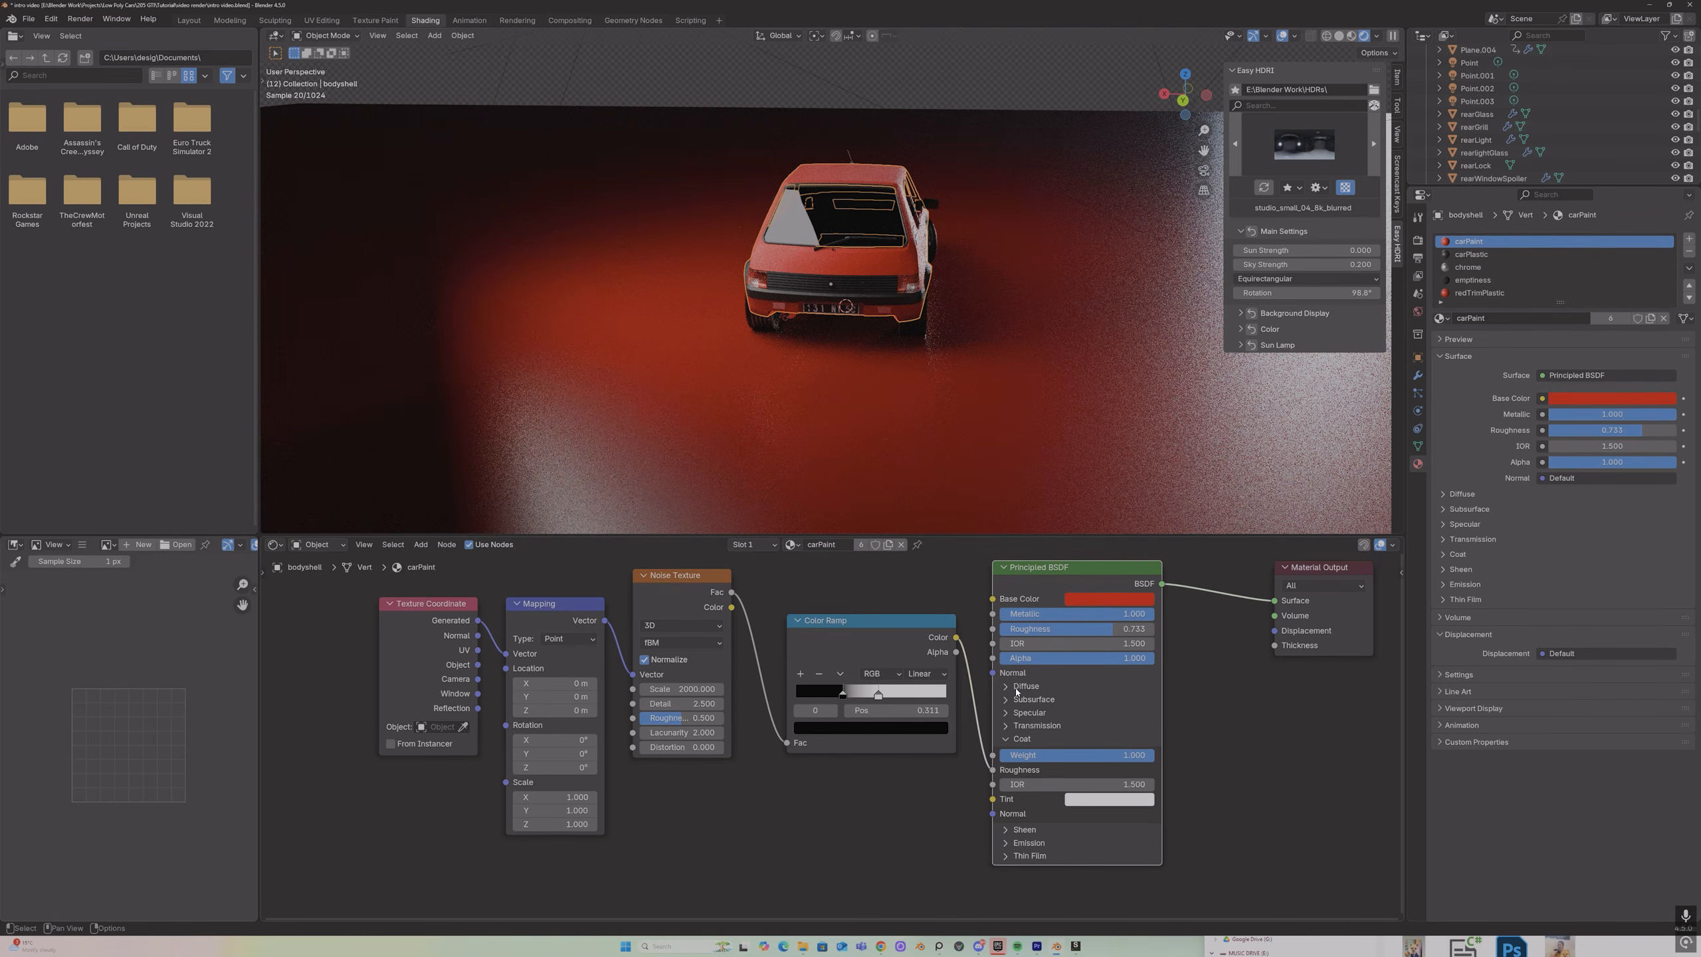
pyautogui.moveTo(1011, 322); pyautogui.dragTo(824, 291, button='middle')
pyautogui.scroll(6, 828, 318)
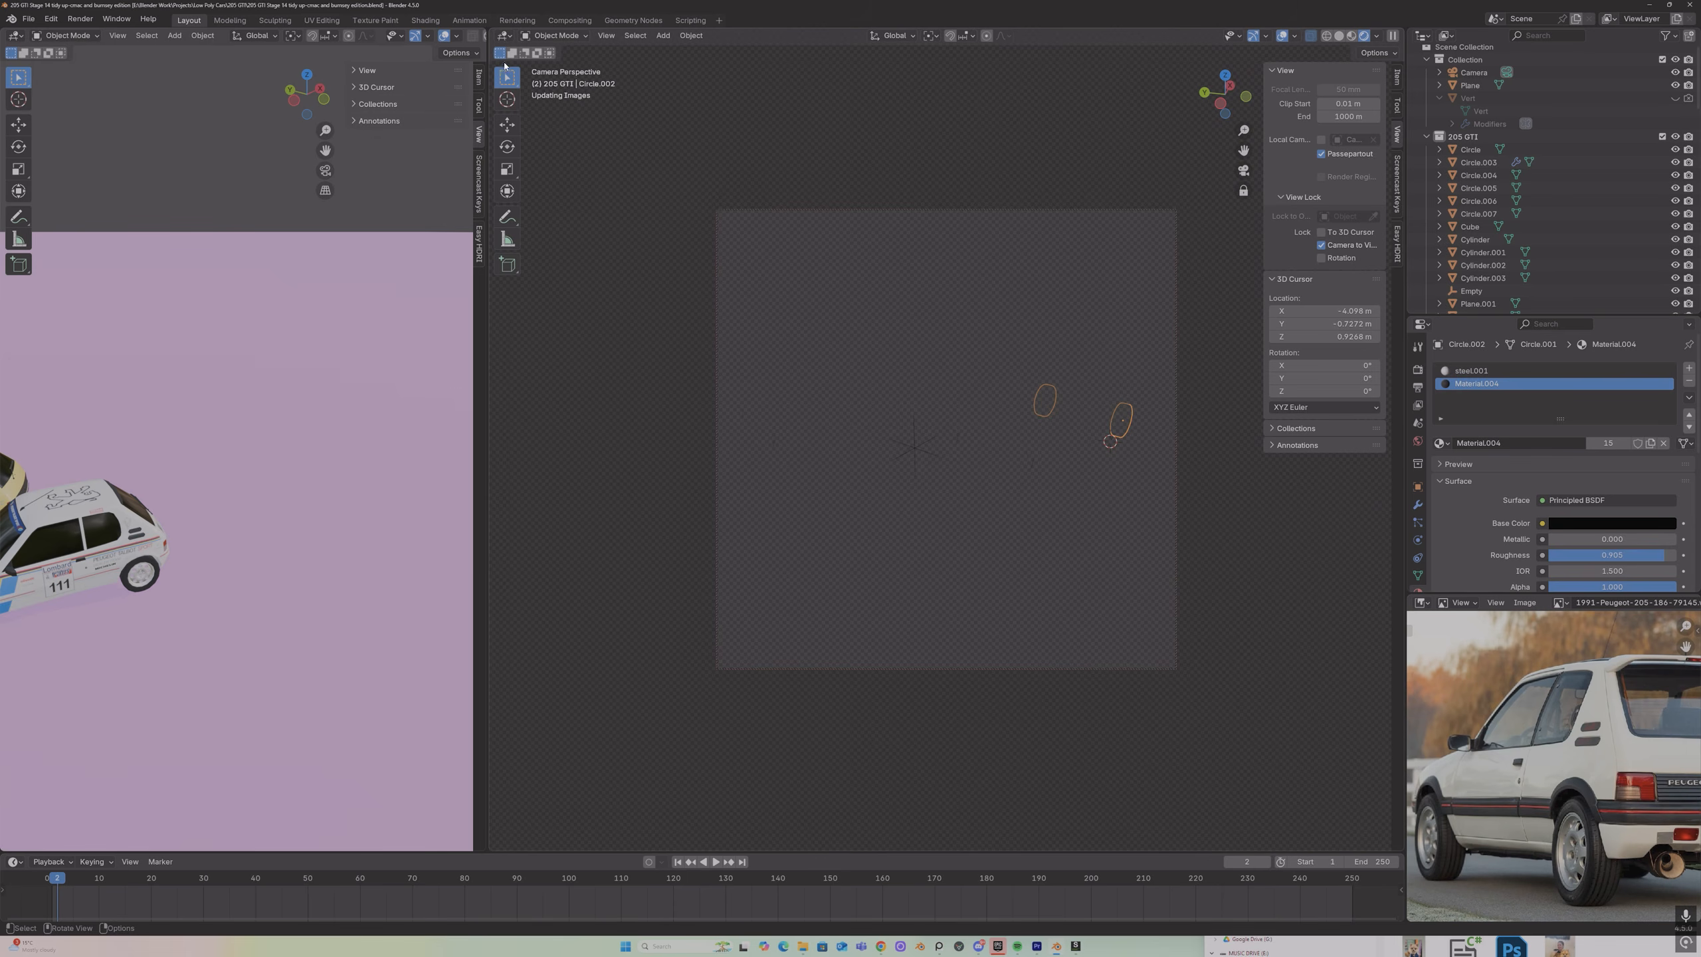
# - Widen the camera view area and adjust the camera's framing of the two rally cars
pyautogui.moveTo(405, 83); pyautogui.dragTo(346, 100)
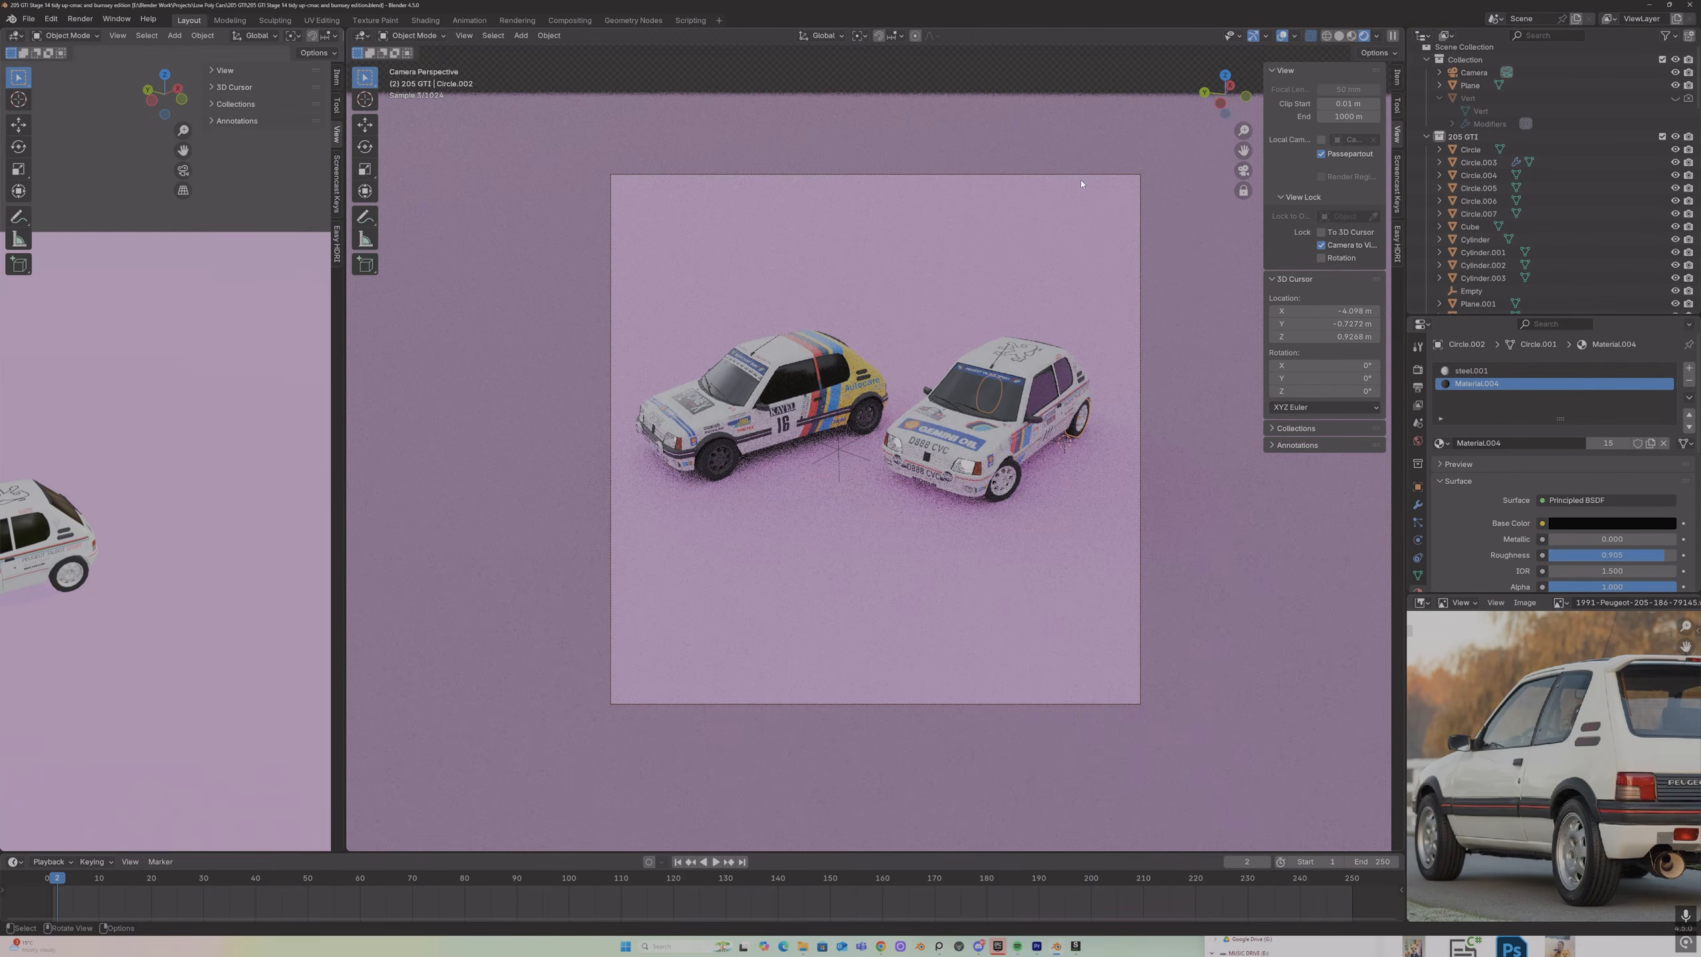
pyautogui.click(1083, 182)
pyautogui.moveTo(937, 315); pyautogui.dragTo(957, 318, button='middle')
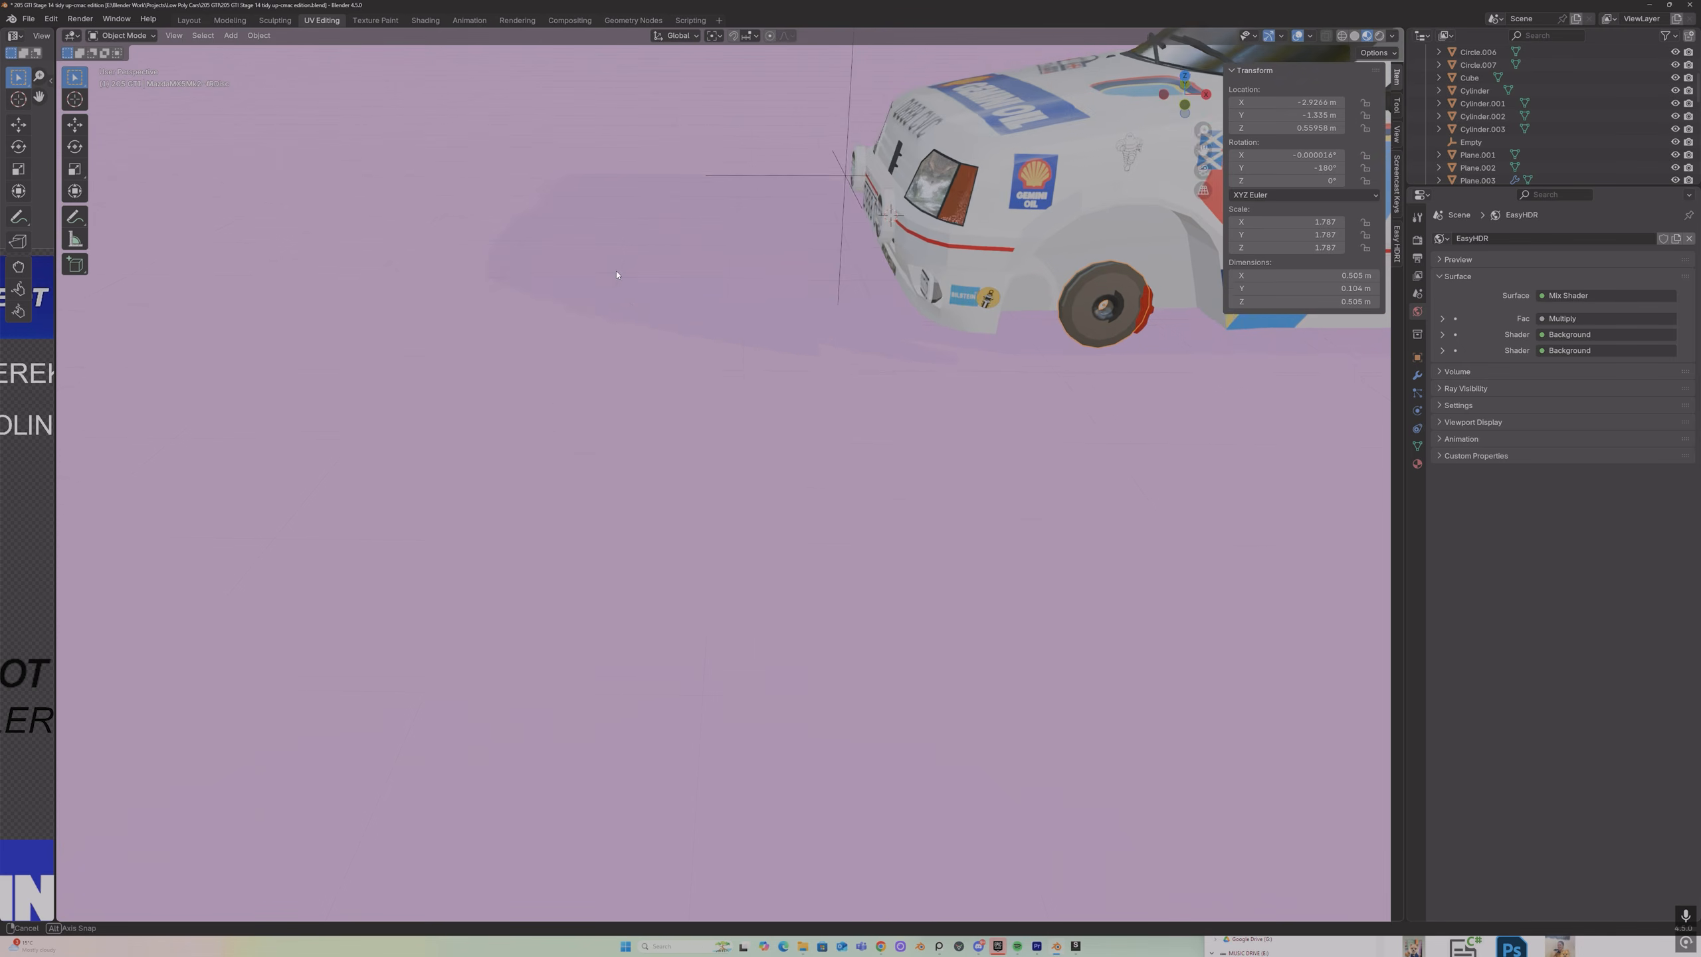
pyautogui.moveTo(619, 273); pyautogui.dragTo(796, 258, button='middle')
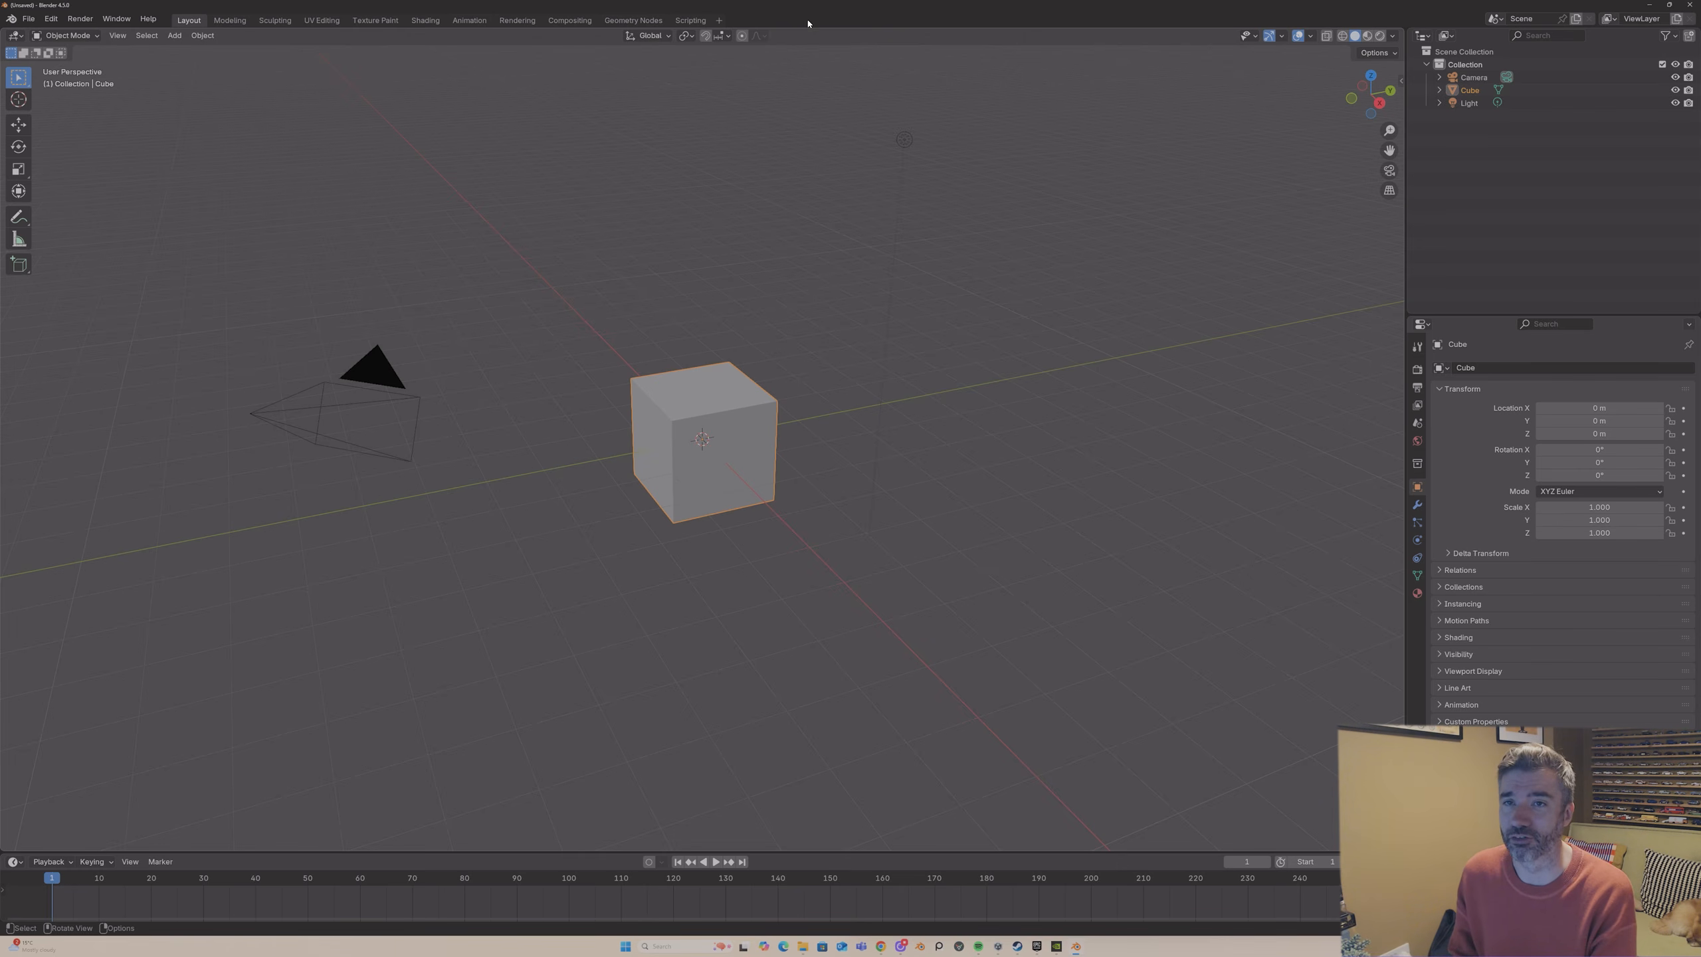
# - Enable Screencast Keys in the viewport sidebar, and collapse the cube's Transform section
pyautogui.click(1400, 81)
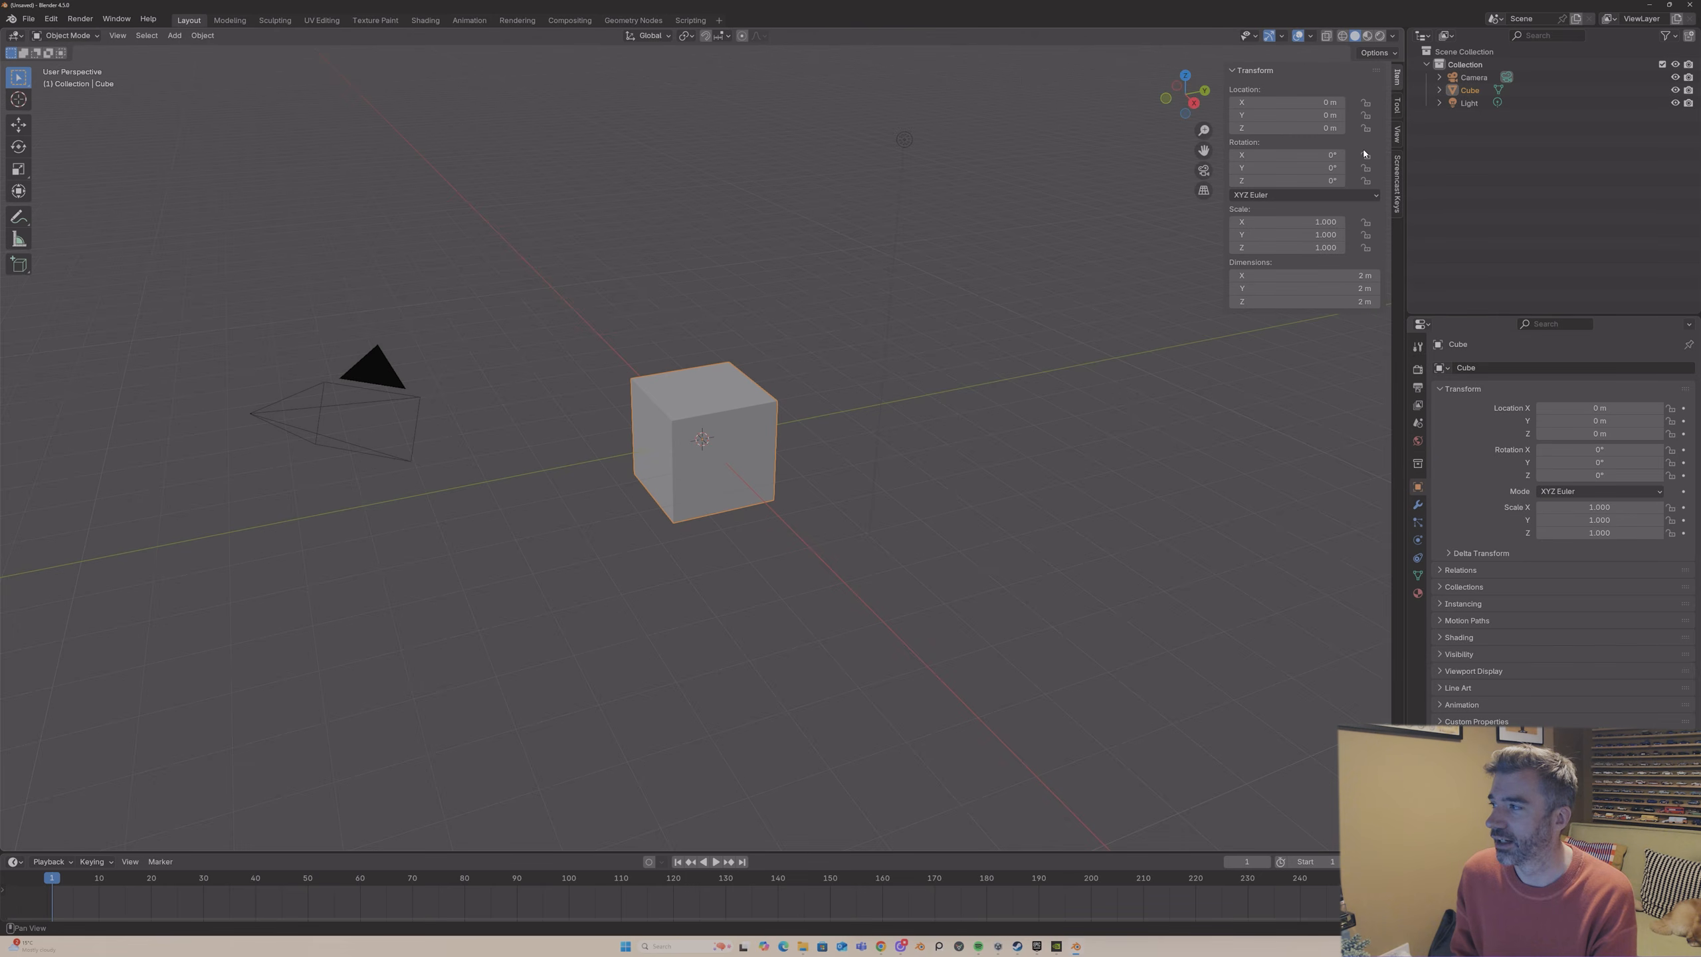
pyautogui.click(1396, 188)
pyautogui.click(1241, 70)
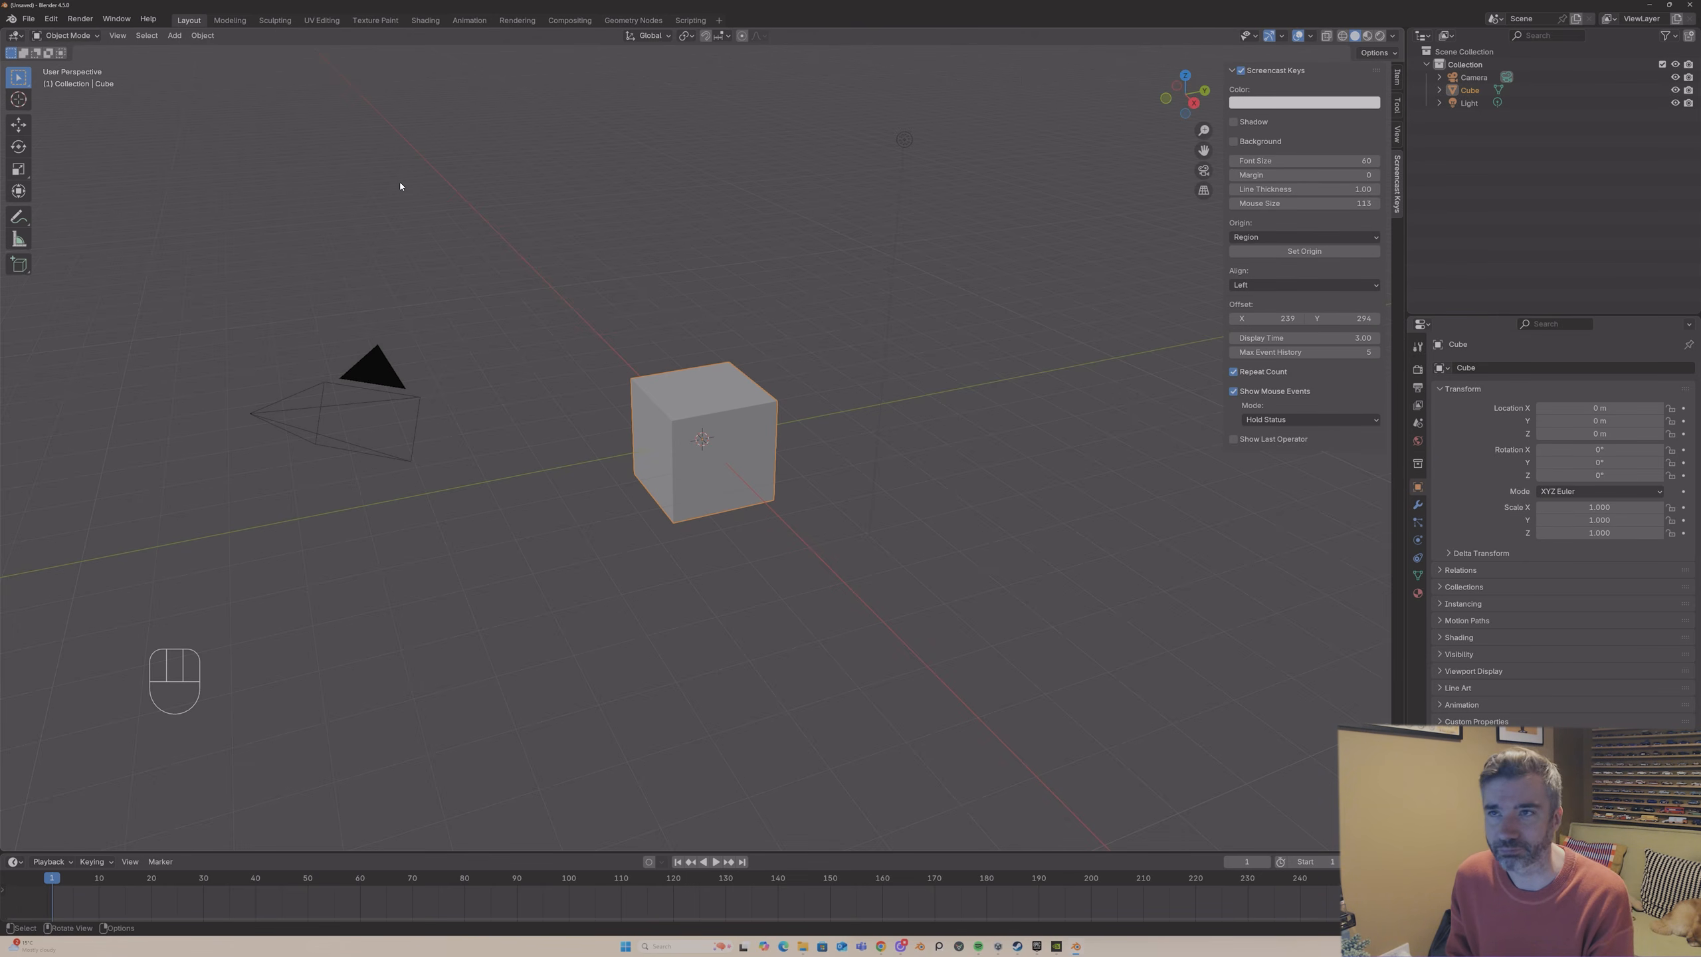
pyautogui.click(1396, 77)
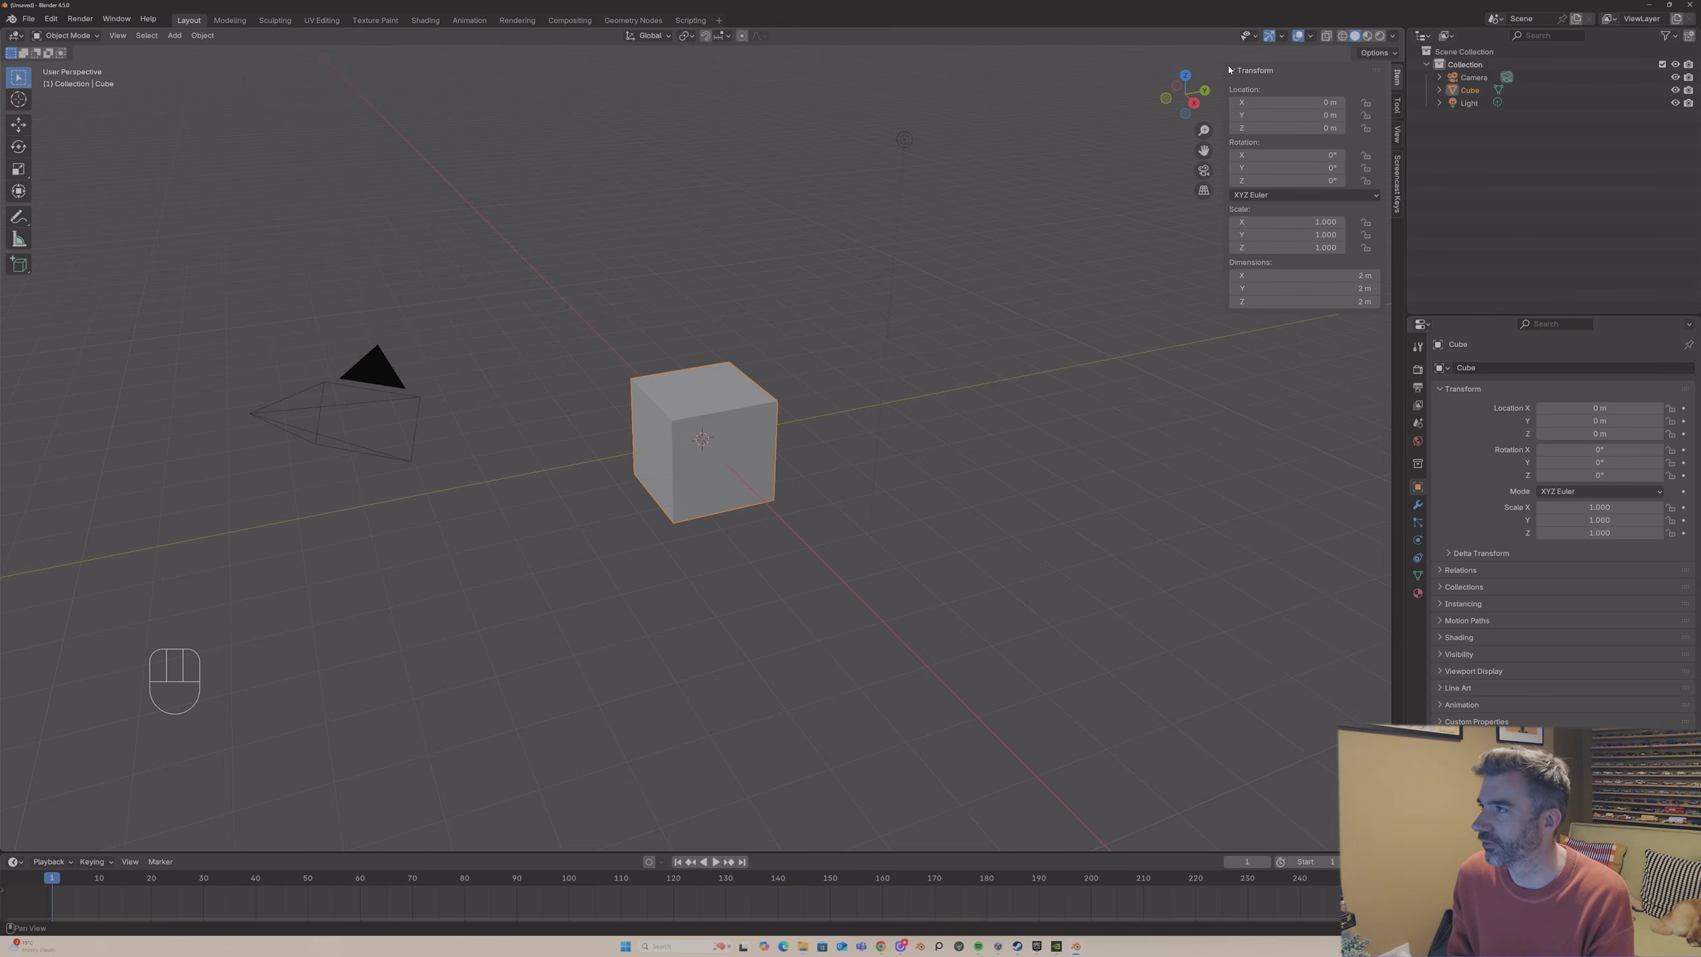
pyautogui.click(1360, 71)
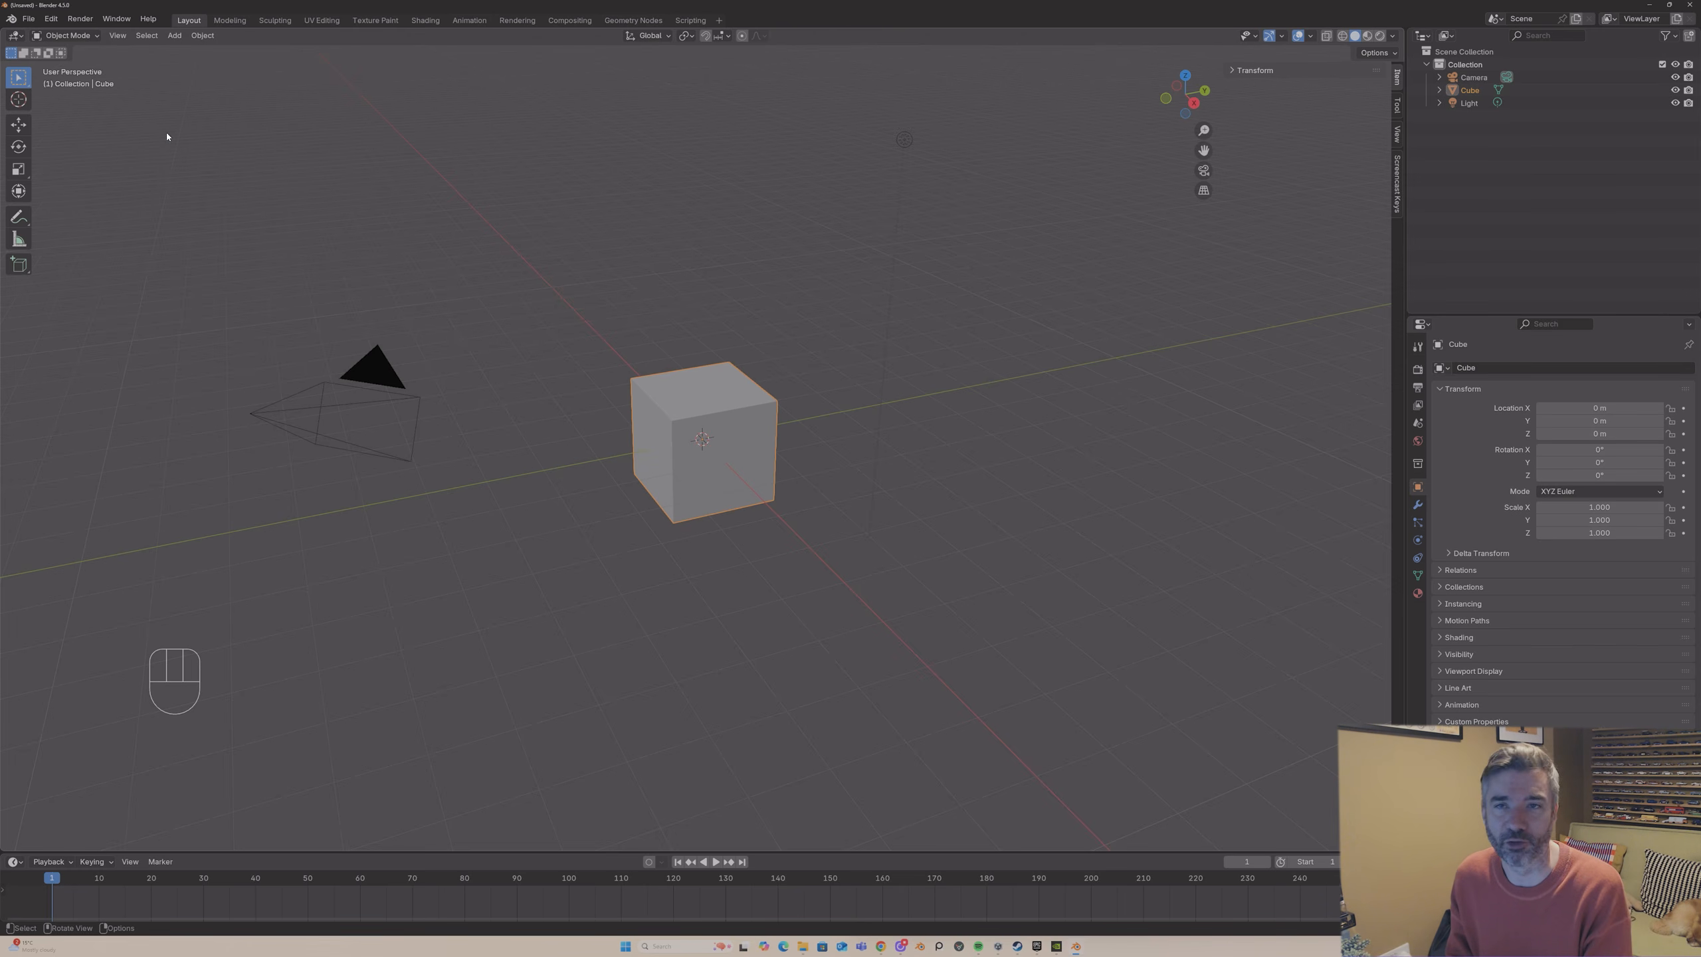
# - Open the extensions preferences, search for "loop" and install the LoopTools add-on
pyautogui.moveTo(912, 353); pyautogui.dragTo(923, 356, button='middle')
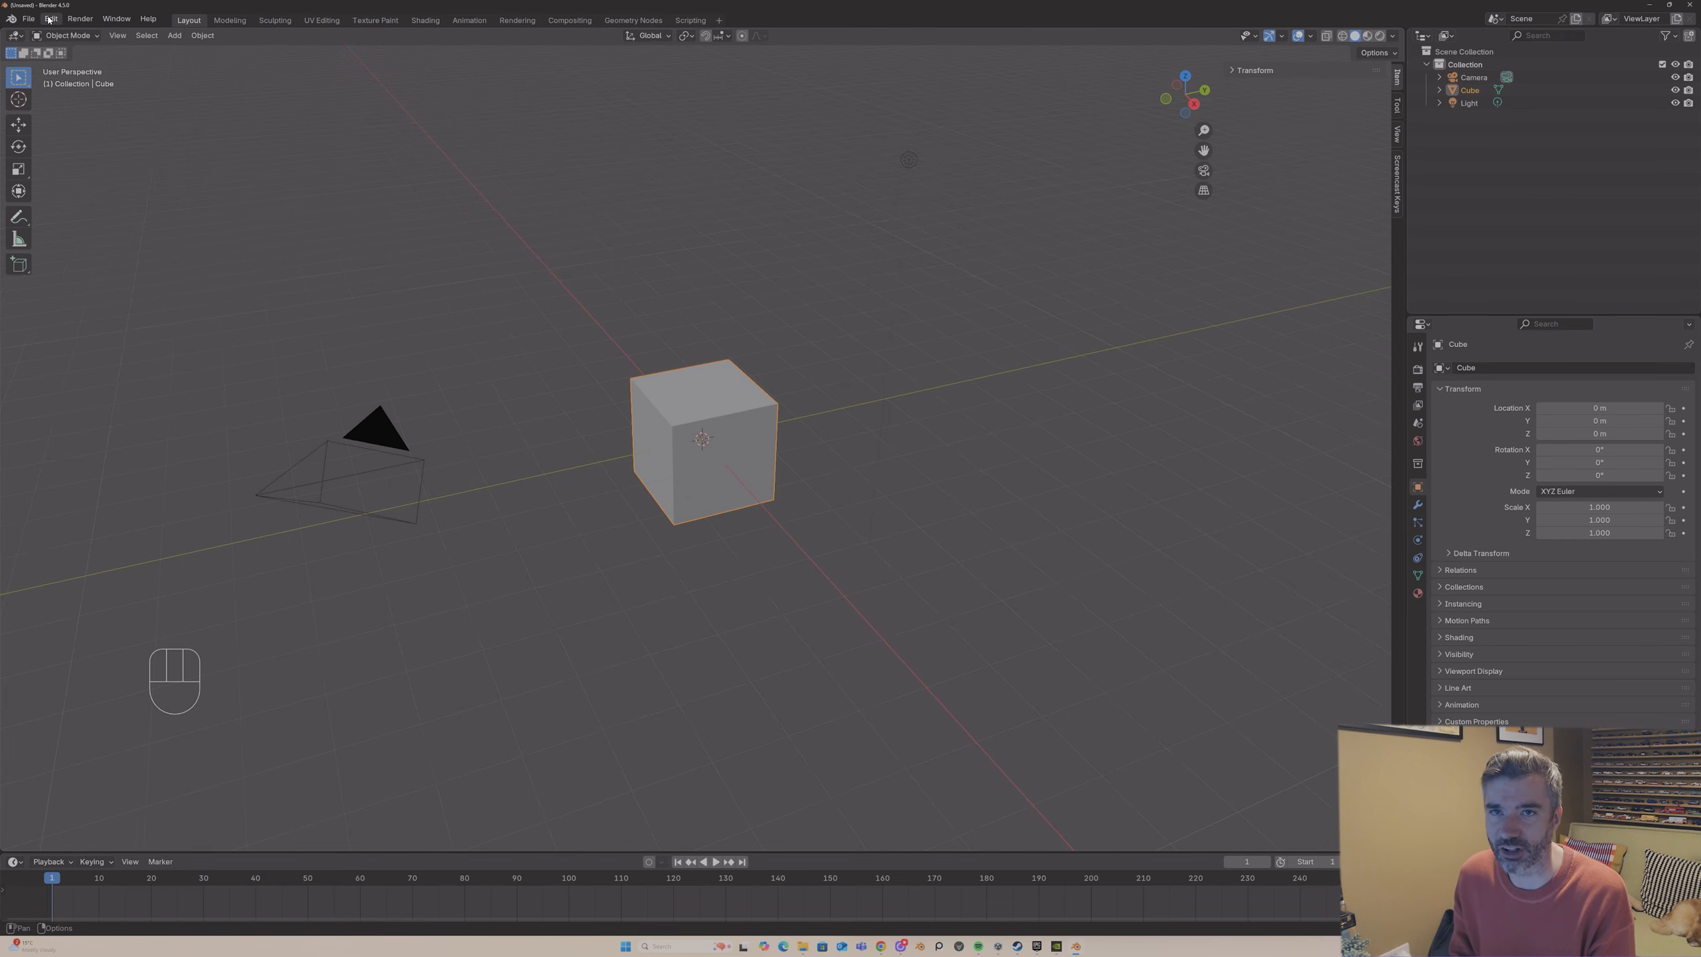
pyautogui.click(49, 20)
pyautogui.click(100, 183)
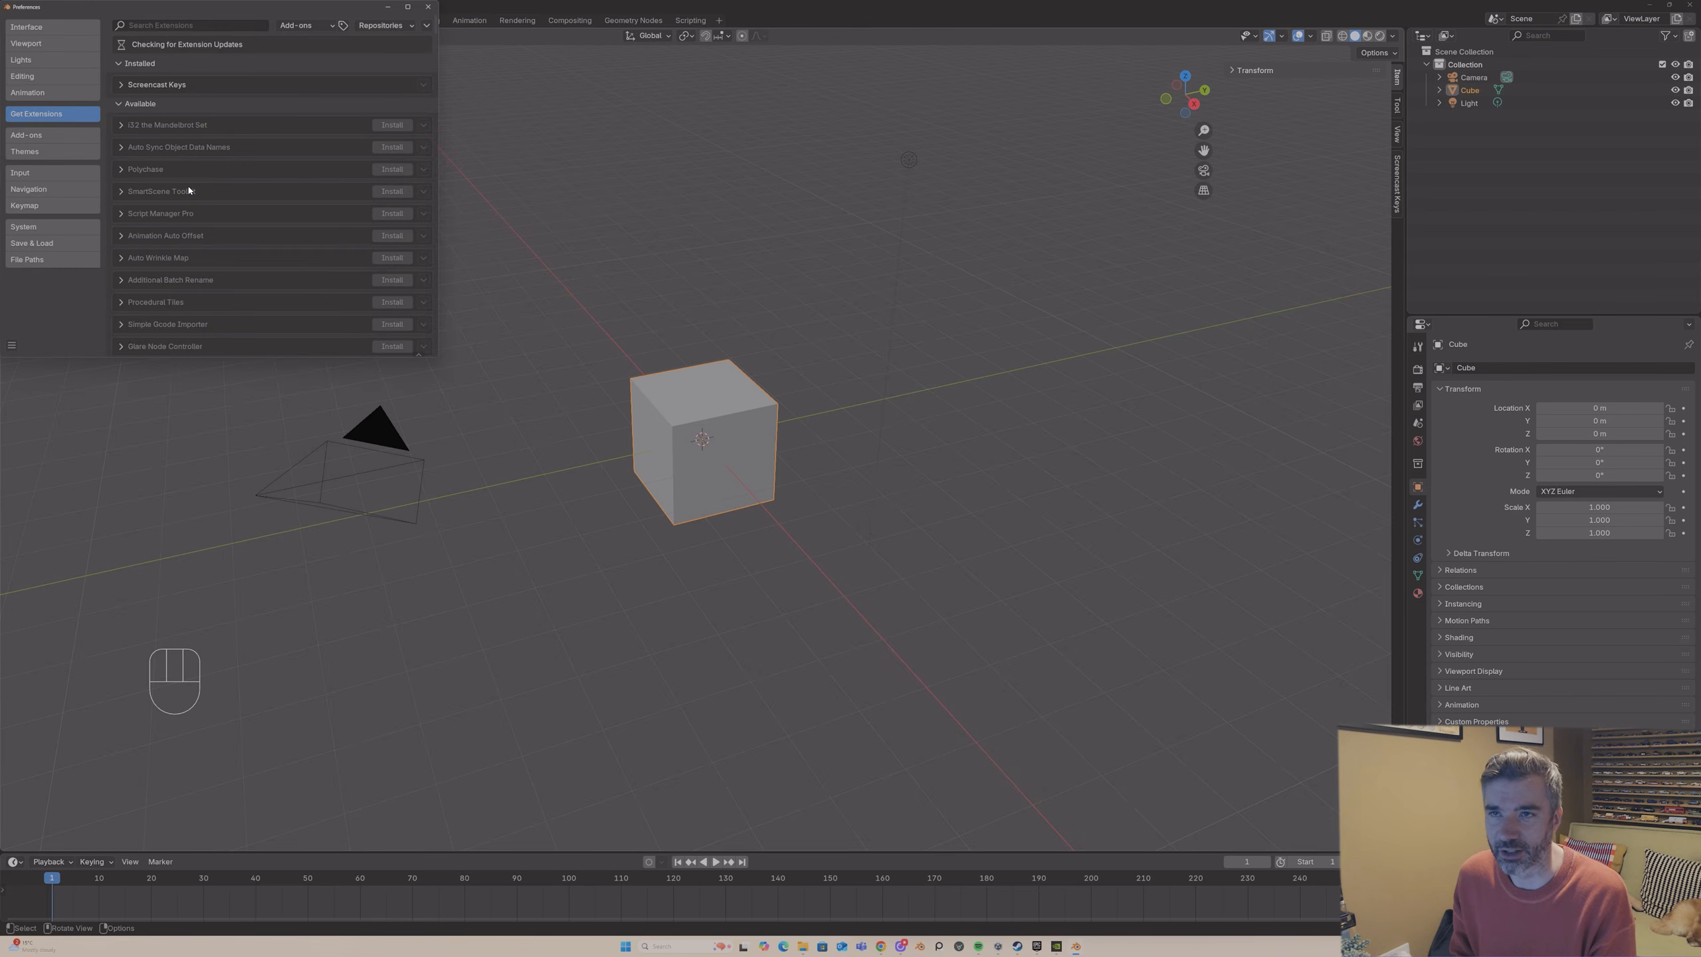
pyautogui.moveTo(196, 18); pyautogui.dragTo(824, 246)
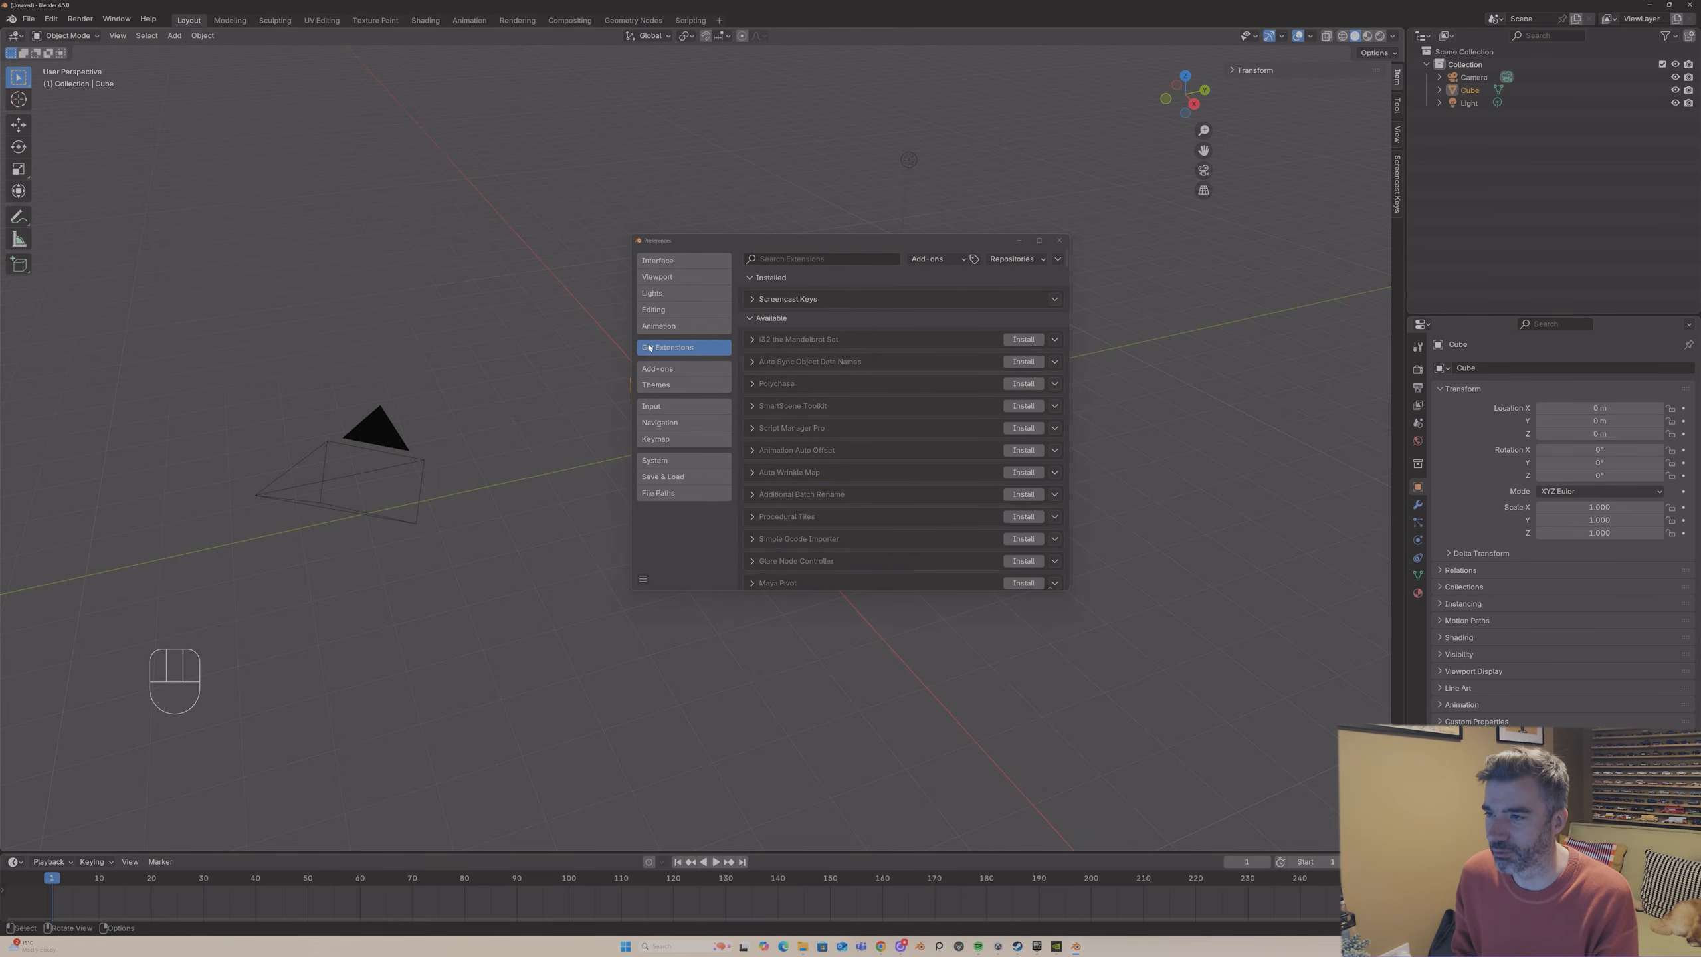
pyautogui.click(795, 258)
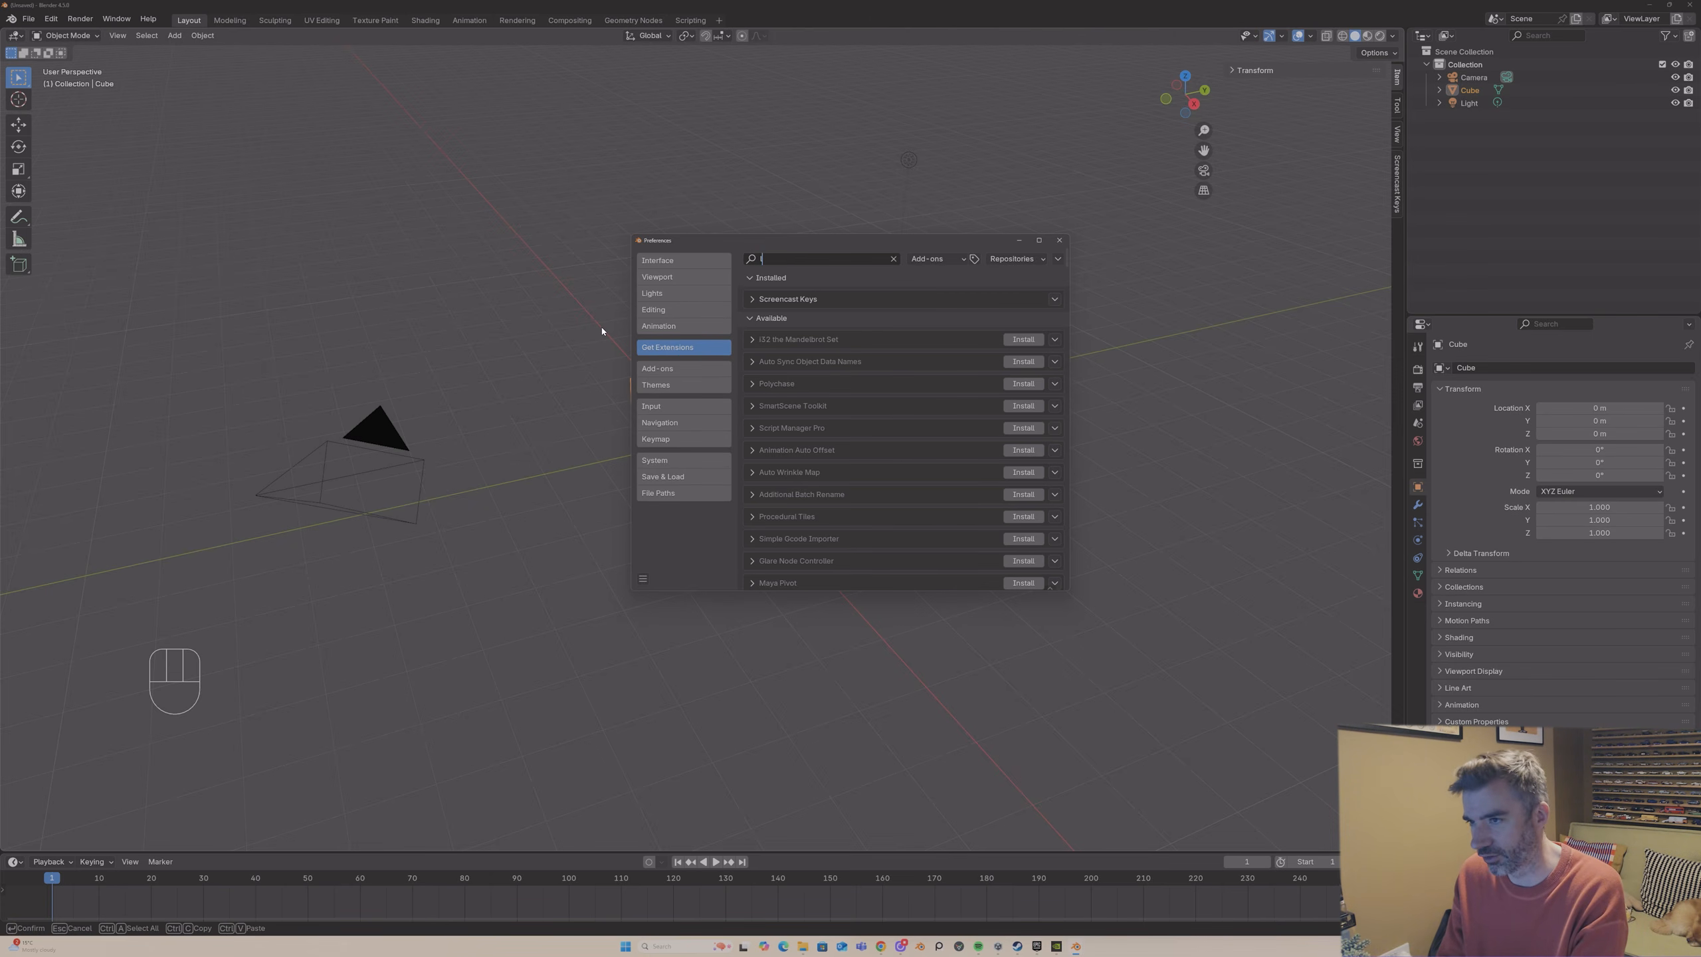
pyautogui.write('loop')
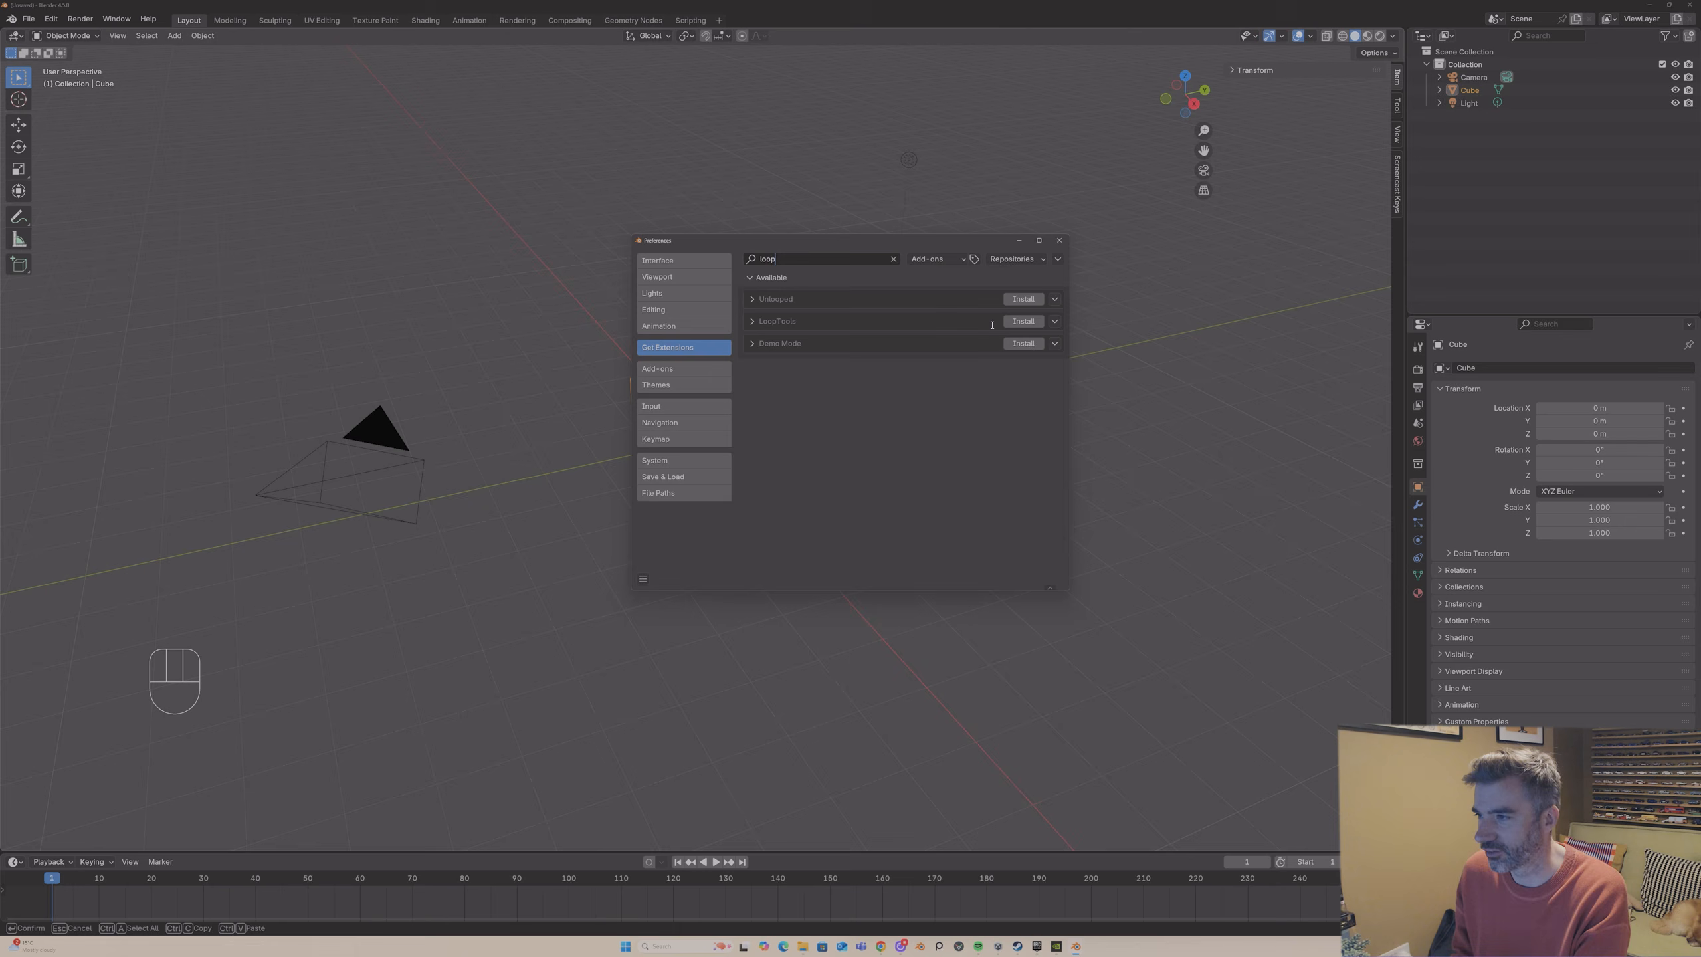
pyautogui.click(1032, 325)
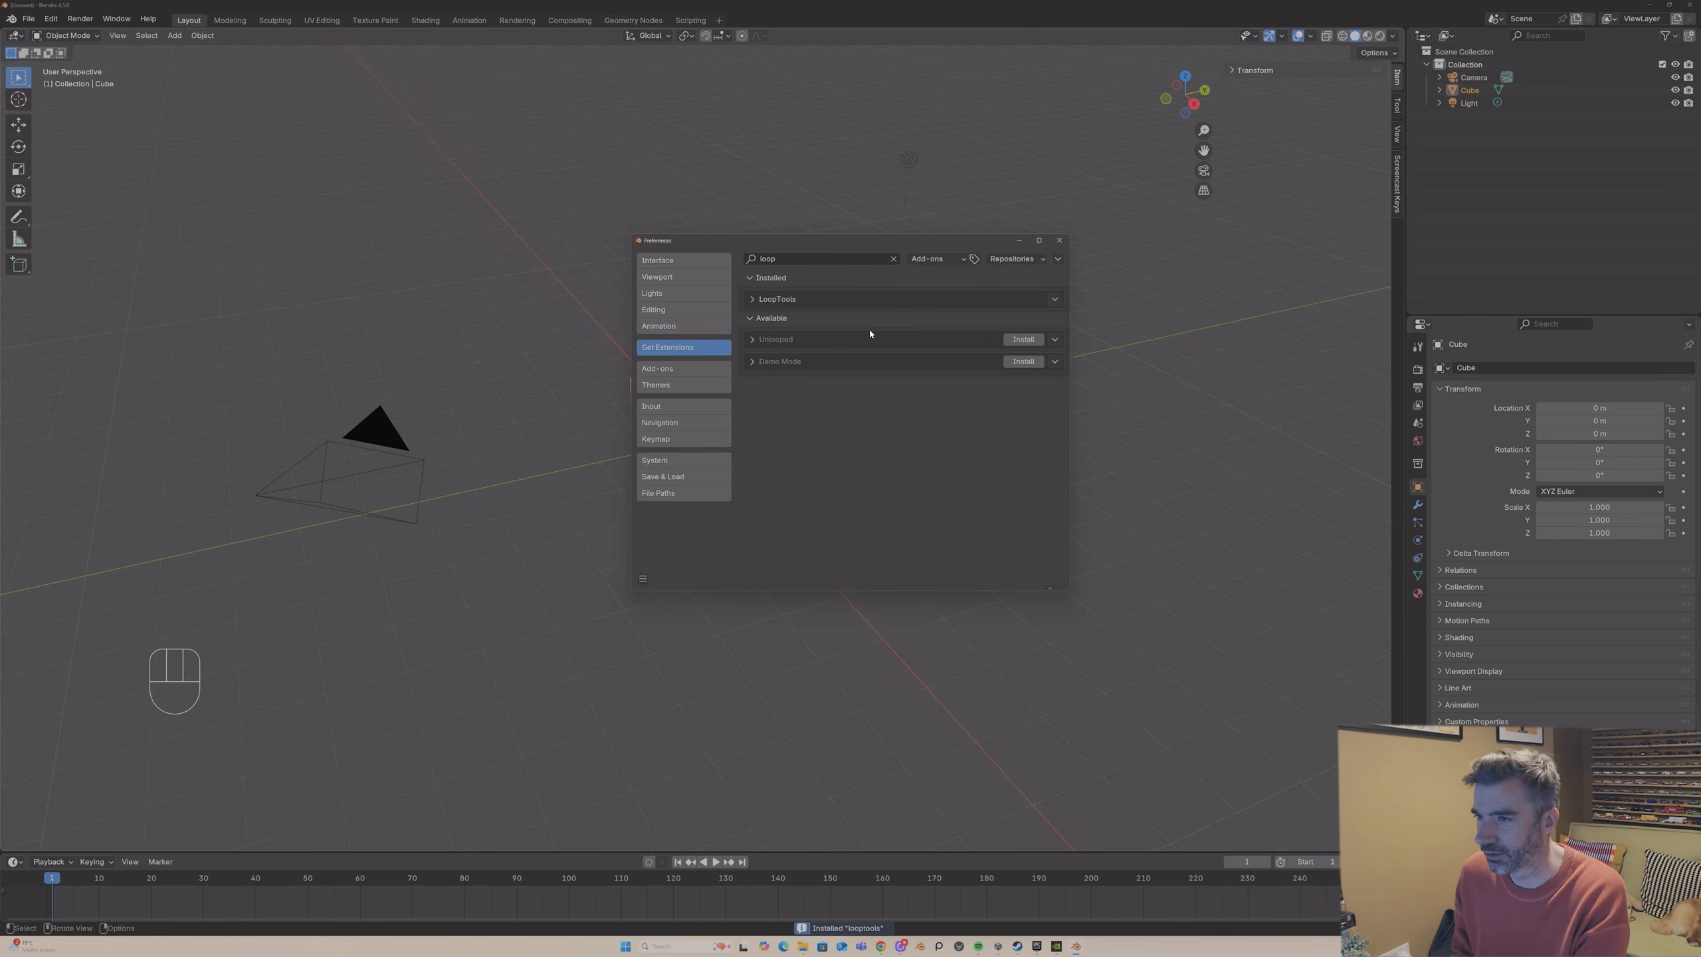
# - Search the available extensions for "extra me" and install the Extra Mesh Objects add-on
pyautogui.click(790, 258)
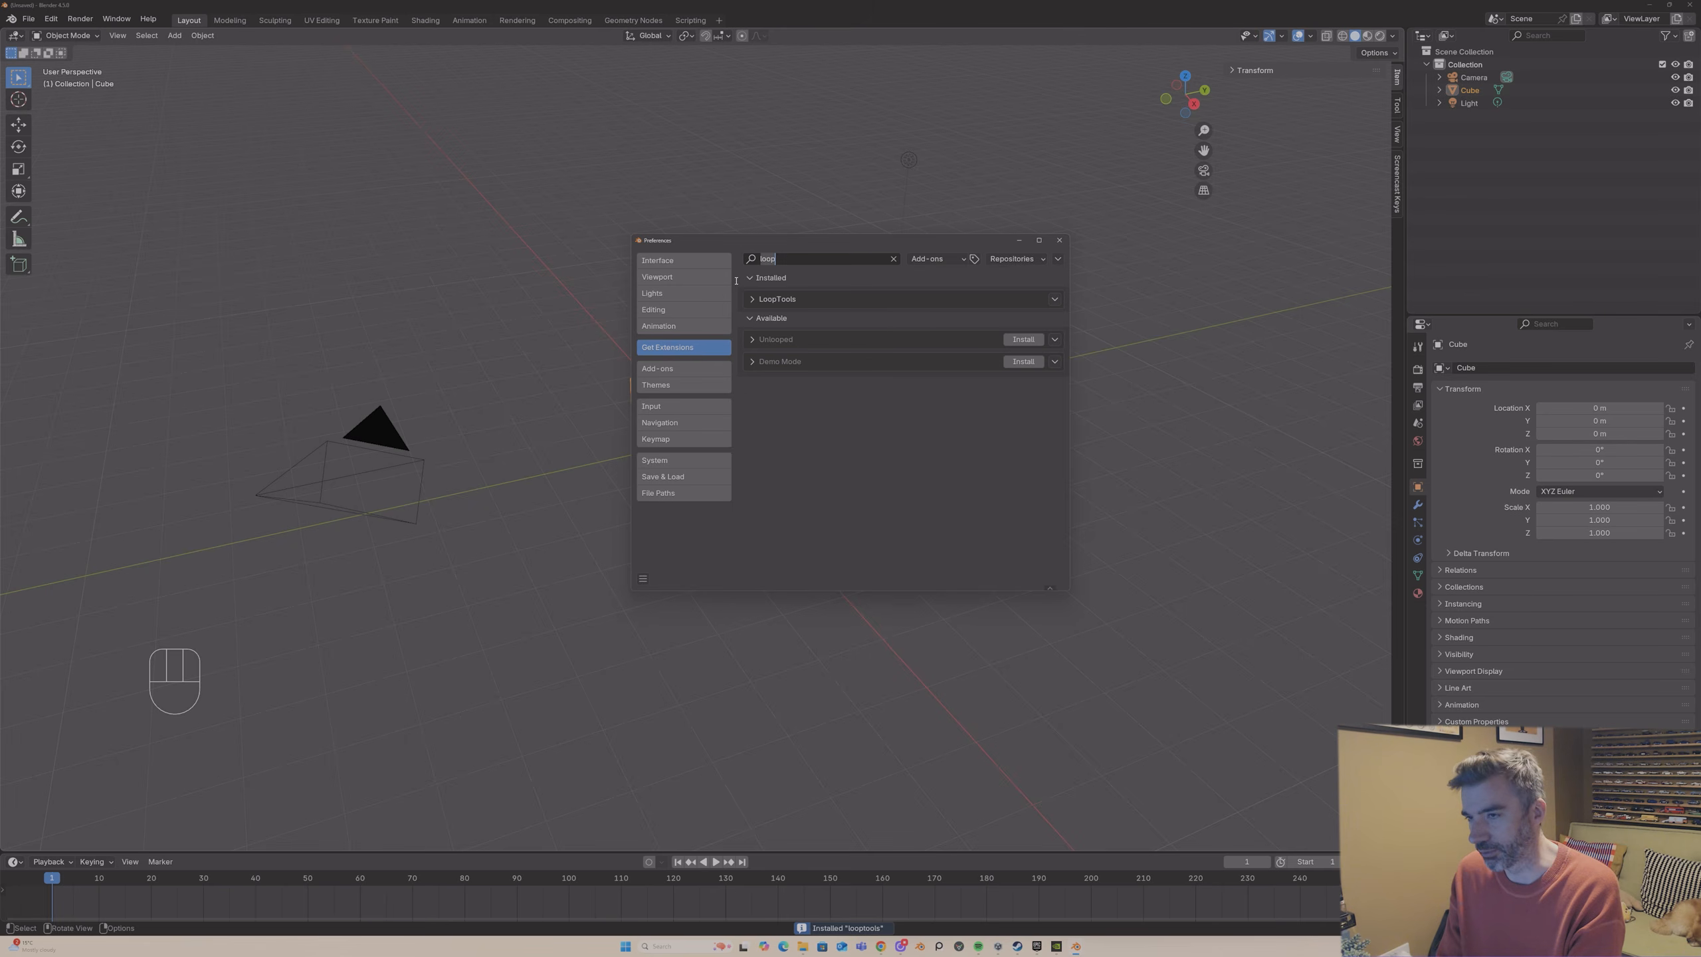
pyautogui.write('extra me')
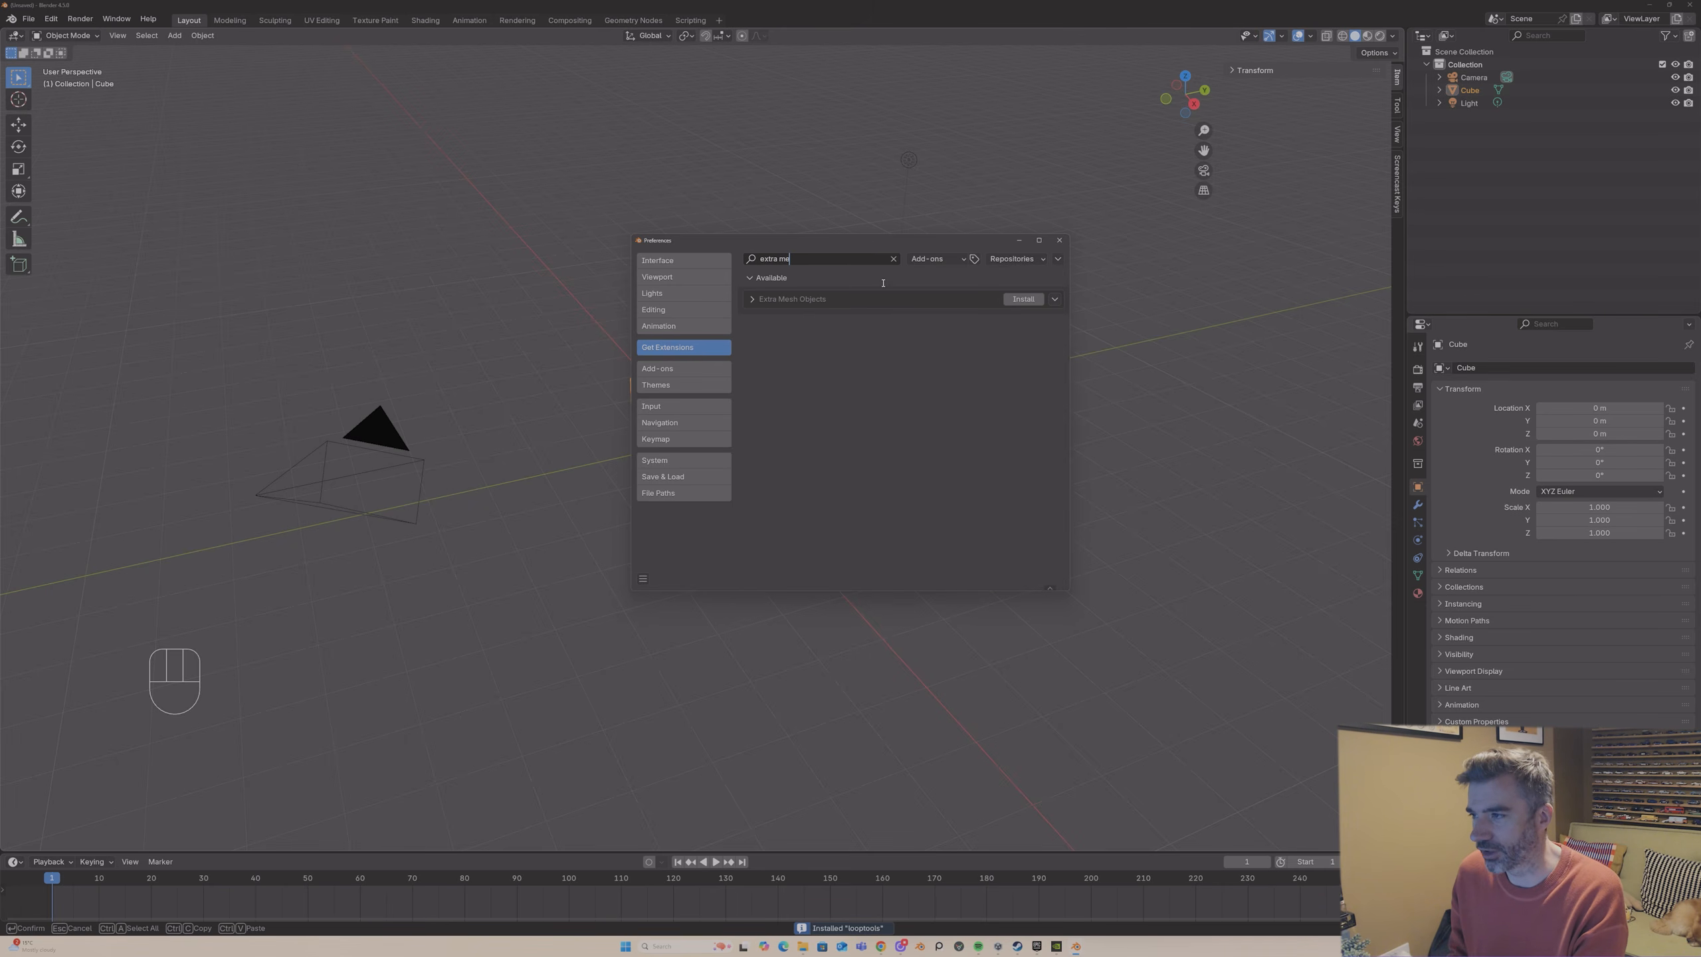
pyautogui.click(1024, 302)
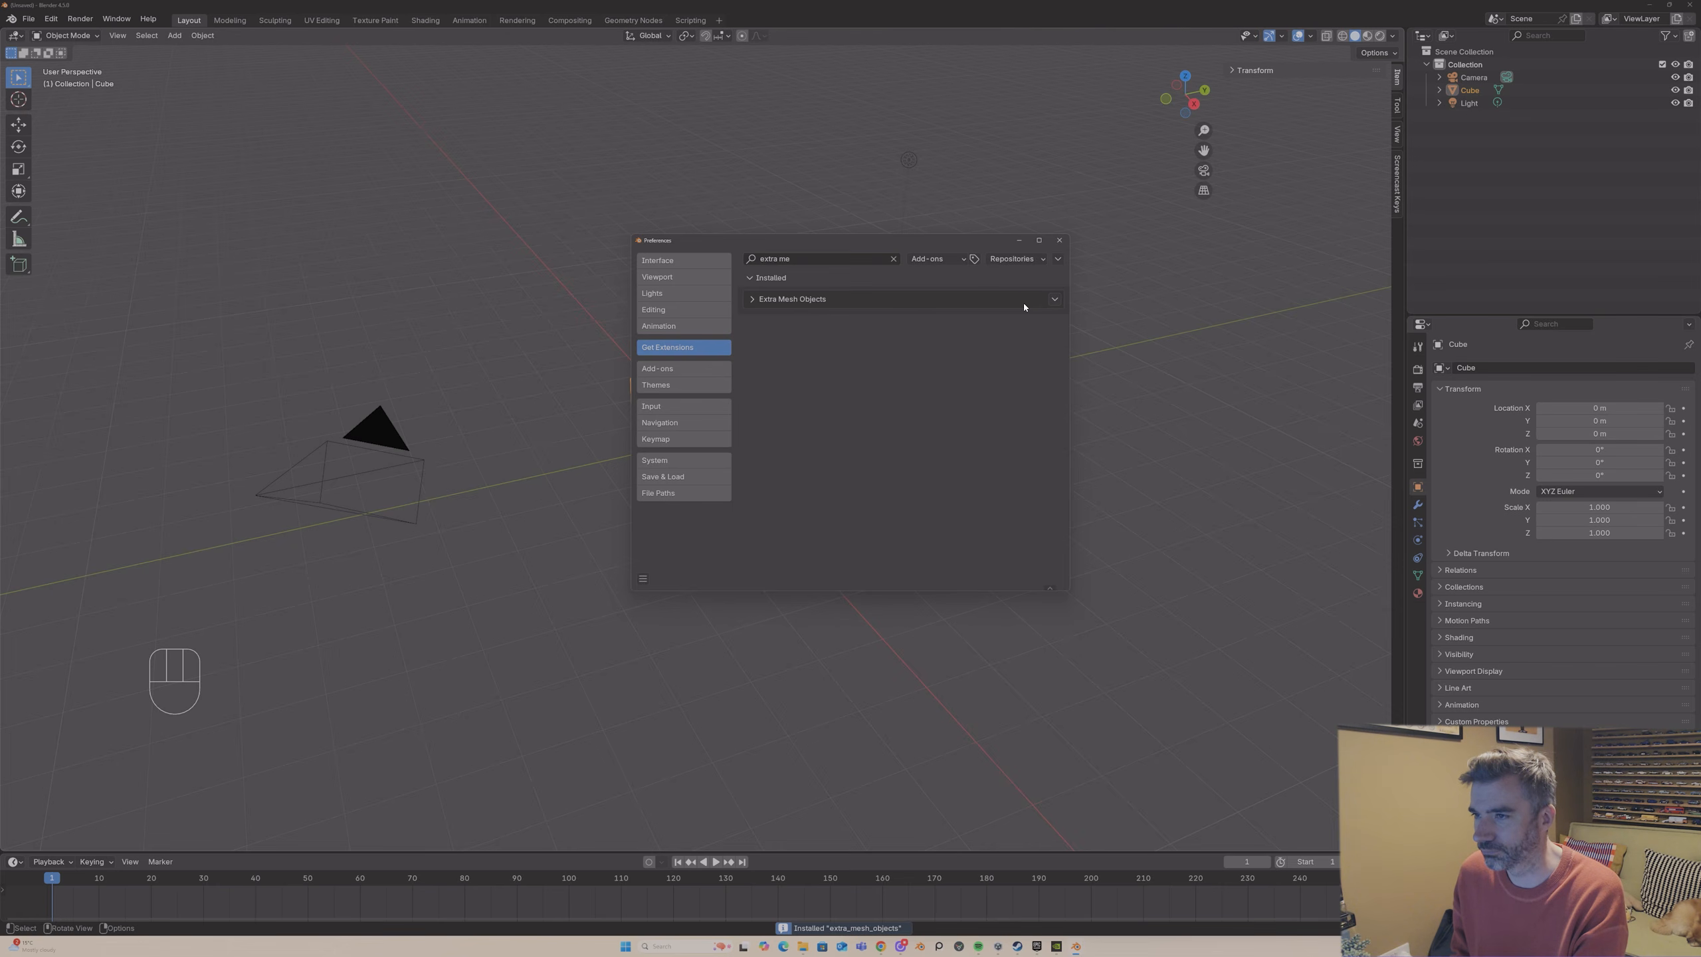
# - Search the available extensions for Node Wrangler, and clear the search
pyautogui.hotkey('ctrl', 'f')
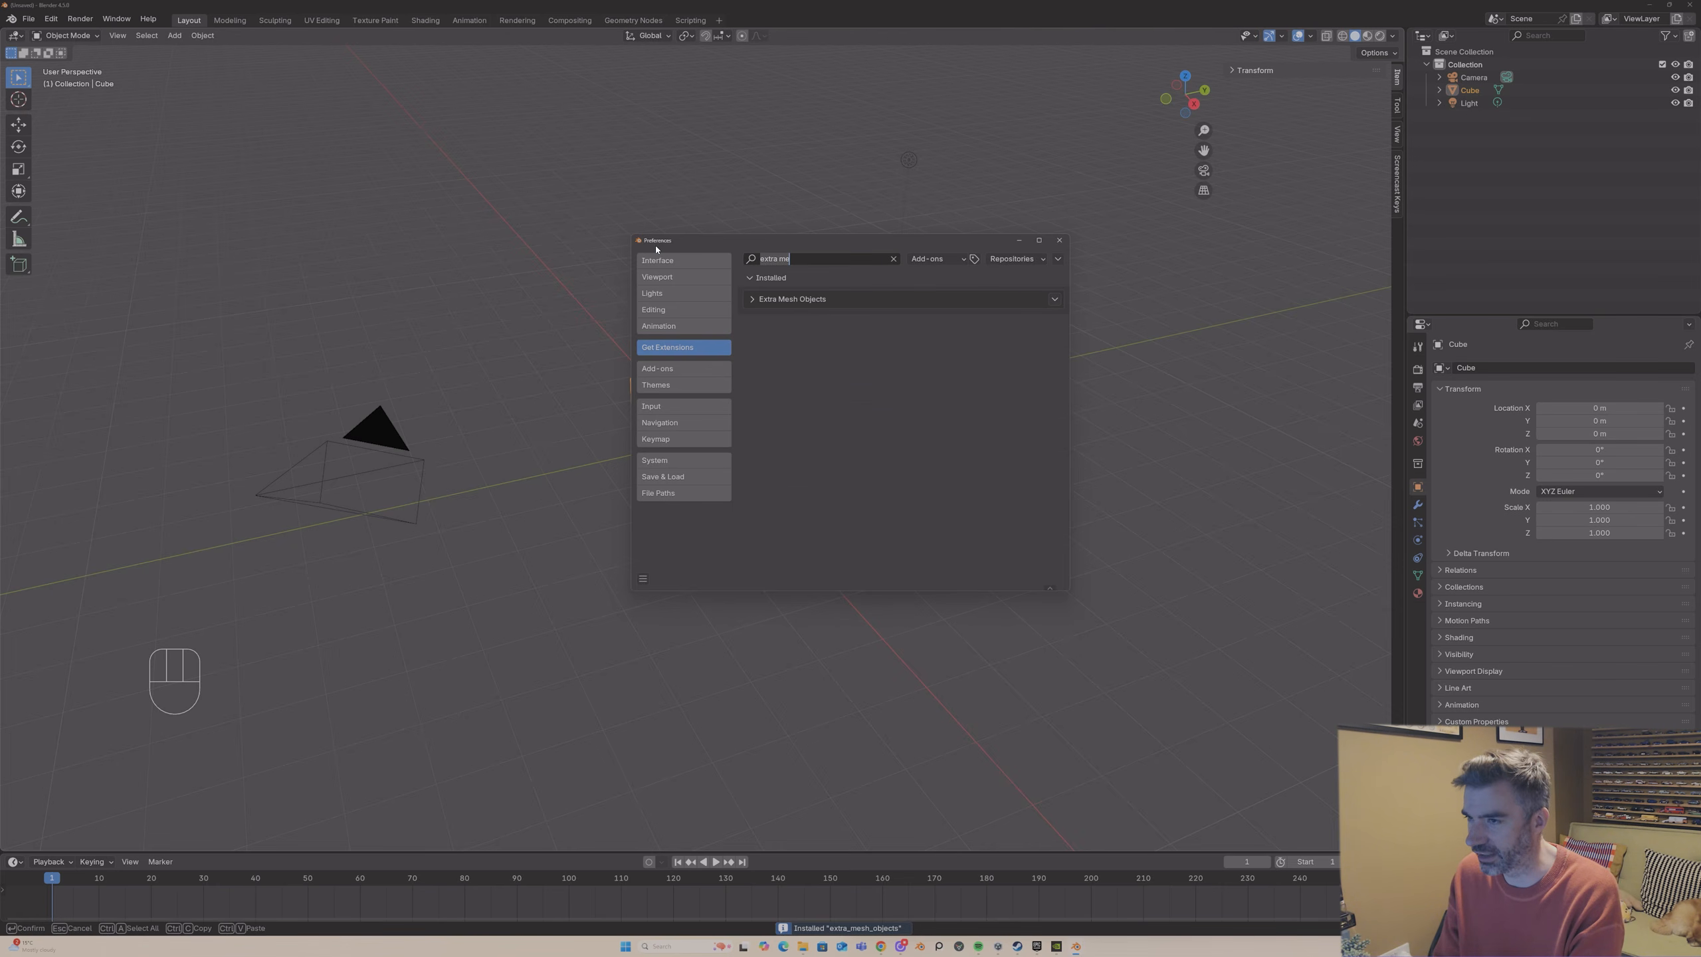
pyautogui.write('nodewran')
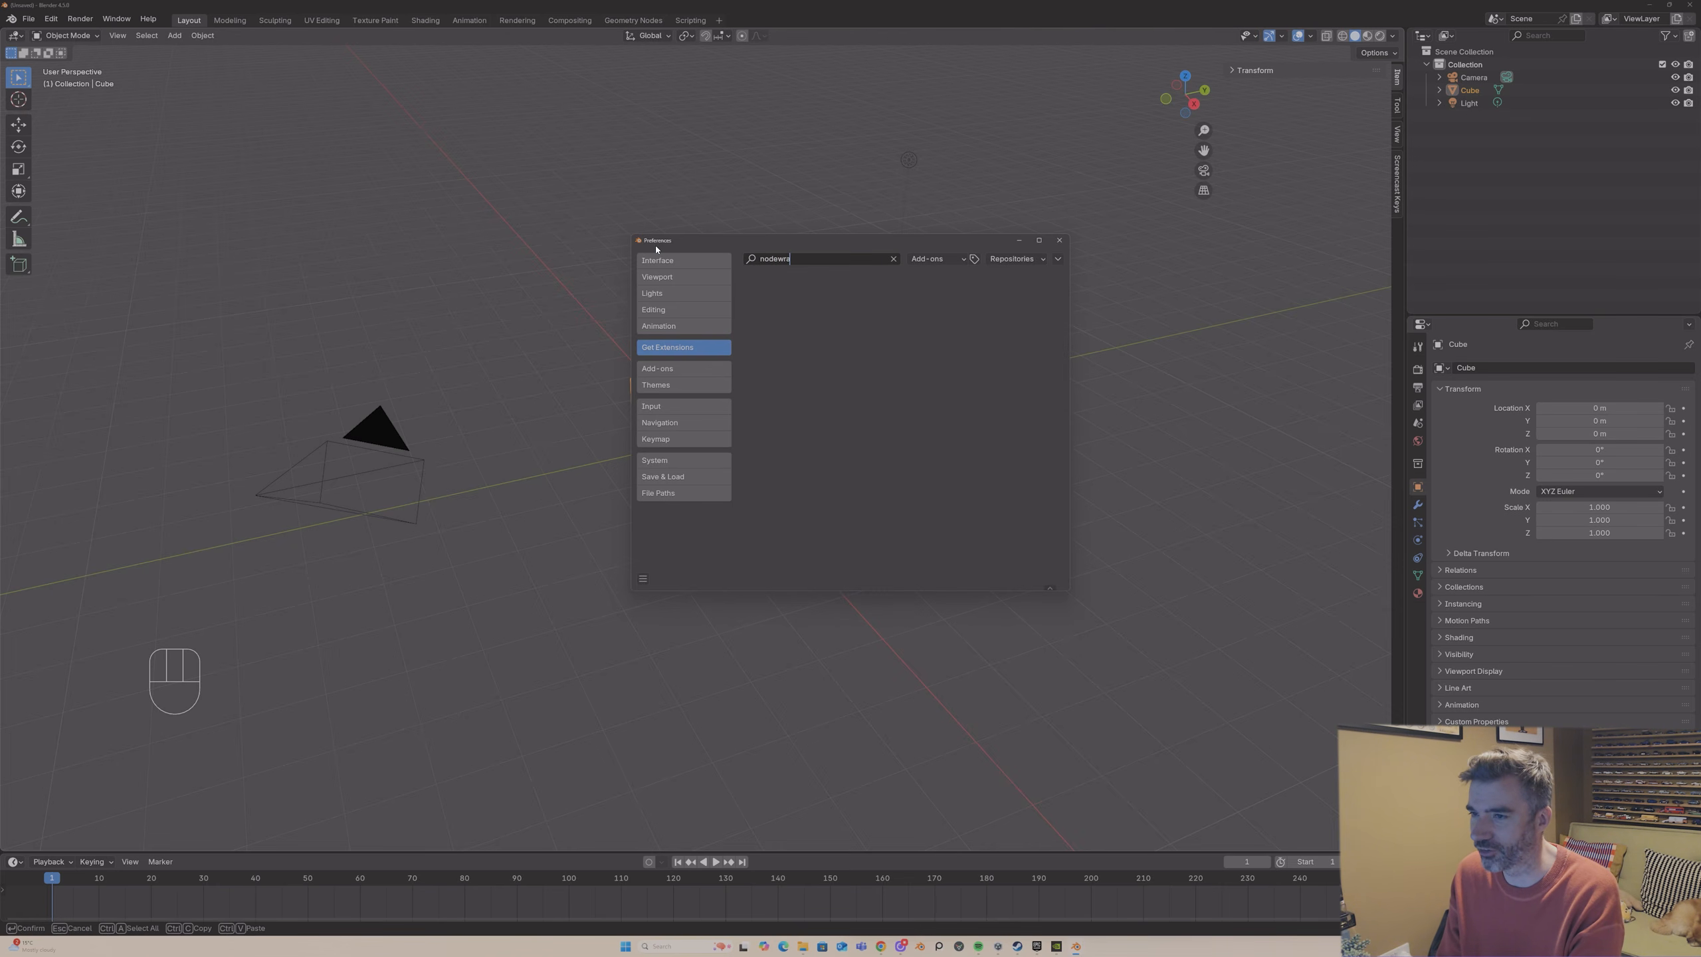
pyautogui.press('BackSpace')
pyautogui.press('BackSpace')
pyautogui.press('BackSpace')
pyautogui.press('BackSpace')
pyautogui.press('BackSpace')
pyautogui.write('e r')
pyautogui.click(893, 259)
# - Enable Node Wrangler in the list of installed add-ons
pyautogui.click(707, 369)
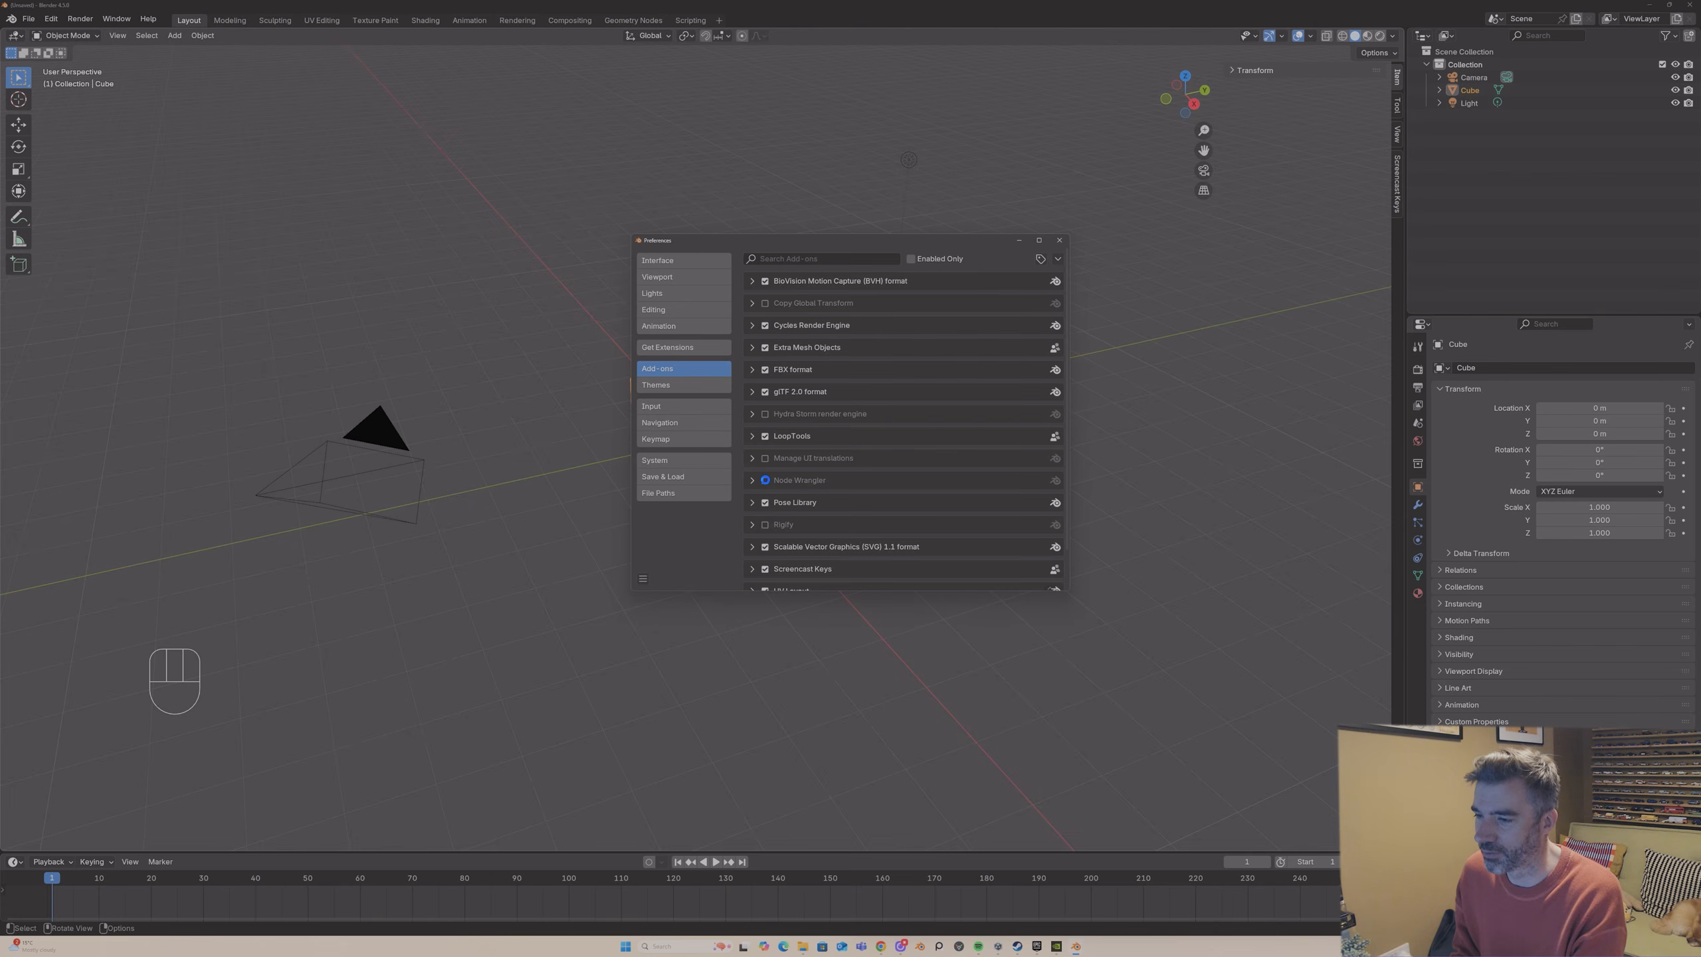
pyautogui.click(765, 481)
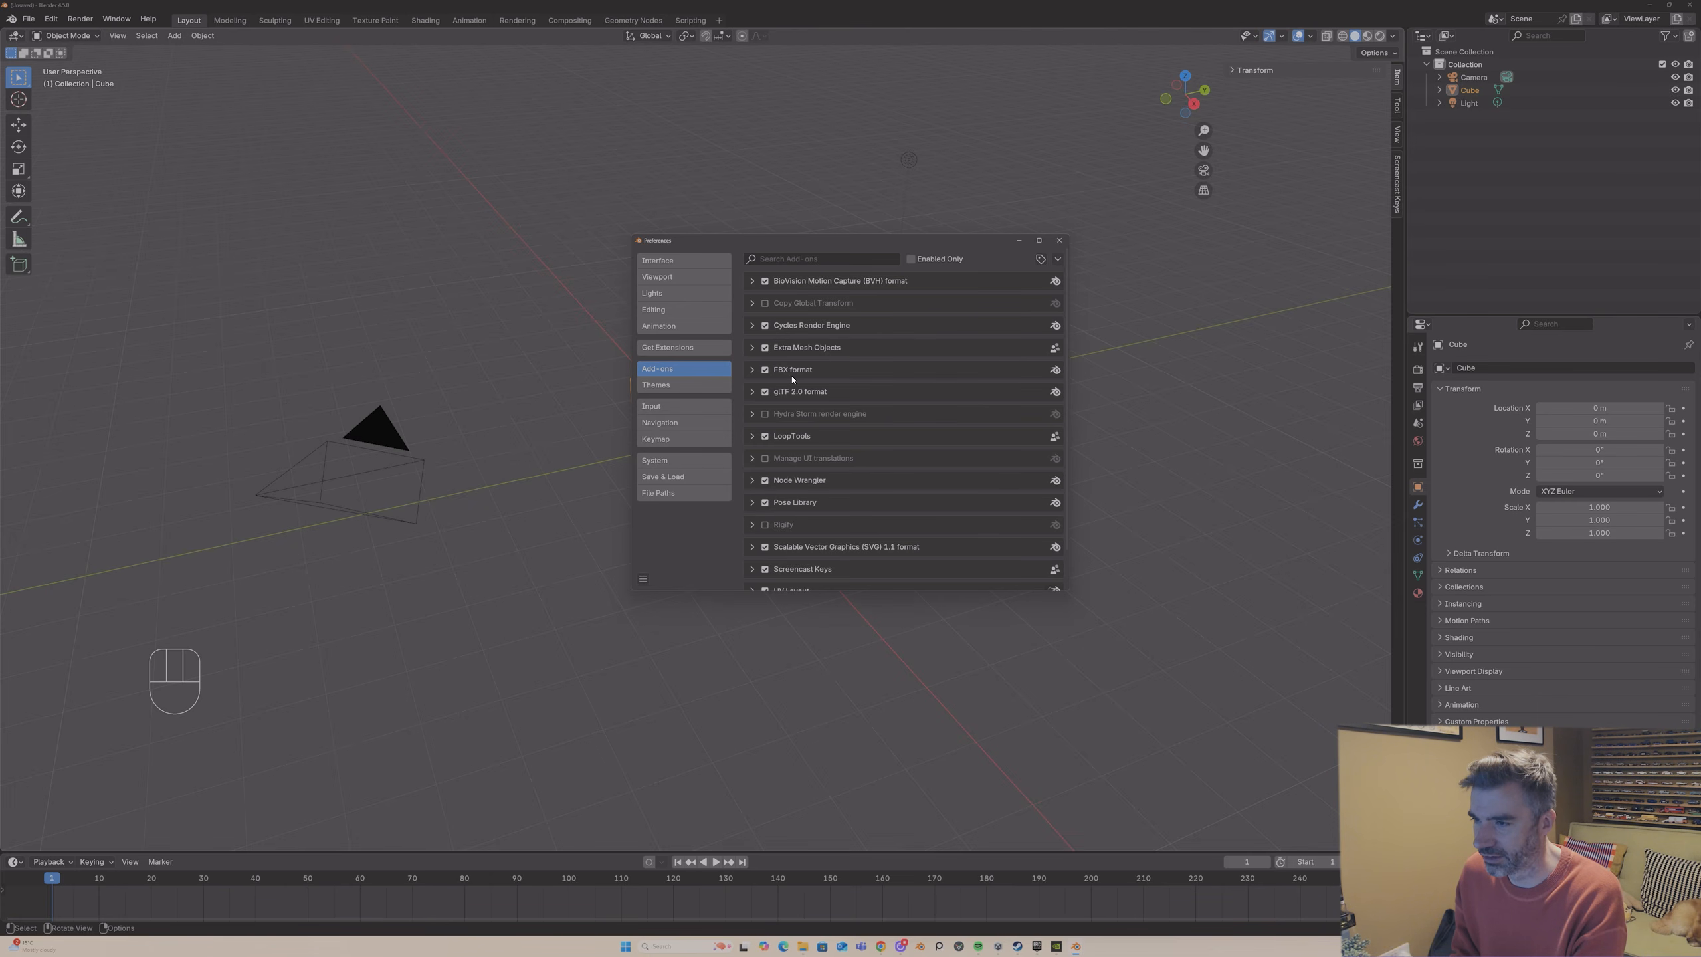
pyautogui.scroll(-1, 794, 402)
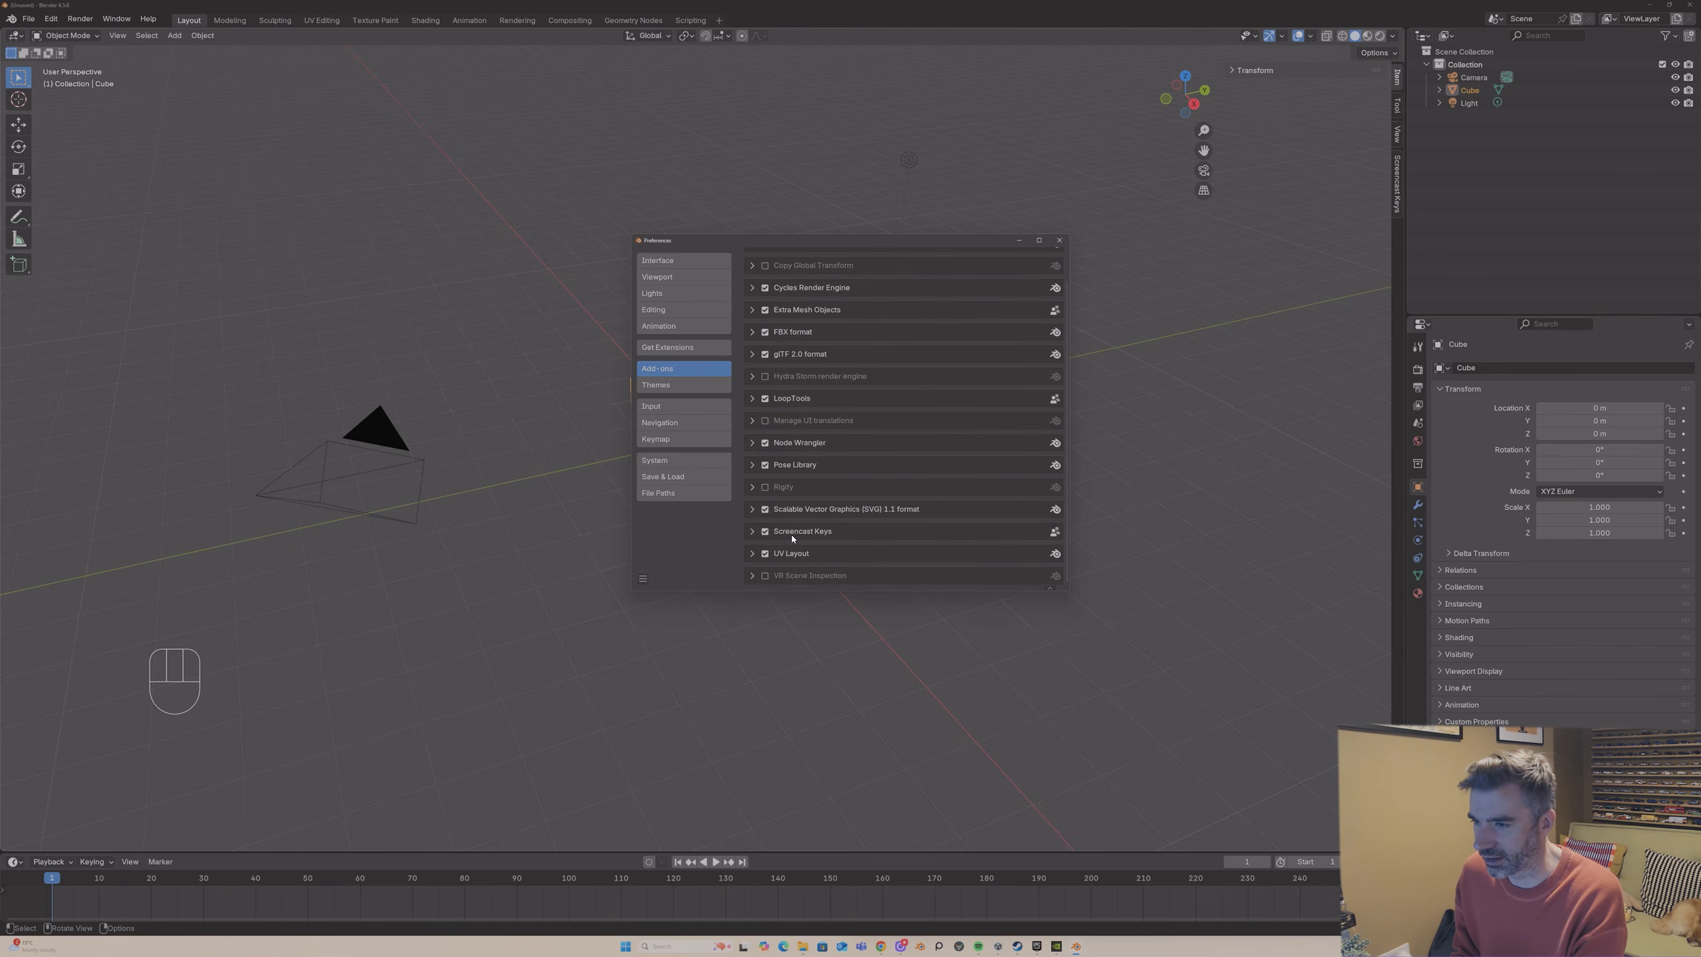
pyautogui.scroll(2, 792, 536)
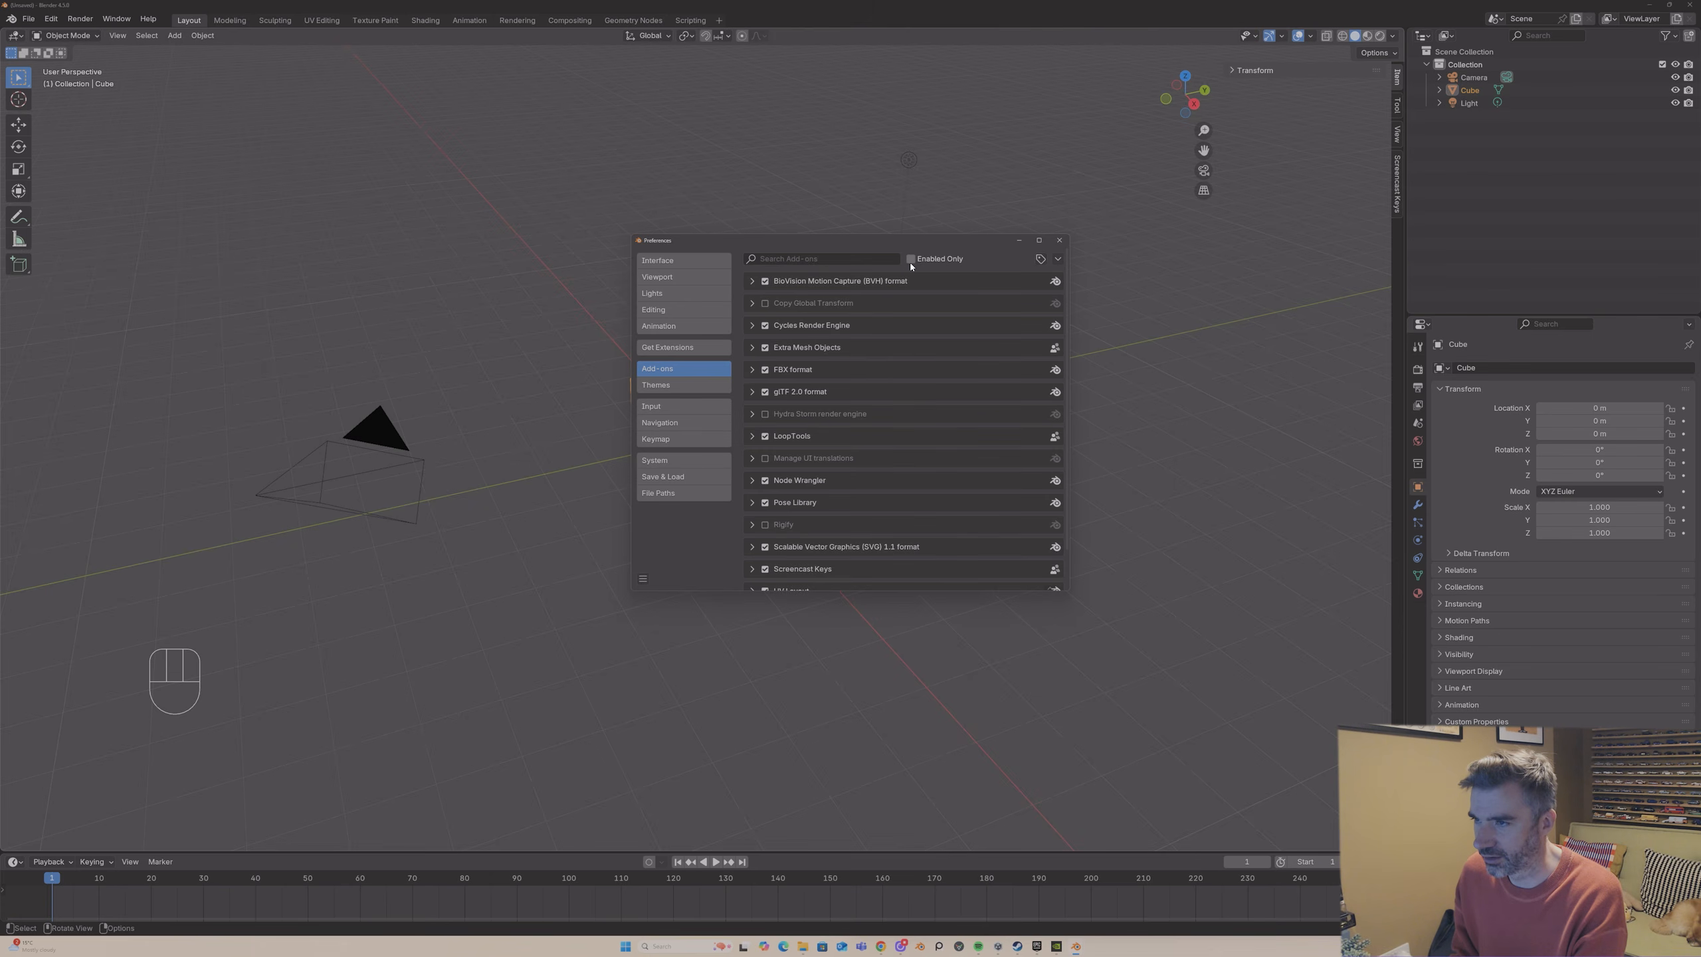
# - Check that Extra Mesh Objects and LoopTools are enabled by filtering the add-ons for "ex" and "loo", and close the preferences
pyautogui.click(847, 262)
pyautogui.write('ex')
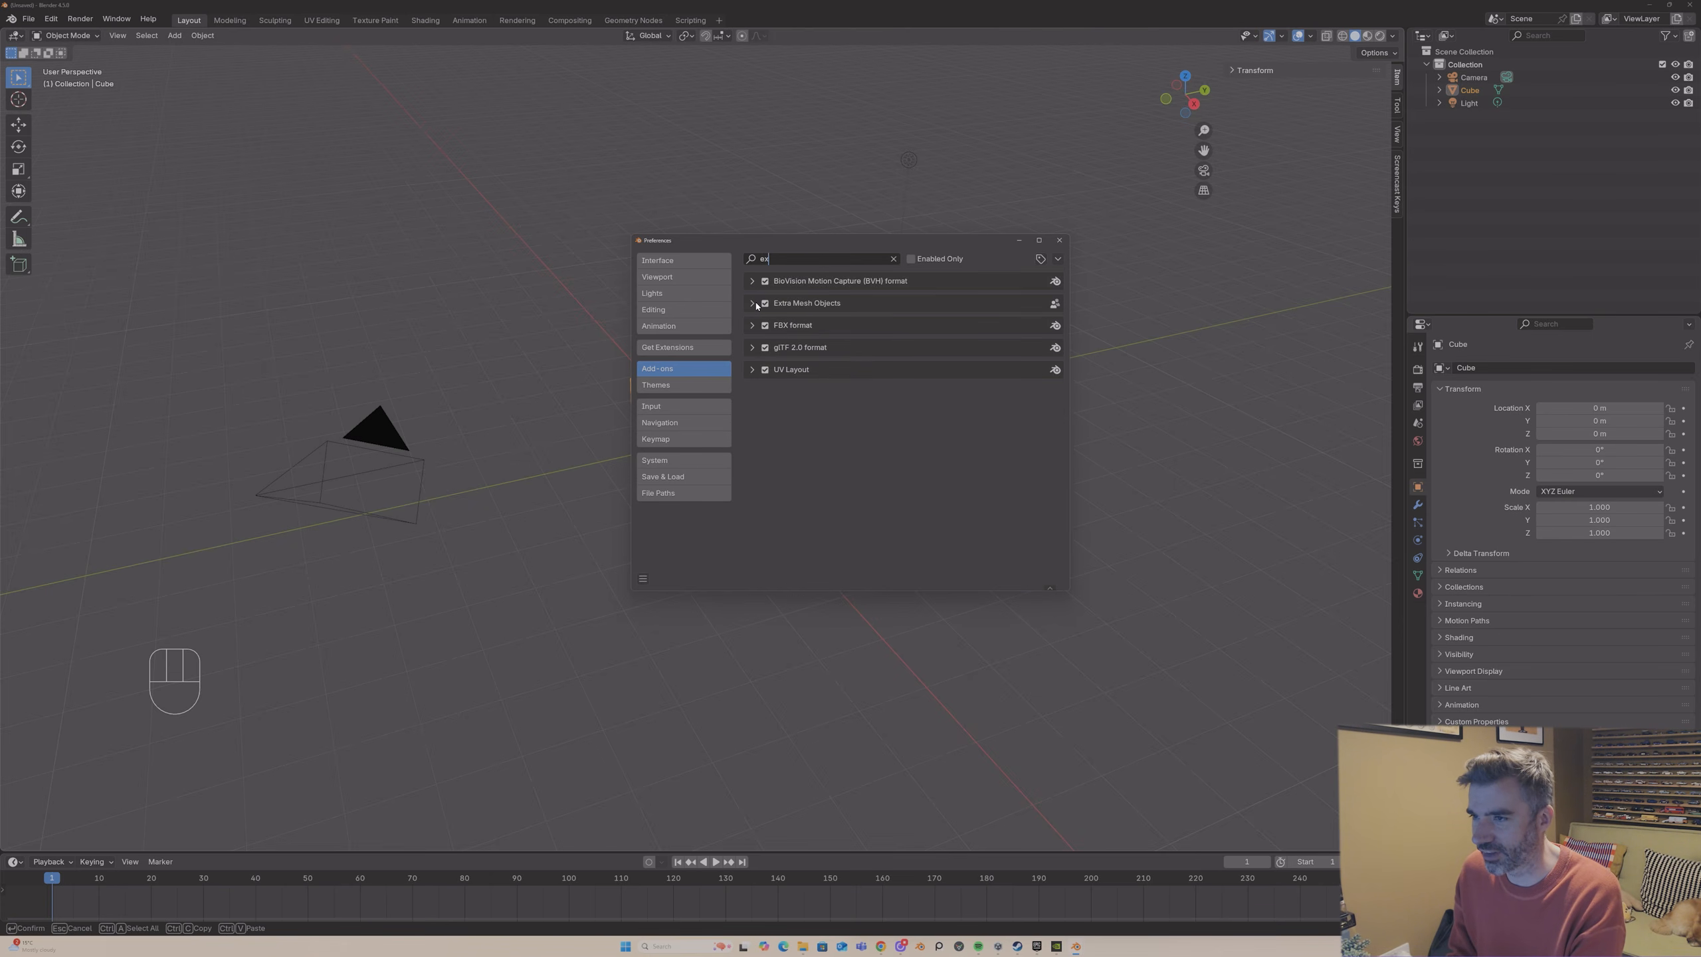
pyautogui.click(752, 303)
pyautogui.click(752, 303)
pyautogui.click(787, 258)
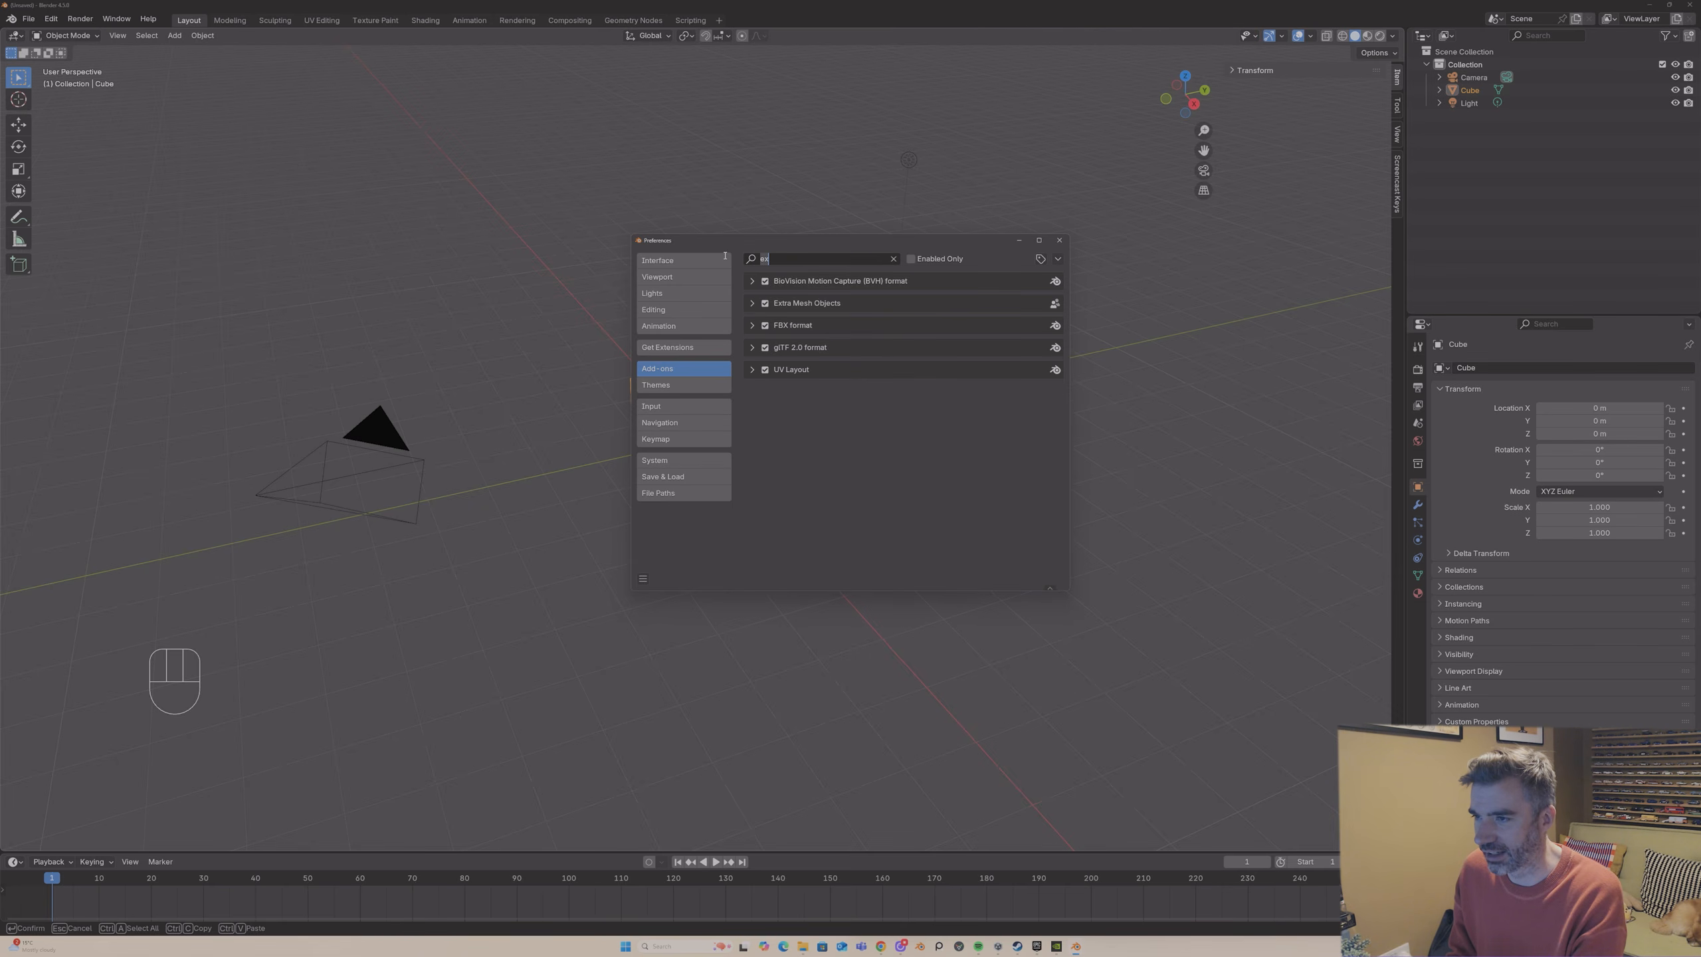
pyautogui.press('BackSpace')
pyautogui.write('loo')
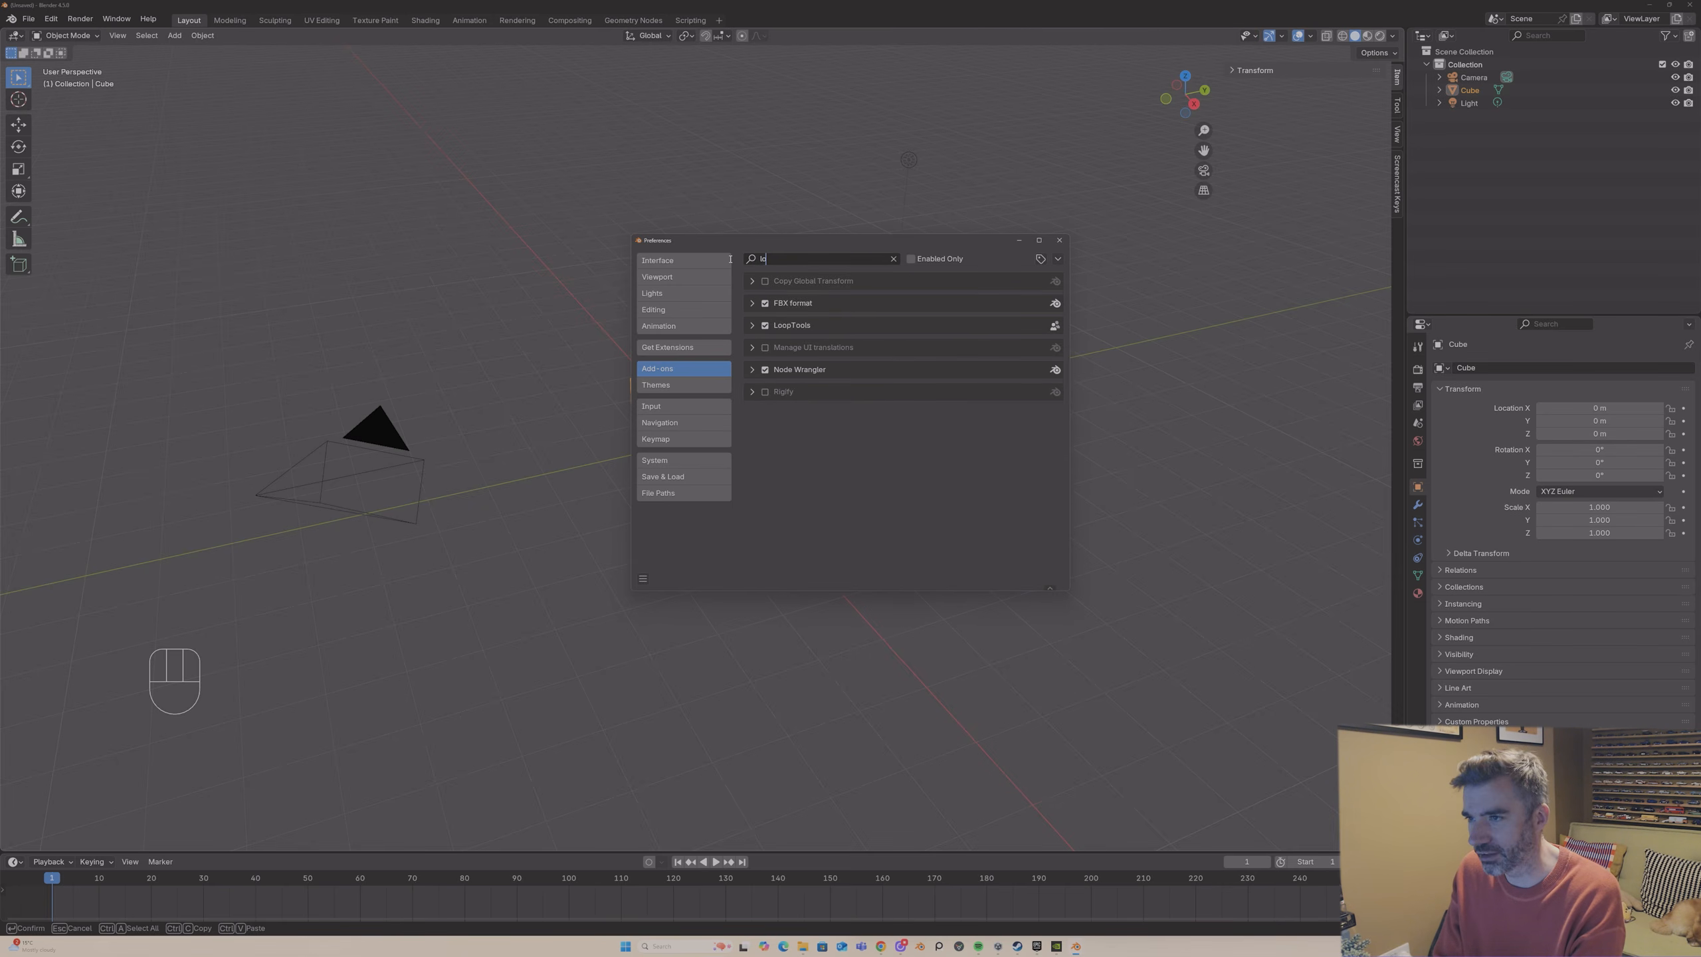
pyautogui.click(1059, 242)
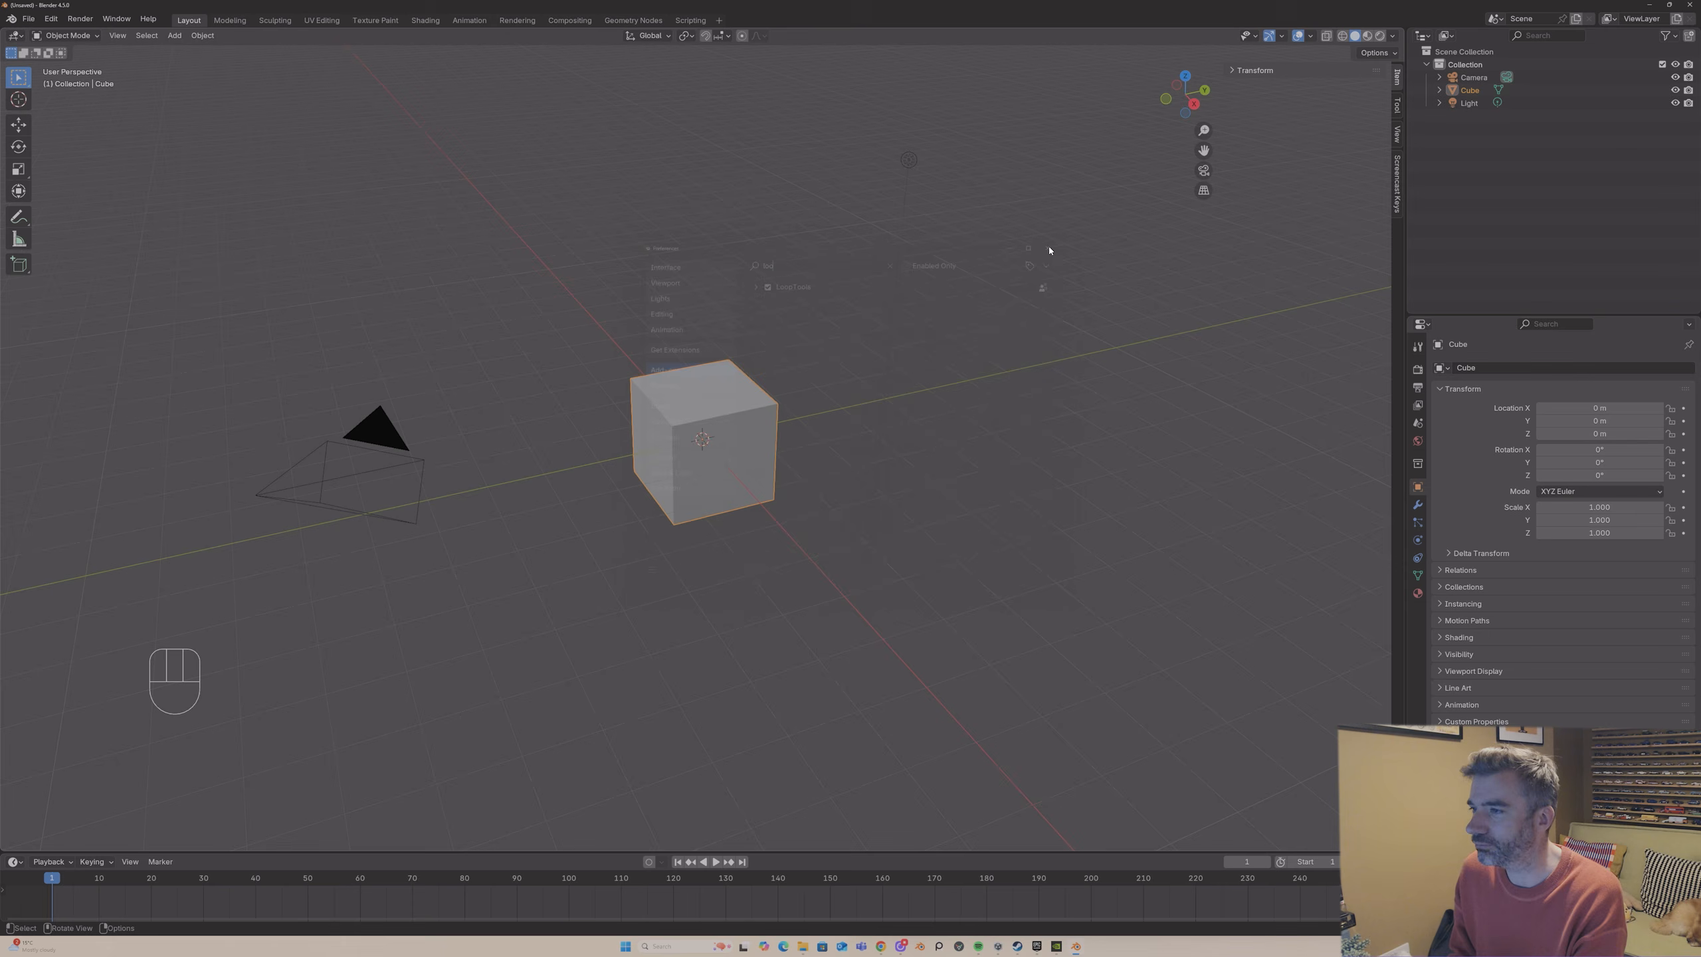
# - Start a new General file
pyautogui.moveTo(774, 343); pyautogui.dragTo(524, 141, button='middle')
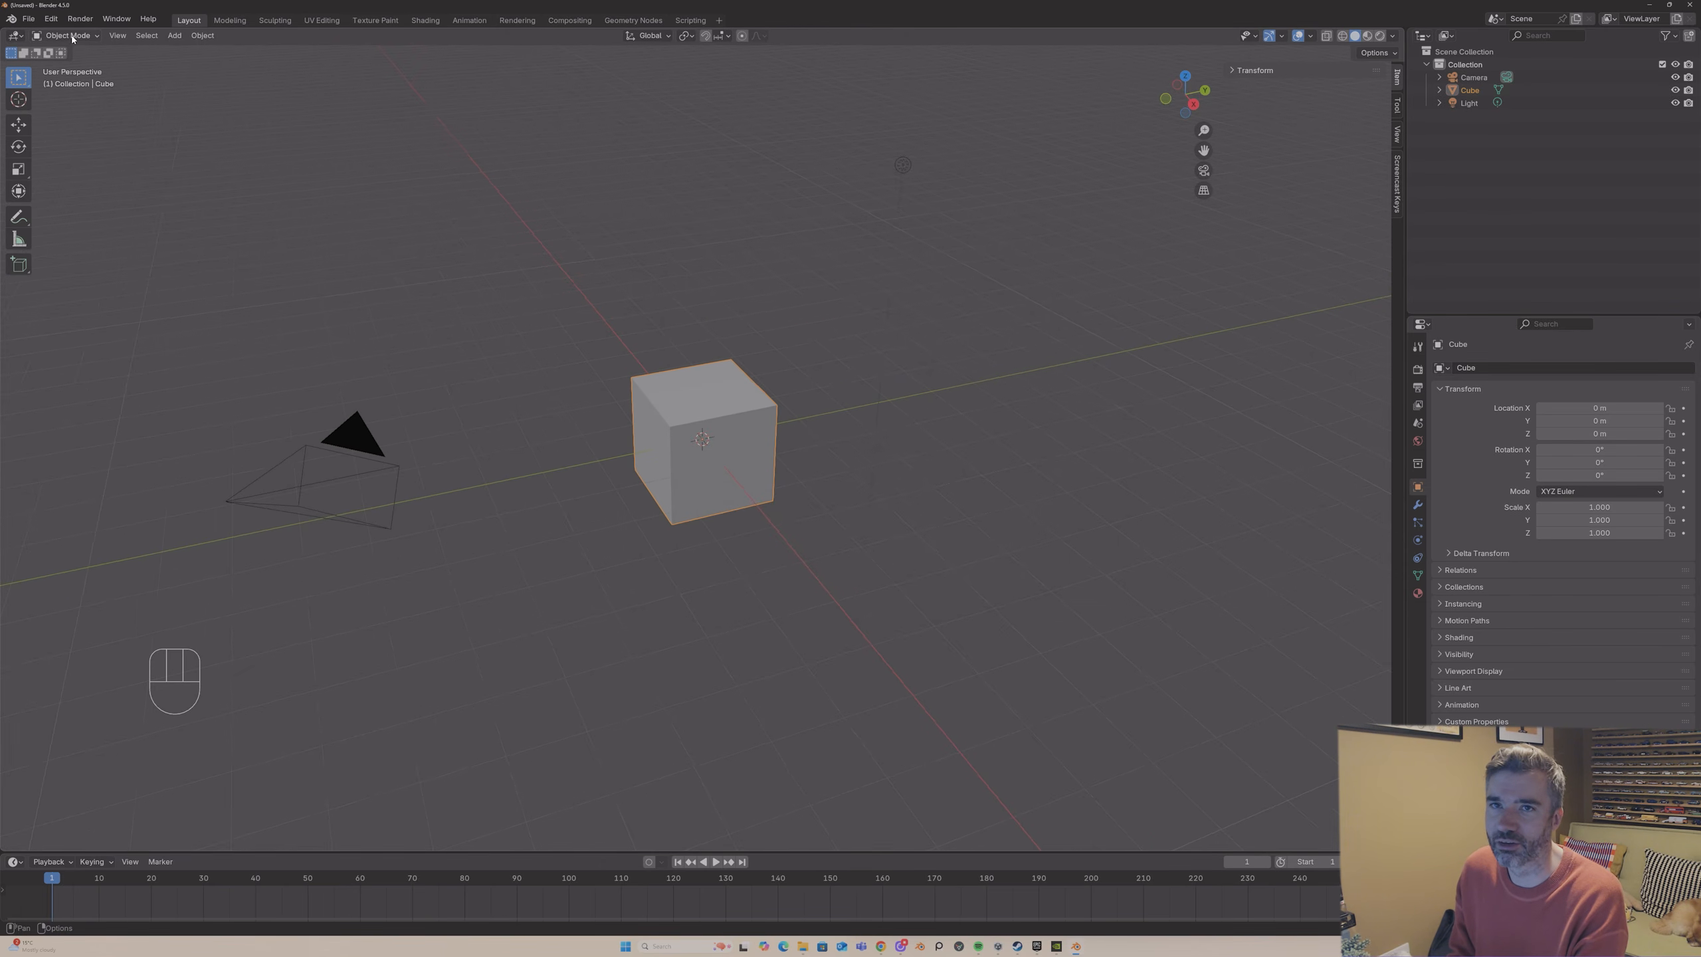
pyautogui.click(29, 19)
pyautogui.moveTo(87, 37)
pyautogui.click(189, 37)
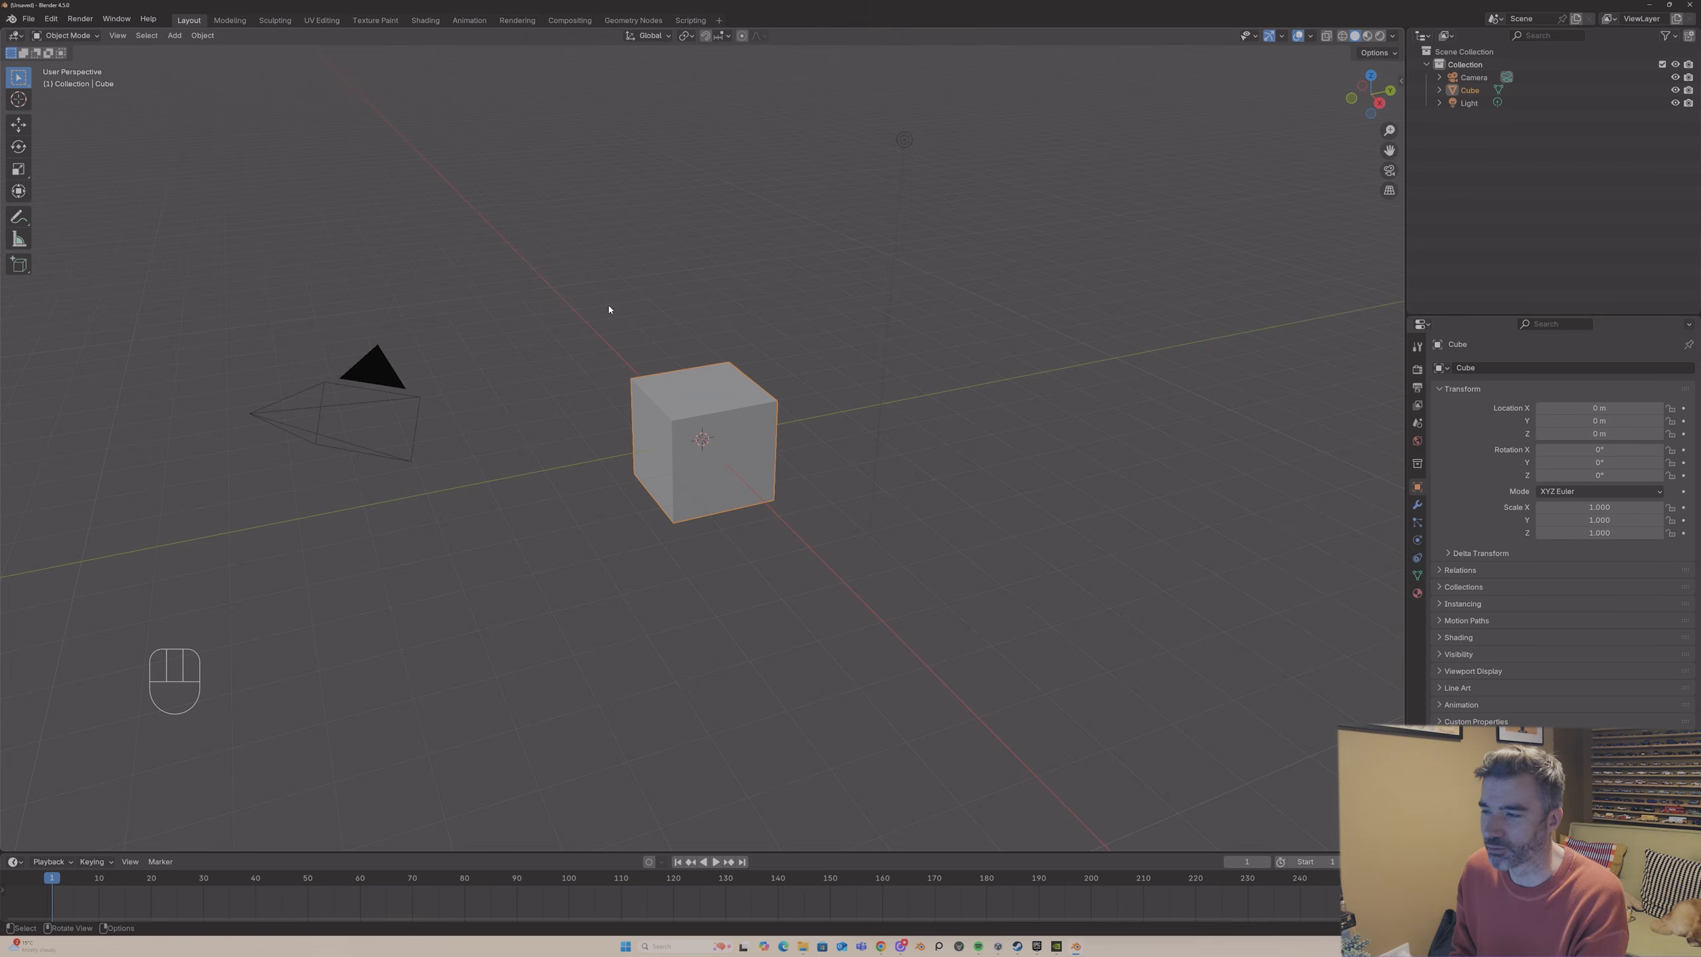
pyautogui.moveTo(609, 304); pyautogui.dragTo(694, 264, button='middle')
pyautogui.moveTo(862, 157); pyautogui.dragTo(866, 157, button='middle')
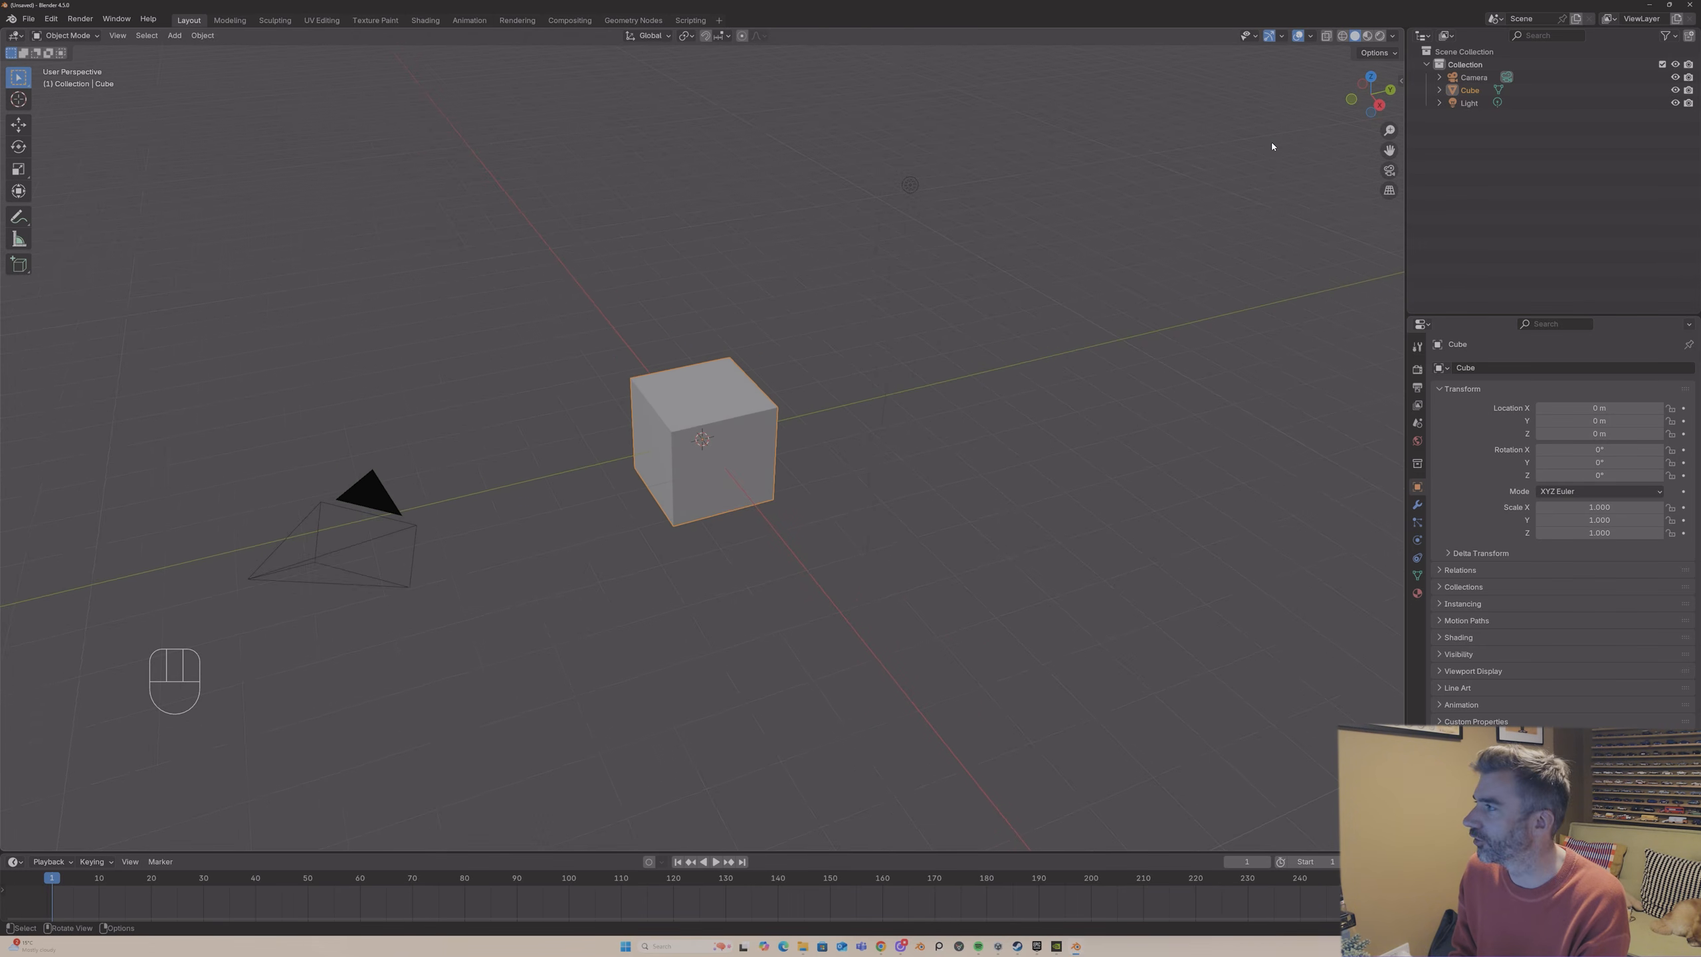
# - Delete the default camera, cube and light from the scene collection
pyautogui.click(1472, 77)
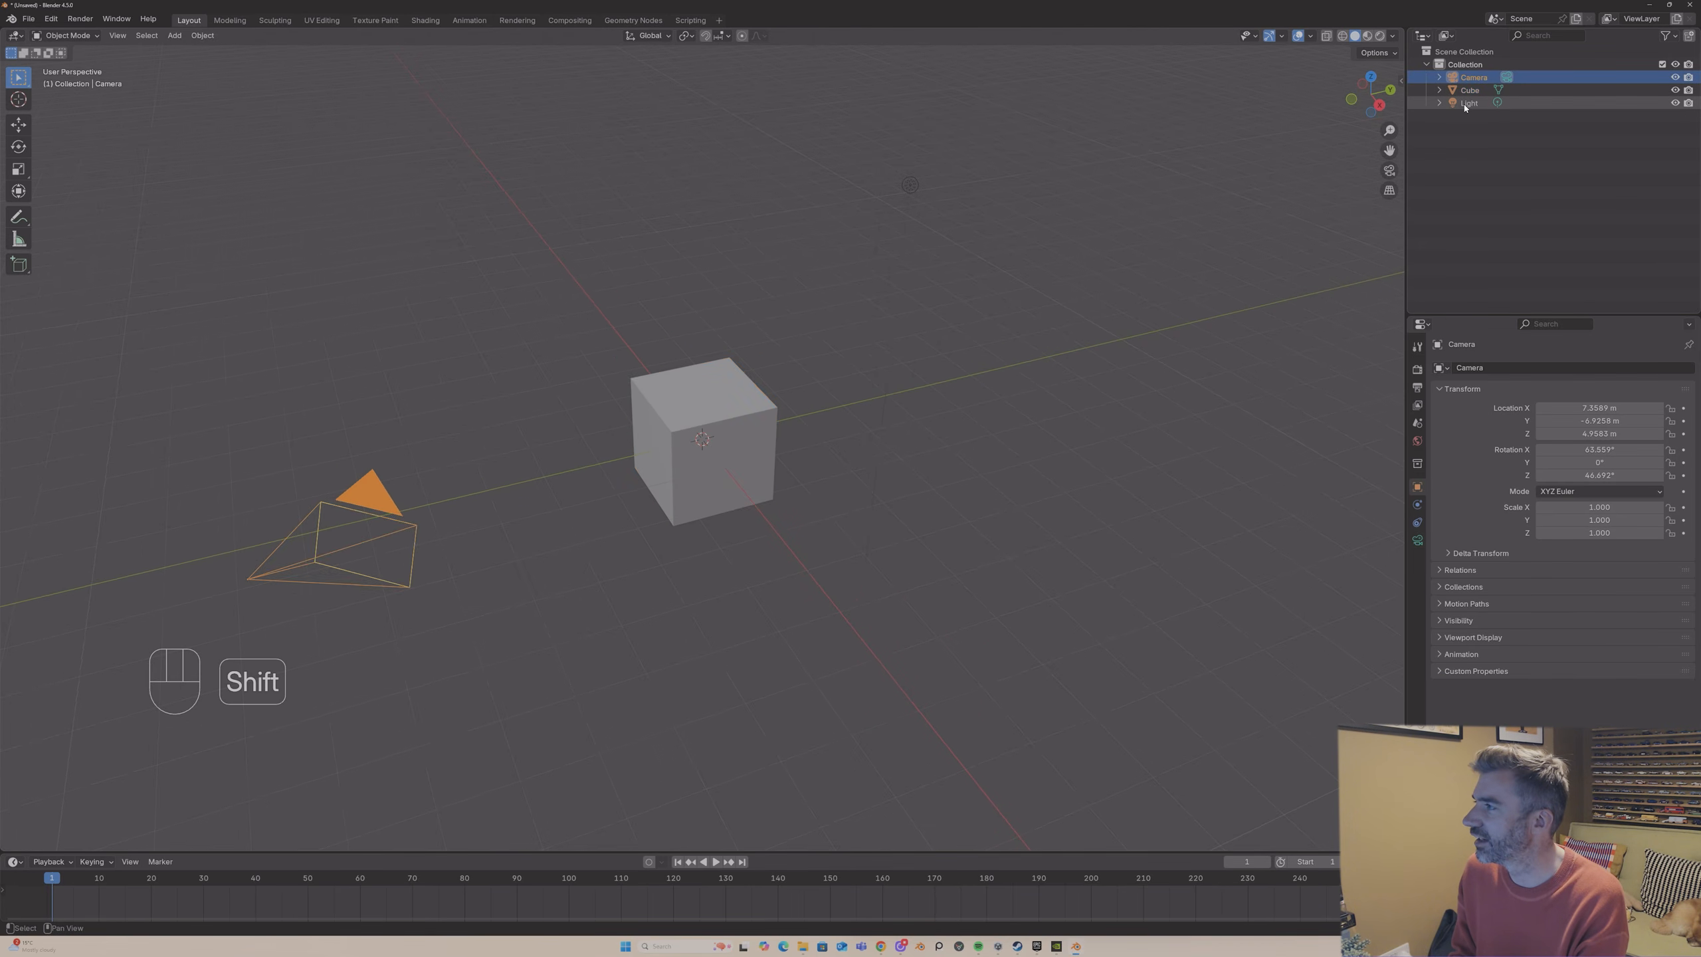
pyautogui.keyDown('shift'); pyautogui.click(1466, 103); pyautogui.keyUp('shift')
pyautogui.press('x')
pyautogui.click(988, 243)
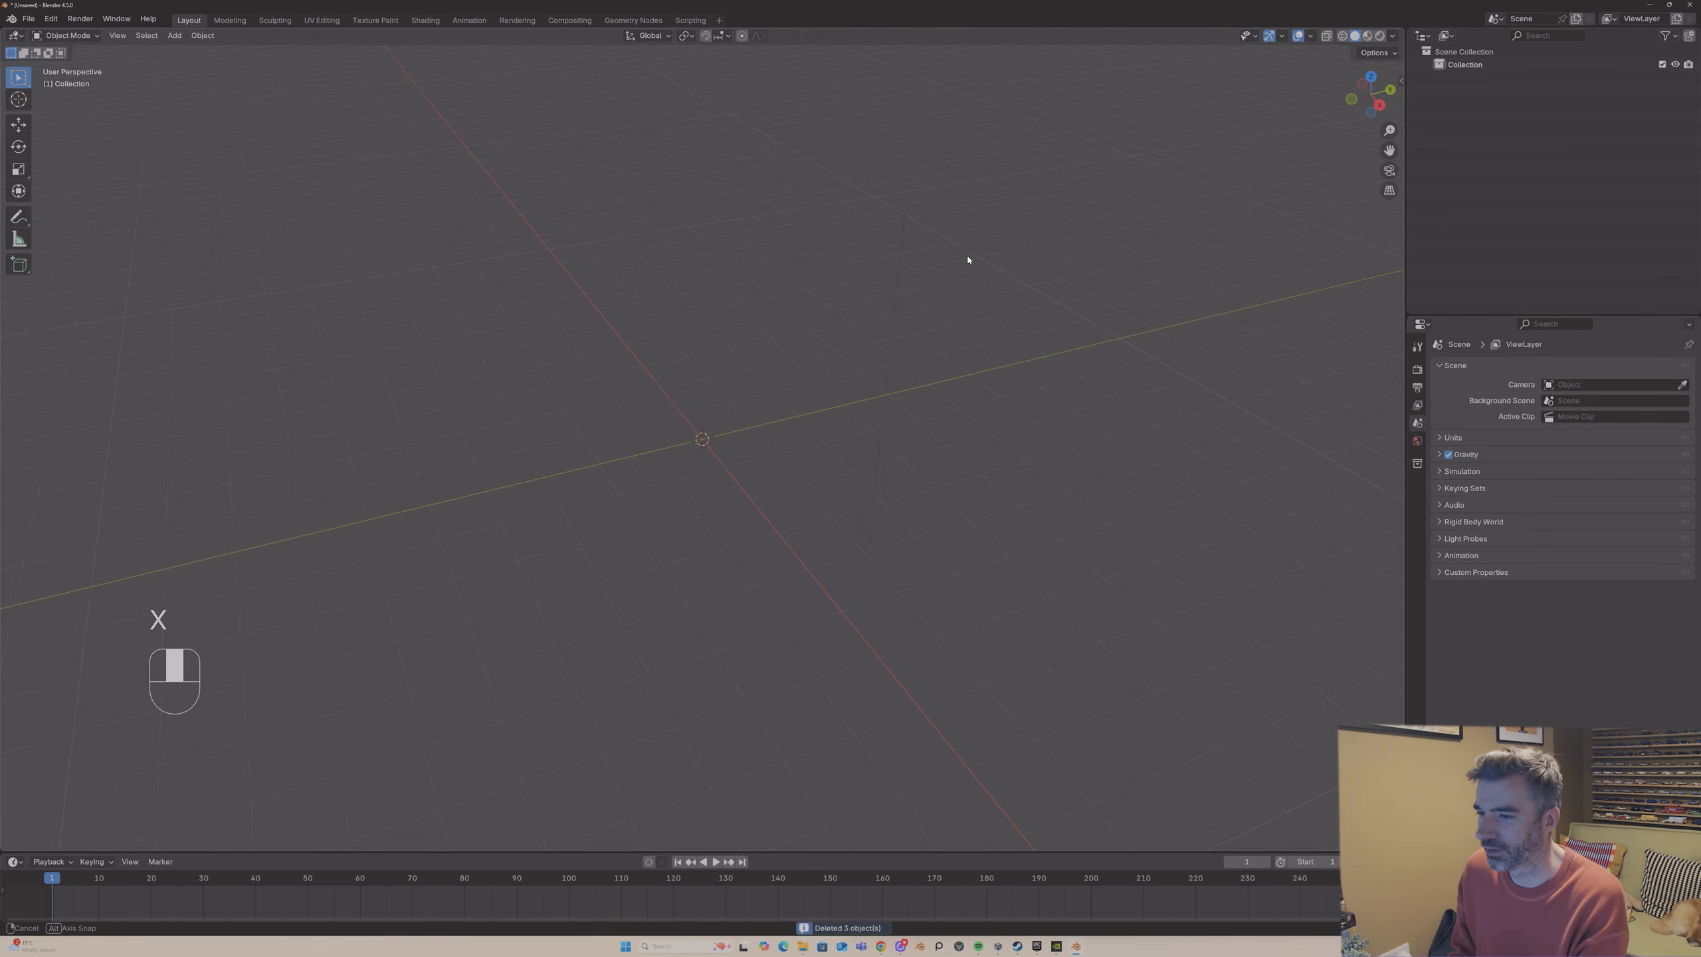
pyautogui.moveTo(968, 257); pyautogui.dragTo(970, 255, button='middle')
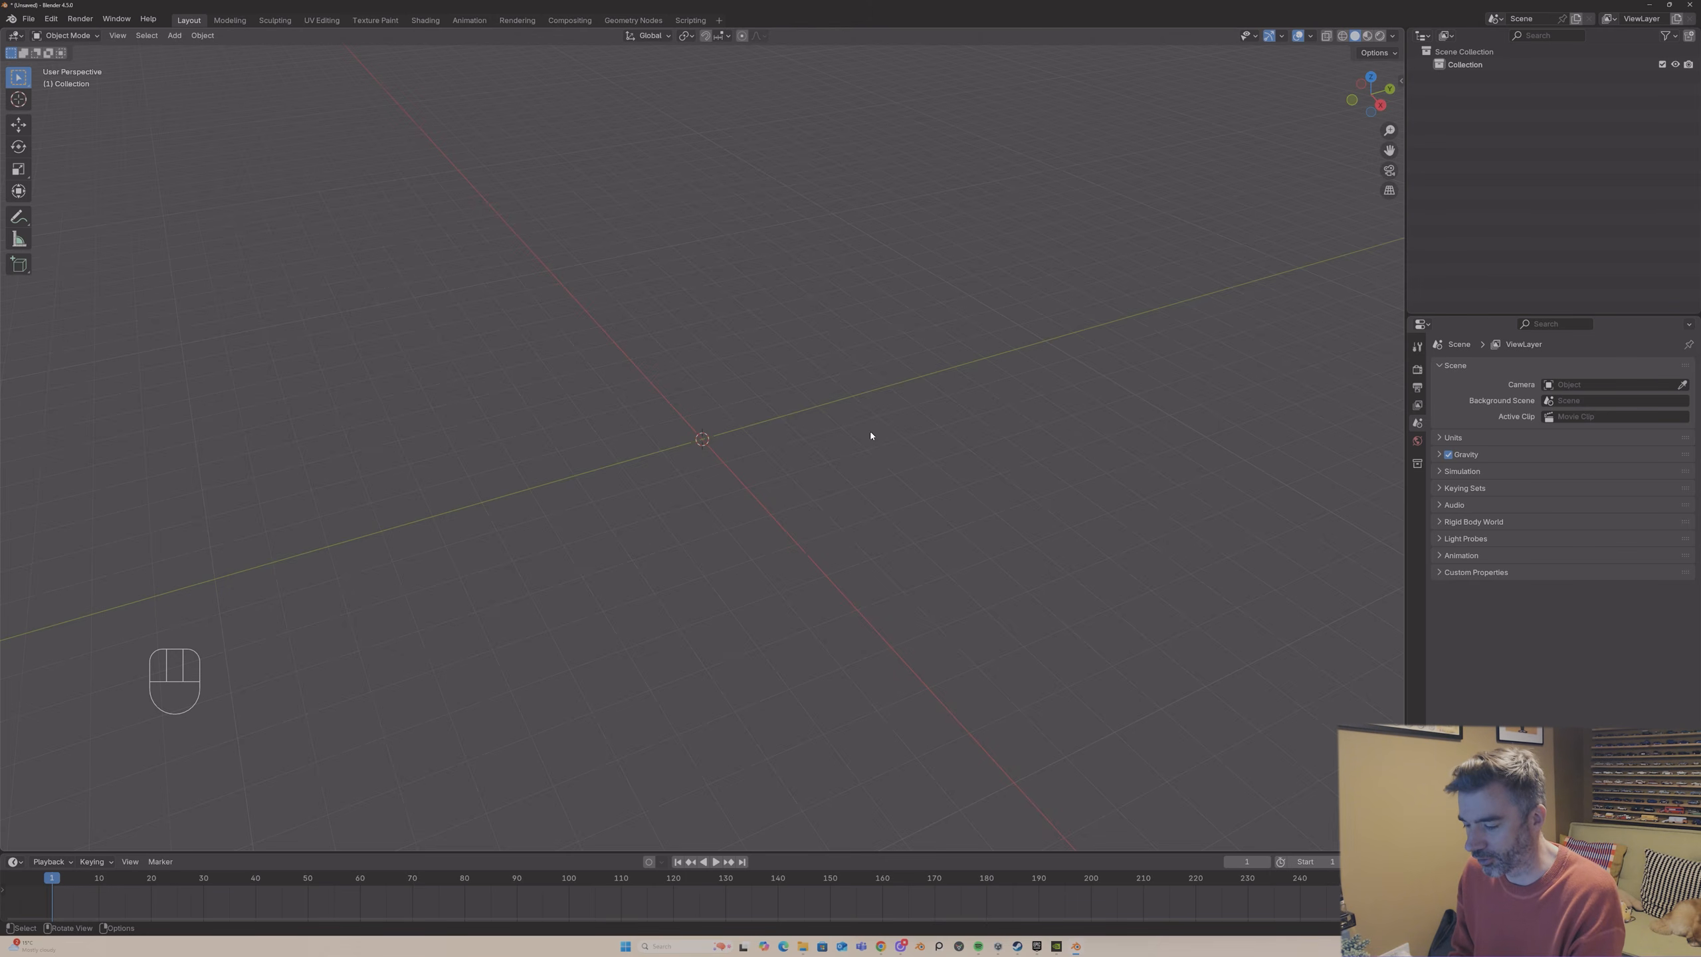
# - Switch to PureRef, move its empty board over the viewport's upper corner beside the tools, and enlarge the window
pyautogui.click(939, 946)
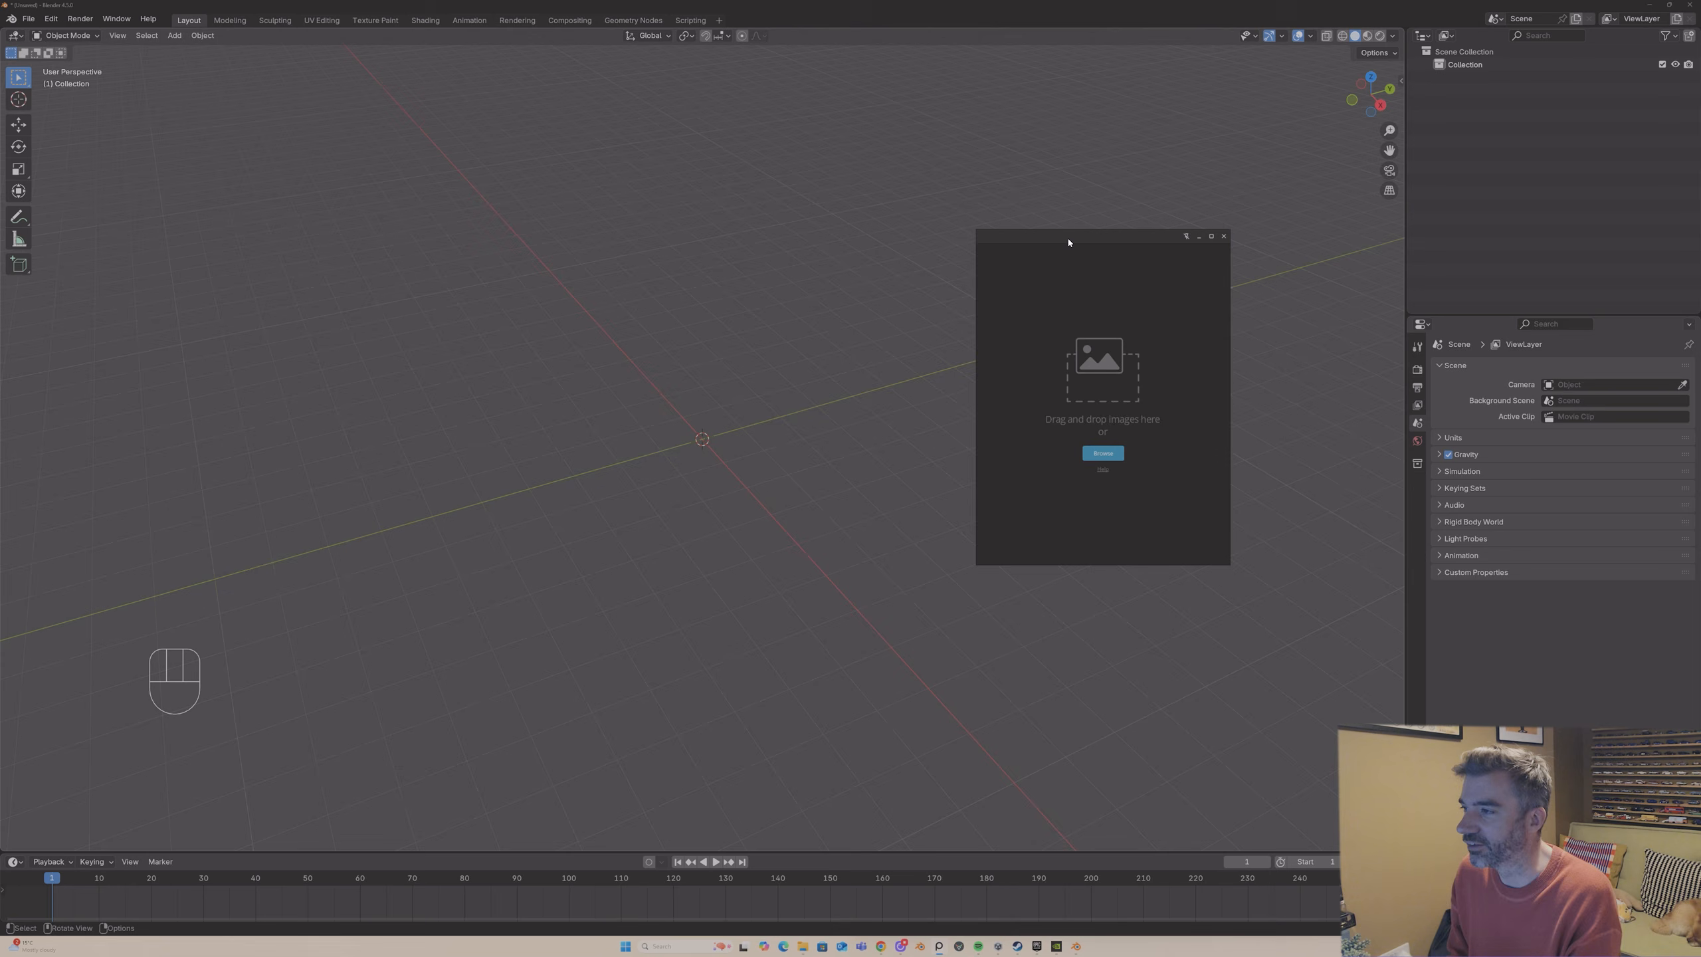
pyautogui.moveTo(1069, 242); pyautogui.dragTo(343, 132)
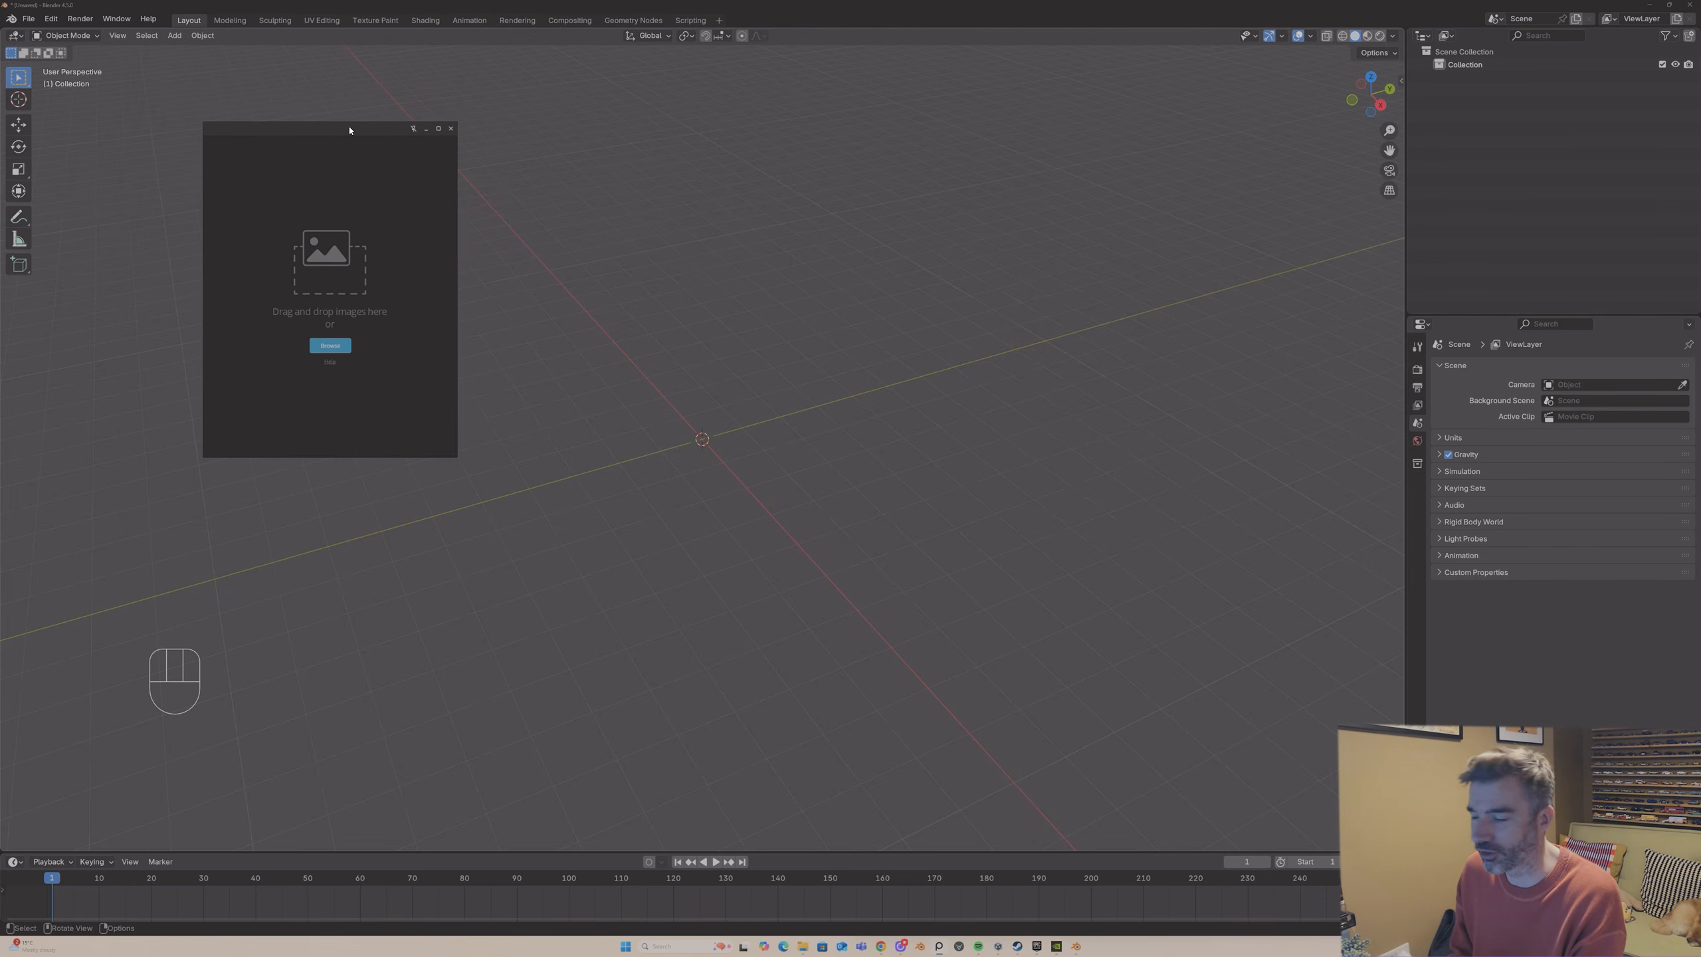
pyautogui.moveTo(349, 130); pyautogui.dragTo(242, 87)
pyautogui.moveTo(346, 231); pyautogui.dragTo(396, 232)
pyautogui.moveTo(273, 413); pyautogui.dragTo(256, 508)
pyautogui.moveTo(288, 85)
pyautogui.mouseDown()
pyautogui.moveTo(297, 100)
pyautogui.moveTo(269, 99)
pyautogui.moveTo(692, 309)
pyautogui.moveTo(274, 97)
pyautogui.mouseUp()
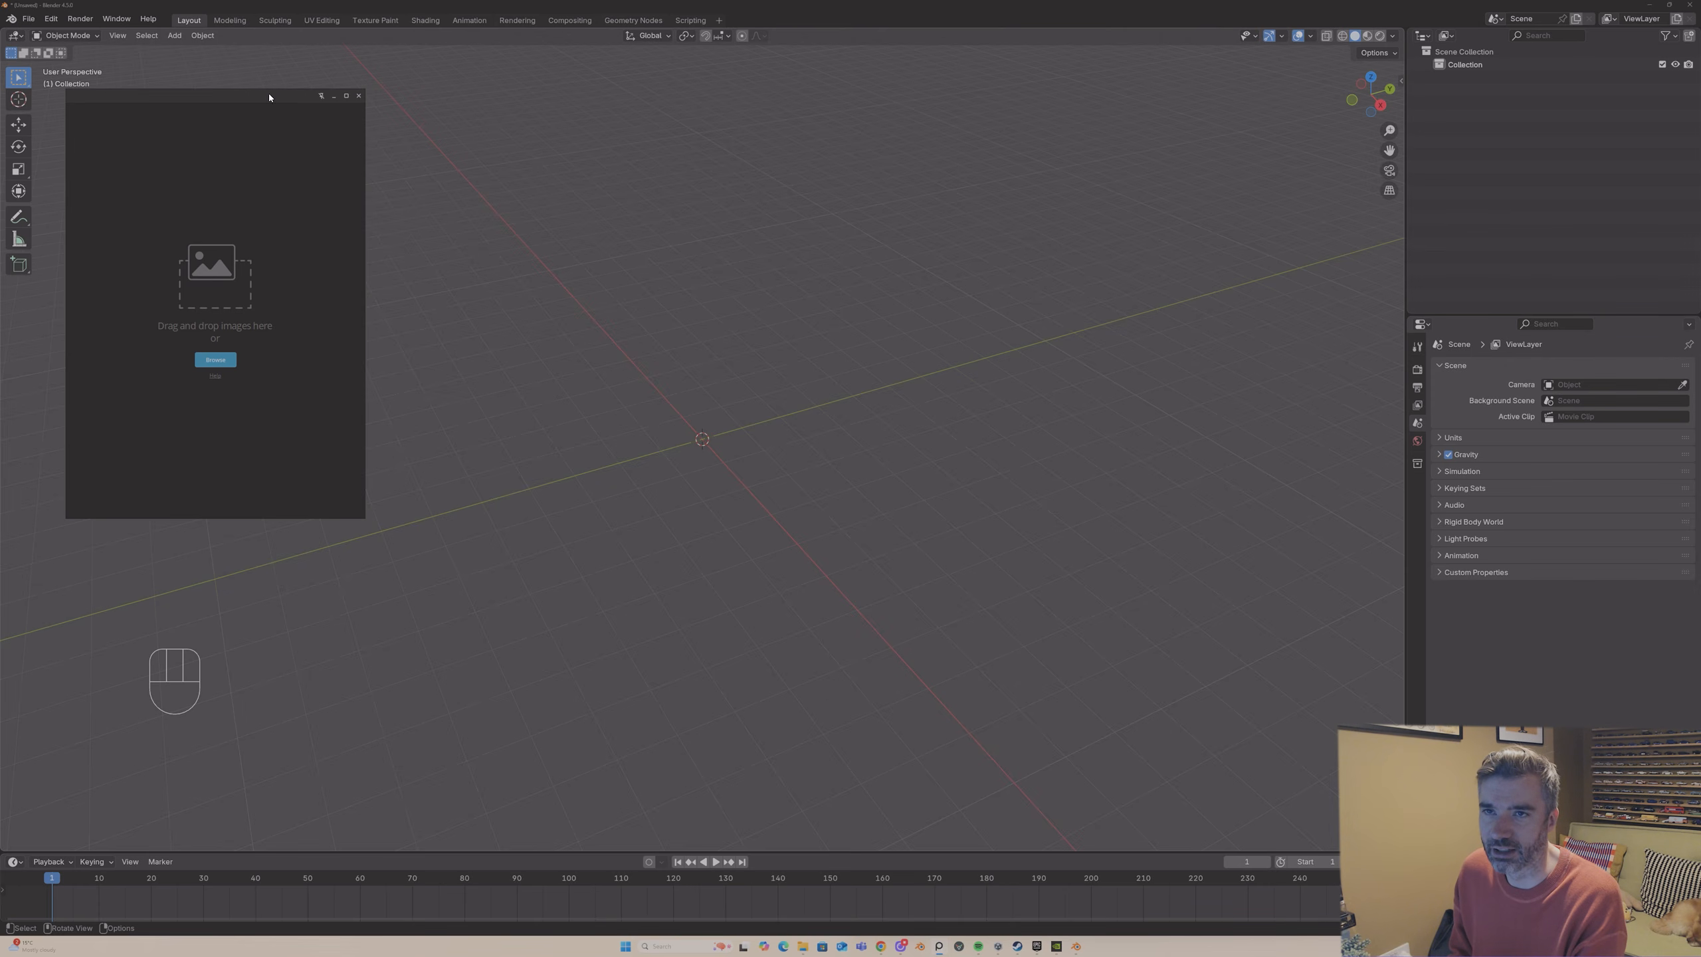
# - Shrink the PureRef window and reposition it over the viewport beside the tool column
pyautogui.moveTo(269, 98); pyautogui.dragTo(234, 103)
pyautogui.rightClick(286, 144)
pyautogui.moveTo(517, 252)
pyautogui.mouseDown(button='middle')
pyautogui.moveTo(512, 209)
pyautogui.moveTo(664, 285)
pyautogui.moveTo(550, 221)
pyautogui.moveTo(588, 264)
pyautogui.moveTo(520, 275)
pyautogui.mouseUp(button='middle')
pyautogui.moveTo(262, 106); pyautogui.dragTo(1183, 88)
pyautogui.moveTo(973, 504); pyautogui.dragTo(1062, 402)
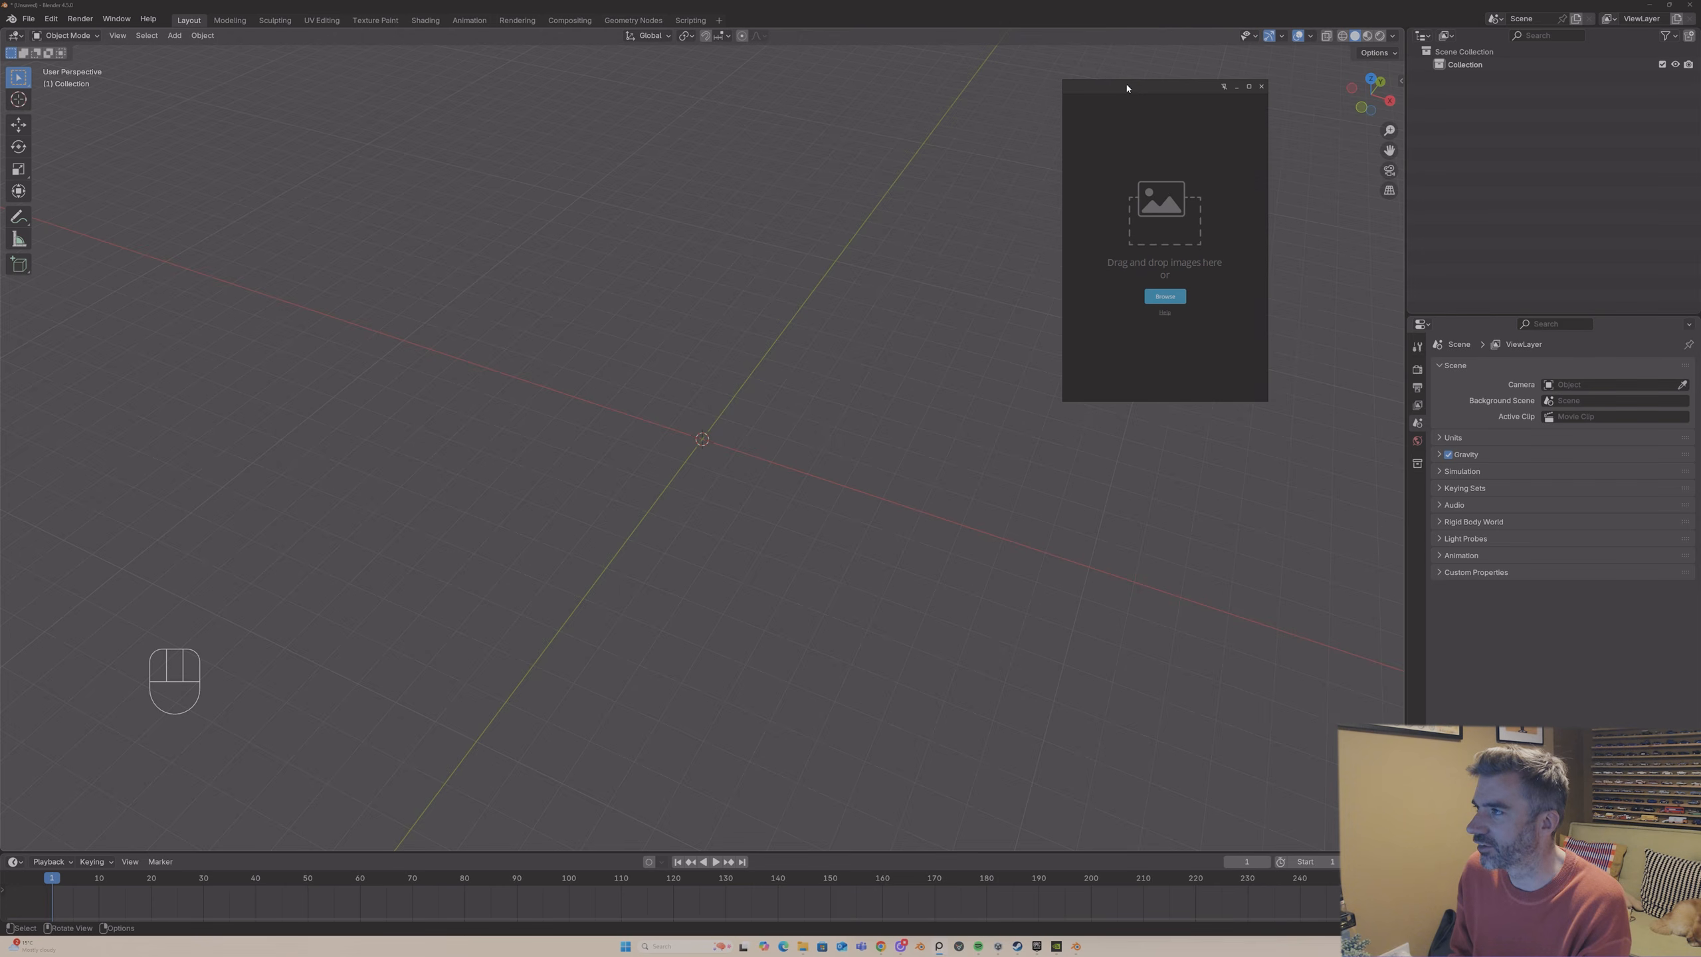
pyautogui.moveTo(1130, 86); pyautogui.dragTo(139, 115)
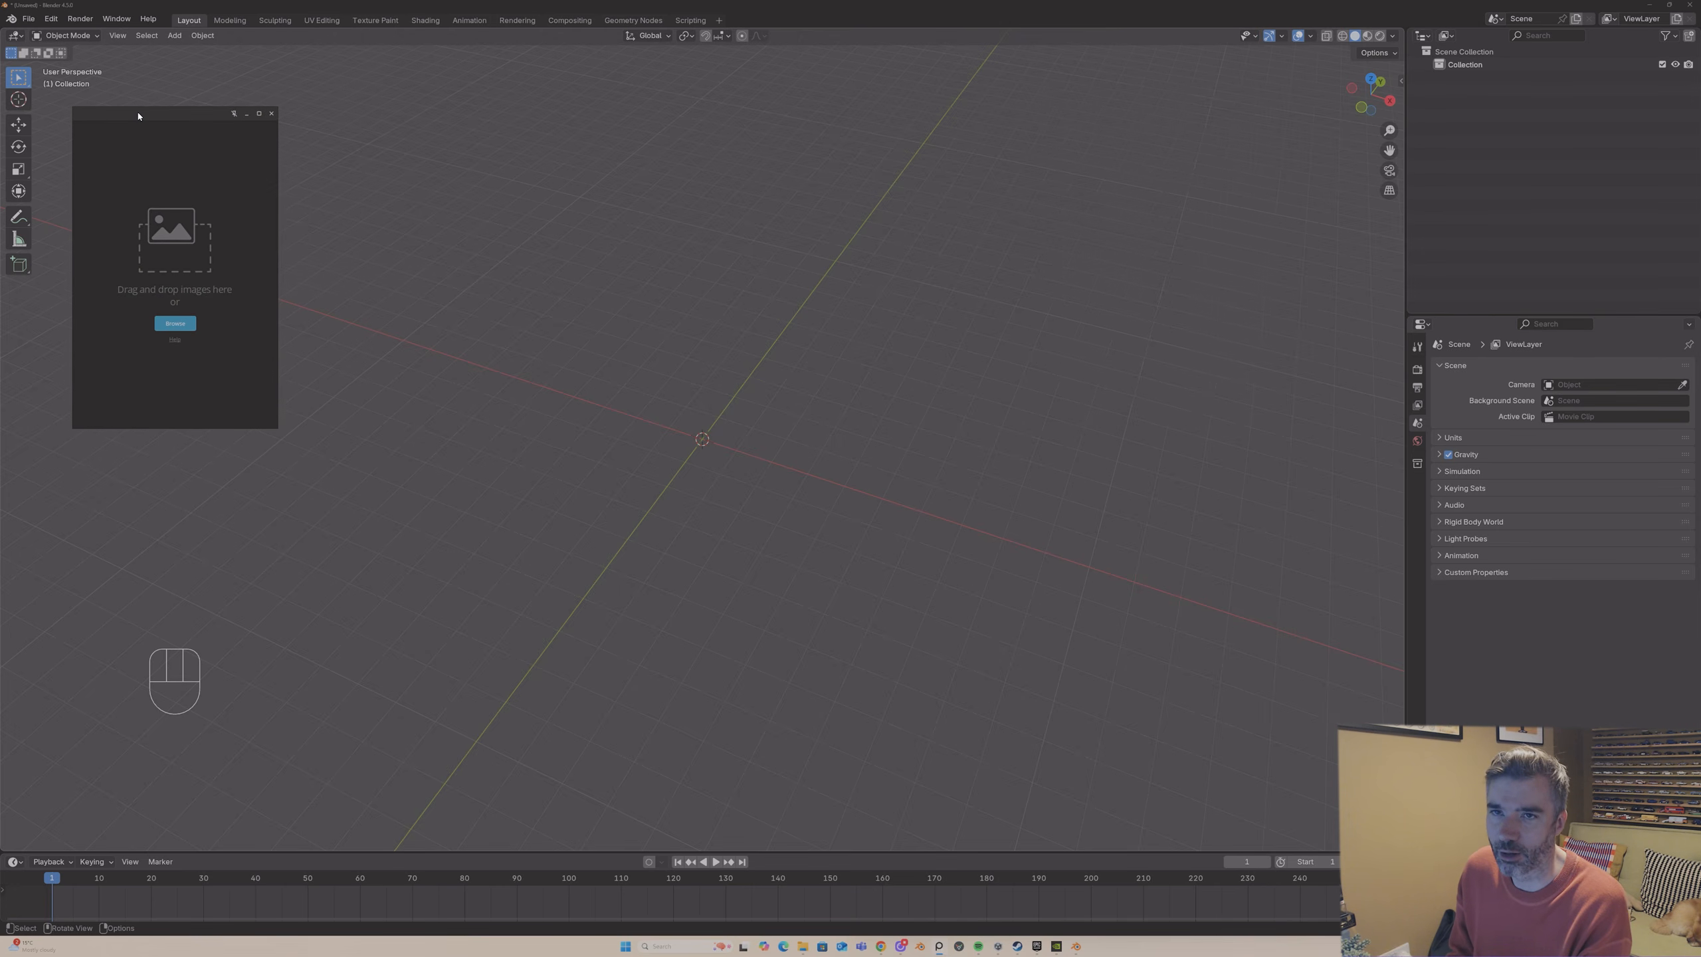
pyautogui.moveTo(496, 242); pyautogui.dragTo(500, 236, button='middle')
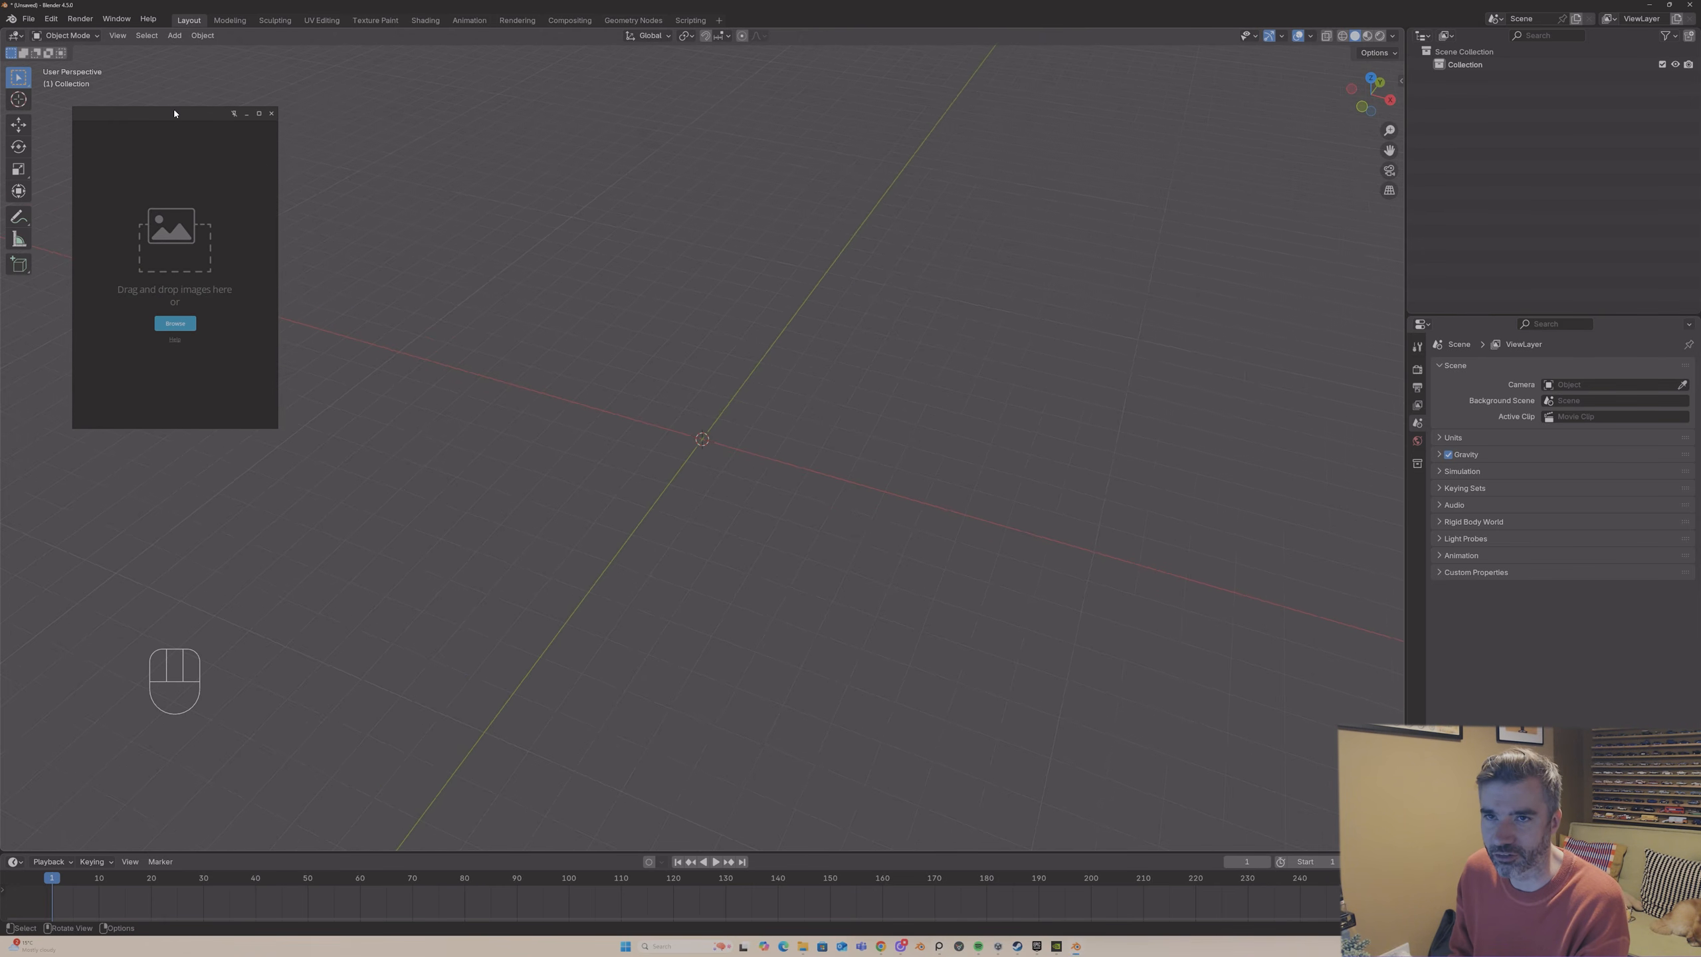
pyautogui.moveTo(175, 112); pyautogui.dragTo(185, 118)
pyautogui.moveTo(786, 526); pyautogui.dragTo(658, 447, button='middle')
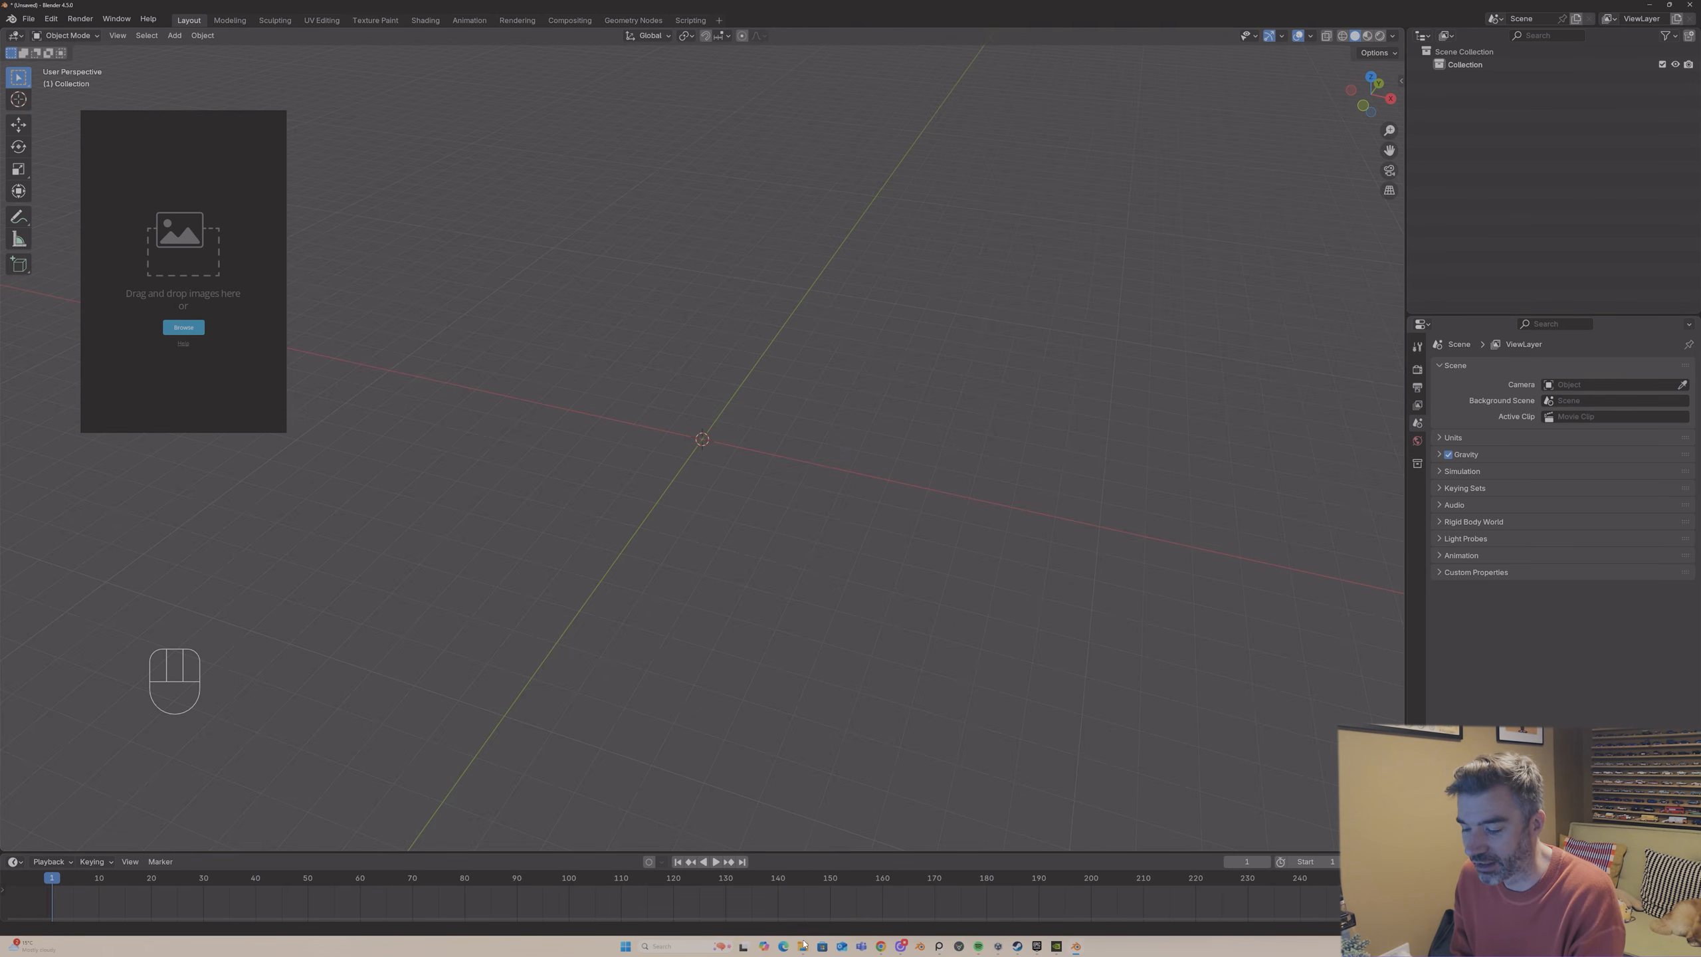
# - Open the tutorial's Reference folder in File Explorer, and move and enlarge its window to show all the images beside the PureRef board
pyautogui.moveTo(804, 945)
pyautogui.click(850, 921)
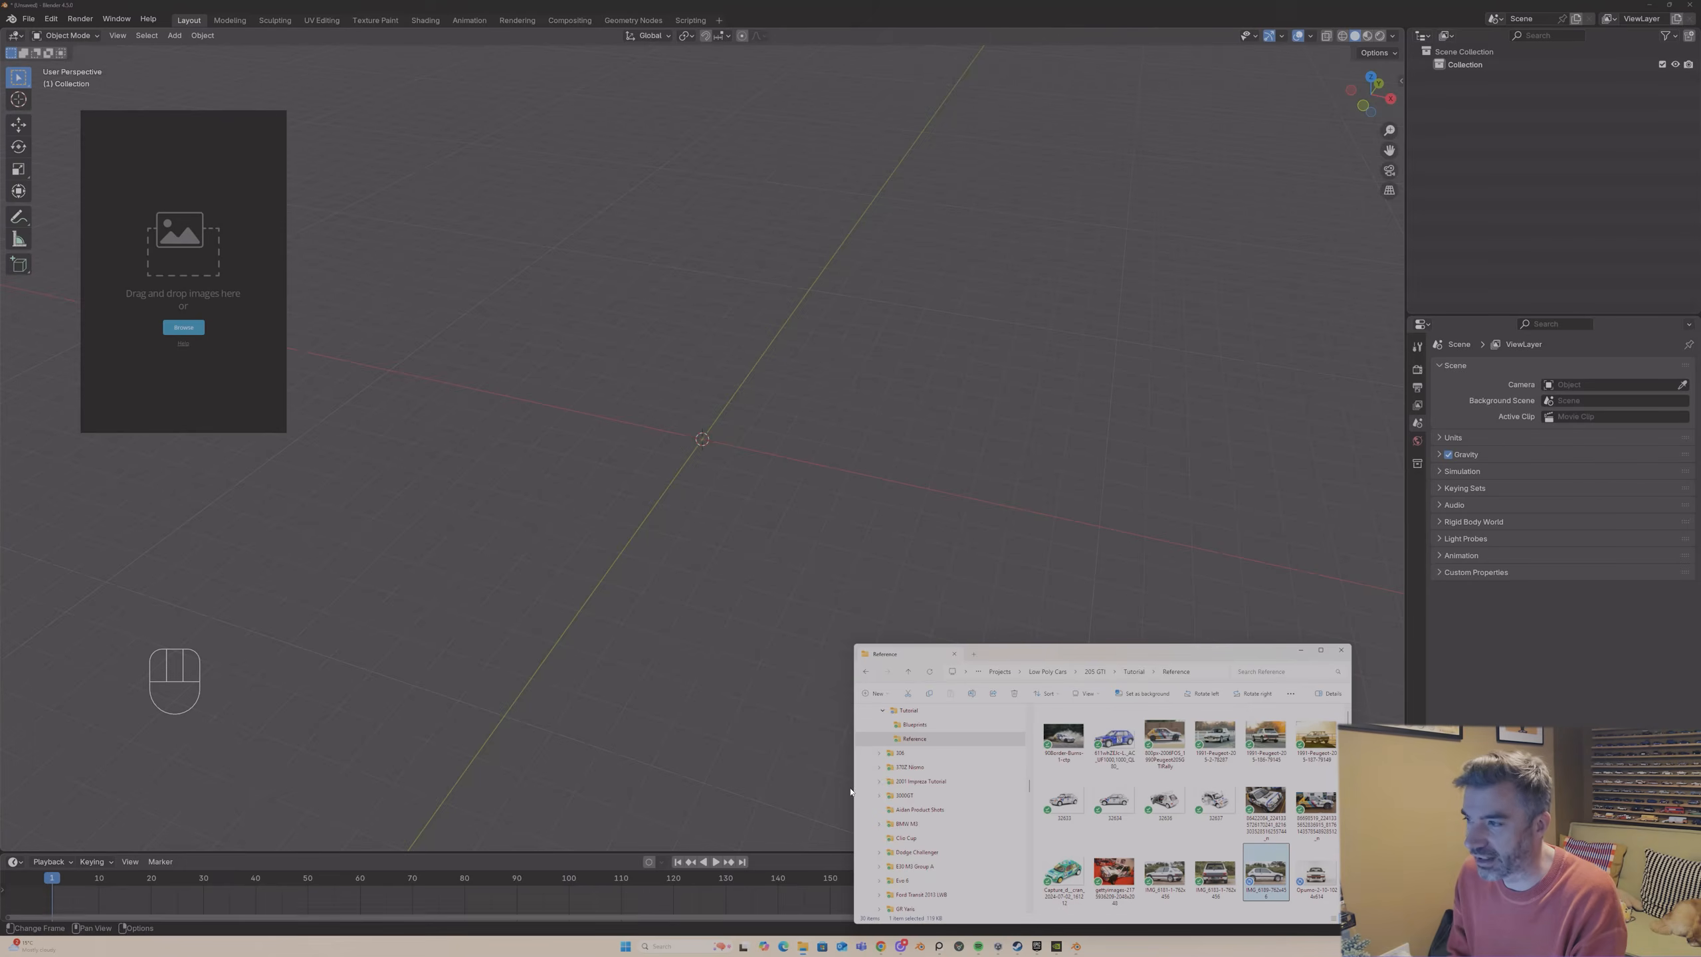
pyautogui.moveTo(1084, 650); pyautogui.dragTo(838, 322)
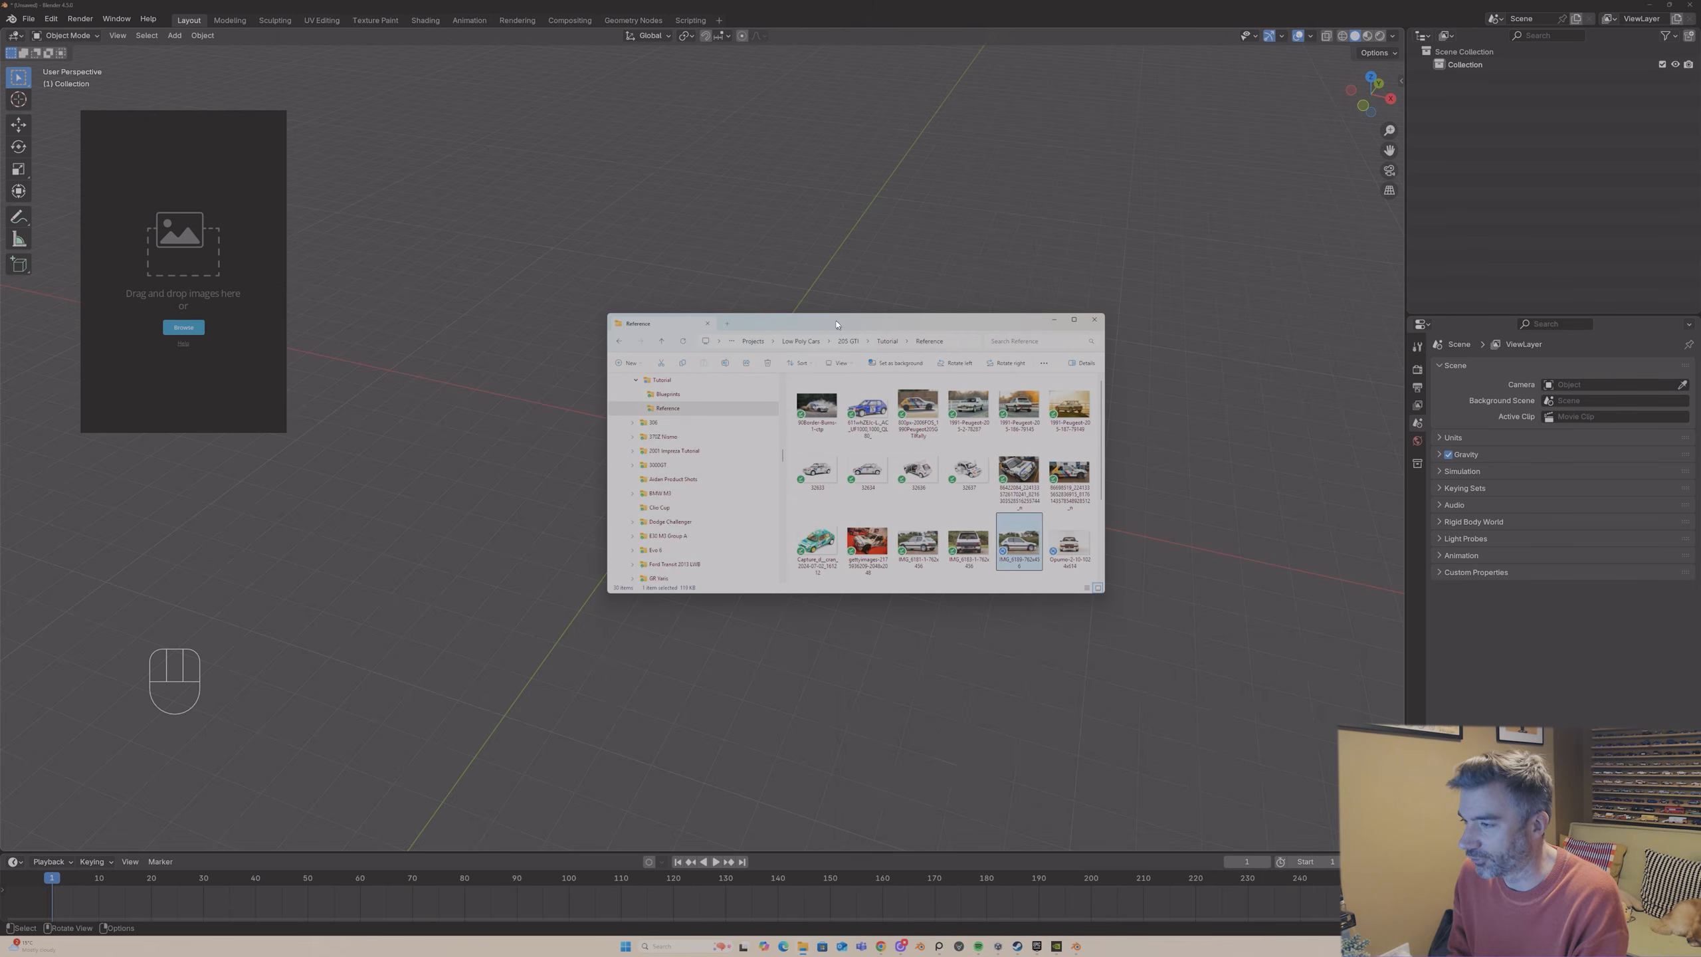
pyautogui.click(887, 344)
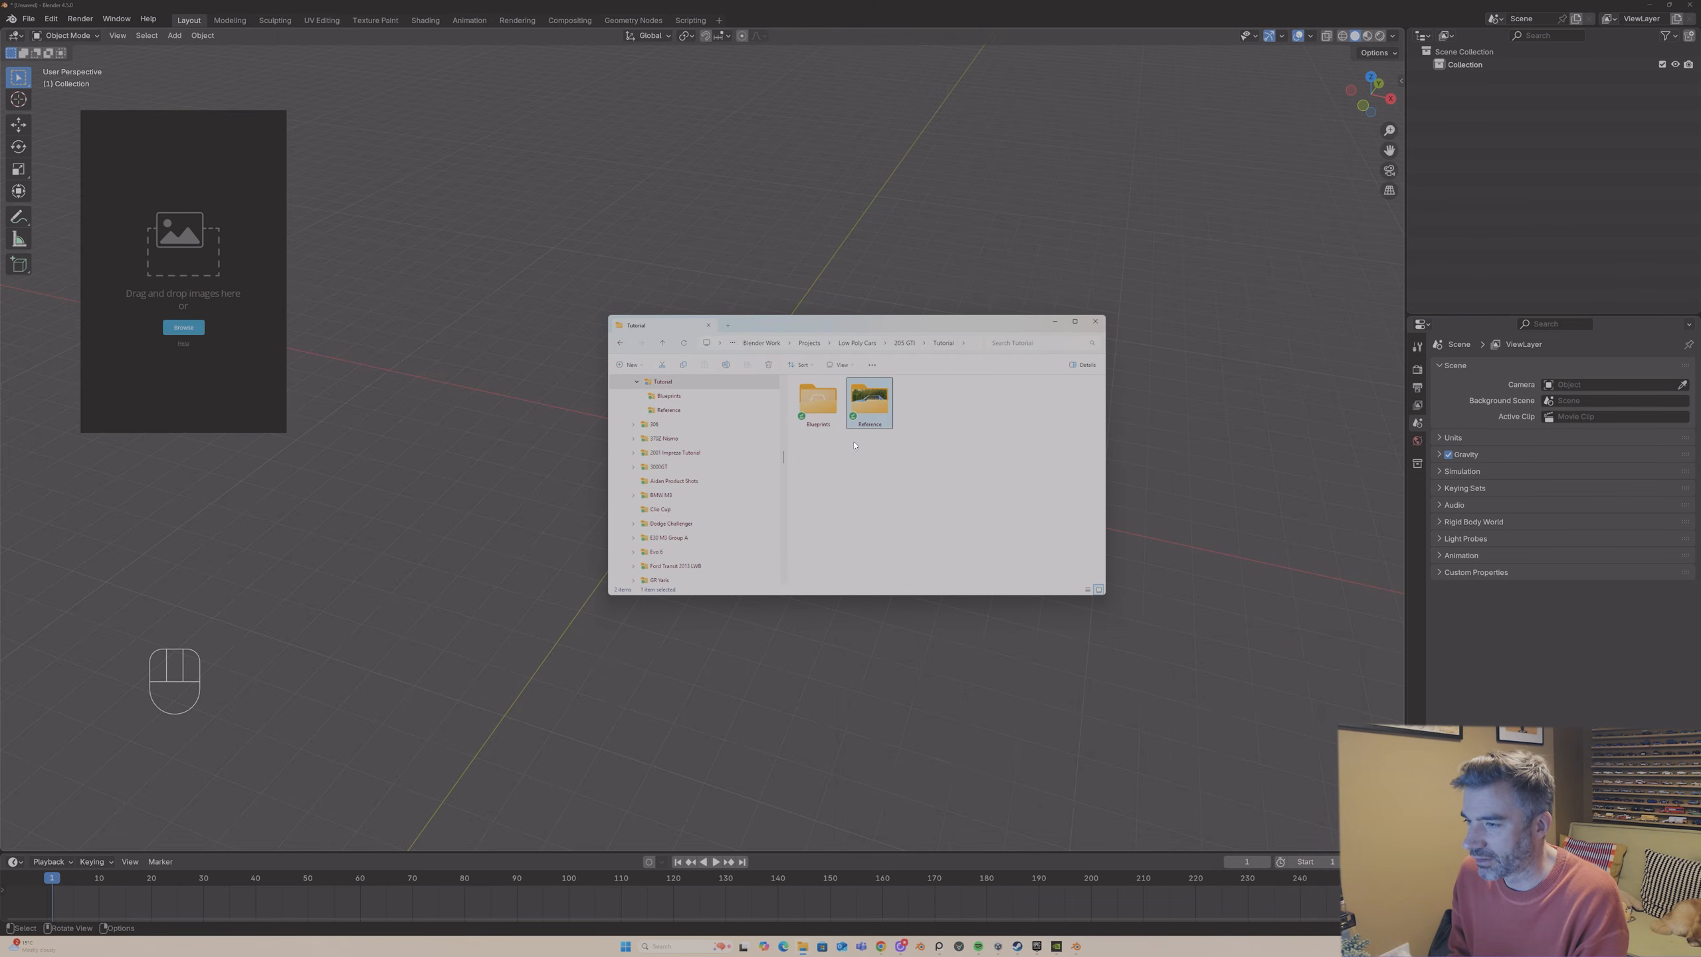
pyautogui.doubleClick(878, 402)
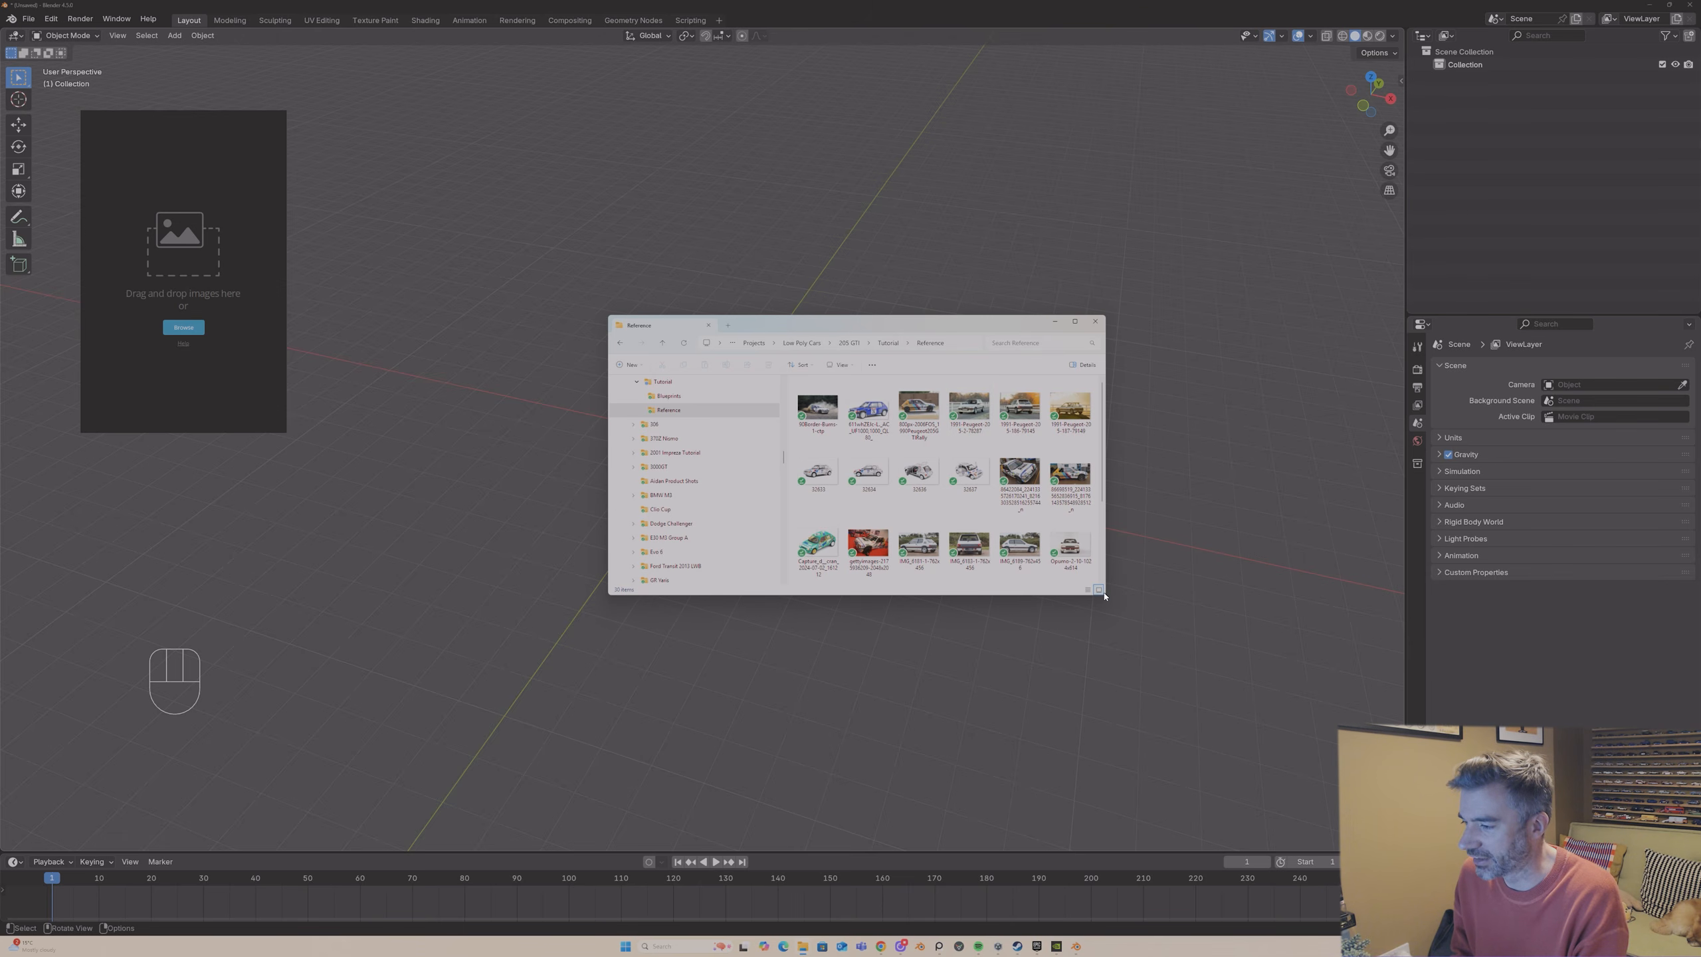
pyautogui.moveTo(1105, 596); pyautogui.dragTo(1243, 724)
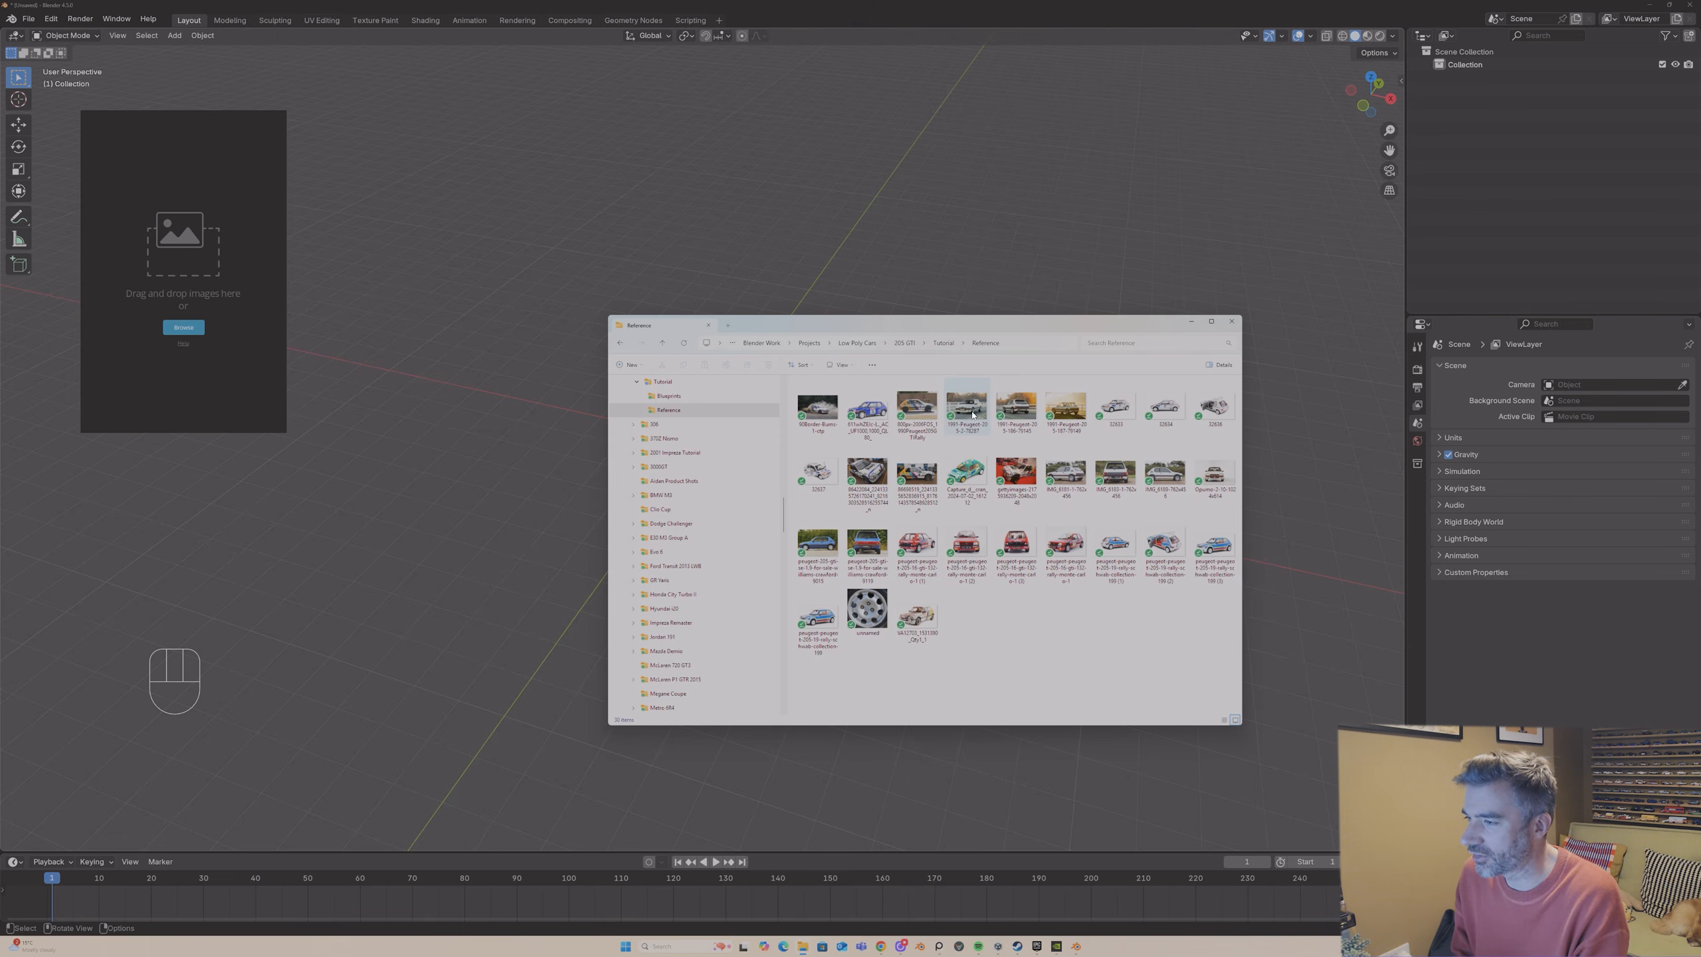
# - Add the front, rear and side photos of the white Peugeot 205 from the Reference folder to the PureRef board
pyautogui.moveTo(973, 415); pyautogui.dragTo(142, 198)
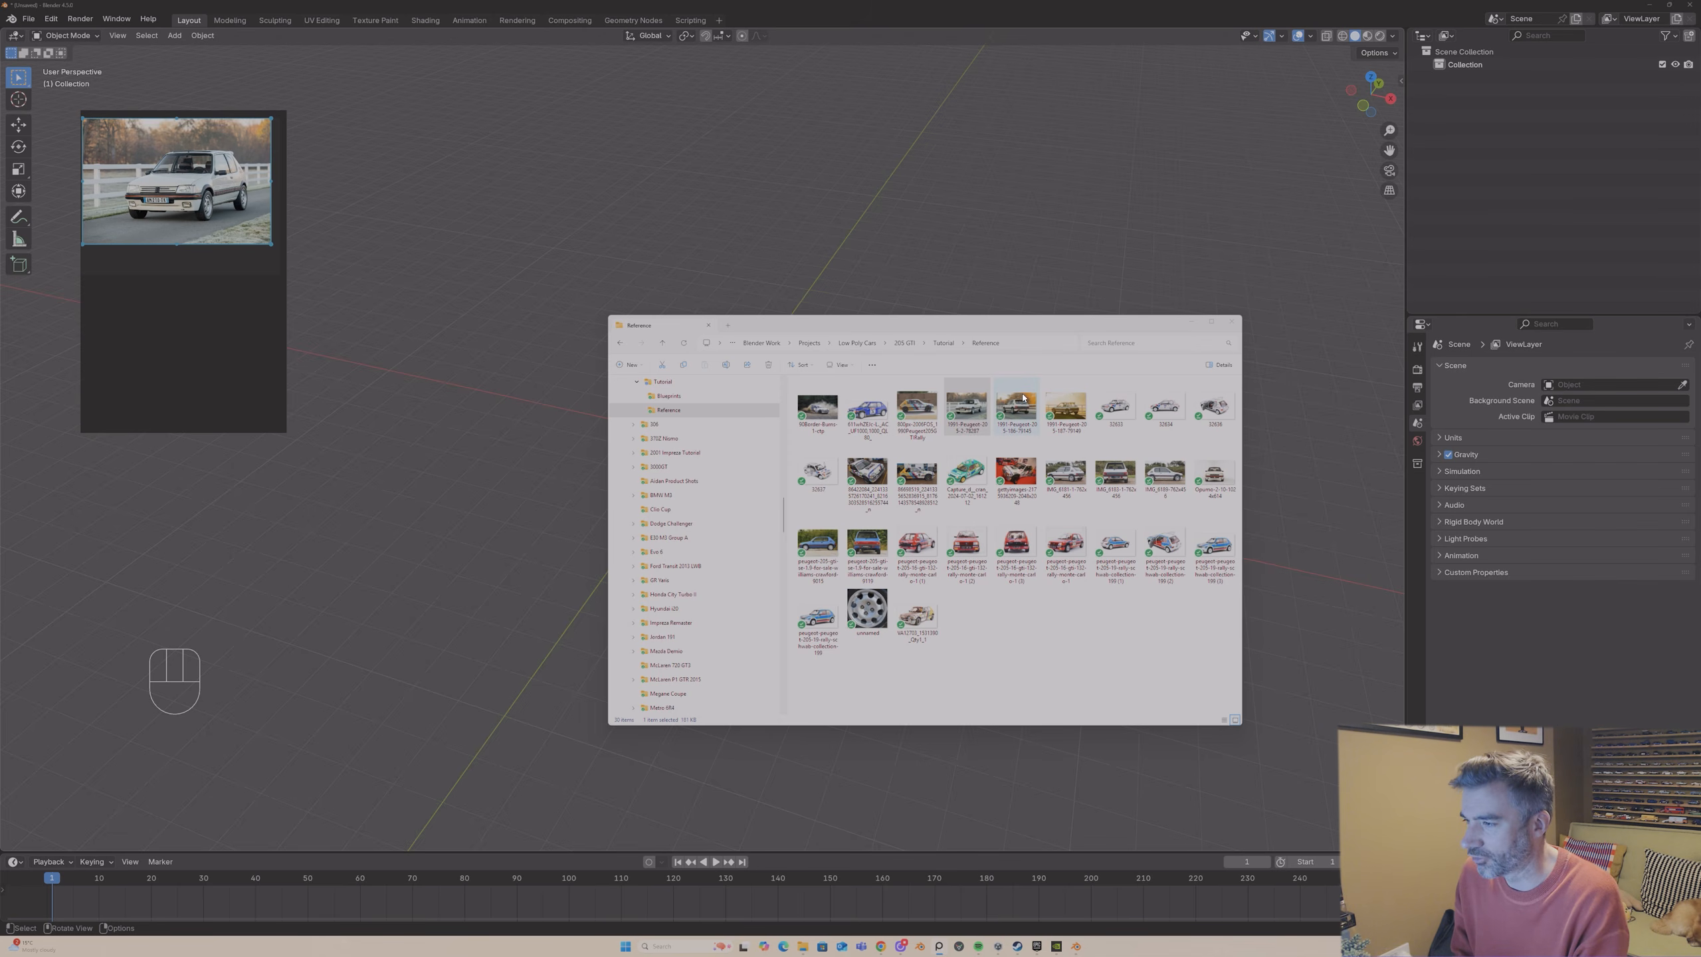
pyautogui.moveTo(1023, 398); pyautogui.dragTo(219, 339)
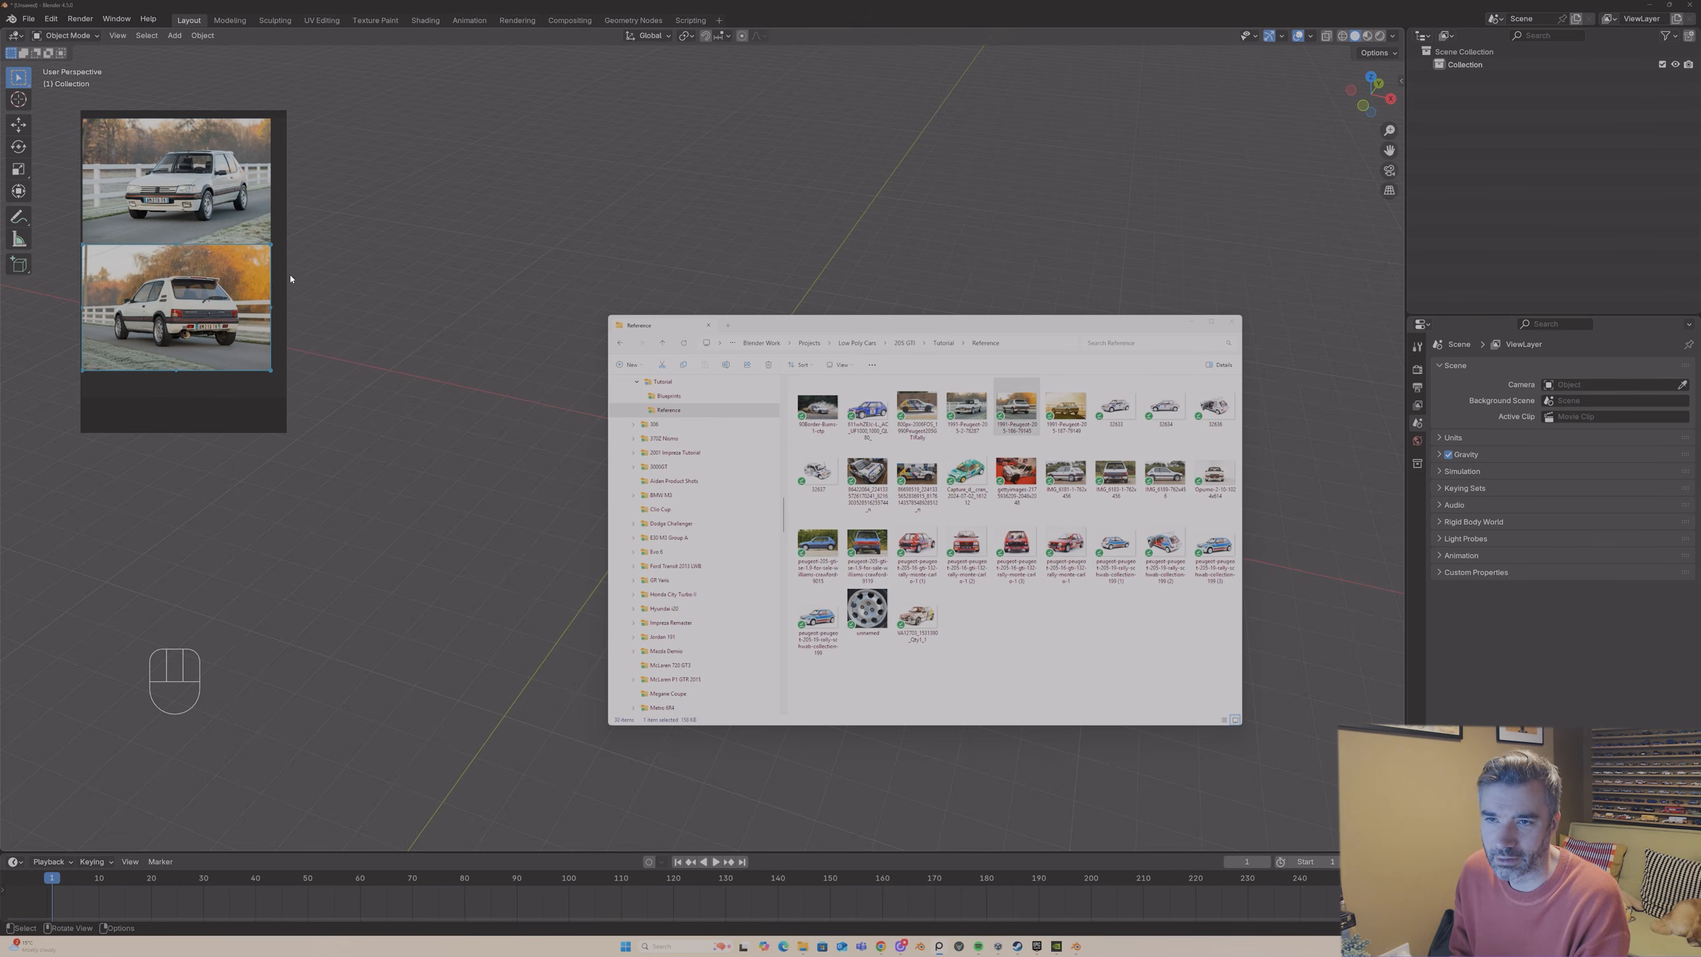
pyautogui.moveTo(285, 274); pyautogui.dragTo(78, 266)
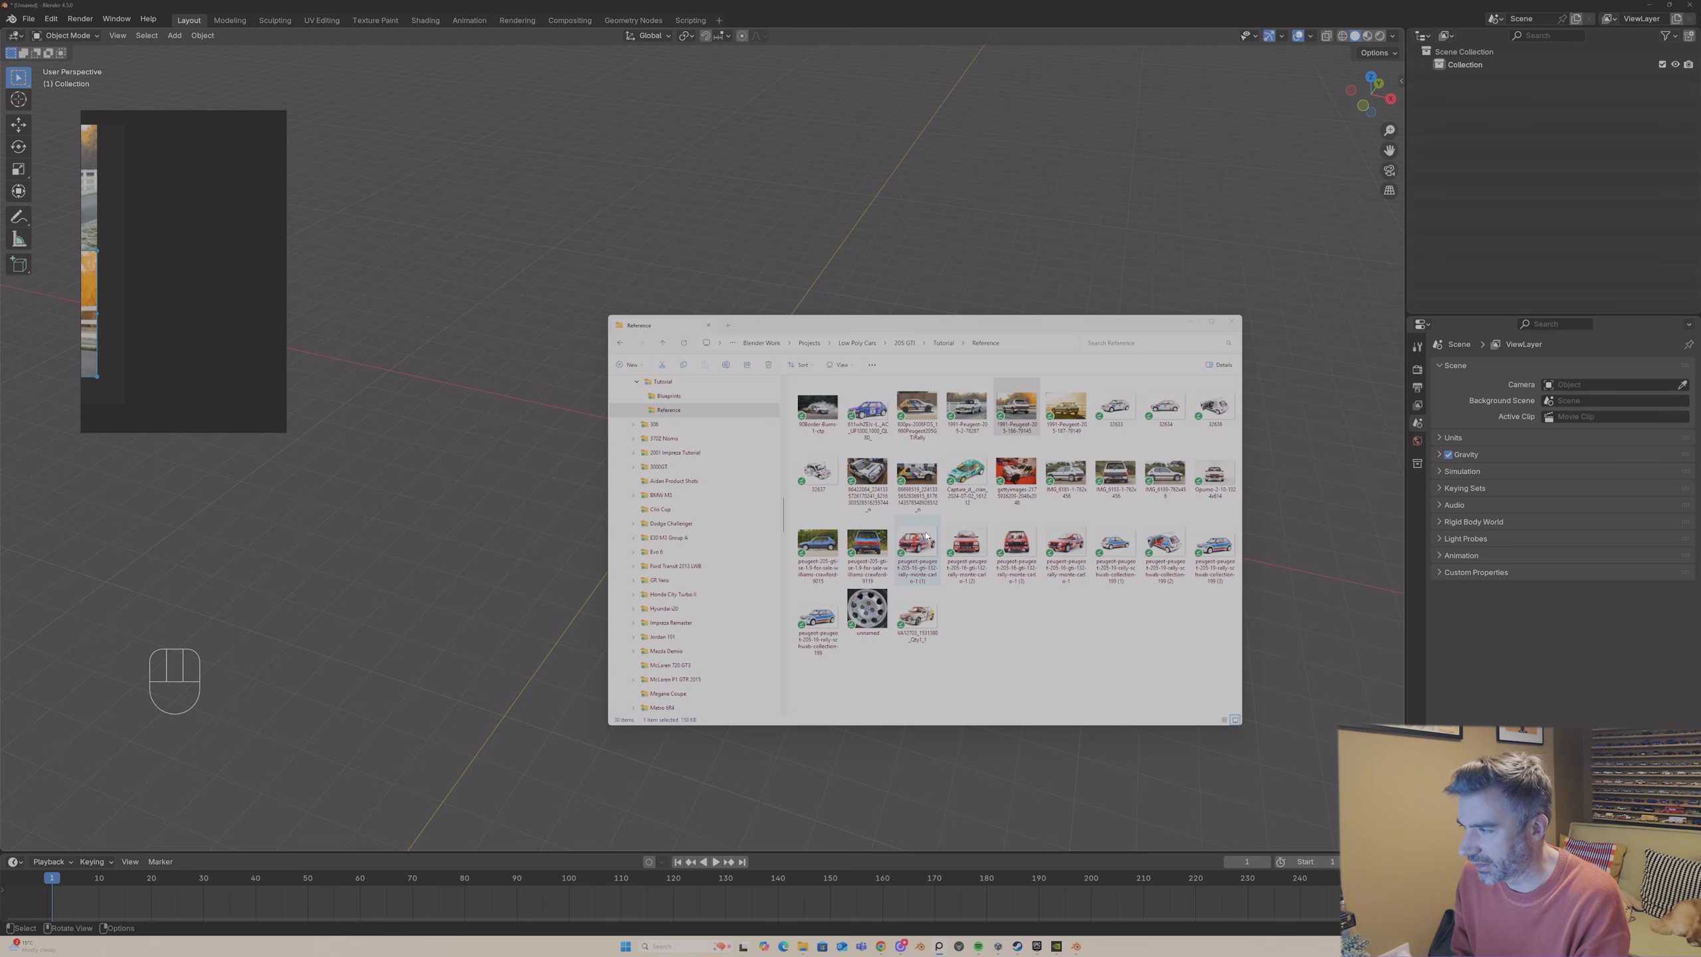
pyautogui.moveTo(1169, 476); pyautogui.dragTo(252, 222)
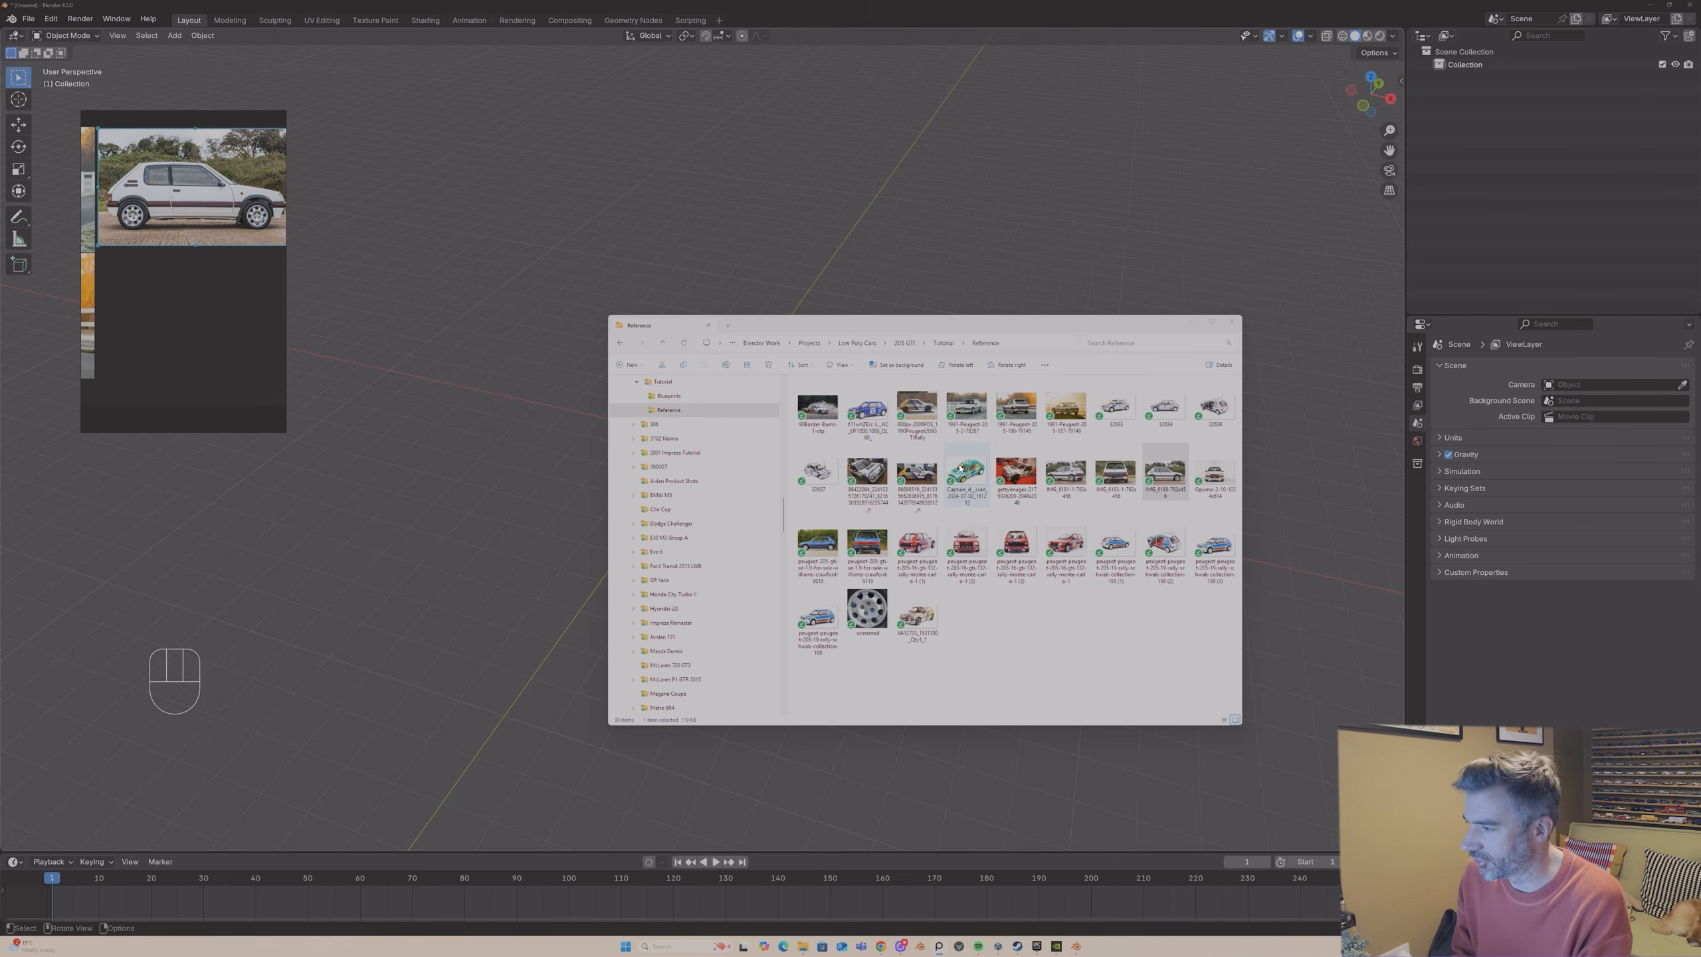
# - Add the straight-on rear photo of the white 205 to the PureRef board, beneath the side photo
pyautogui.moveTo(1112, 475); pyautogui.dragTo(325, 399)
pyautogui.moveTo(241, 348); pyautogui.dragTo(188, 307)
pyautogui.moveTo(269, 349); pyautogui.dragTo(312, 386)
pyautogui.moveTo(230, 328); pyautogui.dragTo(411, 361, button='middle')
pyautogui.scroll(6, 237, 254)
pyautogui.scroll(-4, 237, 254)
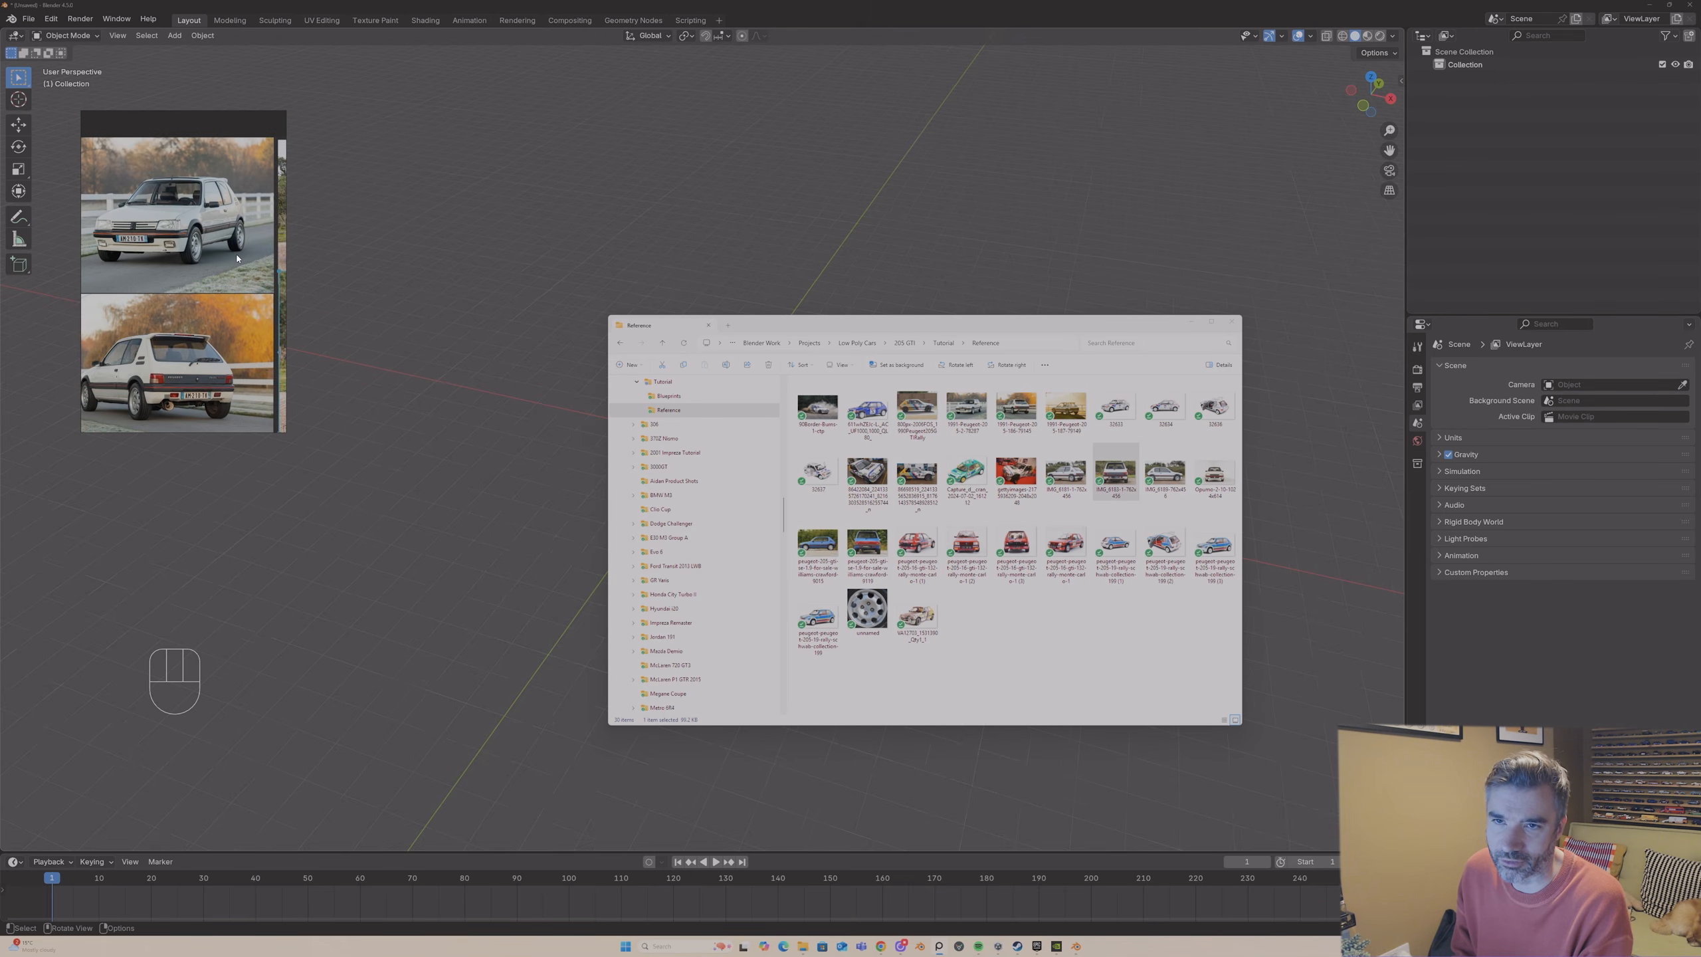
pyautogui.moveTo(236, 254); pyautogui.dragTo(132, 244, button='middle')
pyautogui.scroll(2, 267, 225)
pyautogui.scroll(-3, 186, 213)
pyautogui.moveTo(257, 245); pyautogui.dragTo(296, 178, button='middle')
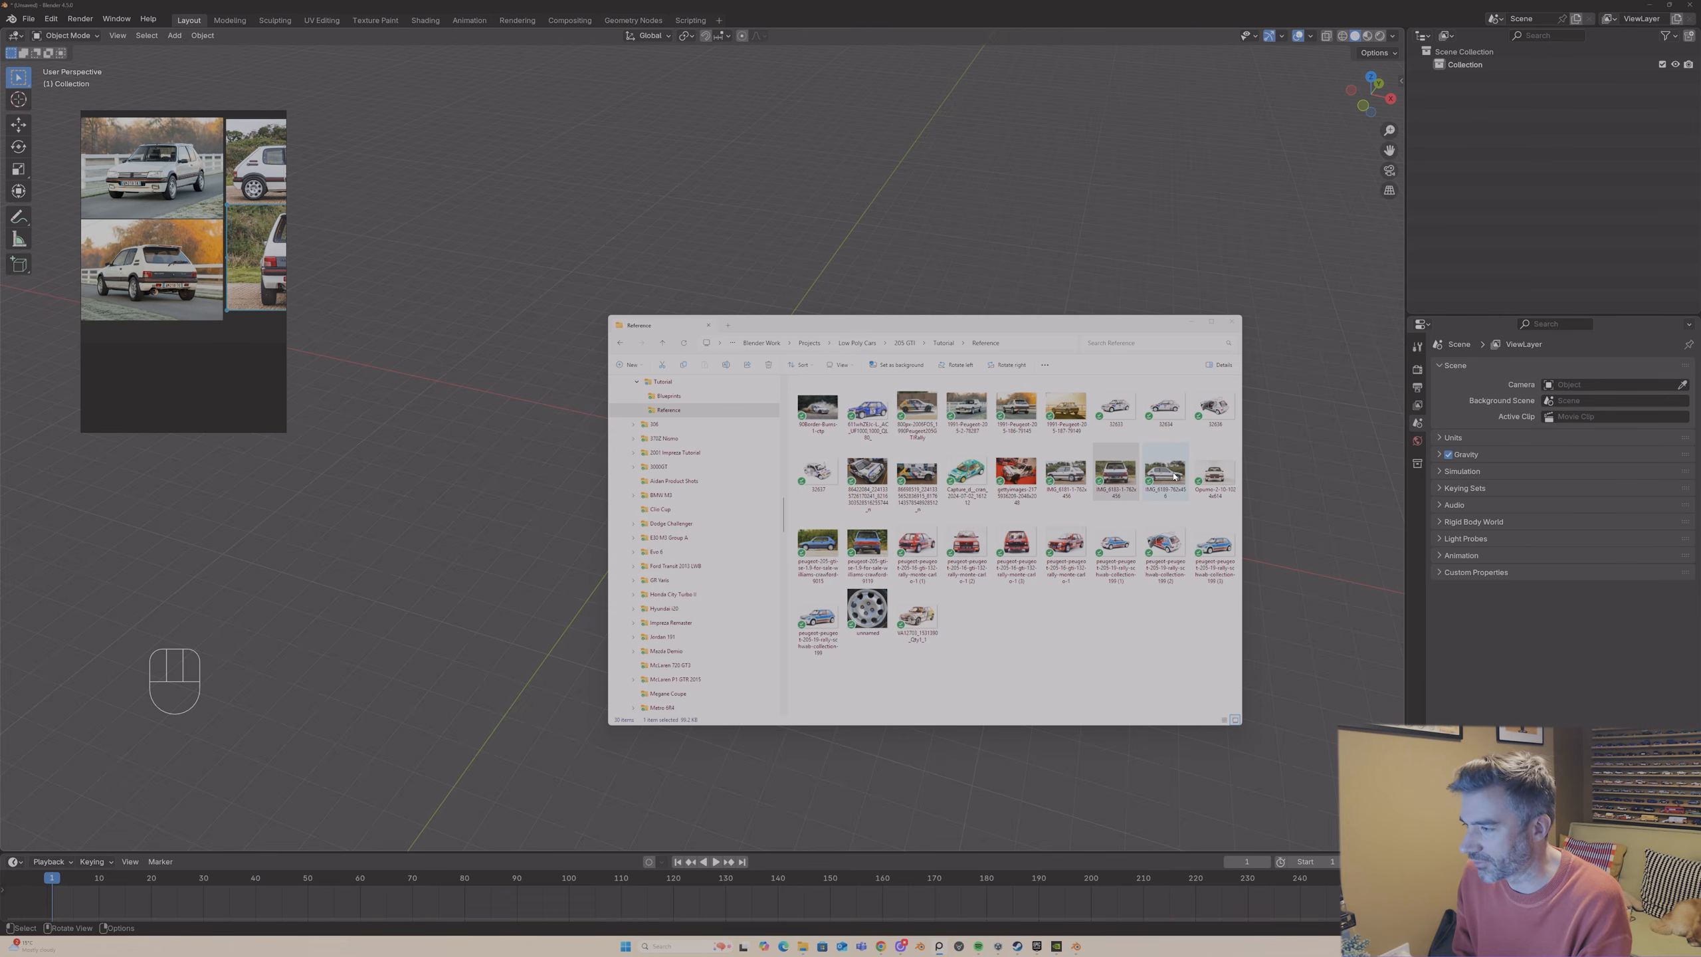
# - Add the straight-on front photo with the plain studio background to the board, aligned beneath the rear three-quarter photo
pyautogui.moveTo(1213, 479); pyautogui.dragTo(249, 399)
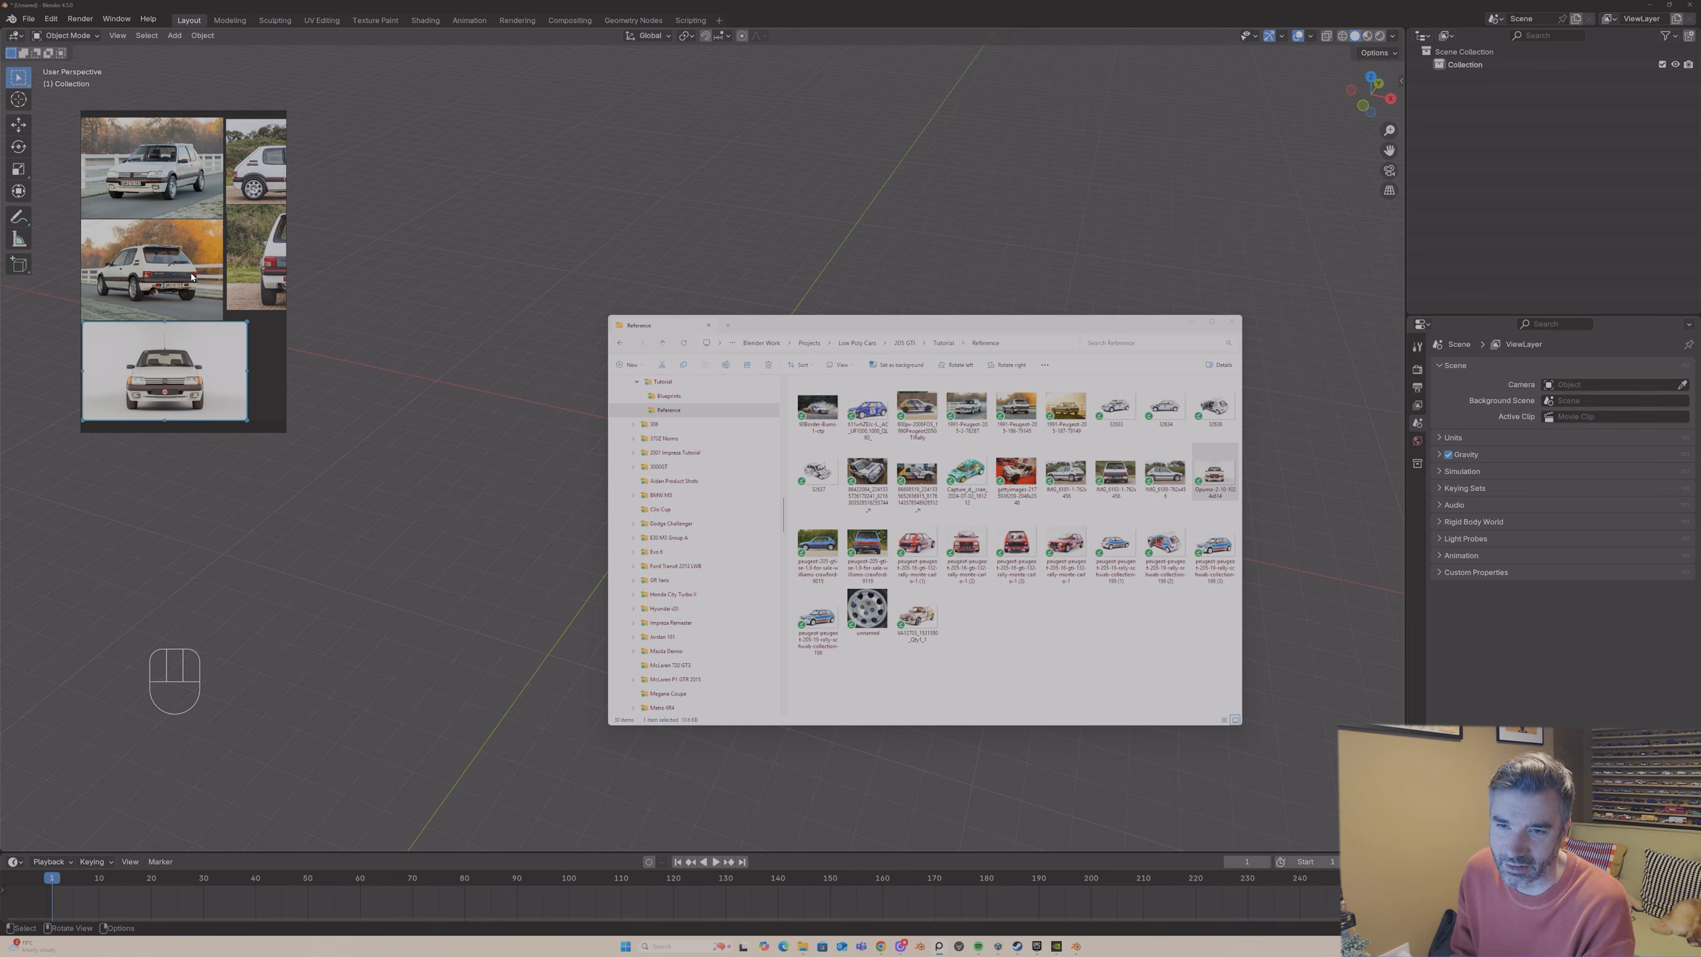
pyautogui.scroll(8, 192, 277)
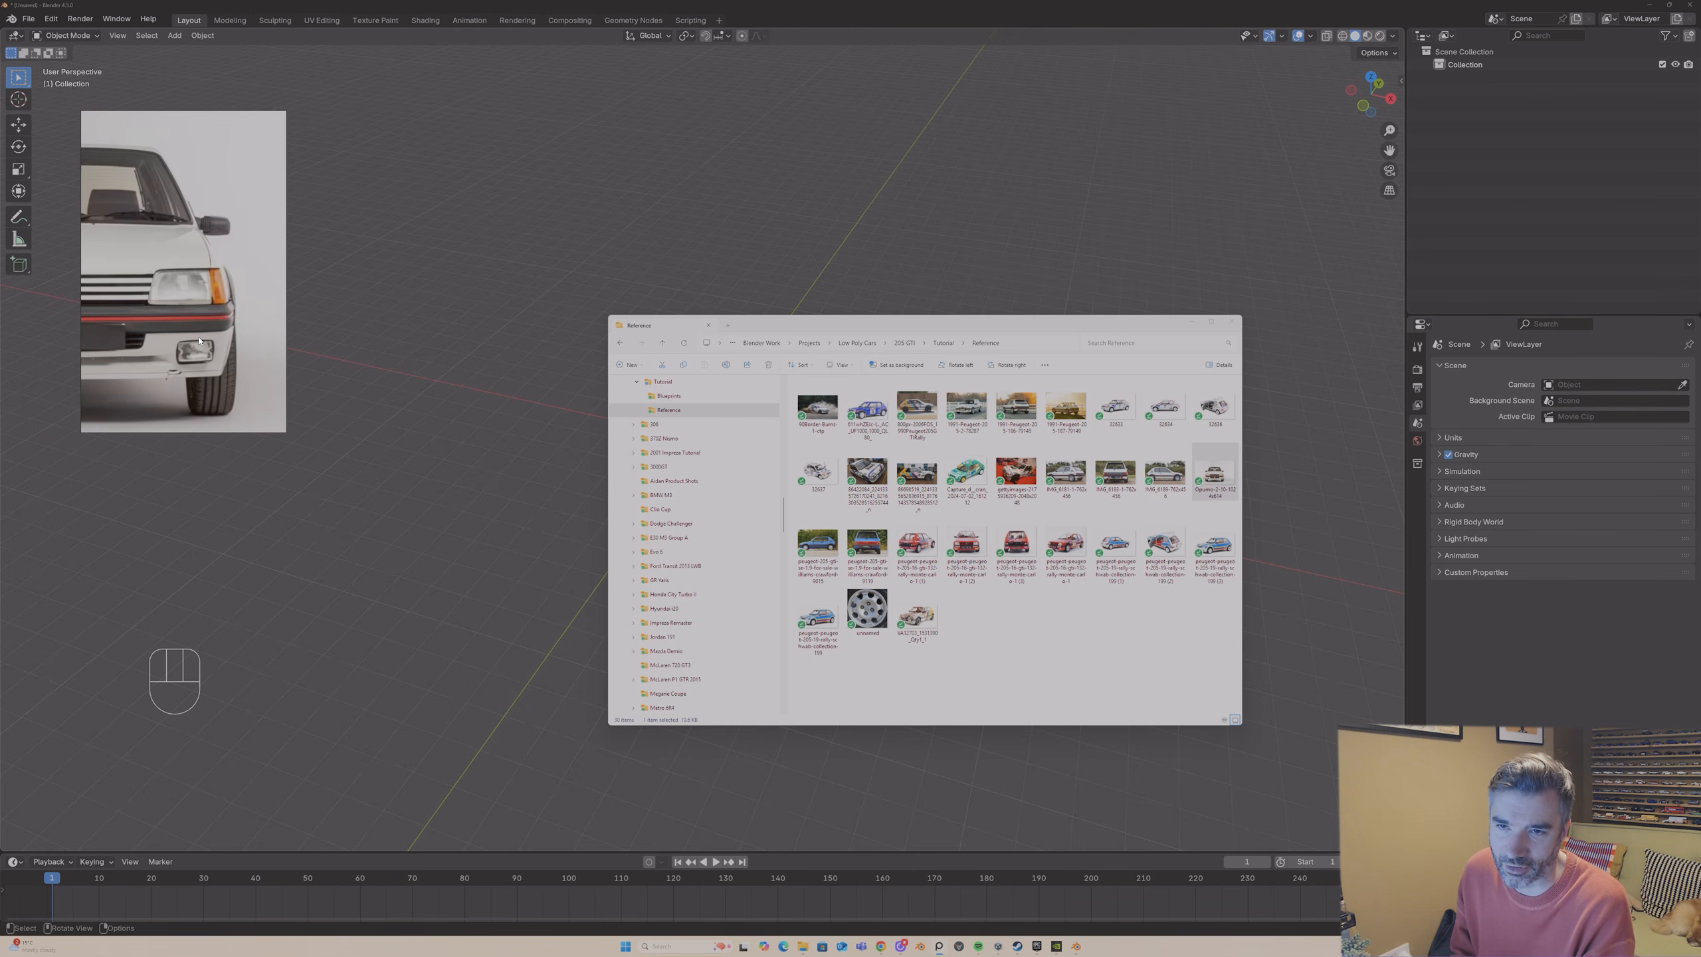
pyautogui.moveTo(189, 357); pyautogui.dragTo(188, 191, button='middle')
pyautogui.scroll(3, 160, 186)
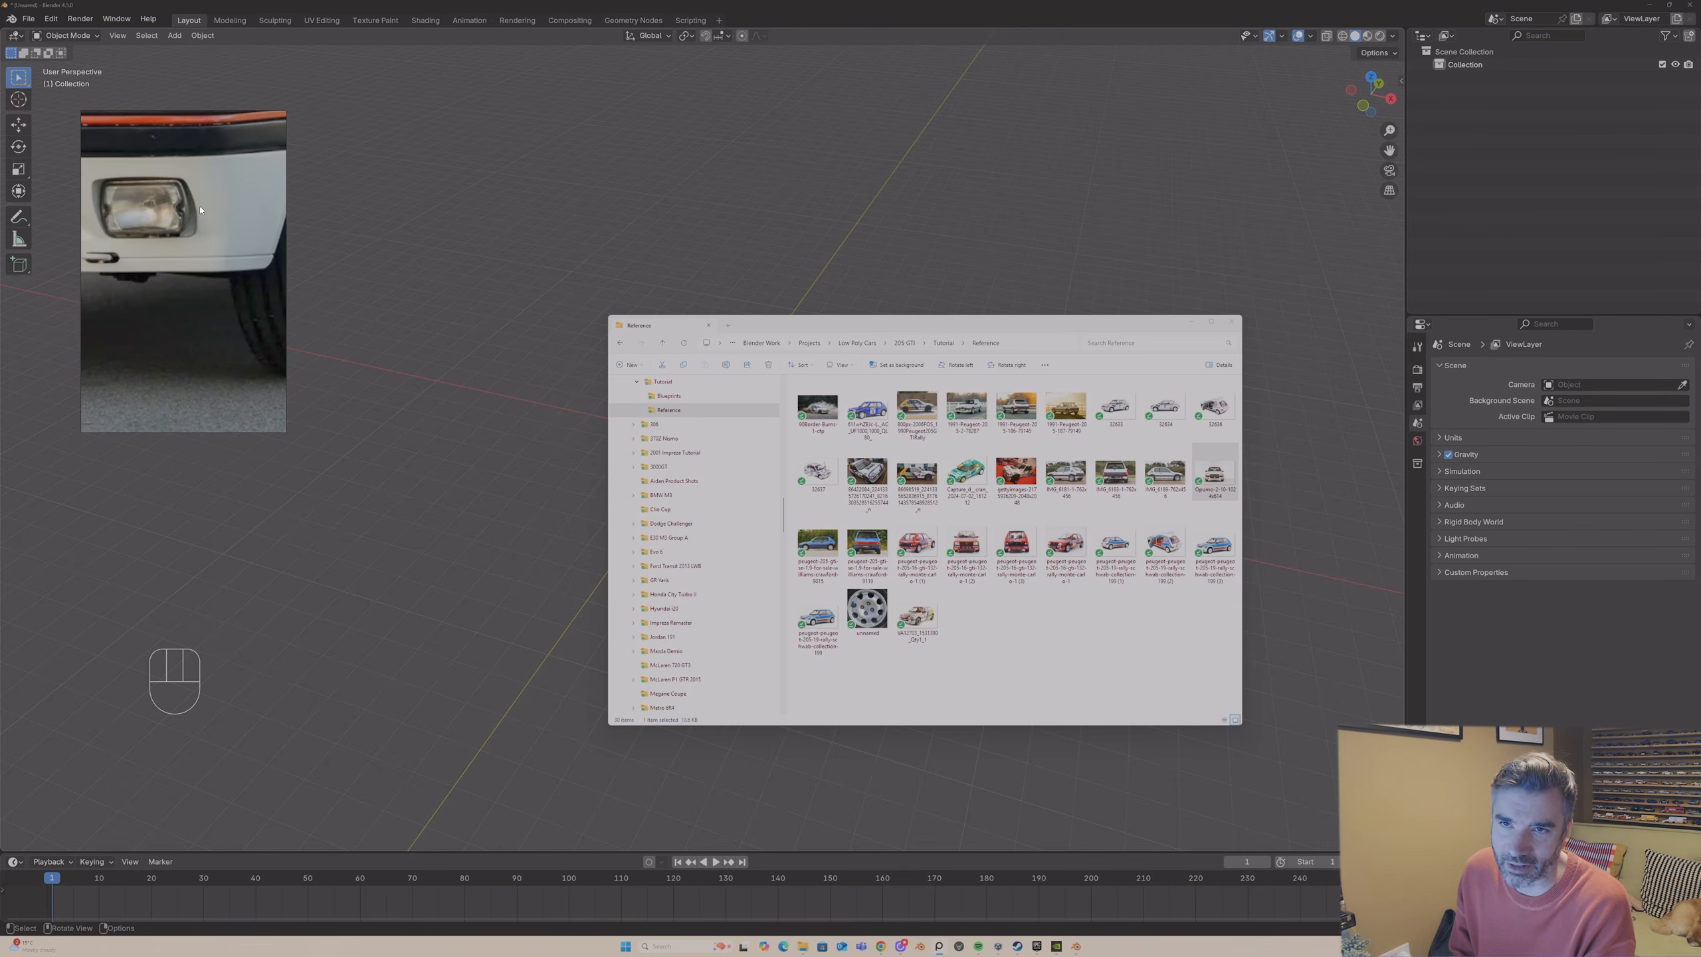
pyautogui.scroll(-10, 141, 203)
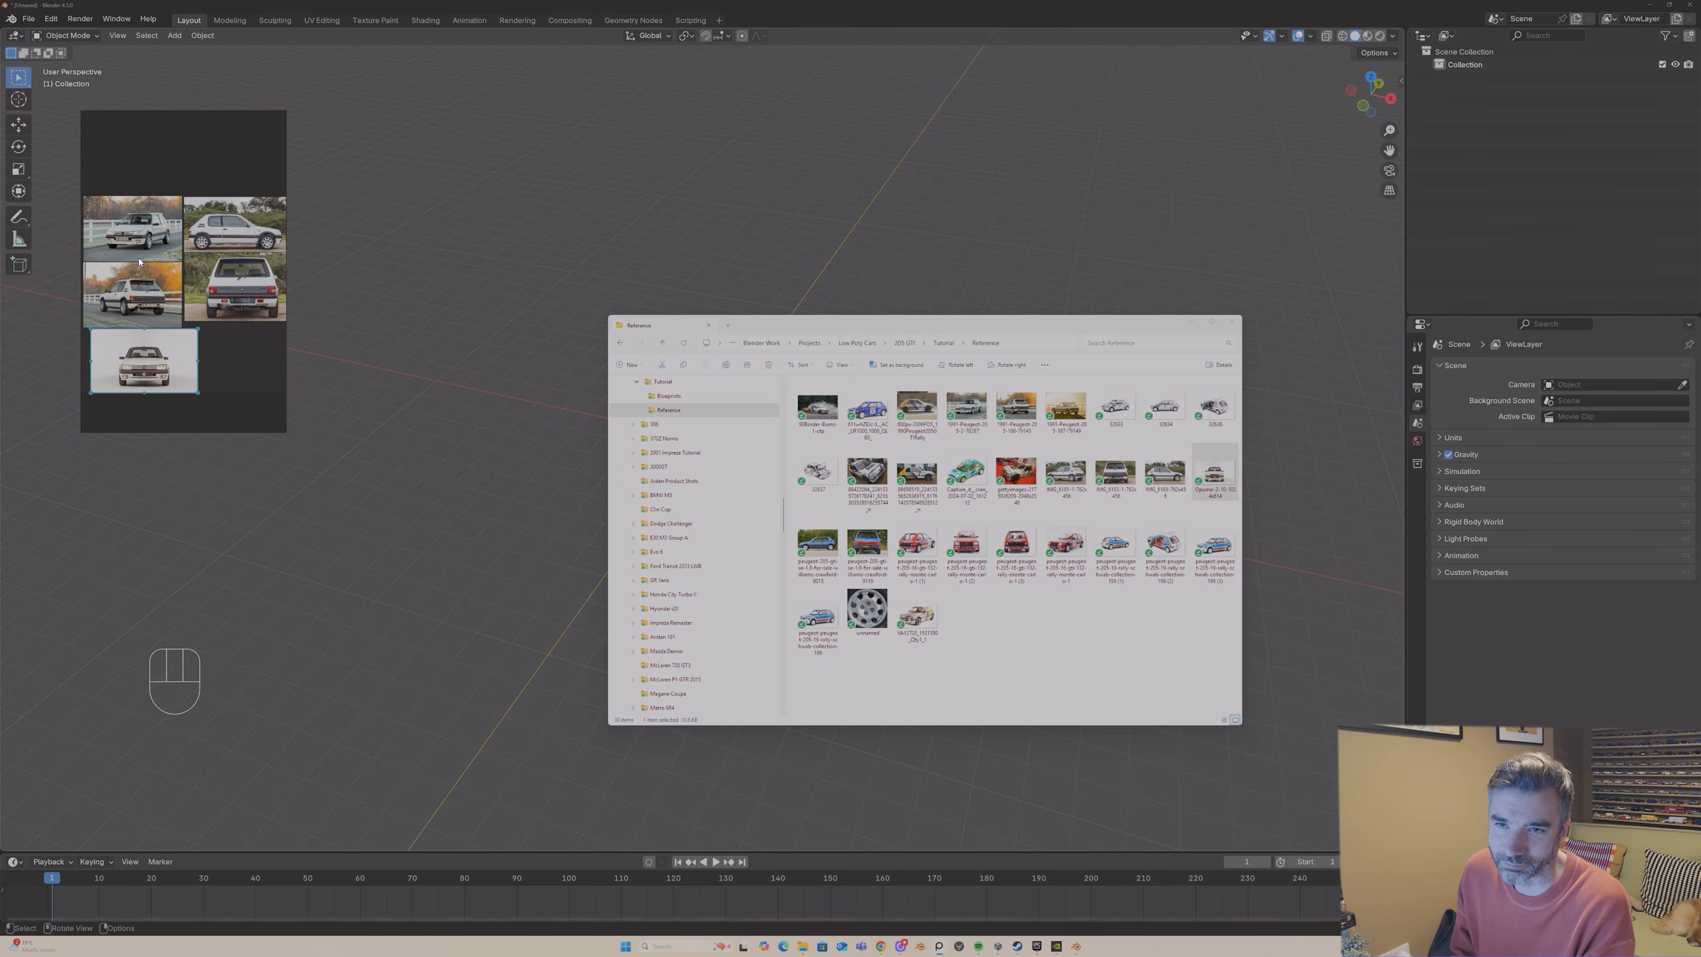
pyautogui.click(180, 363)
pyautogui.moveTo(180, 363); pyautogui.dragTo(171, 363)
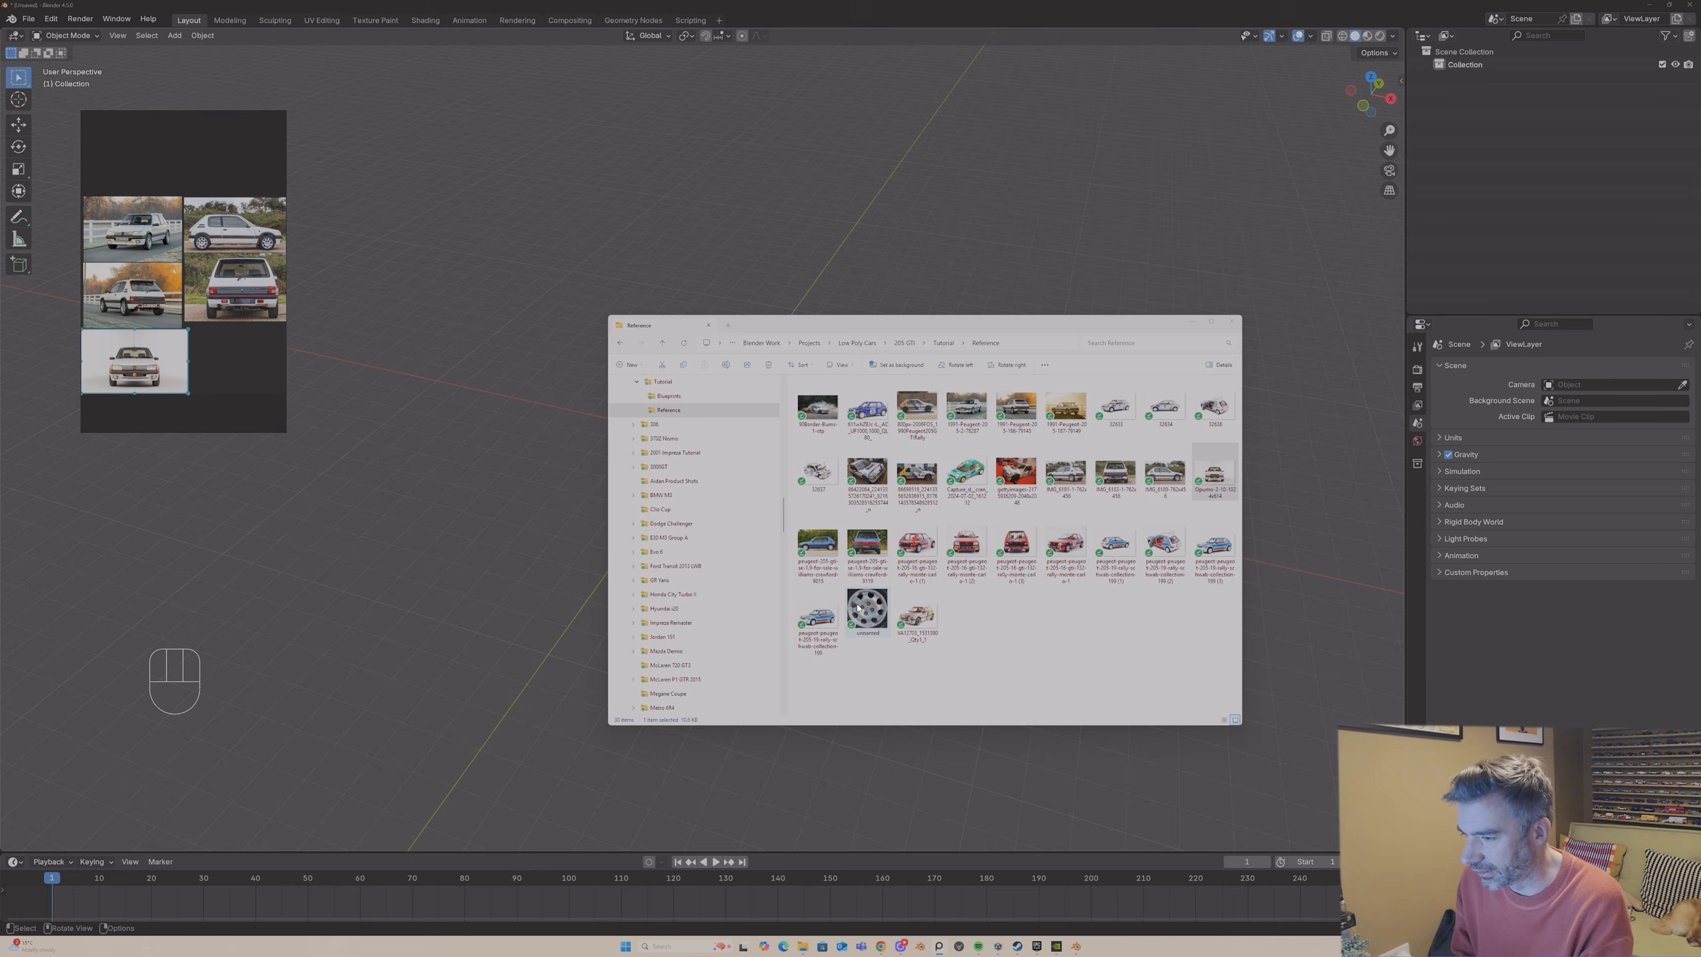
# - Add the alloy wheel close-up beside the studio front photo and the blue 205's rear photo below them
pyautogui.moveTo(859, 608); pyautogui.dragTo(248, 368)
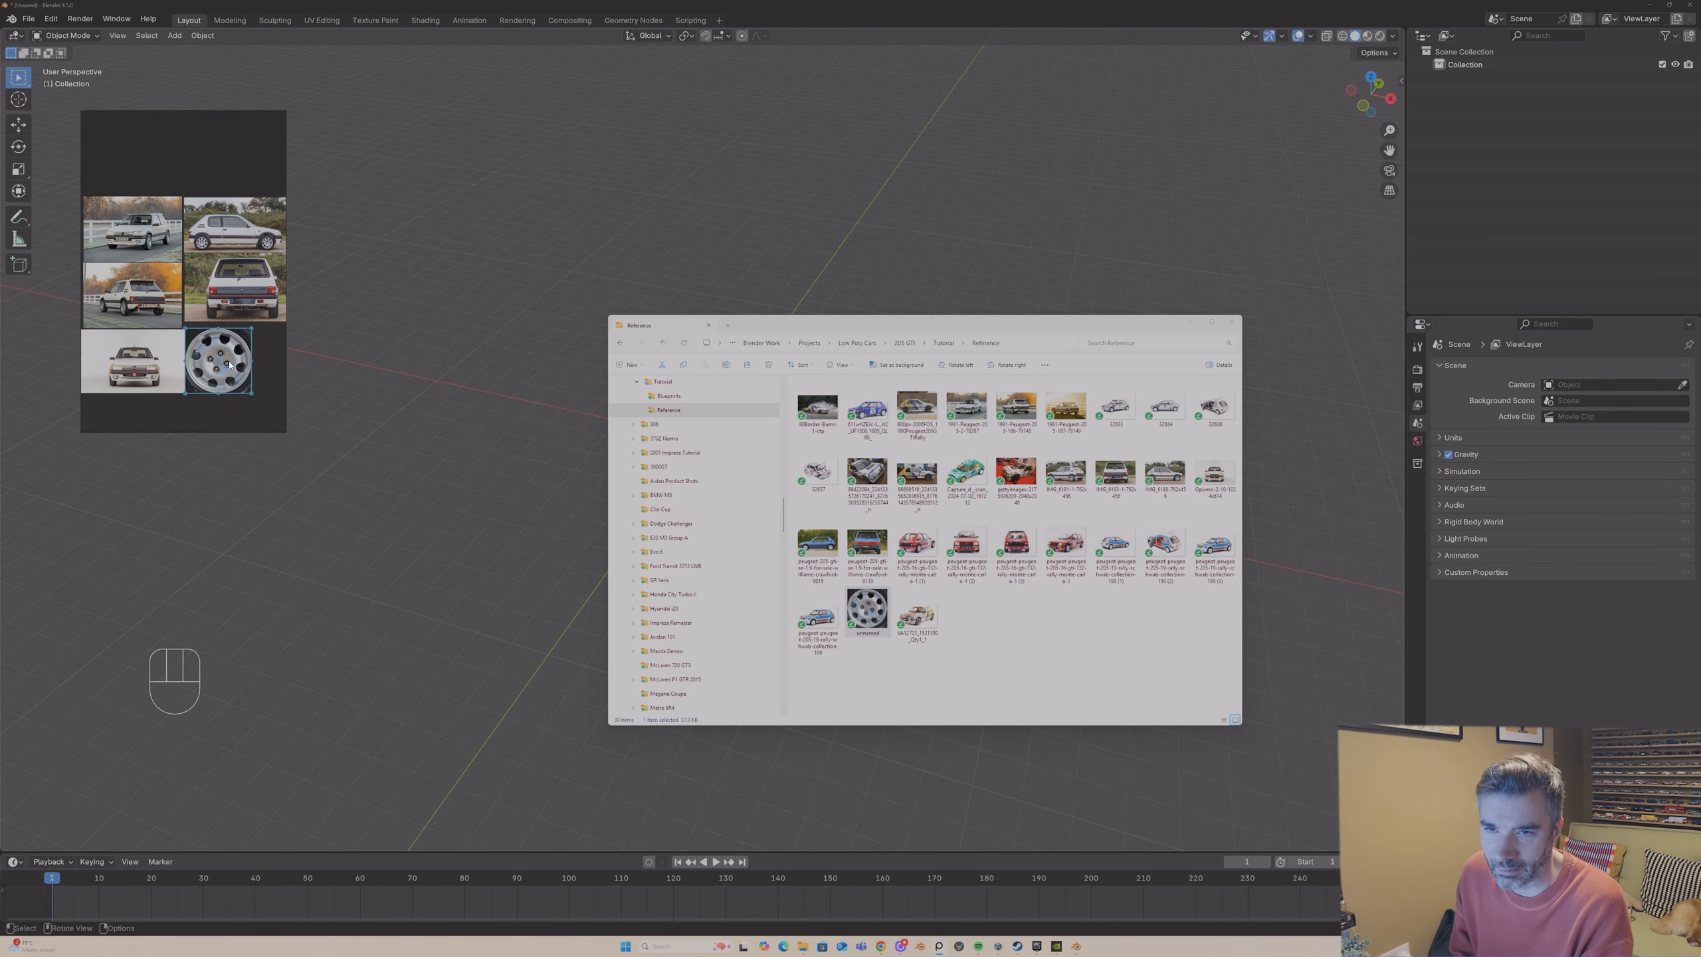
pyautogui.click(869, 548)
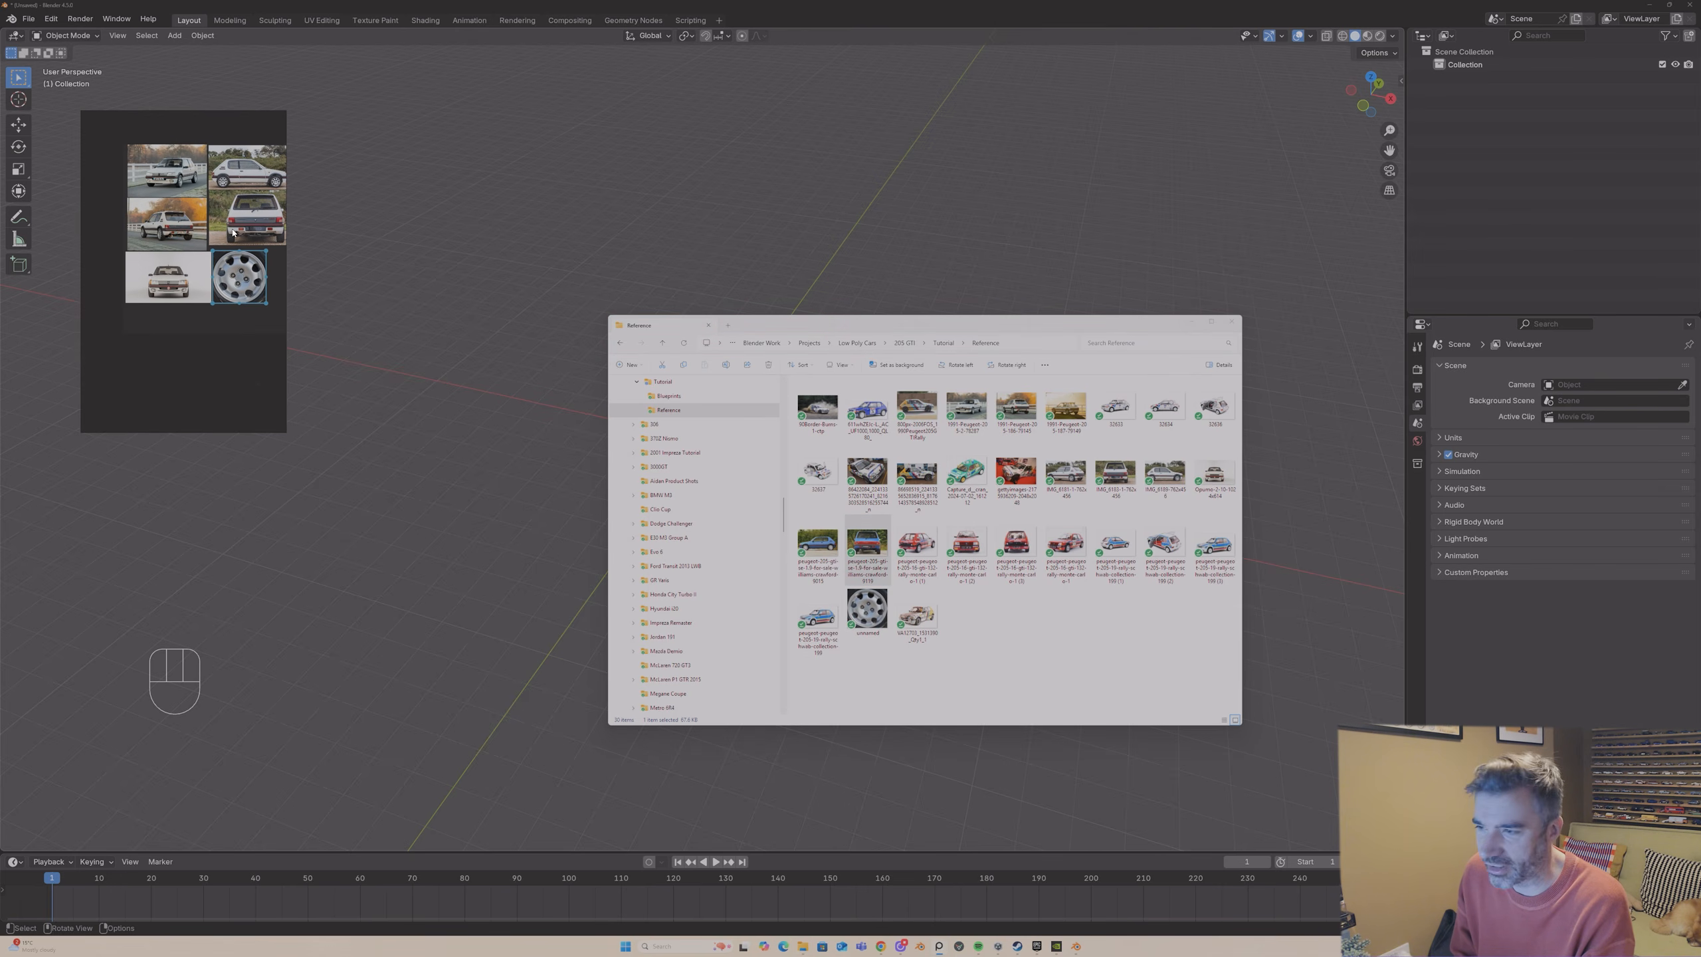
pyautogui.moveTo(858, 549); pyautogui.dragTo(260, 419)
pyautogui.moveTo(220, 344); pyautogui.dragTo(188, 325)
# - Scale down the blue 205's rear photo to line up with the column above it, and return to Blender
pyautogui.scroll(6, 188, 326)
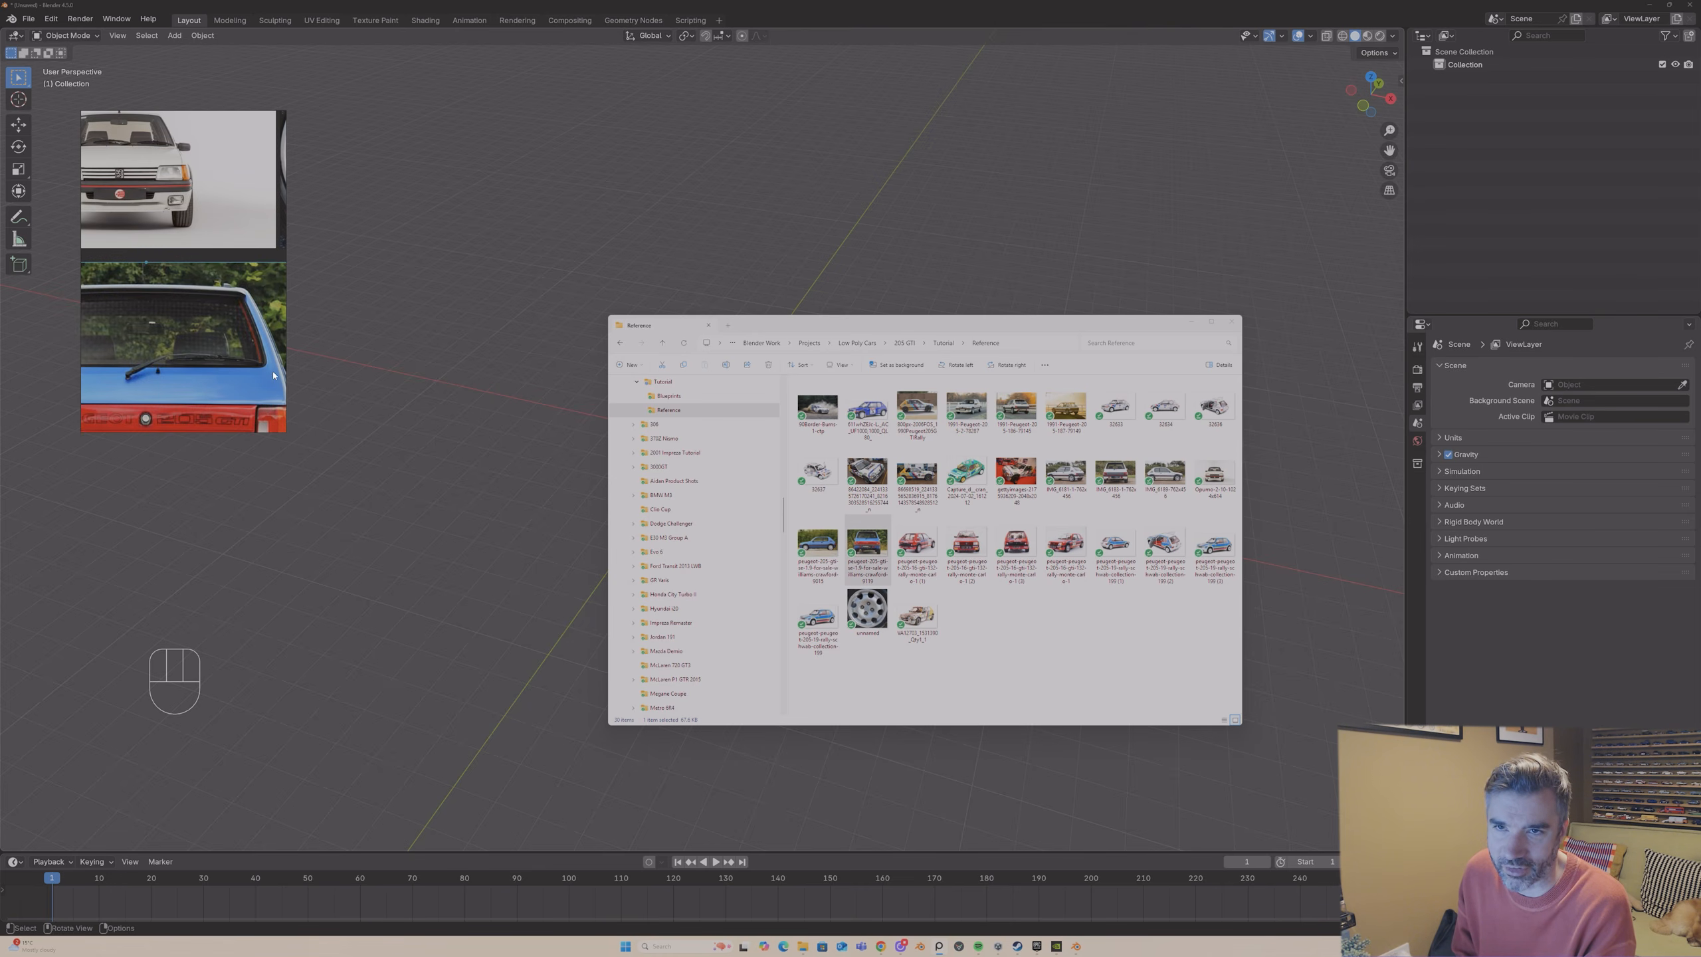
pyautogui.scroll(1, 273, 376)
pyautogui.moveTo(201, 127); pyautogui.dragTo(242, 392, button='middle')
pyautogui.moveTo(239, 220); pyautogui.dragTo(125, 277, button='middle')
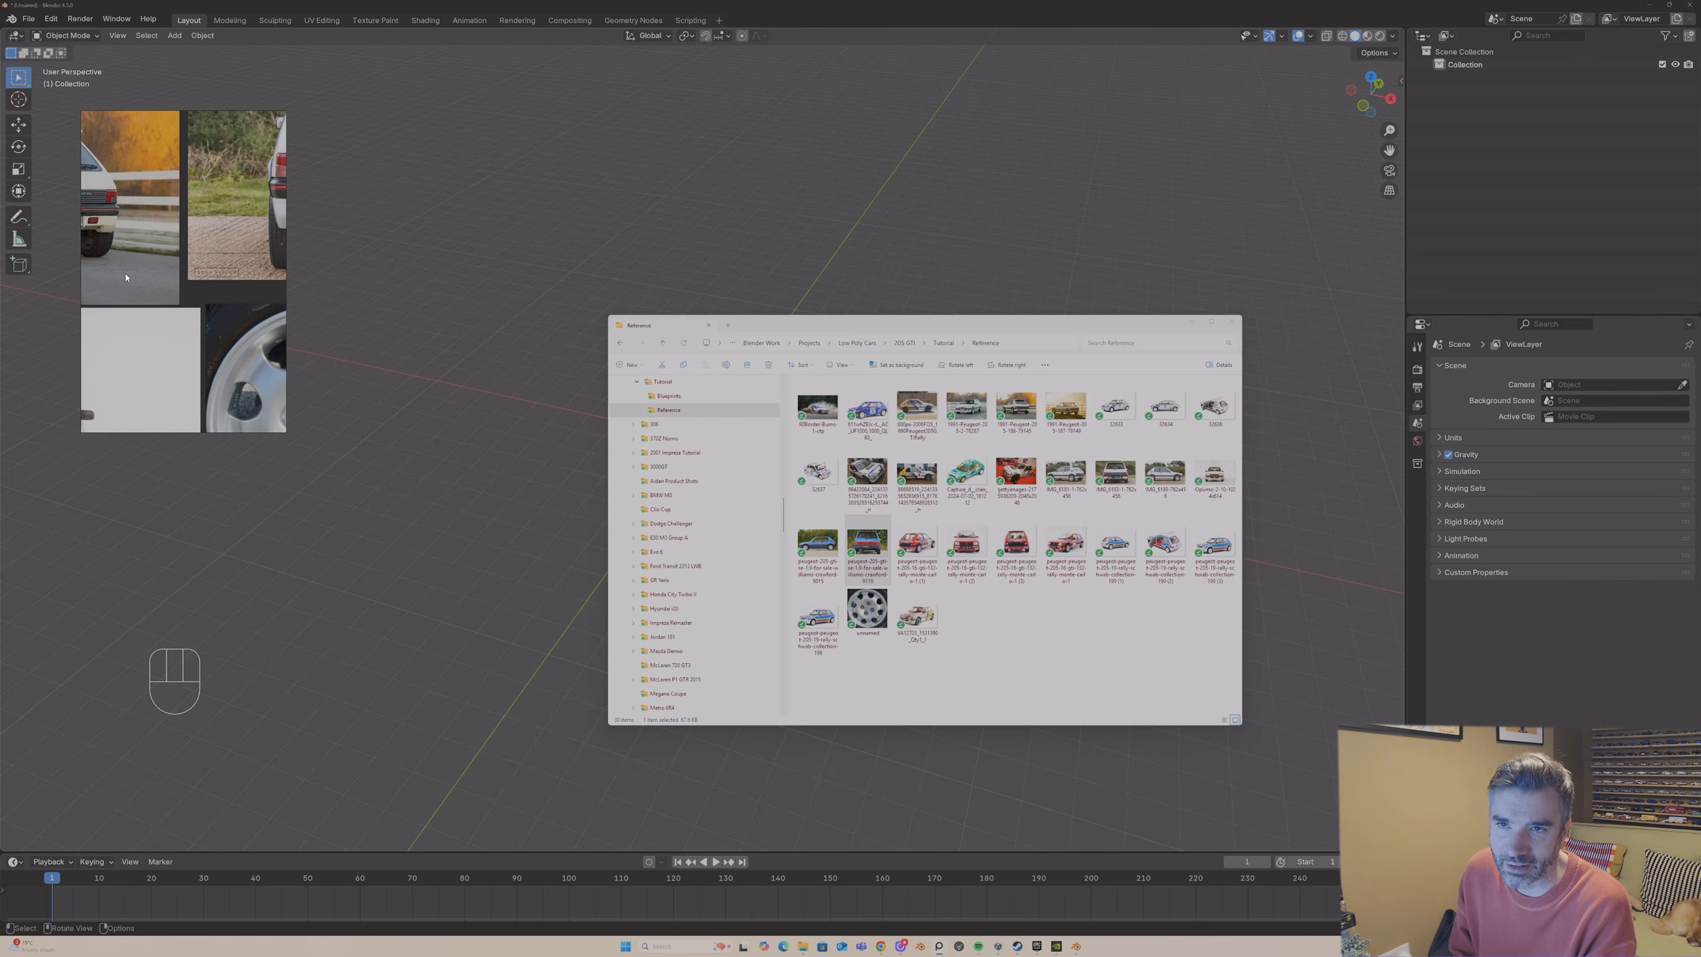
pyautogui.scroll(-5, 125, 277)
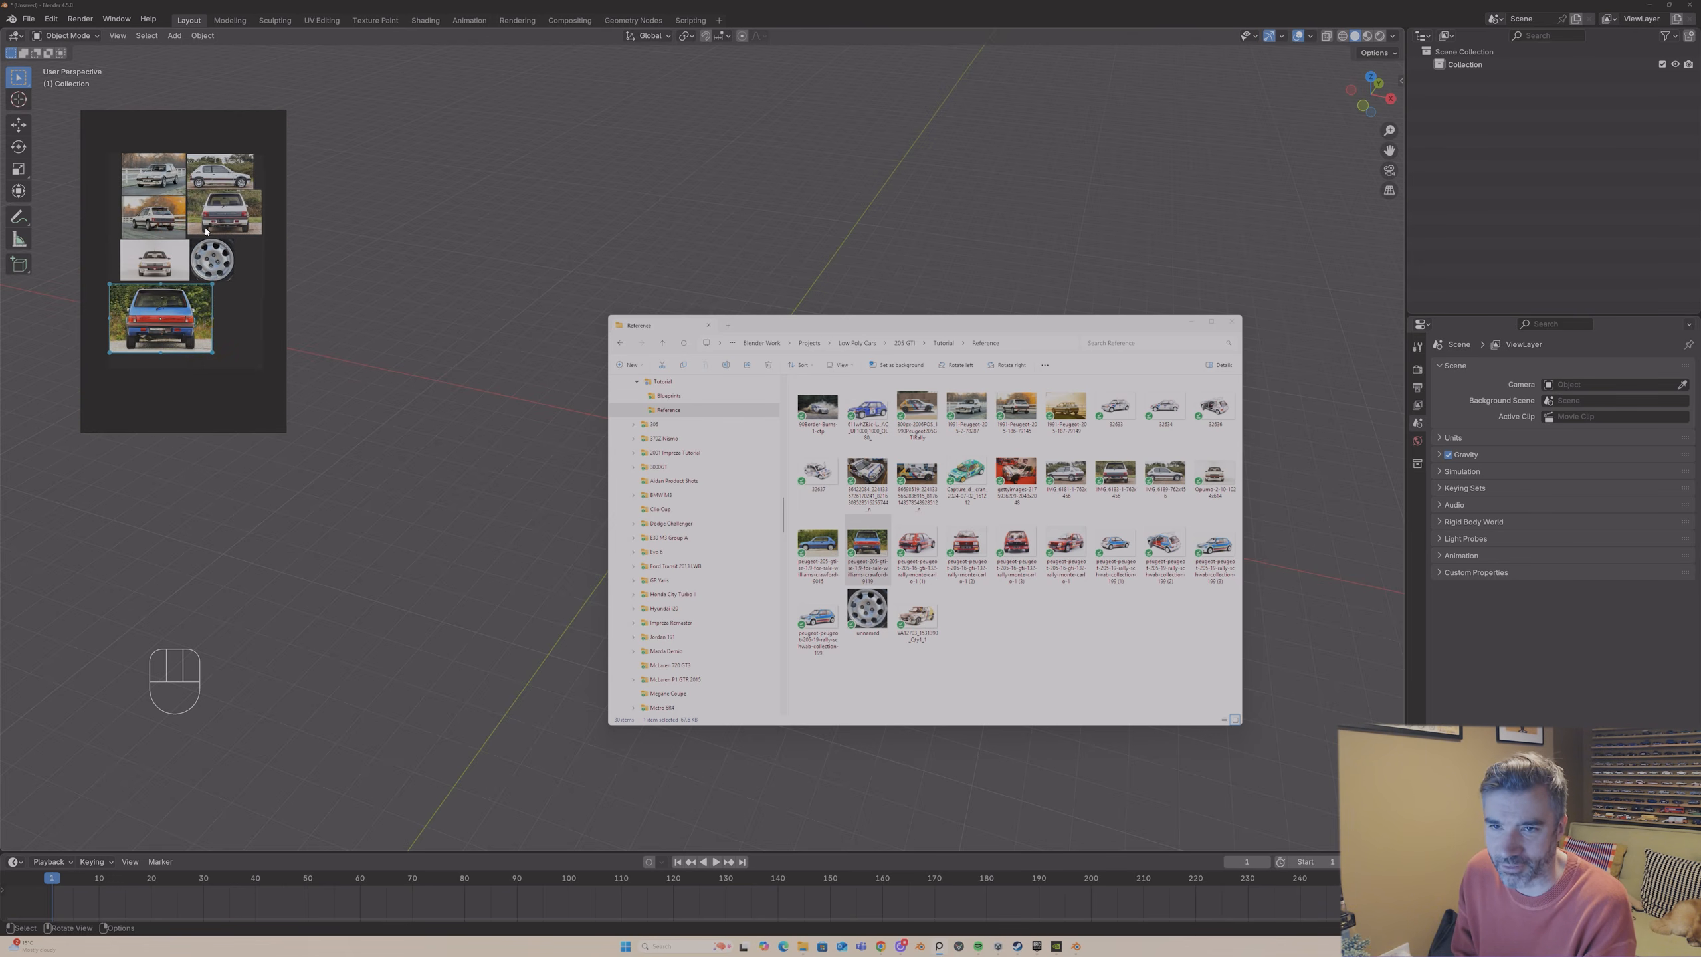
pyautogui.scroll(2, 205, 232)
pyautogui.moveTo(87, 296); pyautogui.dragTo(142, 323)
pyautogui.click(336, 176)
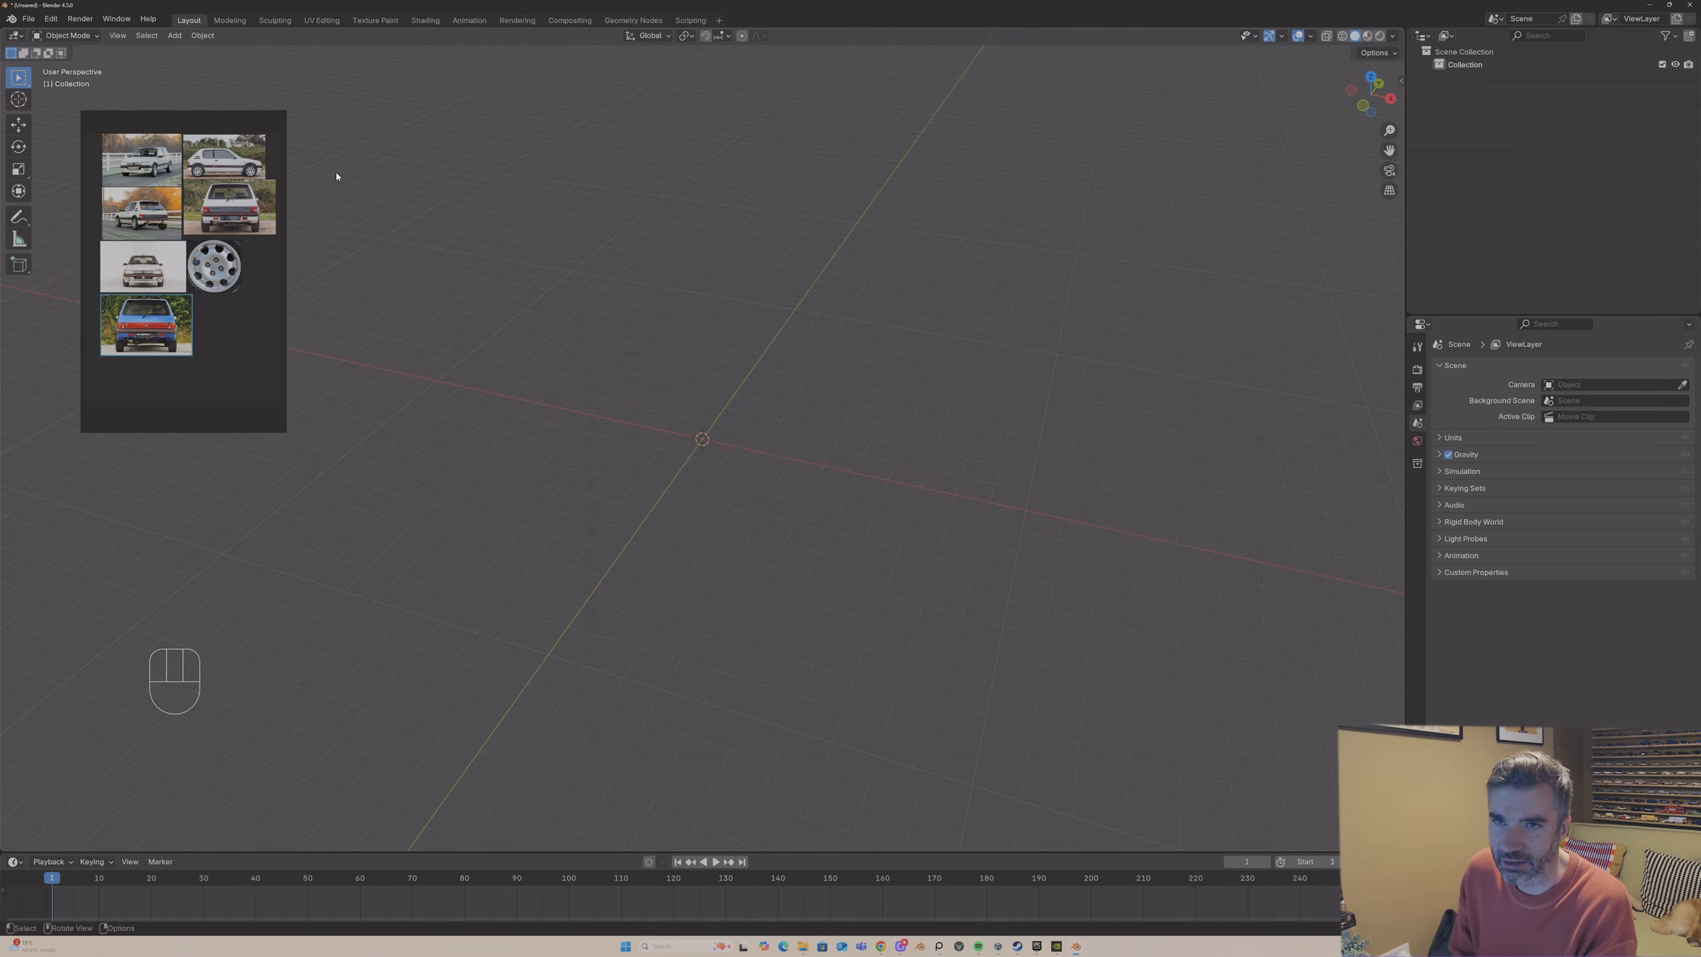
# - Frame the front and rear three-quarter photos in PureRef and move its window closer to the viewport's corner
pyautogui.scroll(6, 176, 163)
pyautogui.moveTo(170, 169)
pyautogui.mouseDown(button='middle')
pyautogui.moveTo(226, 236)
pyautogui.moveTo(317, 232)
pyautogui.moveTo(290, 239)
pyautogui.moveTo(200, 182)
pyautogui.mouseUp(button='middle')
pyautogui.scroll(-2, 210, 214)
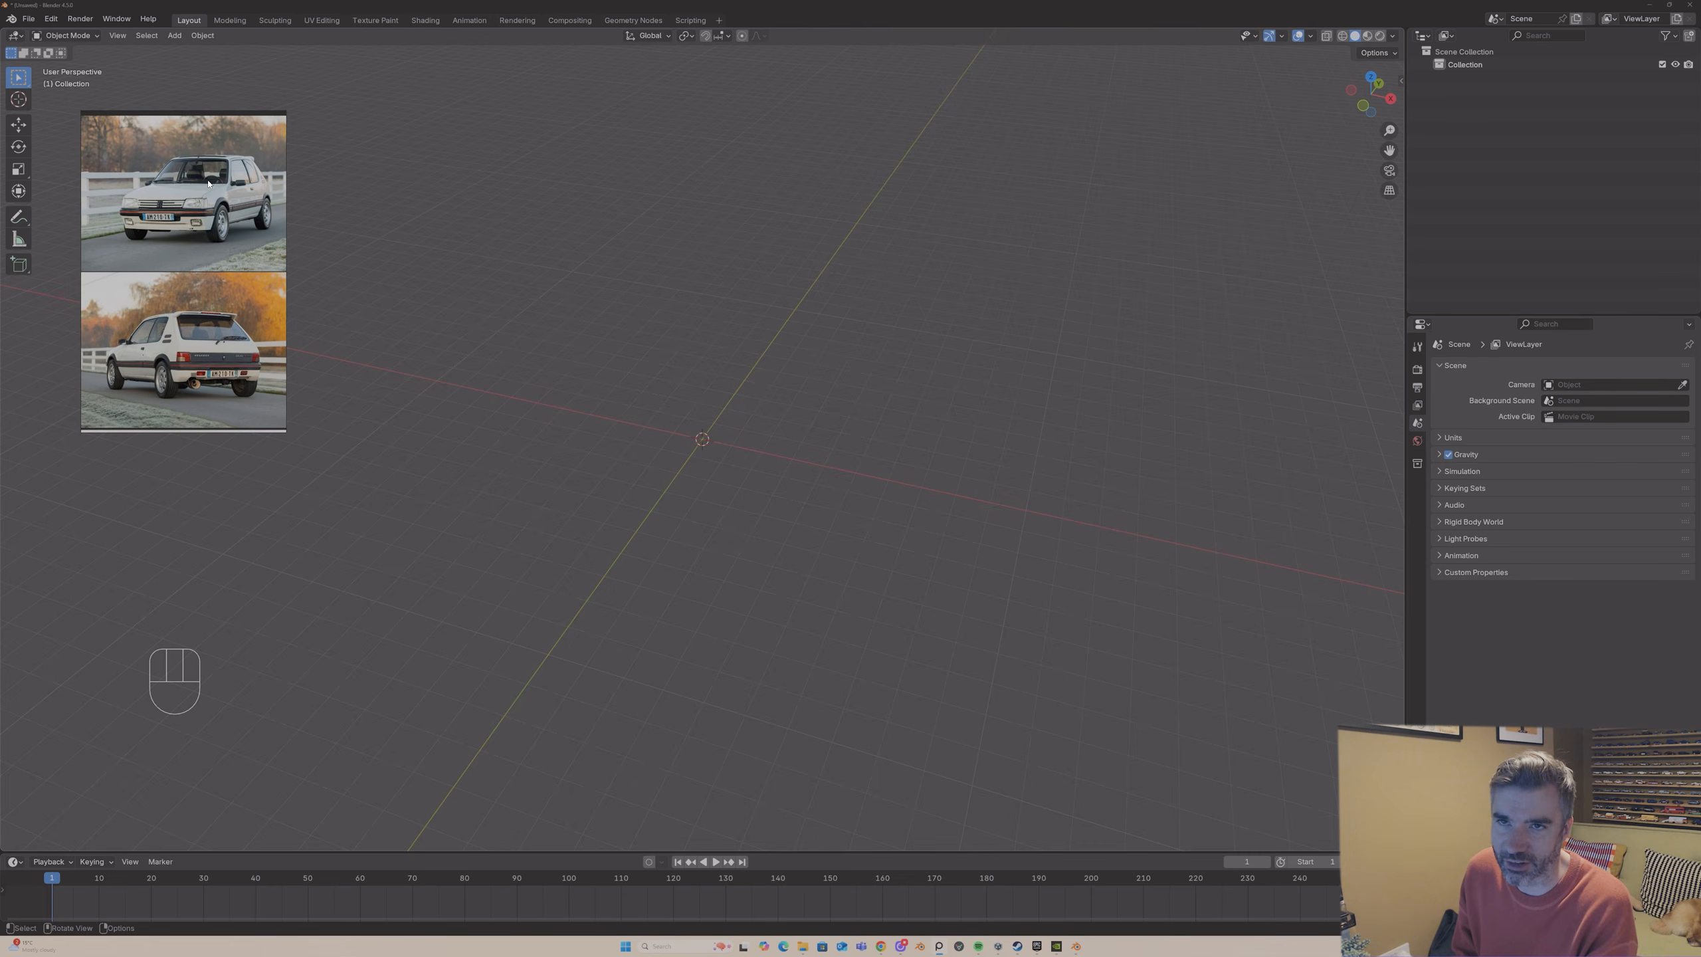
pyautogui.moveTo(200, 114); pyautogui.dragTo(160, 101)
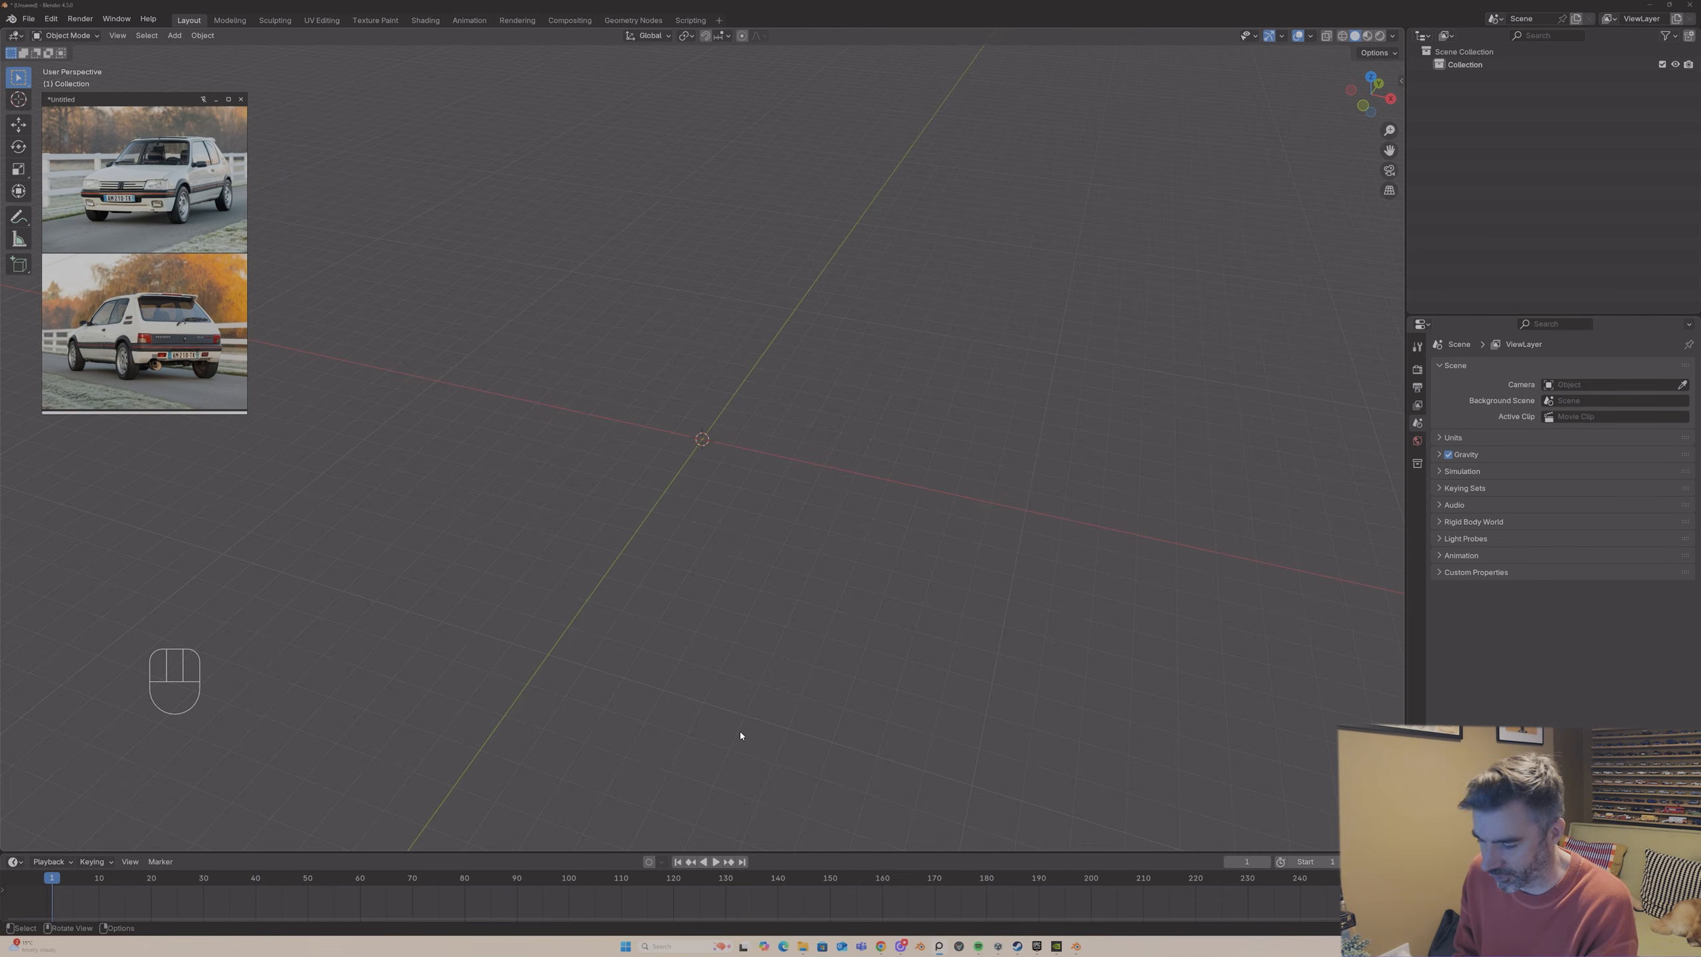
pyautogui.click(939, 946)
pyautogui.click(939, 946)
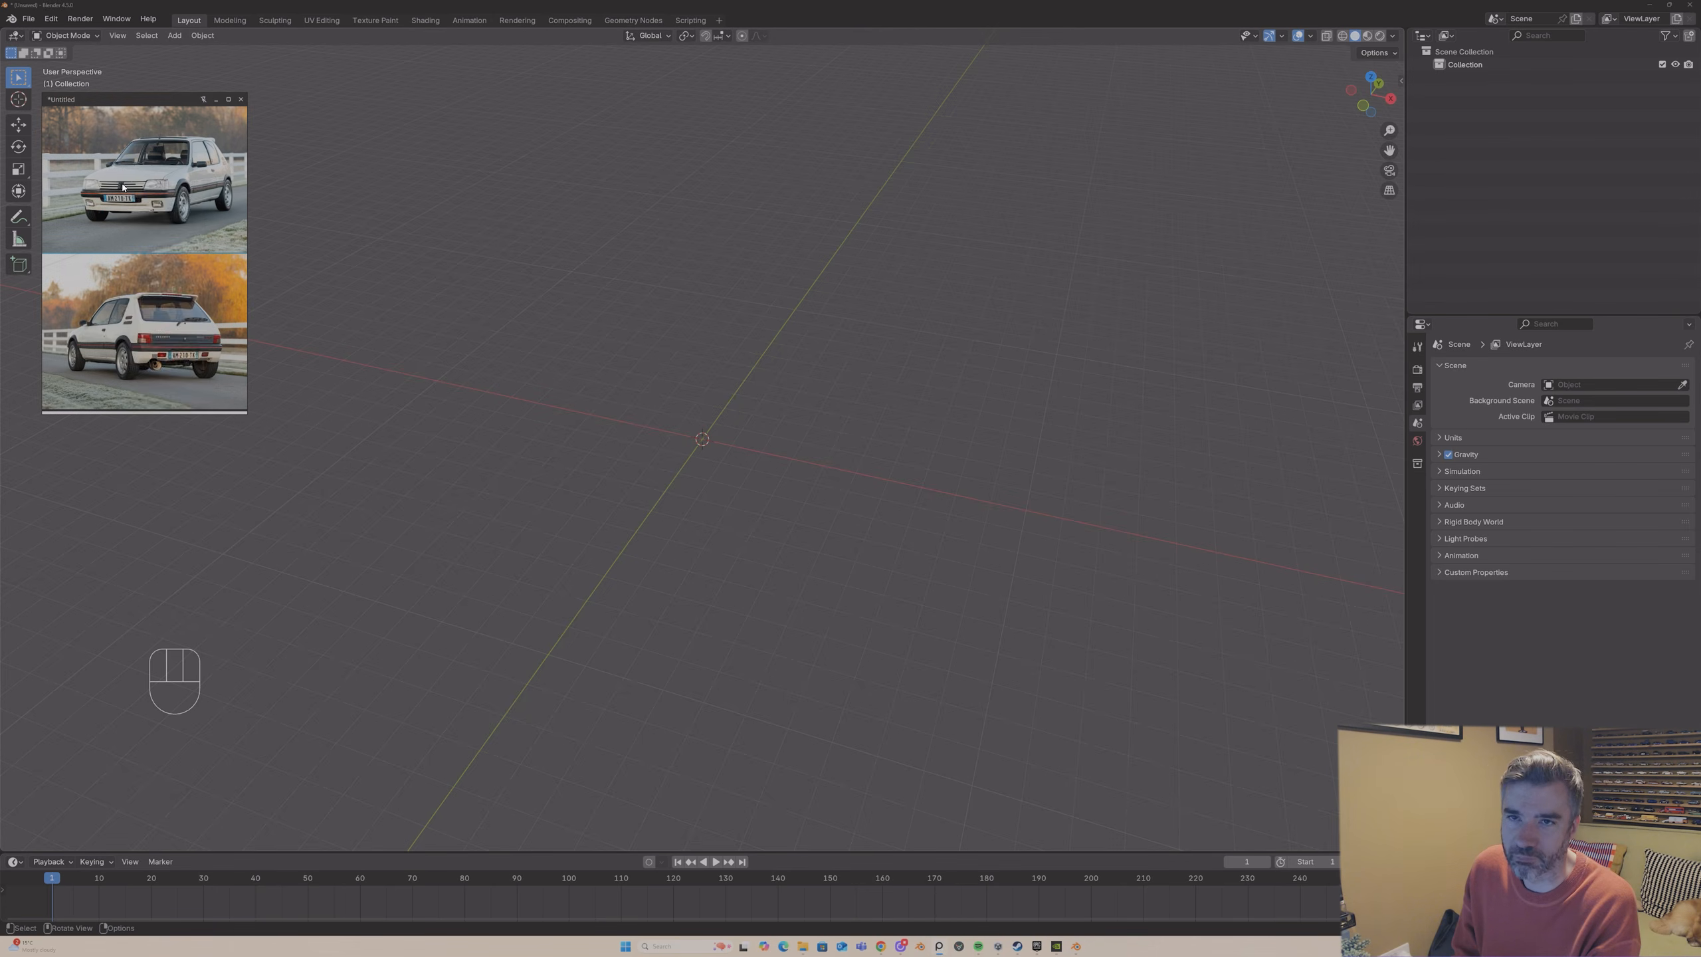
# - Save the PureRef board in the Tutorial folder with the file name 205 reference
pyautogui.rightClick(123, 187)
pyautogui.moveTo(176, 378)
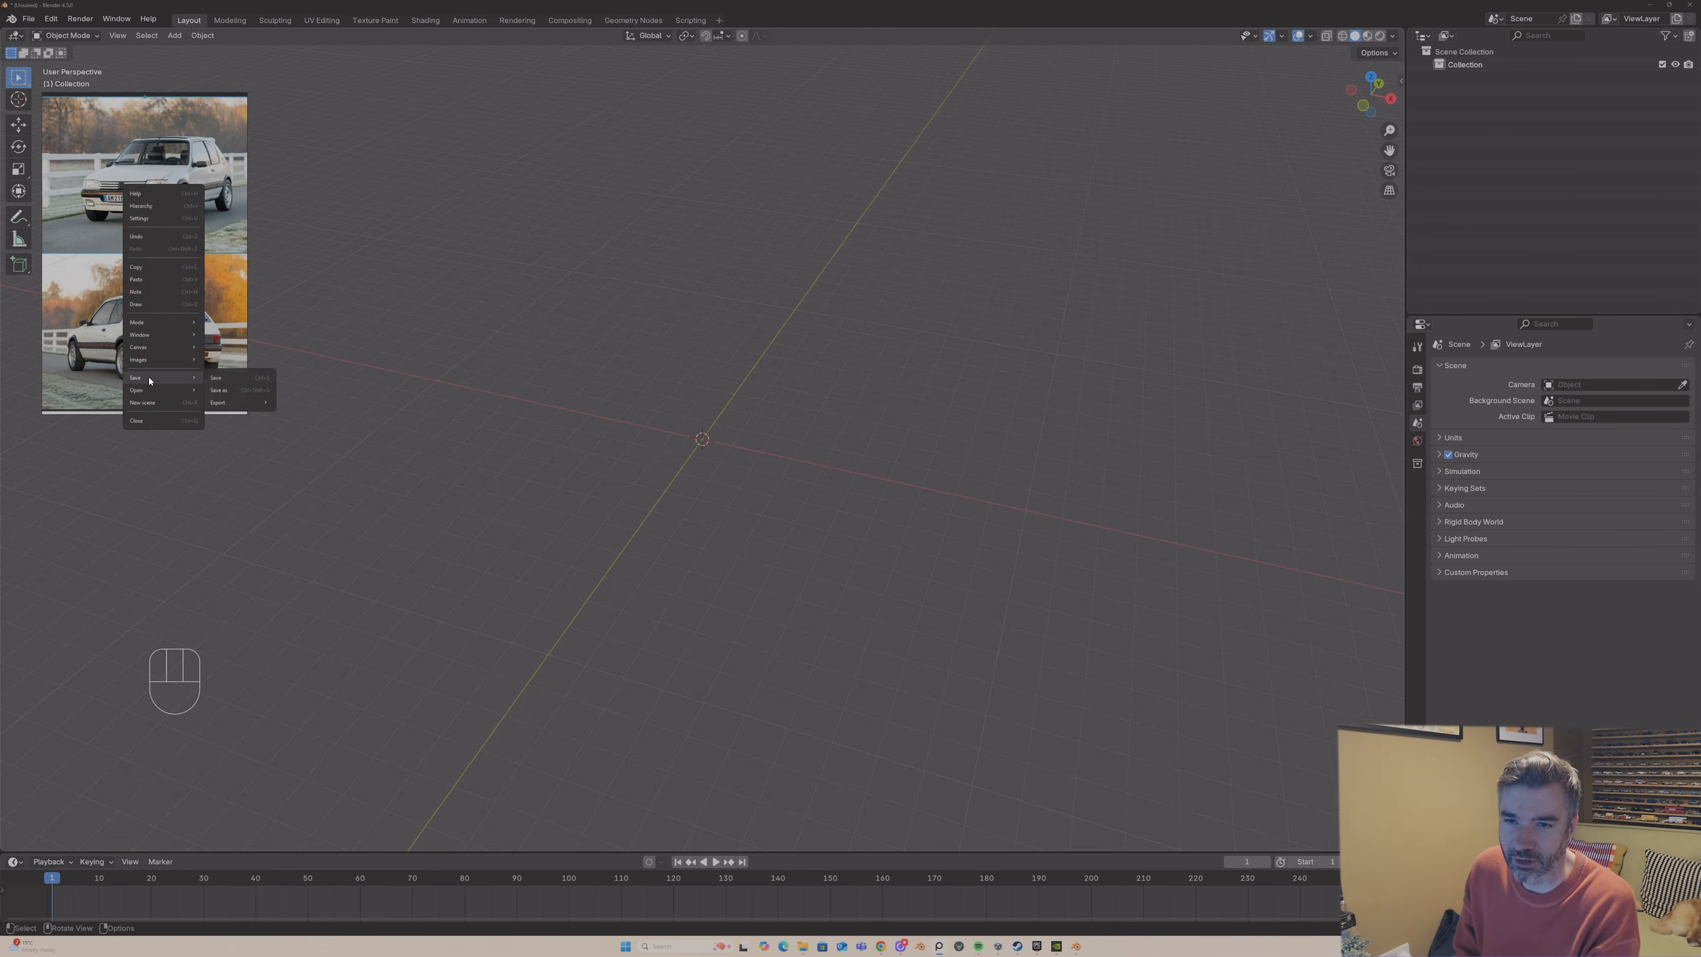
pyautogui.click(238, 379)
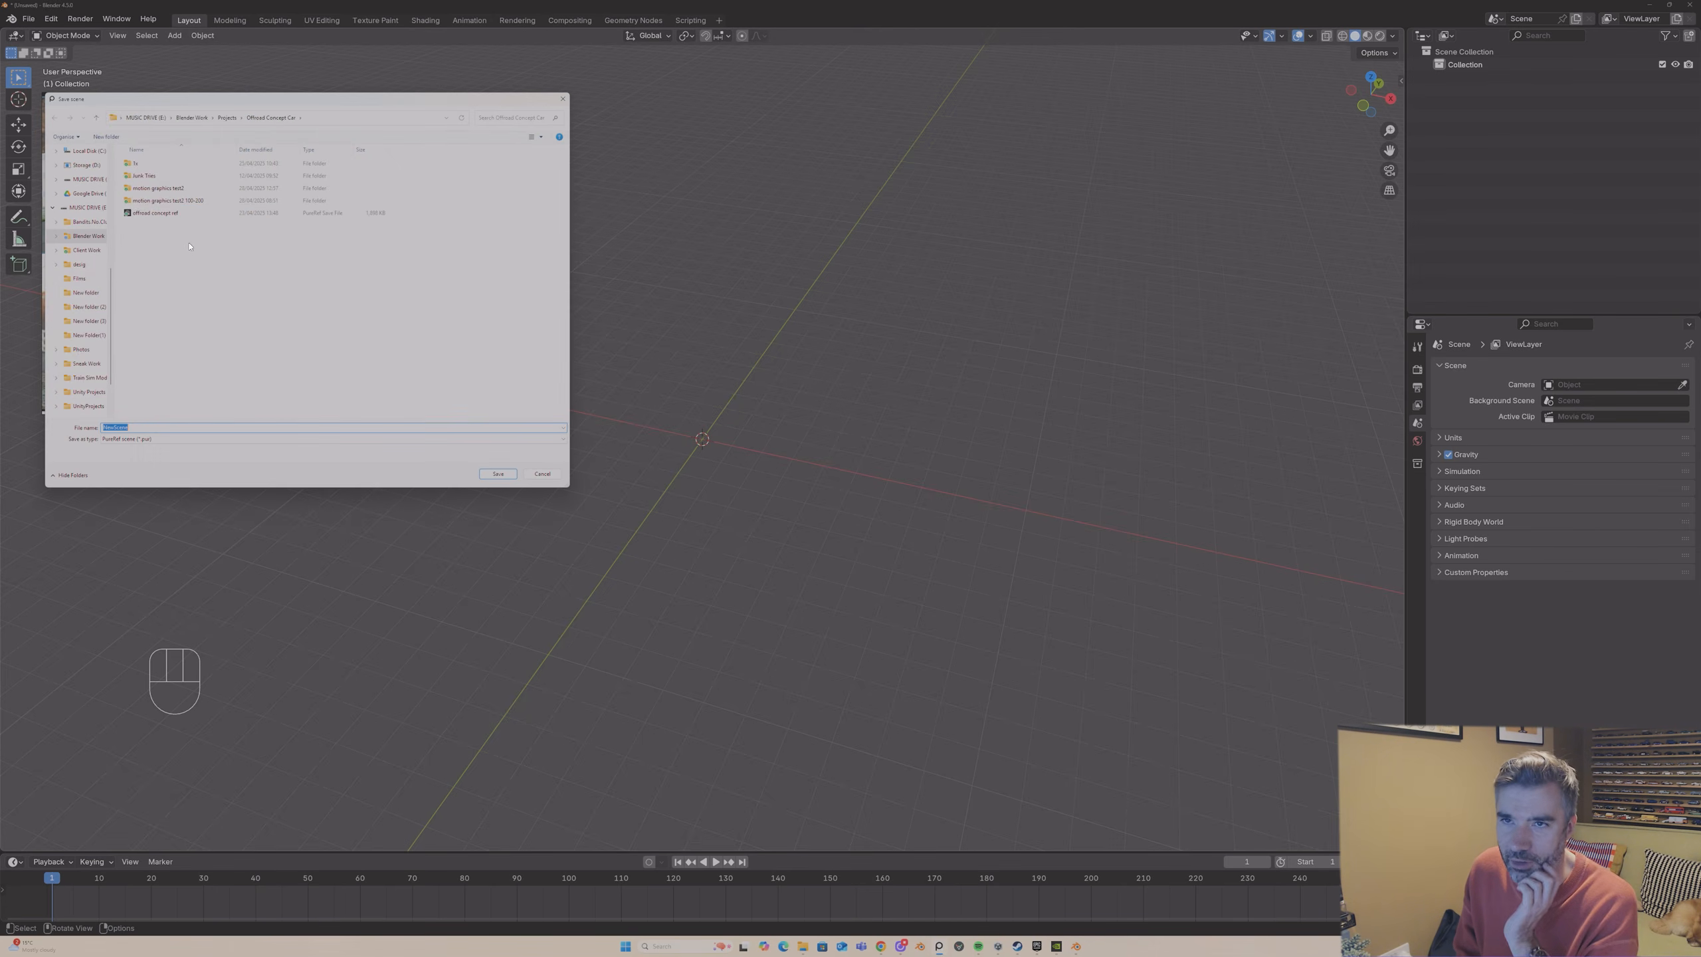
pyautogui.click(227, 117)
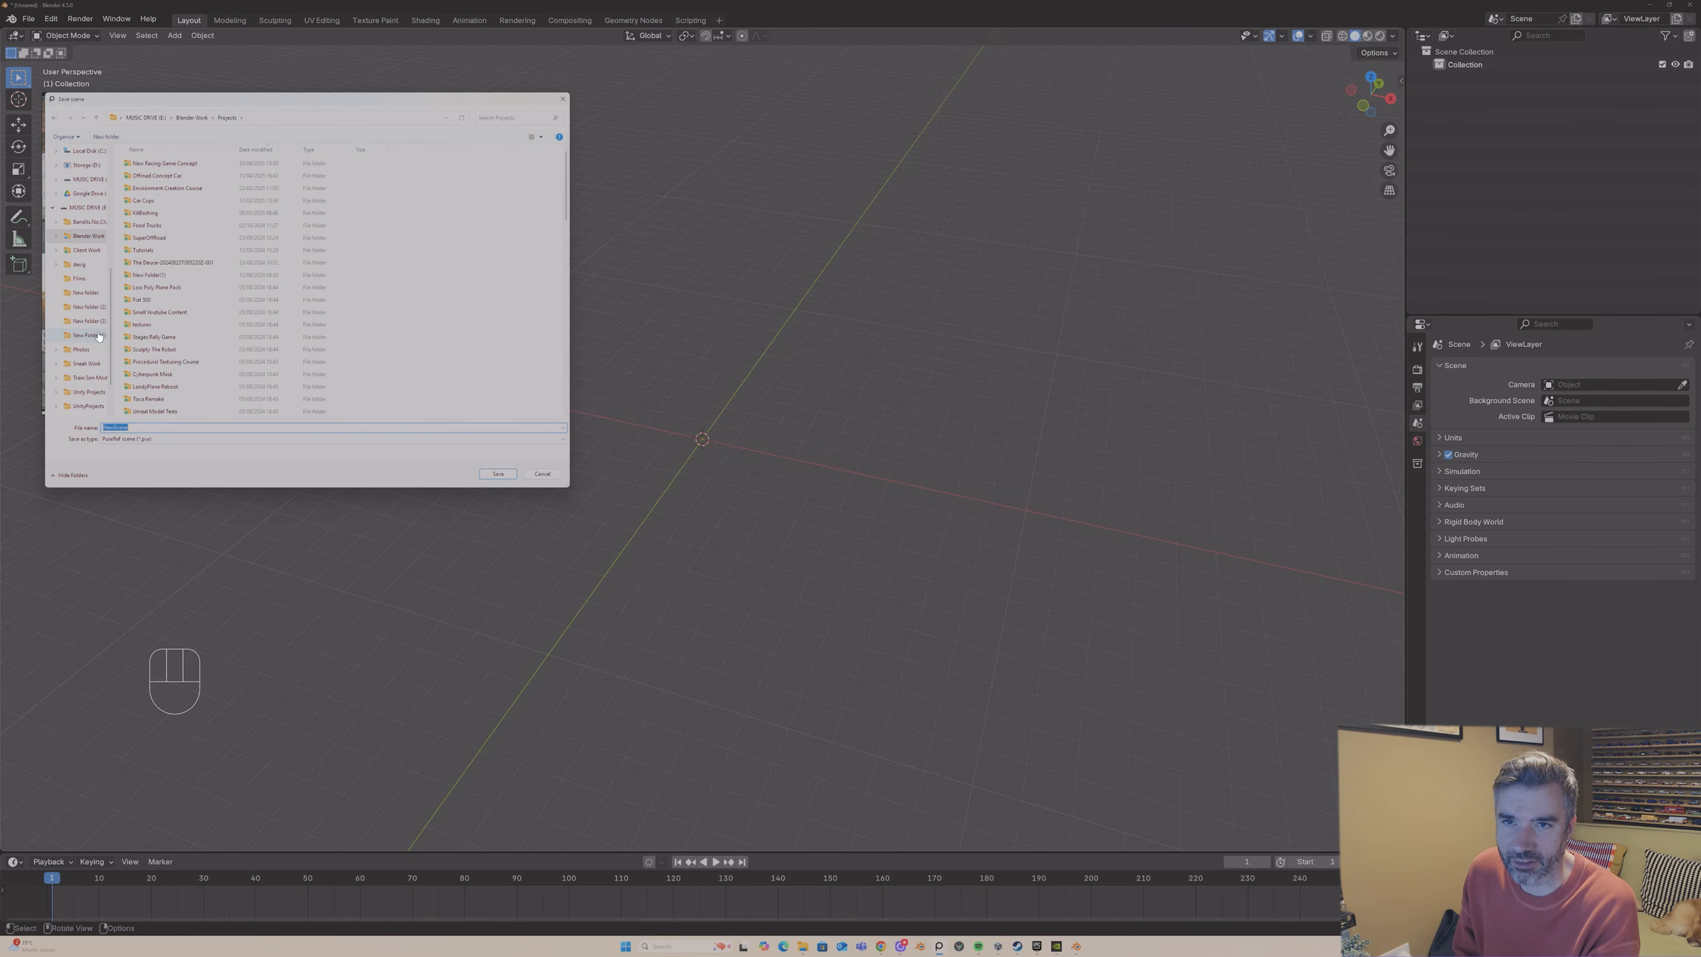
pyautogui.scroll(5, 101, 332)
pyautogui.scroll(-7, 144, 292)
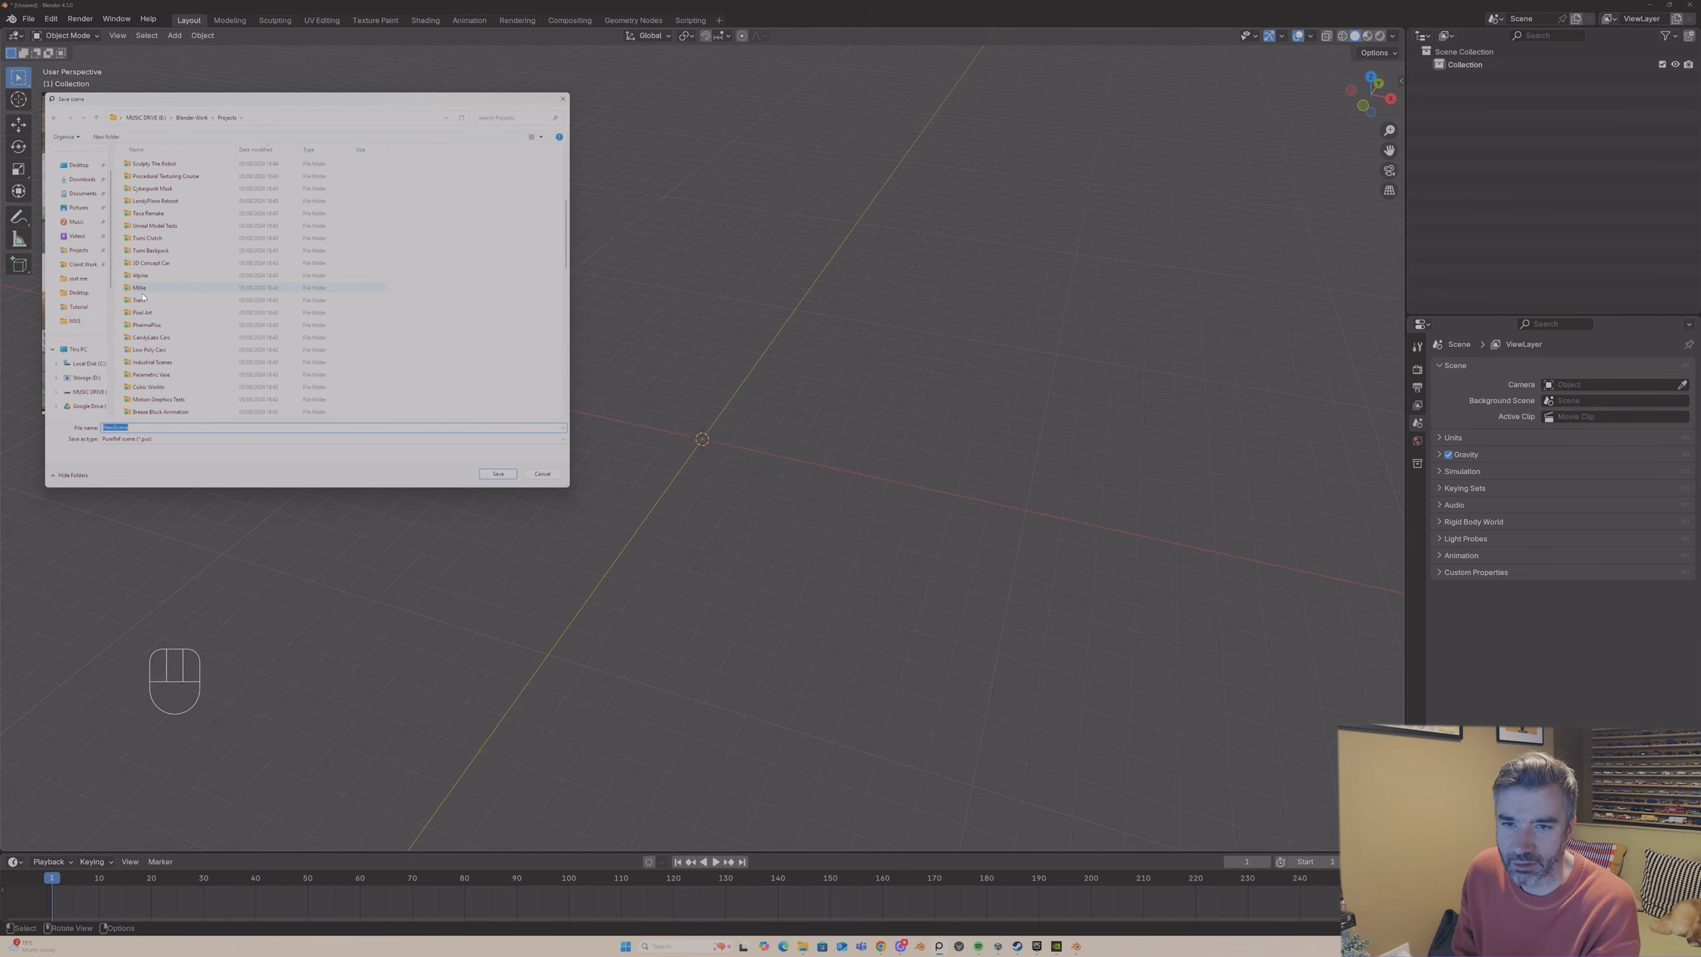
pyautogui.scroll(-1, 111, 356)
pyautogui.click(79, 264)
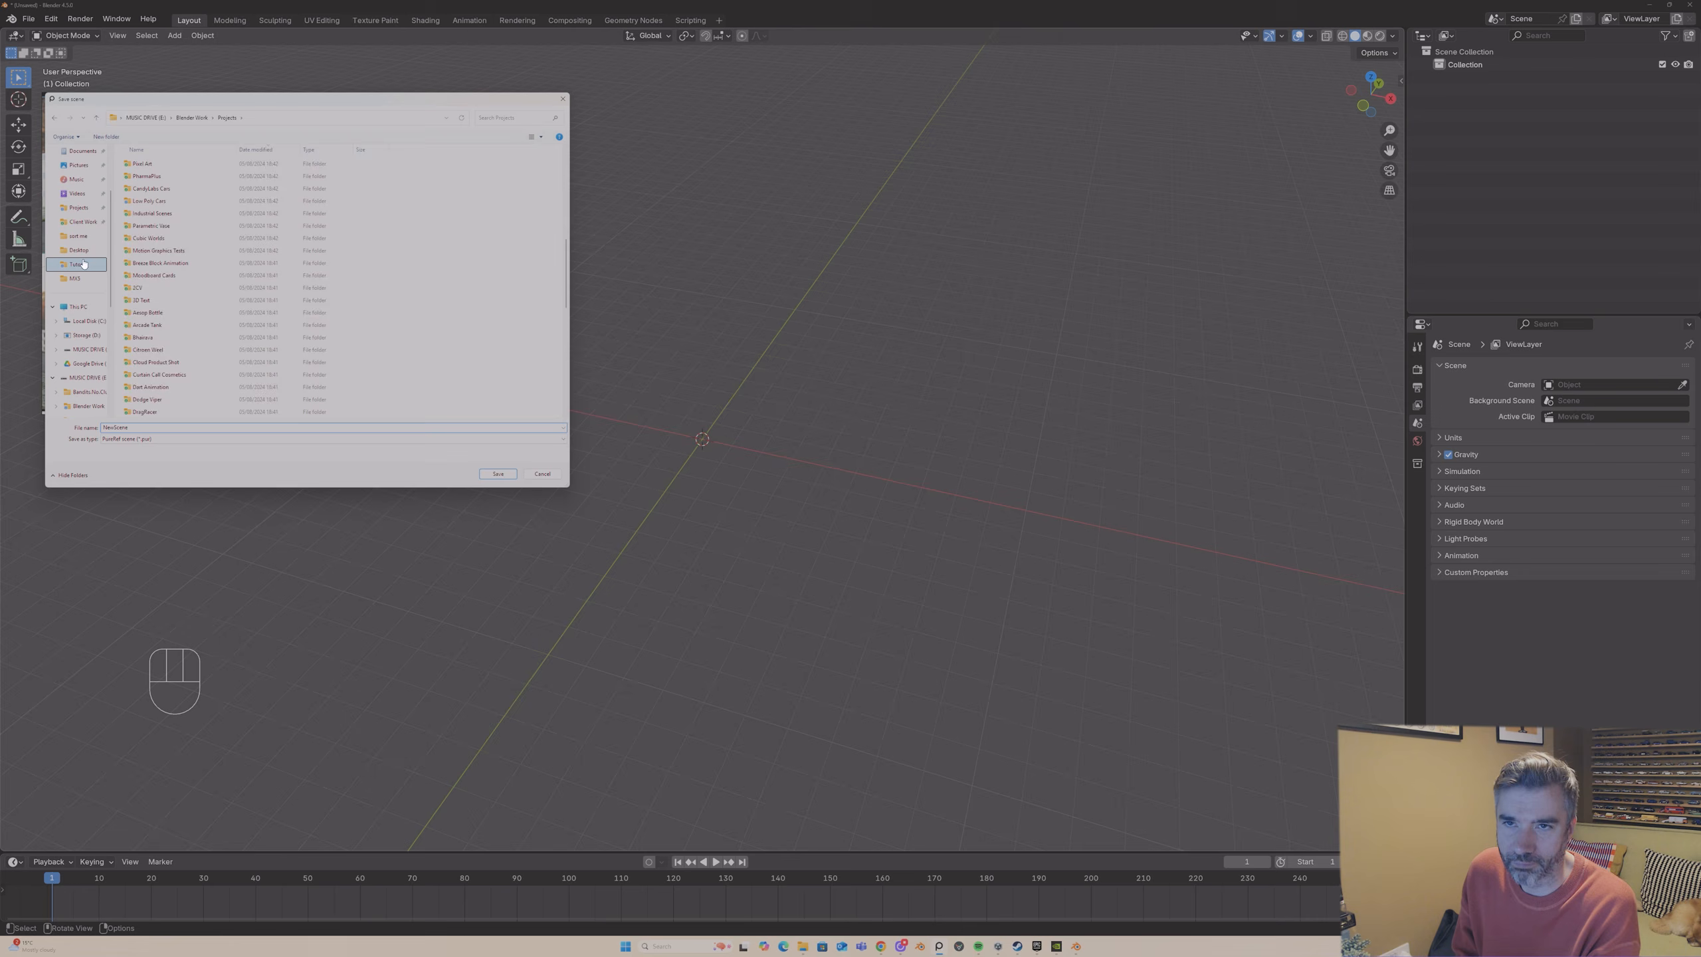
pyautogui.click(186, 428)
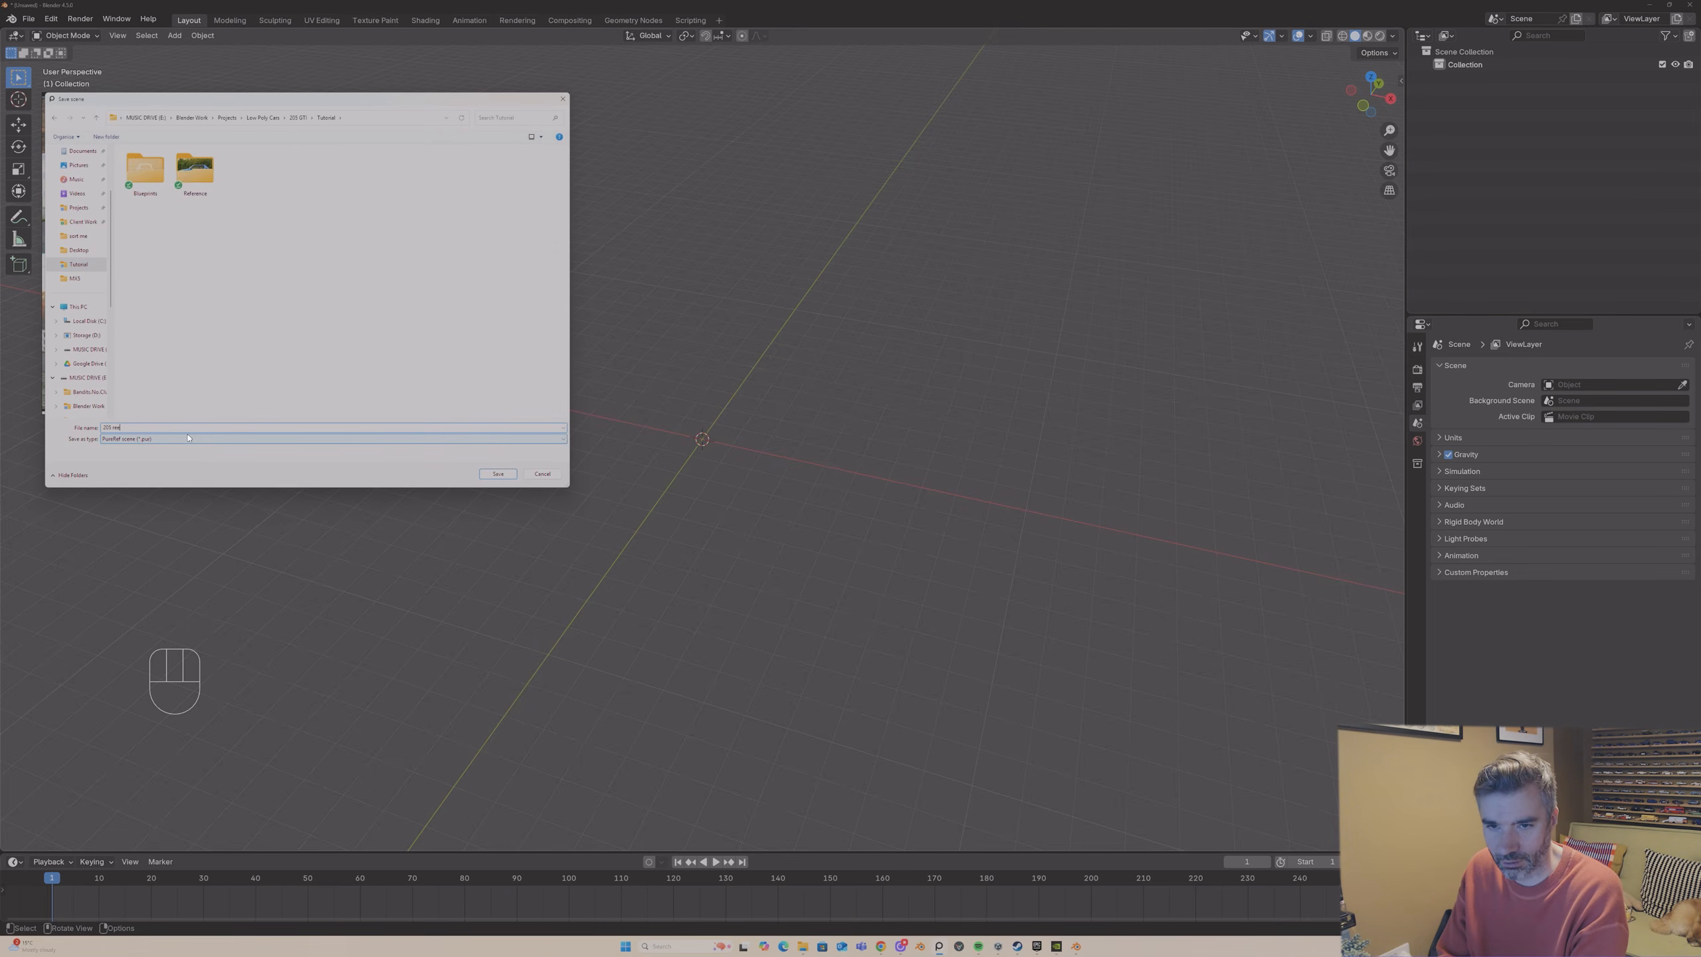
pyautogui.write('205 referen')
pyautogui.press('Return')
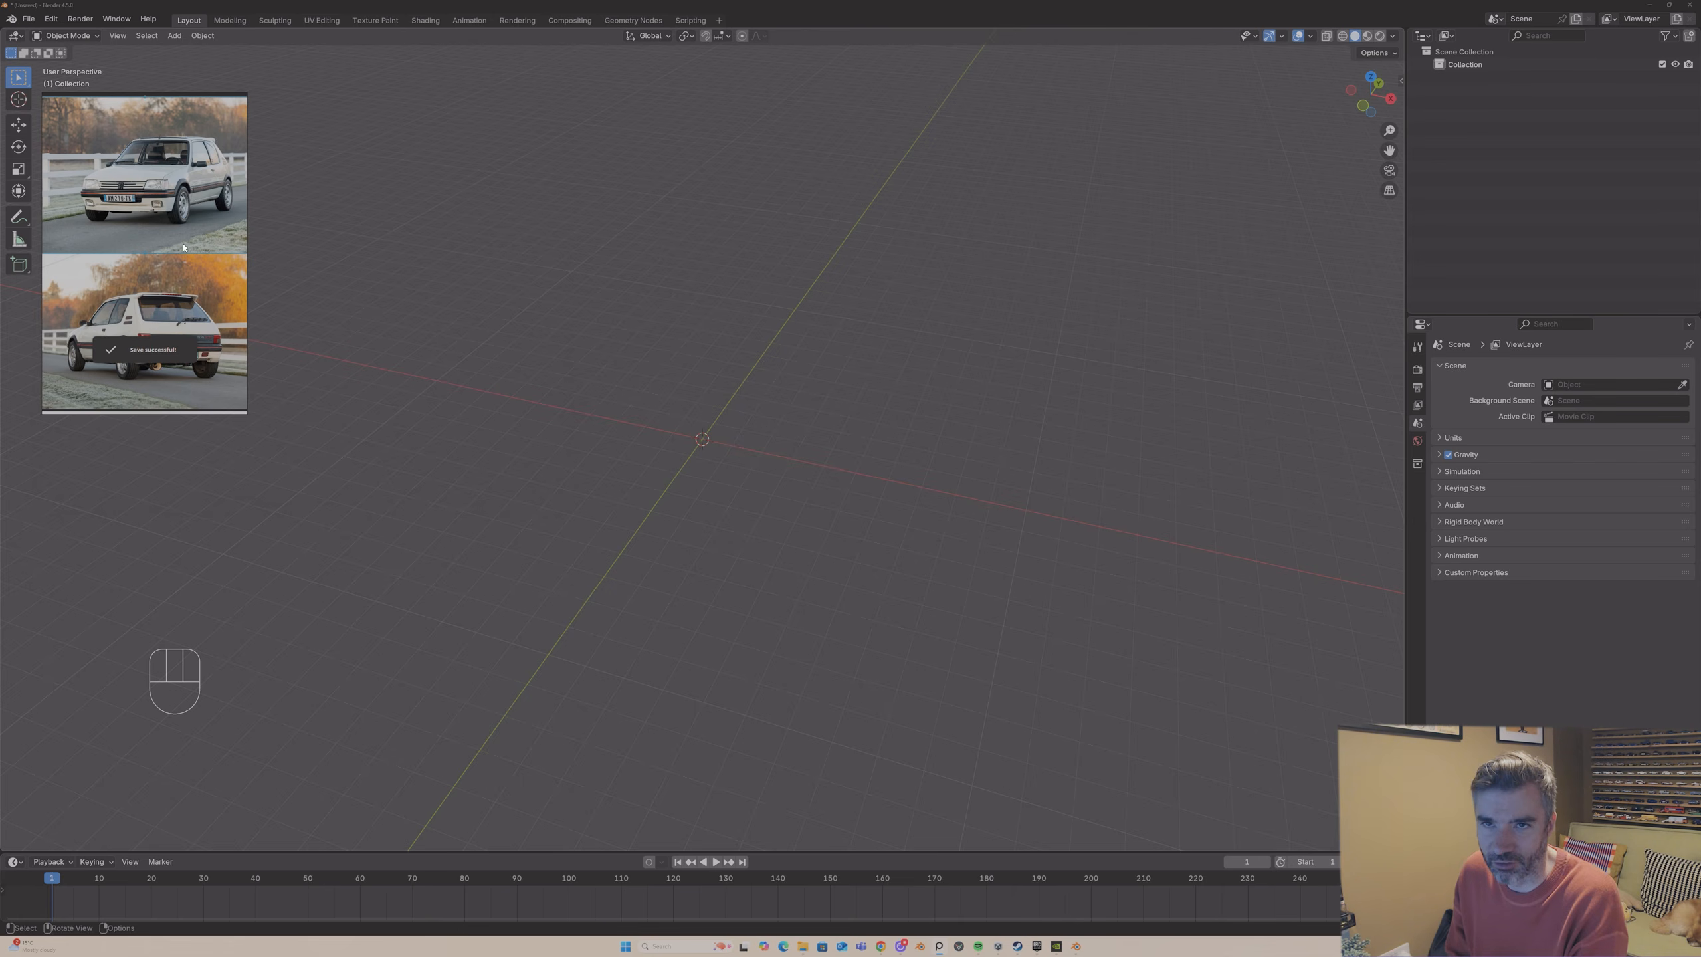
pyautogui.moveTo(168, 219); pyautogui.dragTo(169, 206, button='middle')
pyautogui.scroll(-2, 171, 209)
pyautogui.scroll(1, 169, 211)
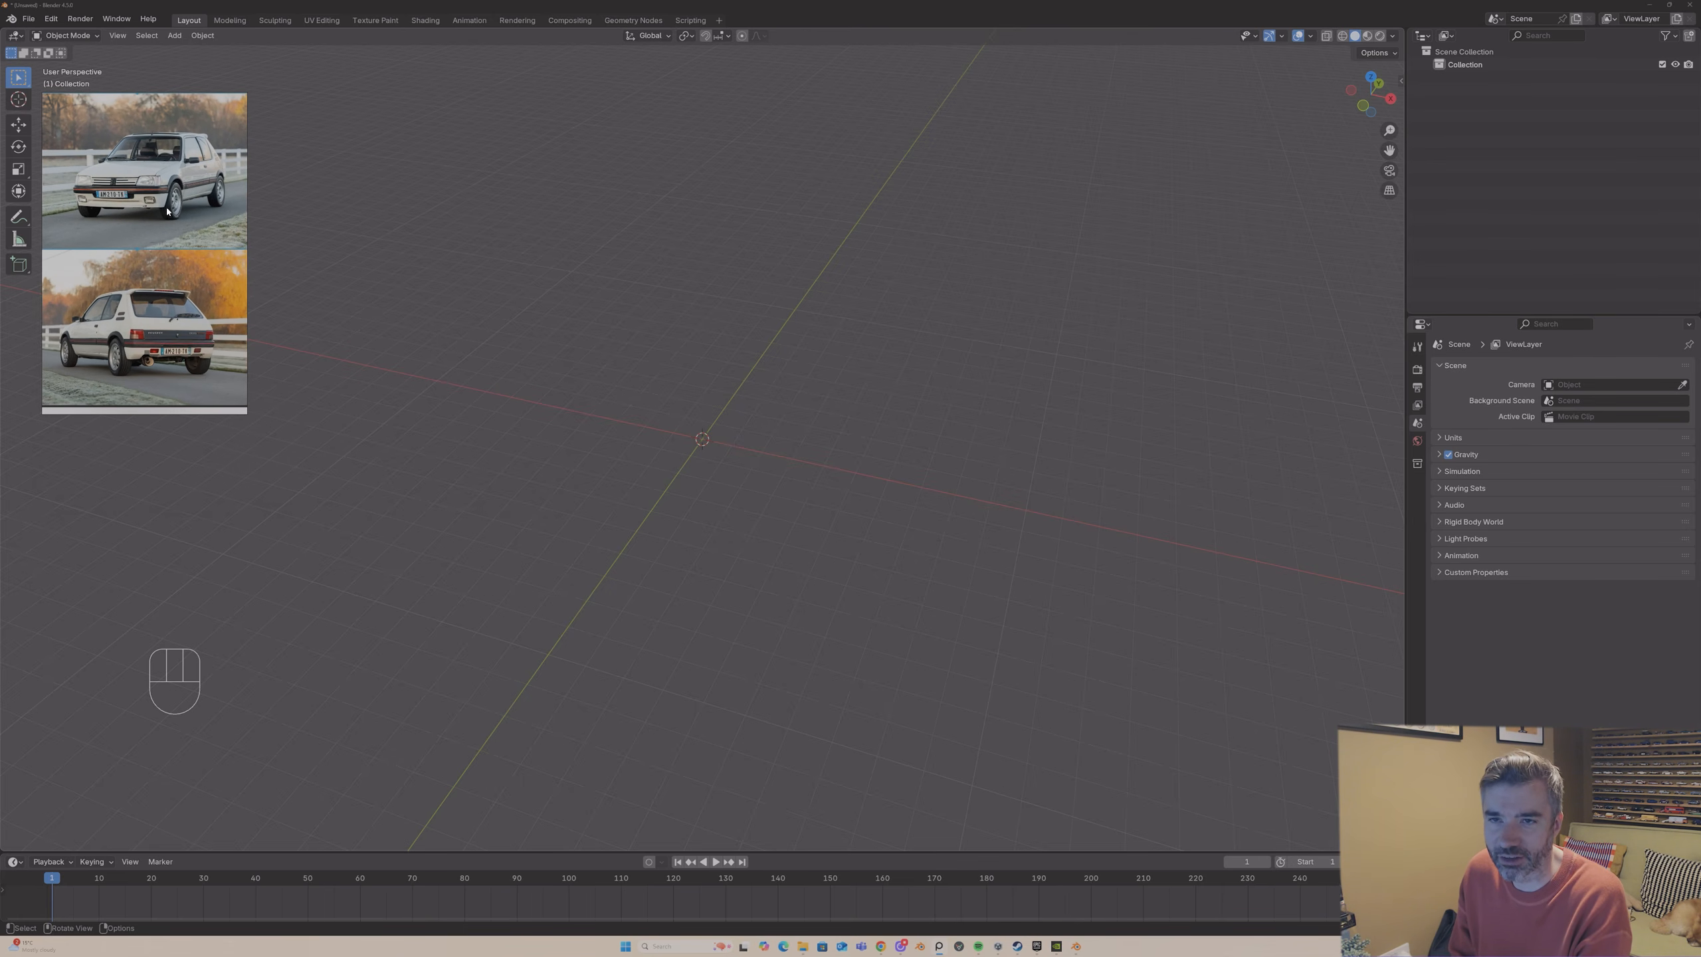
pyautogui.moveTo(654, 428); pyautogui.dragTo(690, 315, button='middle')
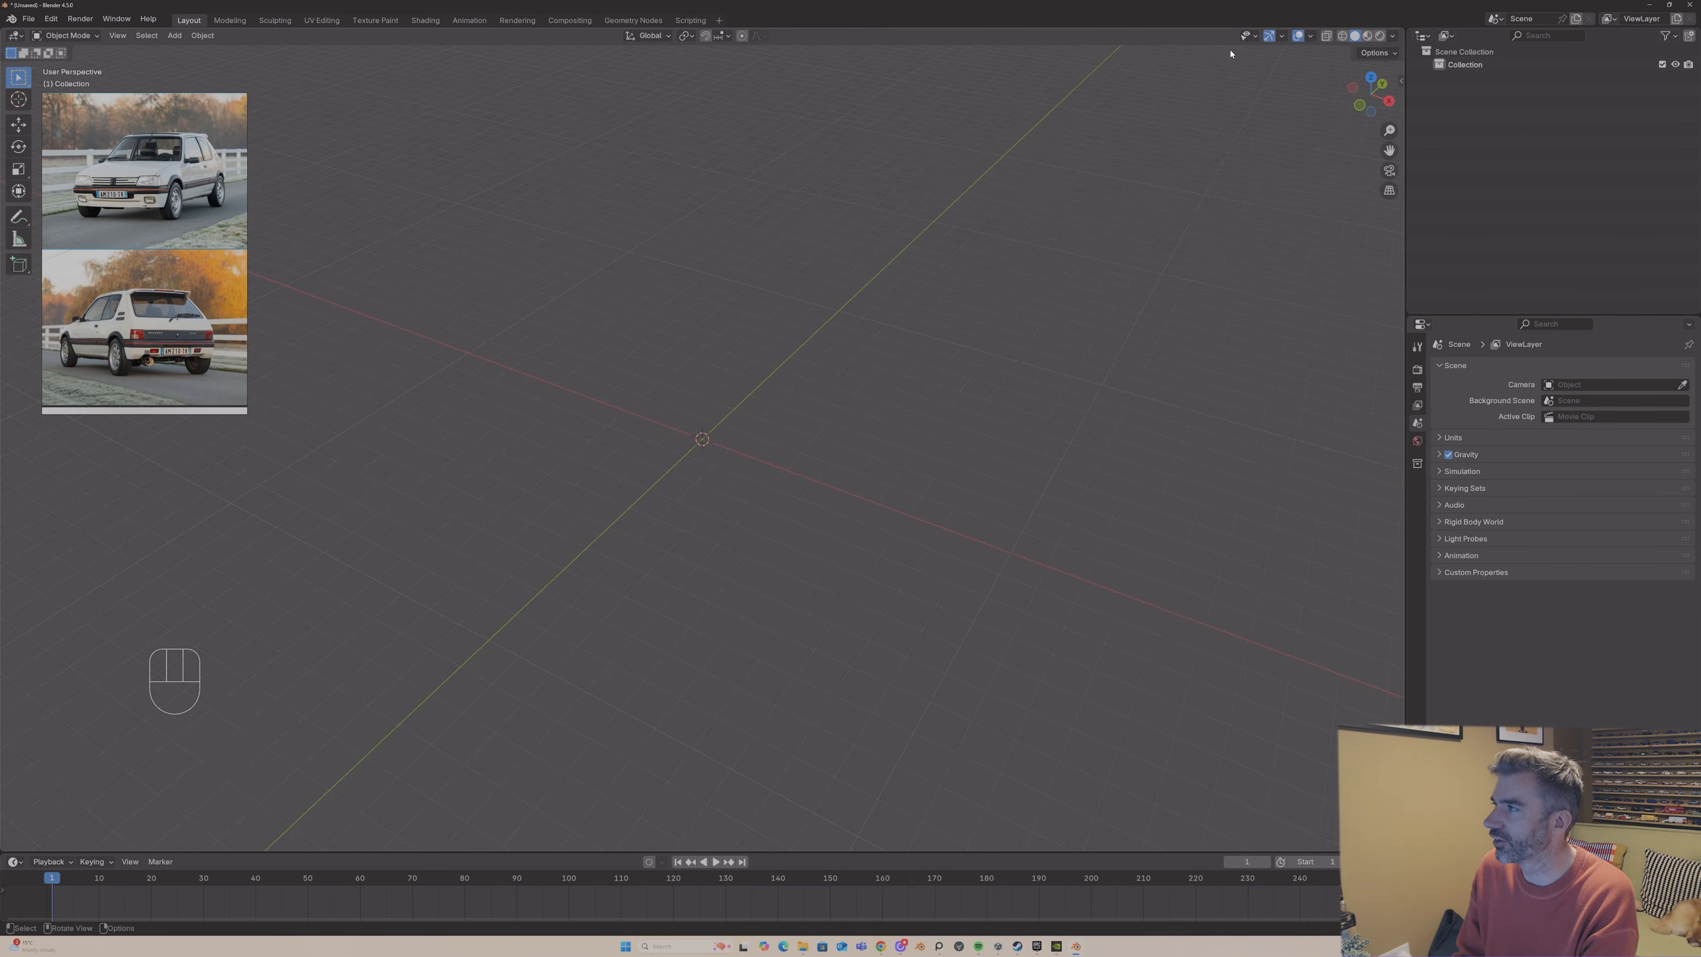
# - In top view, add 205 blueprint top.png from the Tutorial project's Blueprints folder as a reference image, choosing it from thumbnails
pyautogui.click(1371, 78)
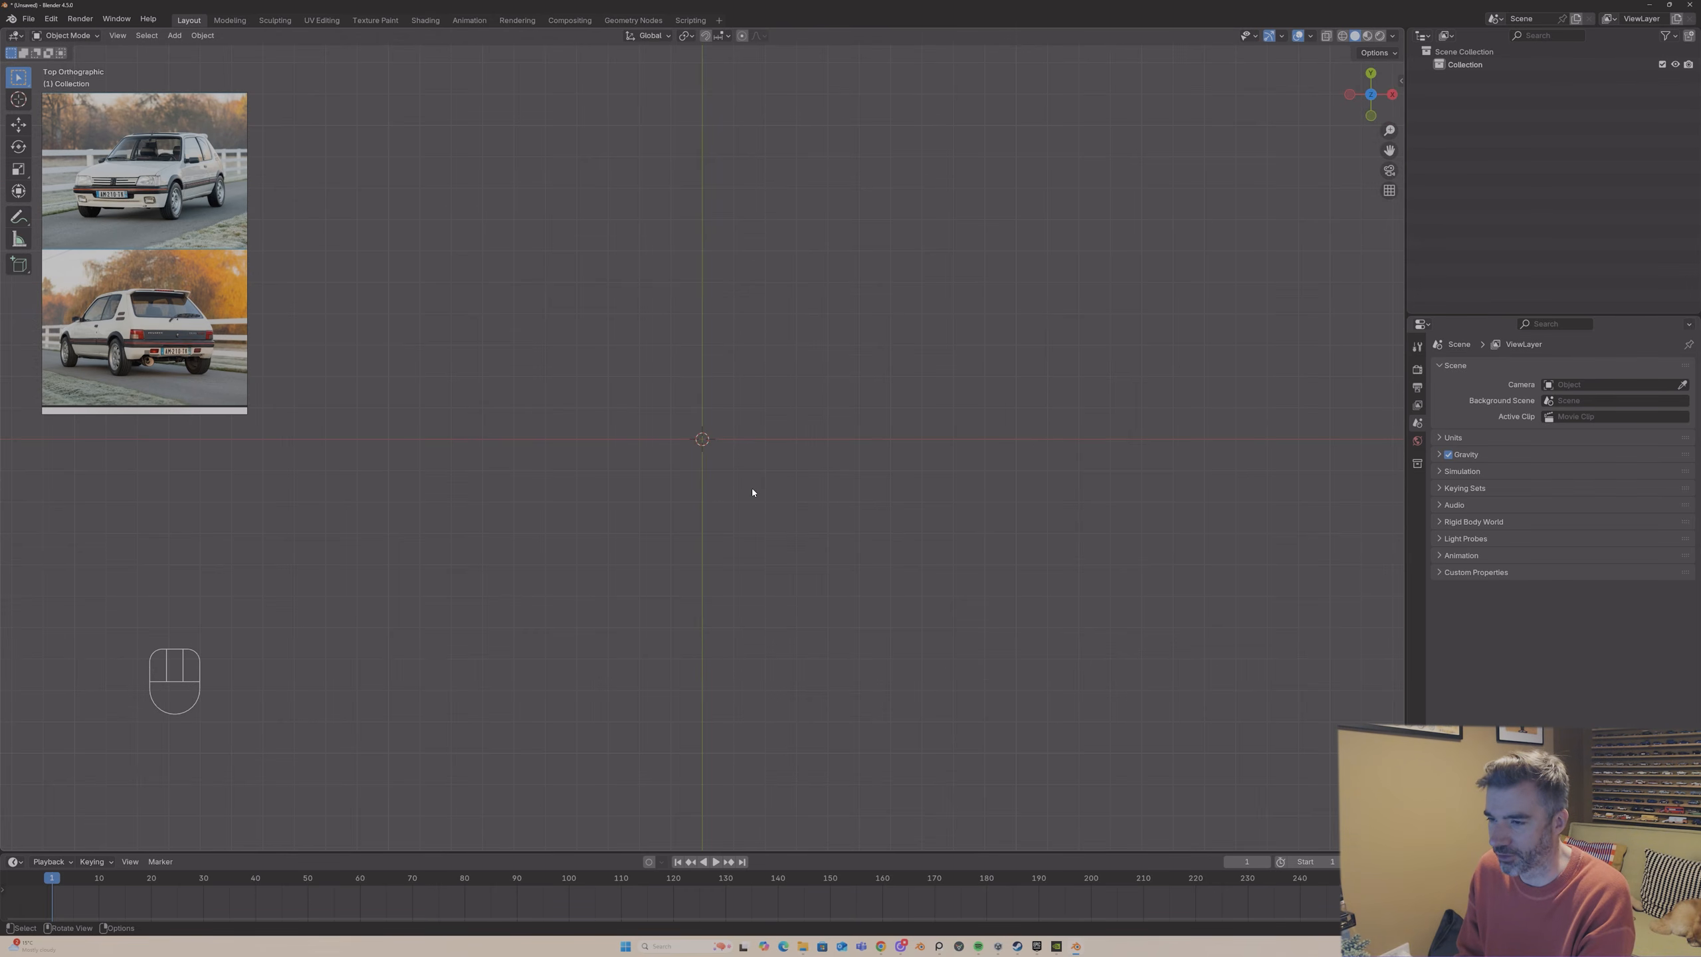
pyautogui.hotkey('shift', 'a')
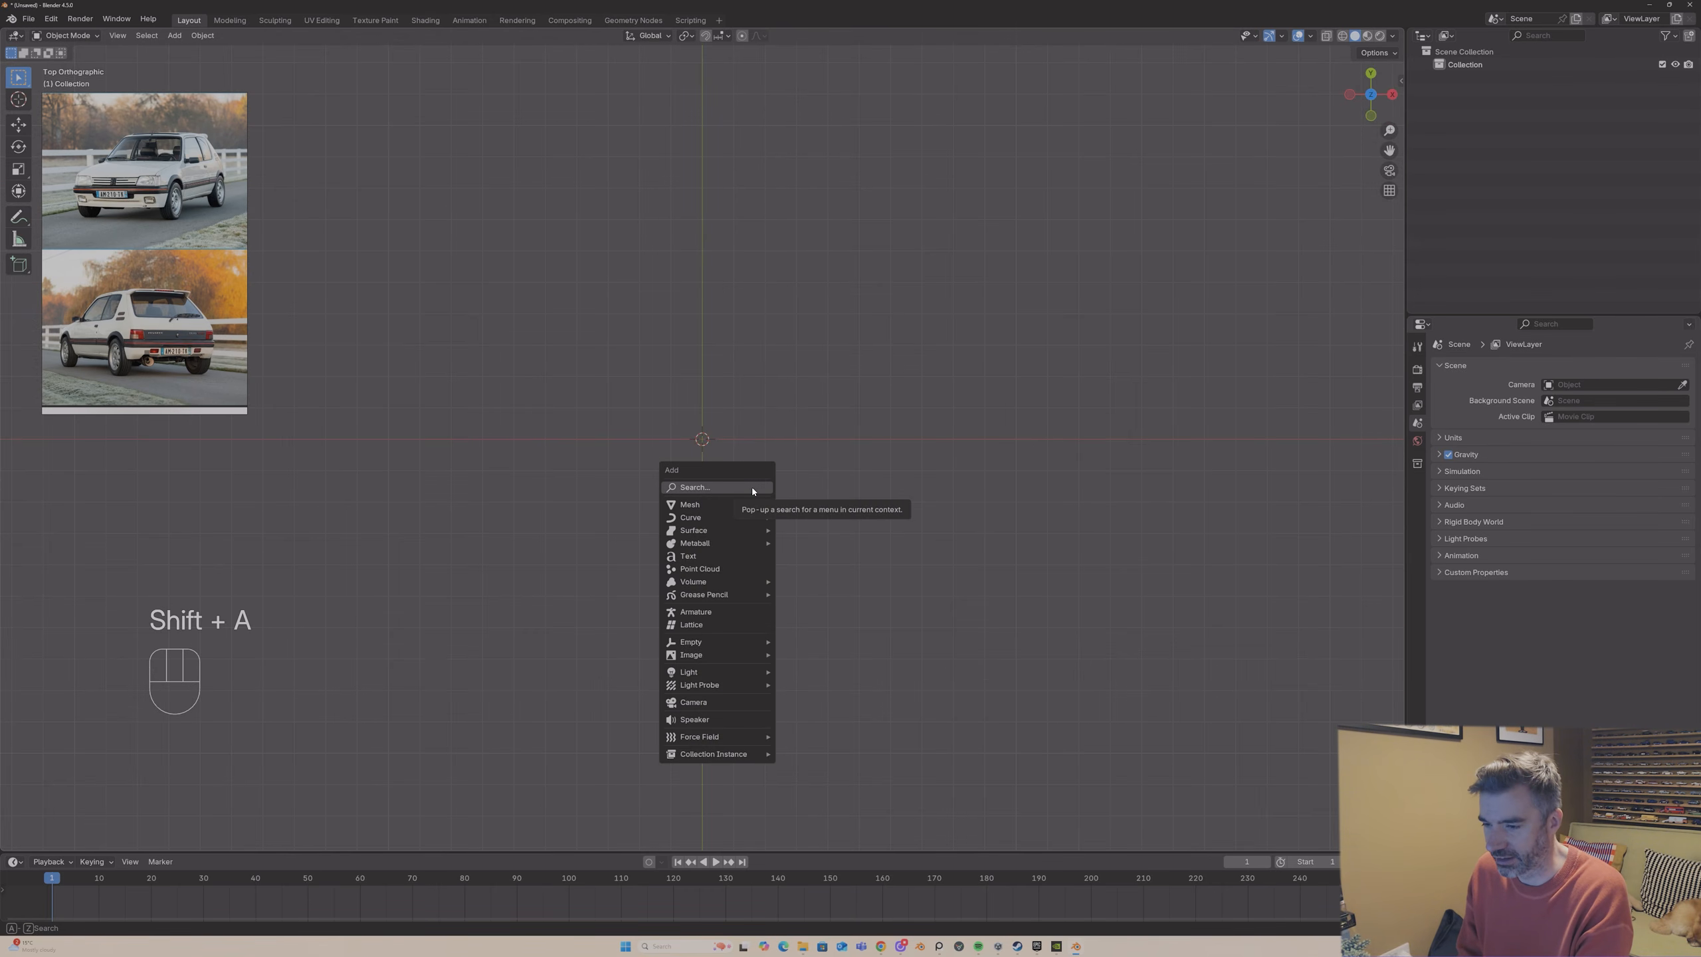
pyautogui.moveTo(707, 659)
pyautogui.click(835, 655)
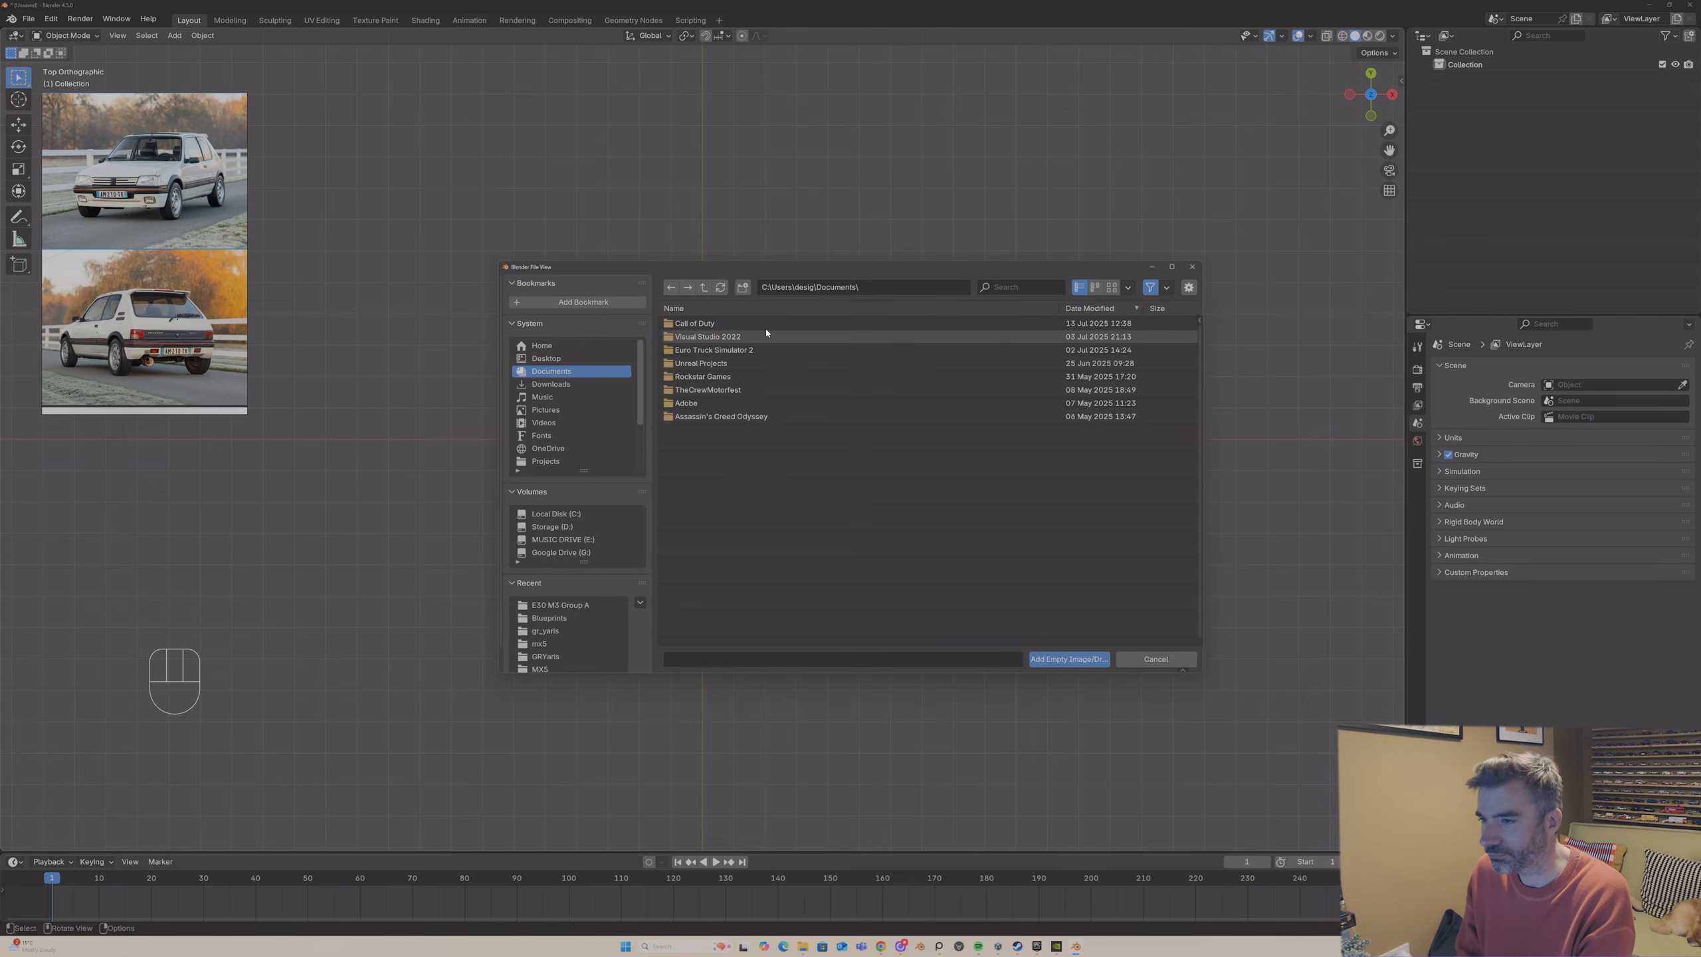
pyautogui.scroll(-5, 552, 470)
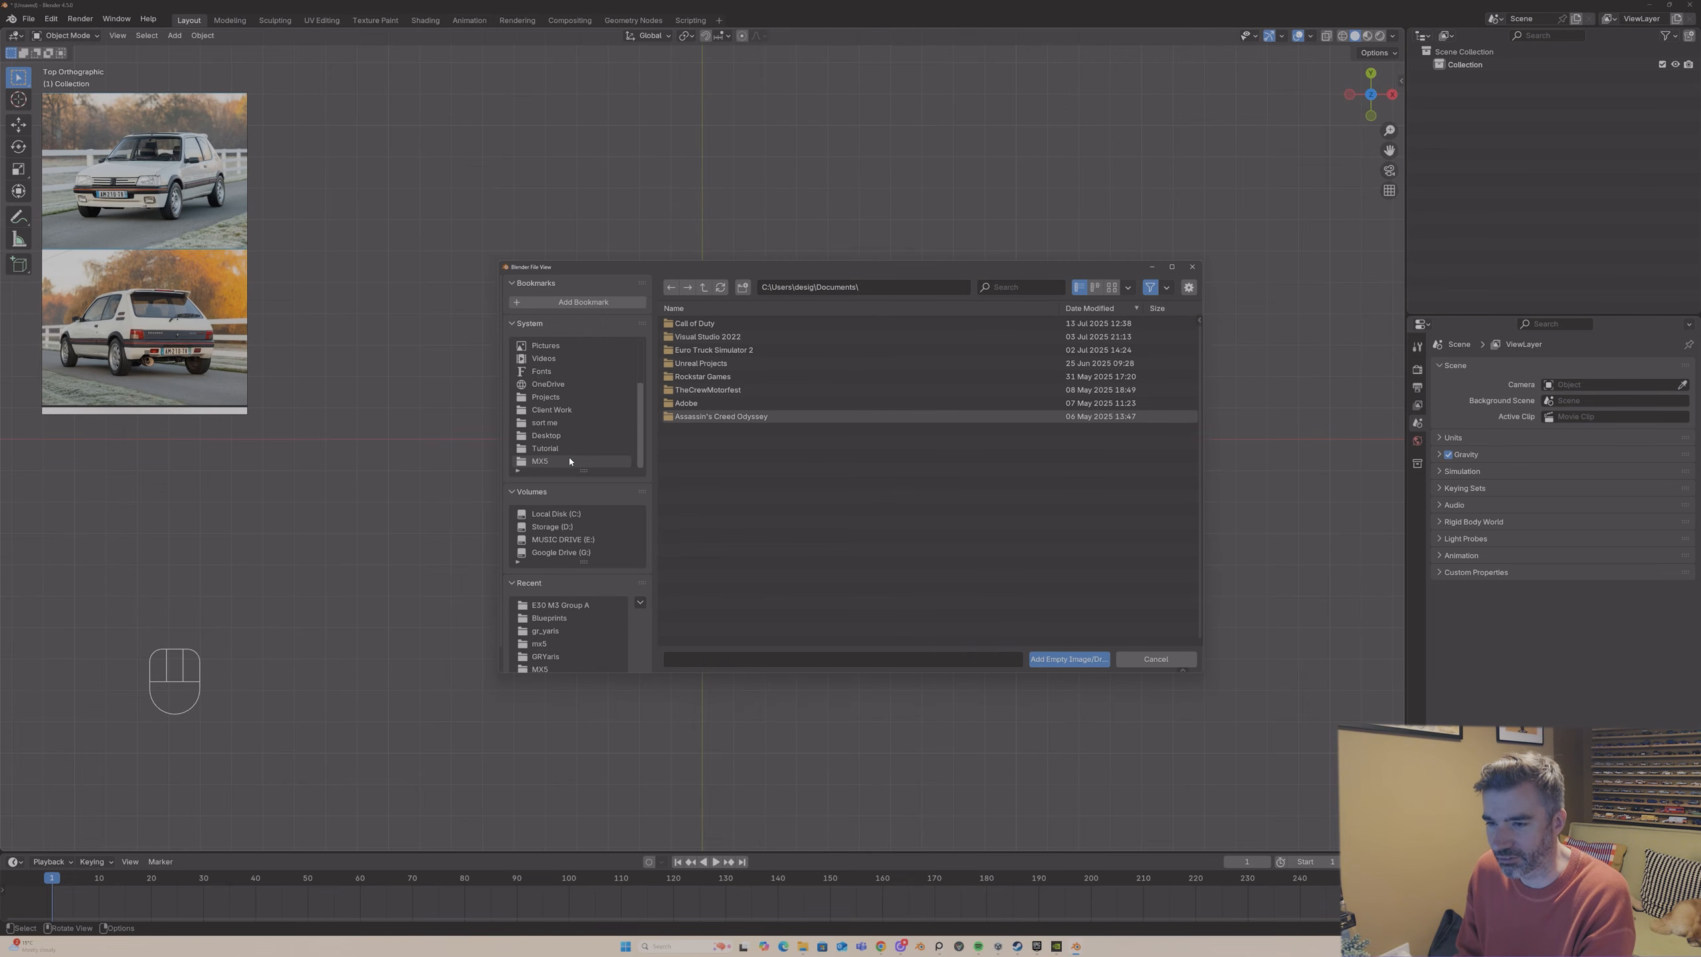
pyautogui.click(546, 448)
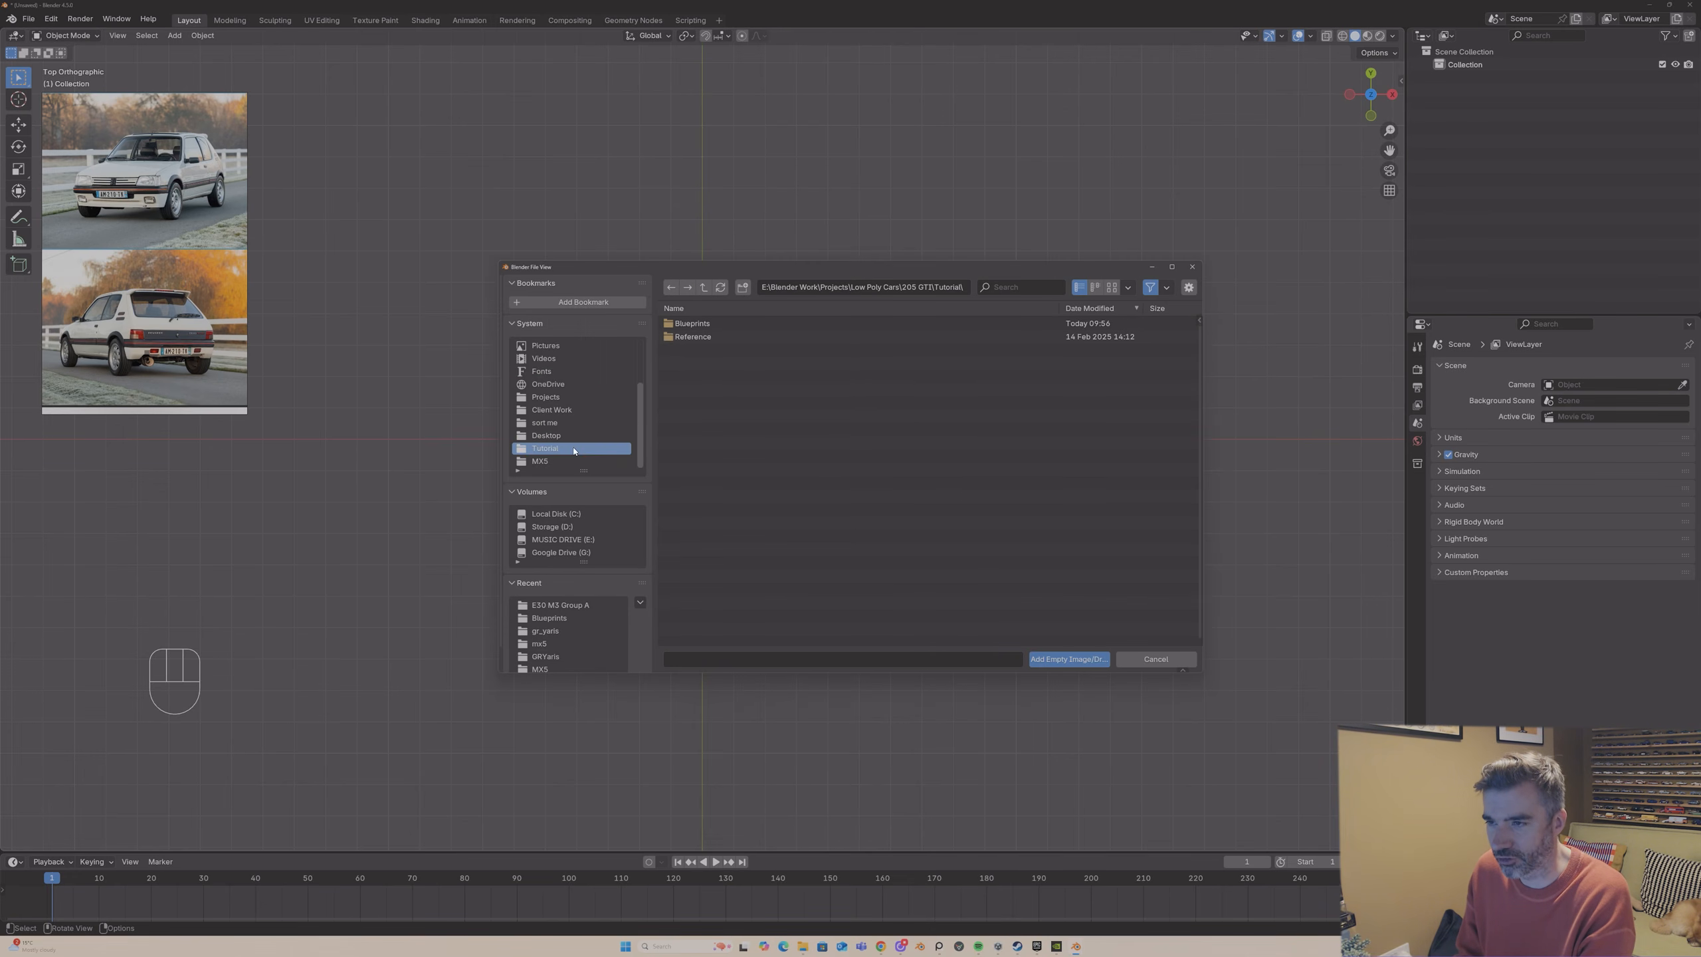
pyautogui.doubleClick(717, 322)
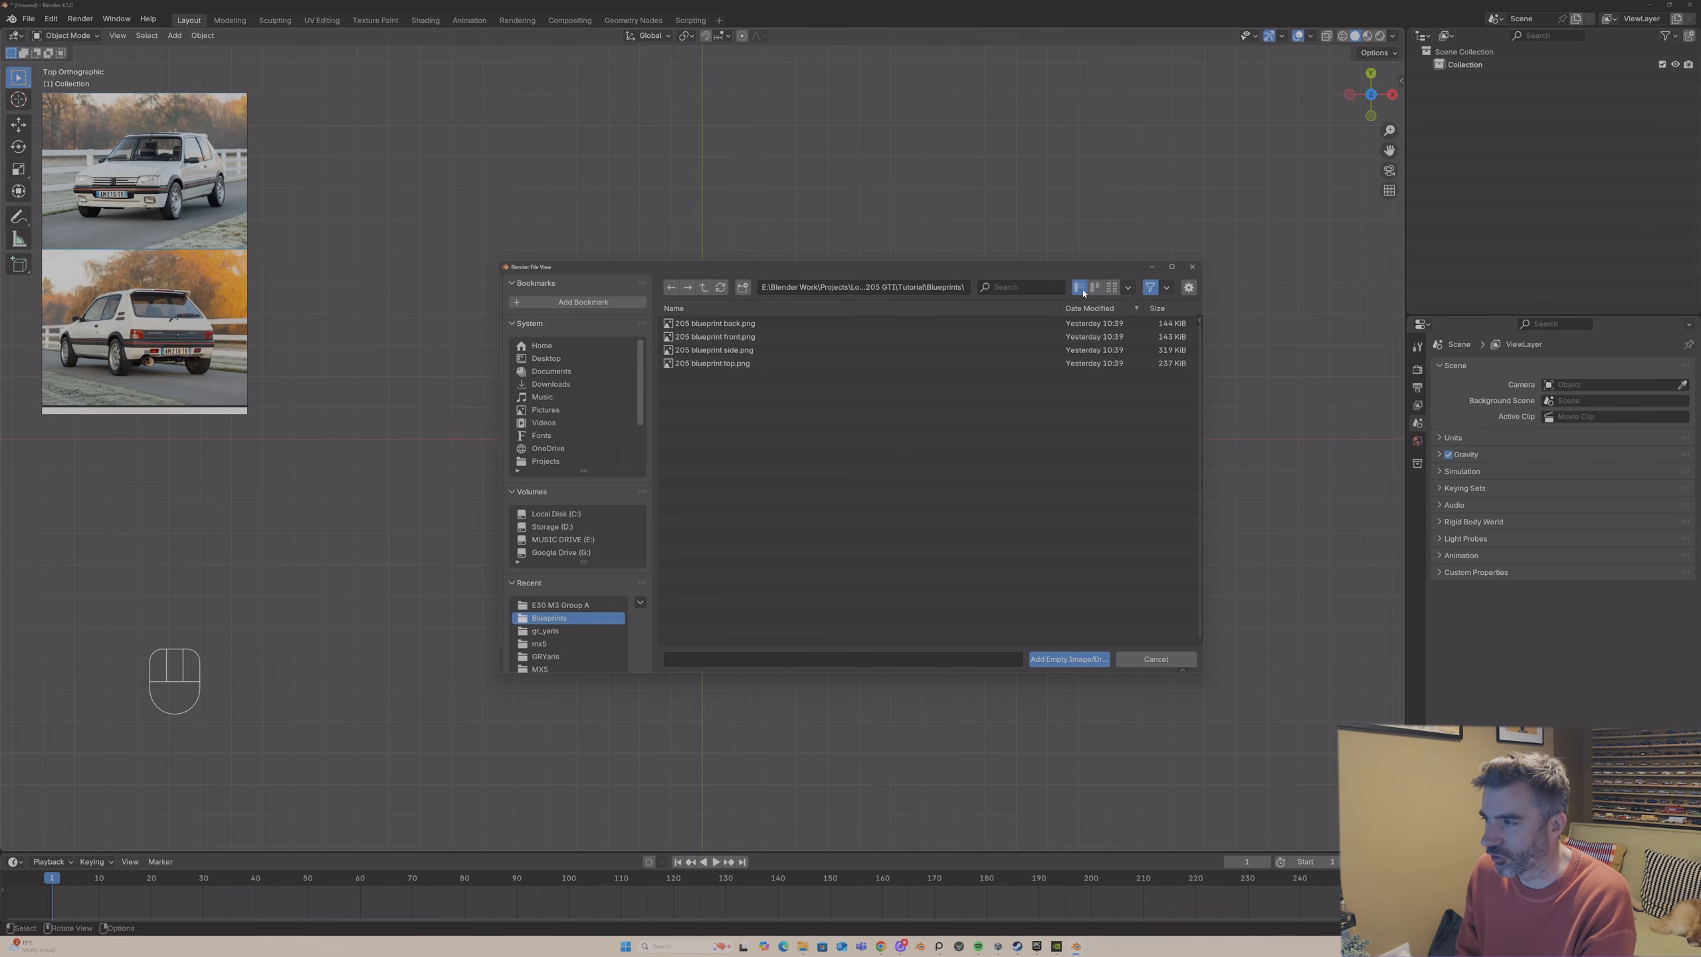
pyautogui.click(1111, 288)
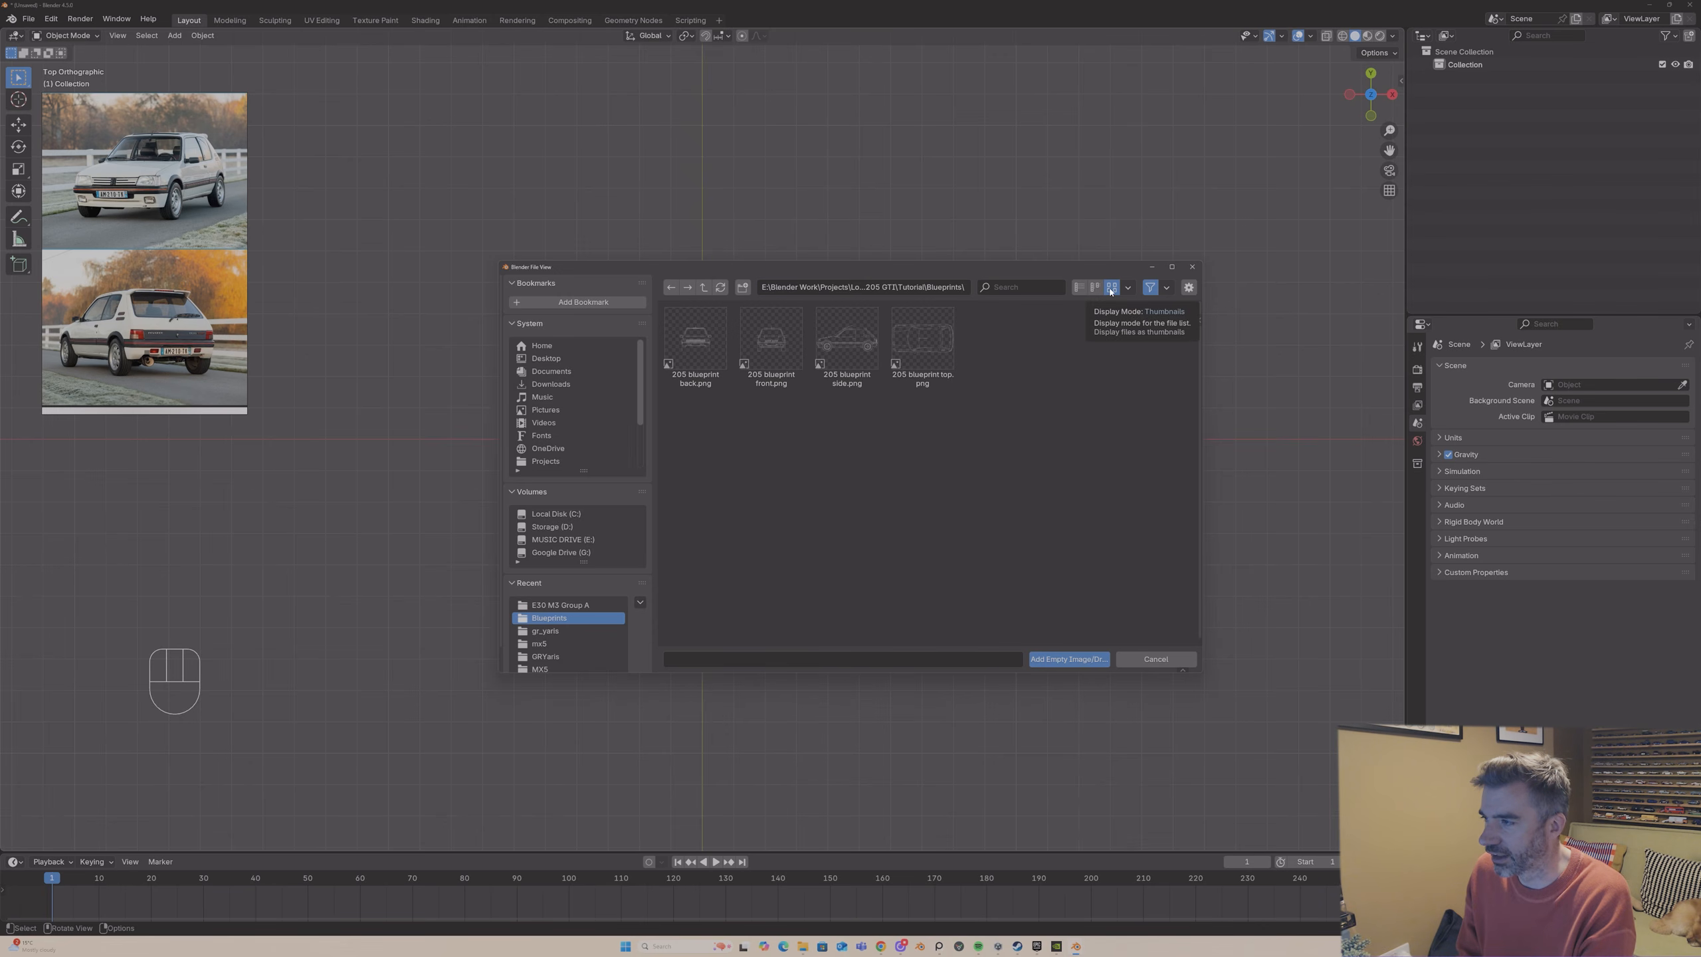
pyautogui.doubleClick(914, 354)
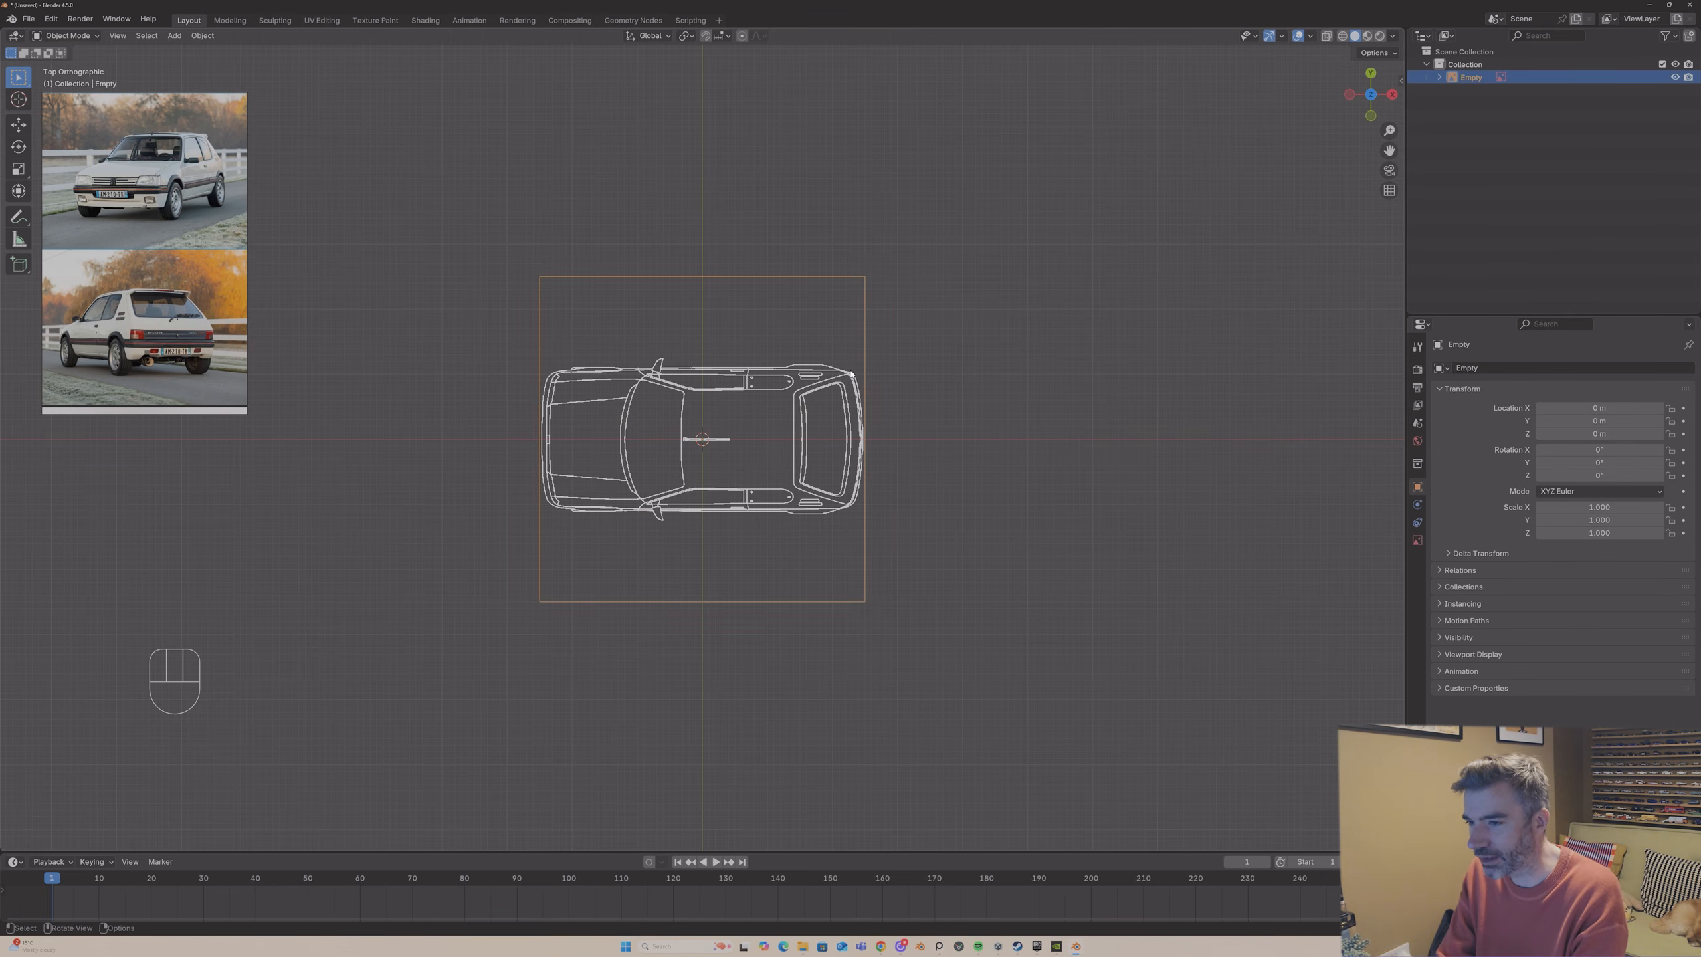
# - Rotate the top blueprint image 90 degrees about the Z axis
pyautogui.write('rz')
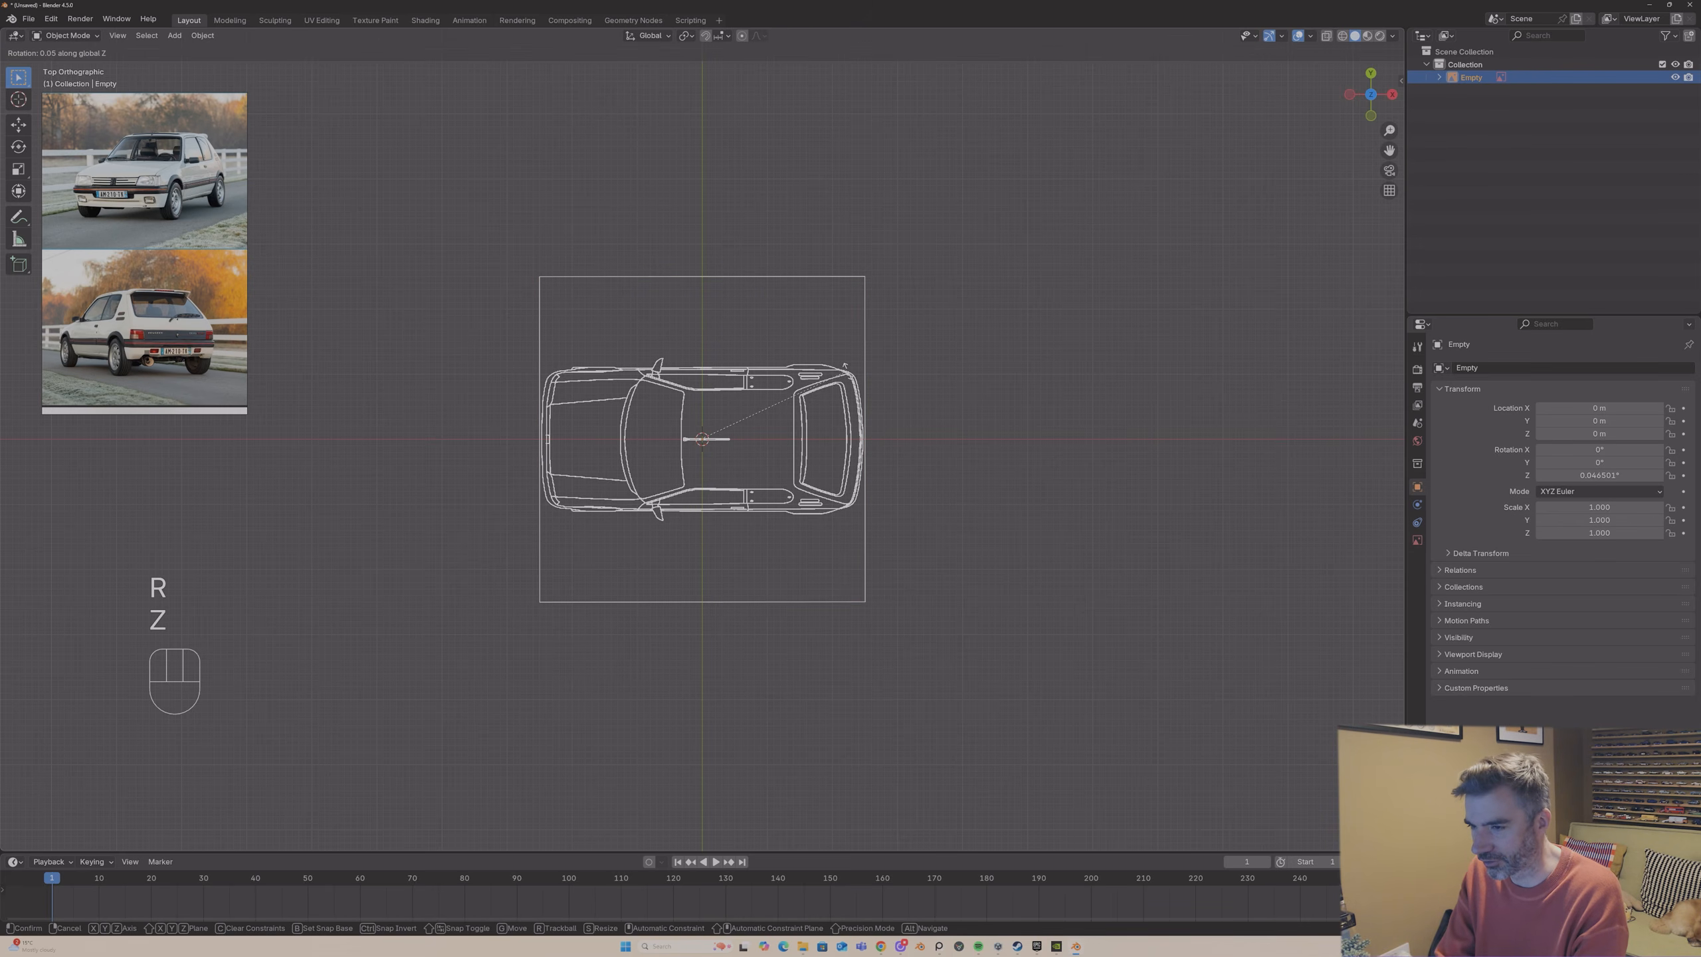
pyautogui.write('90')
pyautogui.press('Return')
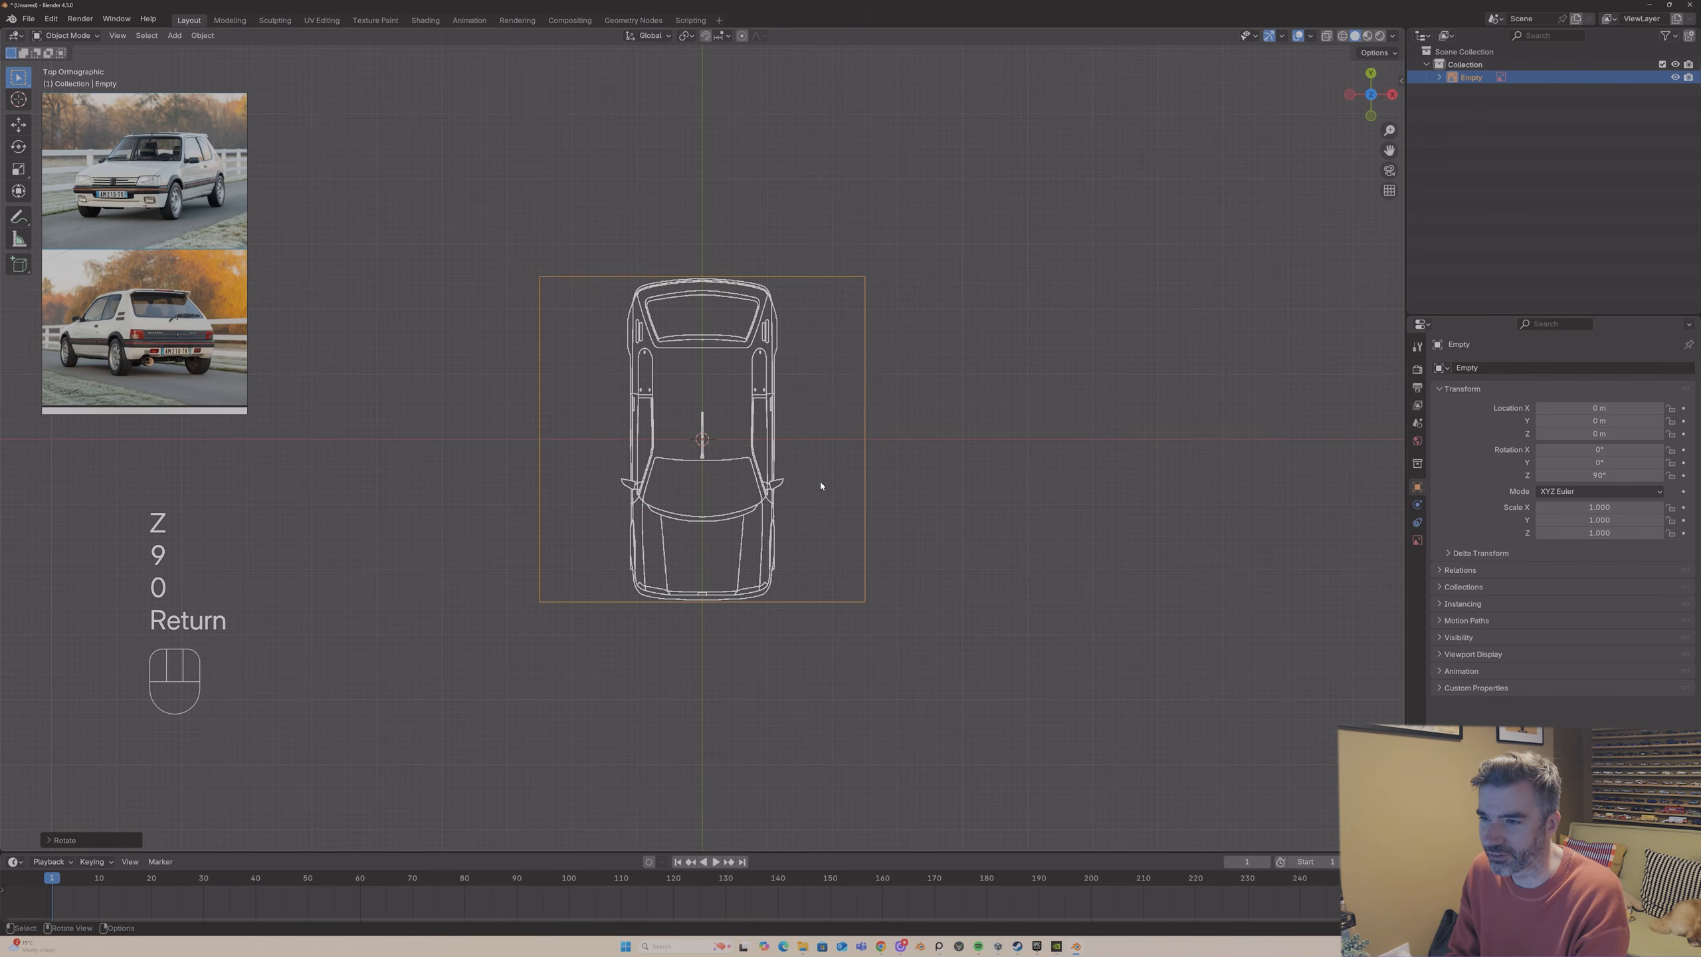
# - Move the top blueprint image straight down along the Z axis by about 2.9 m, well below the origin
pyautogui.moveTo(821, 485); pyautogui.dragTo(728, 386, button='middle')
pyautogui.scroll(-1, 721, 385)
pyautogui.click(826, 355)
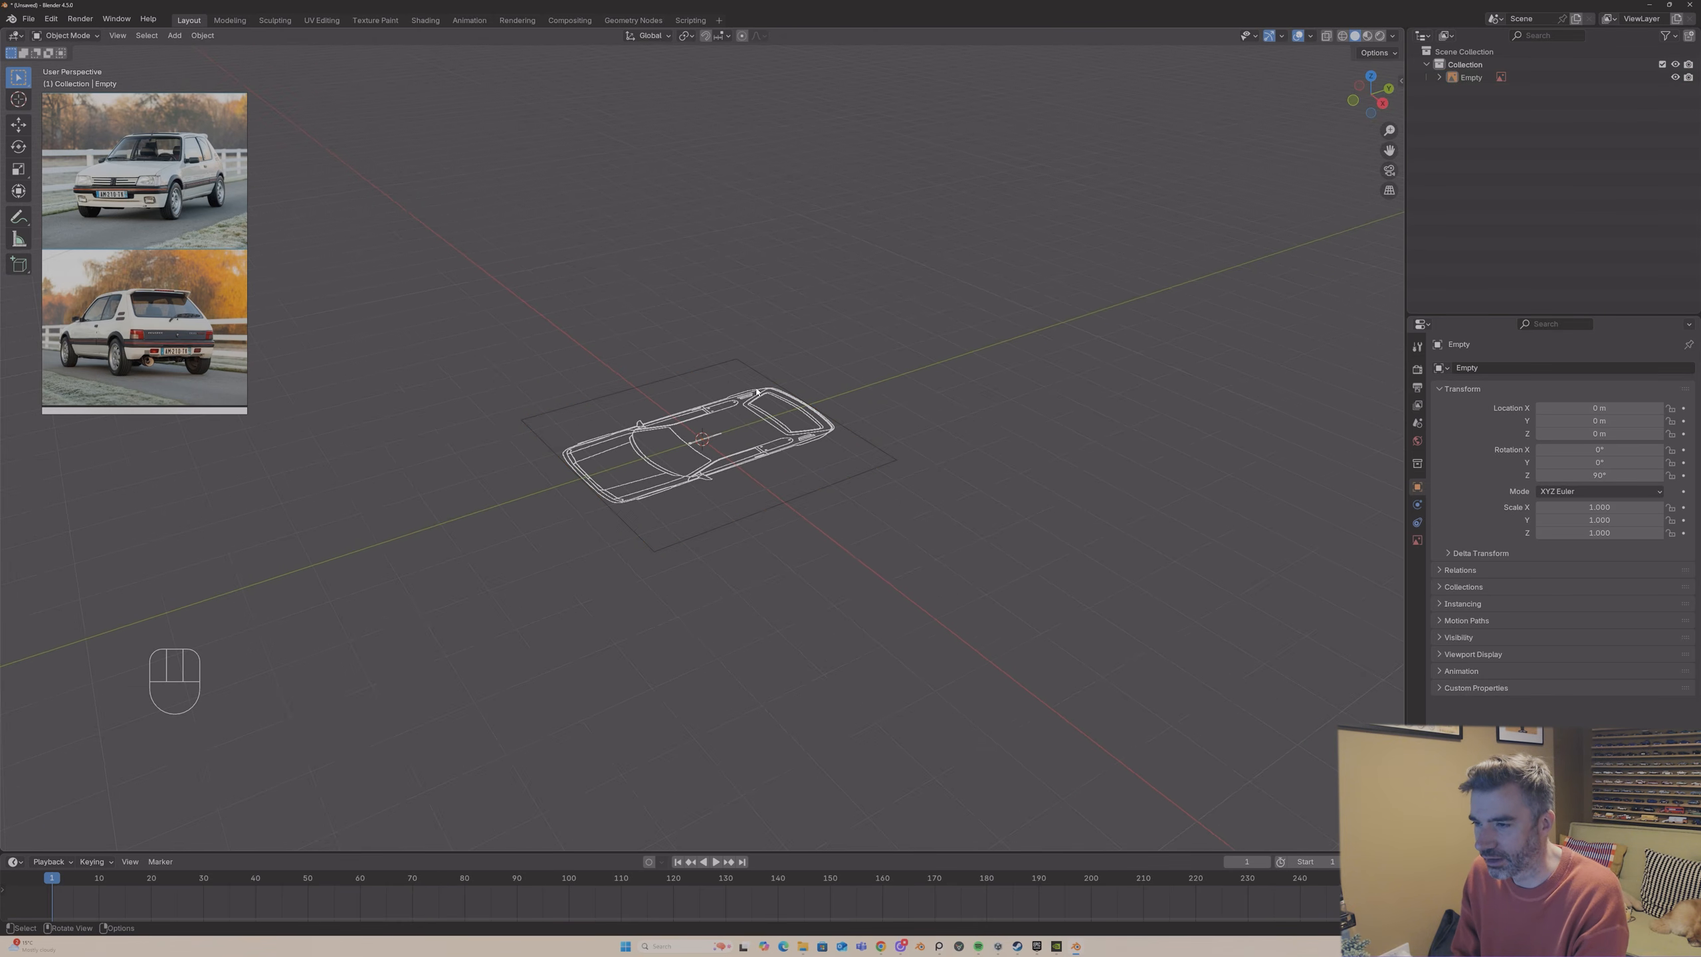
pyautogui.click(757, 392)
pyautogui.press('g')
pyautogui.press('y')
pyautogui.press('x')
pyautogui.press('z')
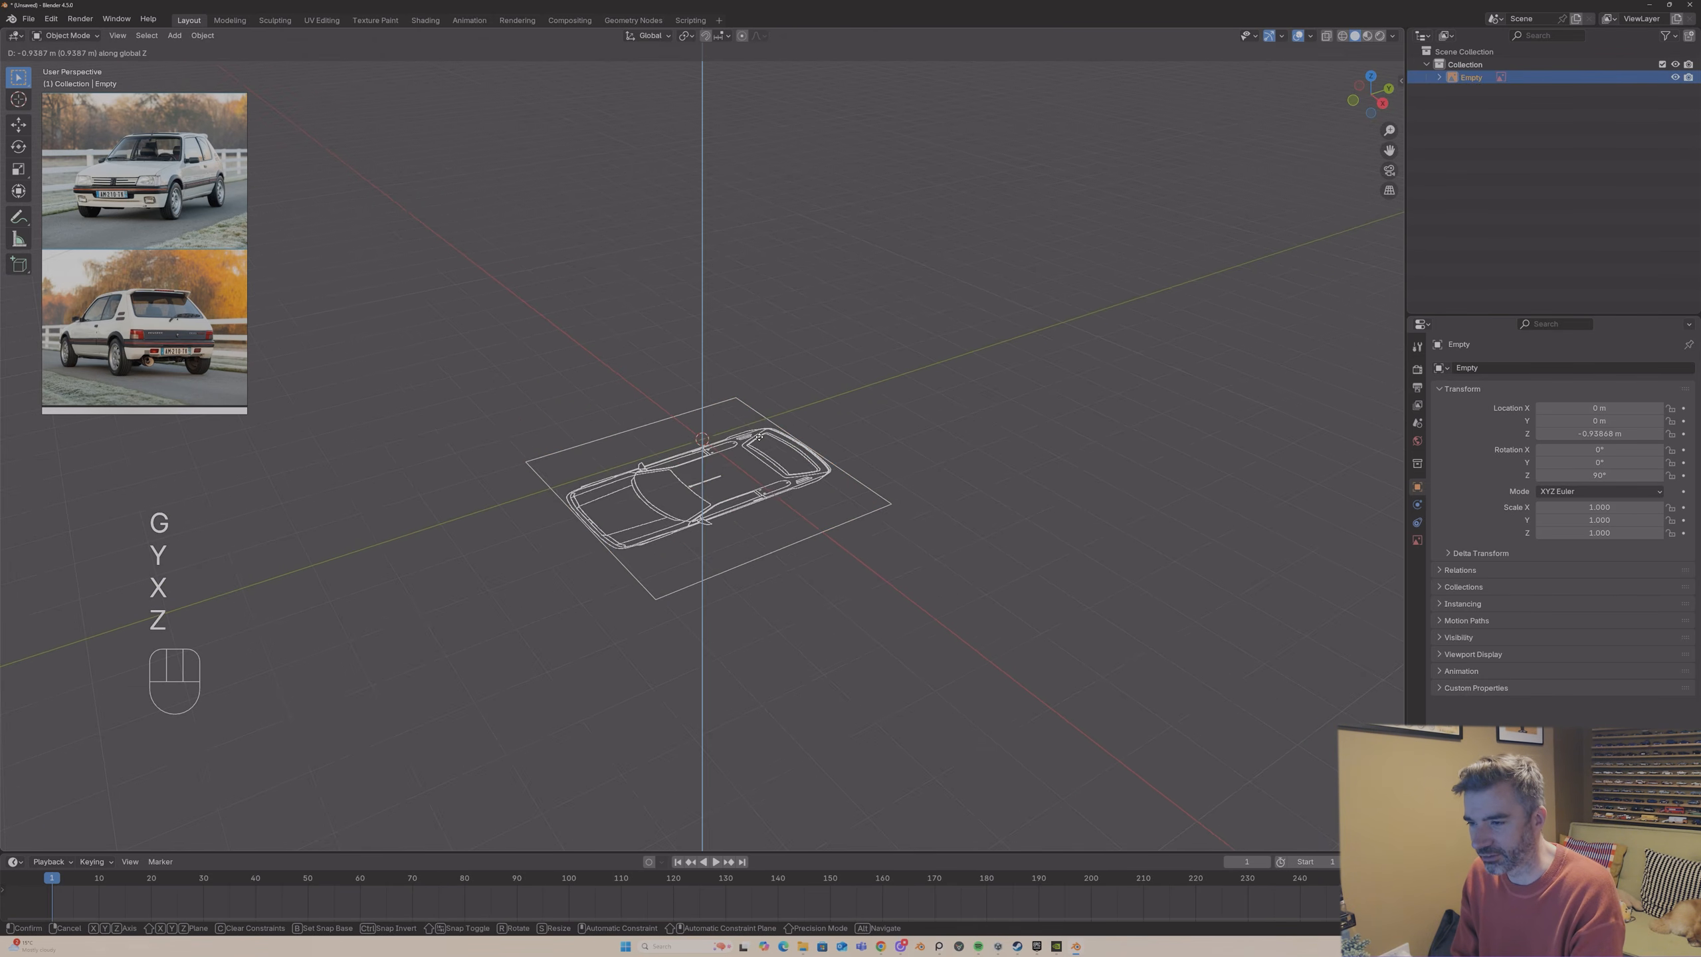
pyautogui.click(762, 503)
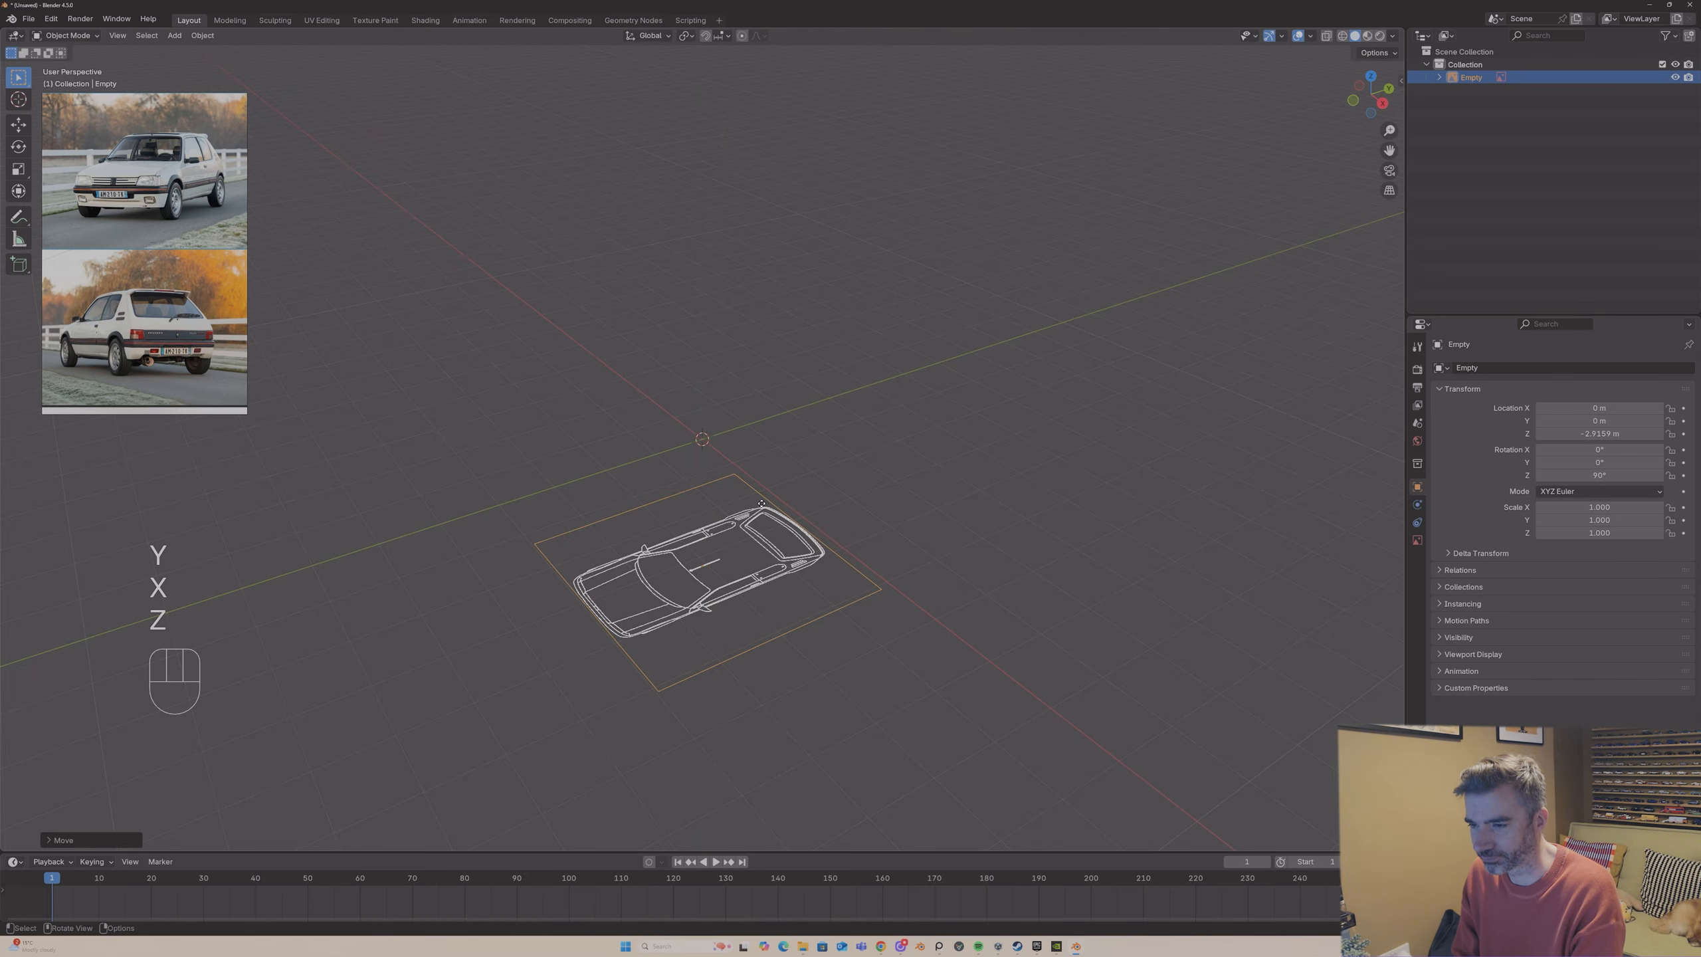
pyautogui.moveTo(761, 503)
pyautogui.mouseDown(button='middle')
pyautogui.moveTo(766, 479)
pyautogui.moveTo(767, 519)
pyautogui.mouseUp(button='middle')
pyautogui.click(1371, 79)
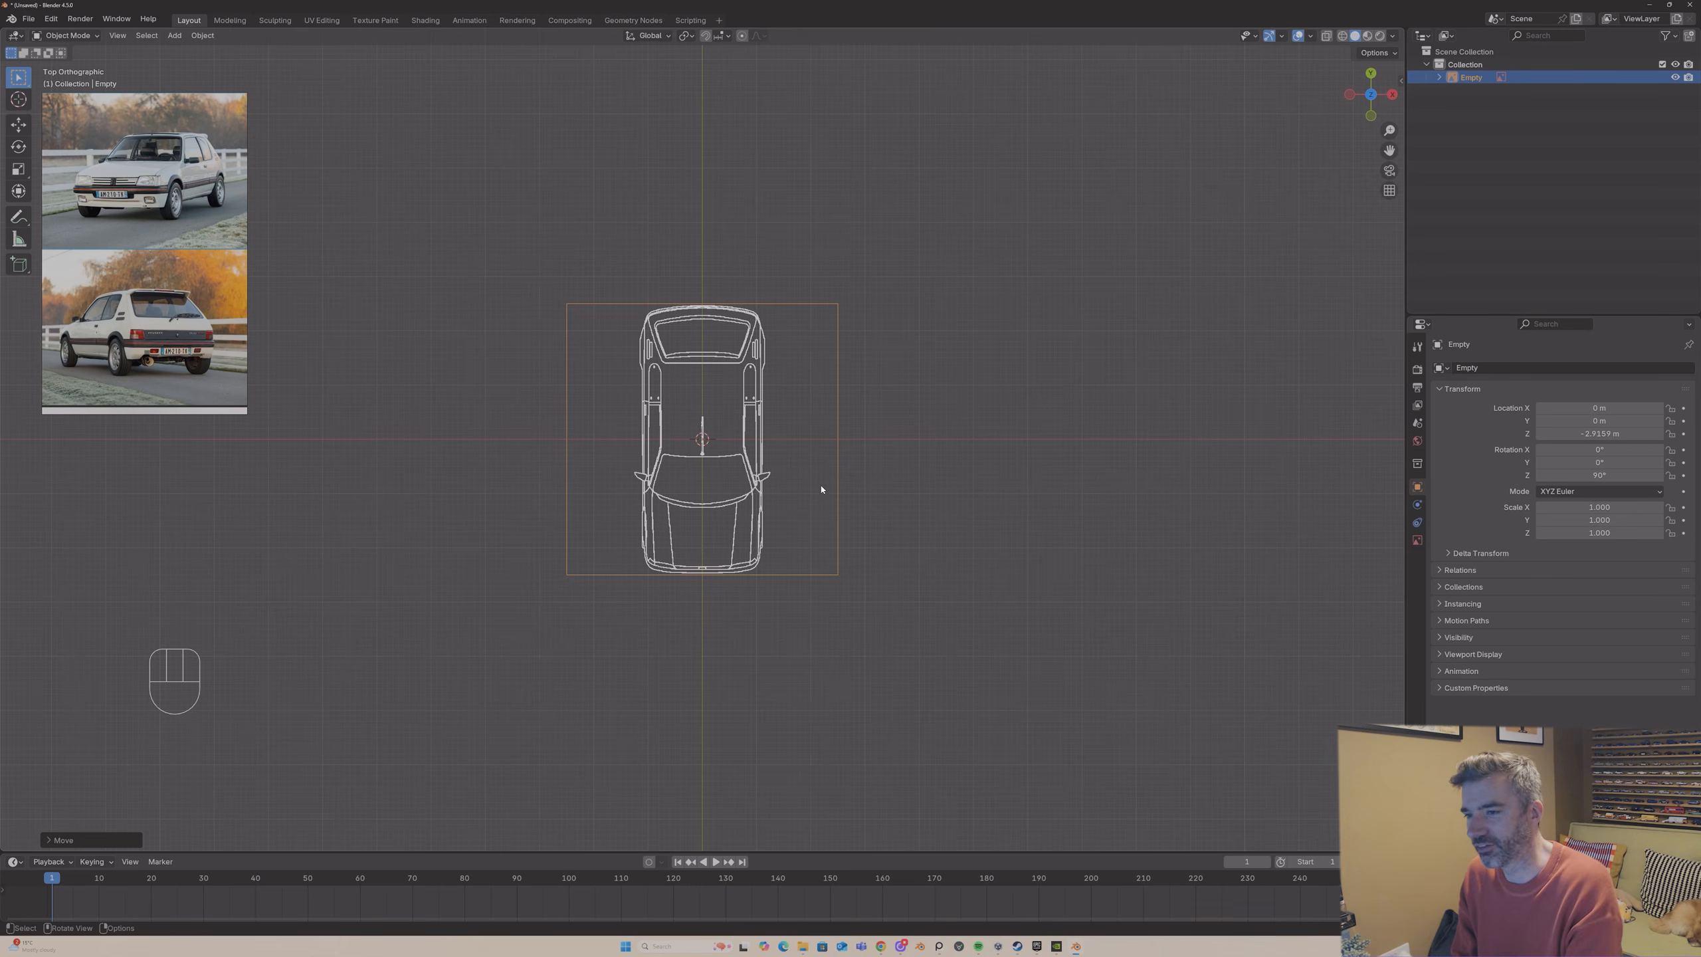
# - Enable the opacity option for the top blueprint image, leaving its value at 1.000, and return to top view
pyautogui.moveTo(822, 489); pyautogui.dragTo(717, 393, button='middle')
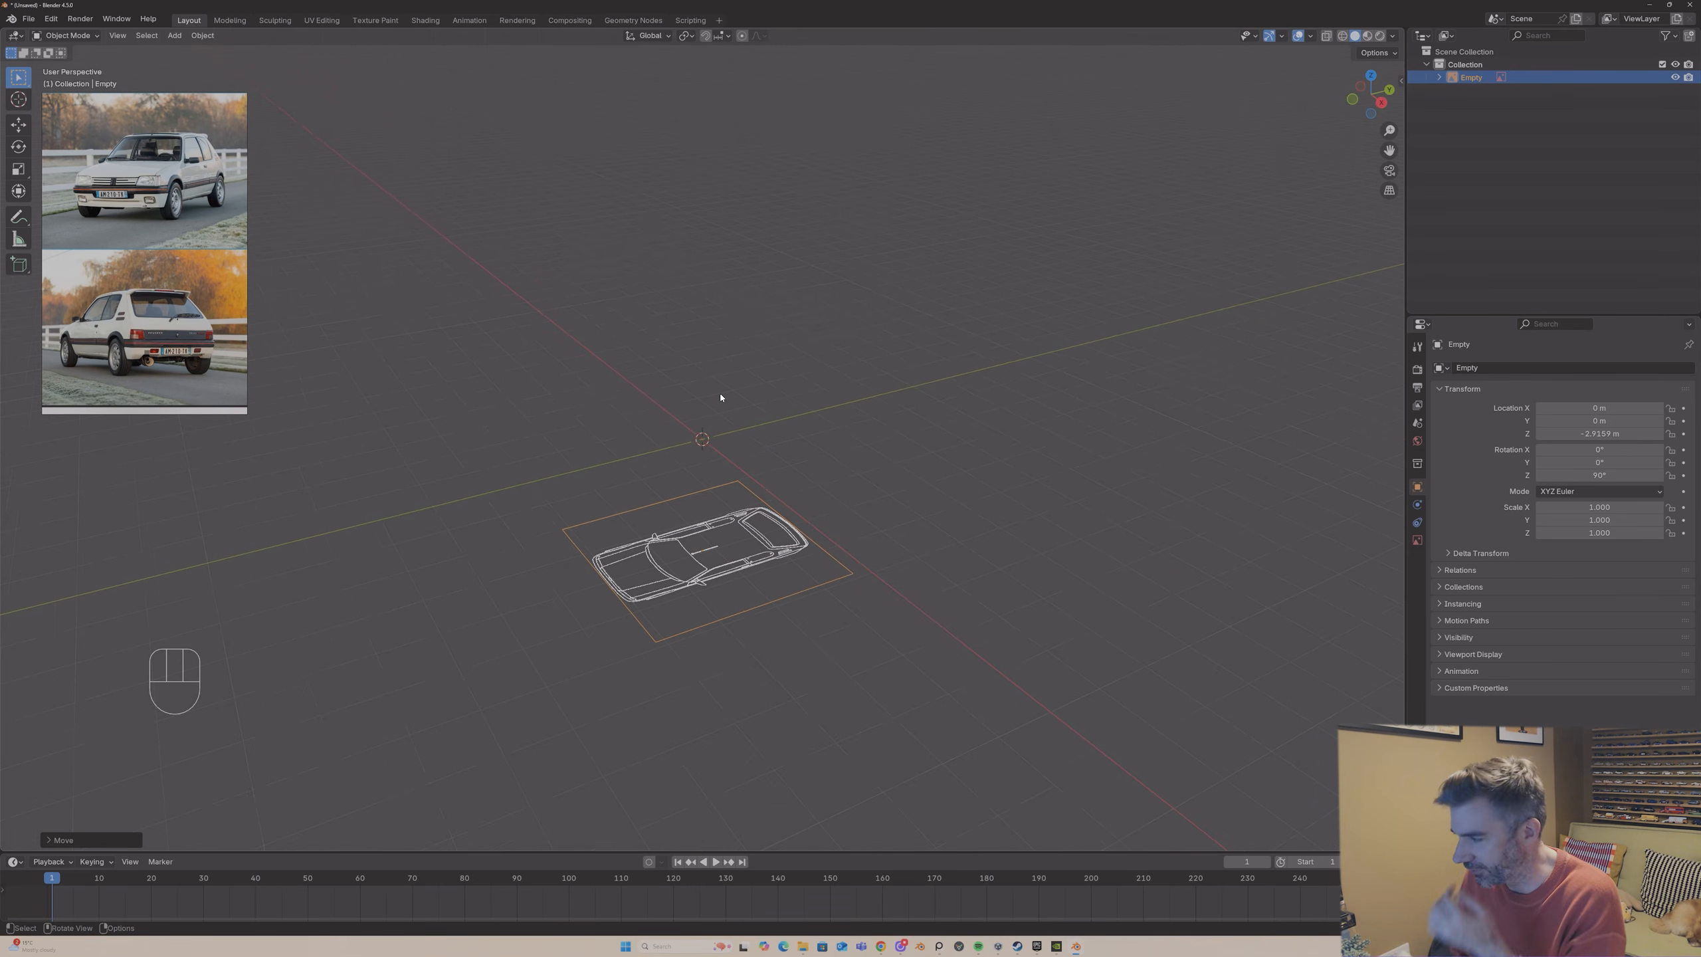
pyautogui.click(1418, 543)
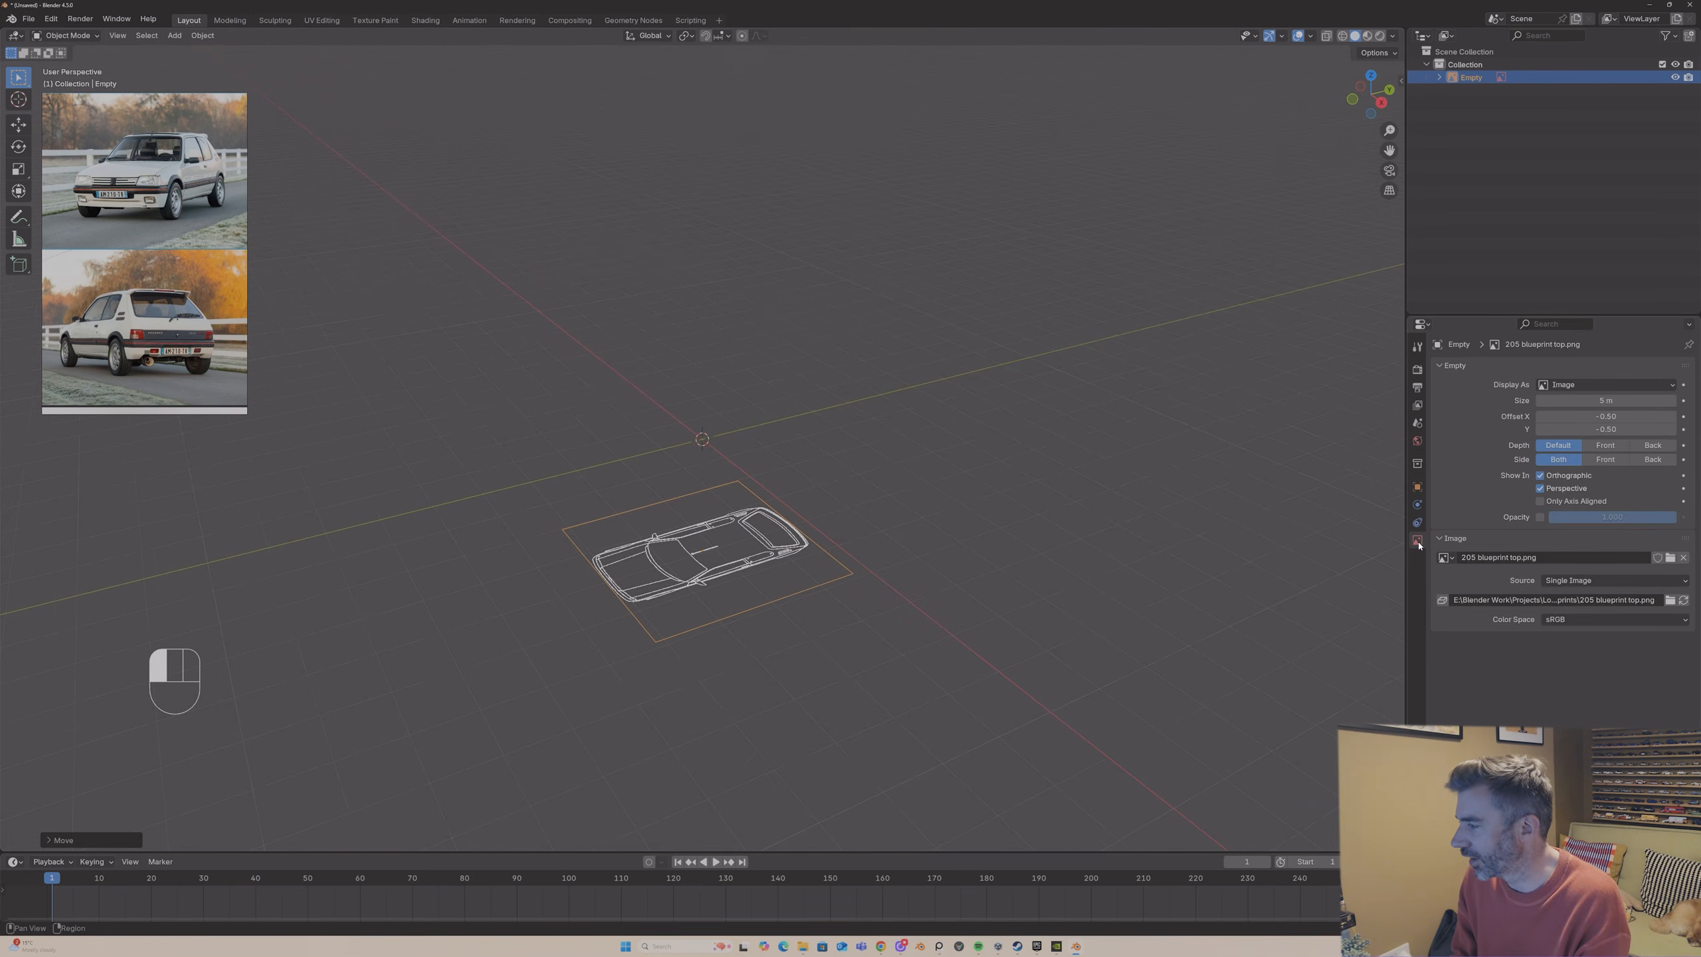
pyautogui.click(1539, 519)
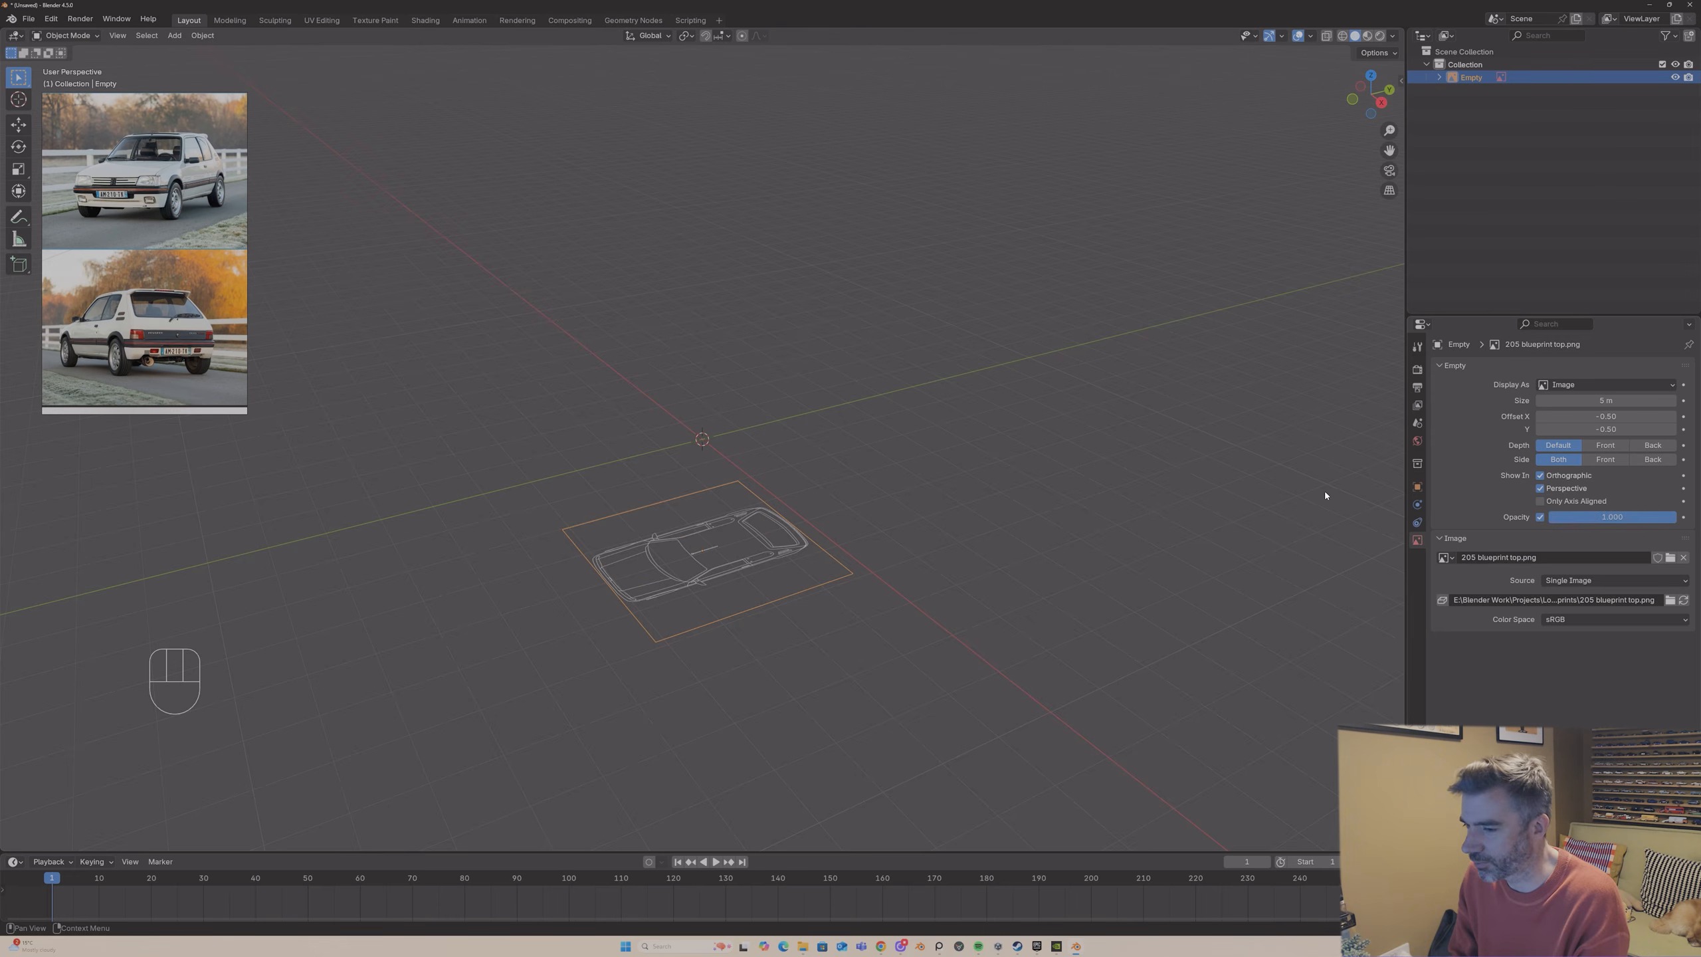
pyautogui.moveTo(801, 456); pyautogui.dragTo(822, 504, button='middle')
pyautogui.scroll(3, 784, 494)
pyautogui.scroll(-4, 820, 482)
pyautogui.click(1371, 76)
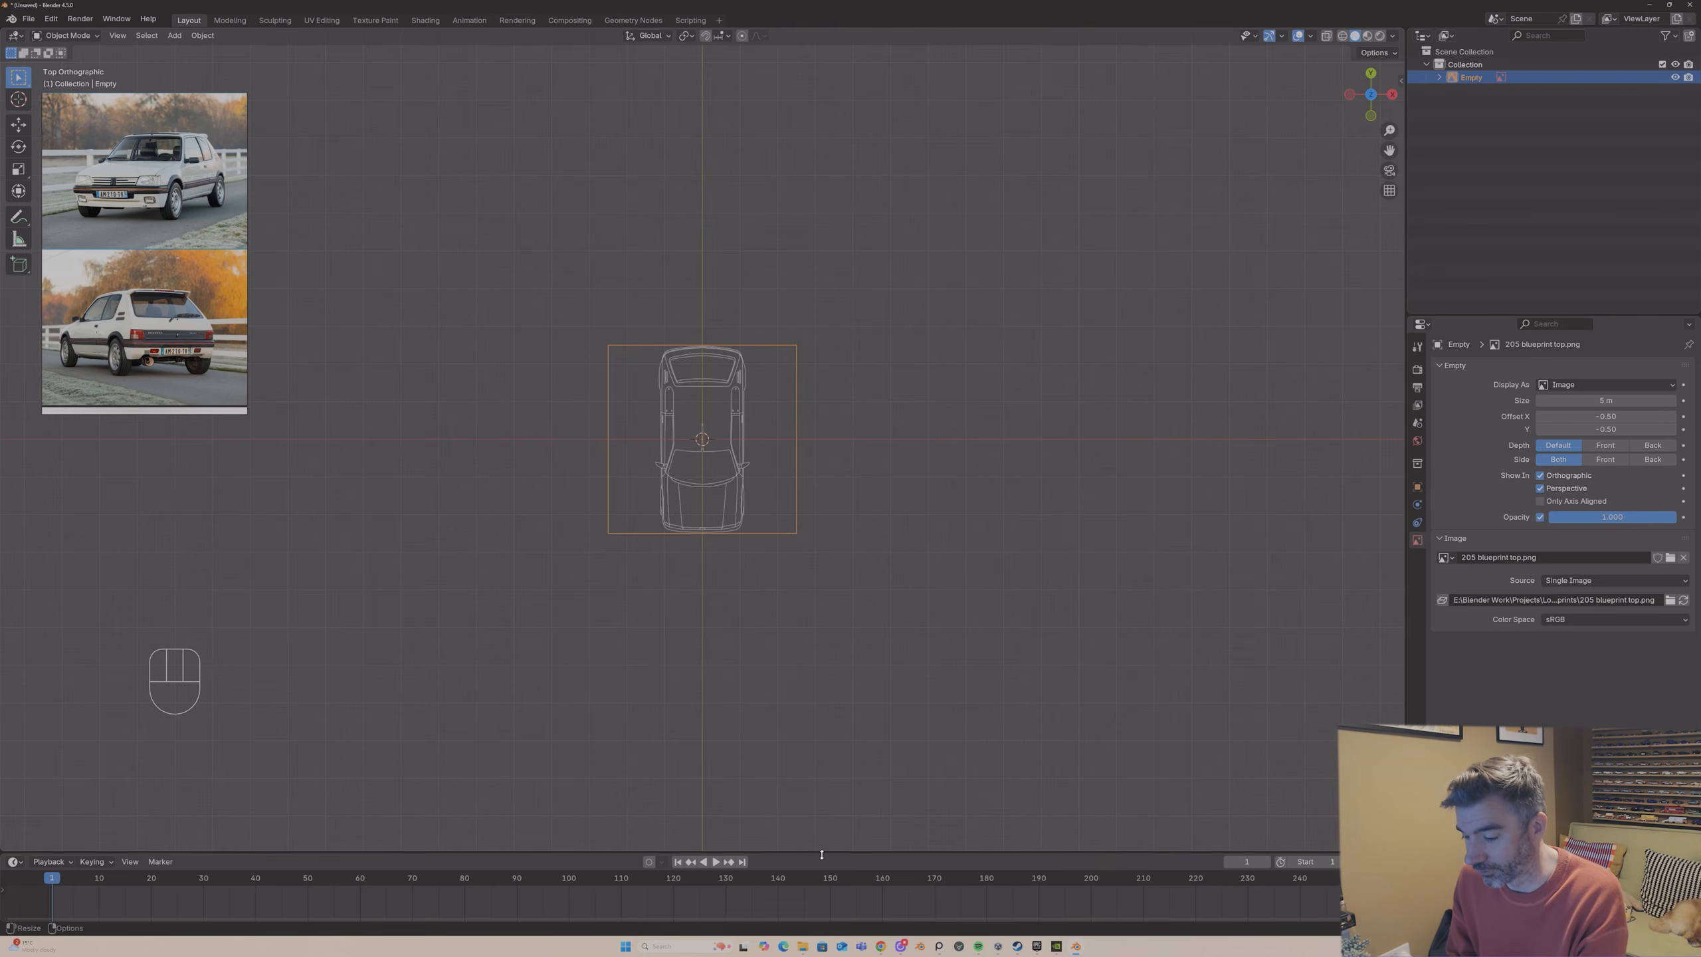
# - Switch to Chrome, move the PureRef window off the search results and look up the Peugeot 205 GTI's length in millimetres
pyautogui.click(881, 946)
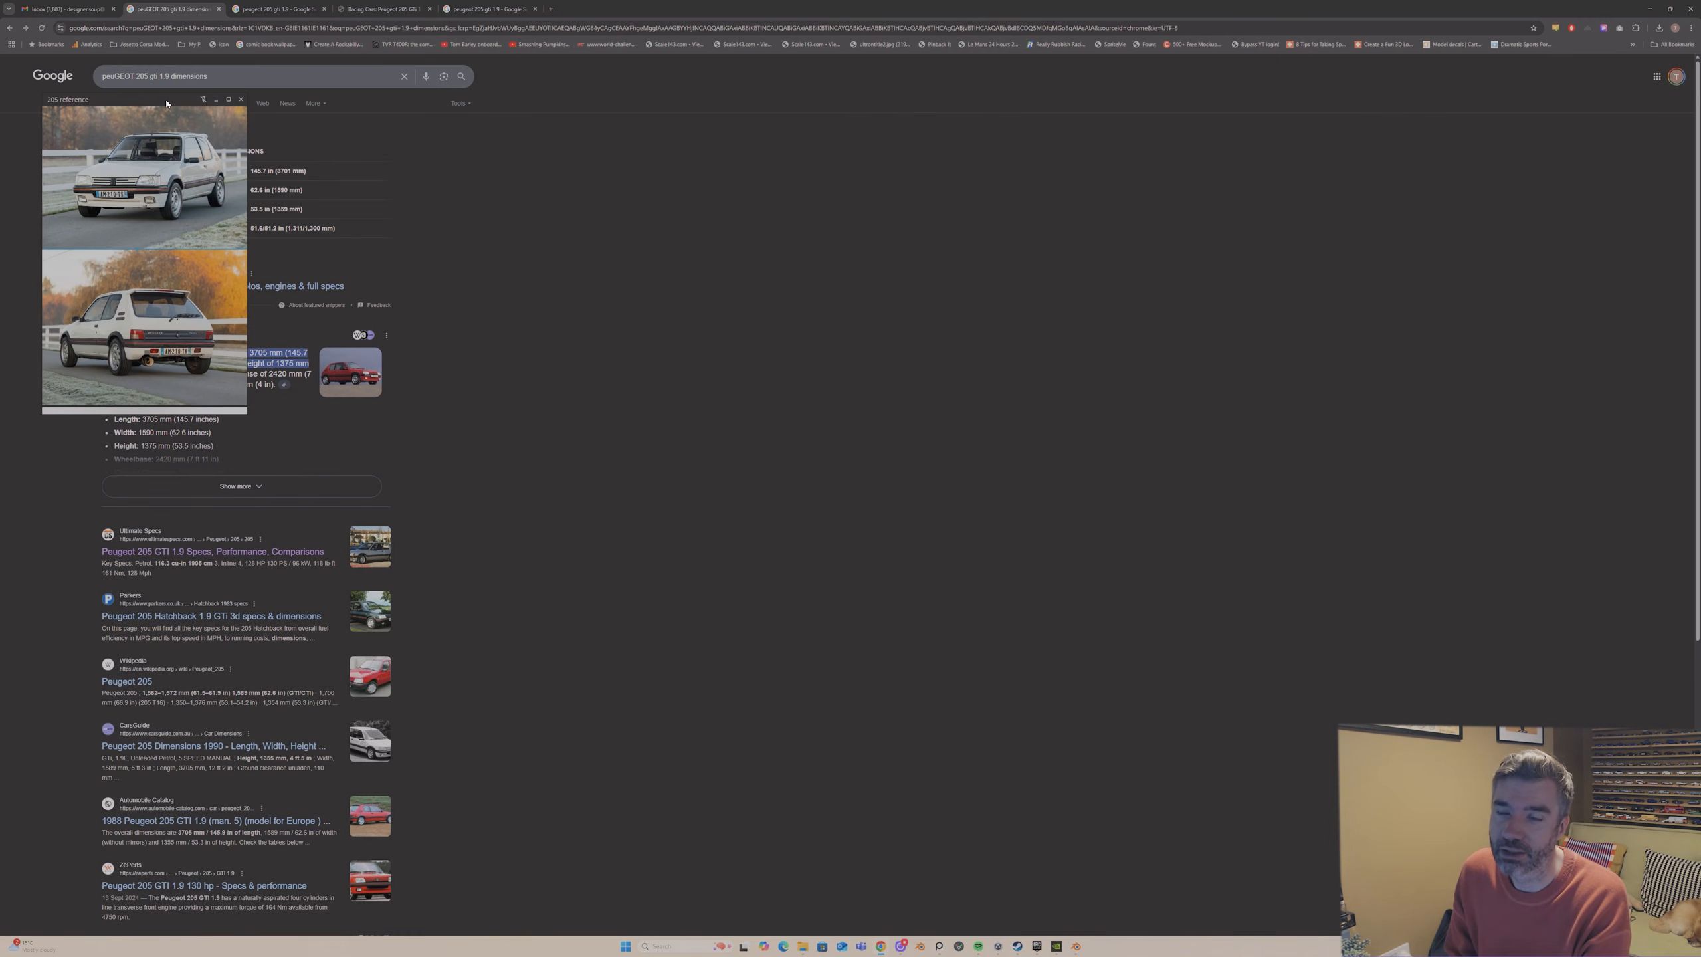
pyautogui.moveTo(166, 102); pyautogui.dragTo(819, 145)
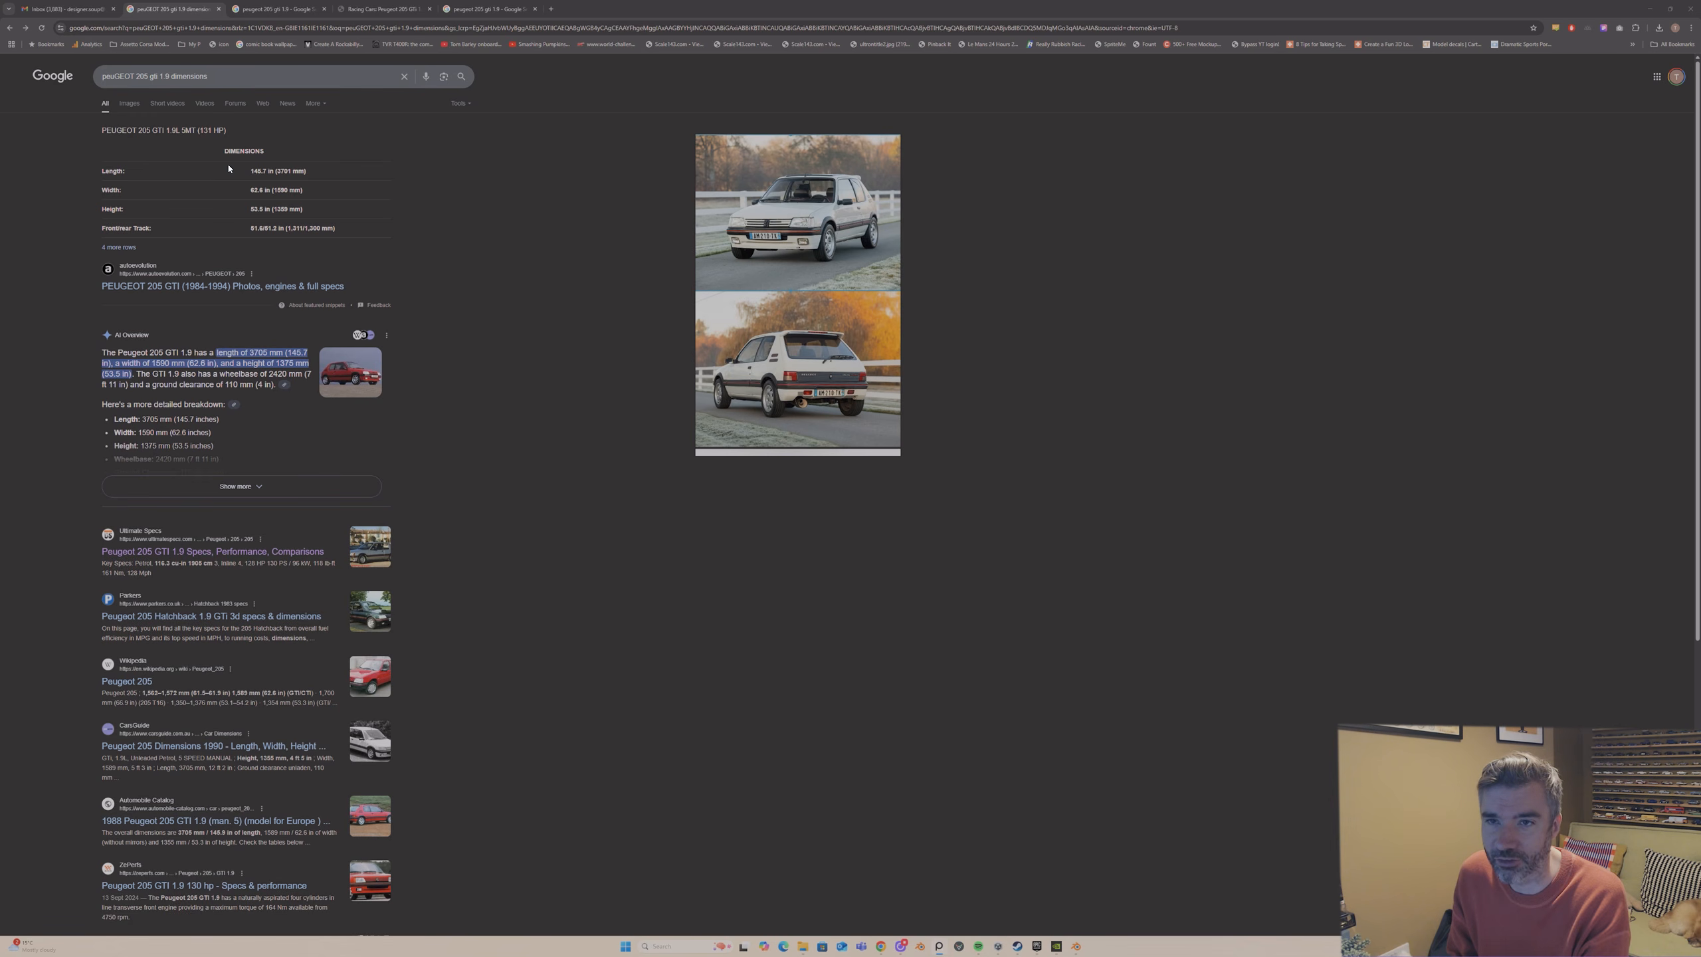
pyautogui.moveTo(248, 170); pyautogui.dragTo(322, 210)
pyautogui.click(343, 187)
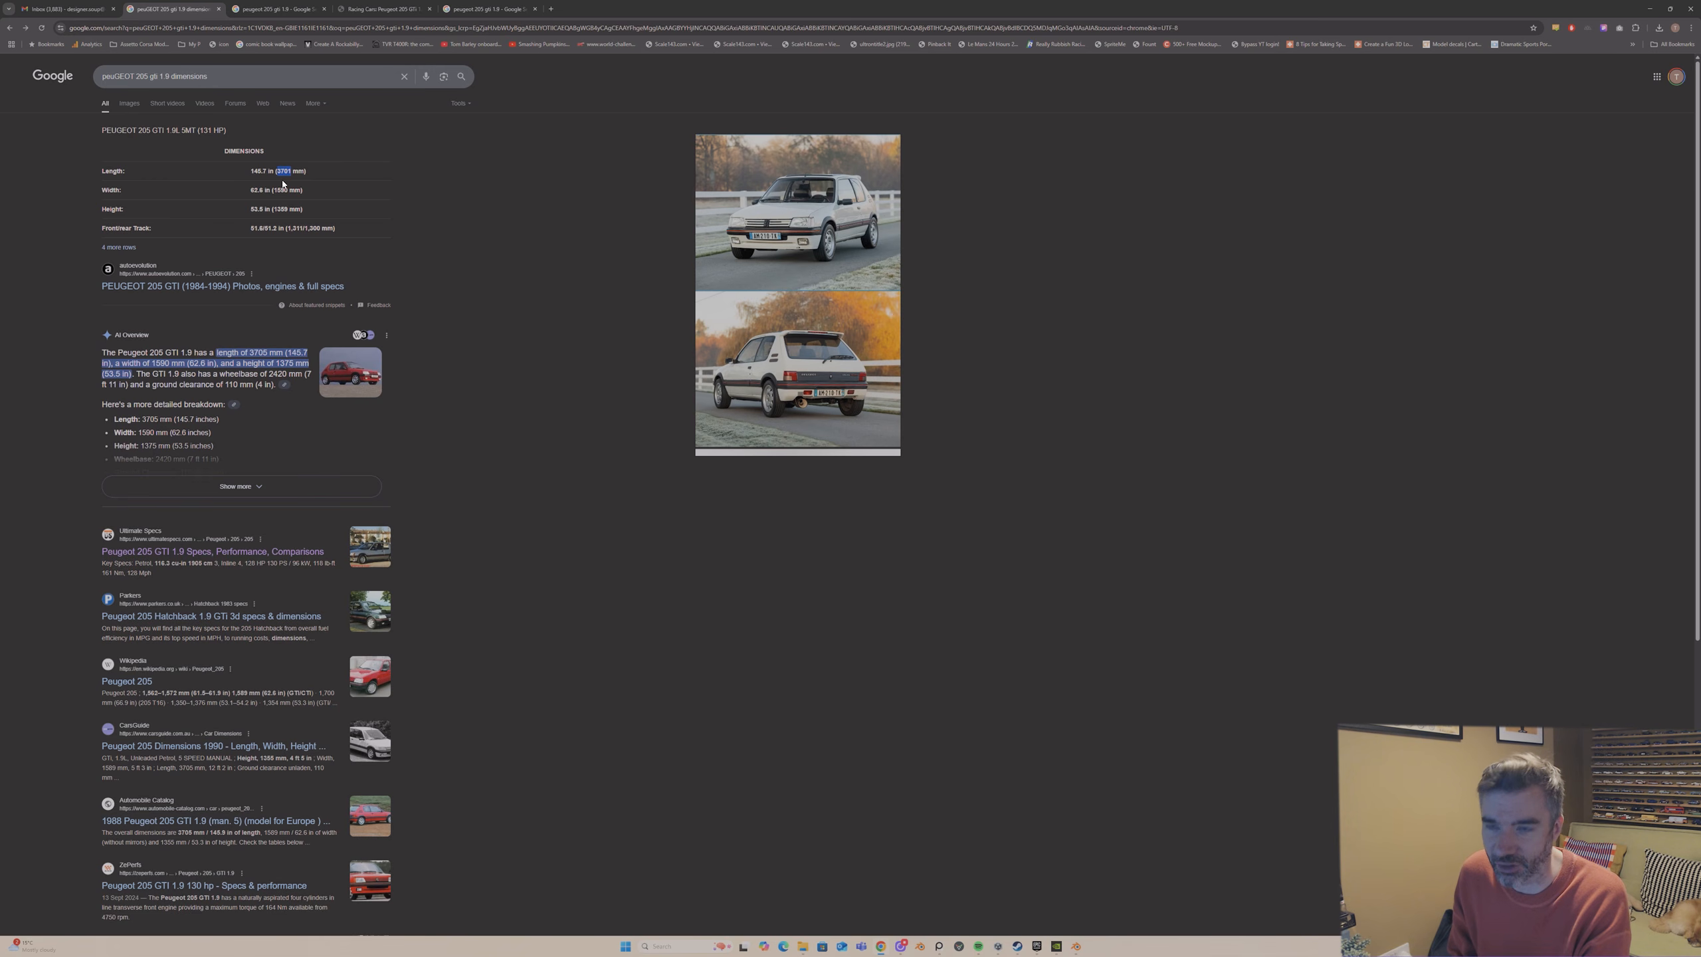
# - Switch back to Blender, move the PureRef window clear of the blueprint and add a mesh cube at the origin
pyautogui.click(1076, 946)
pyautogui.moveTo(763, 160); pyautogui.dragTo(1181, 112)
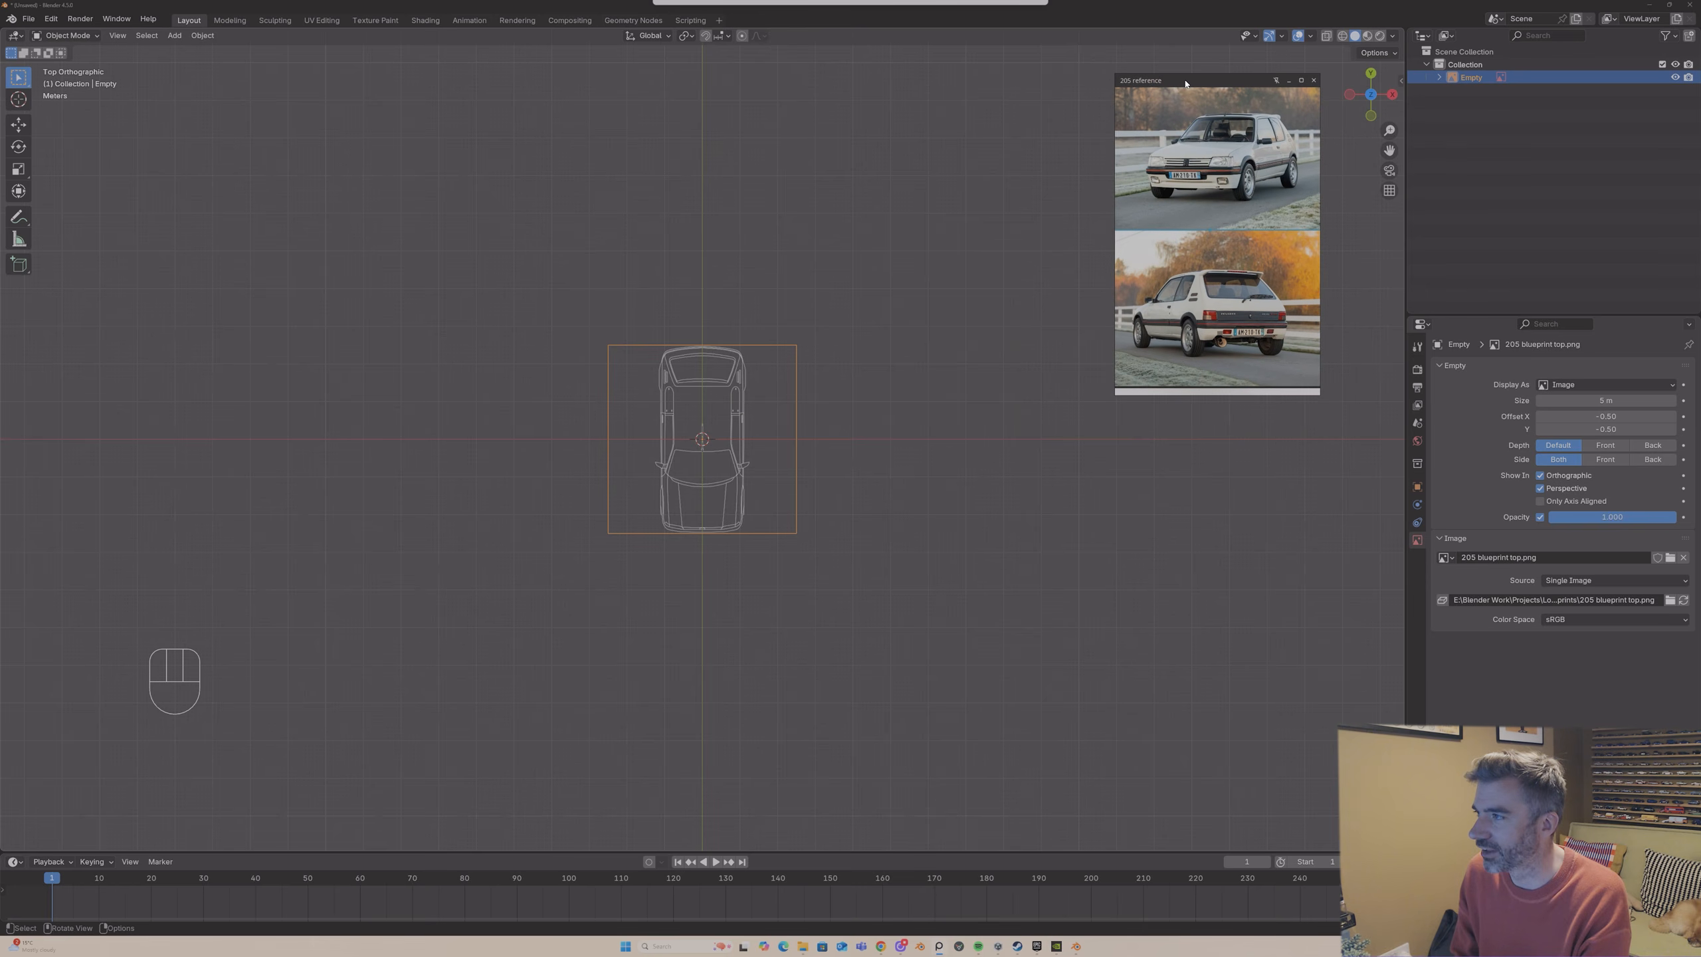
pyautogui.click(912, 458)
pyautogui.hotkey('shift', 'a')
pyautogui.moveTo(910, 463)
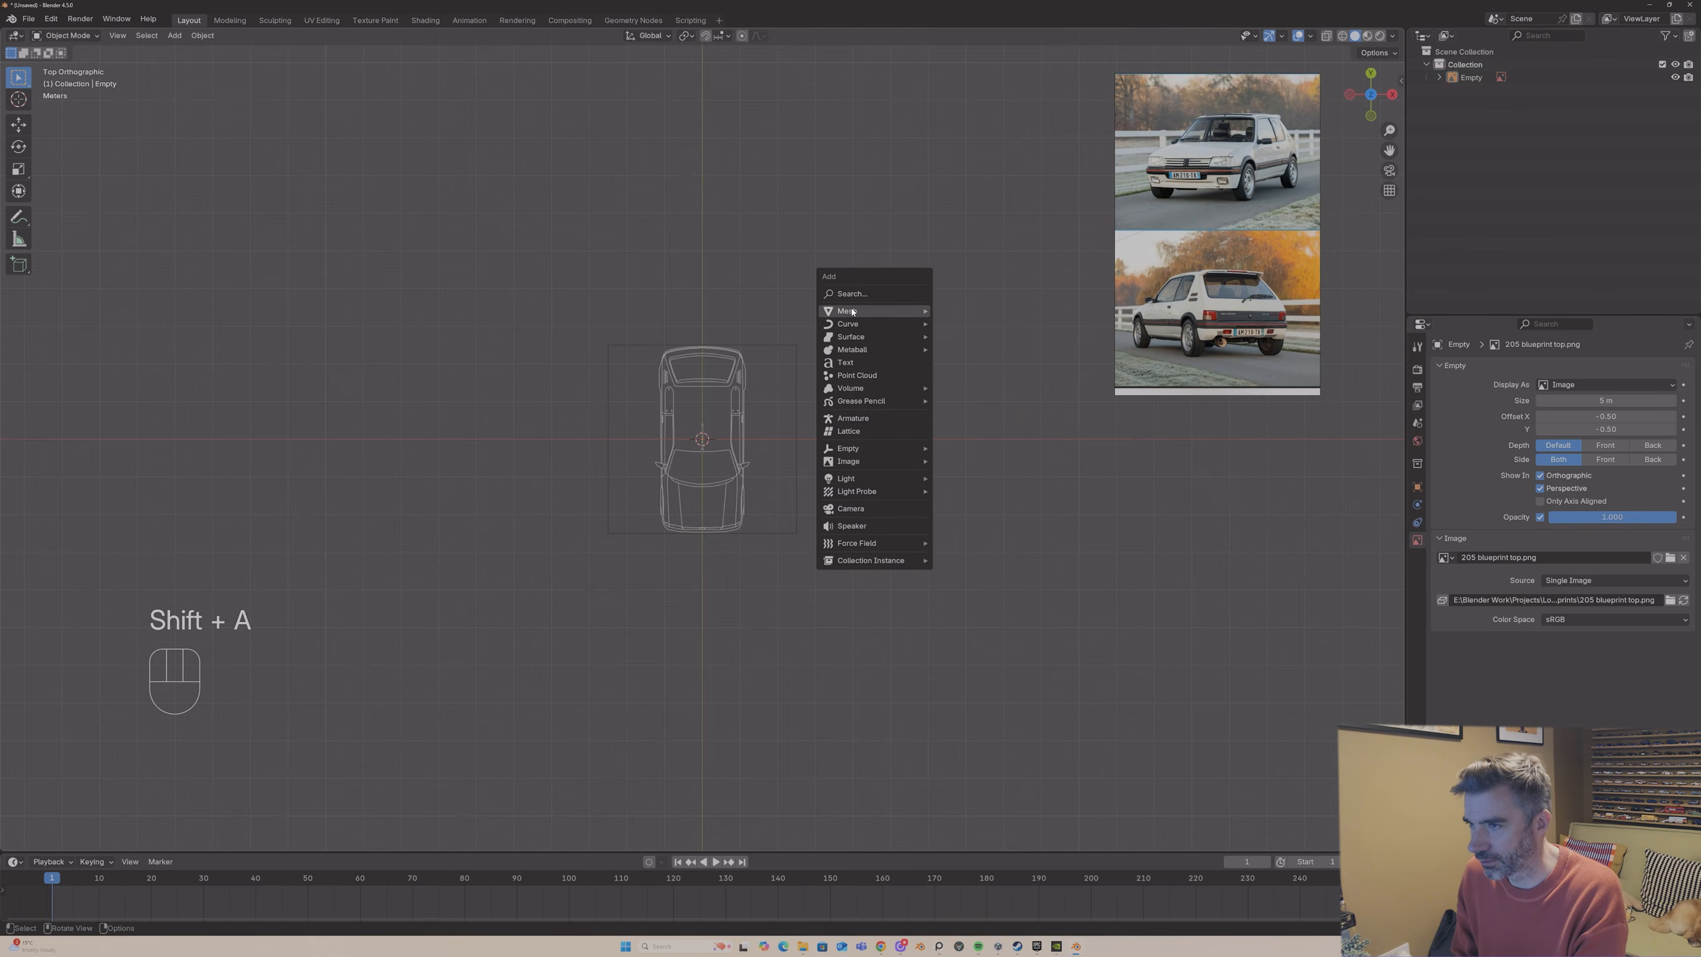
pyautogui.moveTo(917, 311)
pyautogui.click(970, 324)
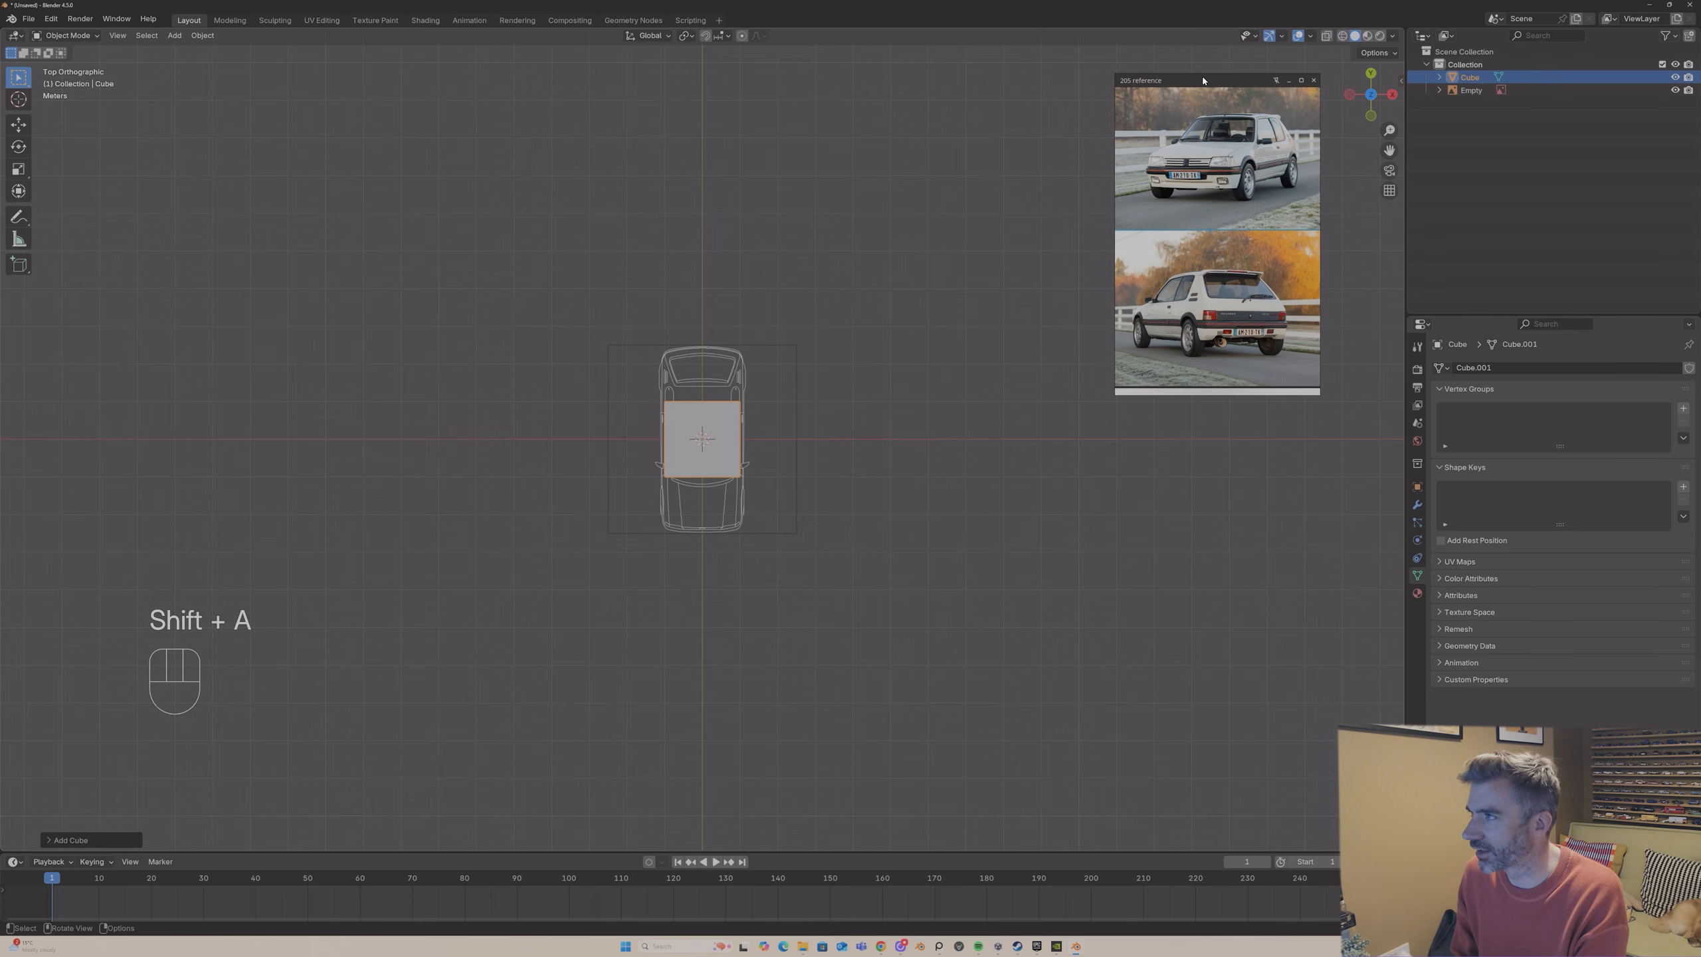
# - Place the PureRef window beside the blueprint and set the cube's Y dimension to 3701 mm
pyautogui.moveTo(1197, 79); pyautogui.dragTo(413, 335)
pyautogui.click(1399, 80)
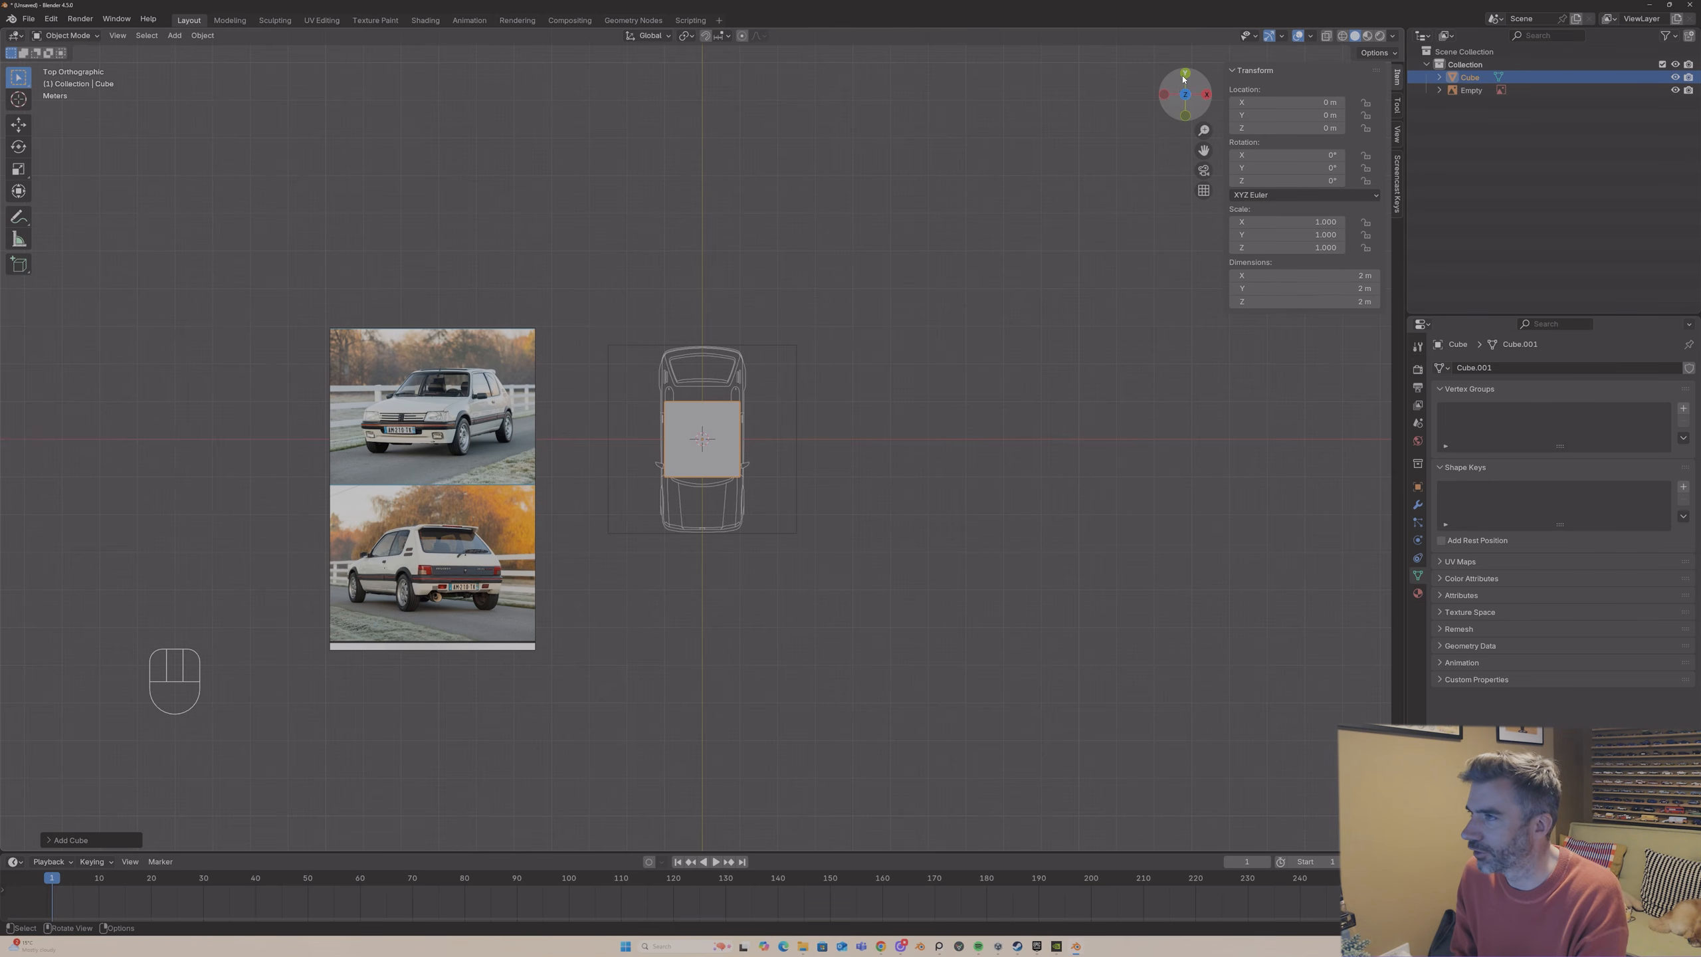
pyautogui.click(1300, 289)
pyautogui.write('3701')
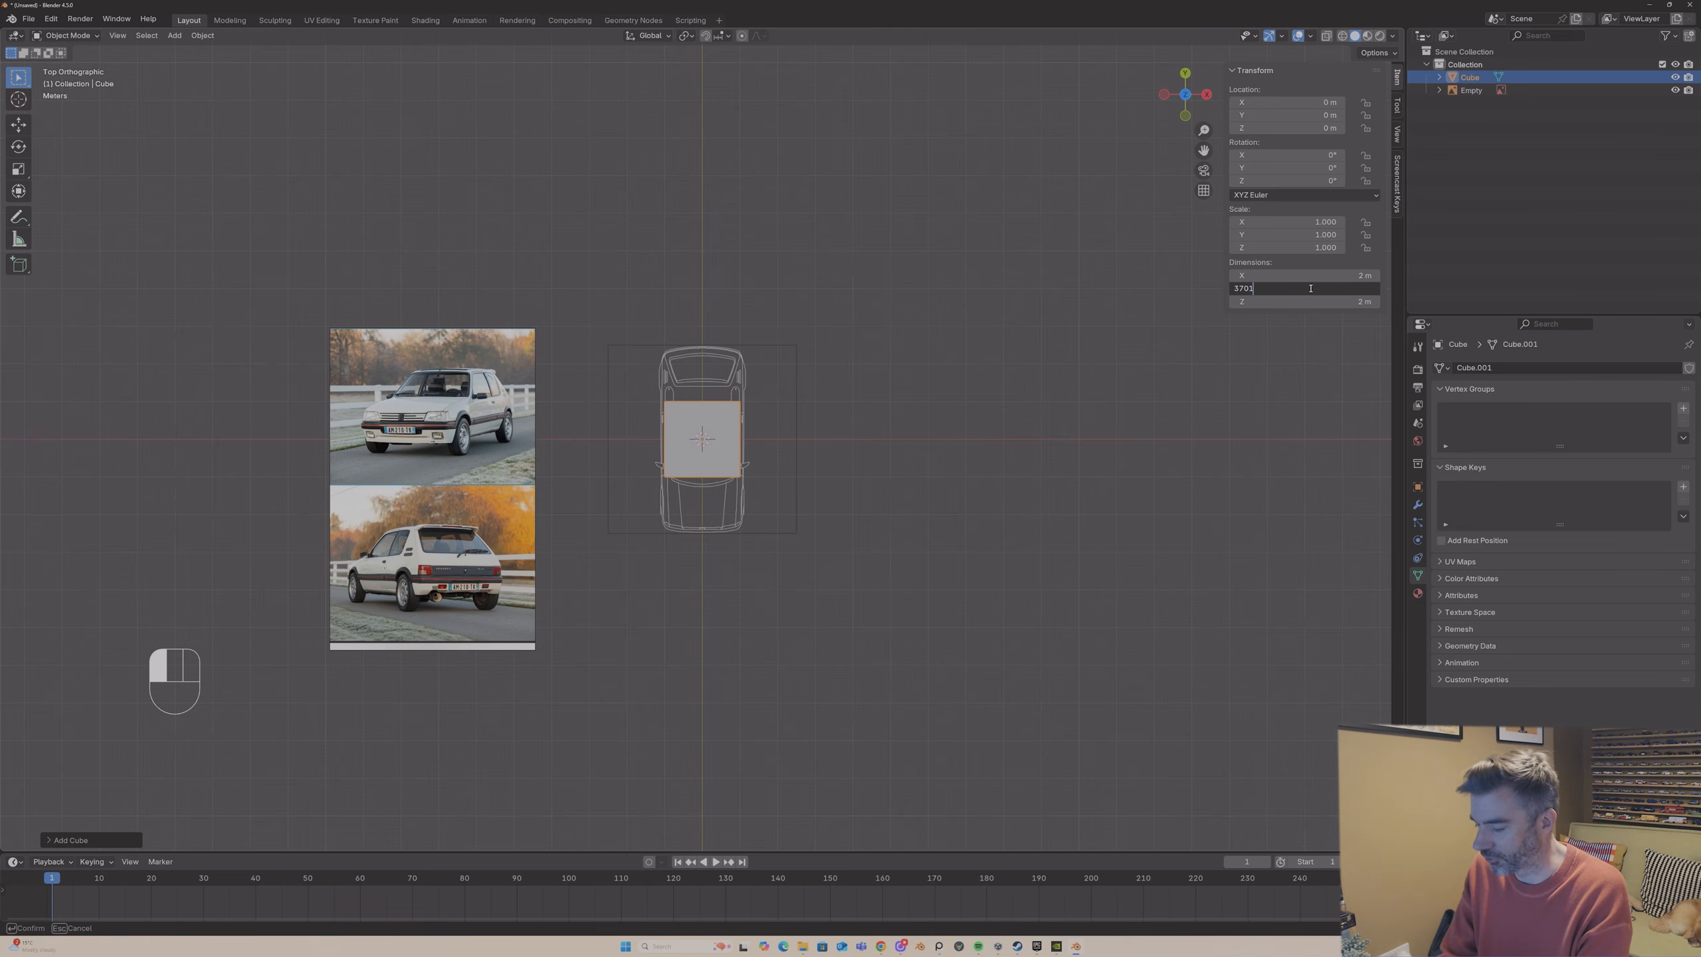
pyautogui.write('mm')
pyautogui.press('Return')
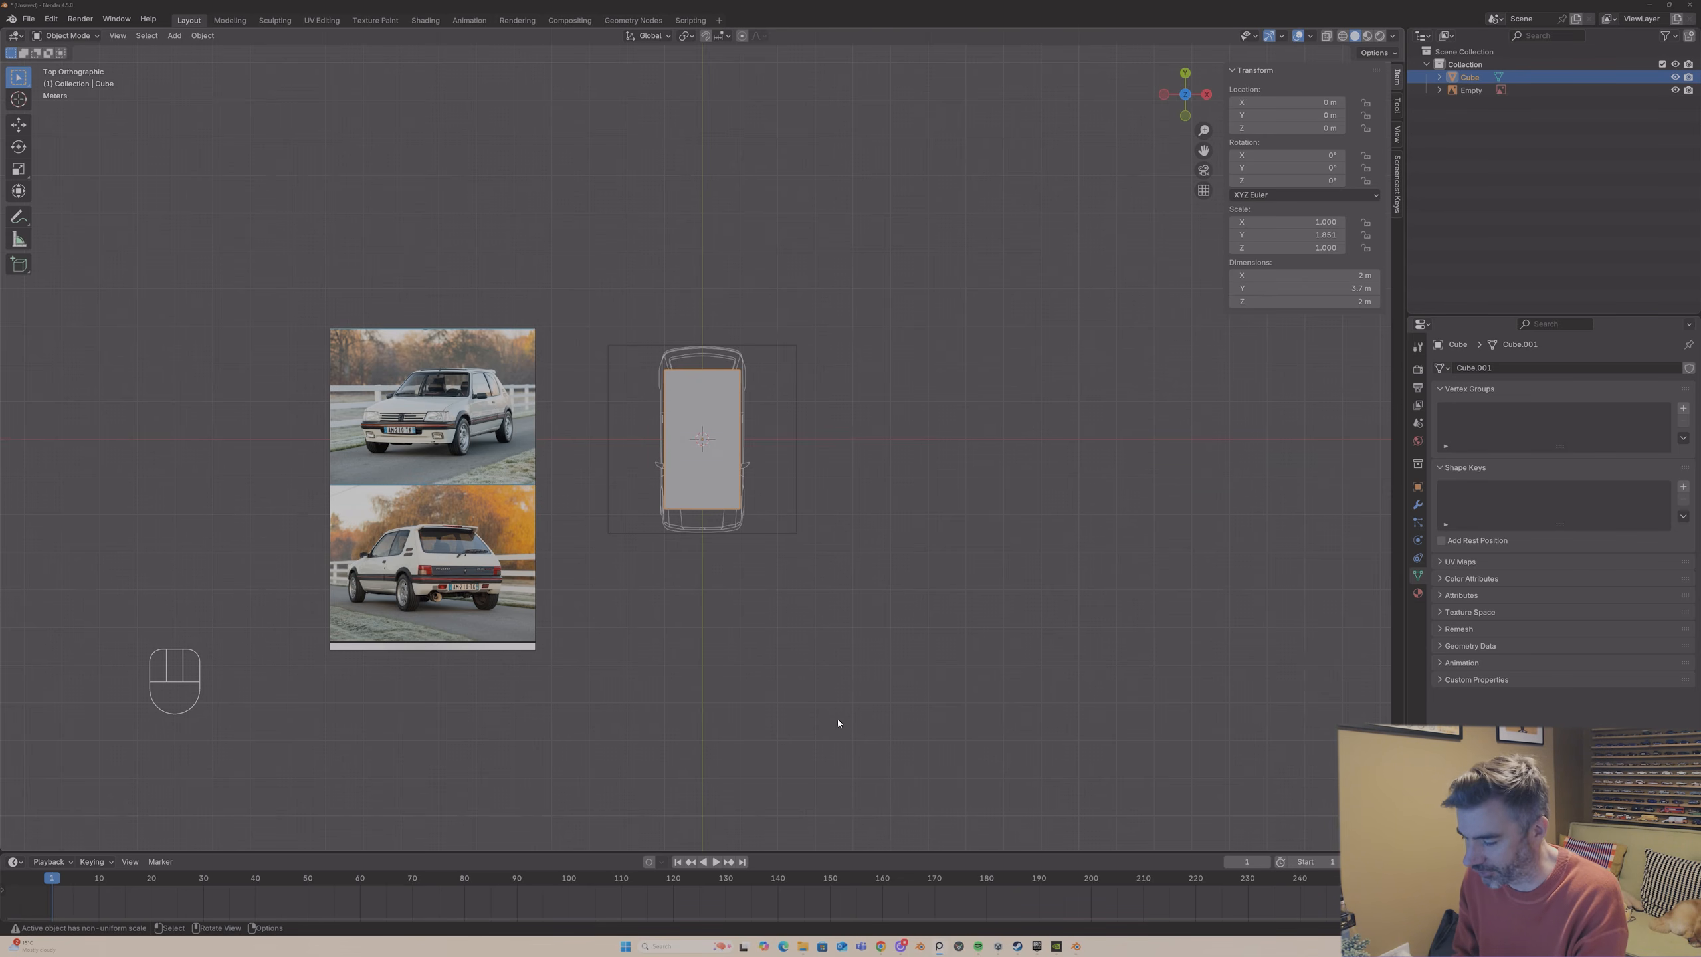
# - Look up the car's width in the browser's search results and set the cube's X dimension to 1590 mm in Blender
pyautogui.hotkey('alt', 'Tab')
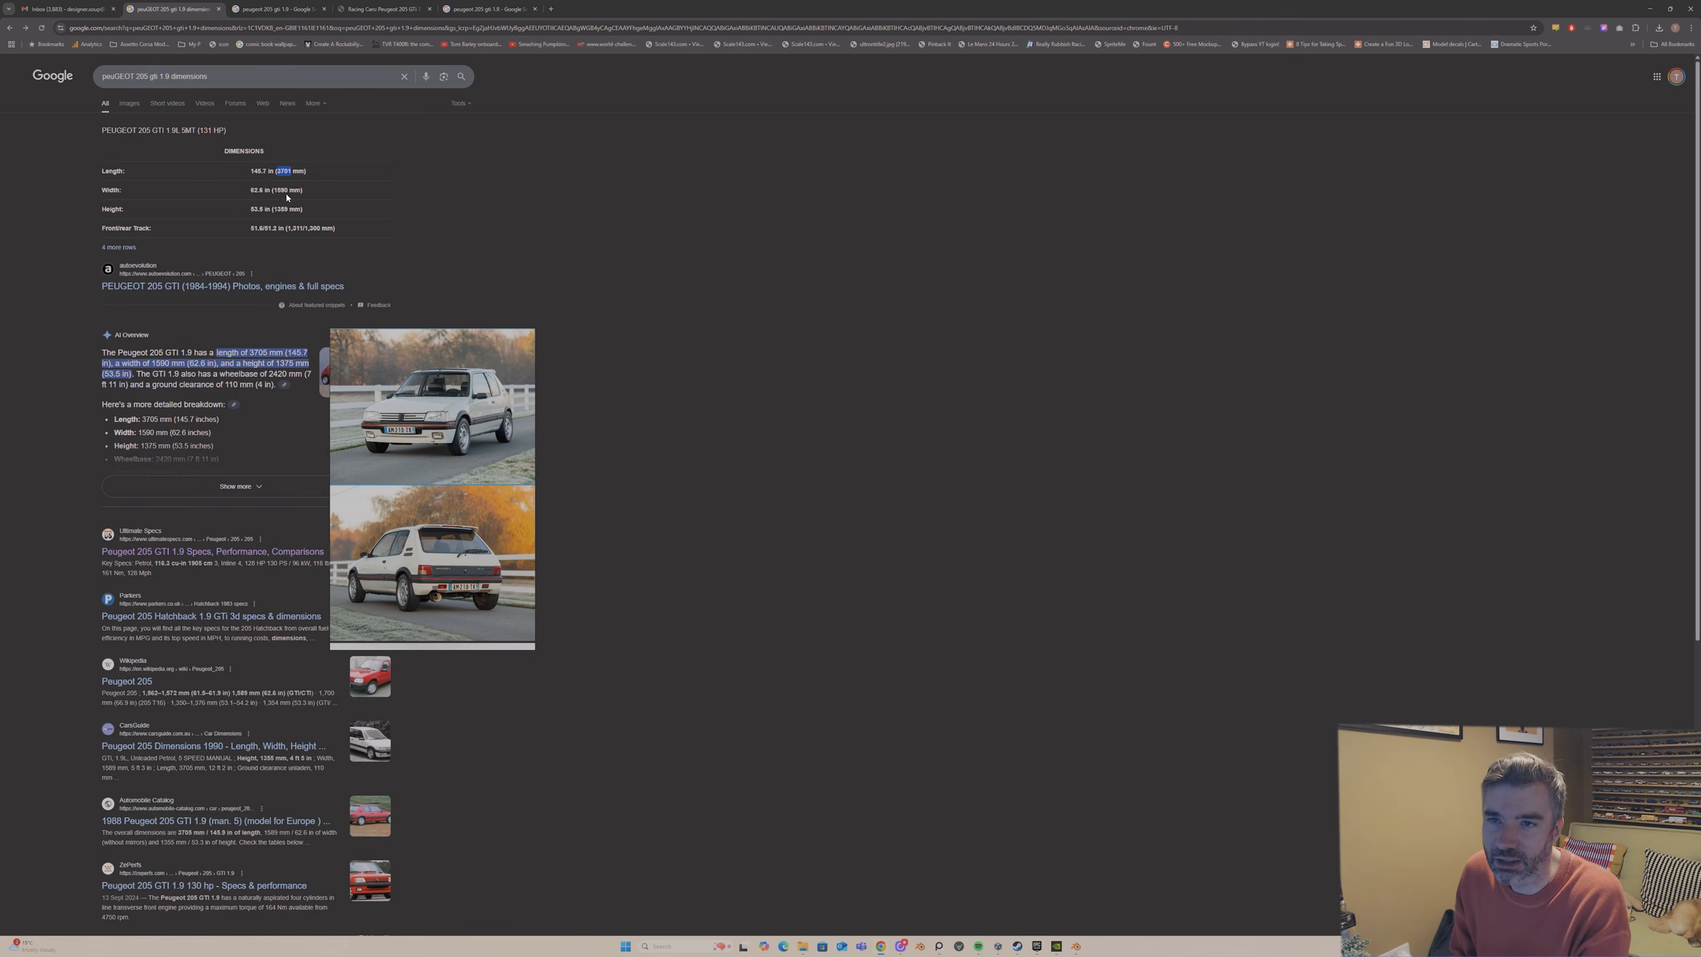
pyautogui.moveTo(288, 189); pyautogui.dragTo(280, 190)
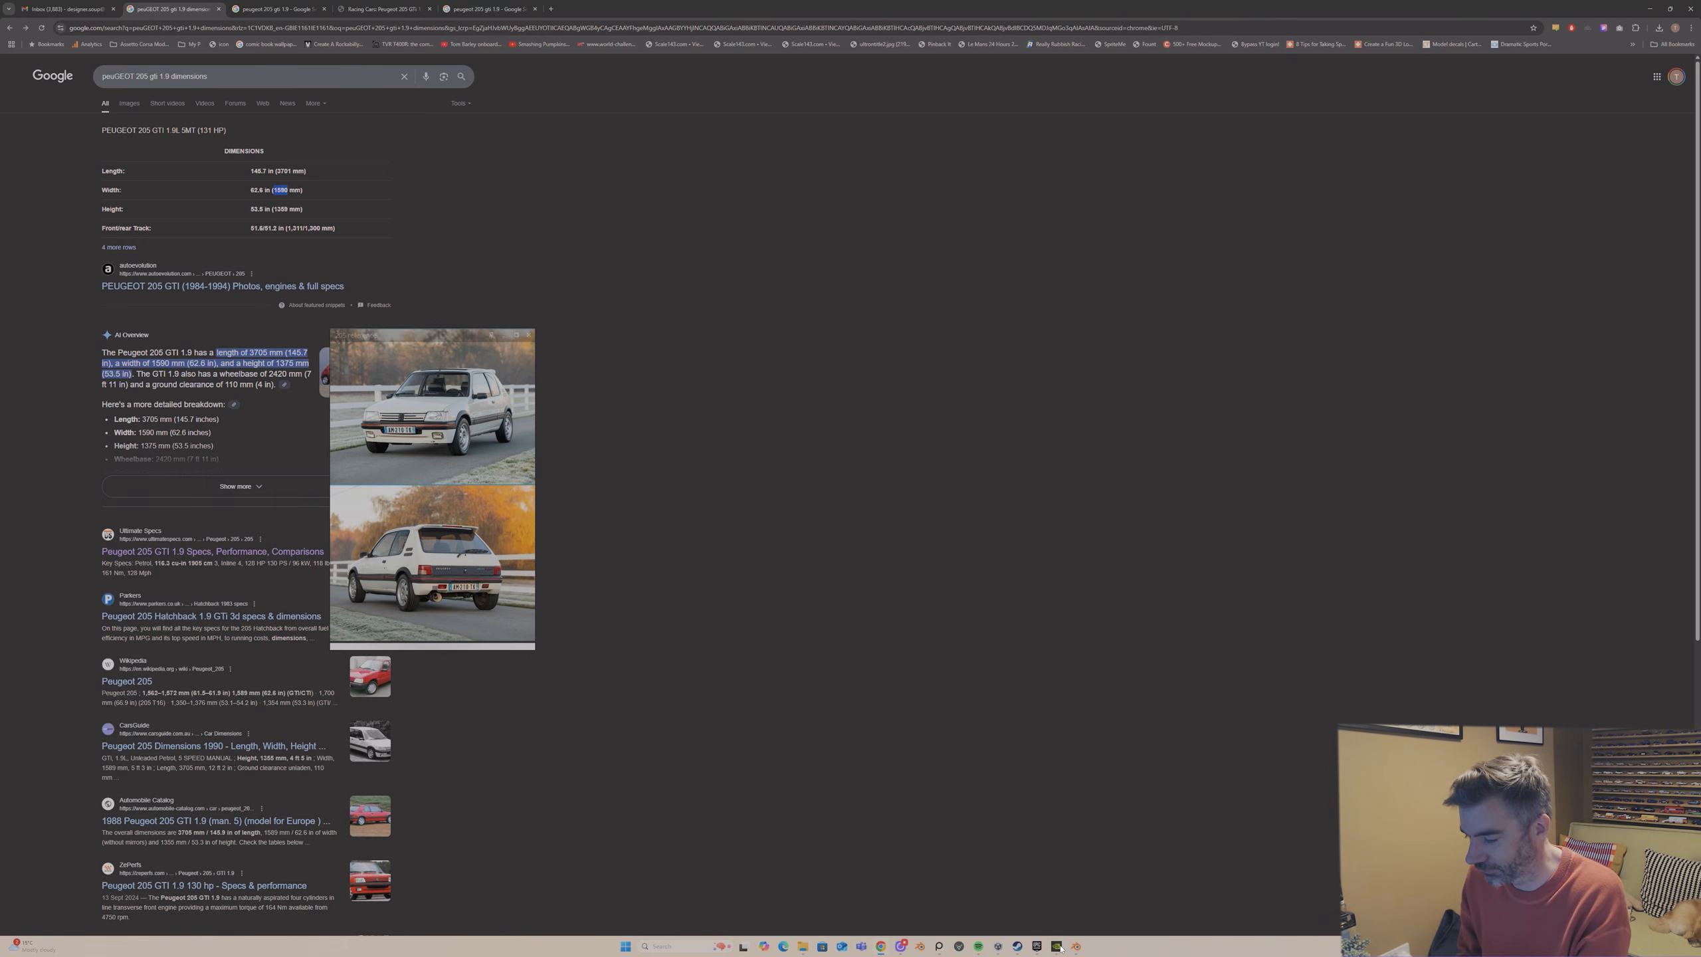
pyautogui.hotkey('alt', 'Tab')
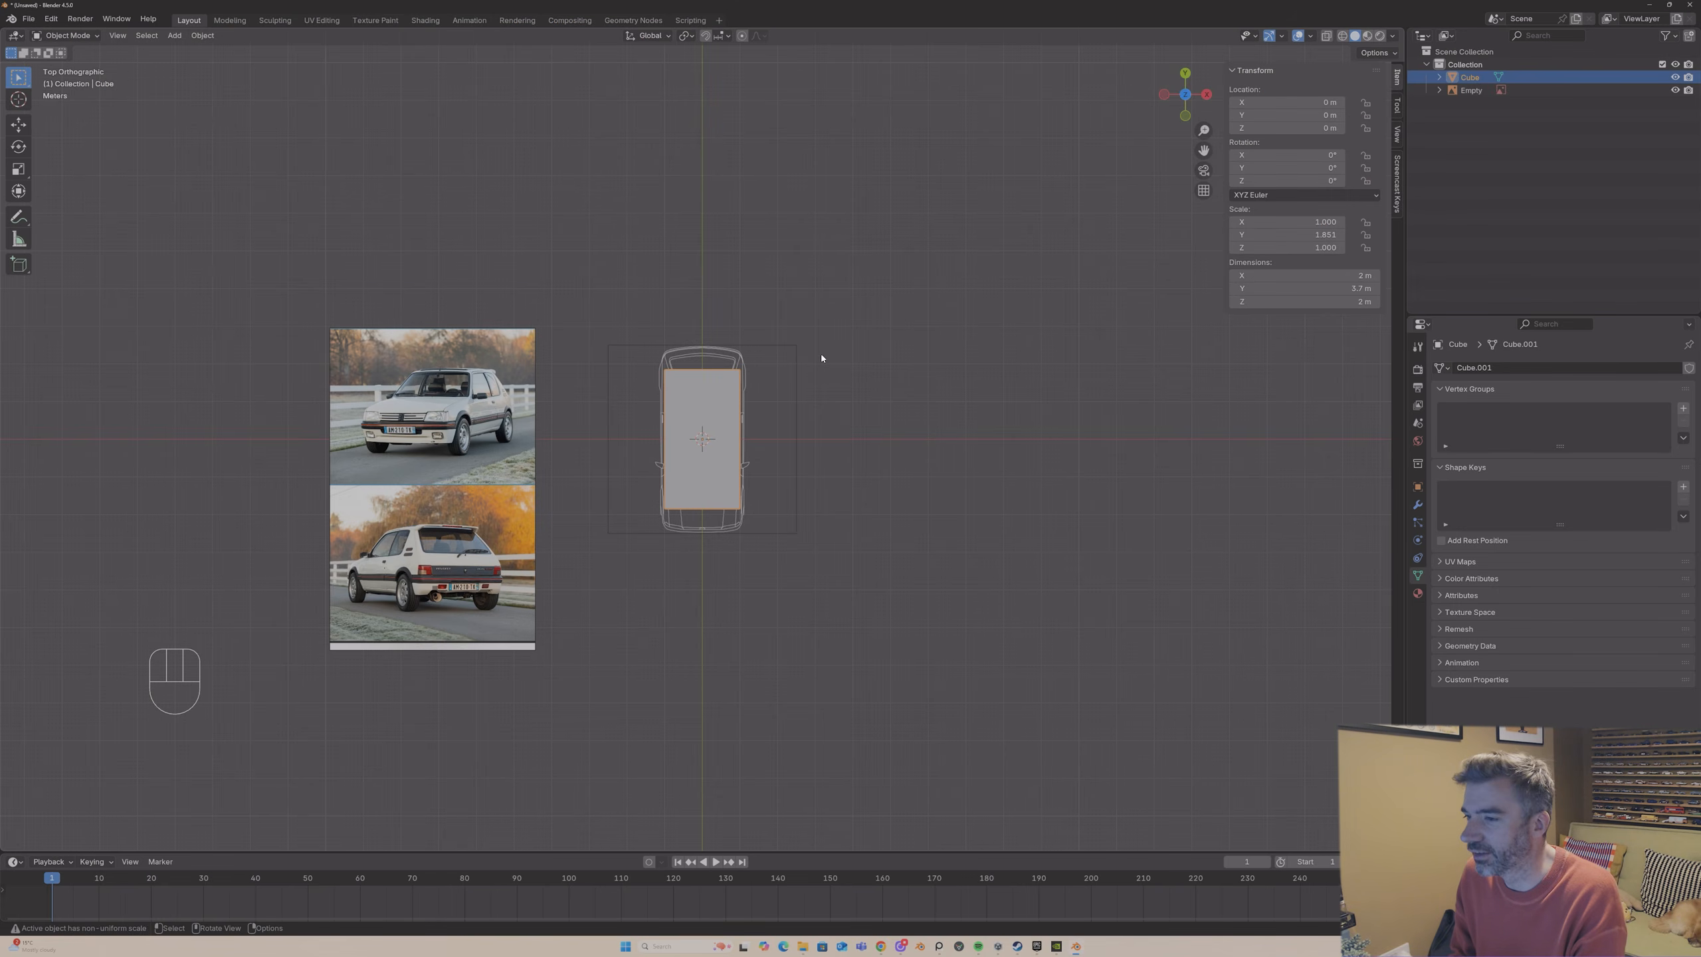
pyautogui.click(1286, 275)
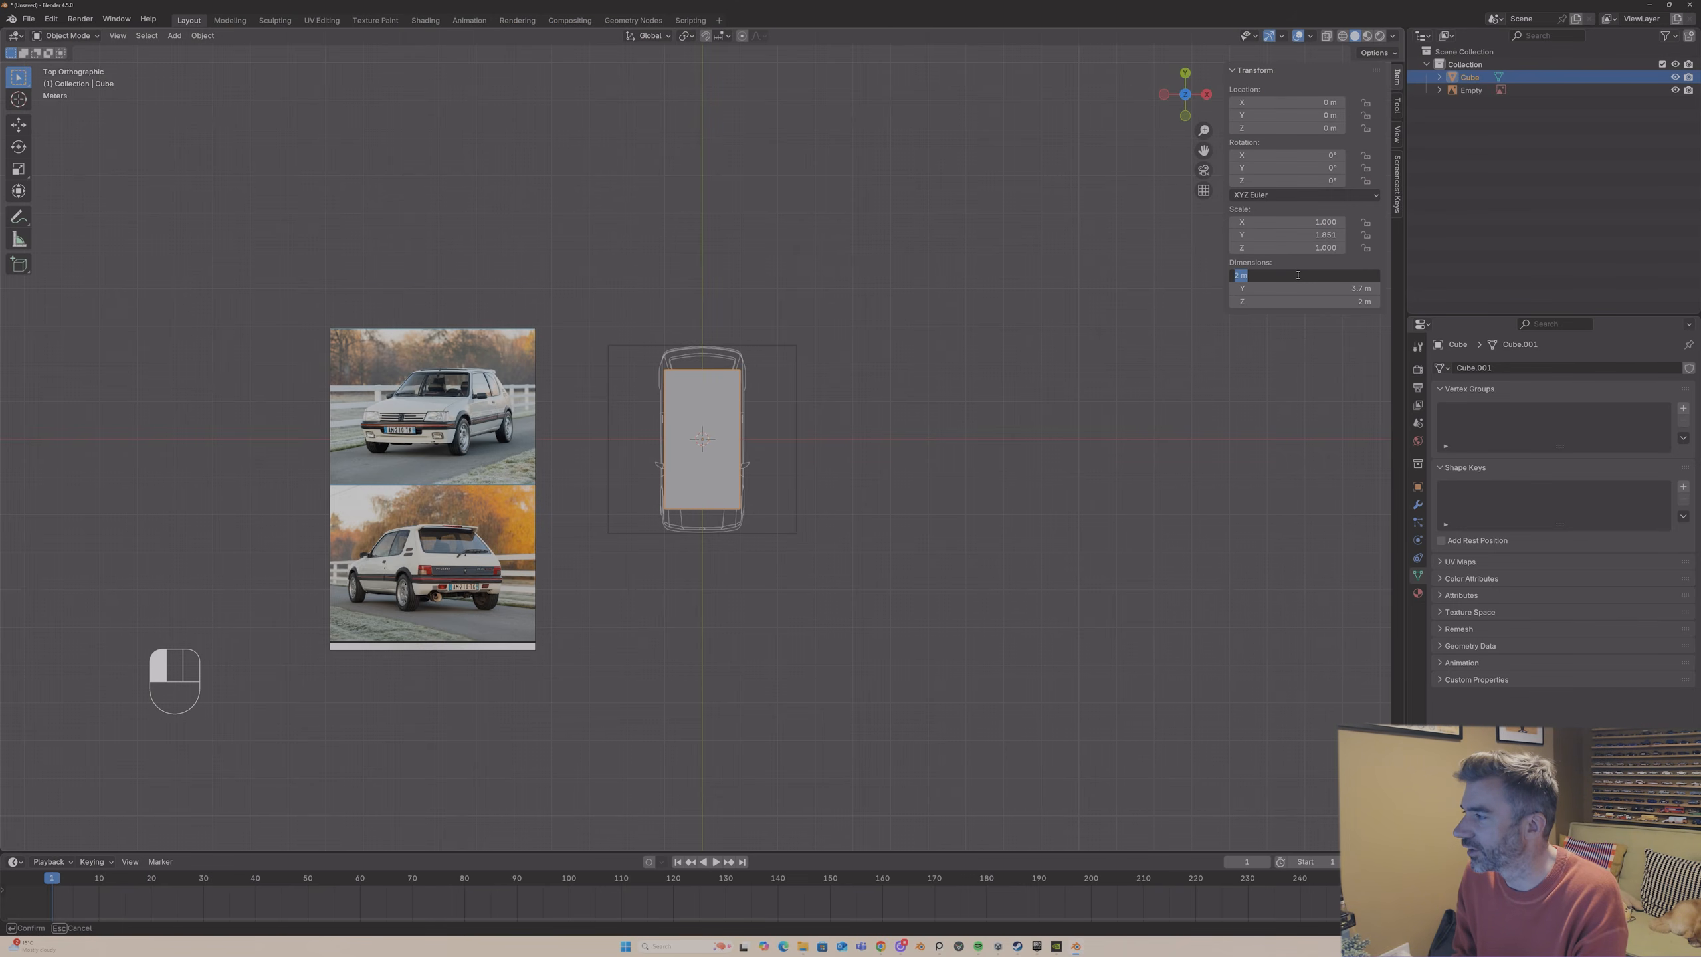
pyautogui.write('1590mm')
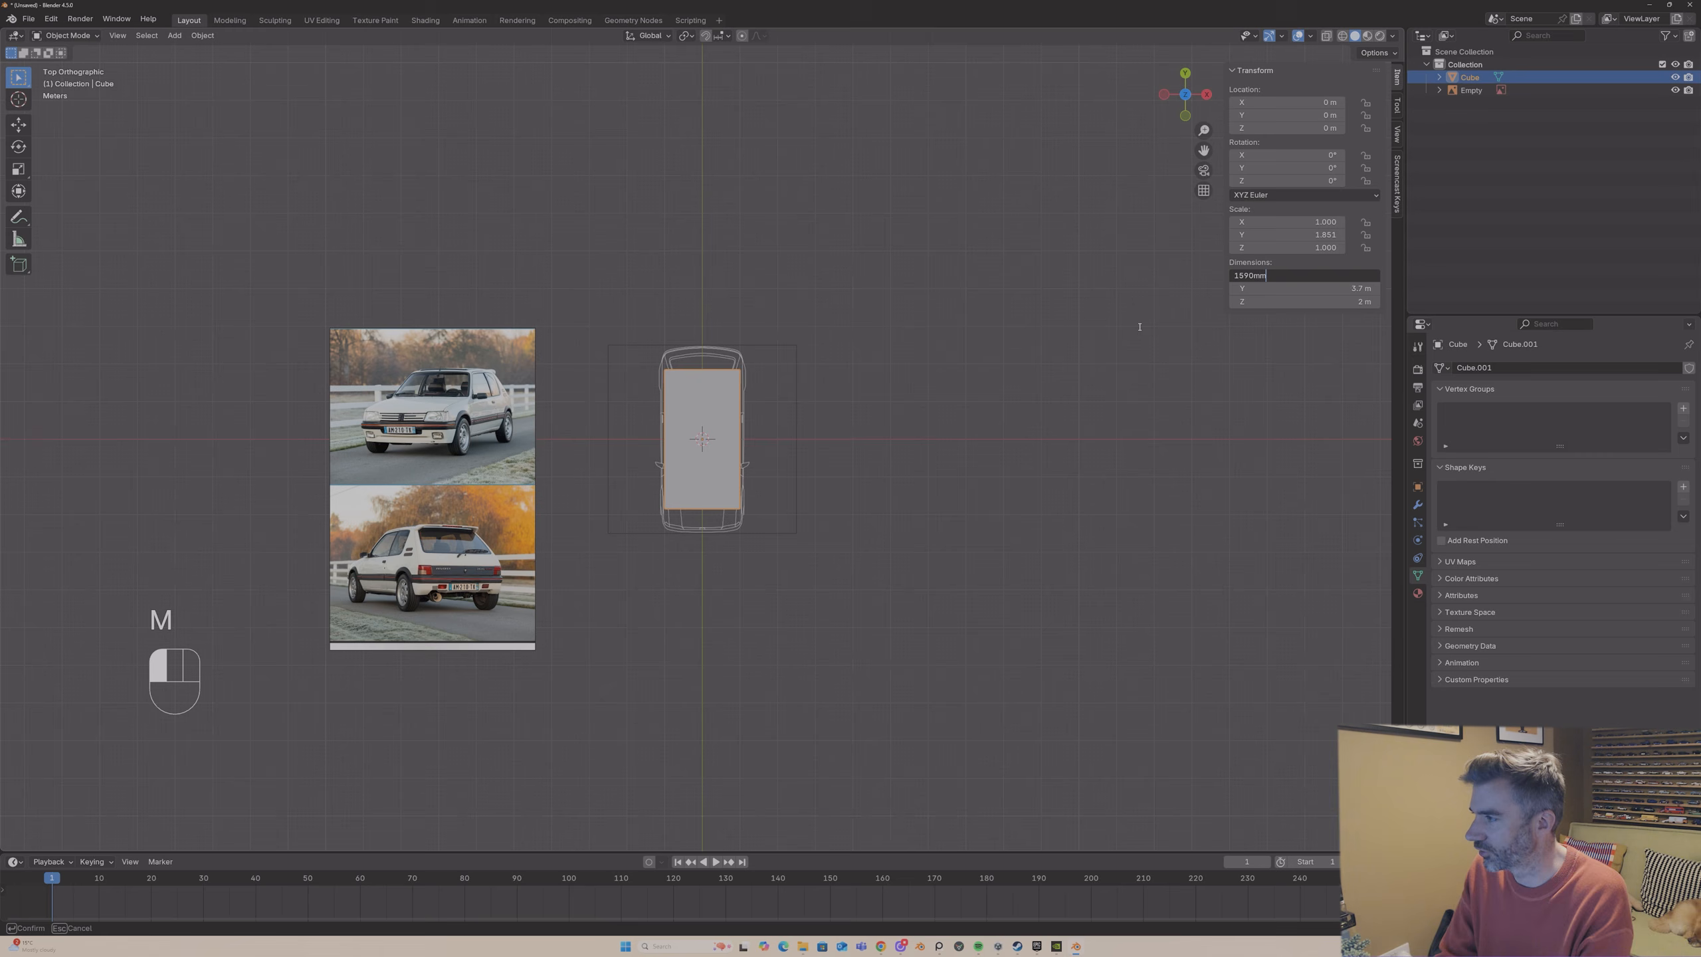
pyautogui.press('Return')
# - Copy the car's height from the browser's search results and set the cube's Z dimension to 1359 mm in Blender
pyautogui.hotkey('alt', 'Tab')
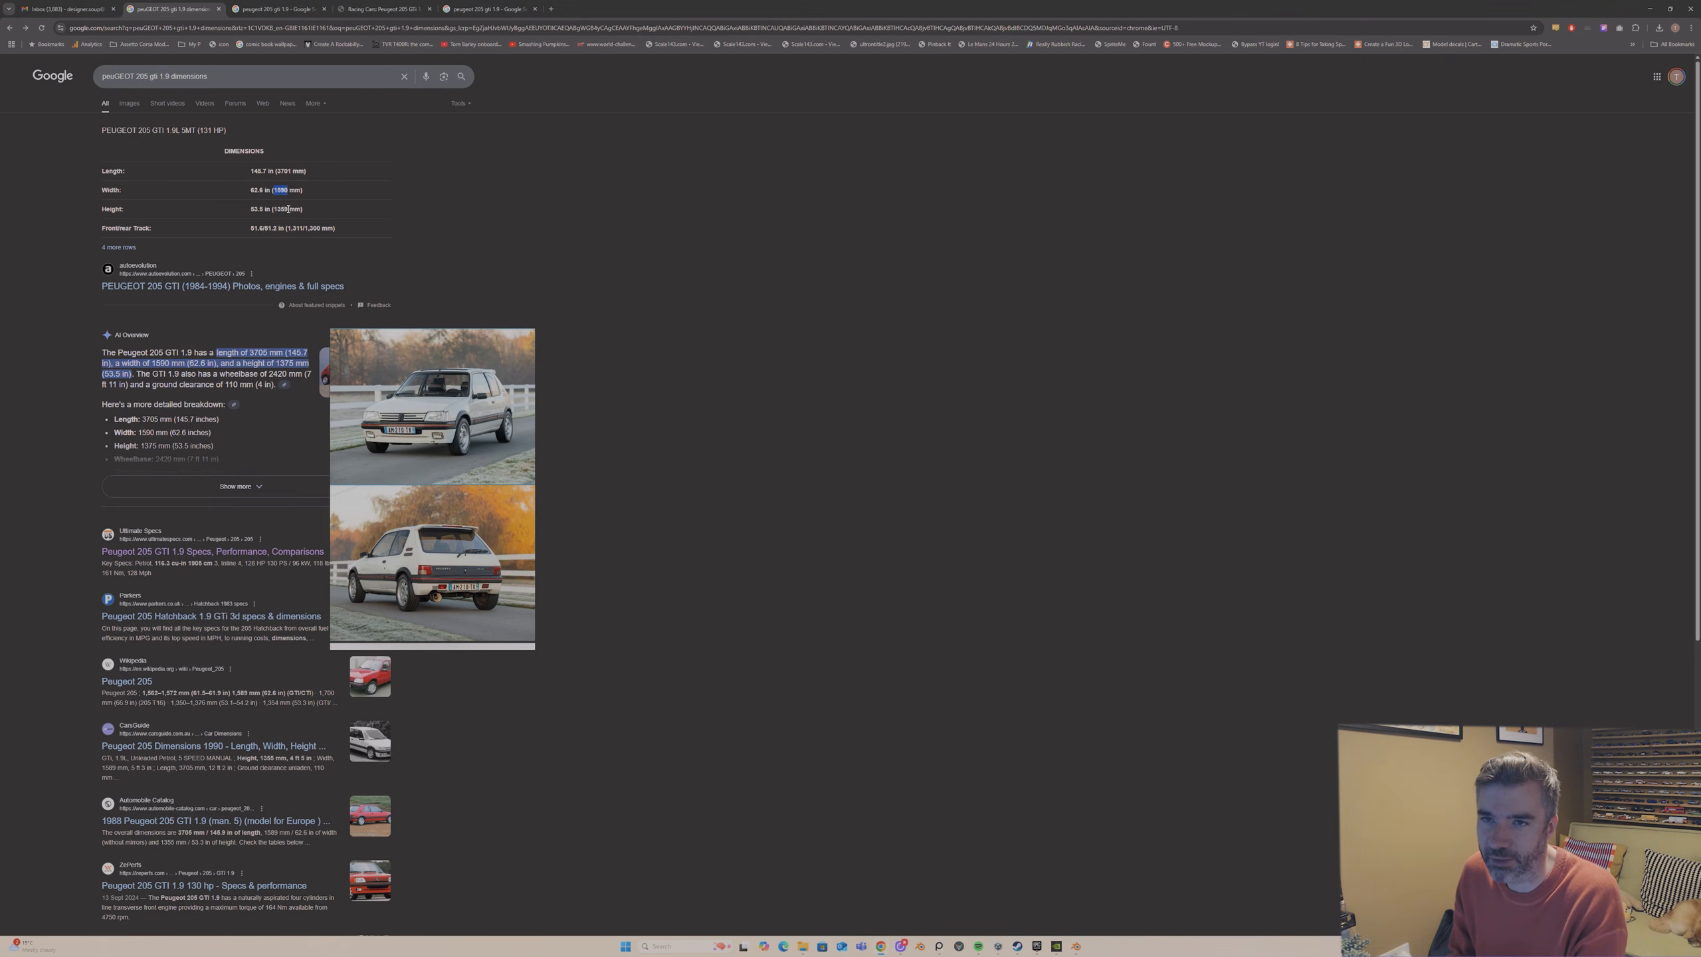
pyautogui.moveTo(286, 210); pyautogui.dragTo(273, 209)
pyautogui.hotkey('ctrl', 'c')
pyautogui.hotkey('alt', 'Tab')
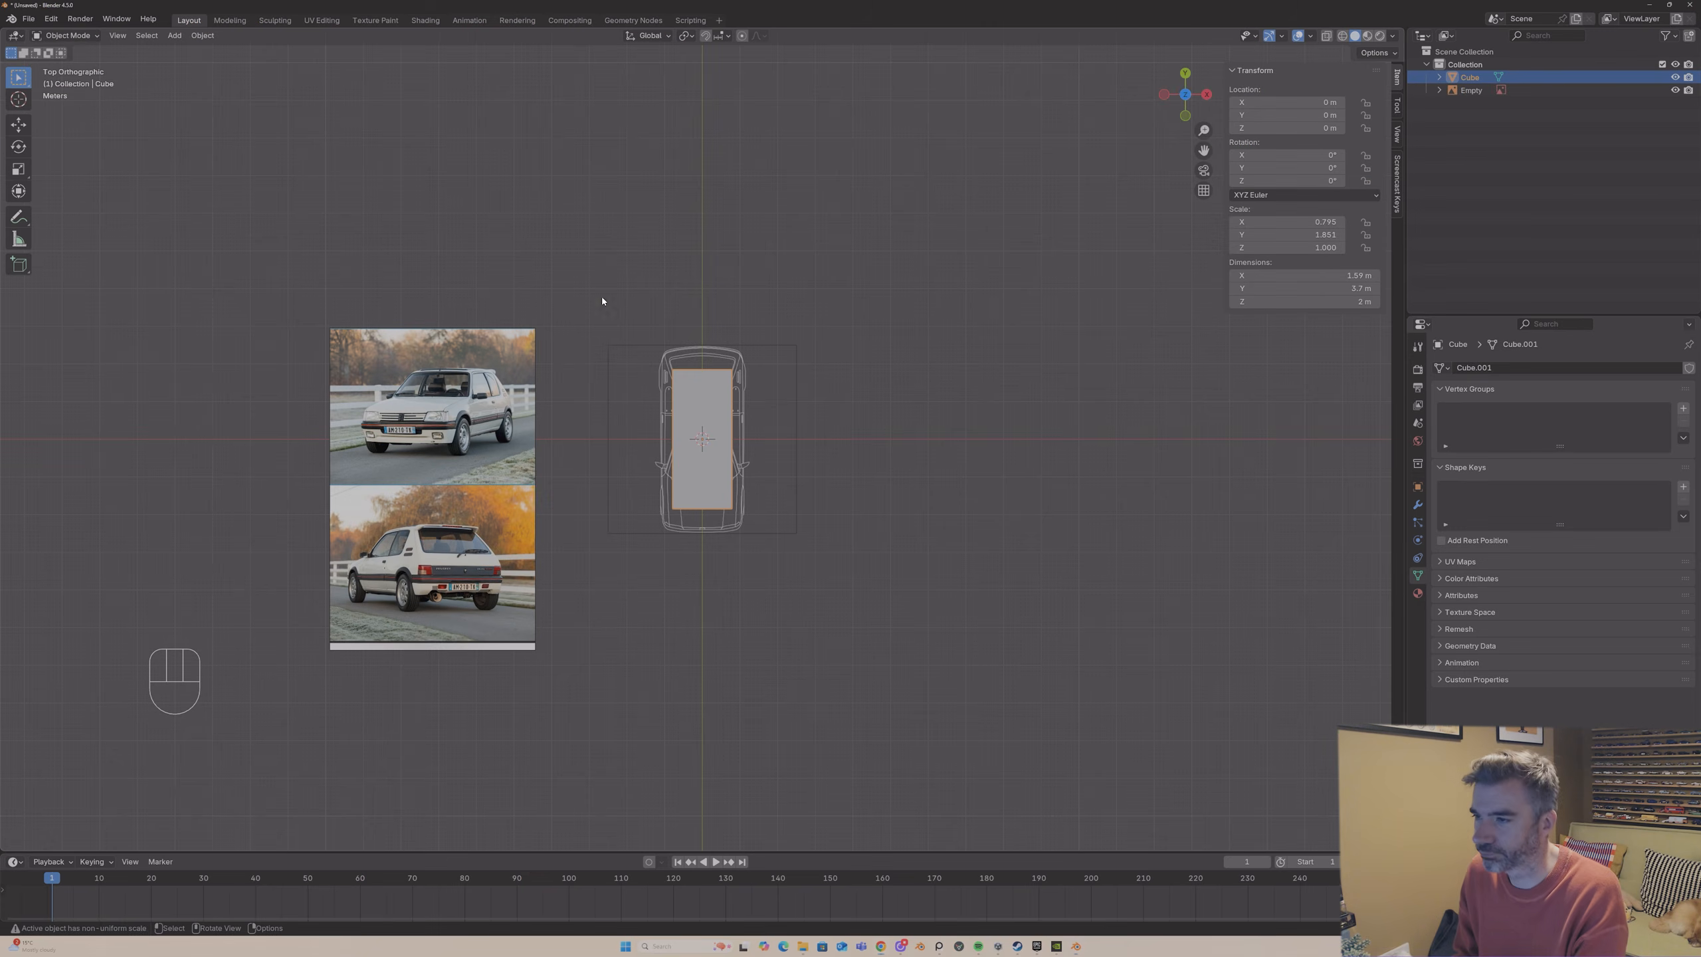
pyautogui.click(1299, 302)
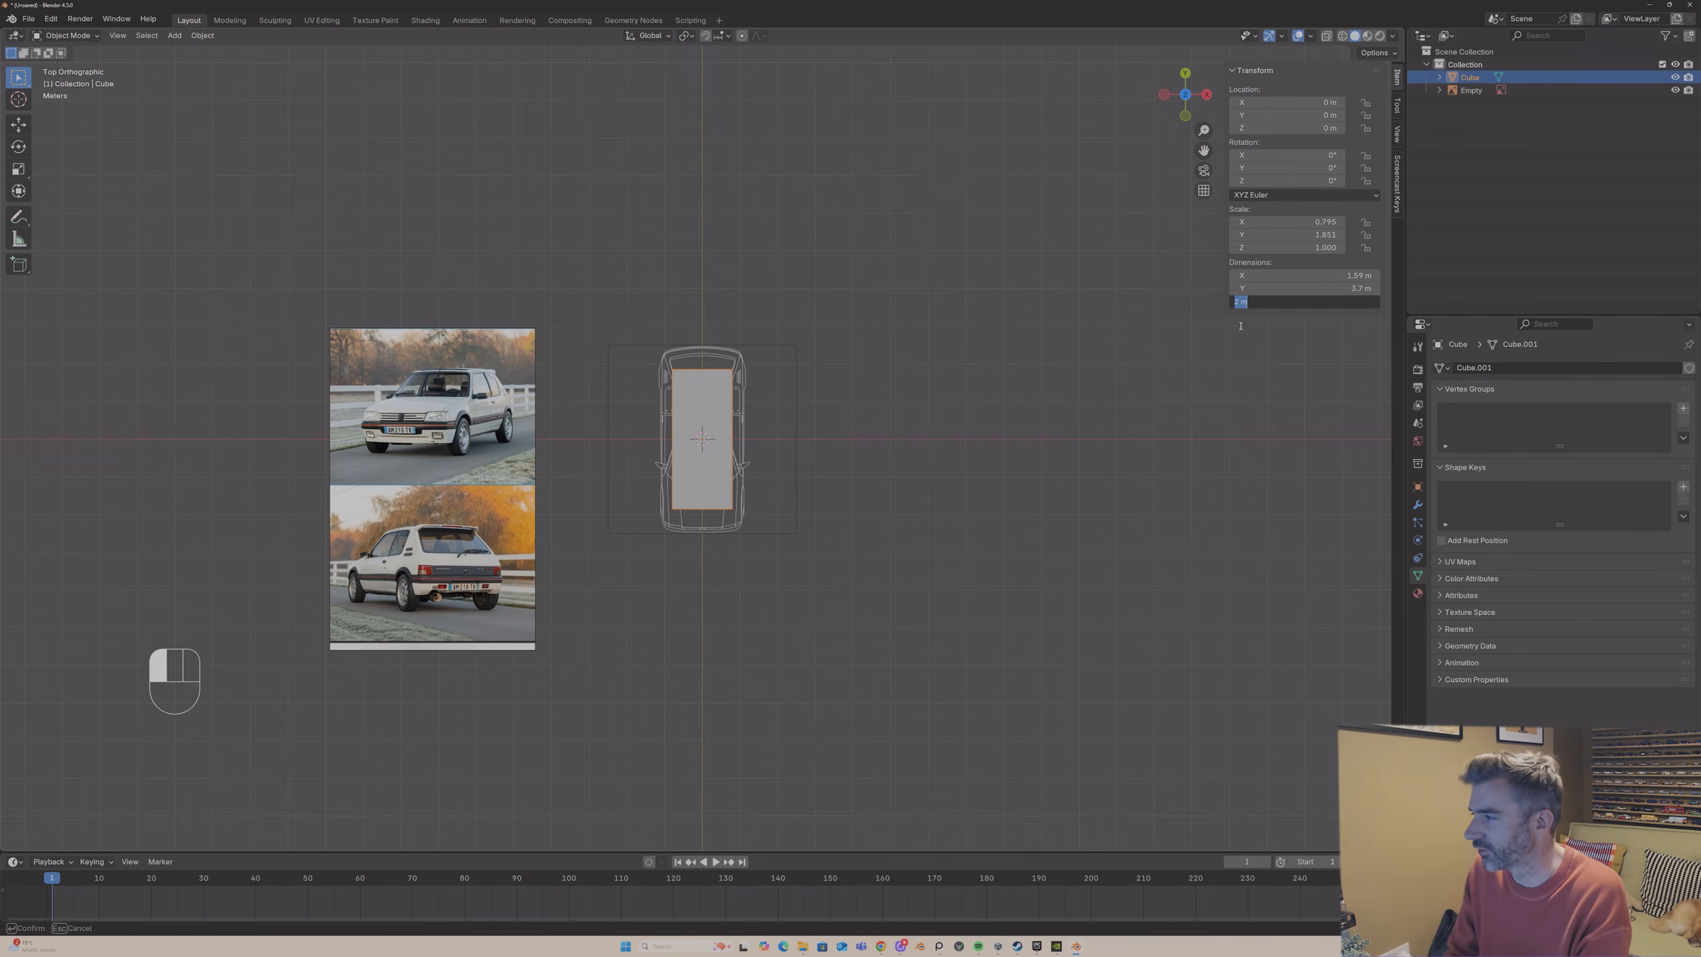
pyautogui.hotkey('ctrl', 'v')
pyautogui.write('mm')
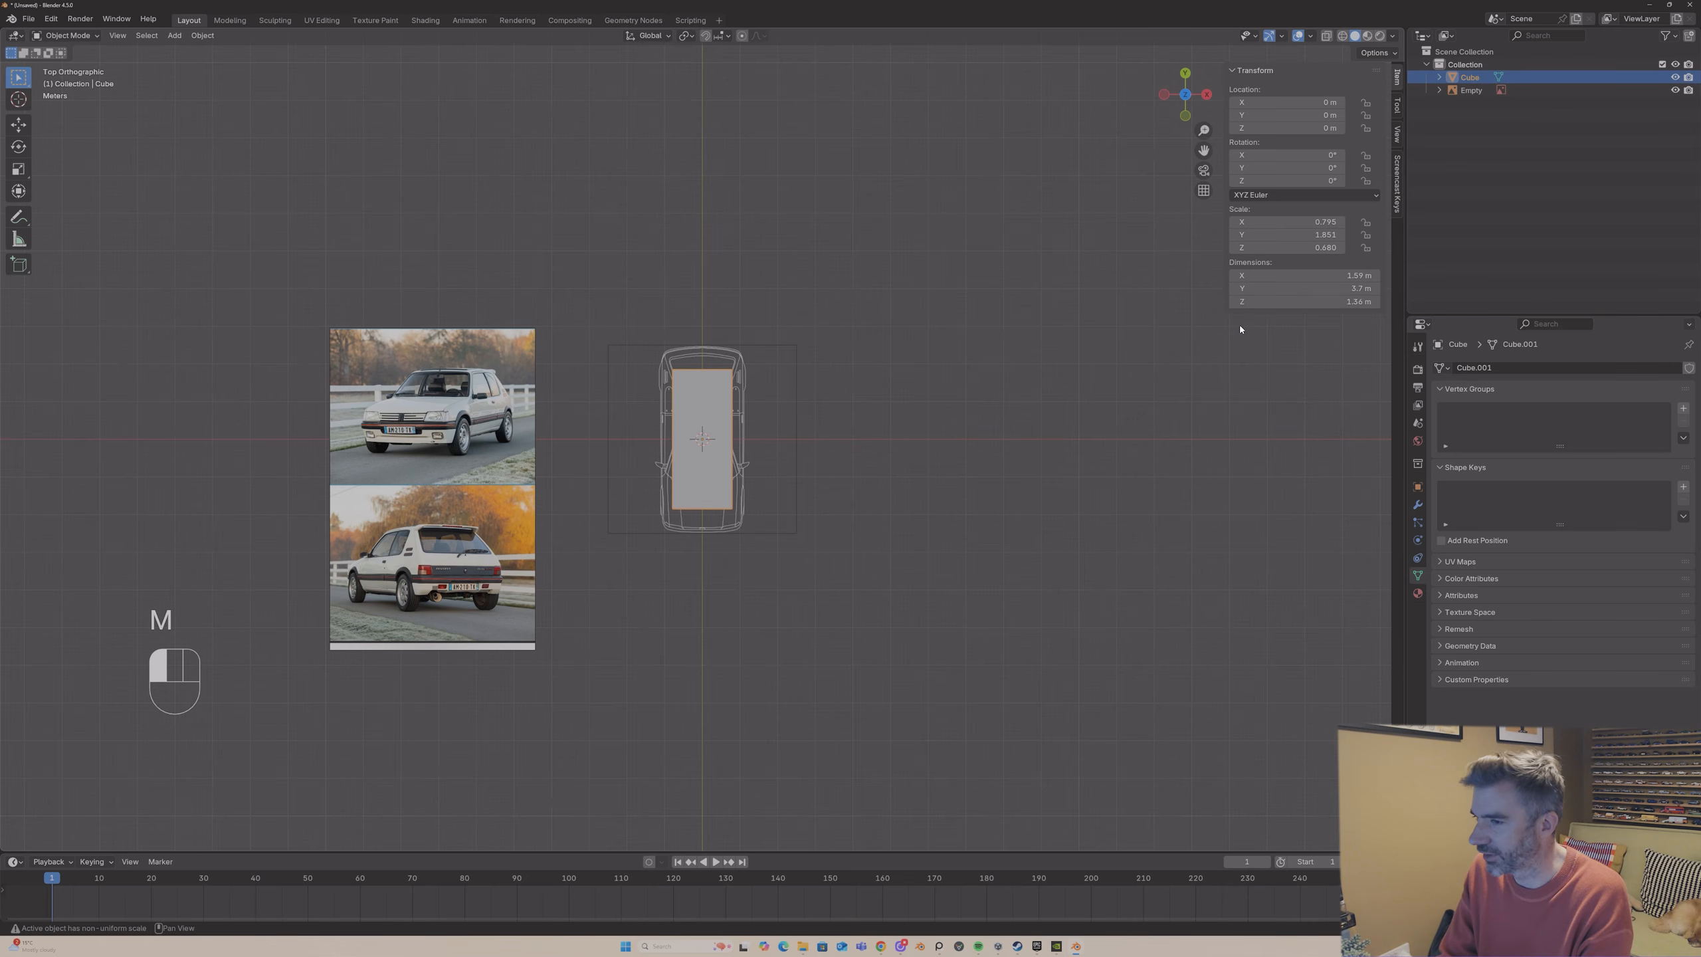
pyautogui.press('Return')
# - Turn on X-ray and scale the top blueprint image uniformly to about 0.741 so the car matches the cube's length
pyautogui.click(790, 346)
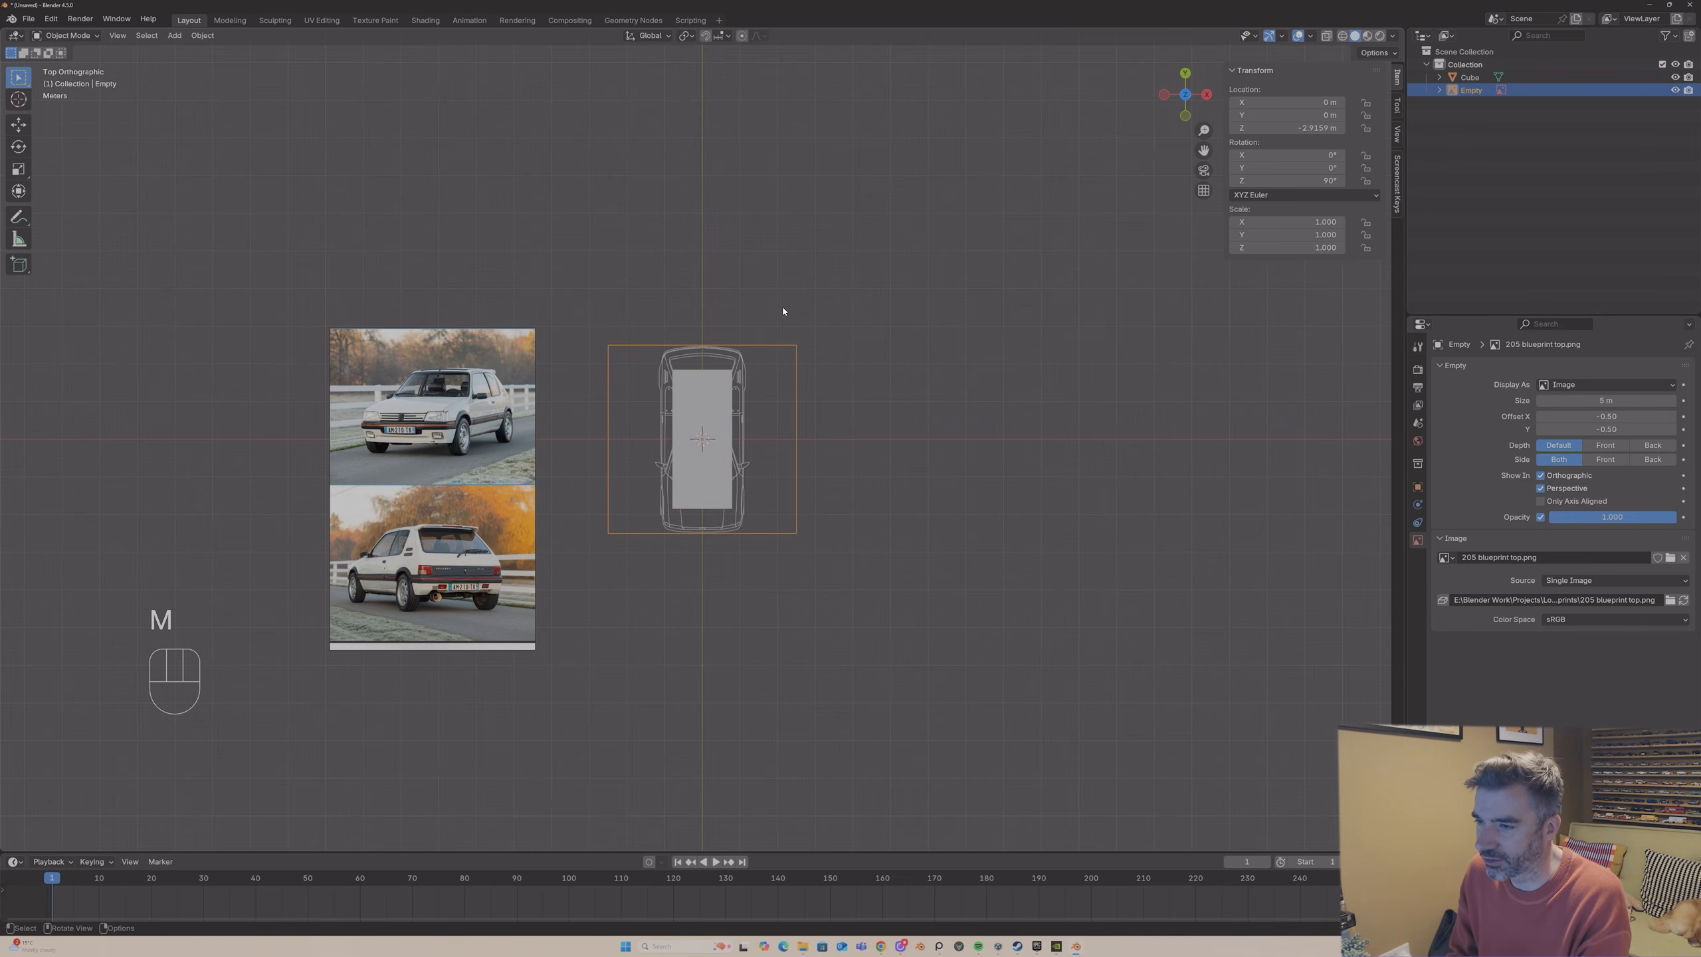
pyautogui.scroll(3, 781, 306)
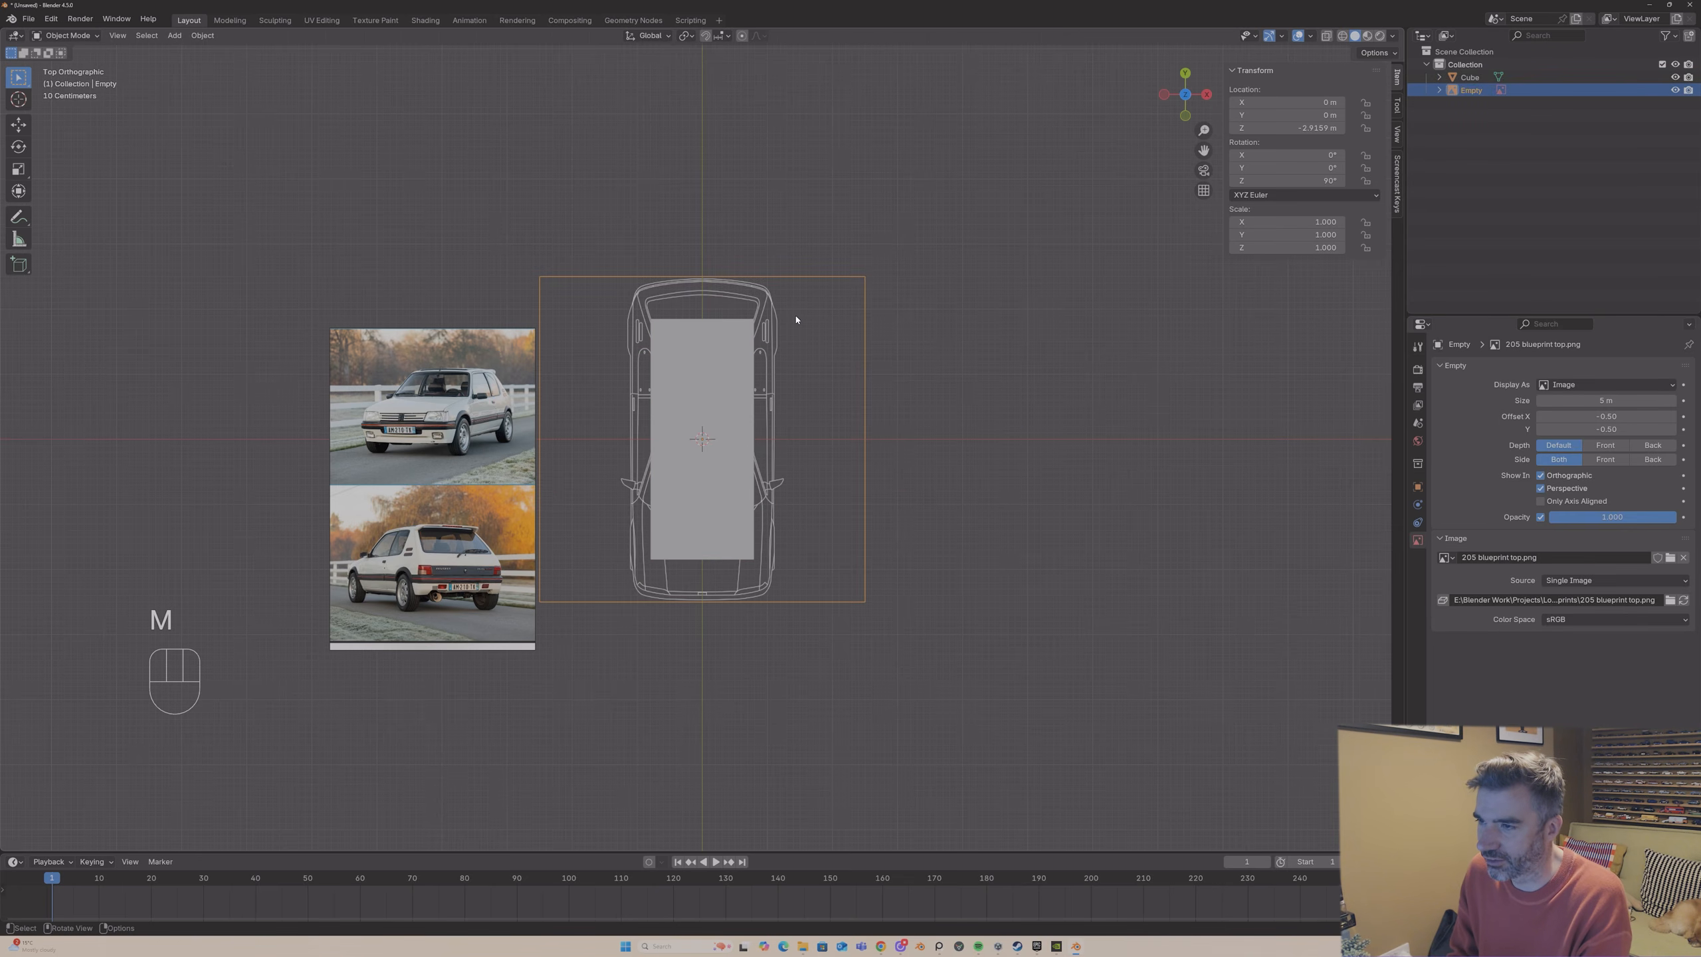
pyautogui.click(1328, 37)
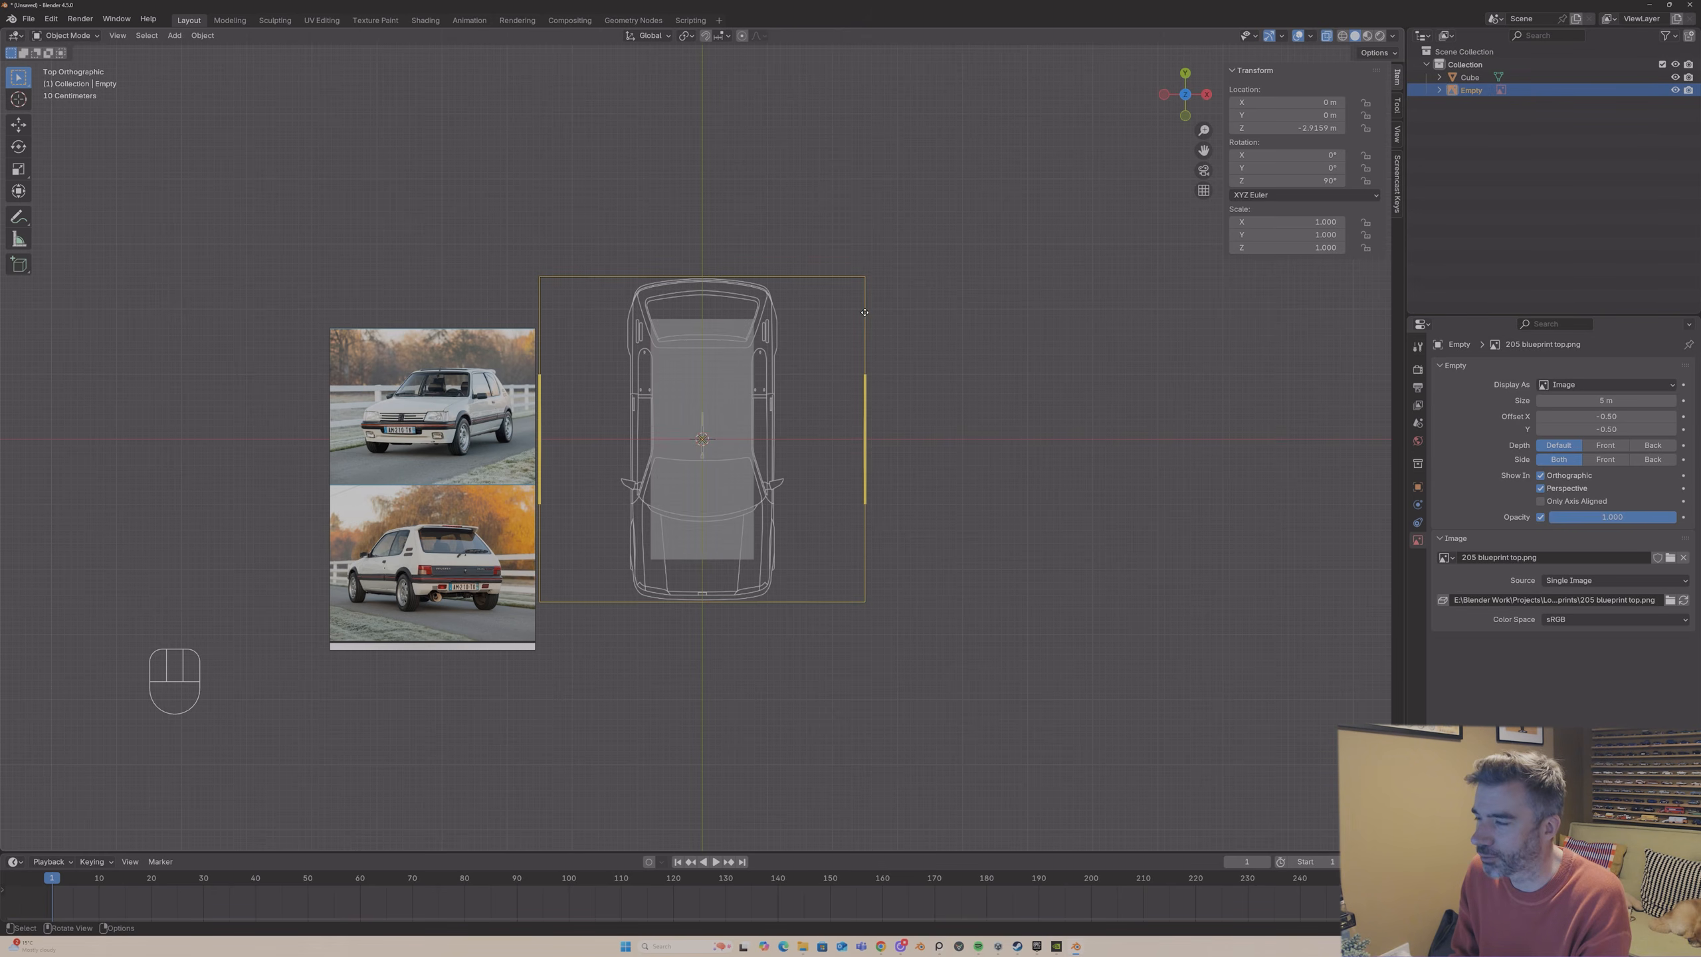
pyautogui.press('s')
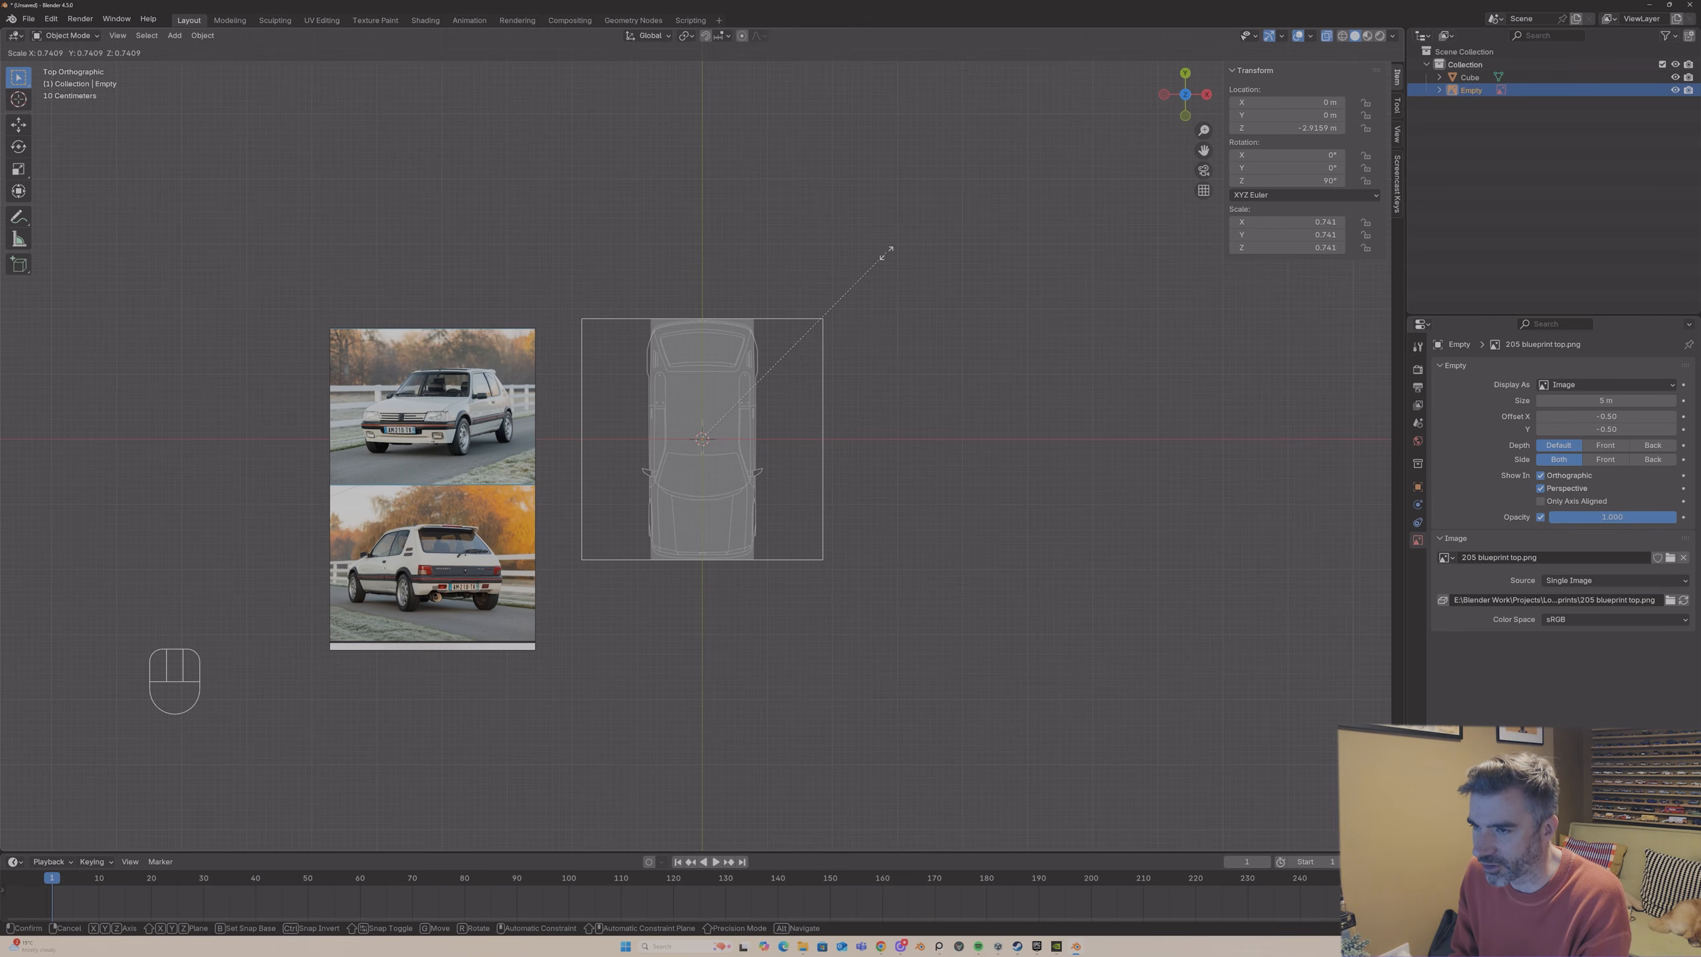
pyautogui.click(886, 253)
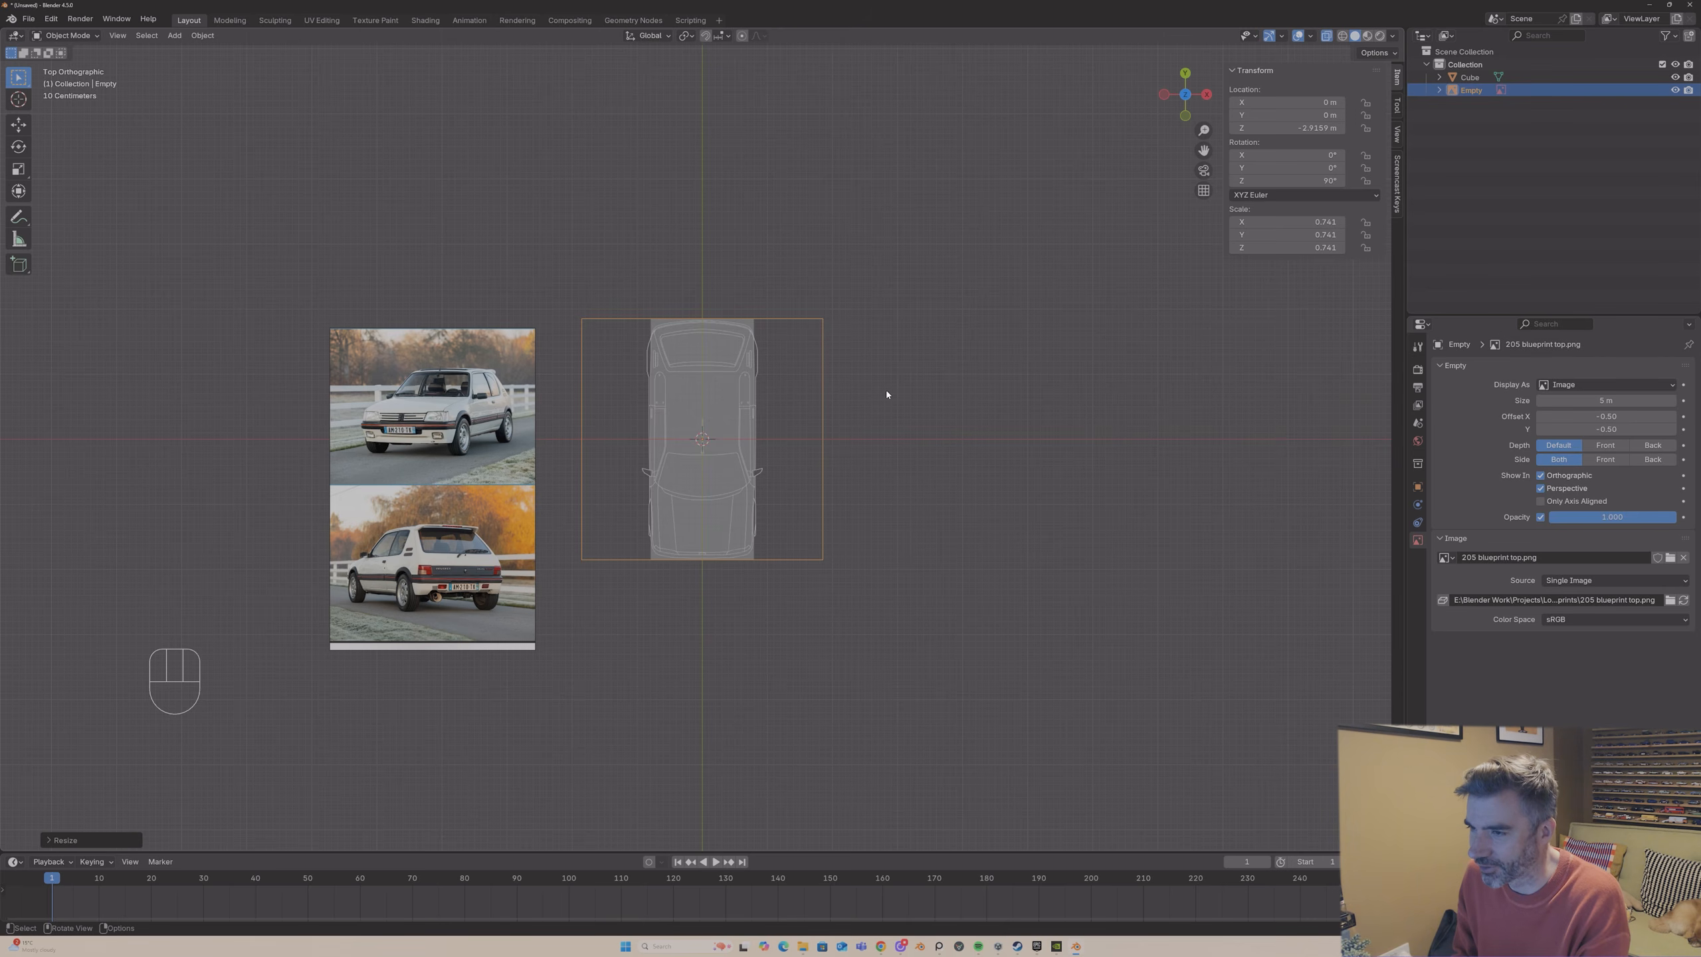
# - Rename the cube as dimensionCube
pyautogui.moveTo(885, 390); pyautogui.dragTo(763, 362, button='middle')
pyautogui.click(763, 376)
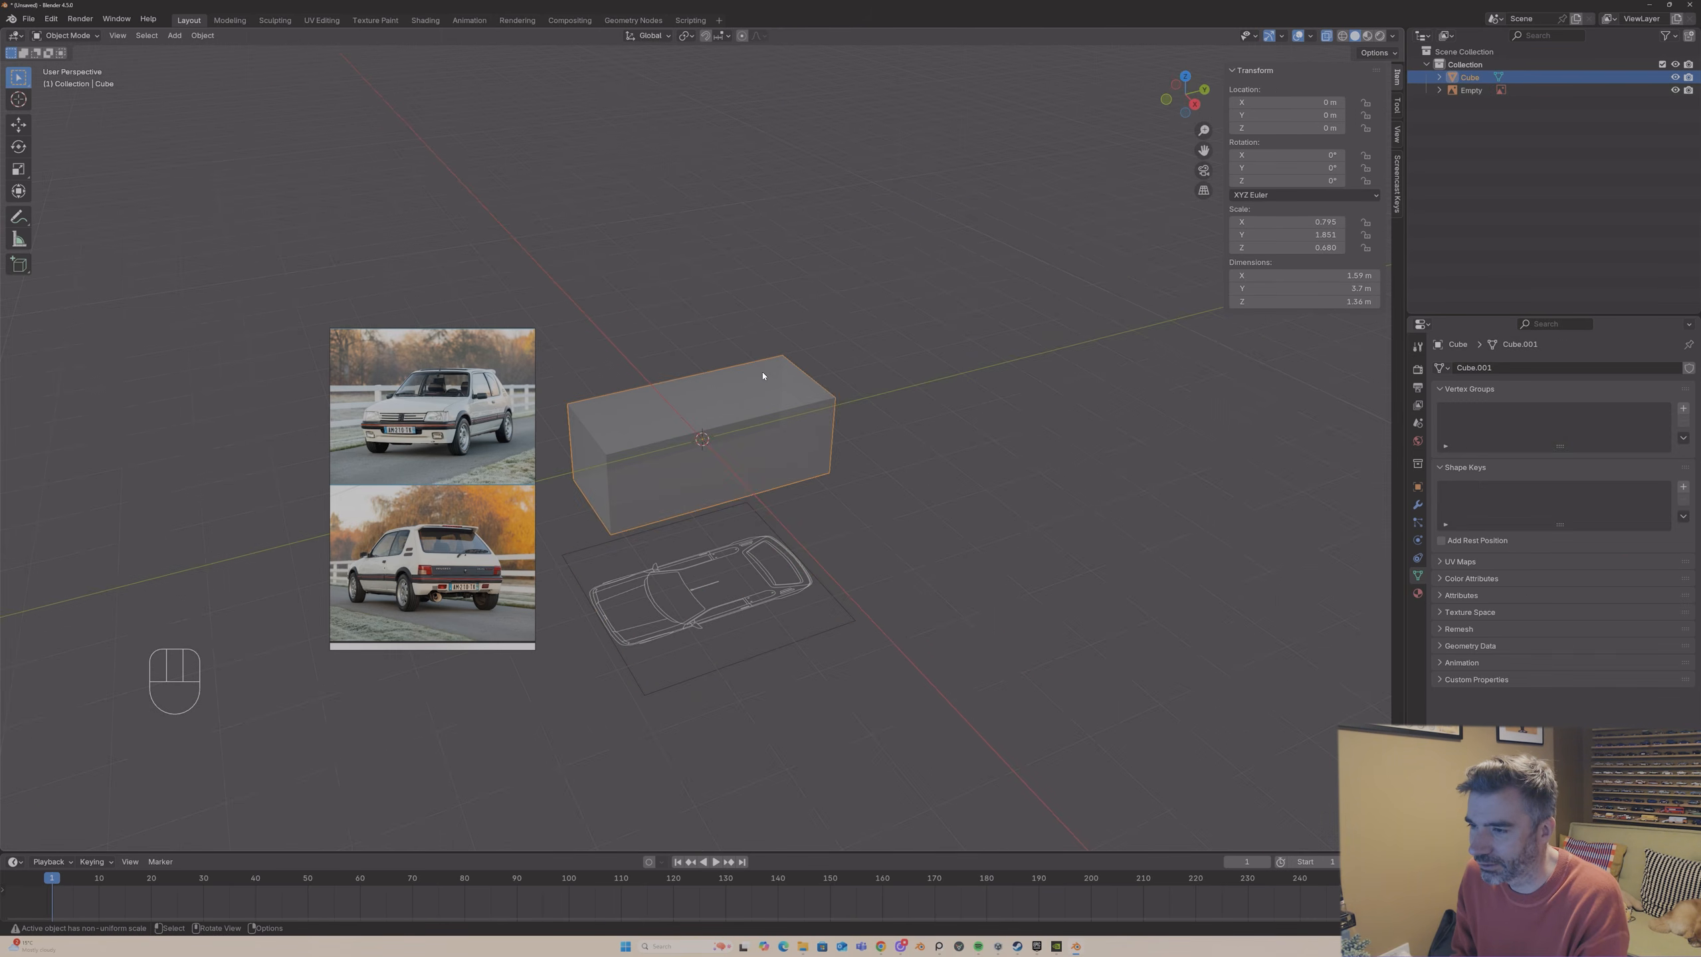
pyautogui.press('F2')
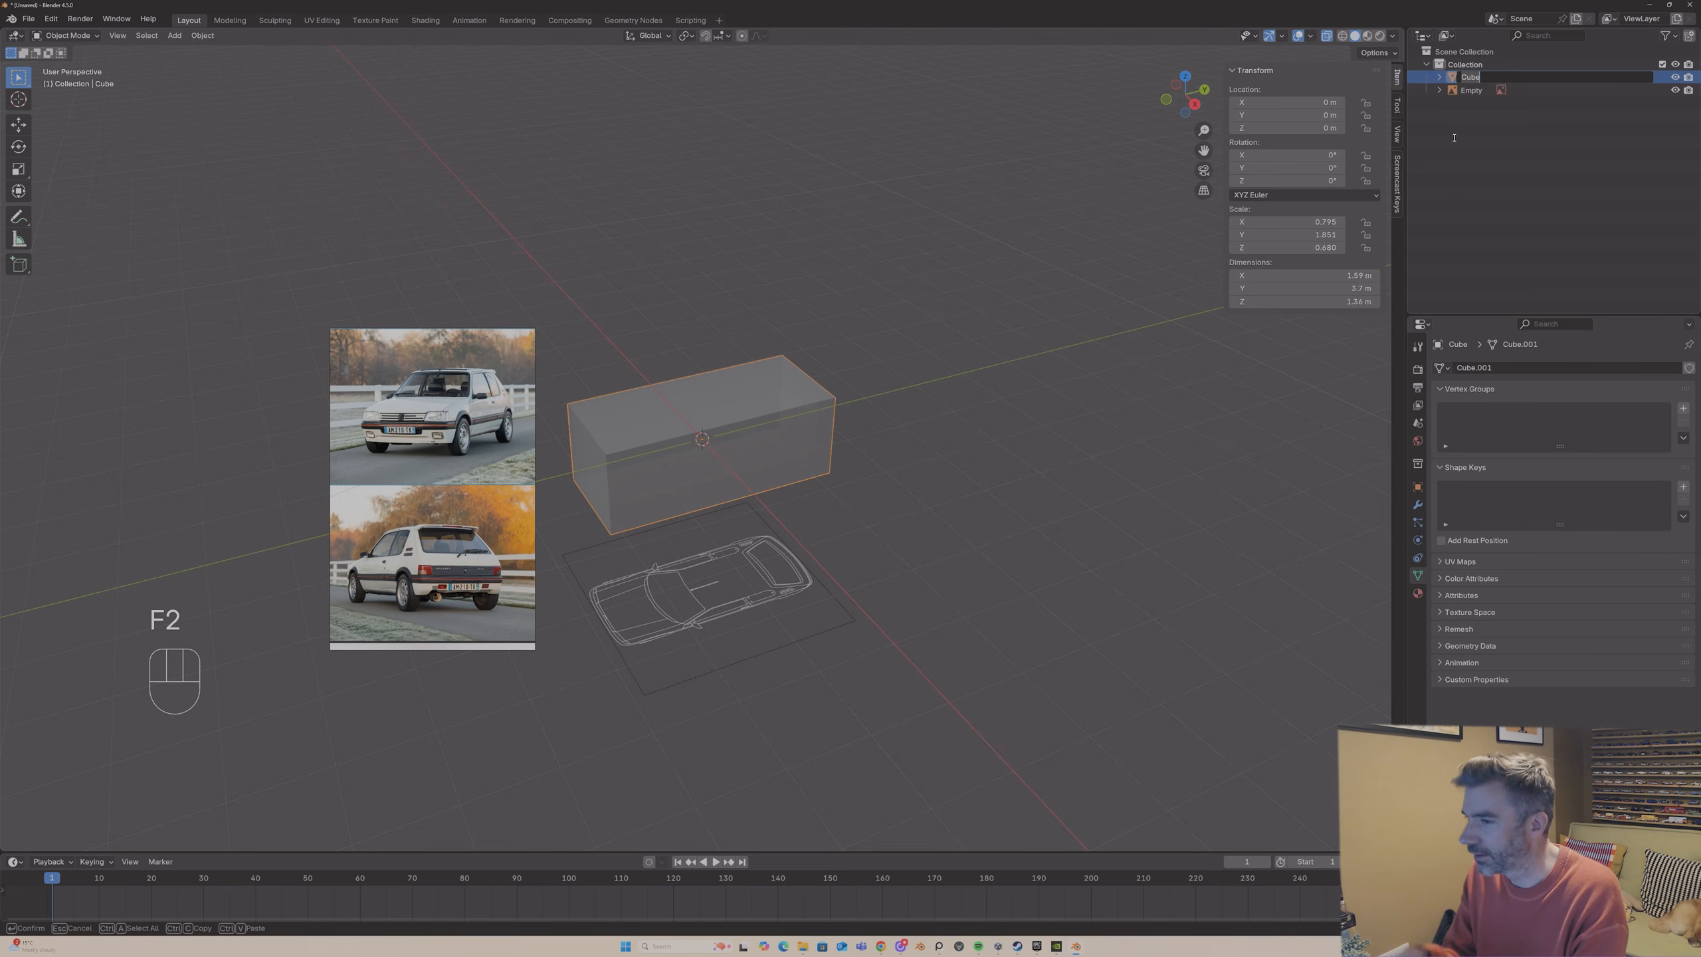
pyautogui.write('dimensio')
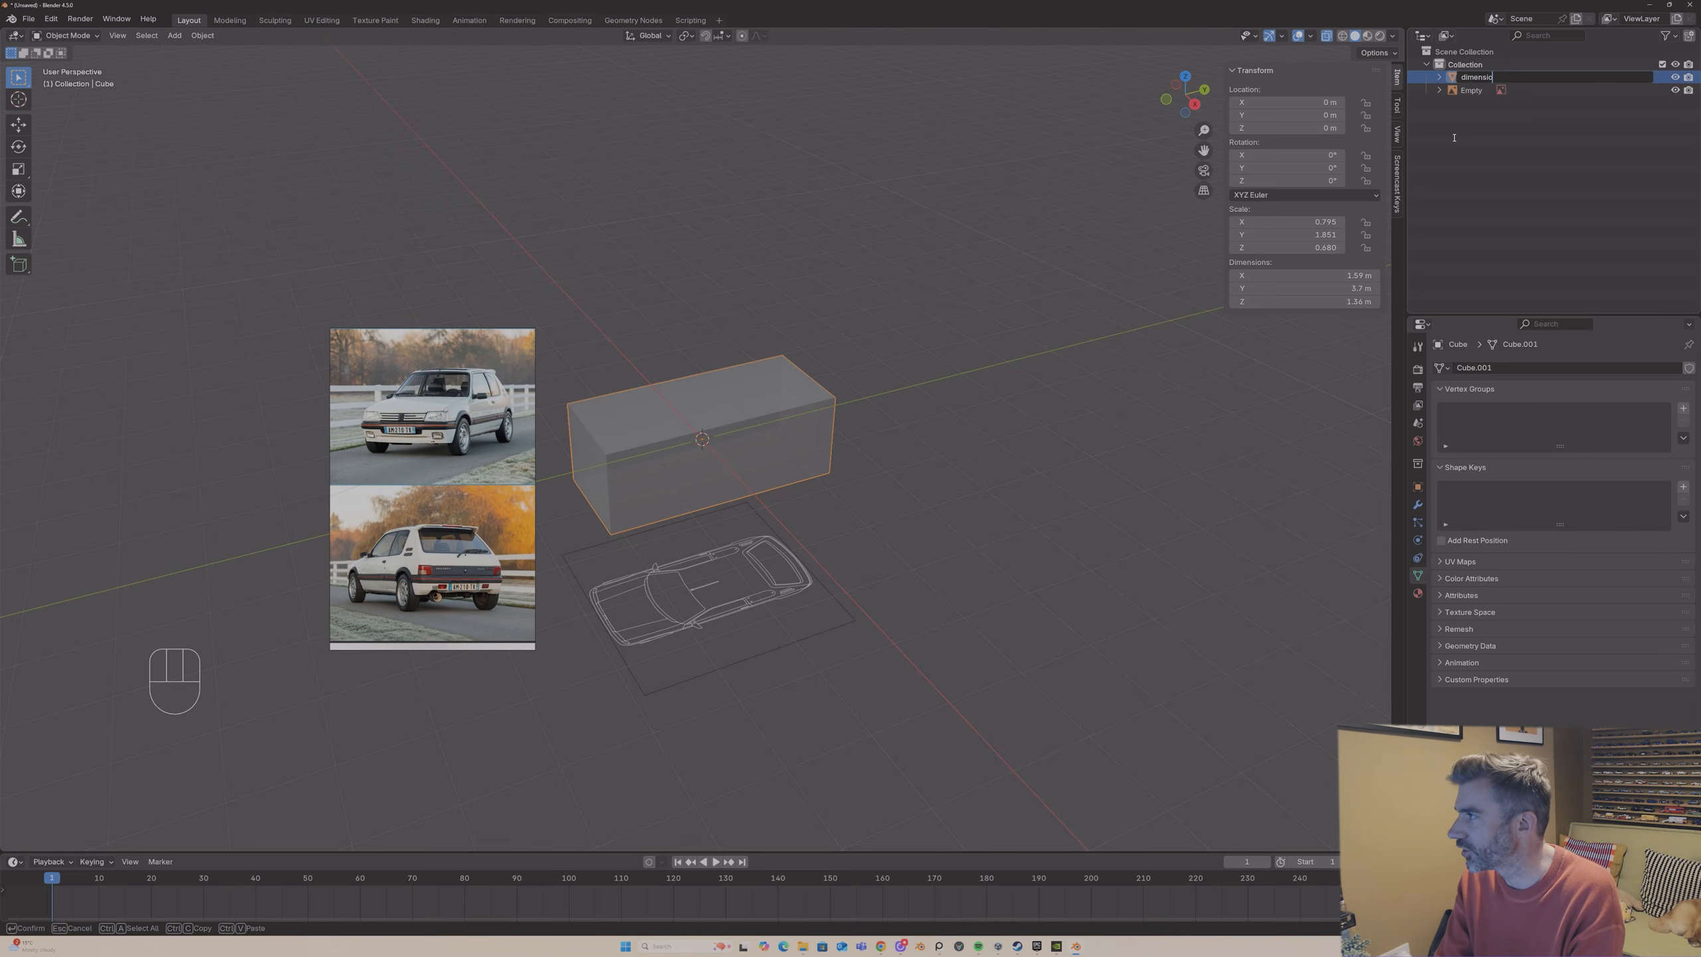
pyautogui.write('nCube')
pyautogui.press('Return')
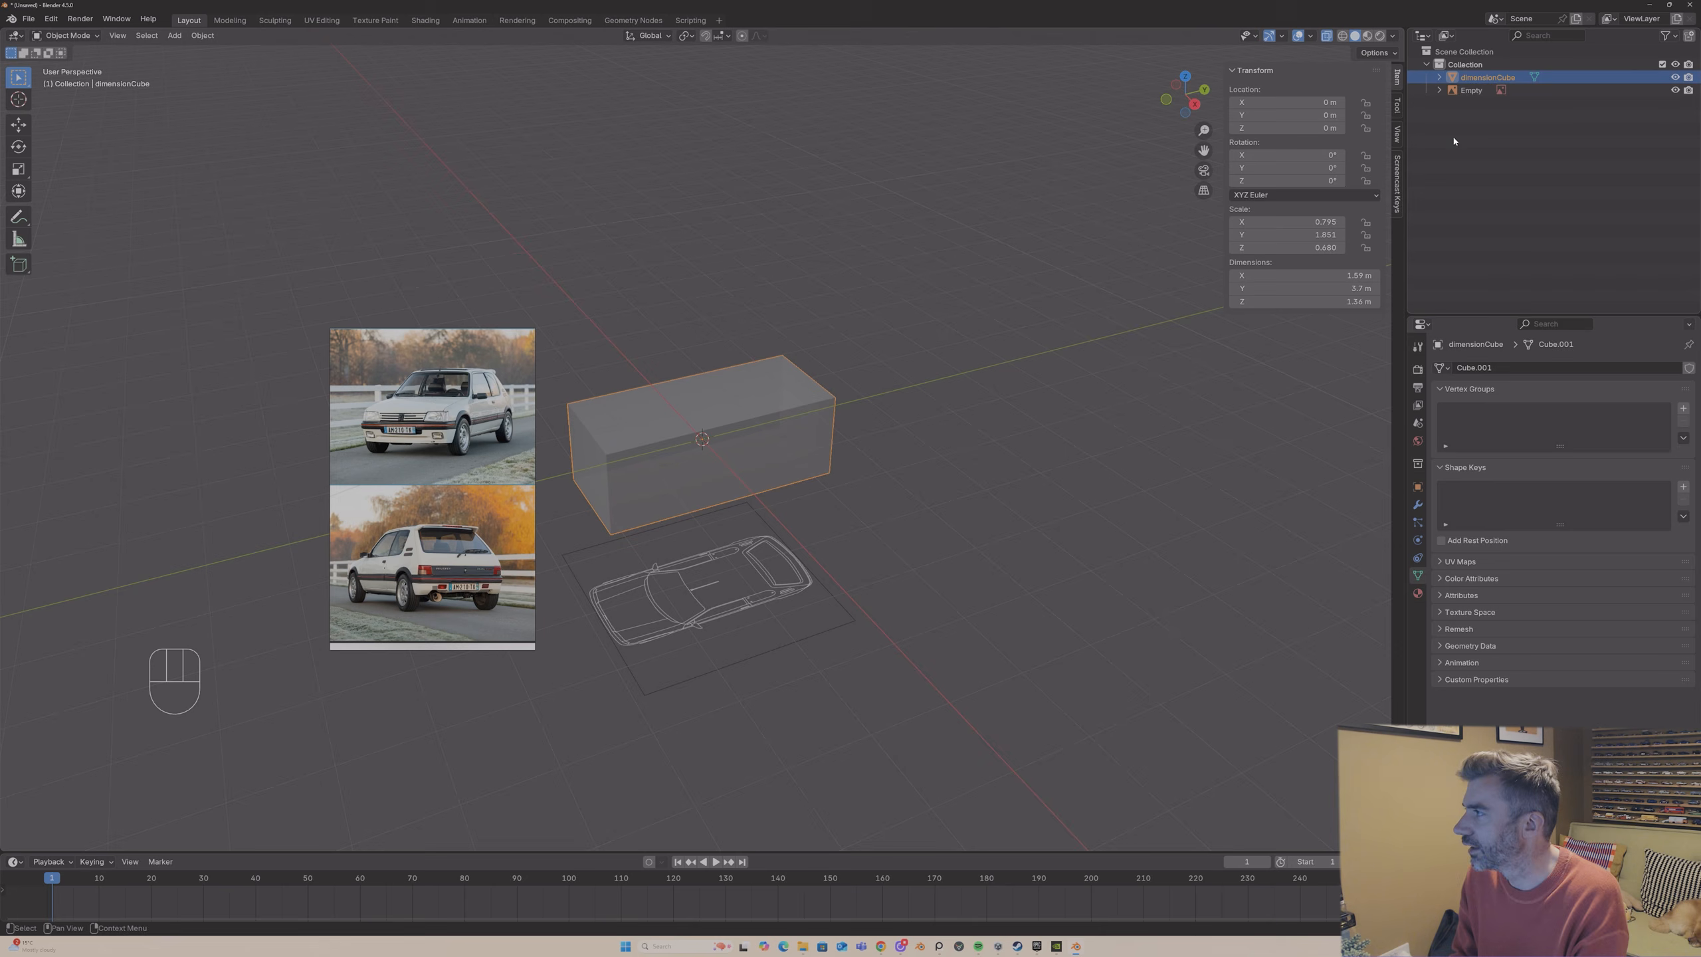
# - Hide dimensionCube, select the top blueprint image, and move the PureRef photos to the viewport's upper-left corner
pyautogui.click(1675, 77)
pyautogui.click(765, 543)
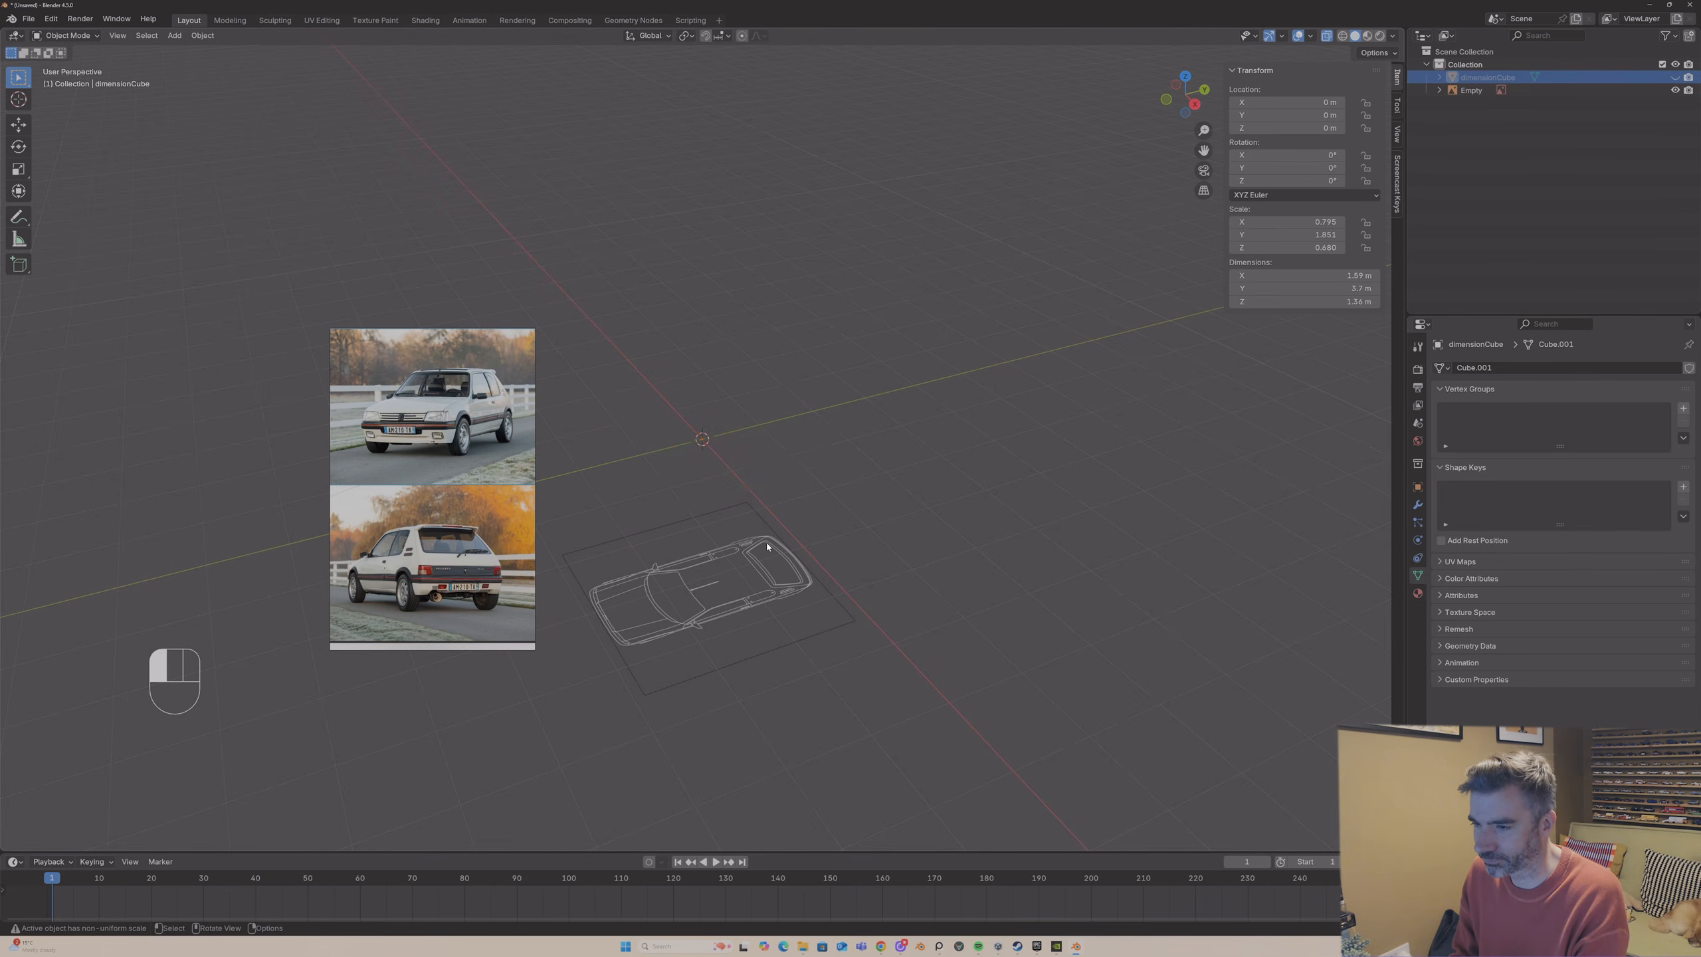
pyautogui.moveTo(449, 332); pyautogui.dragTo(201, 122)
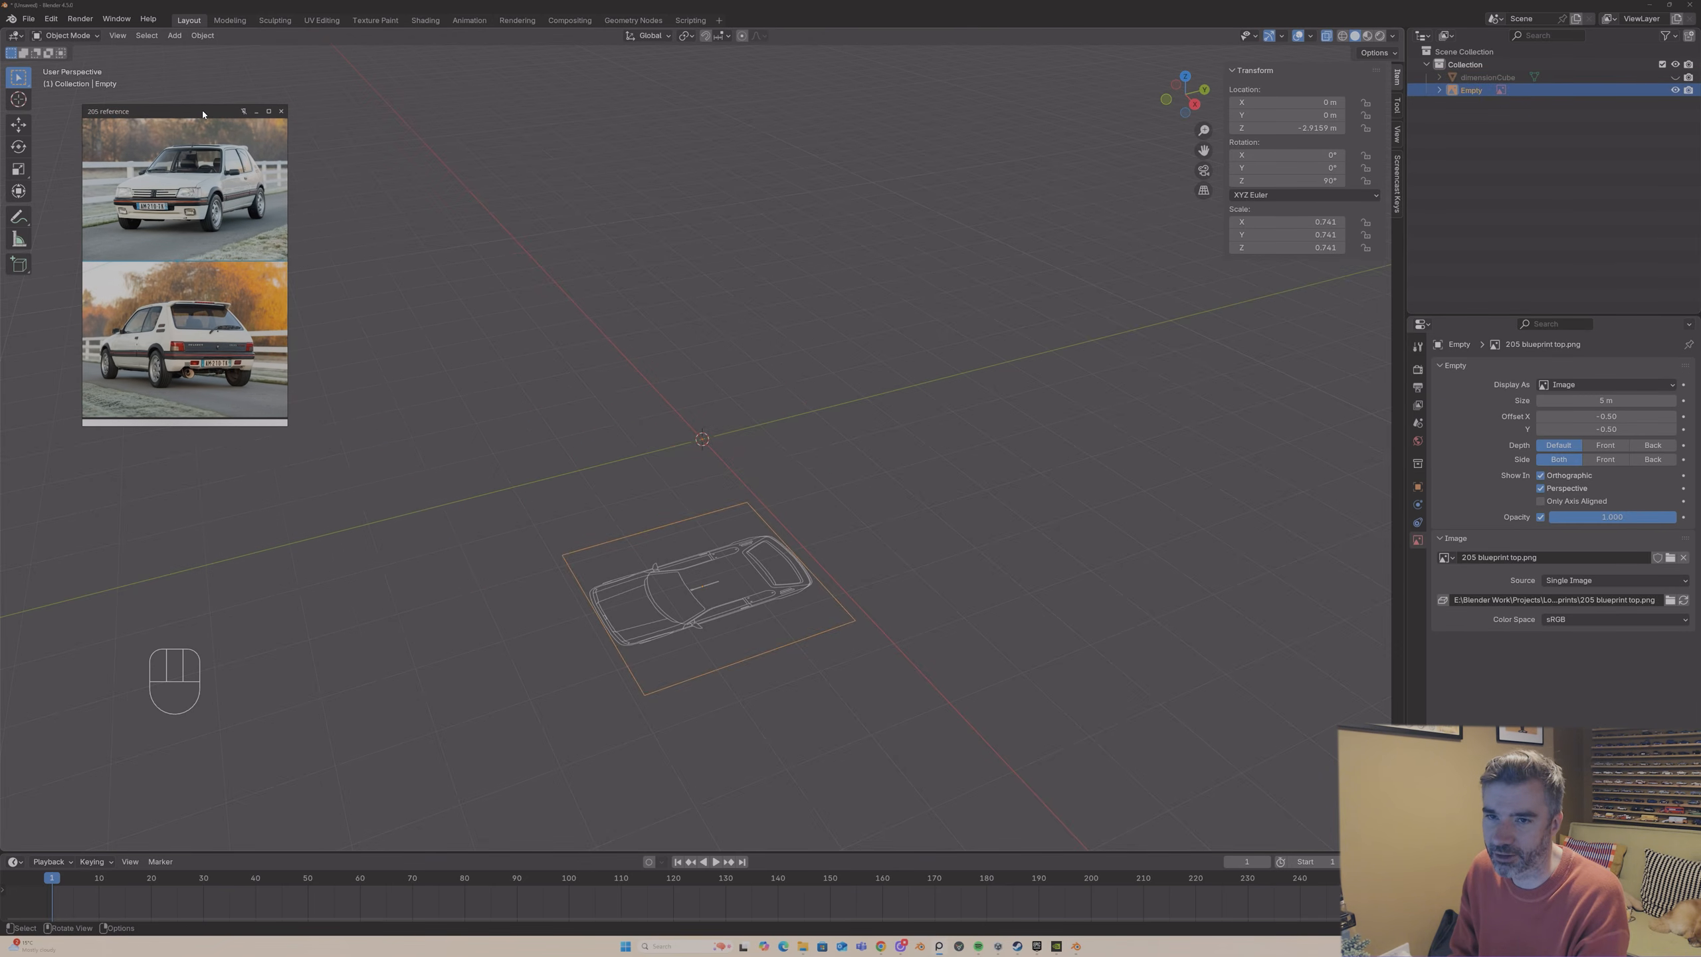
pyautogui.click(256, 111)
# - Rename the top blueprint image object as 205topview
pyautogui.moveTo(703, 573); pyautogui.dragTo(722, 558, button='middle')
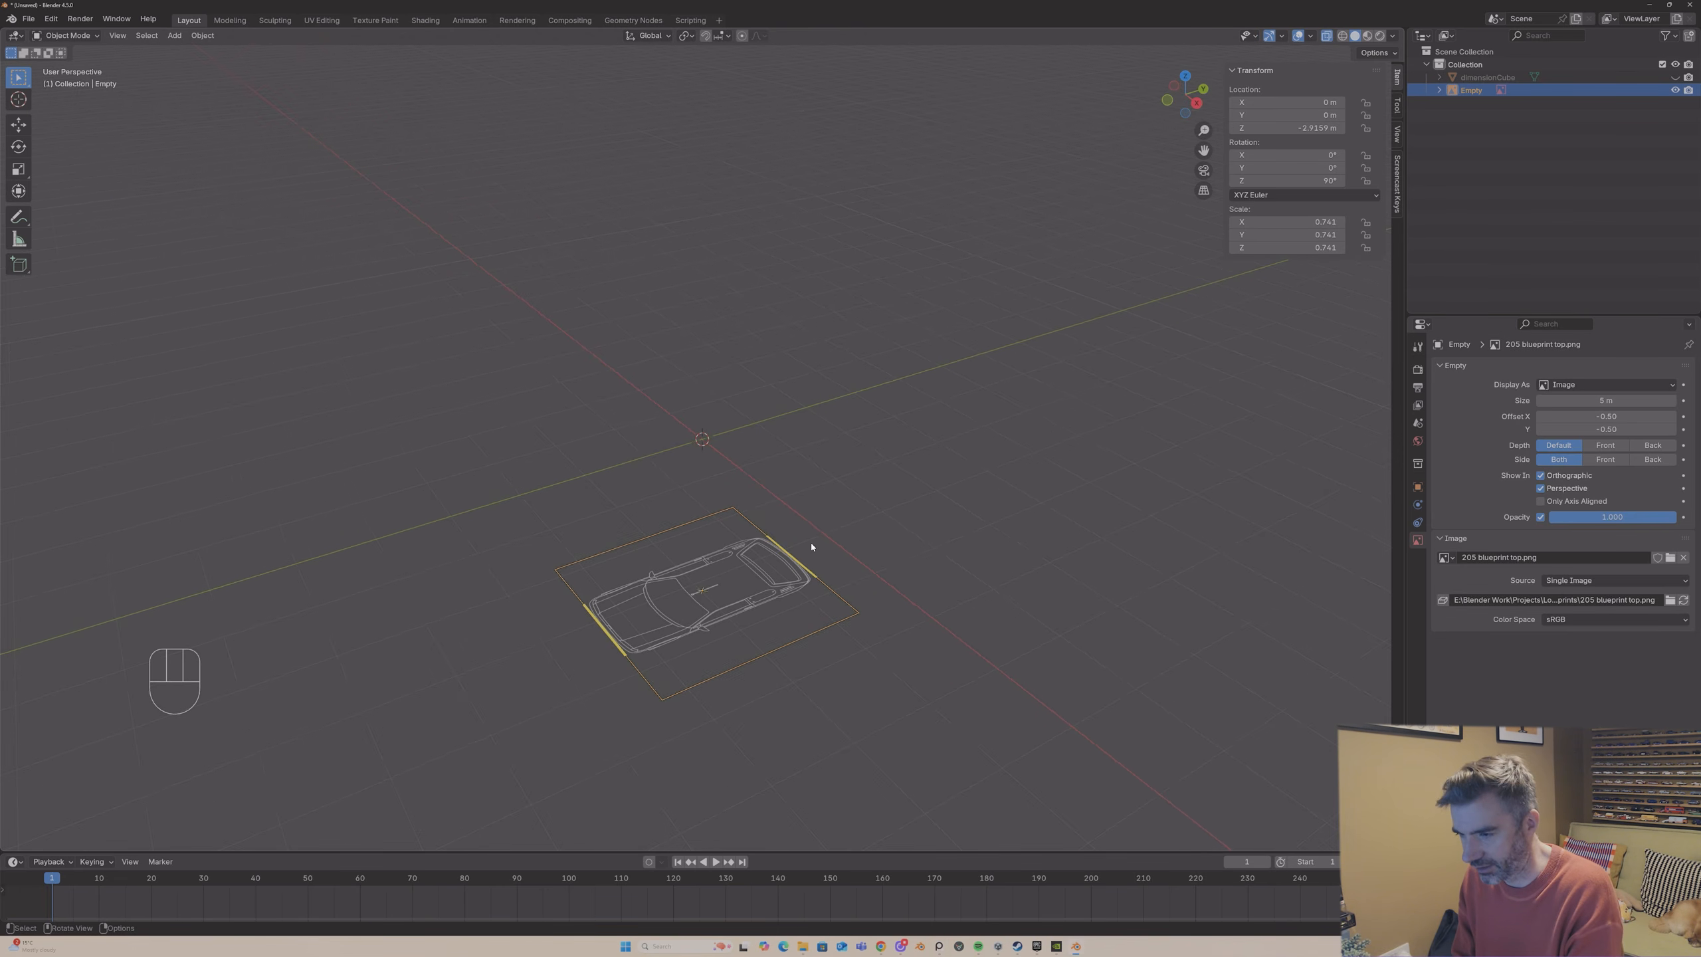
pyautogui.click(771, 551)
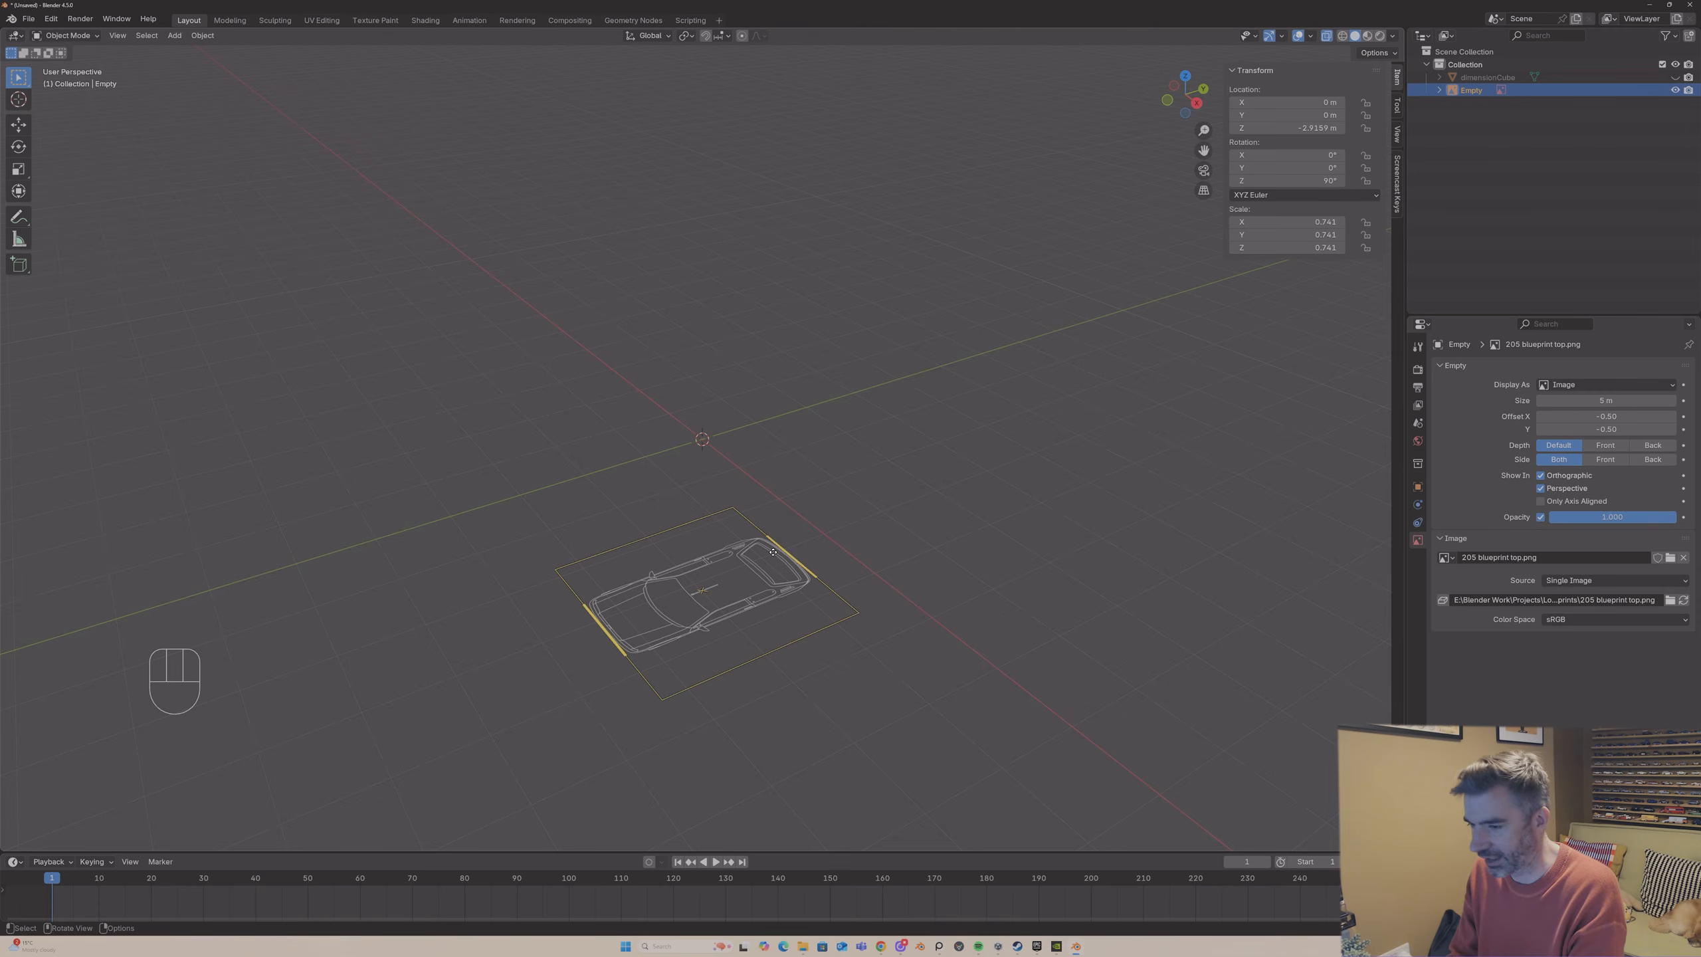
pyautogui.press('F2')
pyautogui.write('205')
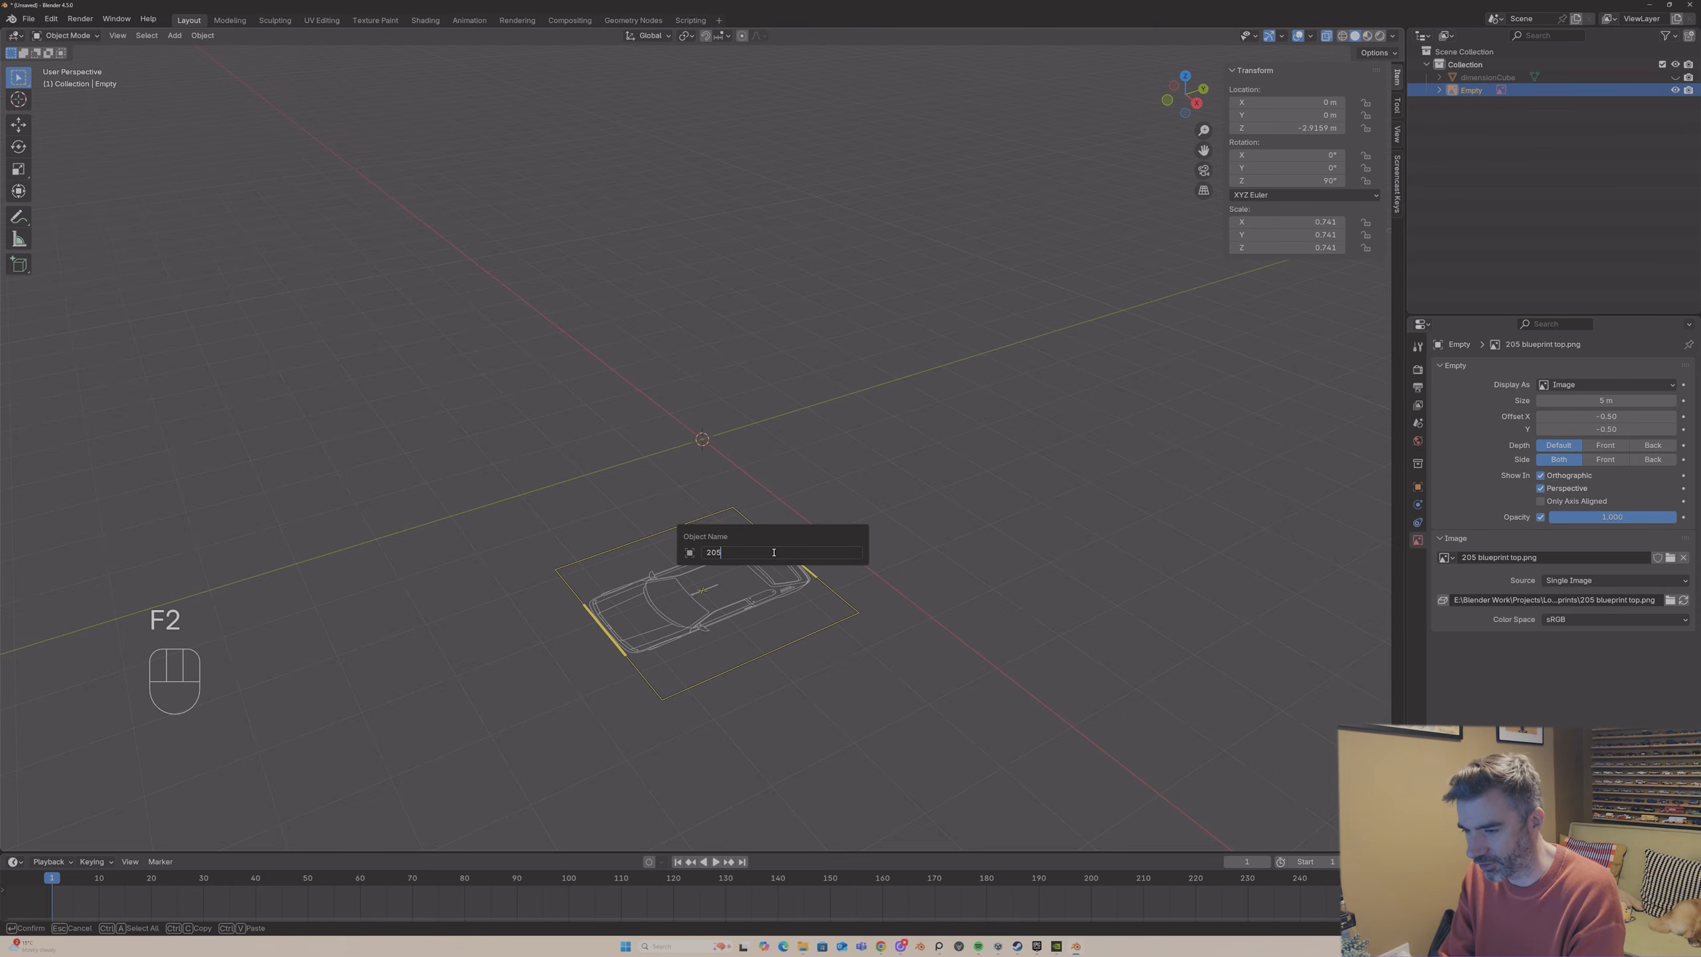
pyautogui.write('topview')
pyautogui.press('Return')
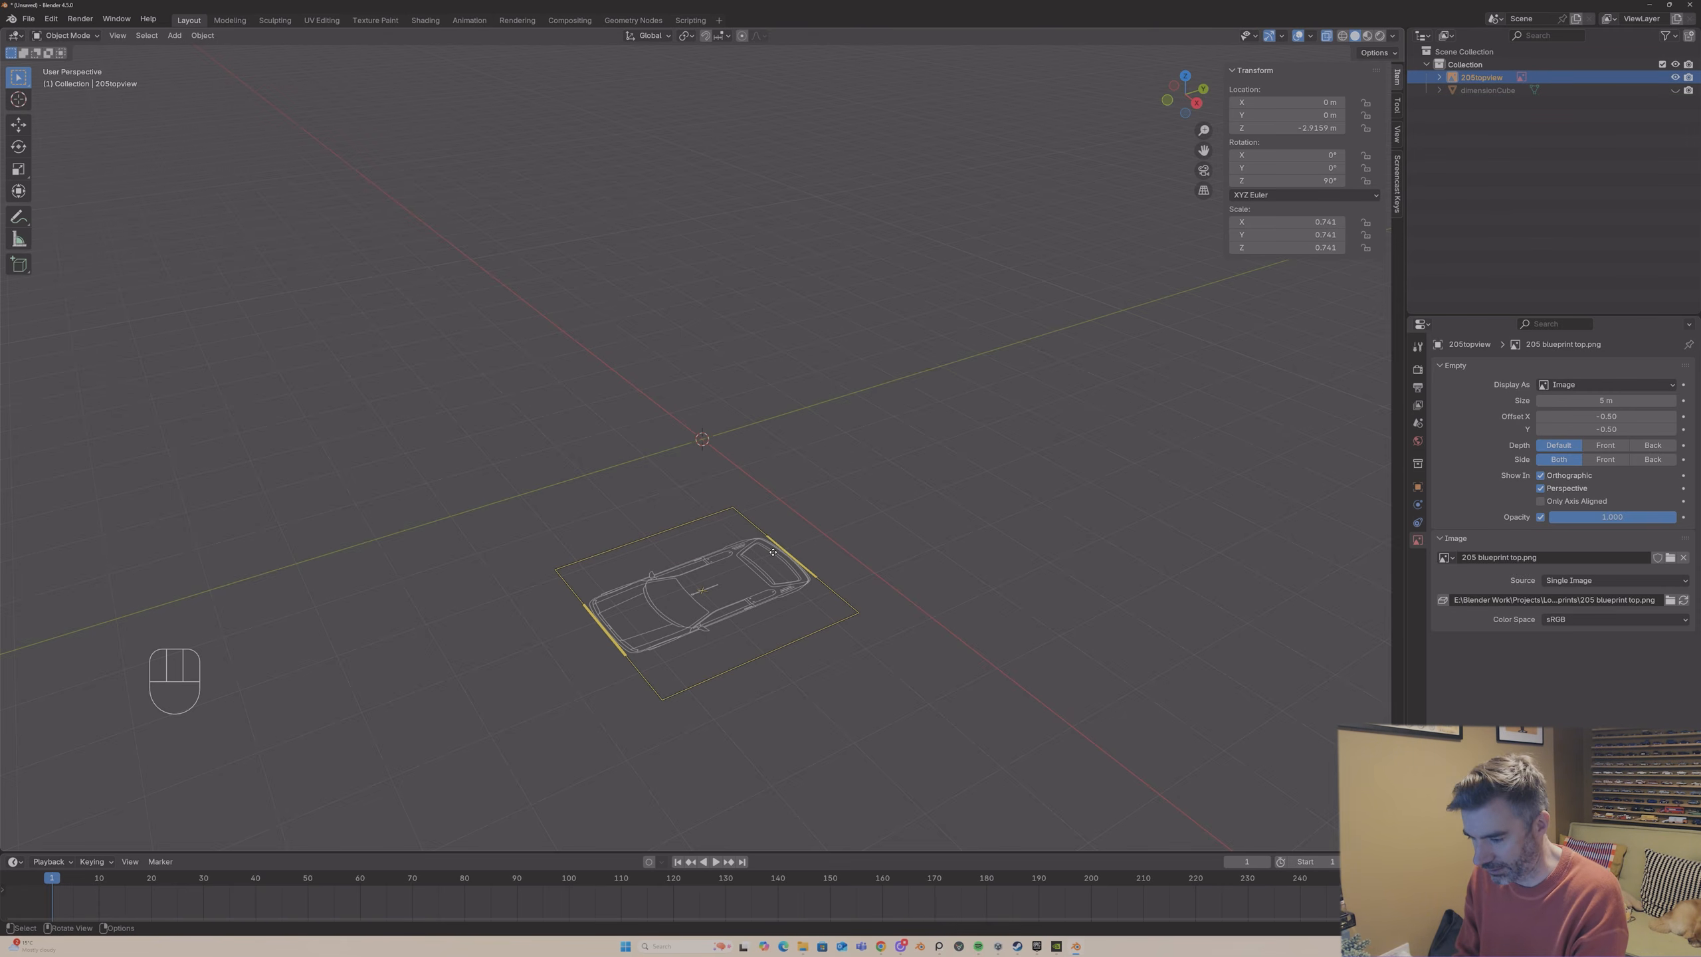
# - Duplicate the top-view blueprint in place and raise the copy along Z to about 0.21 m
pyautogui.hotkey('shift', 'd')
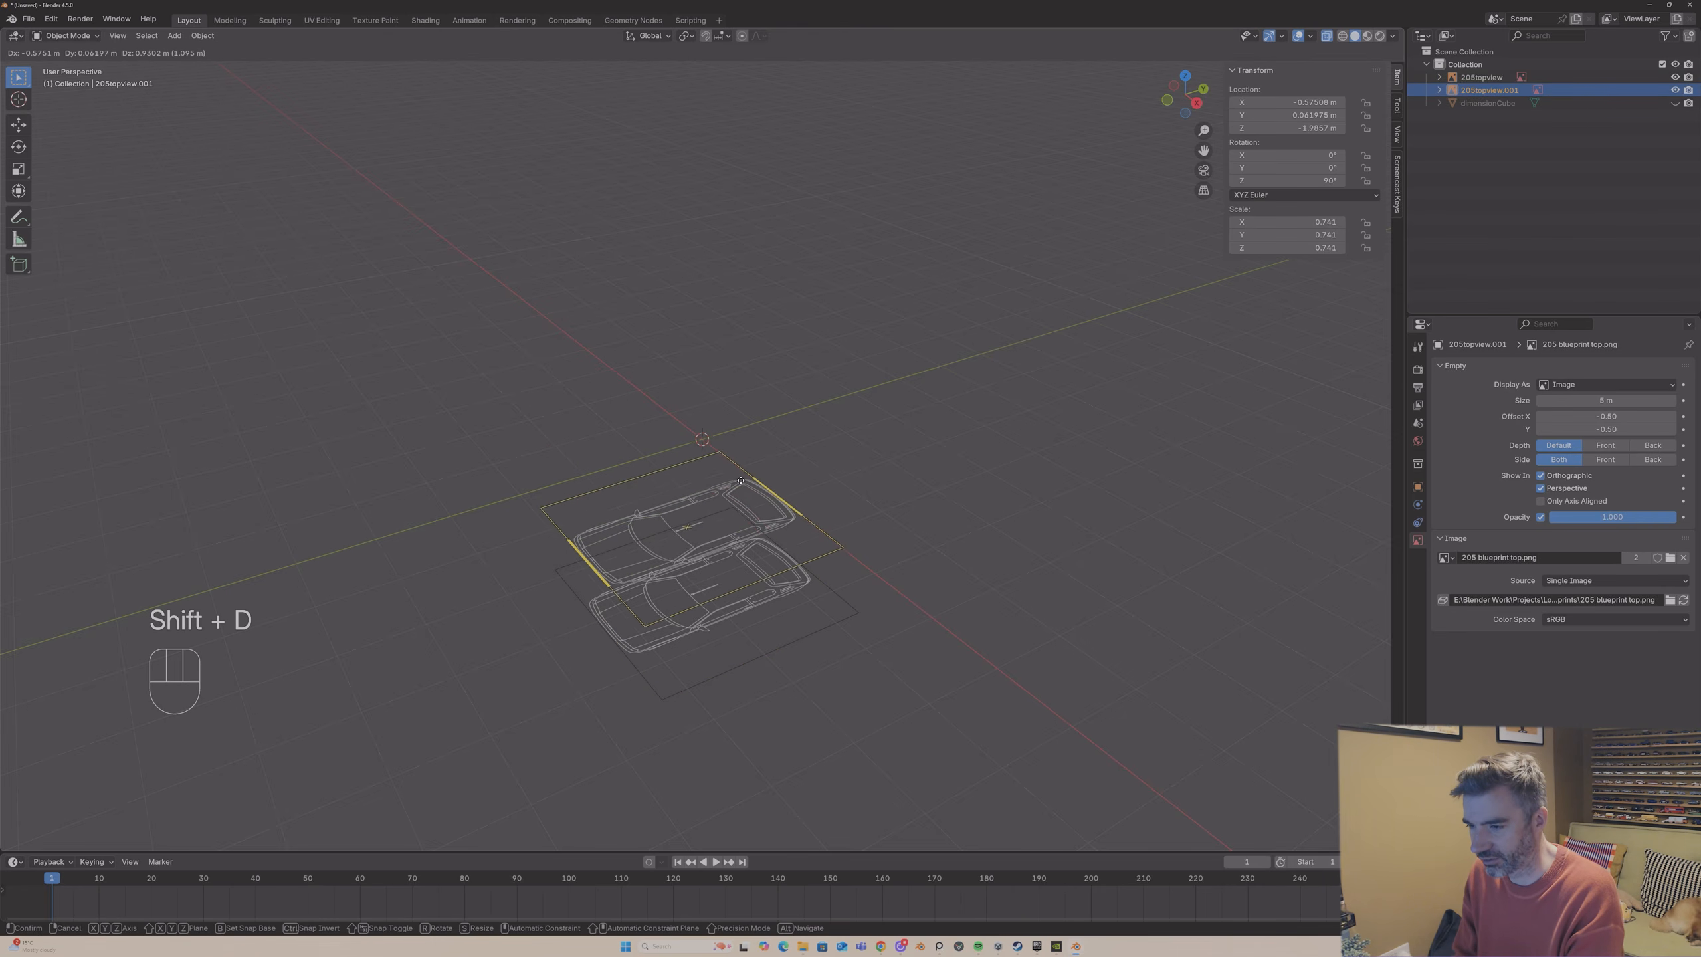
pyautogui.rightClick(781, 509)
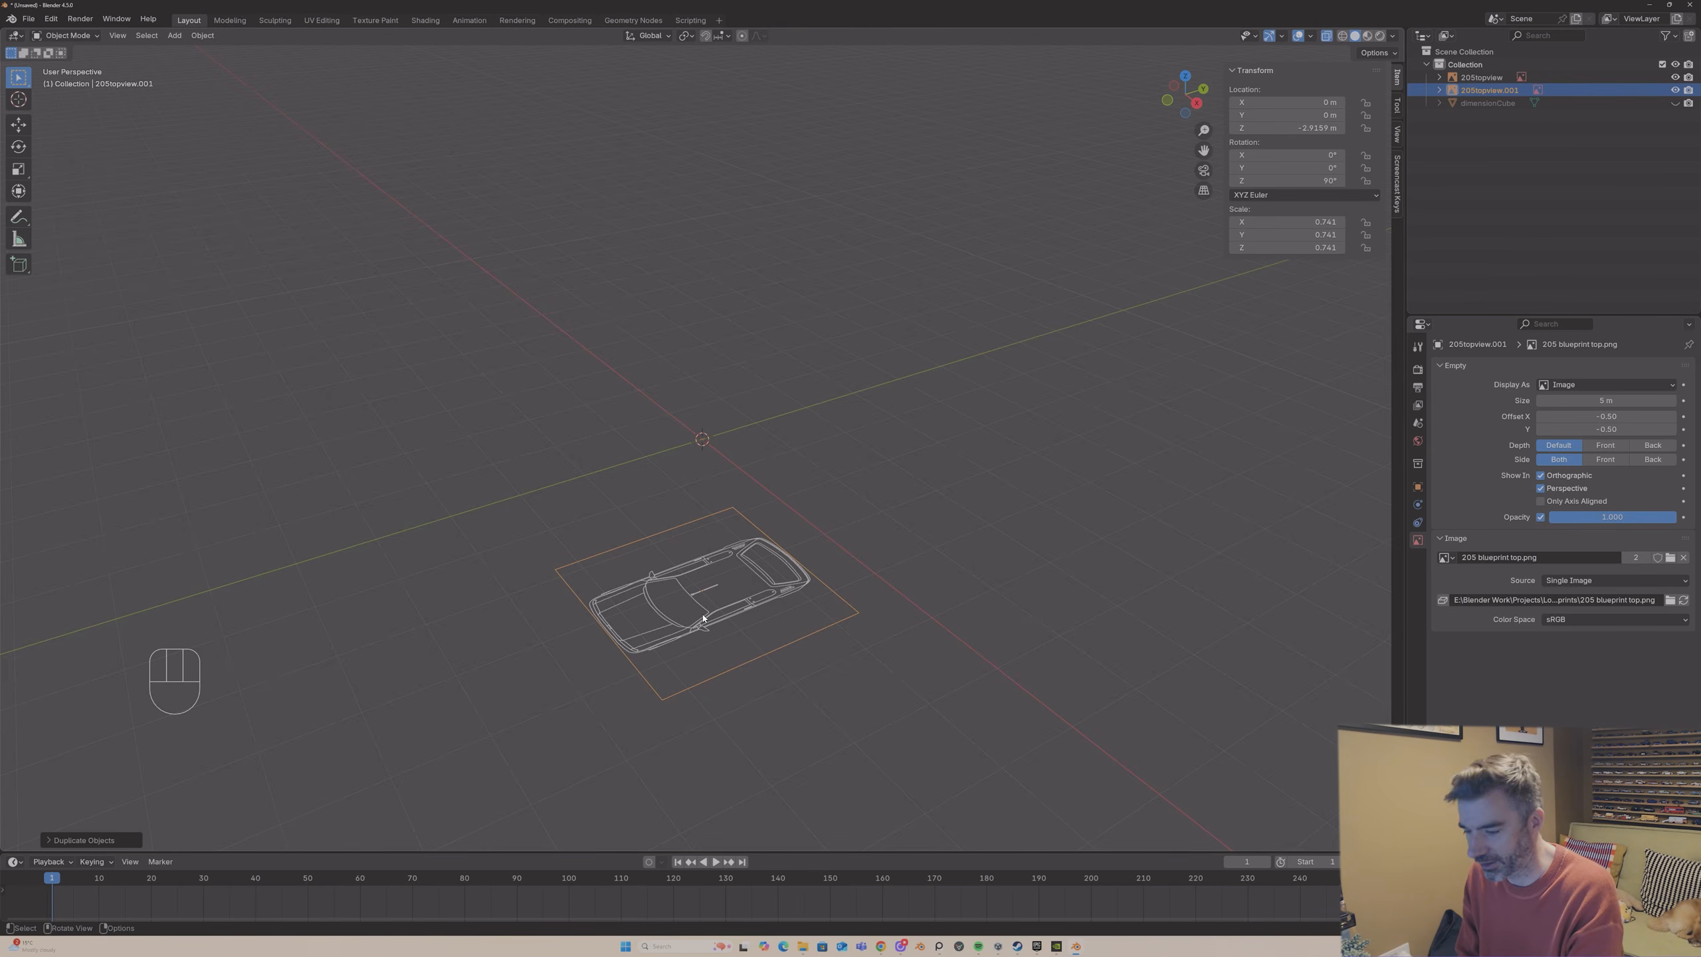
pyautogui.press('g')
pyautogui.press('y')
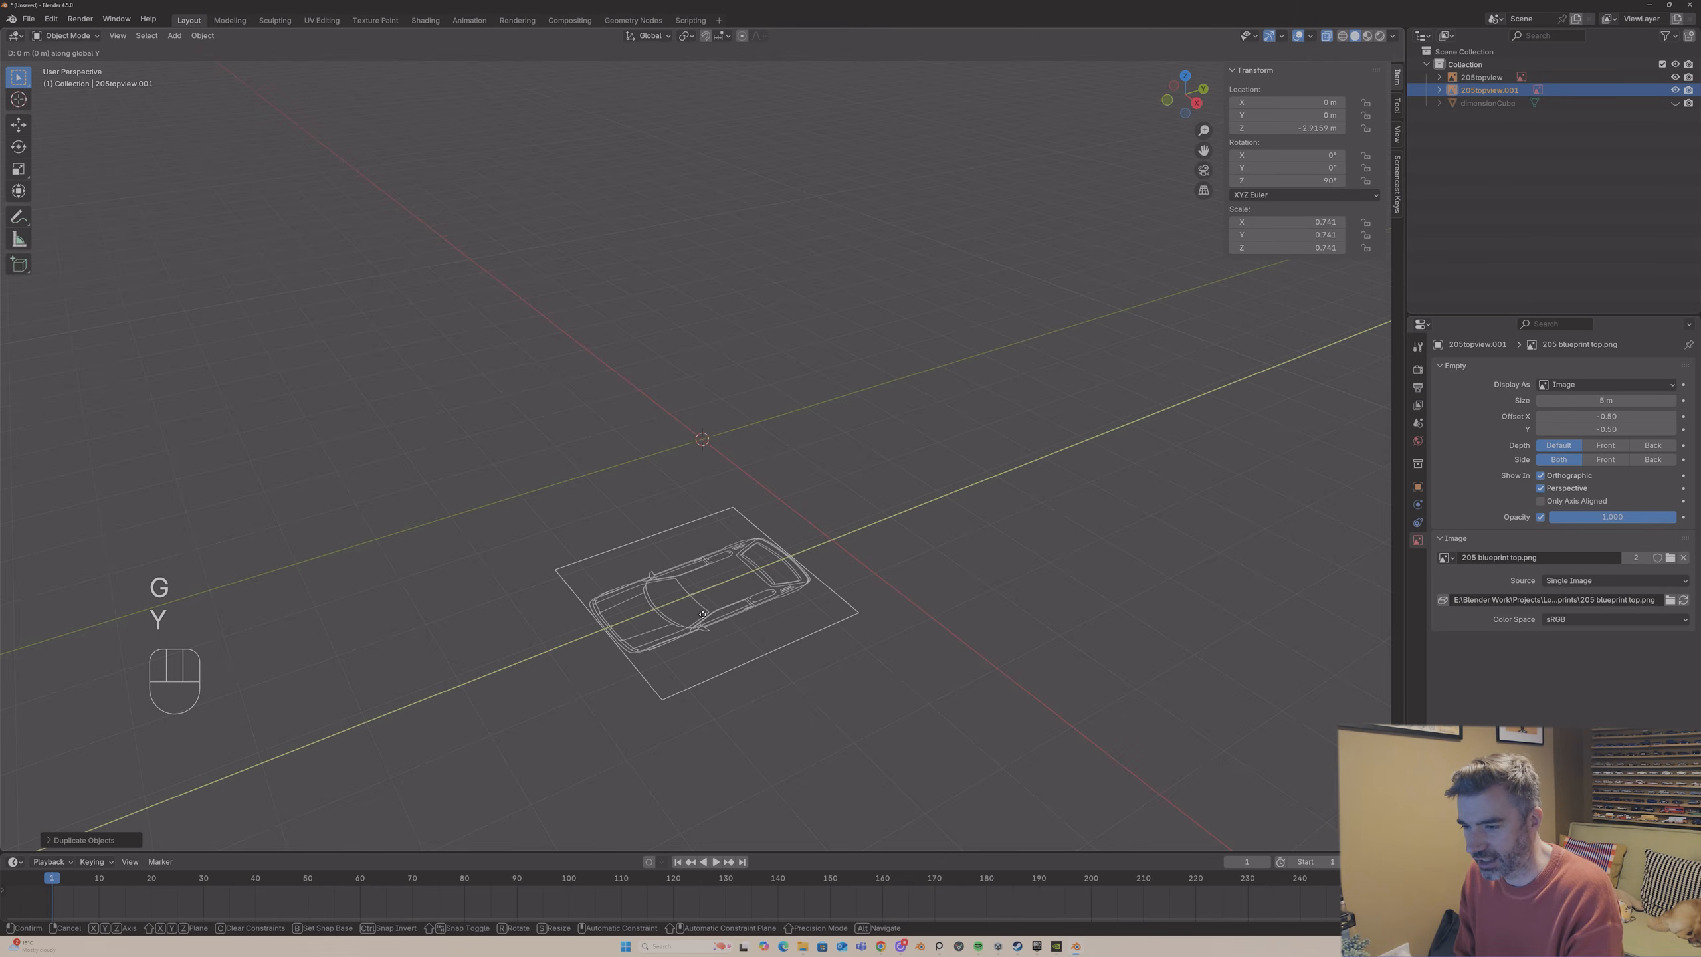
pyautogui.press('x')
pyautogui.press('z')
pyautogui.click(699, 455)
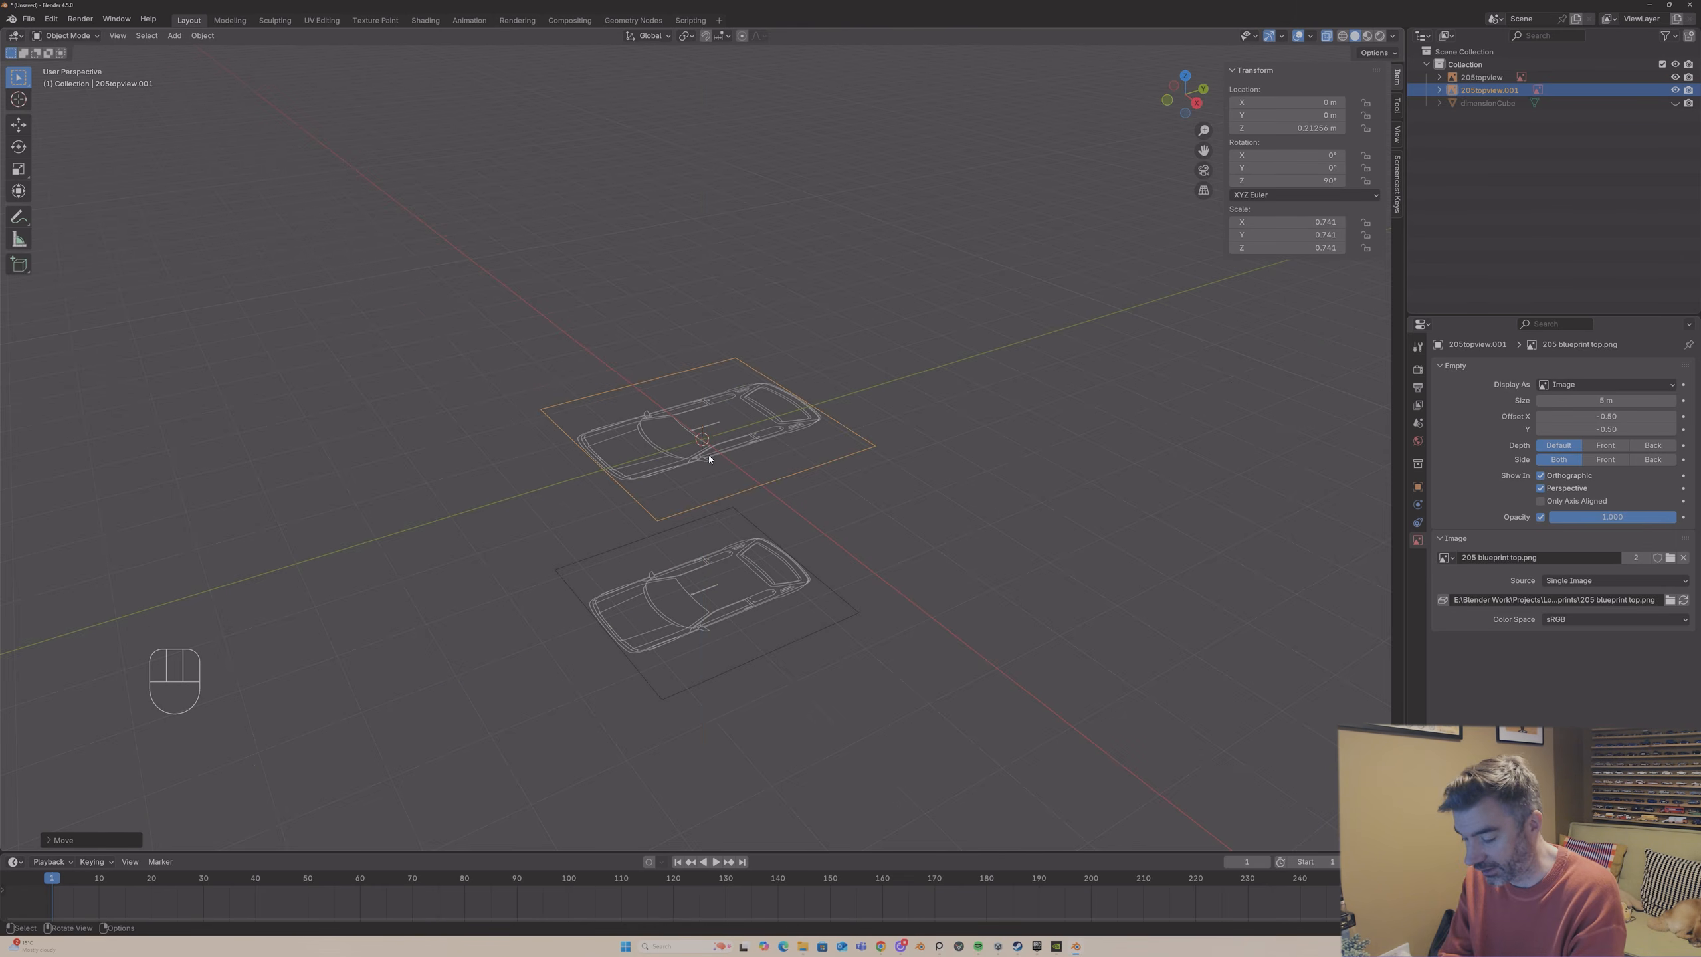
# - Rotate the raised blueprint copy 90° about the global Y axis
pyautogui.press('r')
pyautogui.press('y')
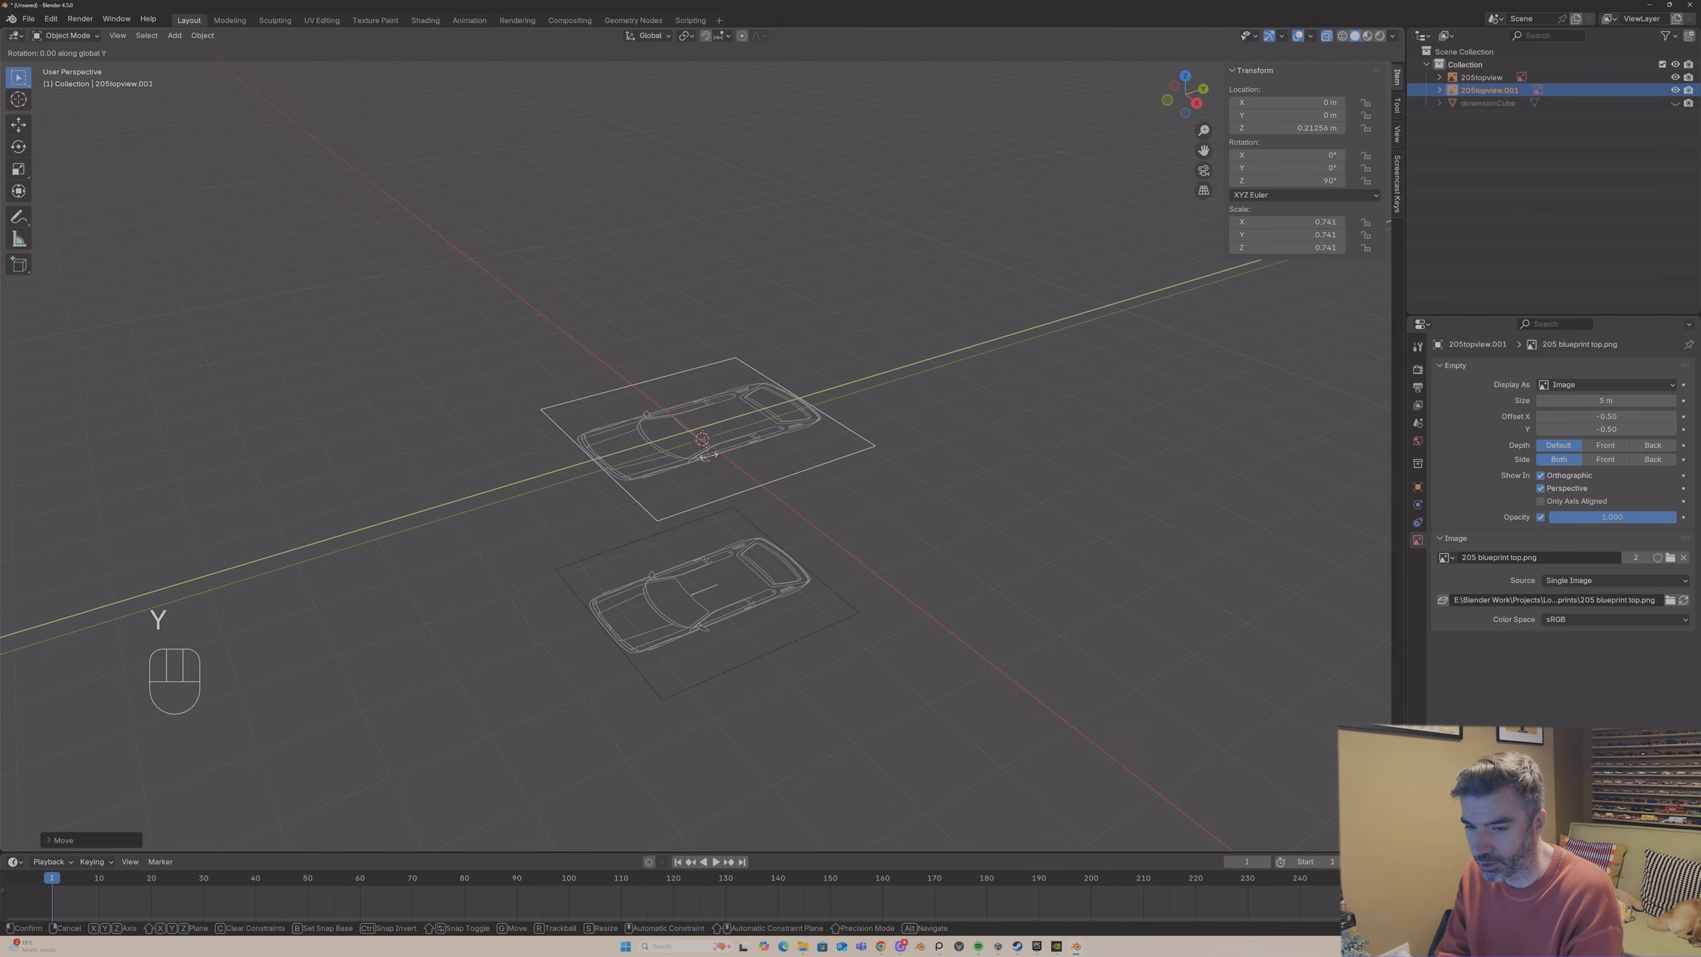
pyautogui.press('9')
pyautogui.press('0')
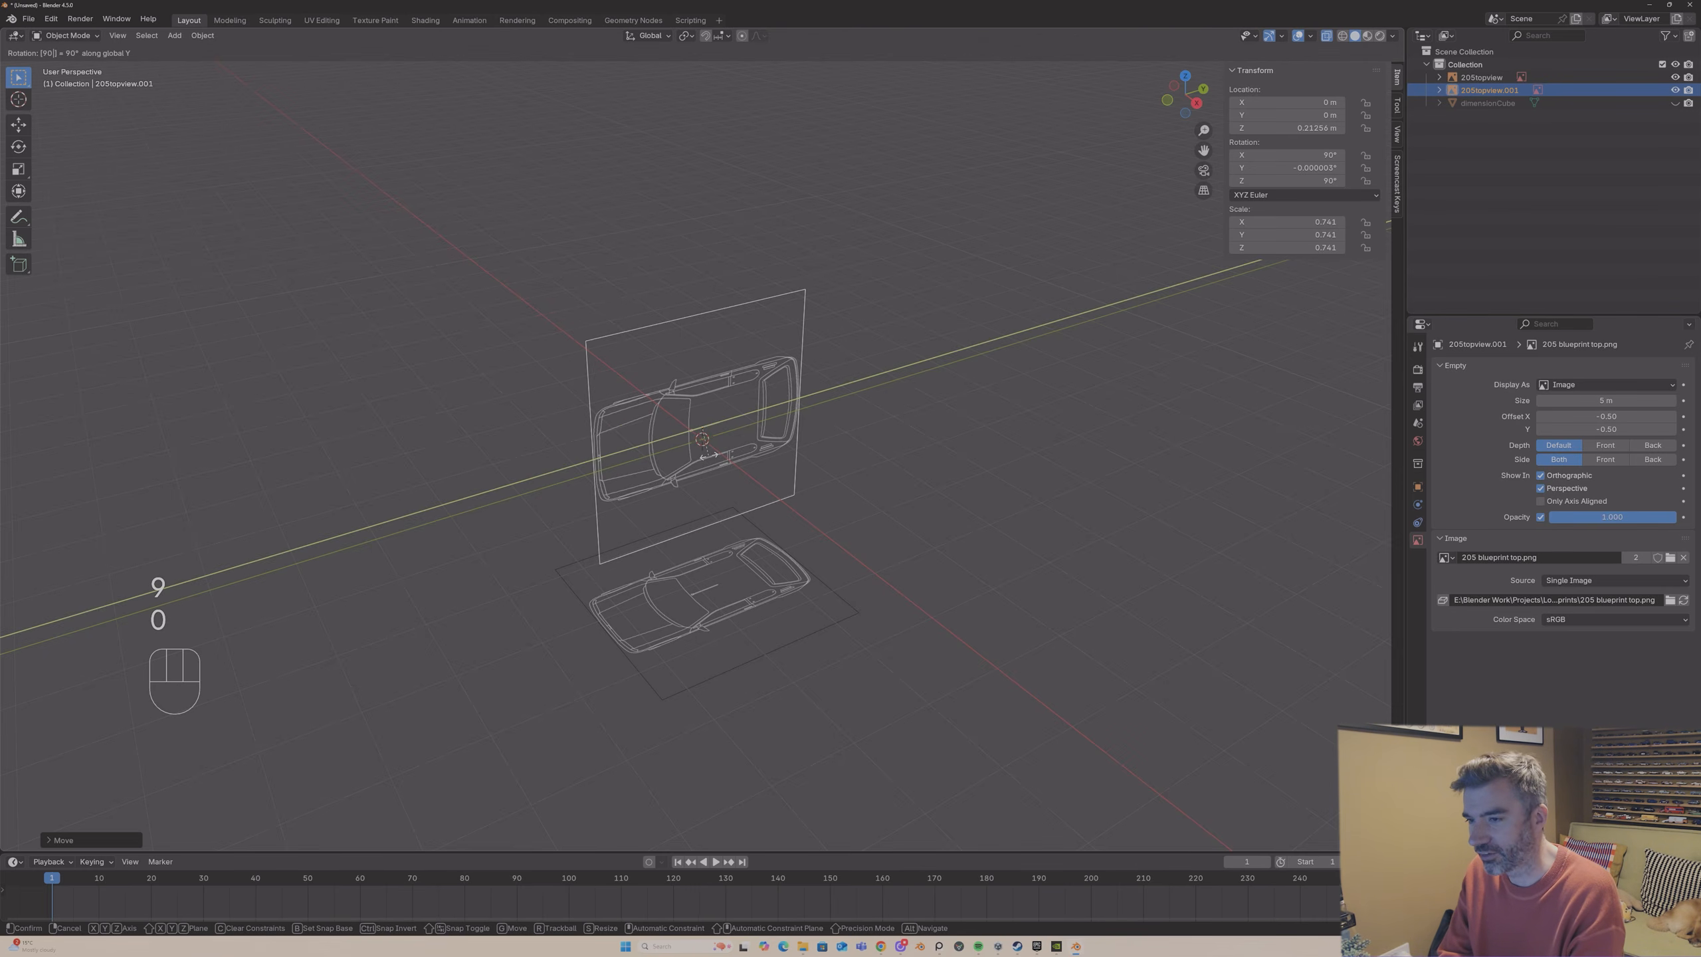
pyautogui.press('Return')
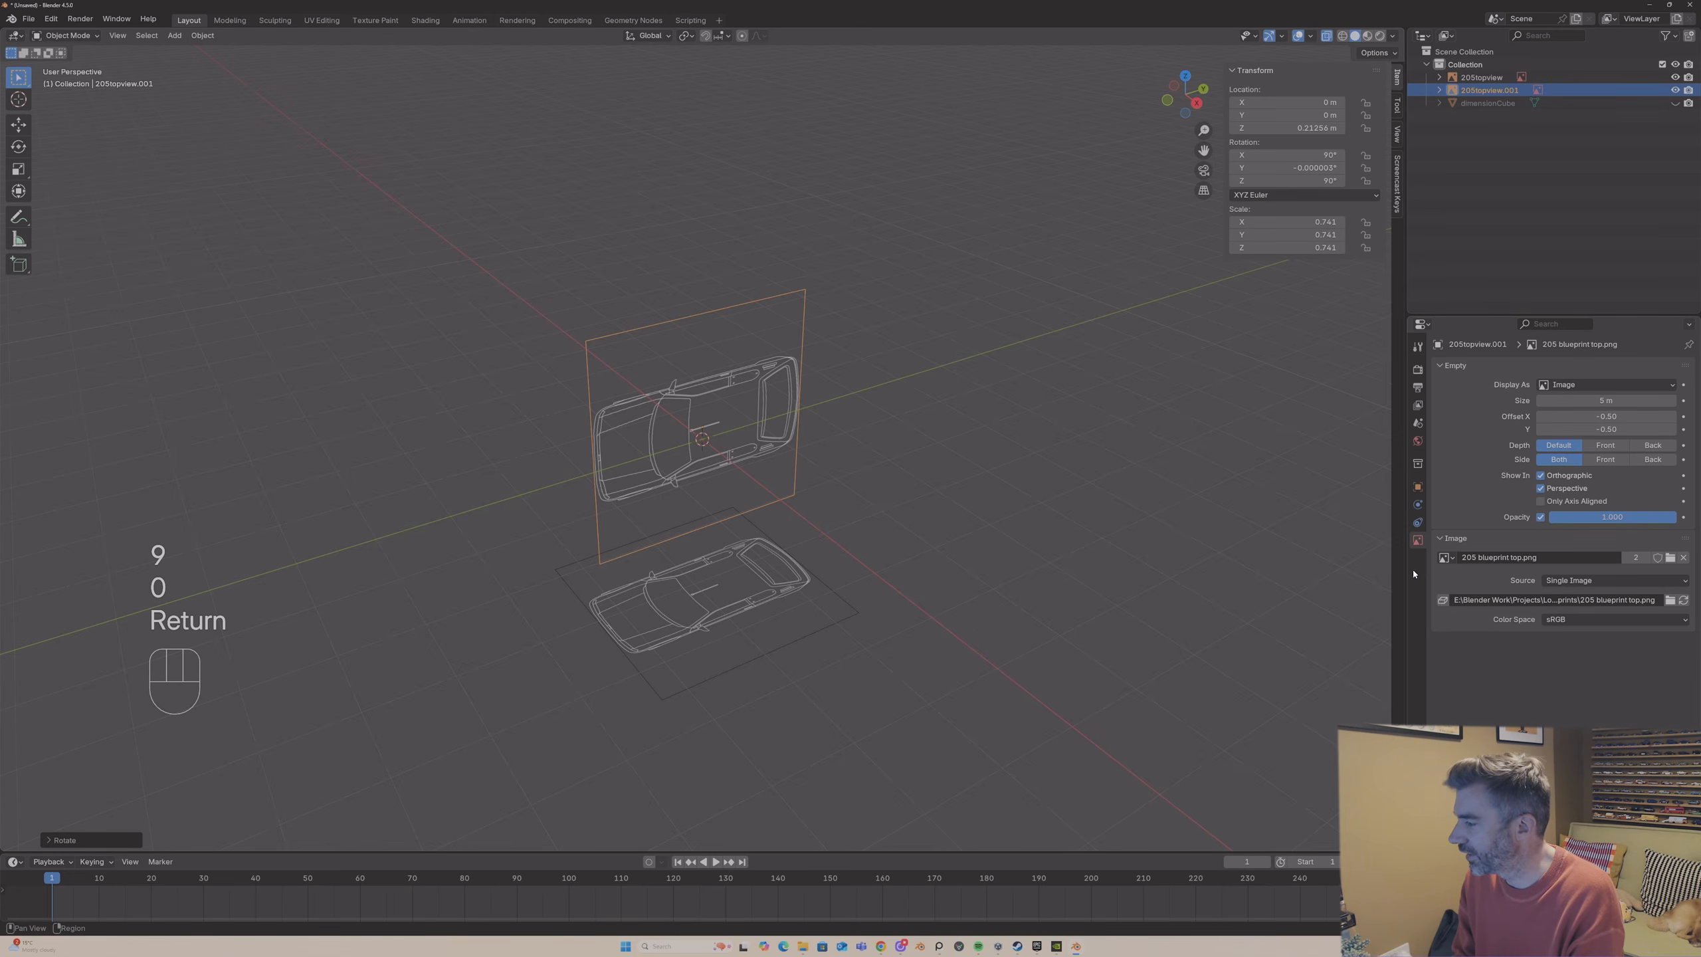
# - Replace the upright copy's image with 205 blueprint side.png and move it along X to about -2.64 m
pyautogui.click(1671, 558)
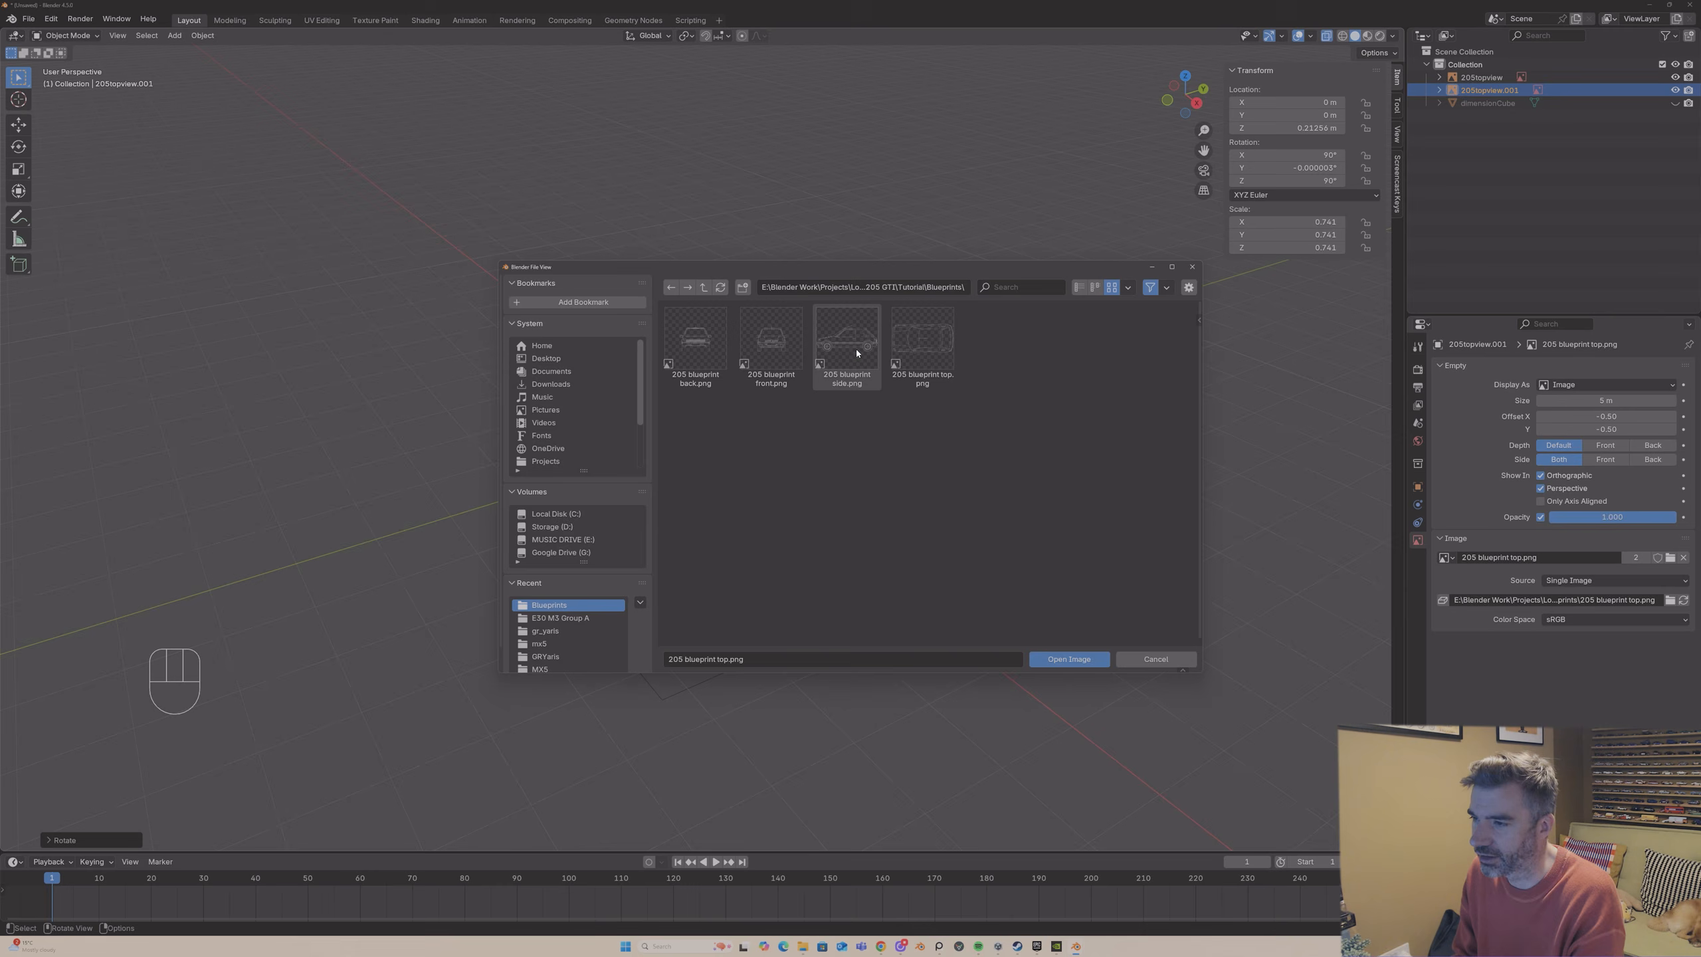
pyautogui.click(856, 350)
pyautogui.doubleClick(856, 350)
pyautogui.press('g')
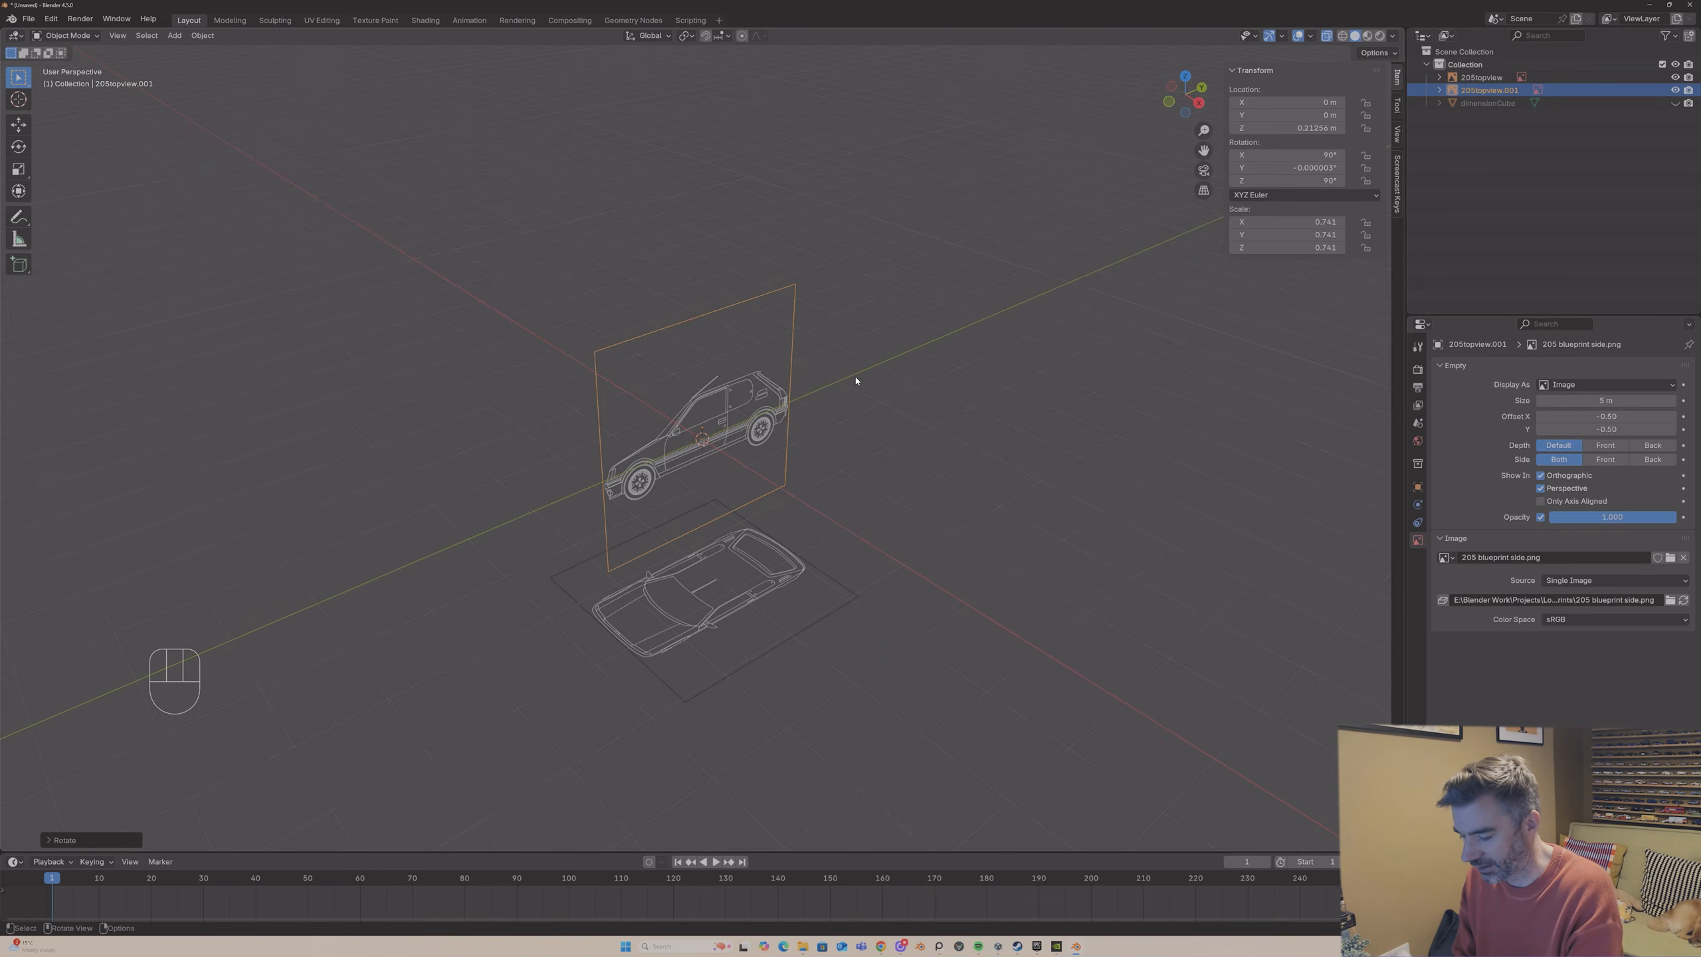
pyautogui.press('y')
pyautogui.press('x')
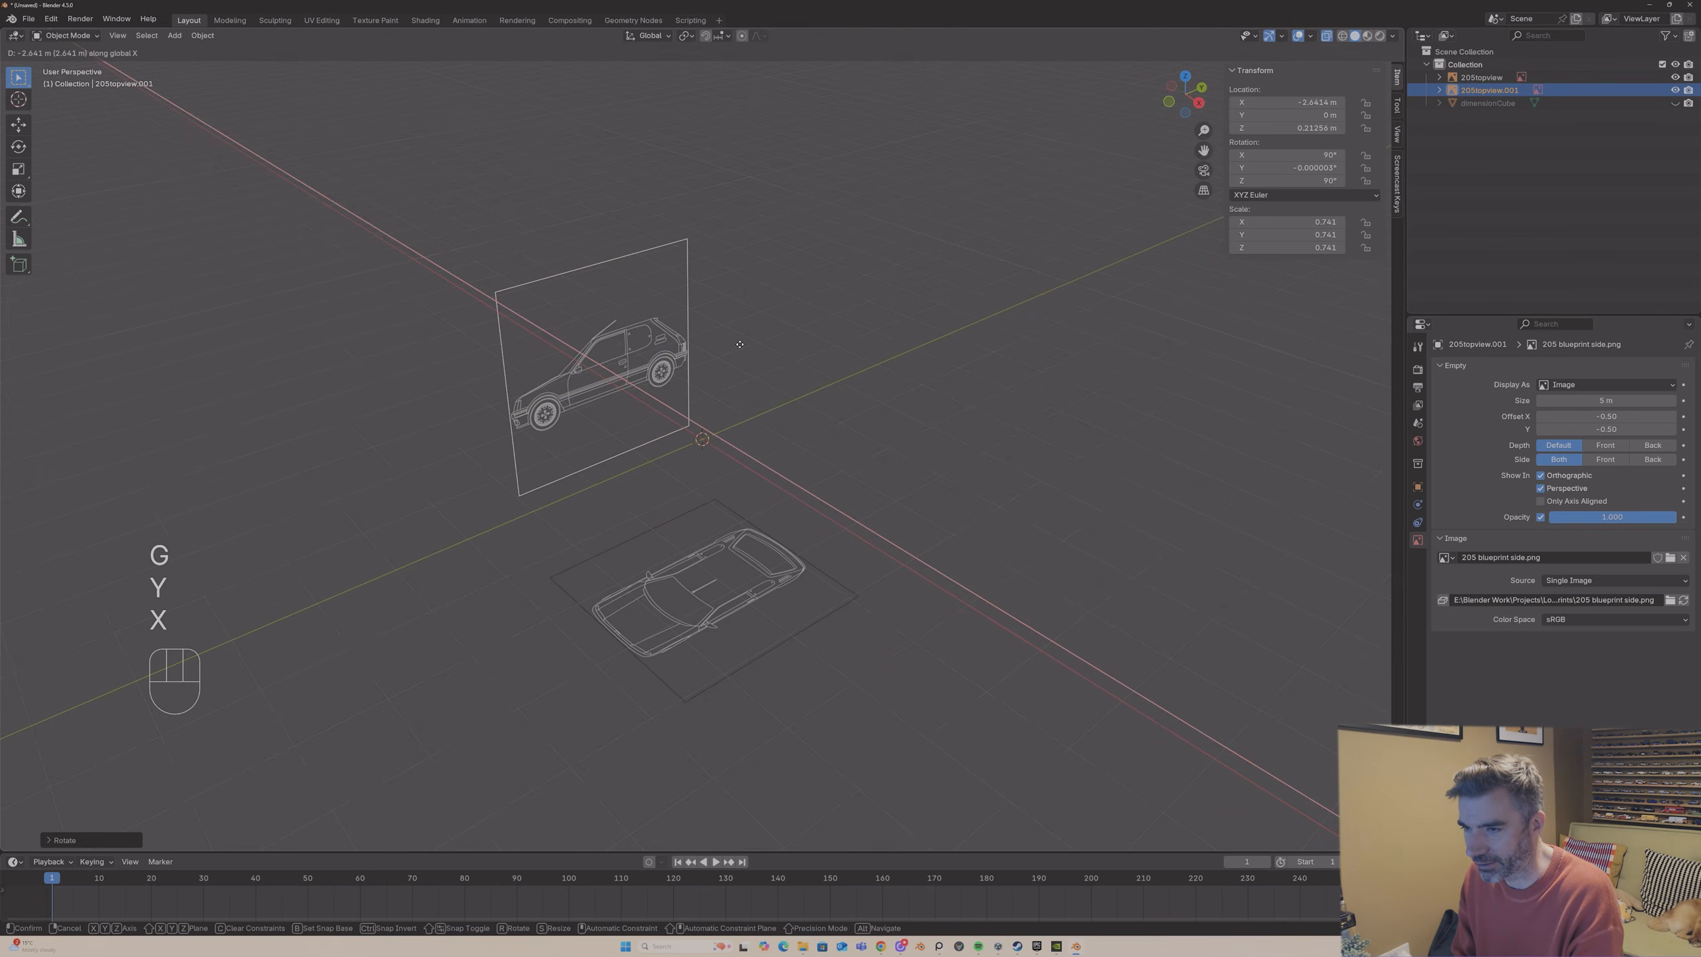
pyautogui.click(753, 357)
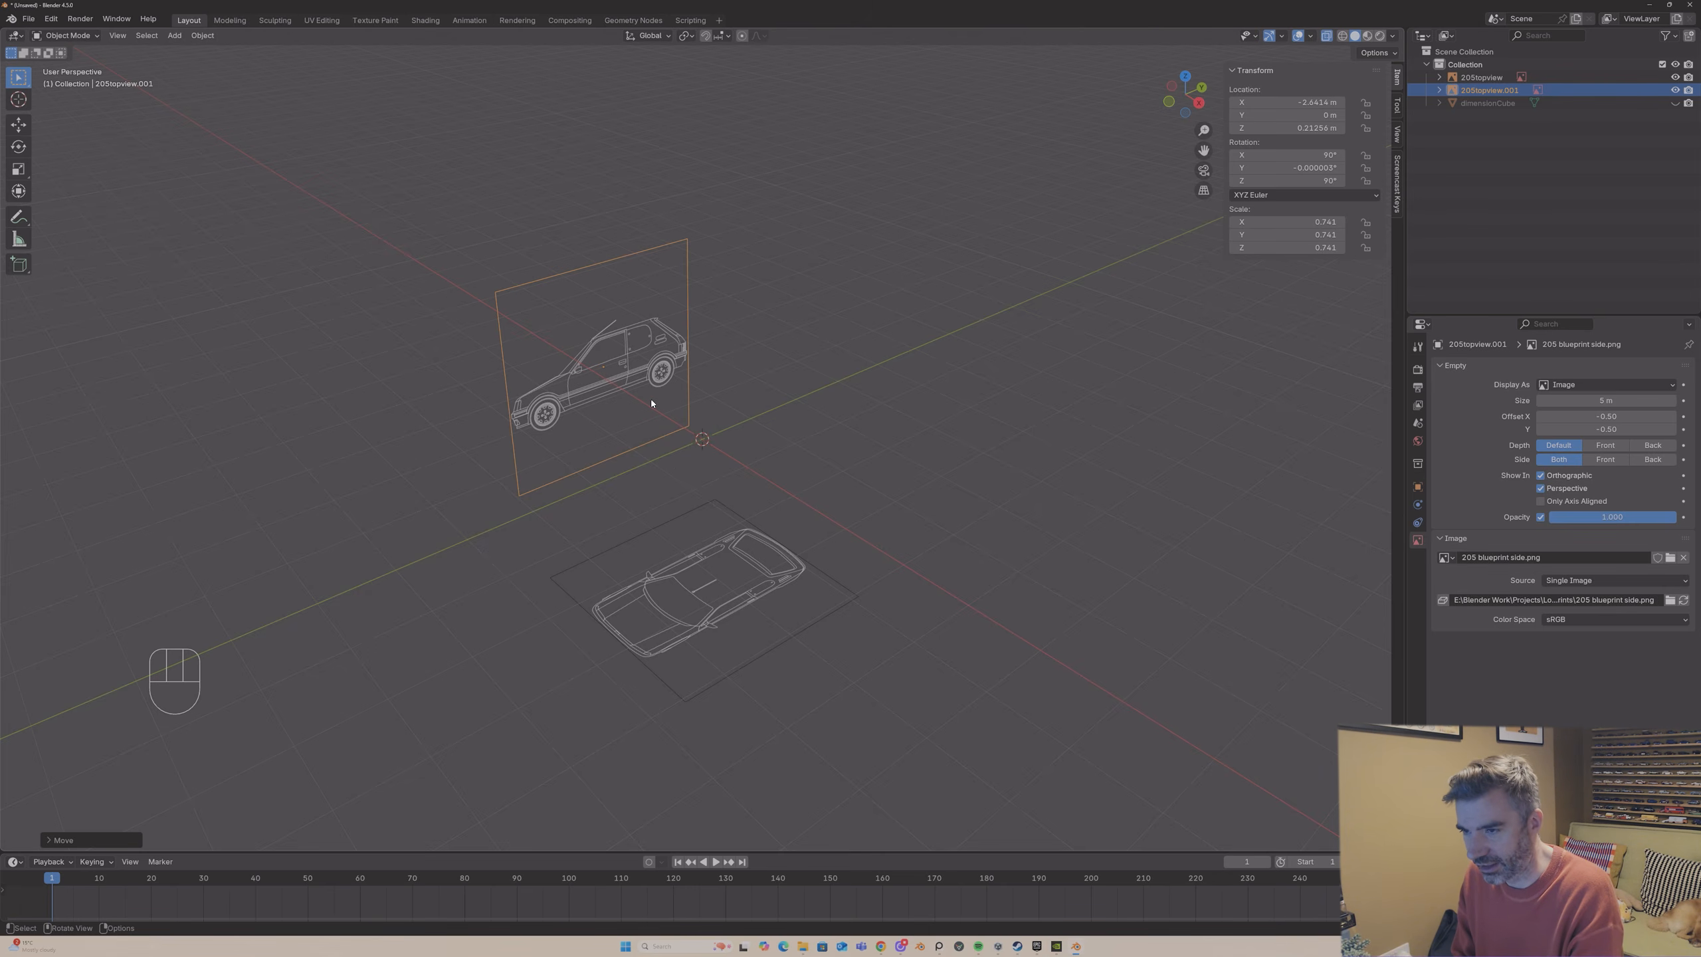
# - Duplicate the side blueprint in place and move the copy along X to about -0.47 m
pyautogui.hotkey('shift', 'd')
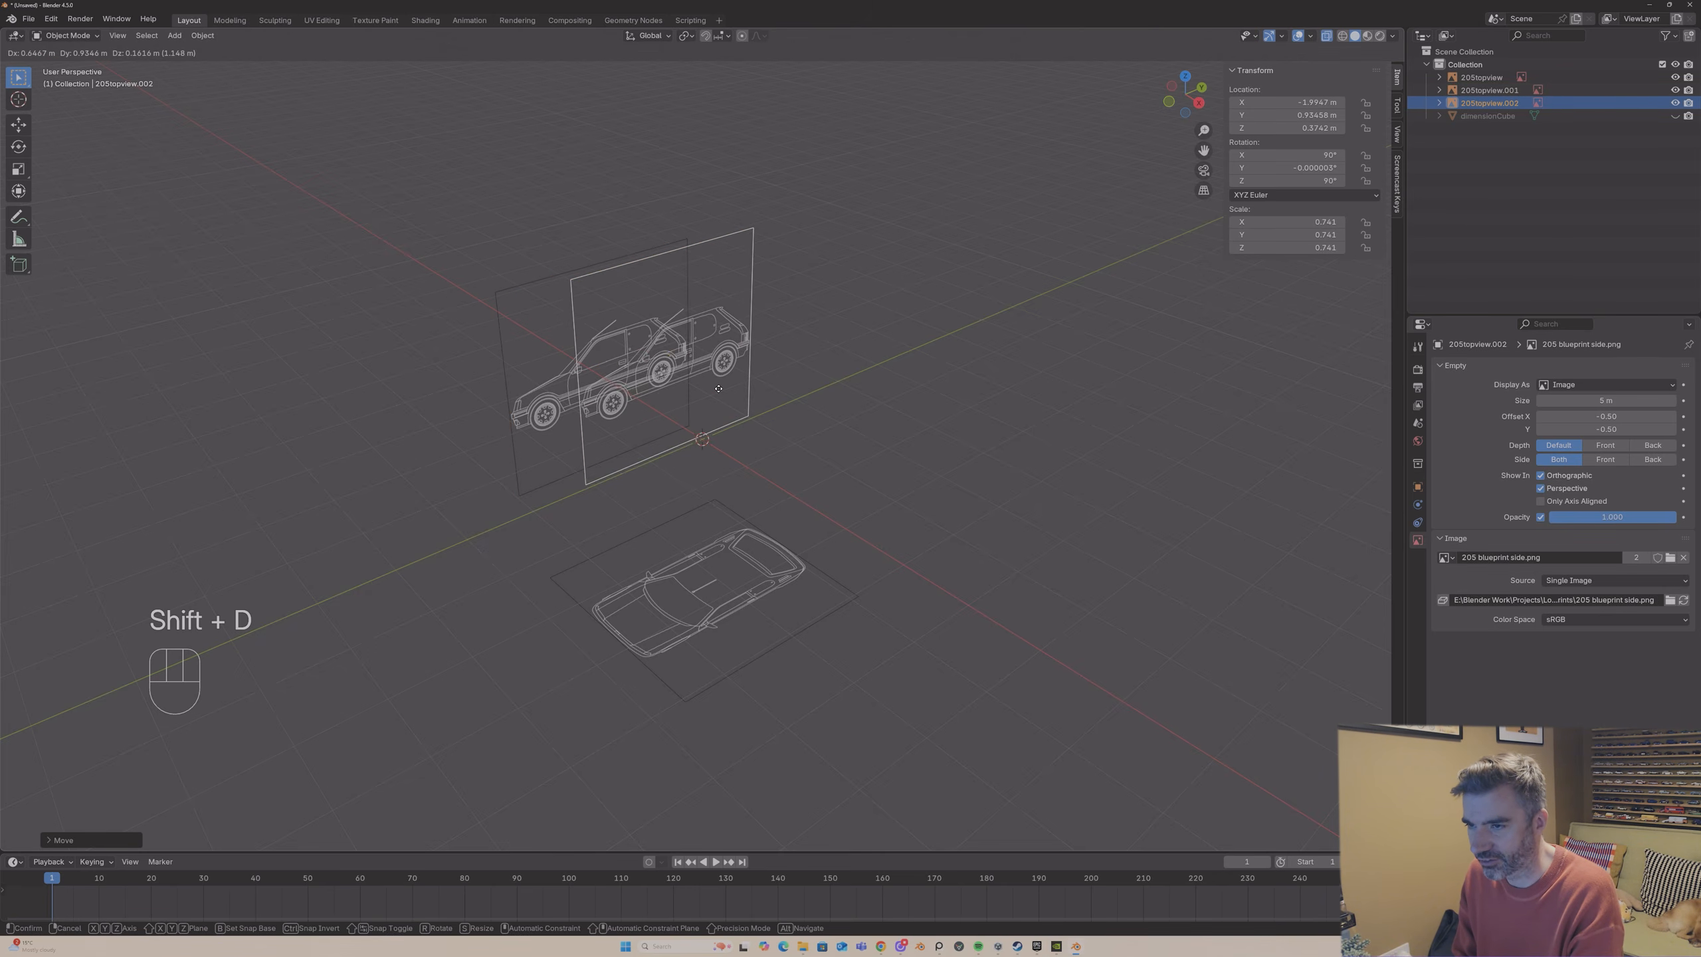
pyautogui.rightClick(651, 398)
pyautogui.press('g')
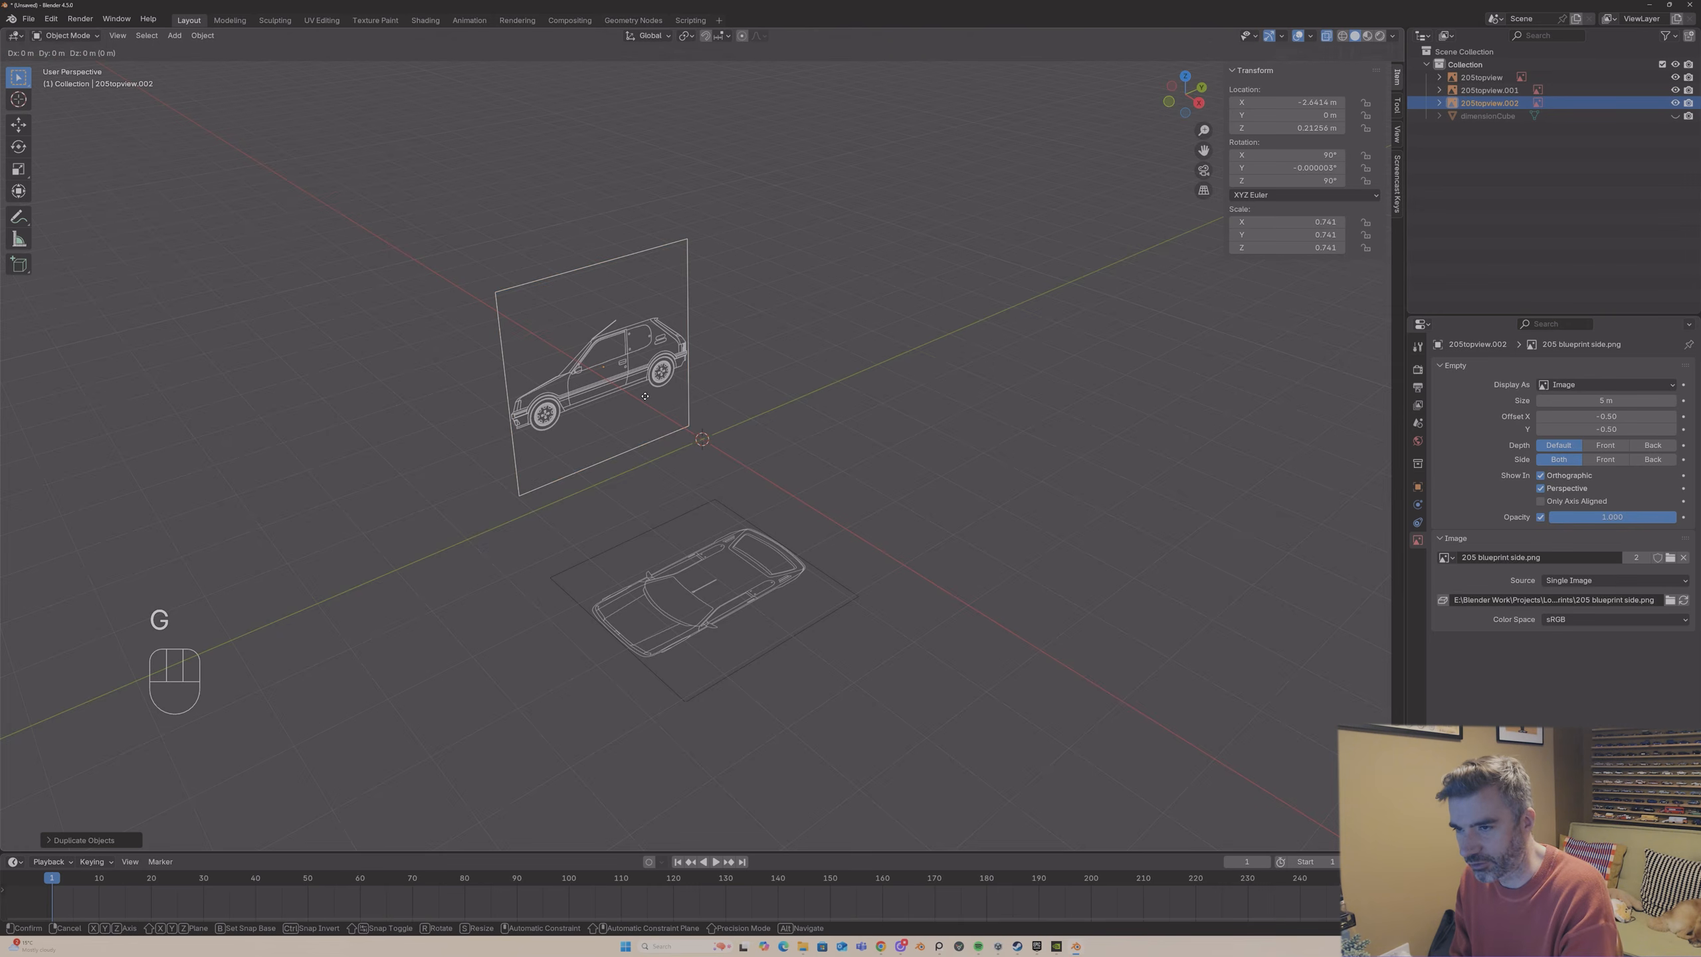
pyautogui.press('x')
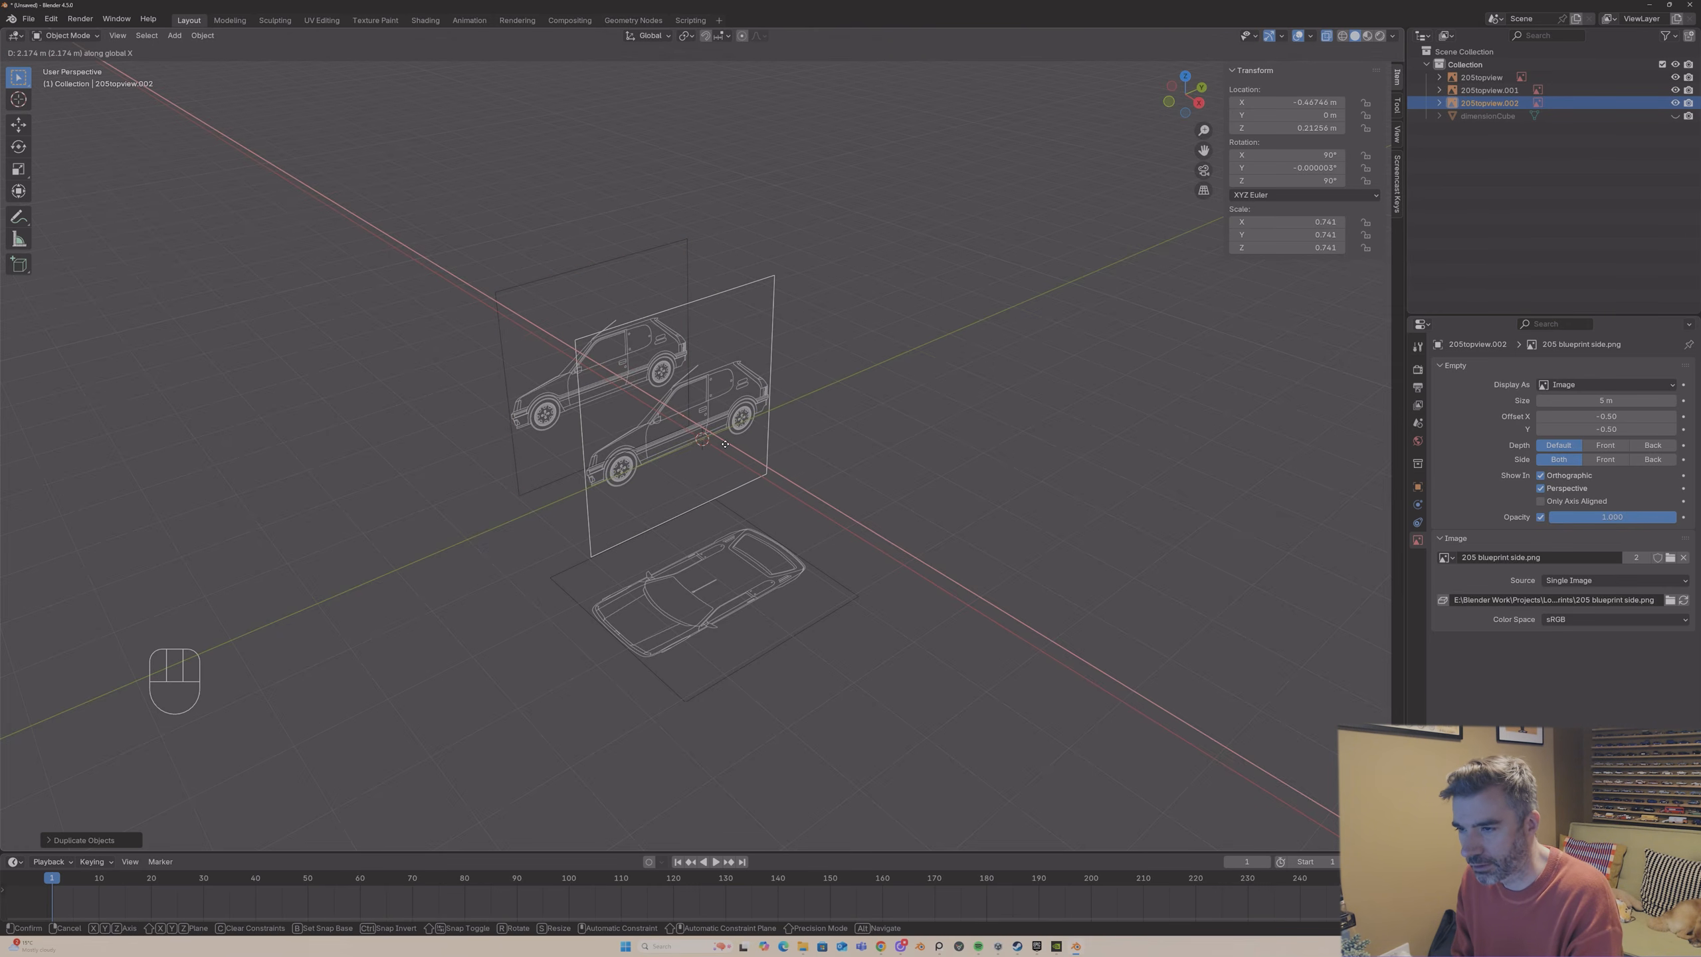
pyautogui.click(724, 446)
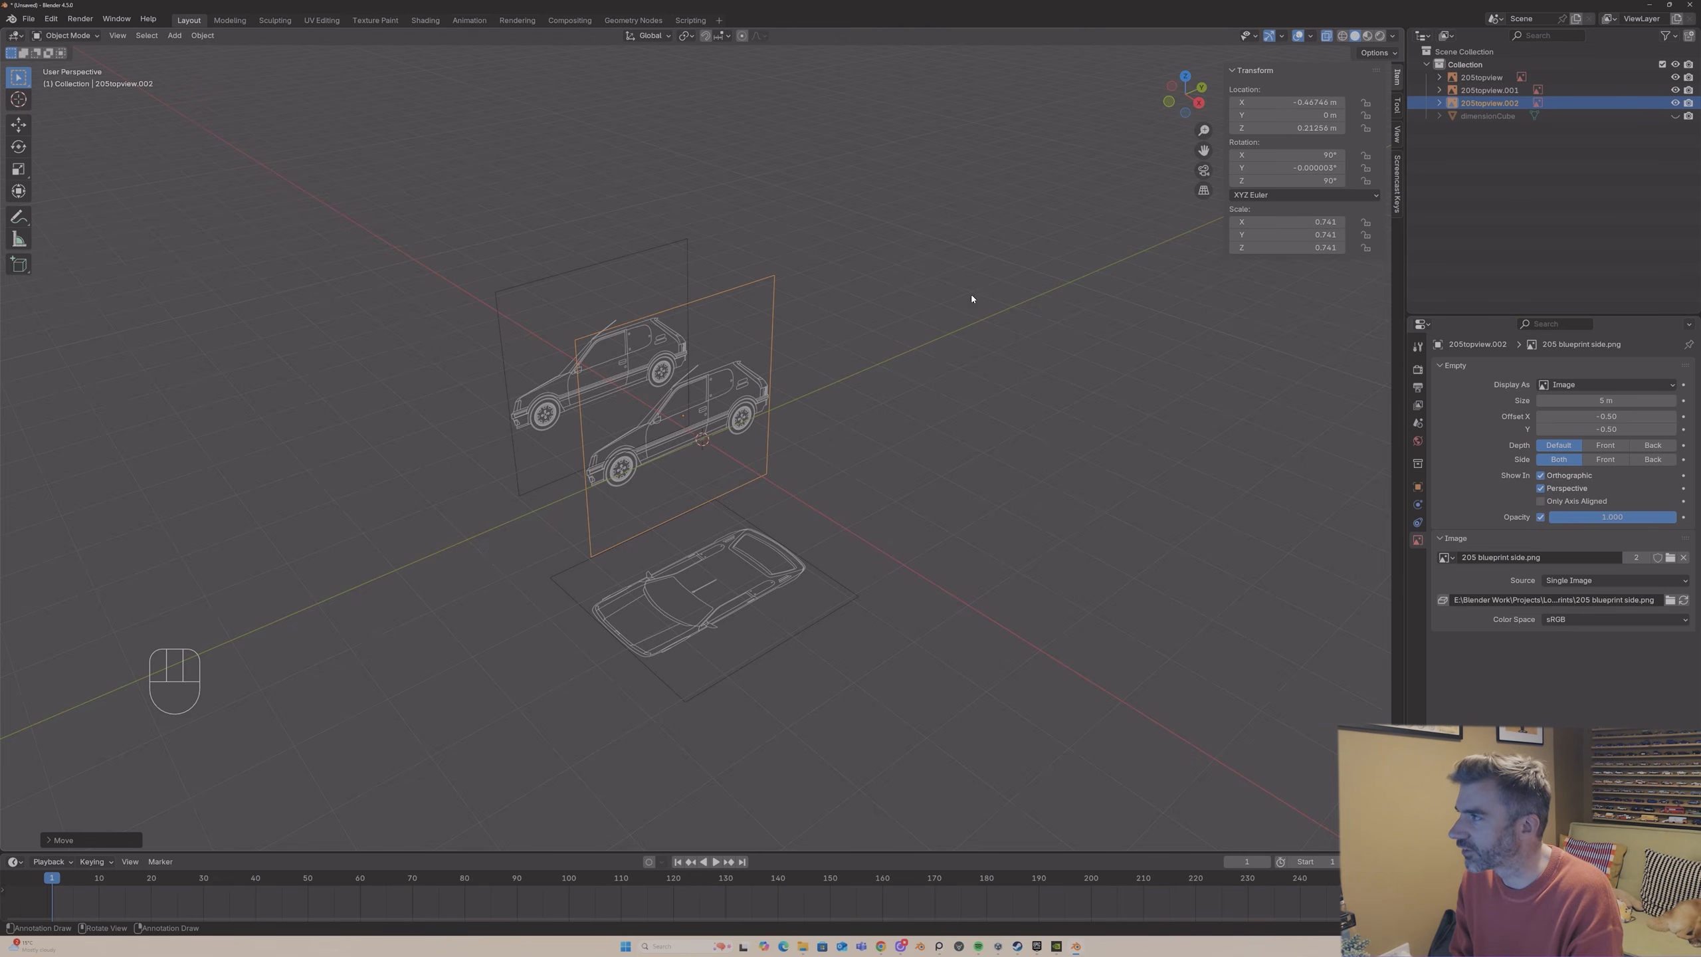
# - Set the duplicated side blueprint's X and Z locations to 0 m
pyautogui.click(1236, 103)
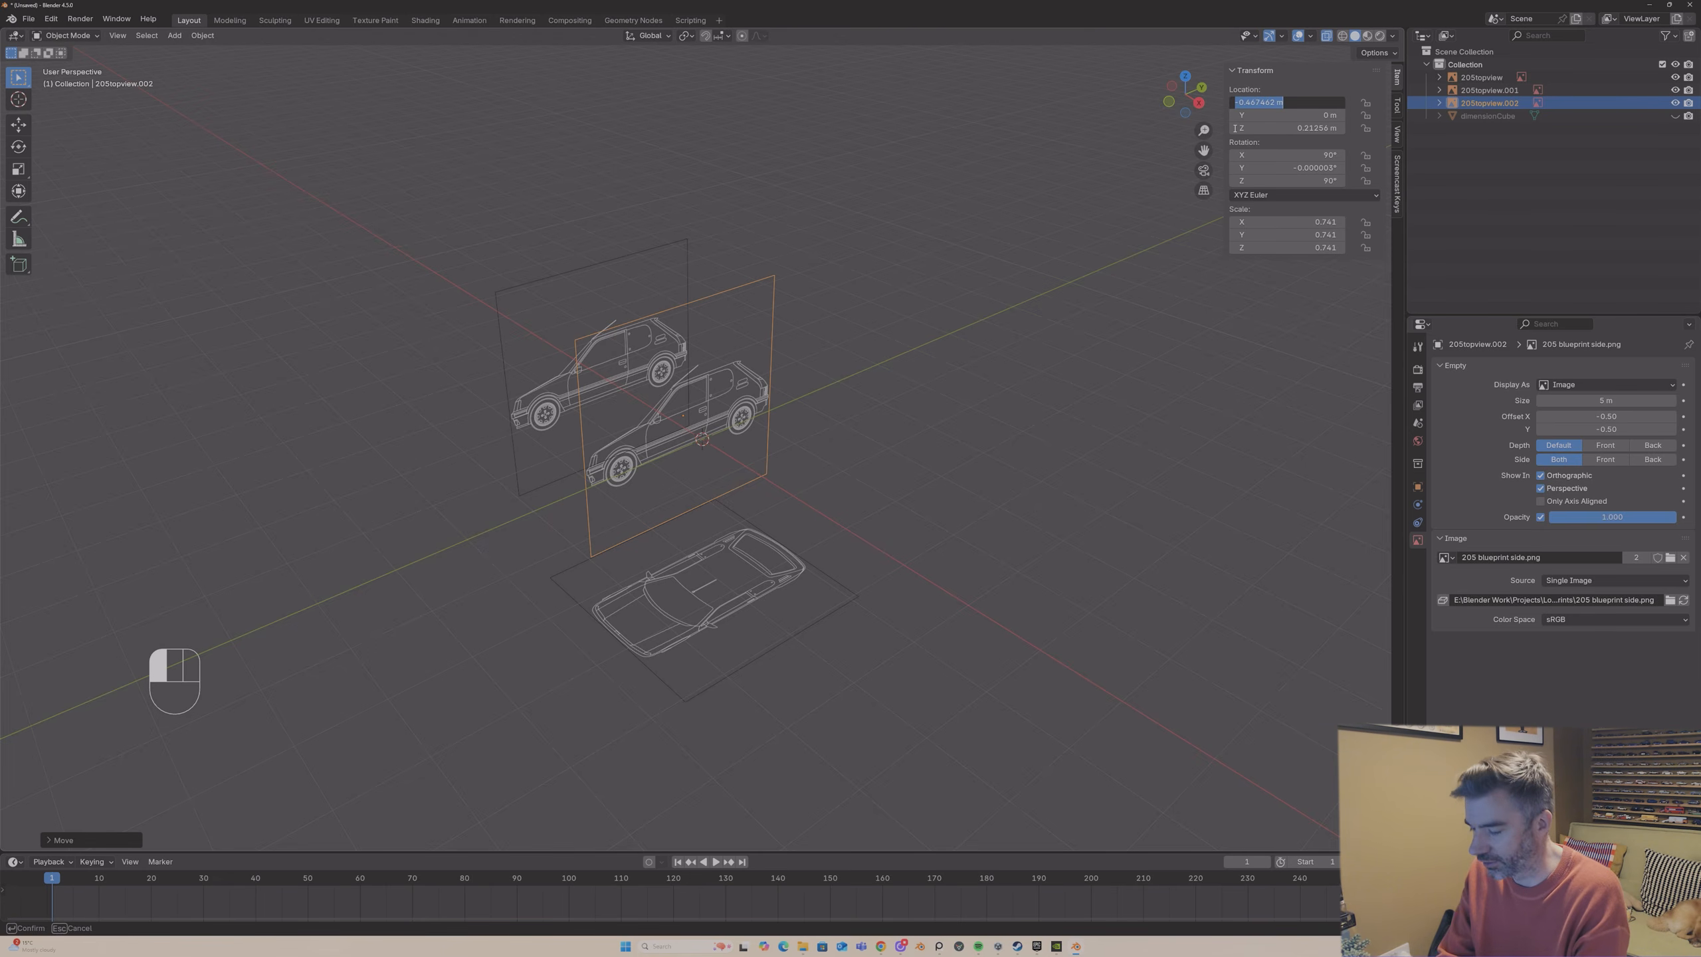
pyautogui.write('0')
pyautogui.press('Return')
pyautogui.click(1236, 128)
pyautogui.press('BackSpace')
pyautogui.write('0')
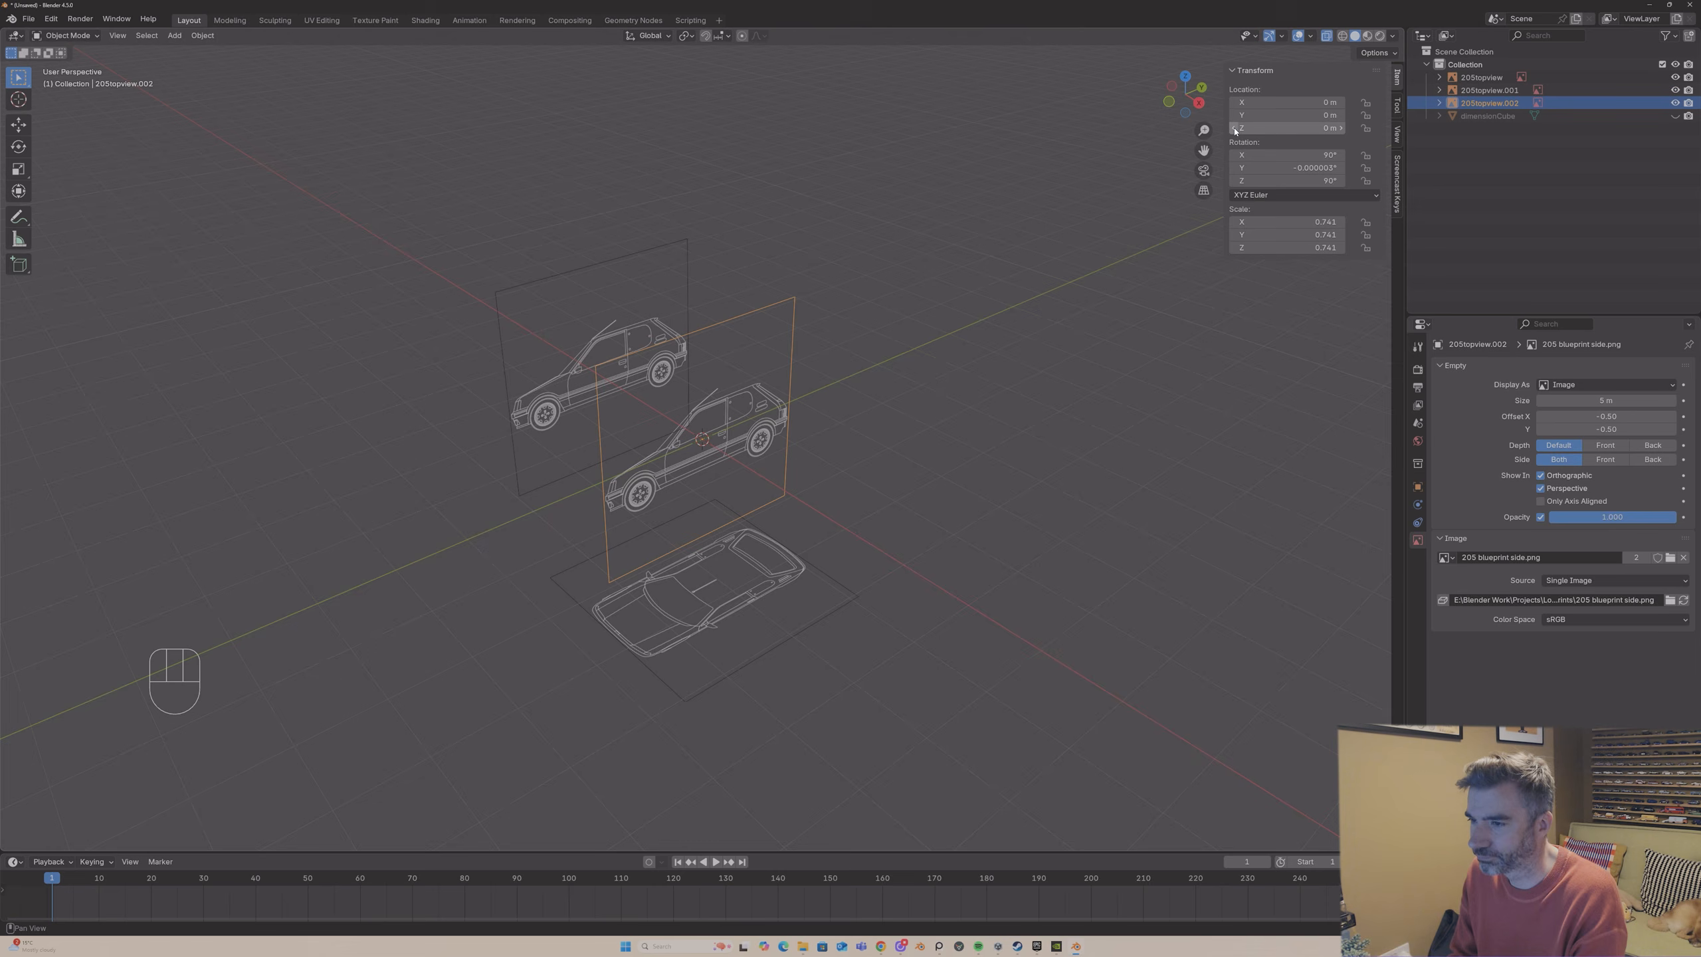
pyautogui.press('Return')
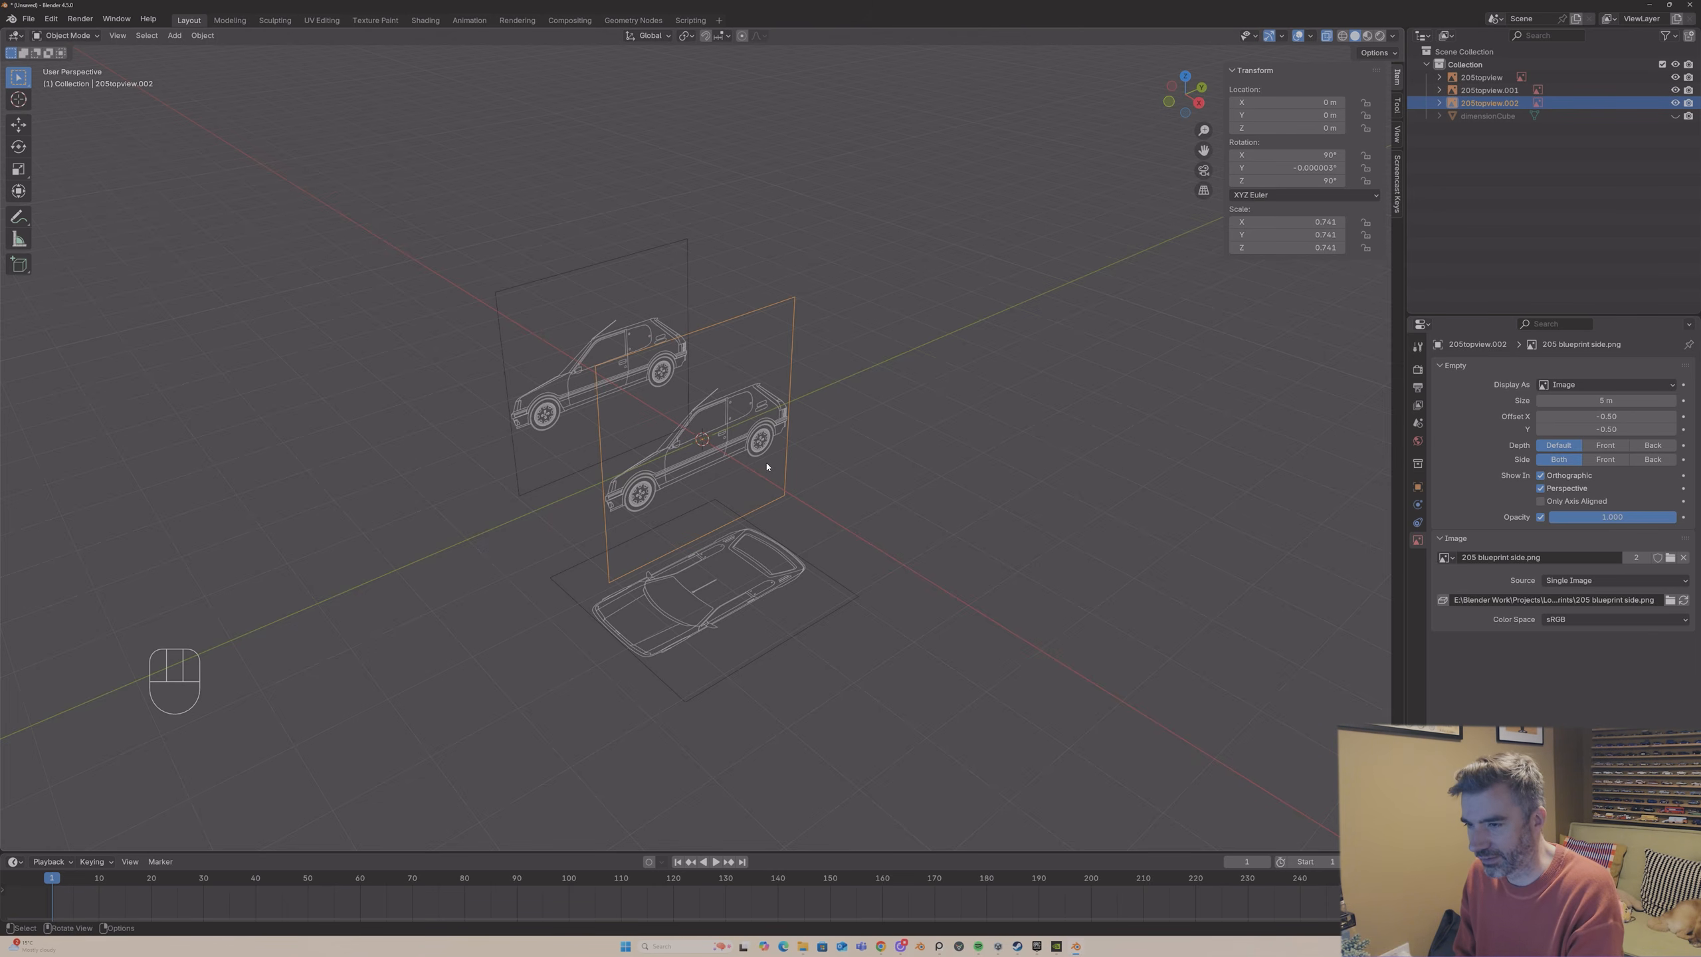
# - Try rotating the centred side blueprint copy -90° about Z, and undo the rotation
pyautogui.press('r')
pyautogui.press('y')
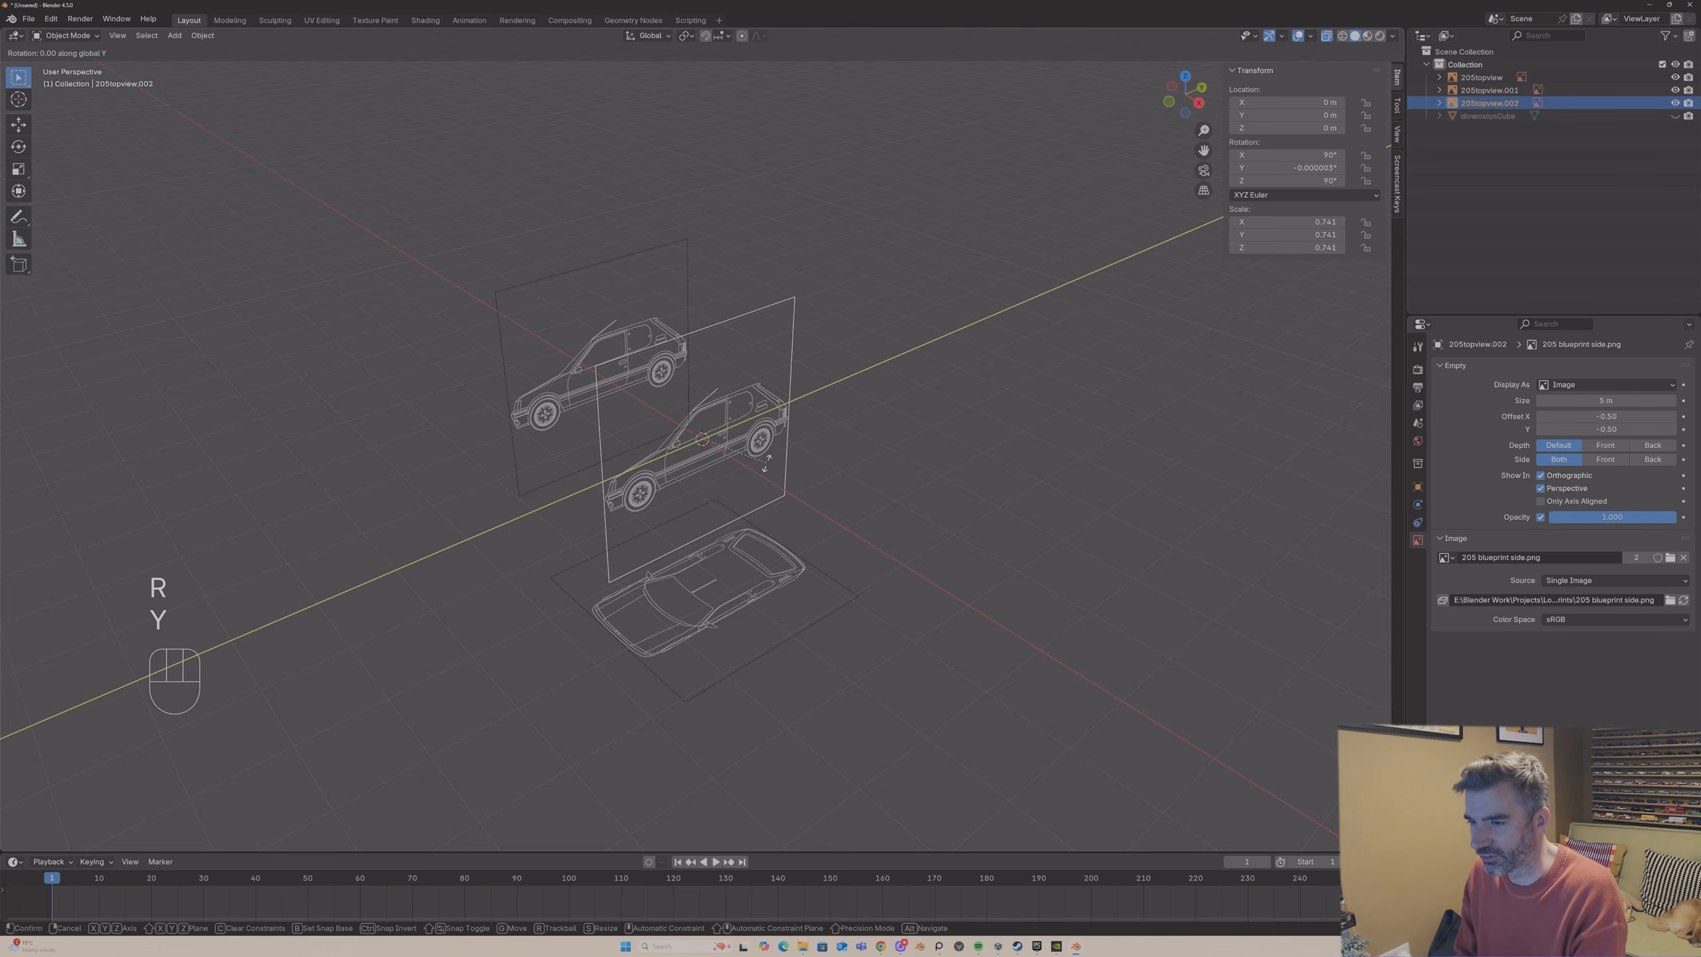
pyautogui.write('z')
pyautogui.write('90')
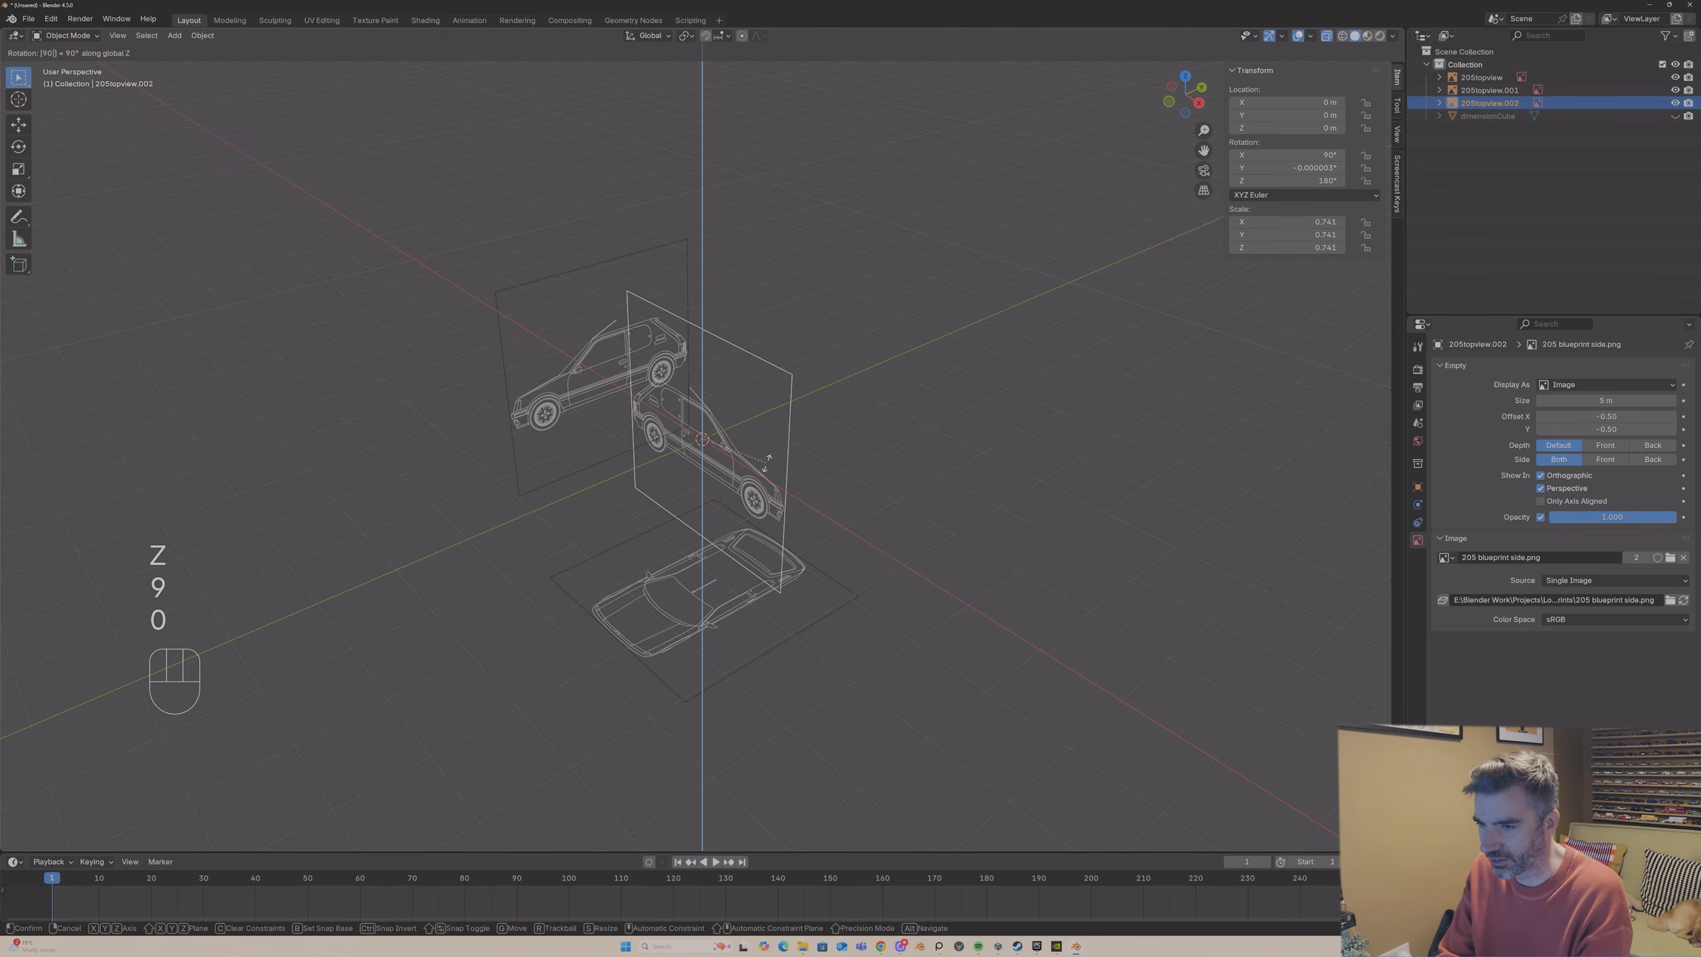
pyautogui.press('-')
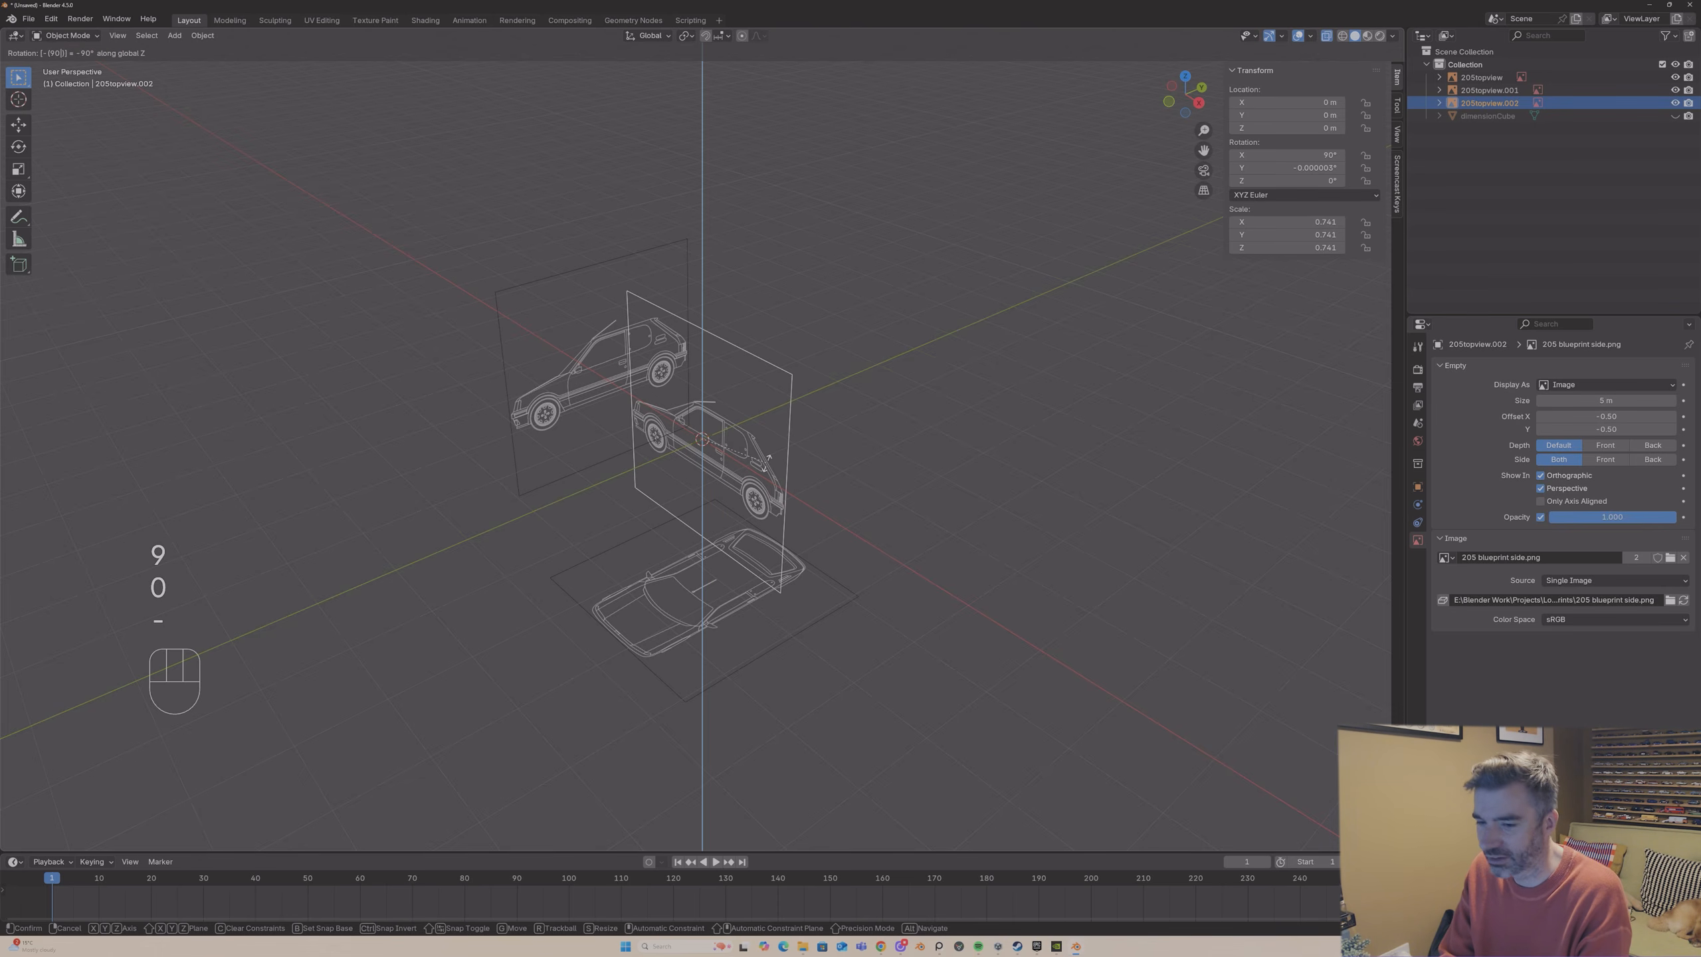
pyautogui.press('Return')
pyautogui.hotkey('ctrl', 'z')
# - Rotate the centred side blueprint copy -90° about the global Z axis
pyautogui.press('r')
pyautogui.press('z')
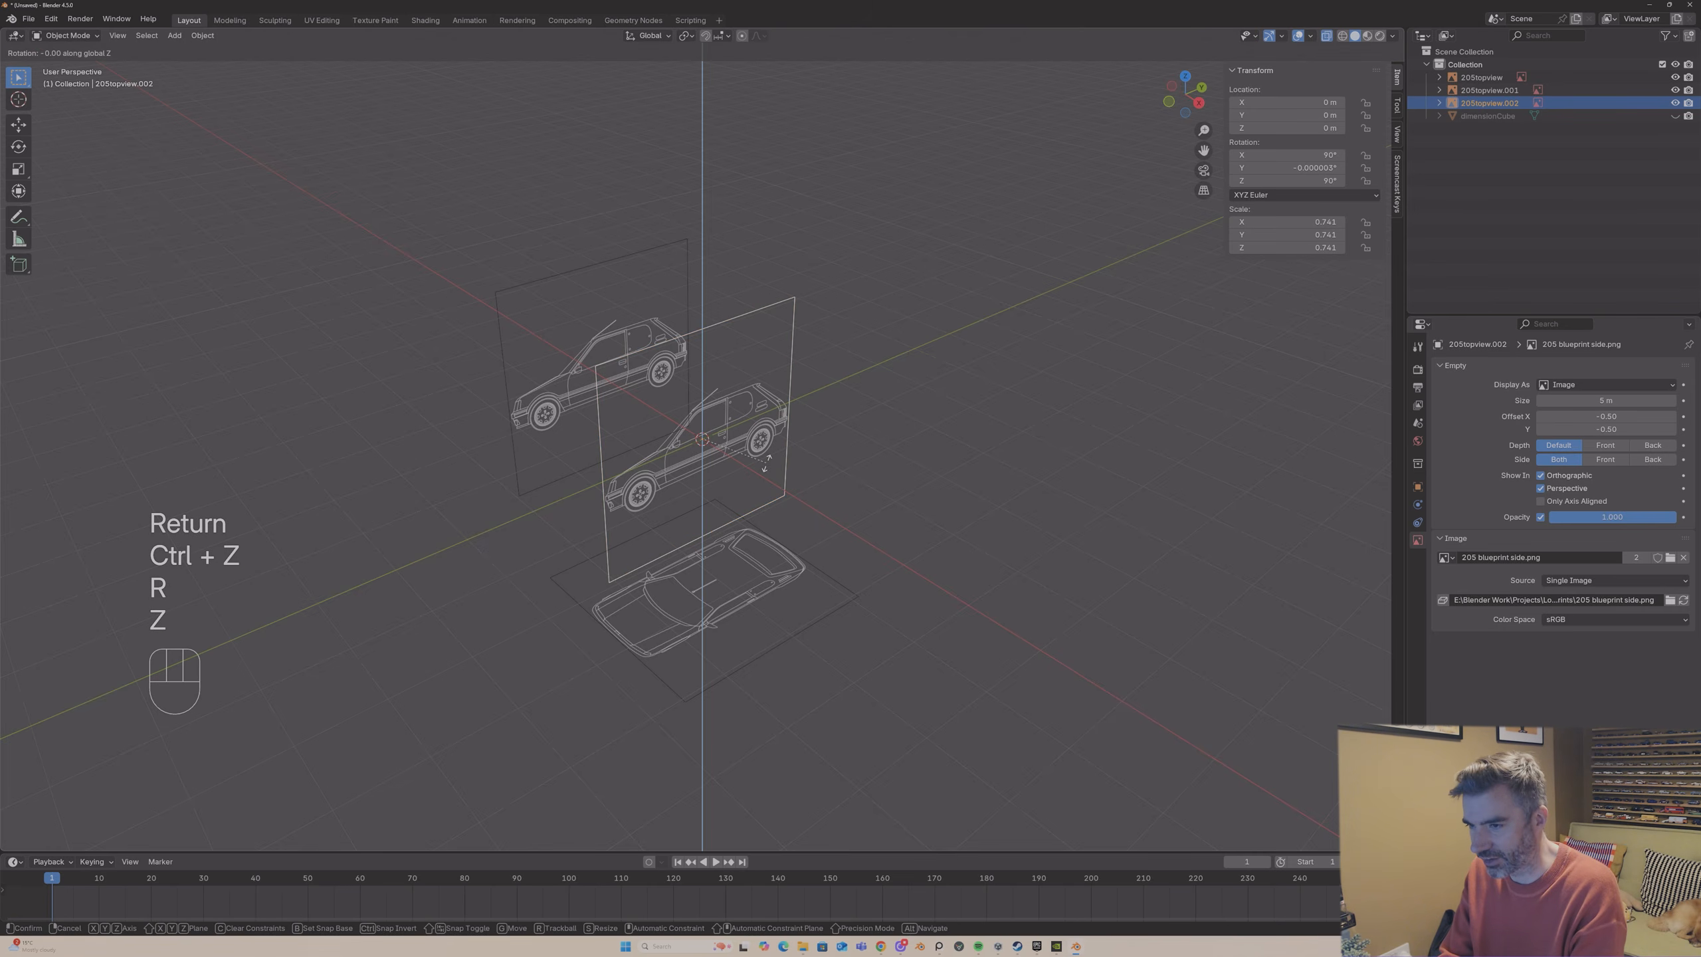
pyautogui.press('-')
pyautogui.press('9')
pyautogui.press('0')
pyautogui.press('Return')
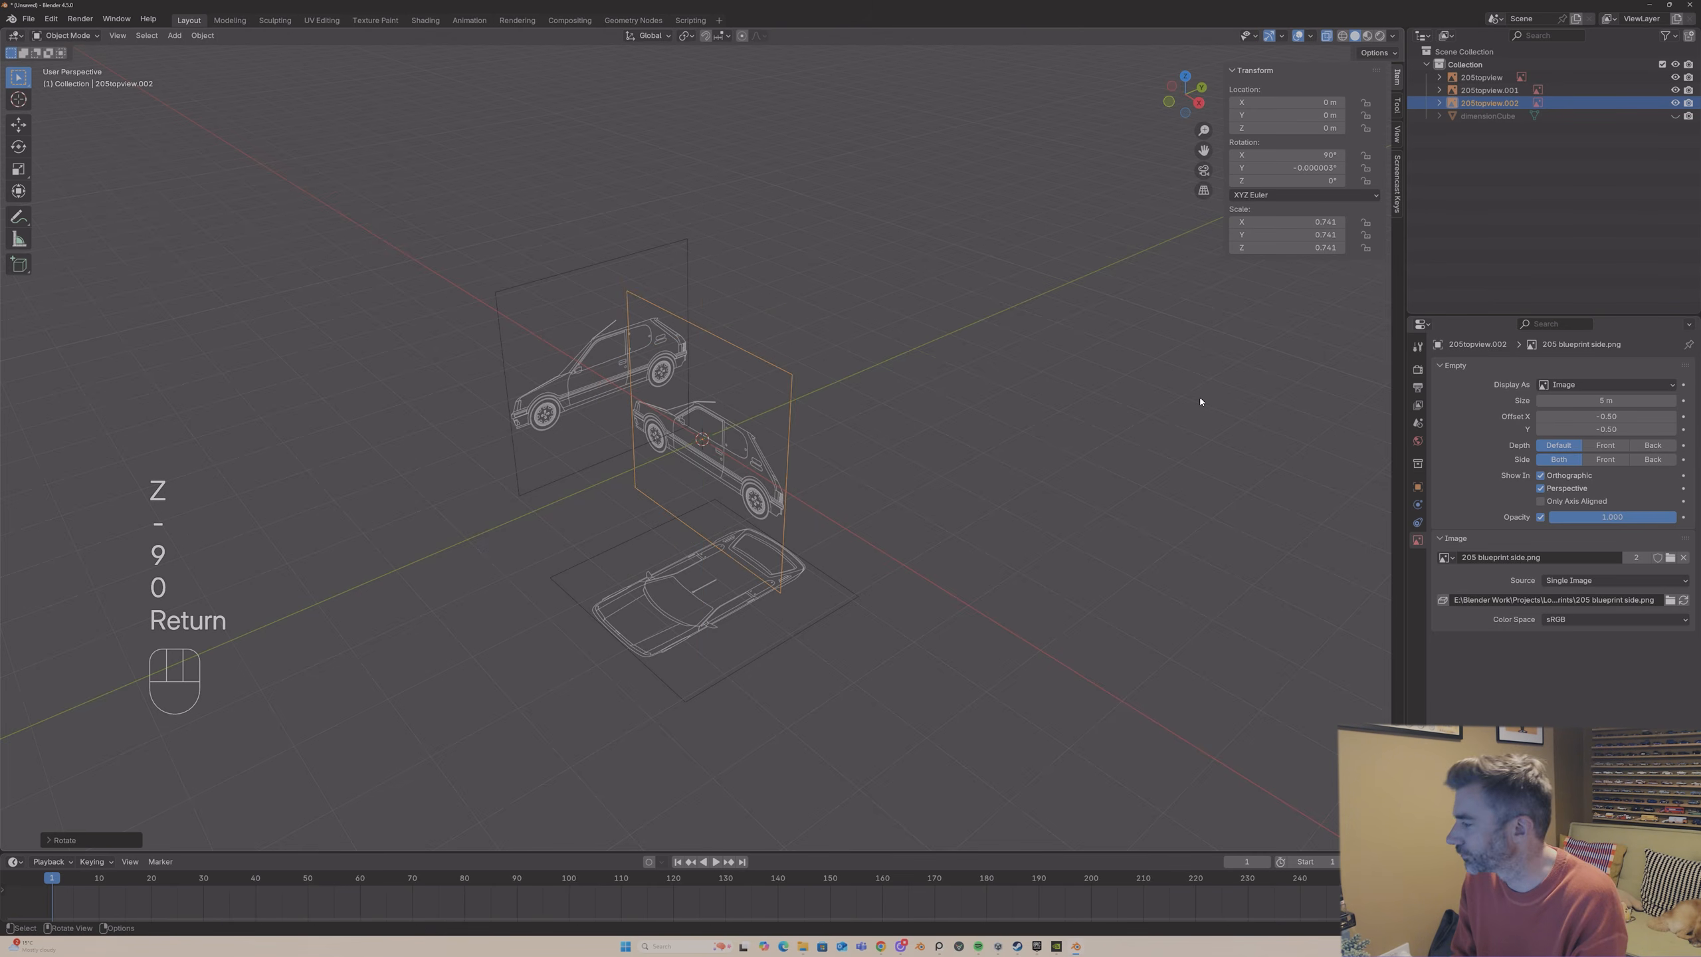
# - Replace the rotated copy's image with 205 blueprint back.png and move it along Y to about 4.04 m
pyautogui.click(1671, 557)
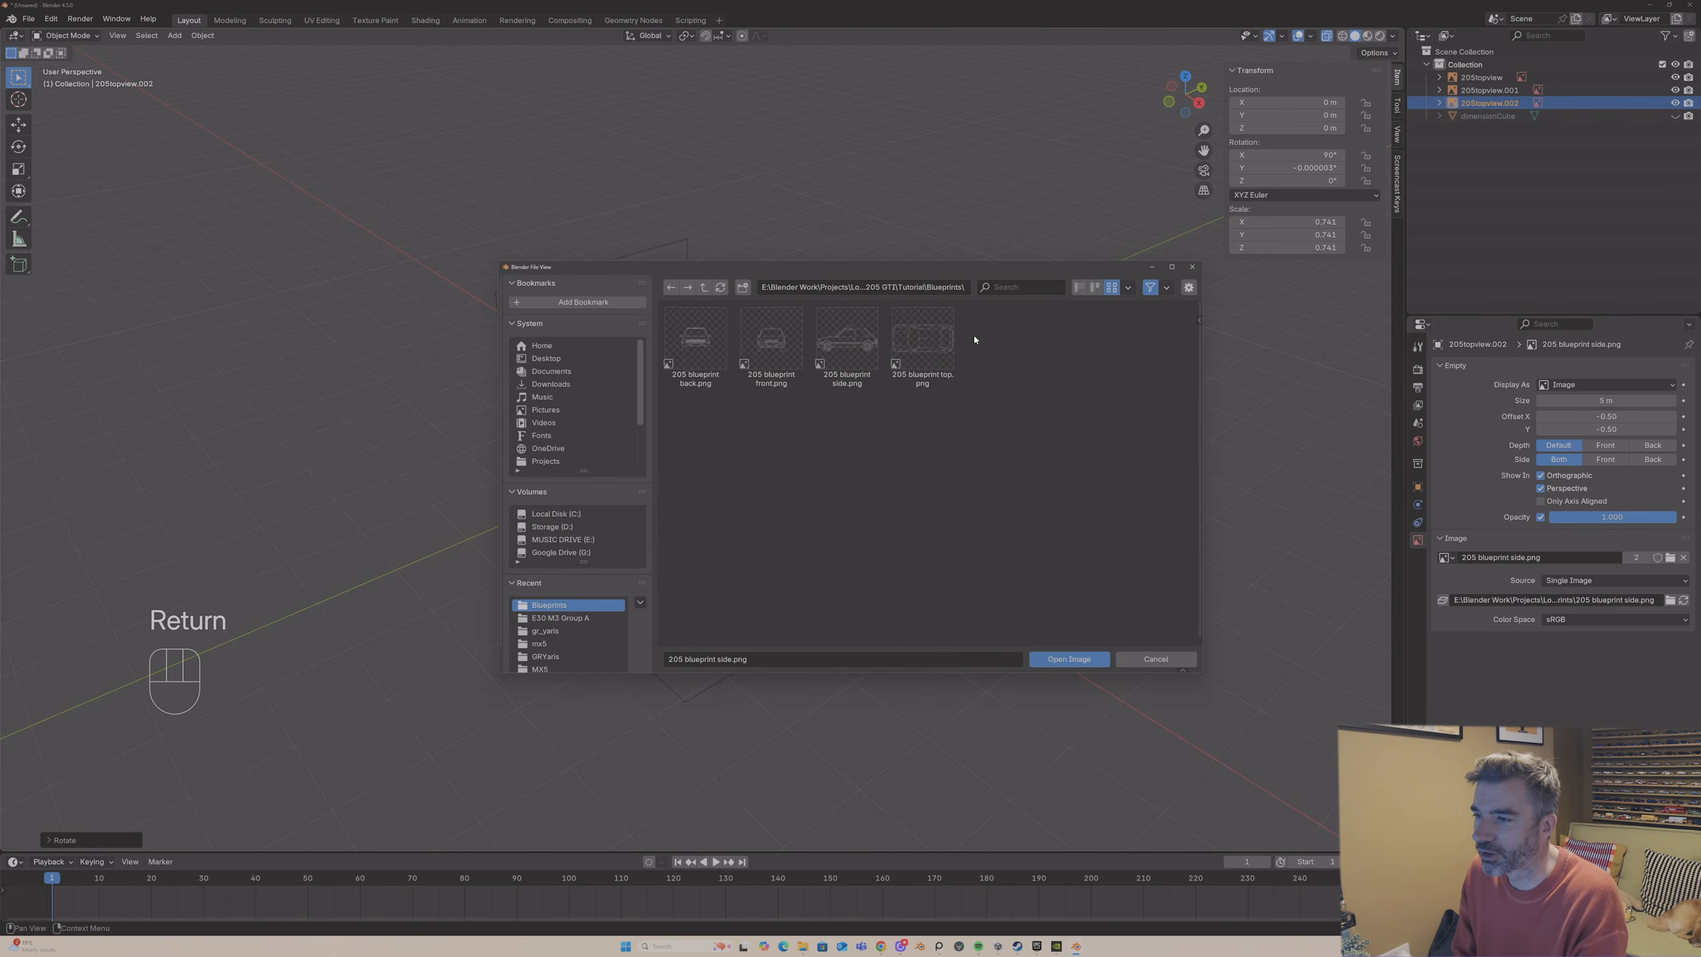
pyautogui.click(707, 338)
pyautogui.doubleClick(707, 335)
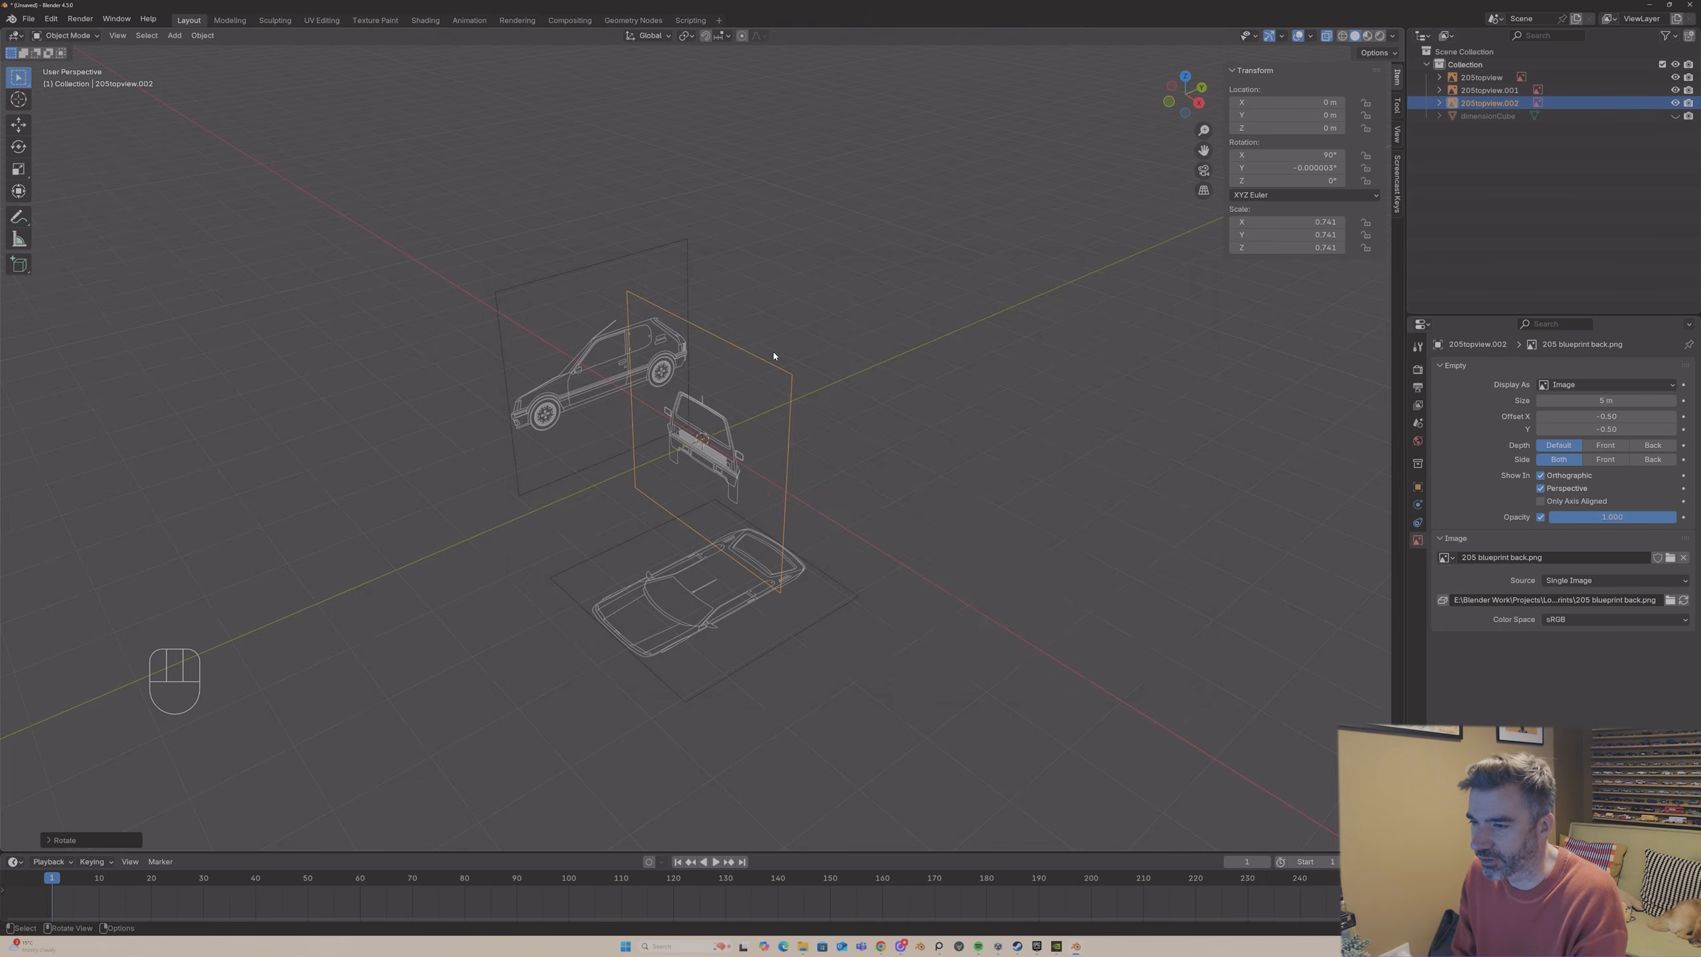
pyautogui.press('g')
pyautogui.press('y')
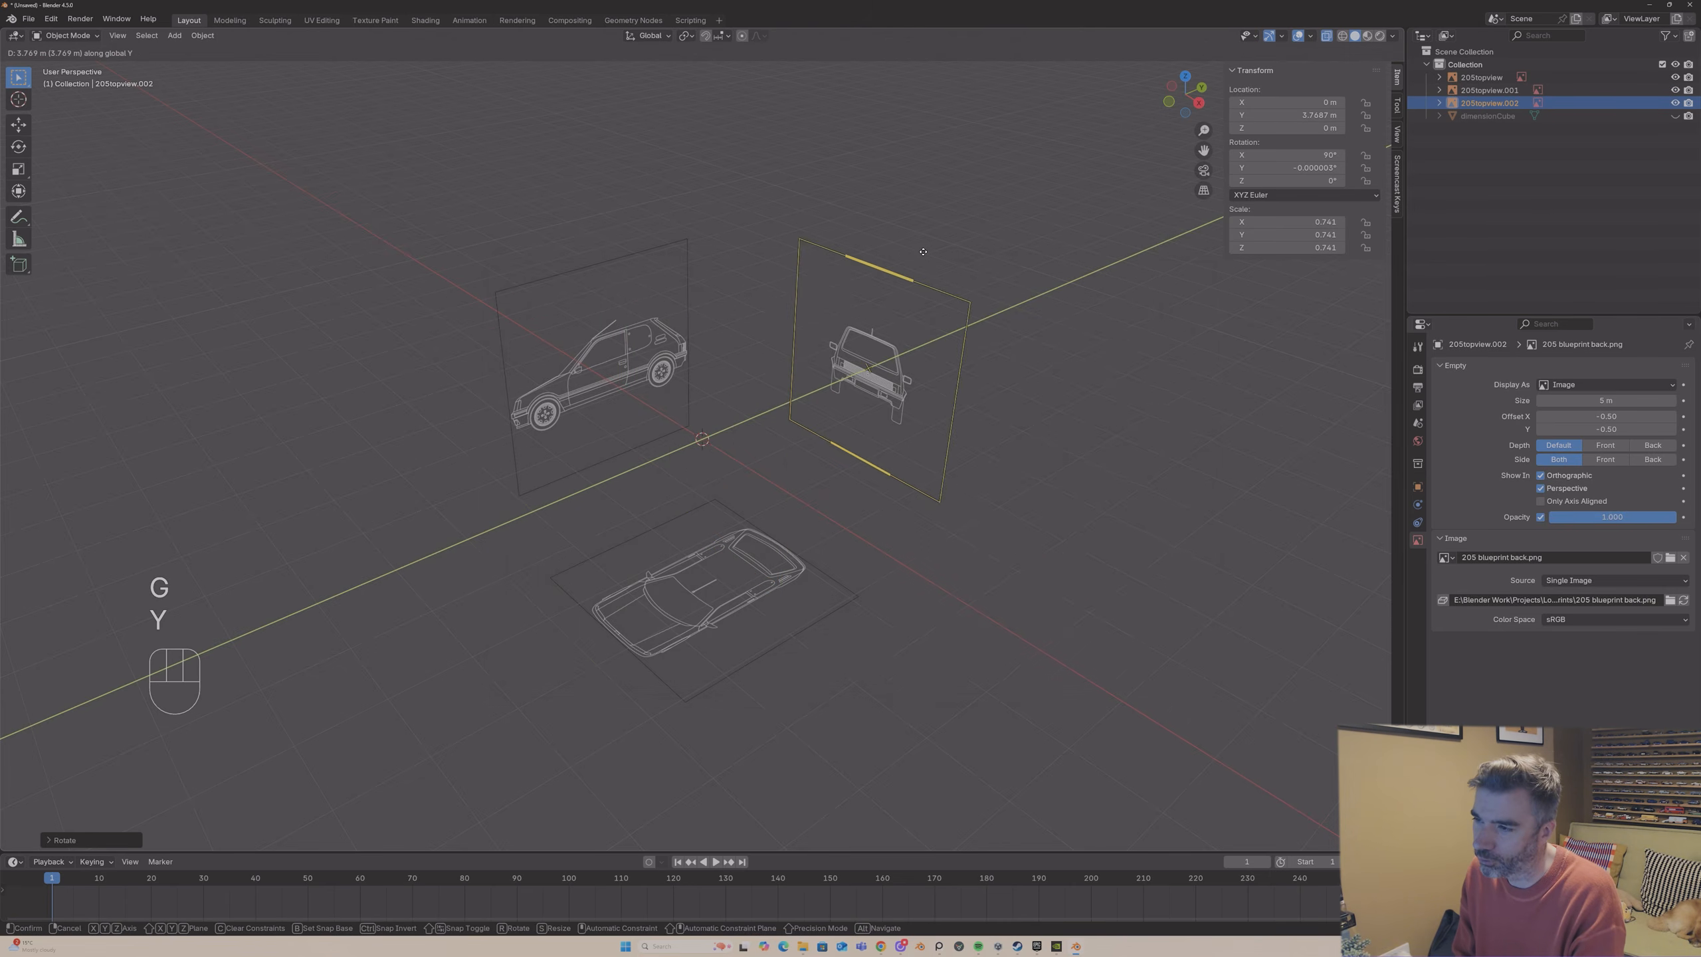
pyautogui.click(844, 312)
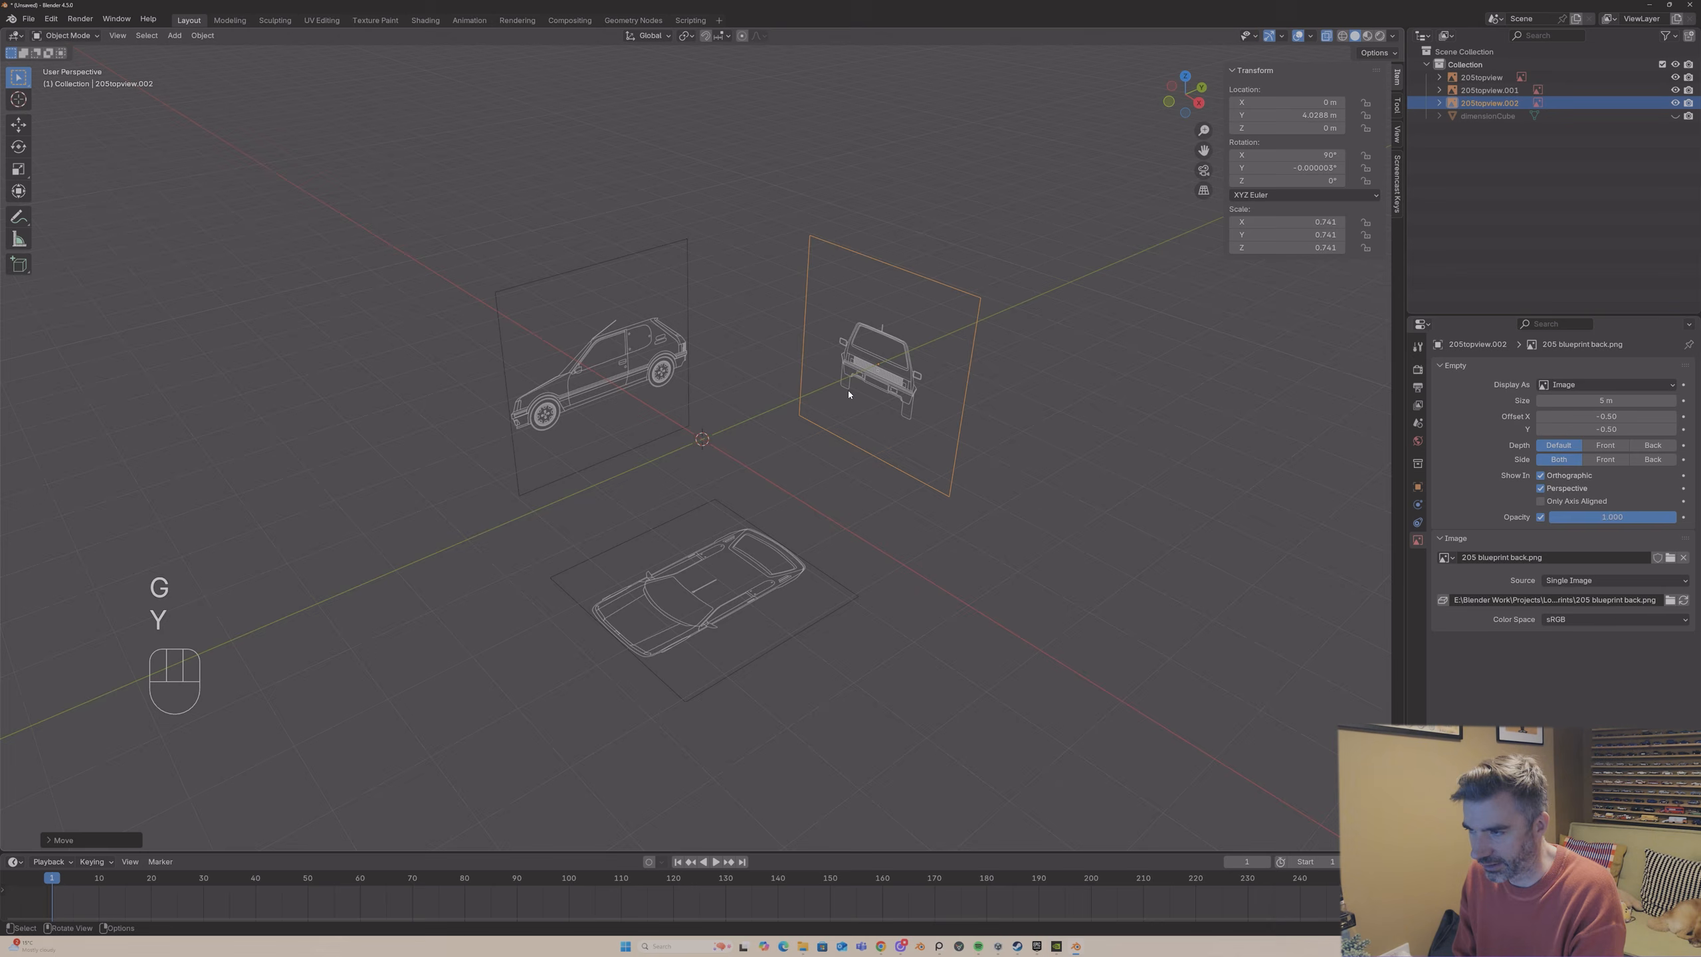
# - Duplicate the back blueprint in place and move the copy along Y to about -4.34 m
pyautogui.hotkey('shift', 'd')
pyautogui.press('Escape')
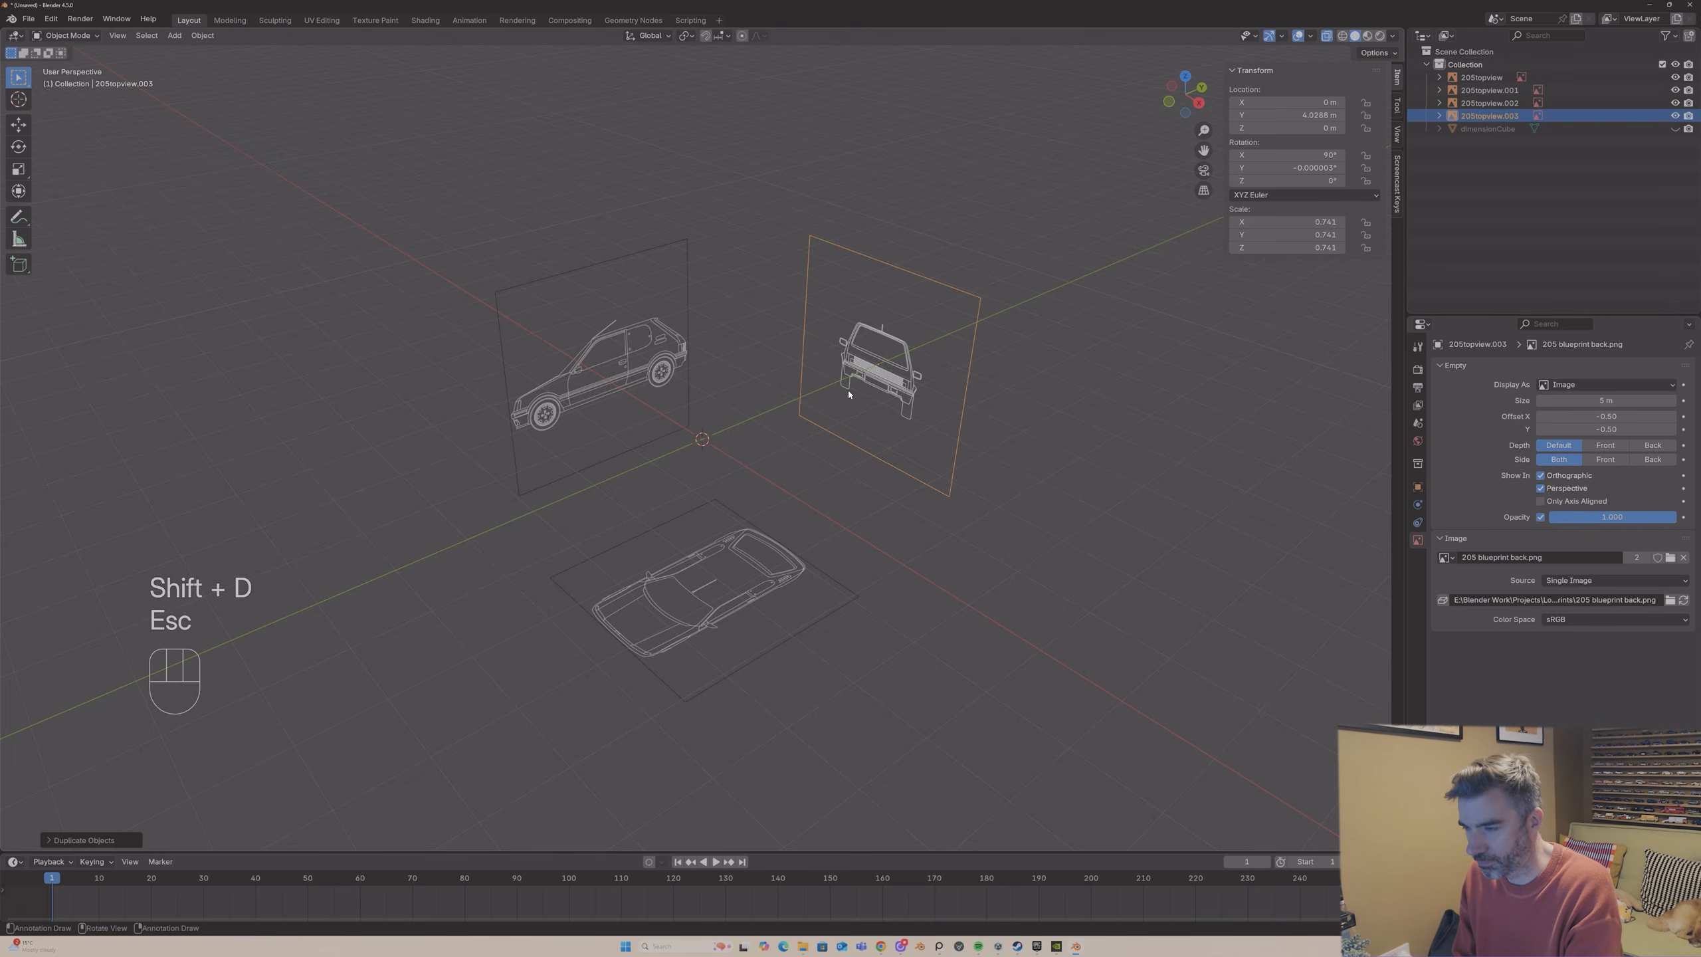
pyautogui.press('g')
pyautogui.press('y')
pyautogui.click(428, 576)
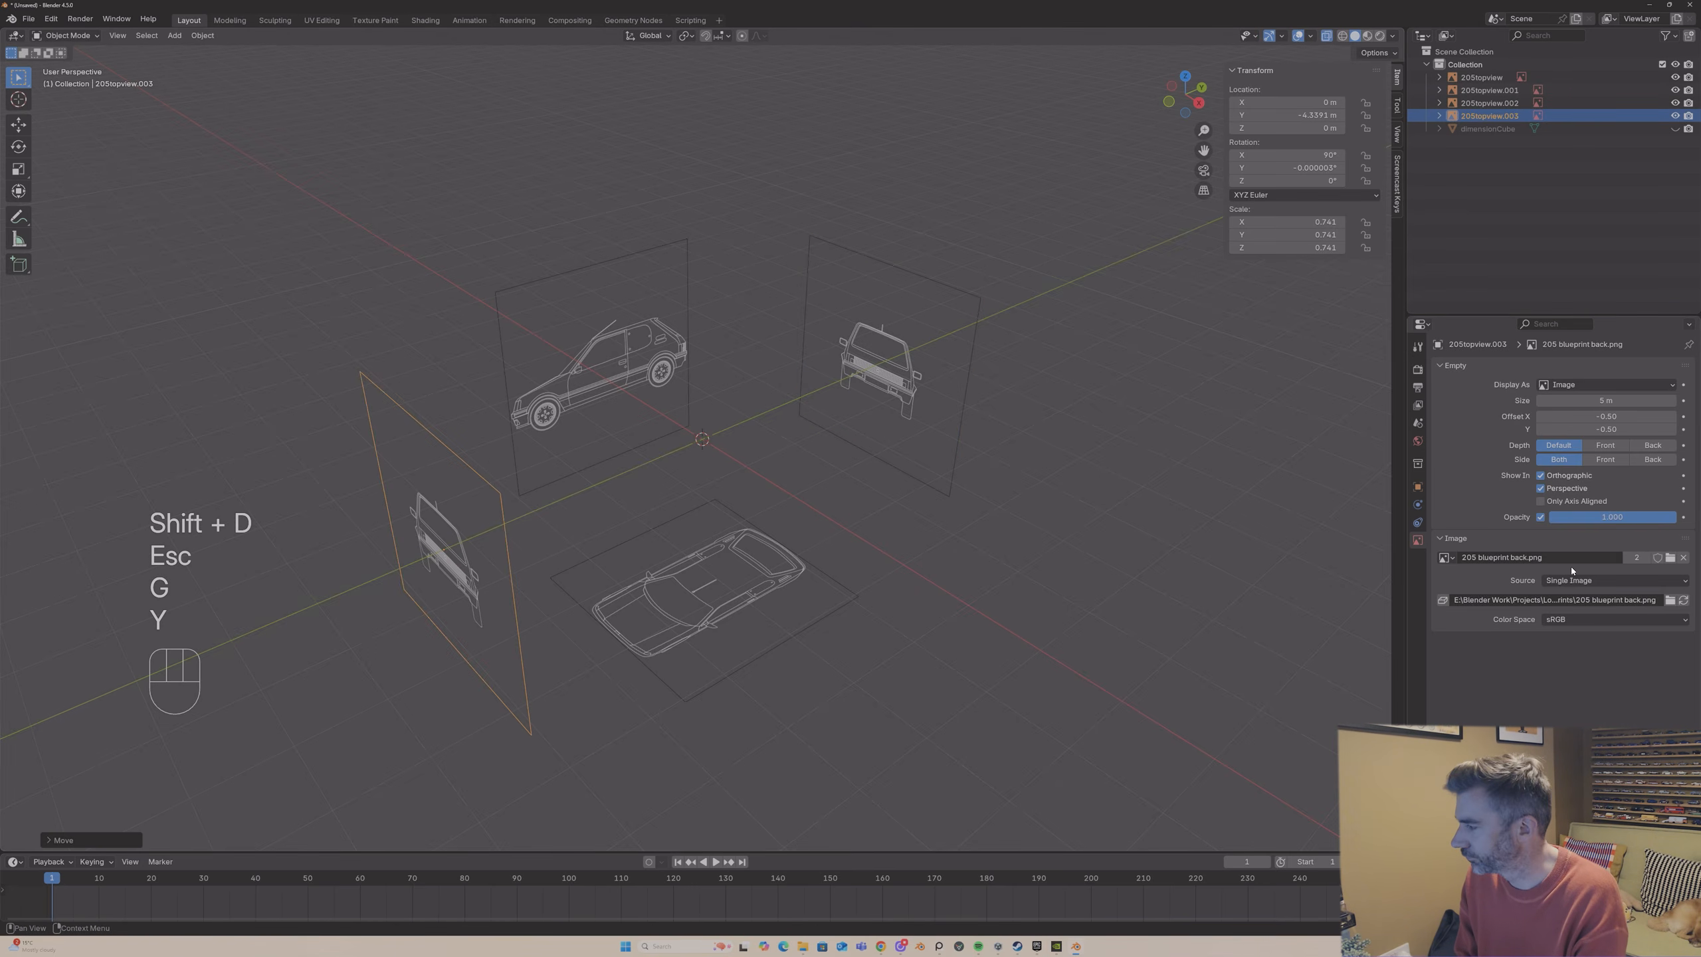
# - Replace the image of the blueprint copy at about -4.34 m on Y with 205 blueprint front.png
pyautogui.click(1671, 559)
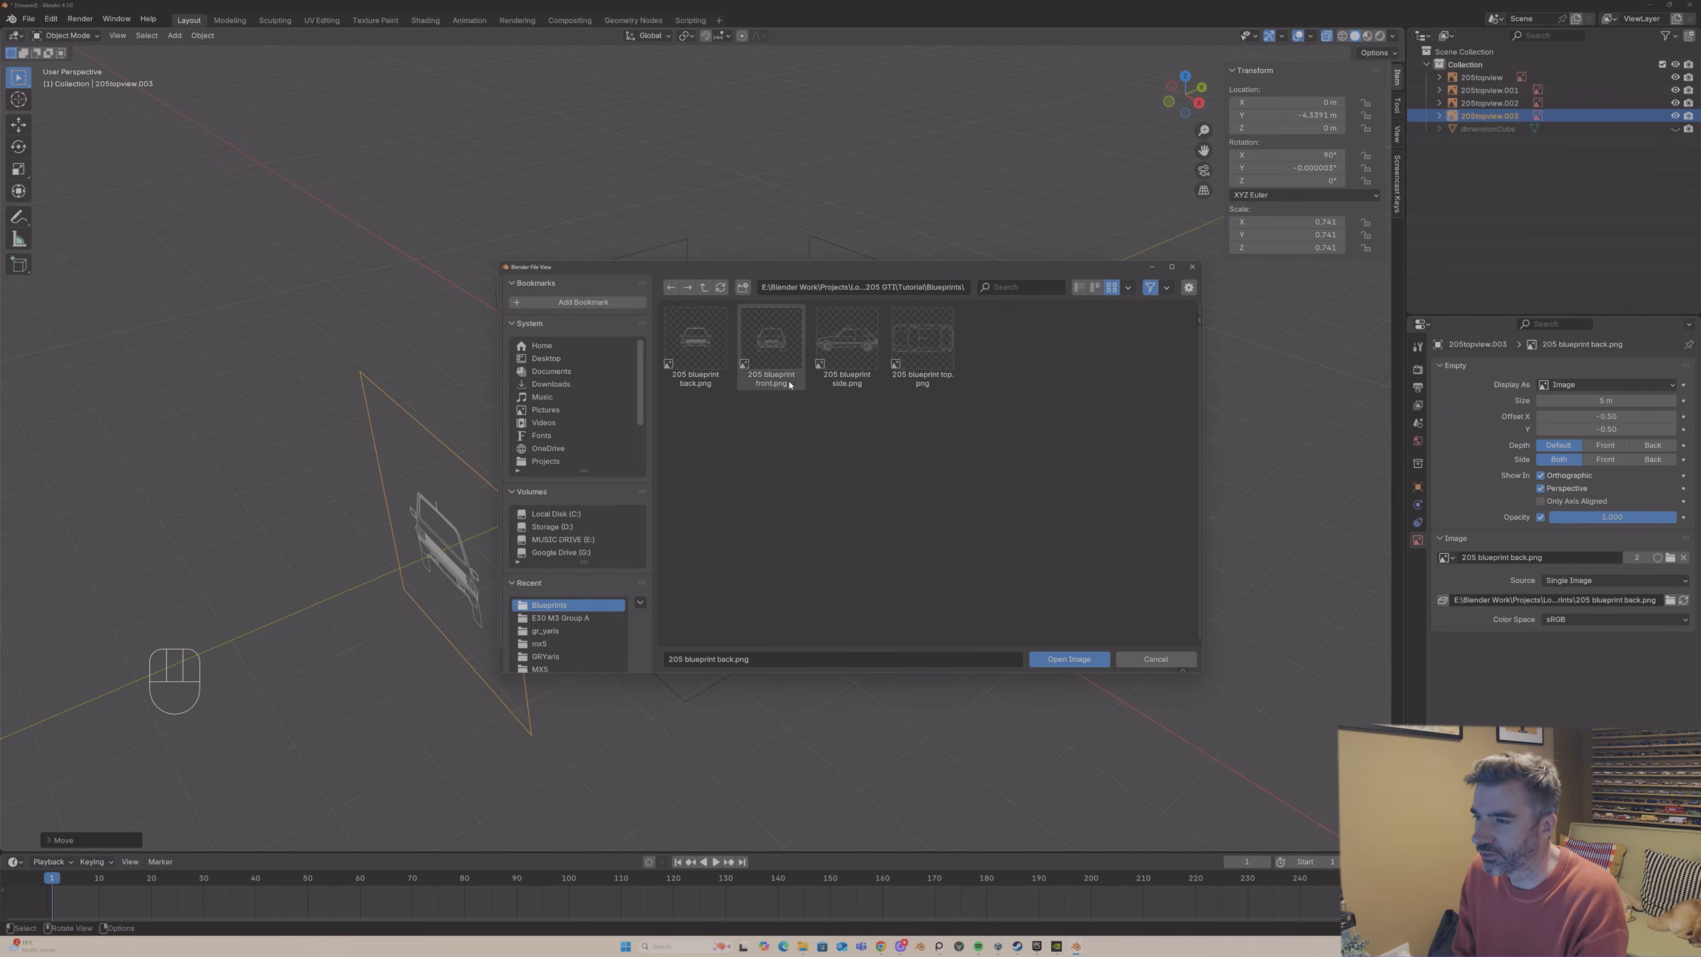
pyautogui.click(759, 338)
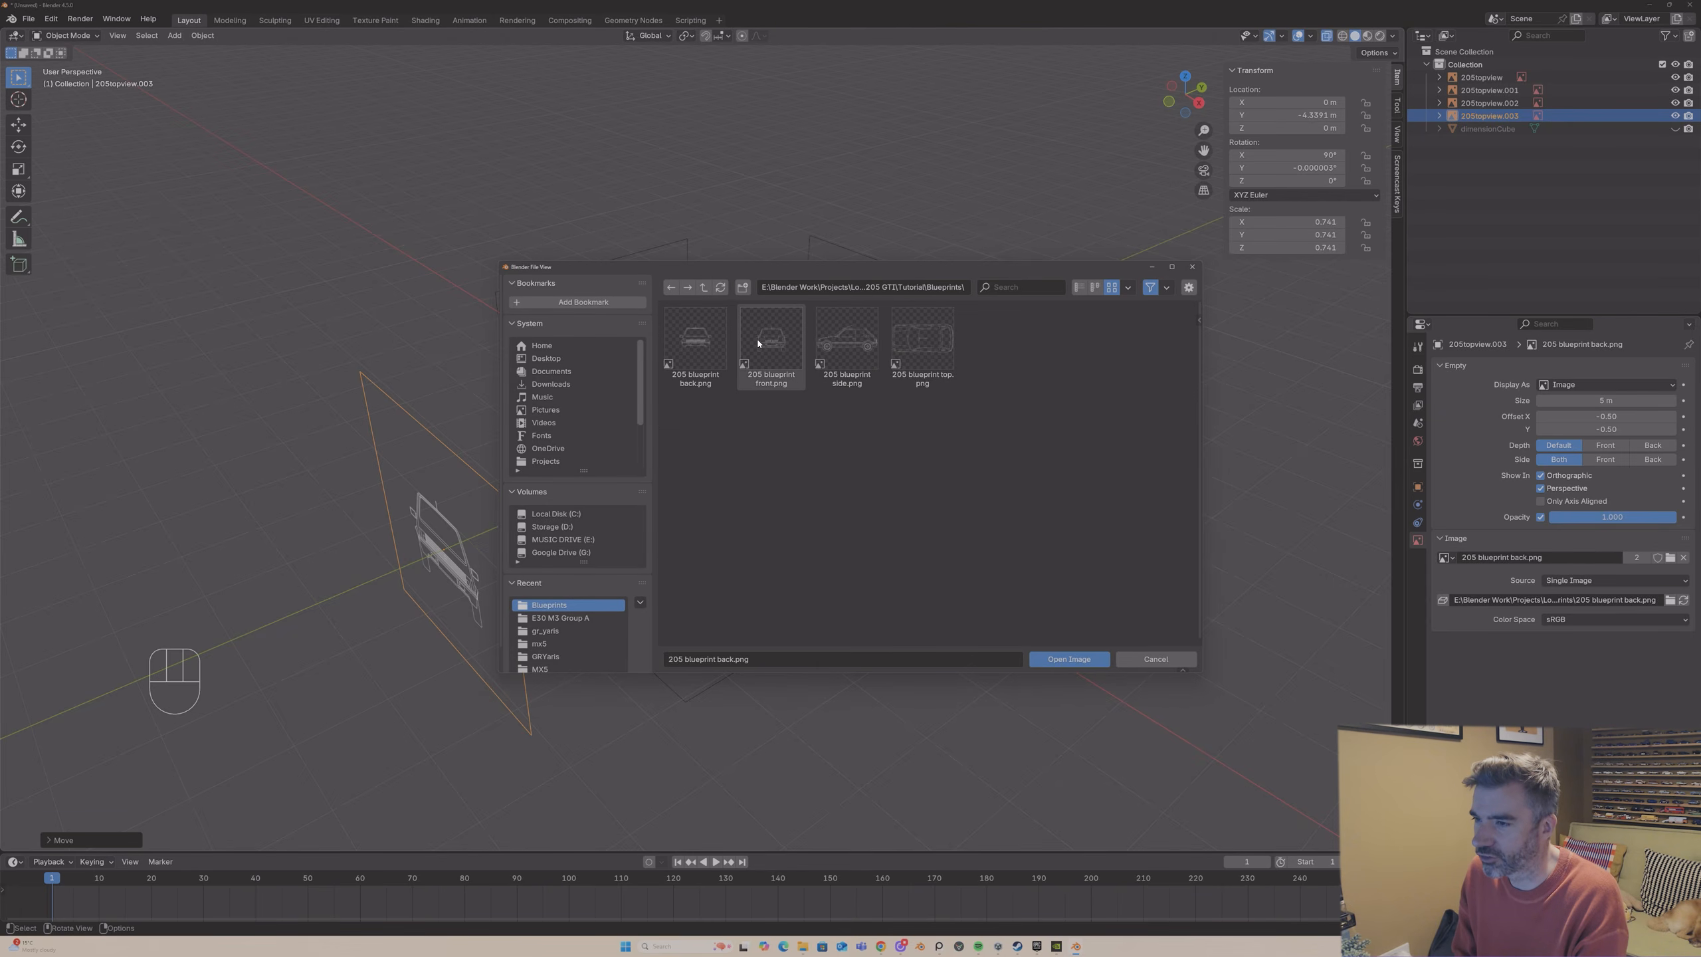
pyautogui.moveTo(699, 381)
pyautogui.mouseDown(button='middle')
pyautogui.moveTo(654, 367)
pyautogui.moveTo(691, 369)
pyautogui.mouseUp(button='middle')
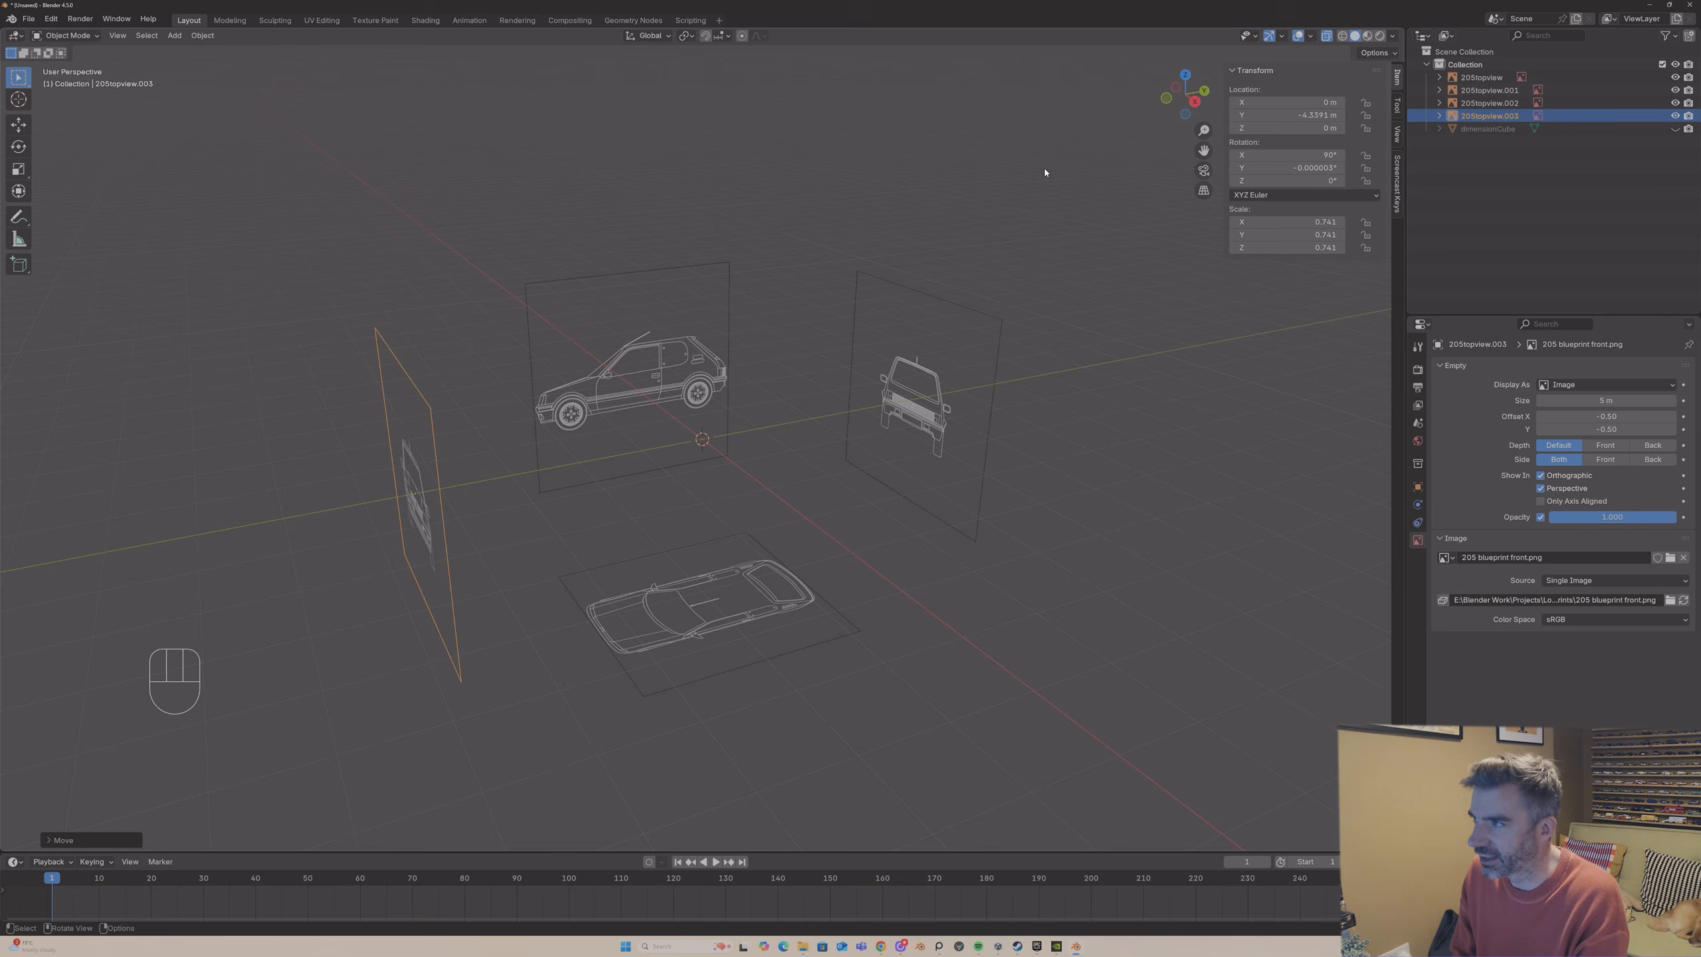
# - Raise the side blueprint along Z to about 0.80 m, working from the right orthographic view
pyautogui.click(1207, 93)
pyautogui.click(1206, 92)
pyautogui.click(1207, 92)
pyautogui.click(1207, 93)
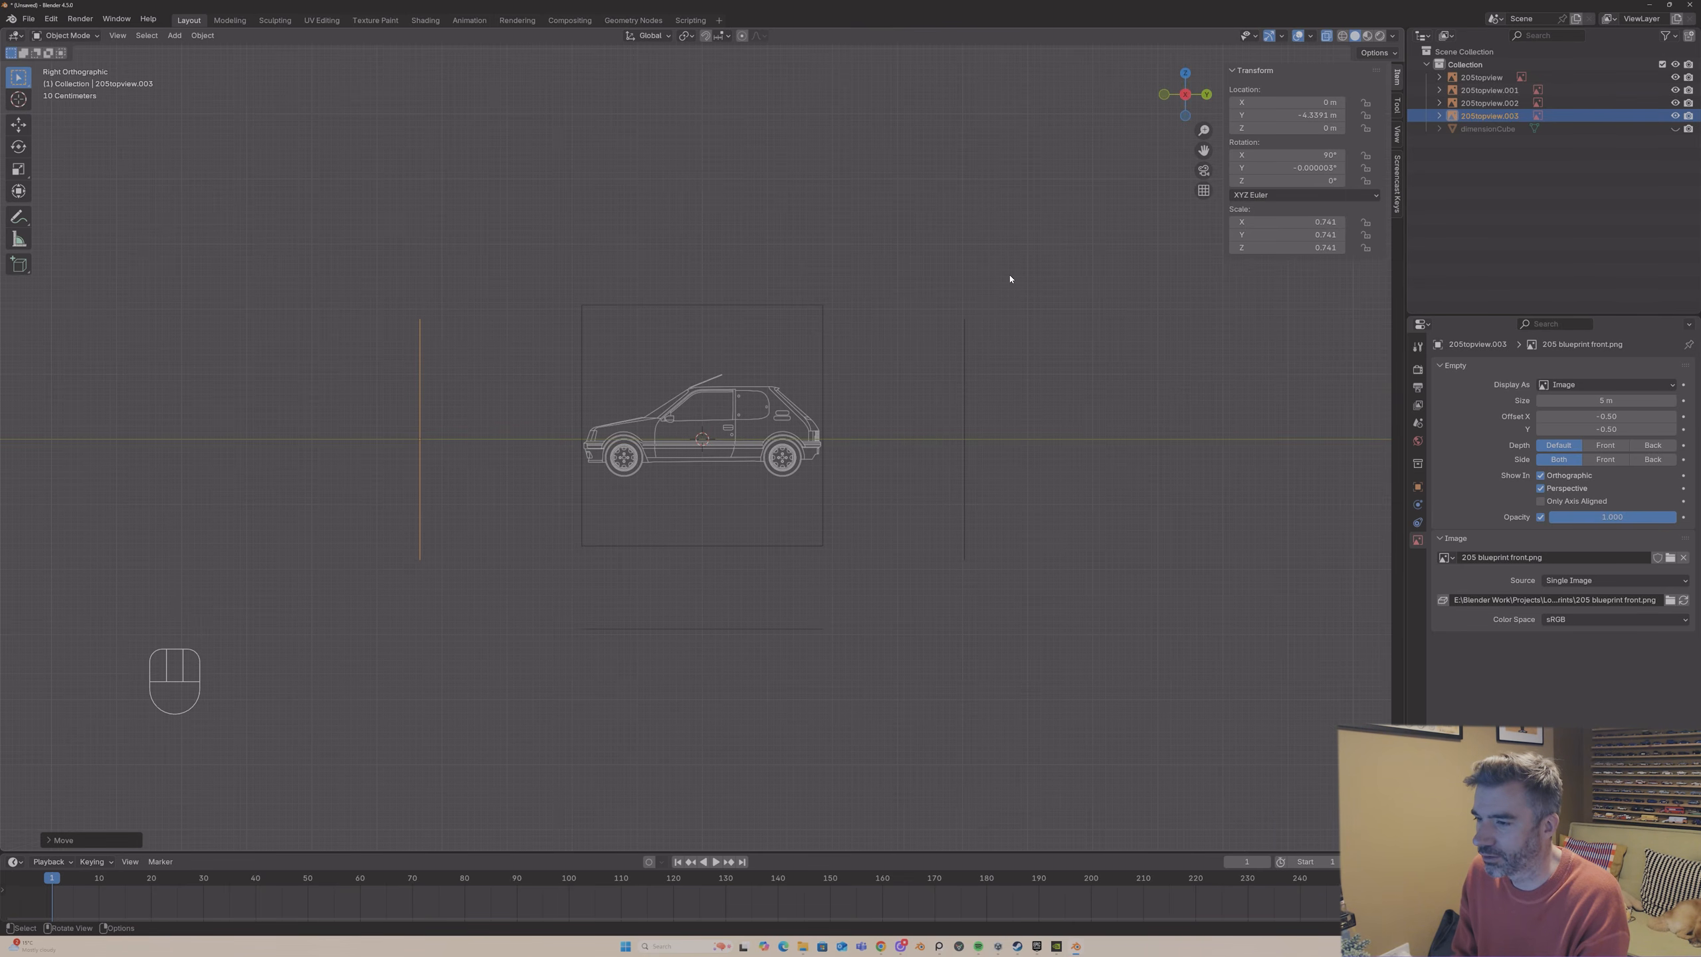
pyautogui.click(804, 419)
pyautogui.scroll(1, 940, 430)
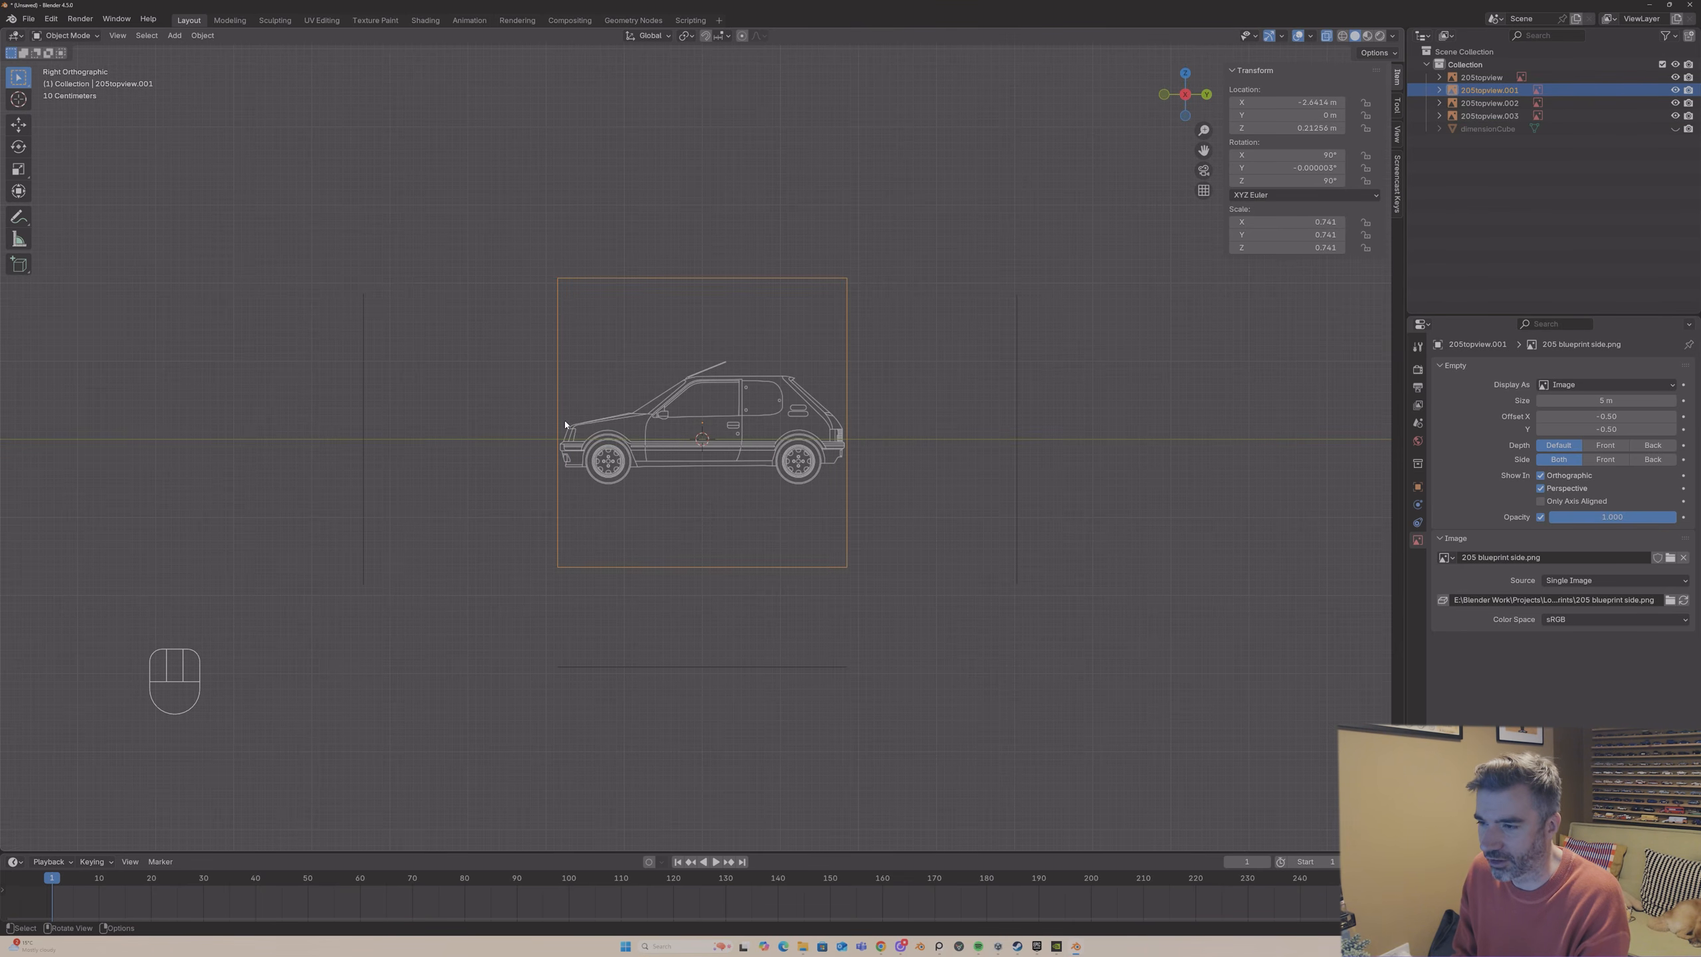
pyautogui.press('g')
pyautogui.press('y')
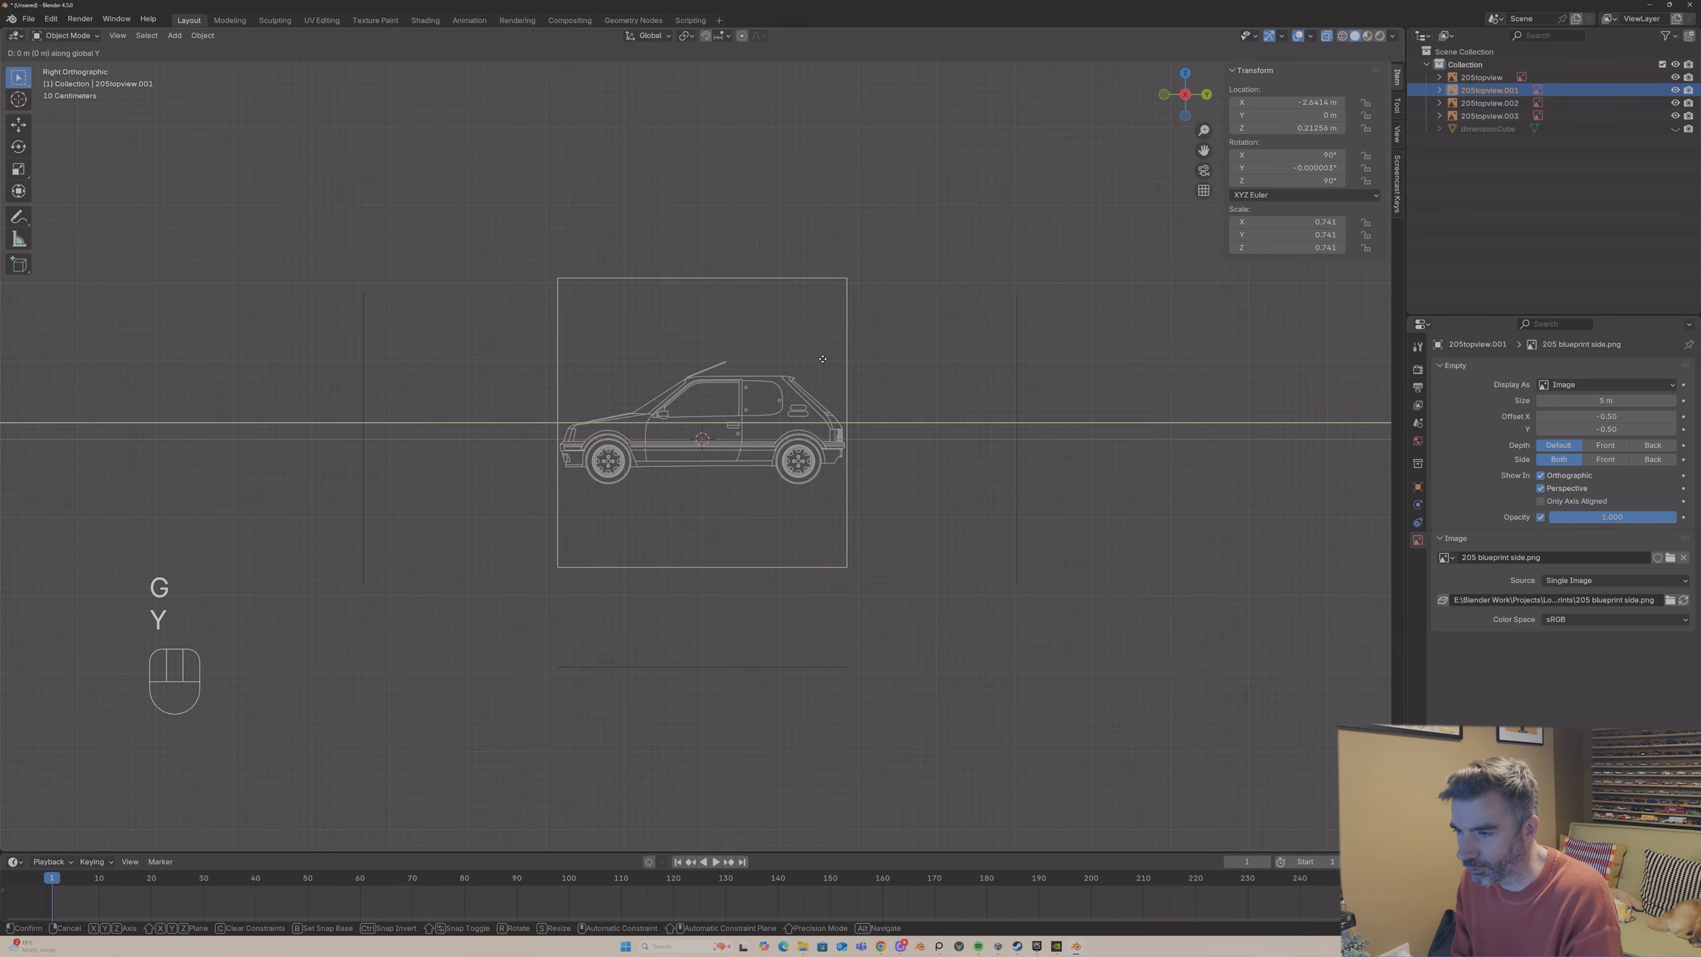
pyautogui.press('x')
pyautogui.press('z')
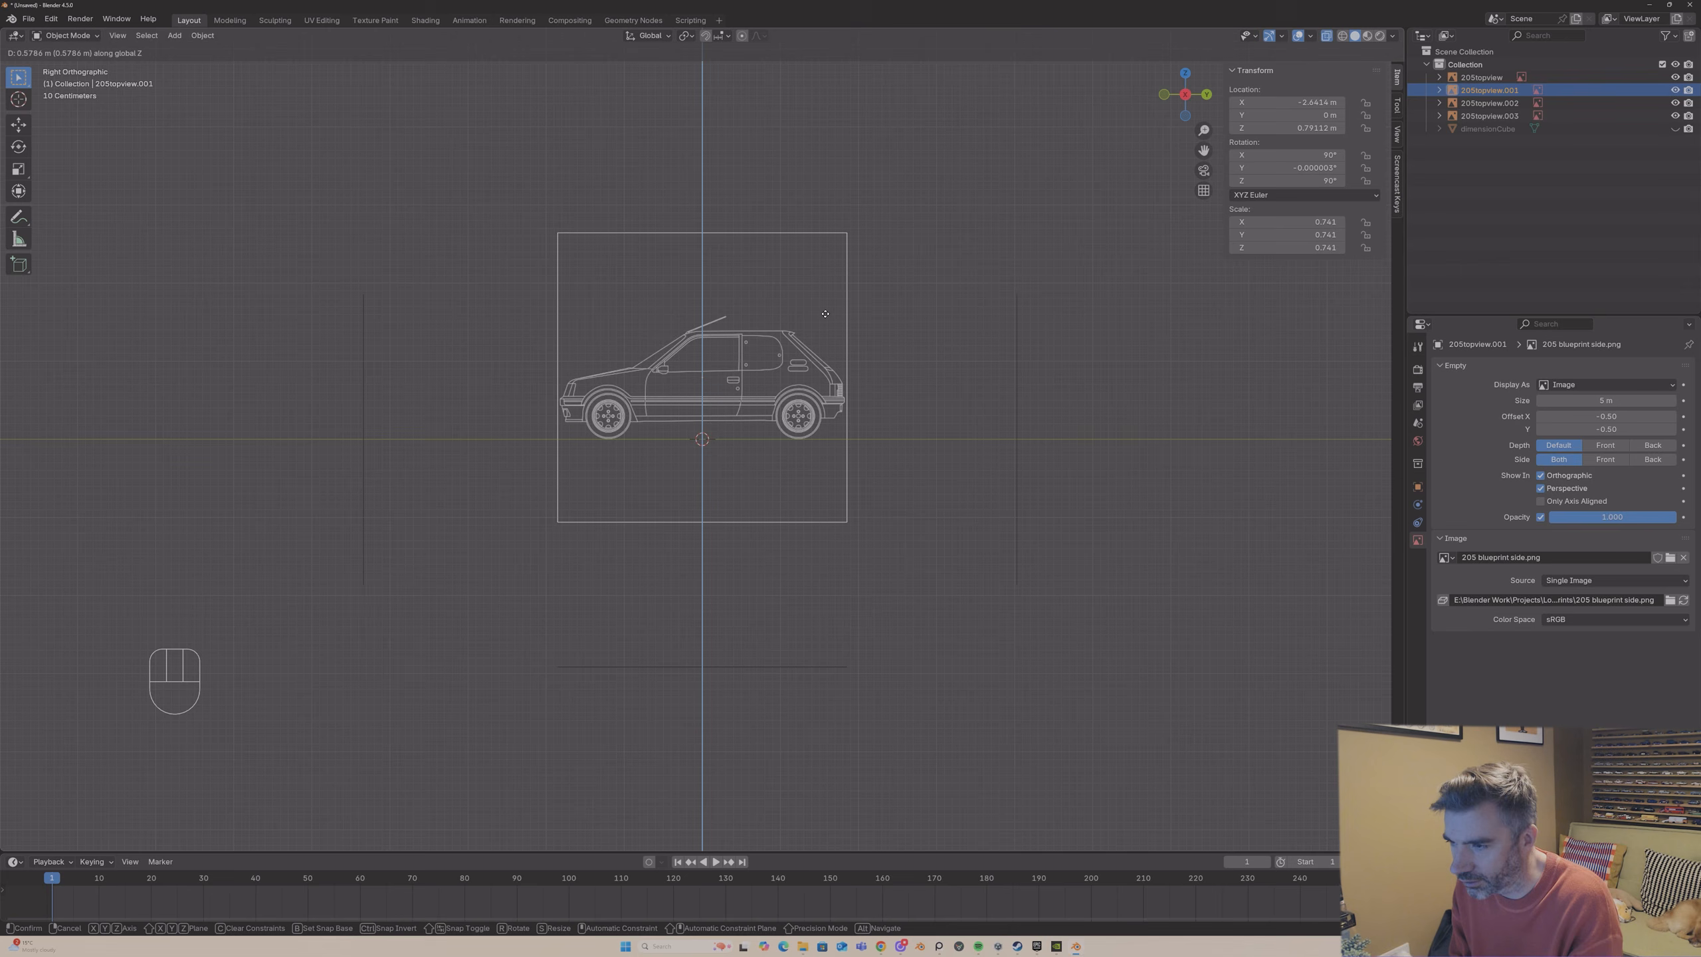
pyautogui.click(825, 315)
# - Lower the side blueprint slightly along Z to about 0.787 m so its wheels rest on the ground line
pyautogui.scroll(6, 788, 361)
pyautogui.press('g')
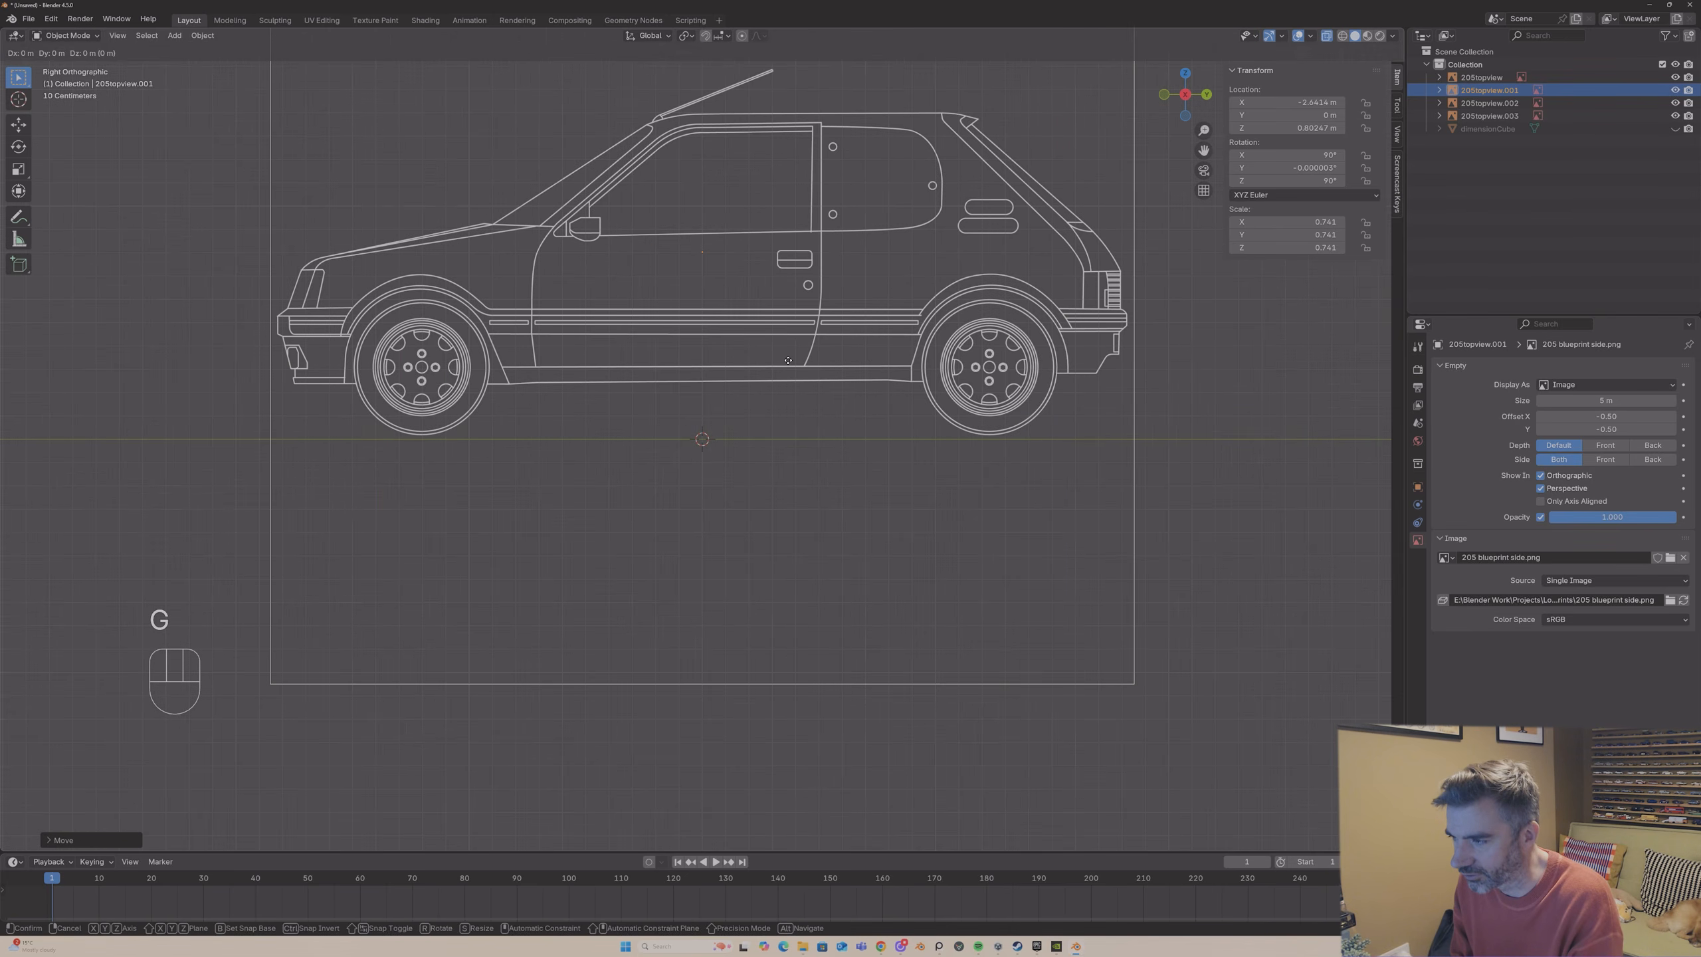
pyautogui.press('z')
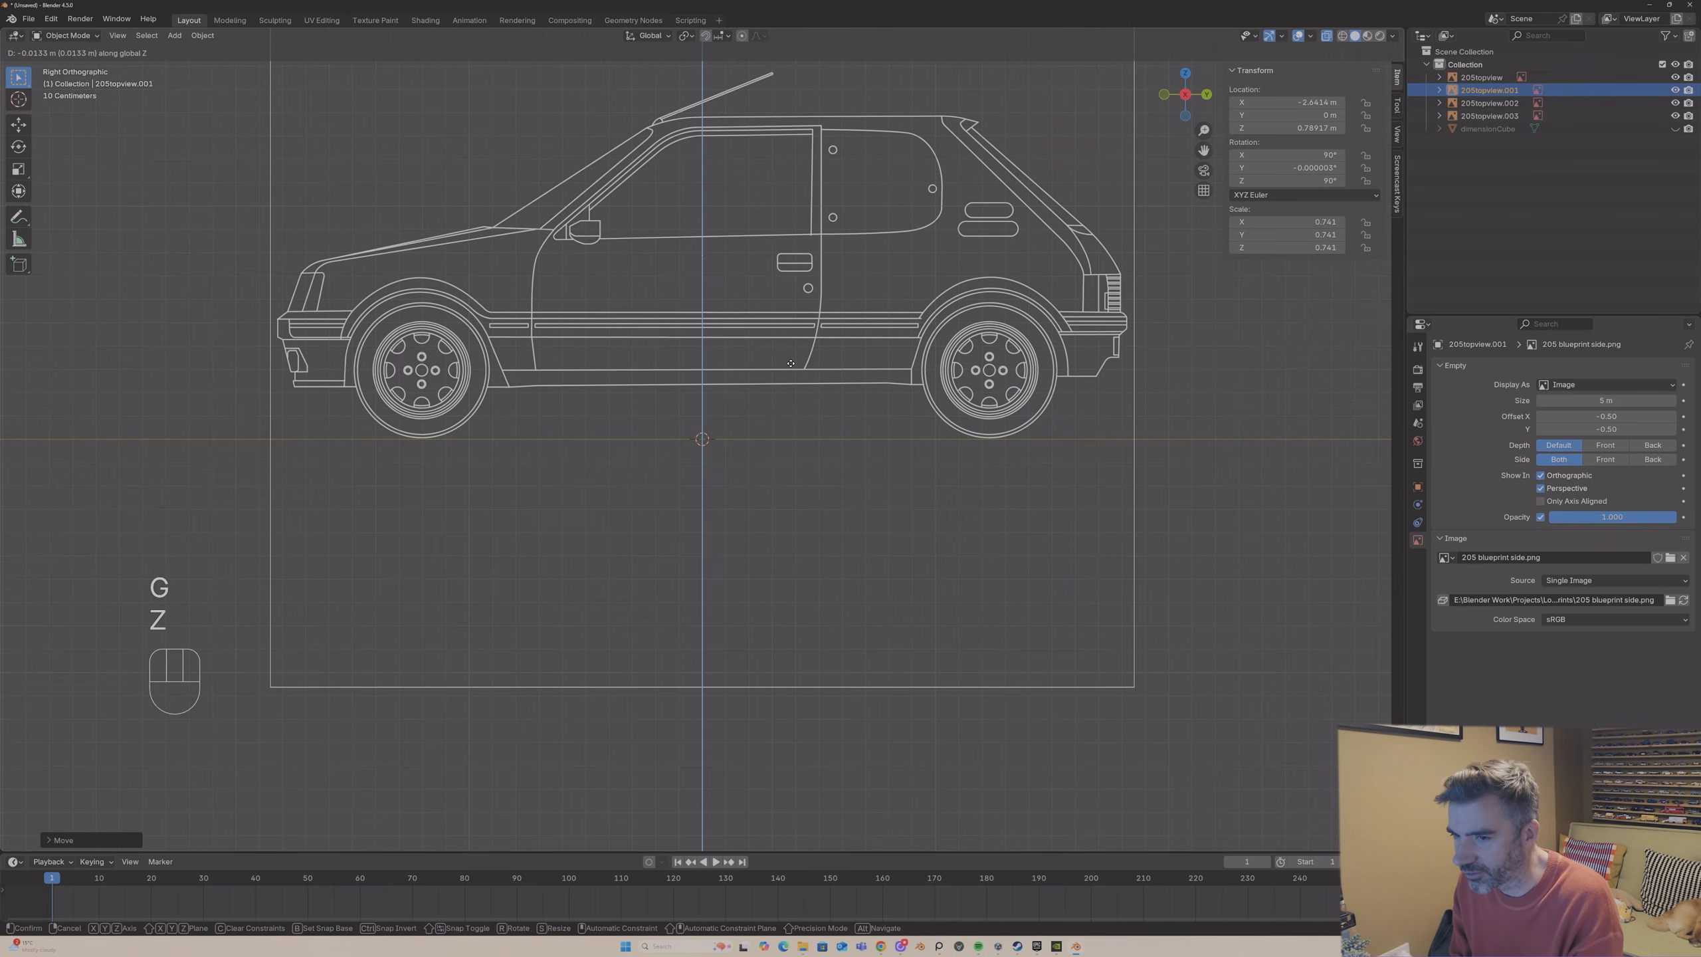
pyautogui.click(788, 360)
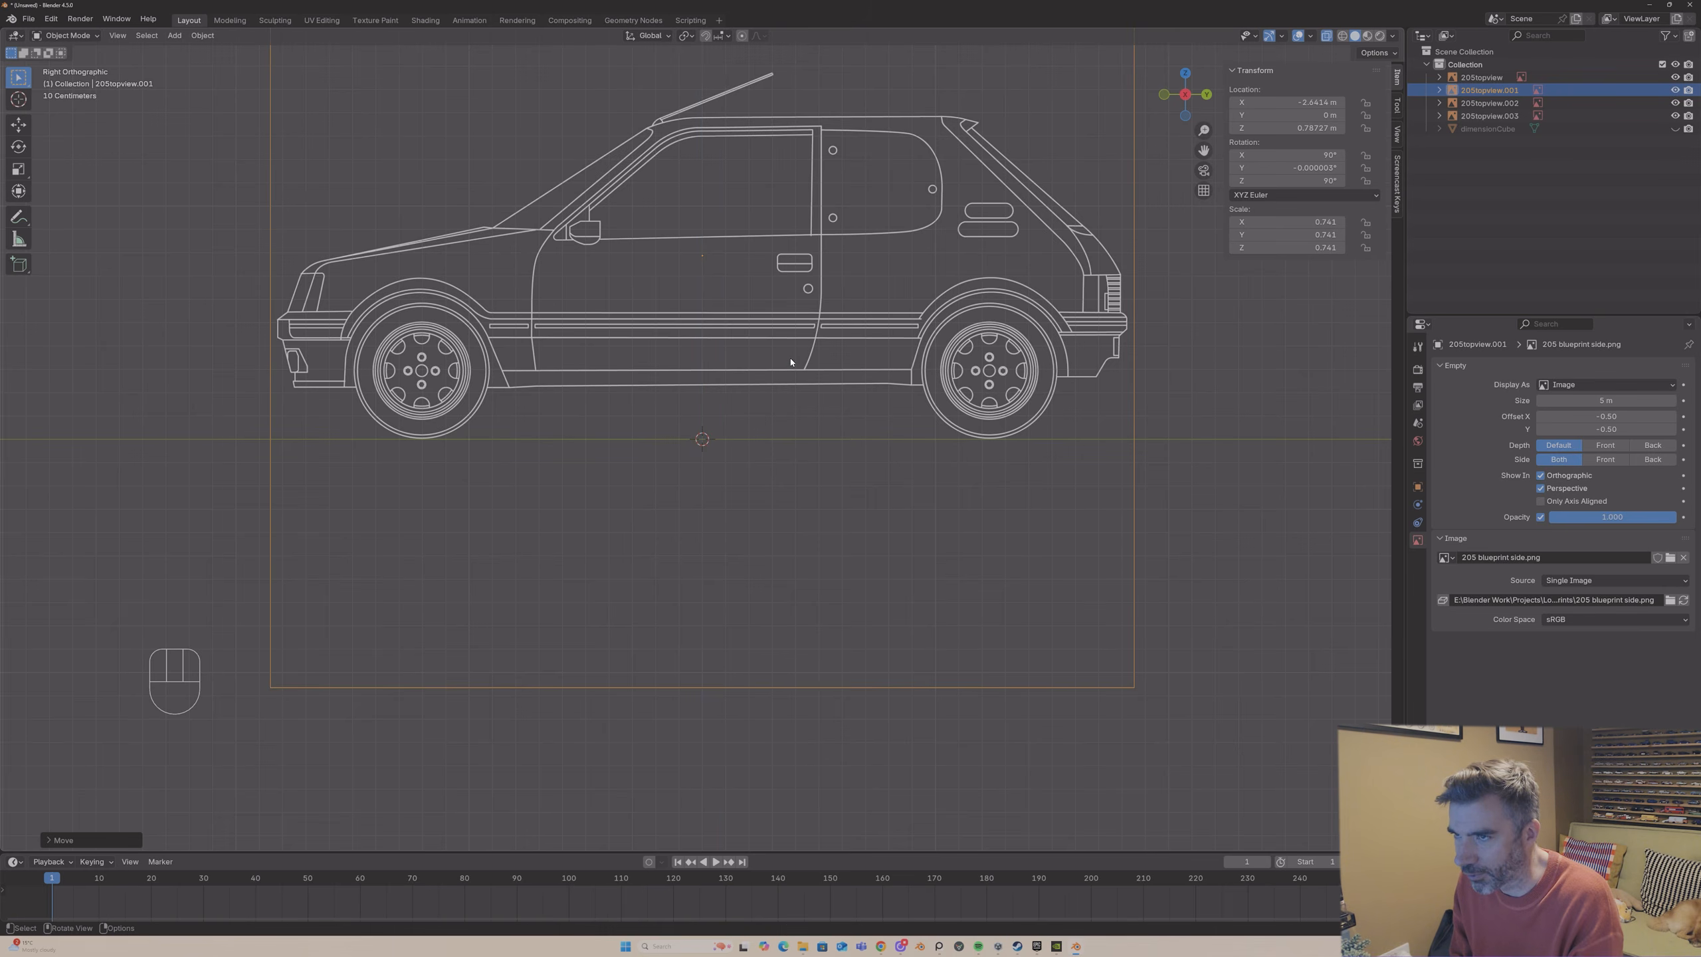
pyautogui.scroll(-4, 787, 357)
pyautogui.scroll(-3, 787, 357)
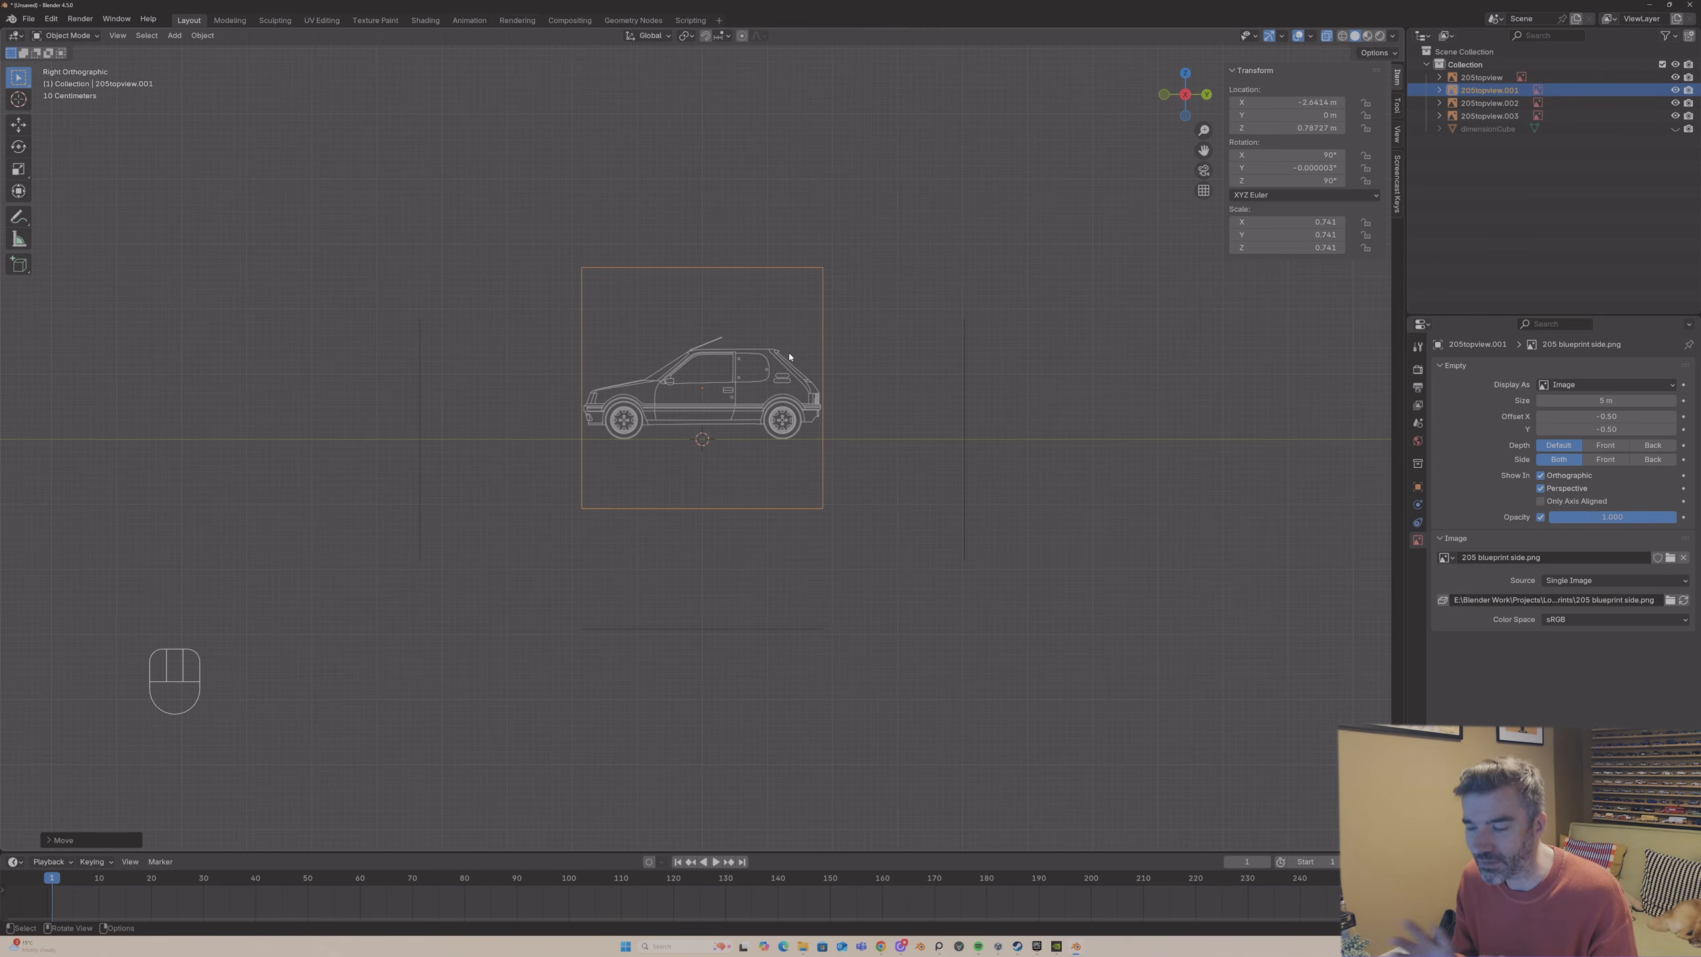
# - Raise the front blueprint along Z to about 0.78 m in front orthographic view, putting its wheels on the ground line
pyautogui.click(421, 380)
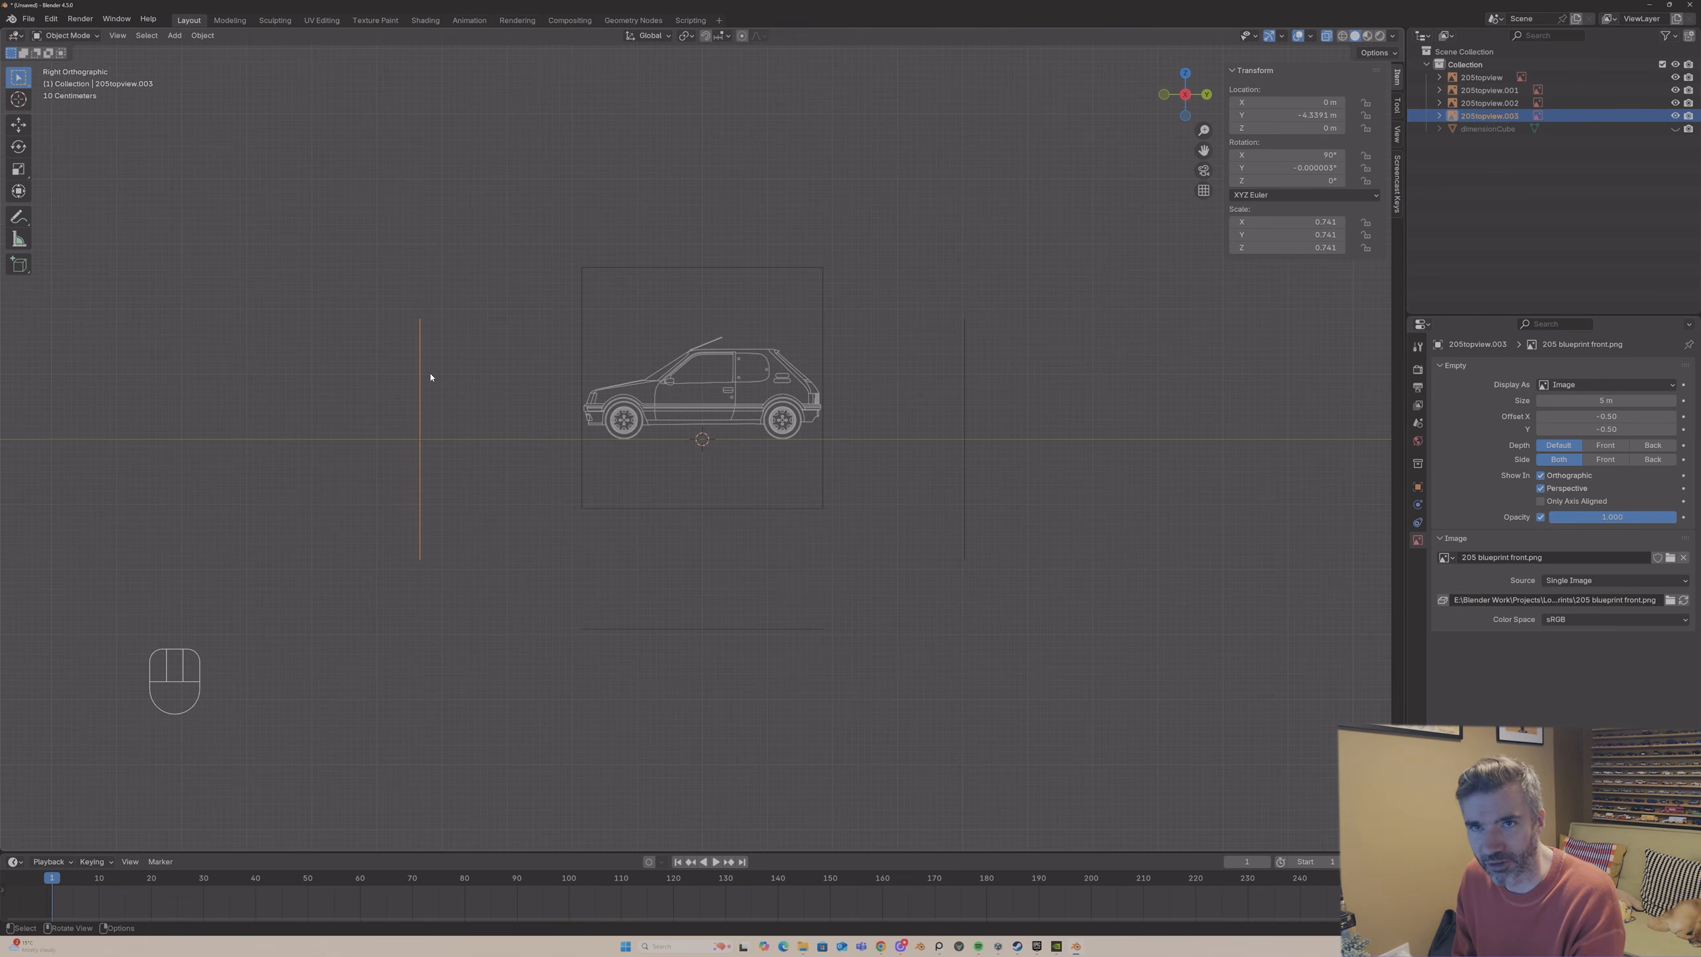
pyautogui.click(1165, 95)
pyautogui.scroll(3, 963, 259)
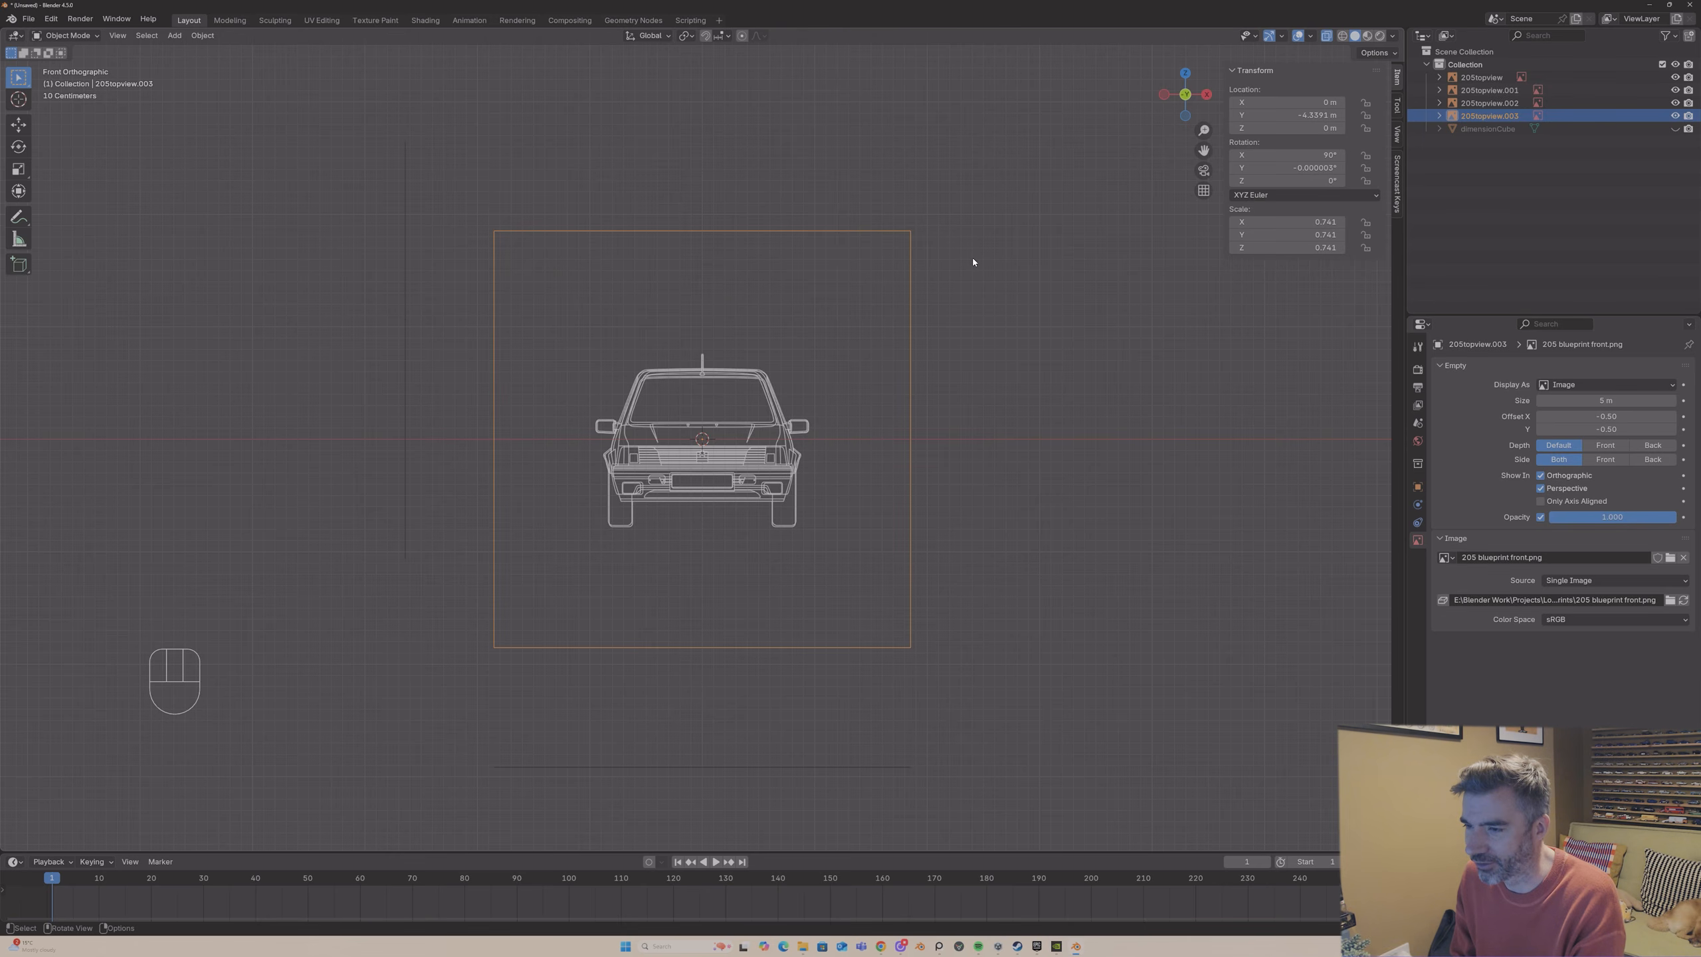
pyautogui.click(1039, 302)
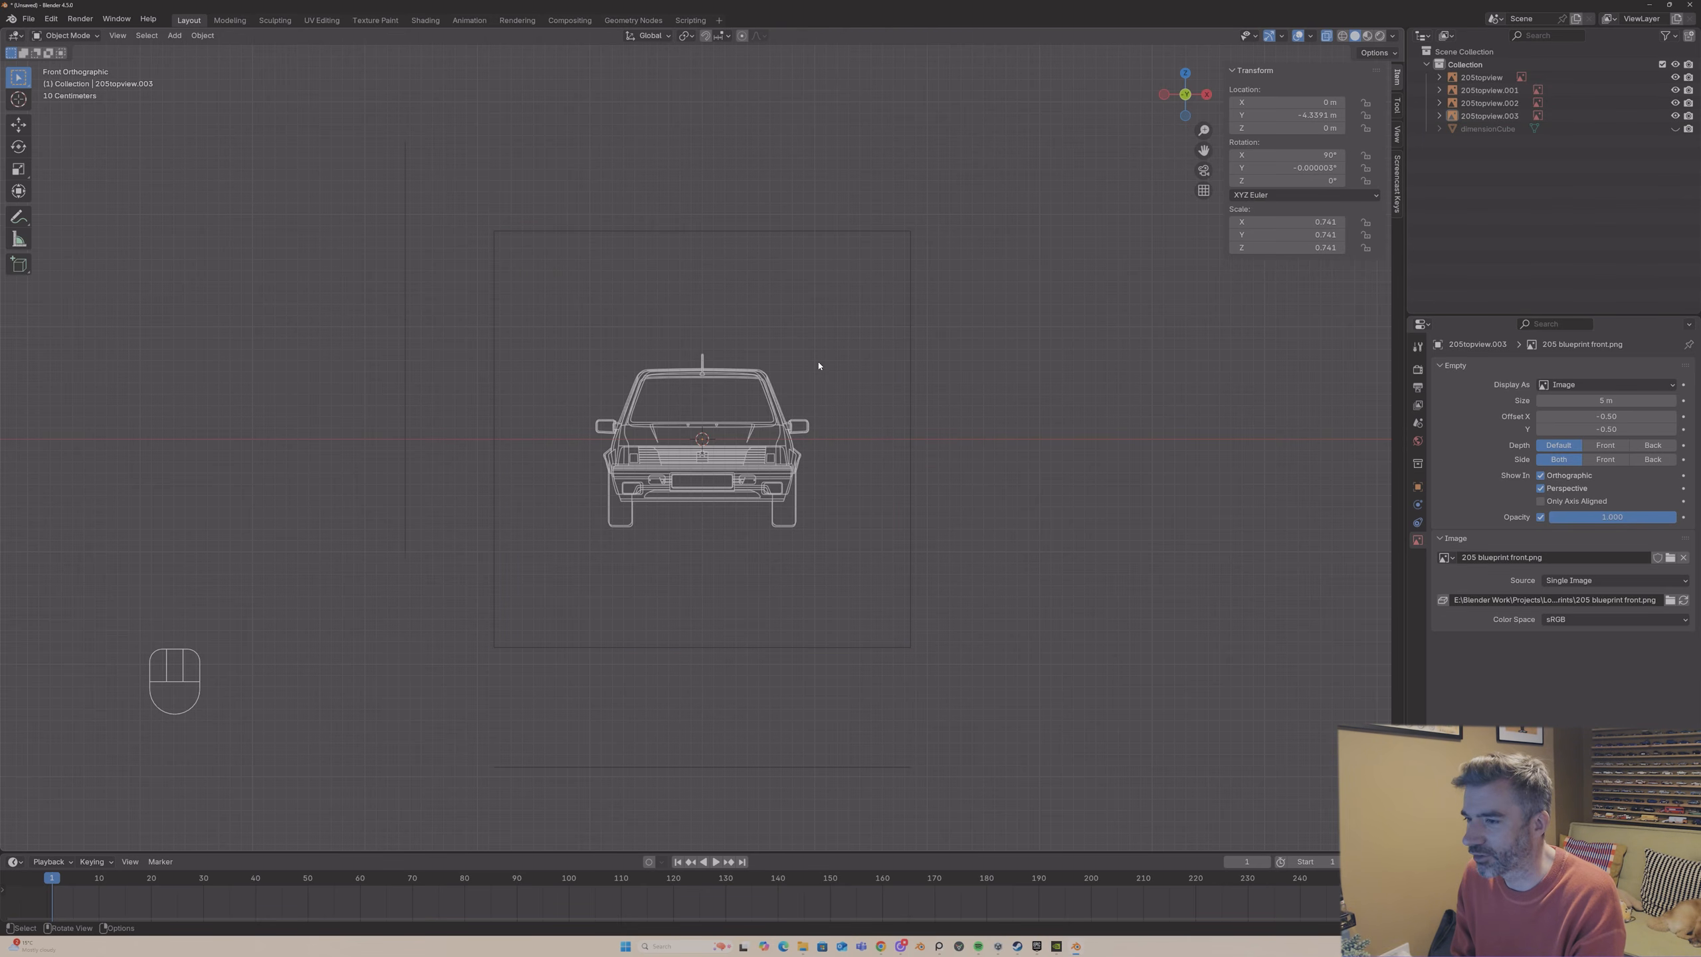
pyautogui.moveTo(881, 352); pyautogui.dragTo(837, 345, button='middle')
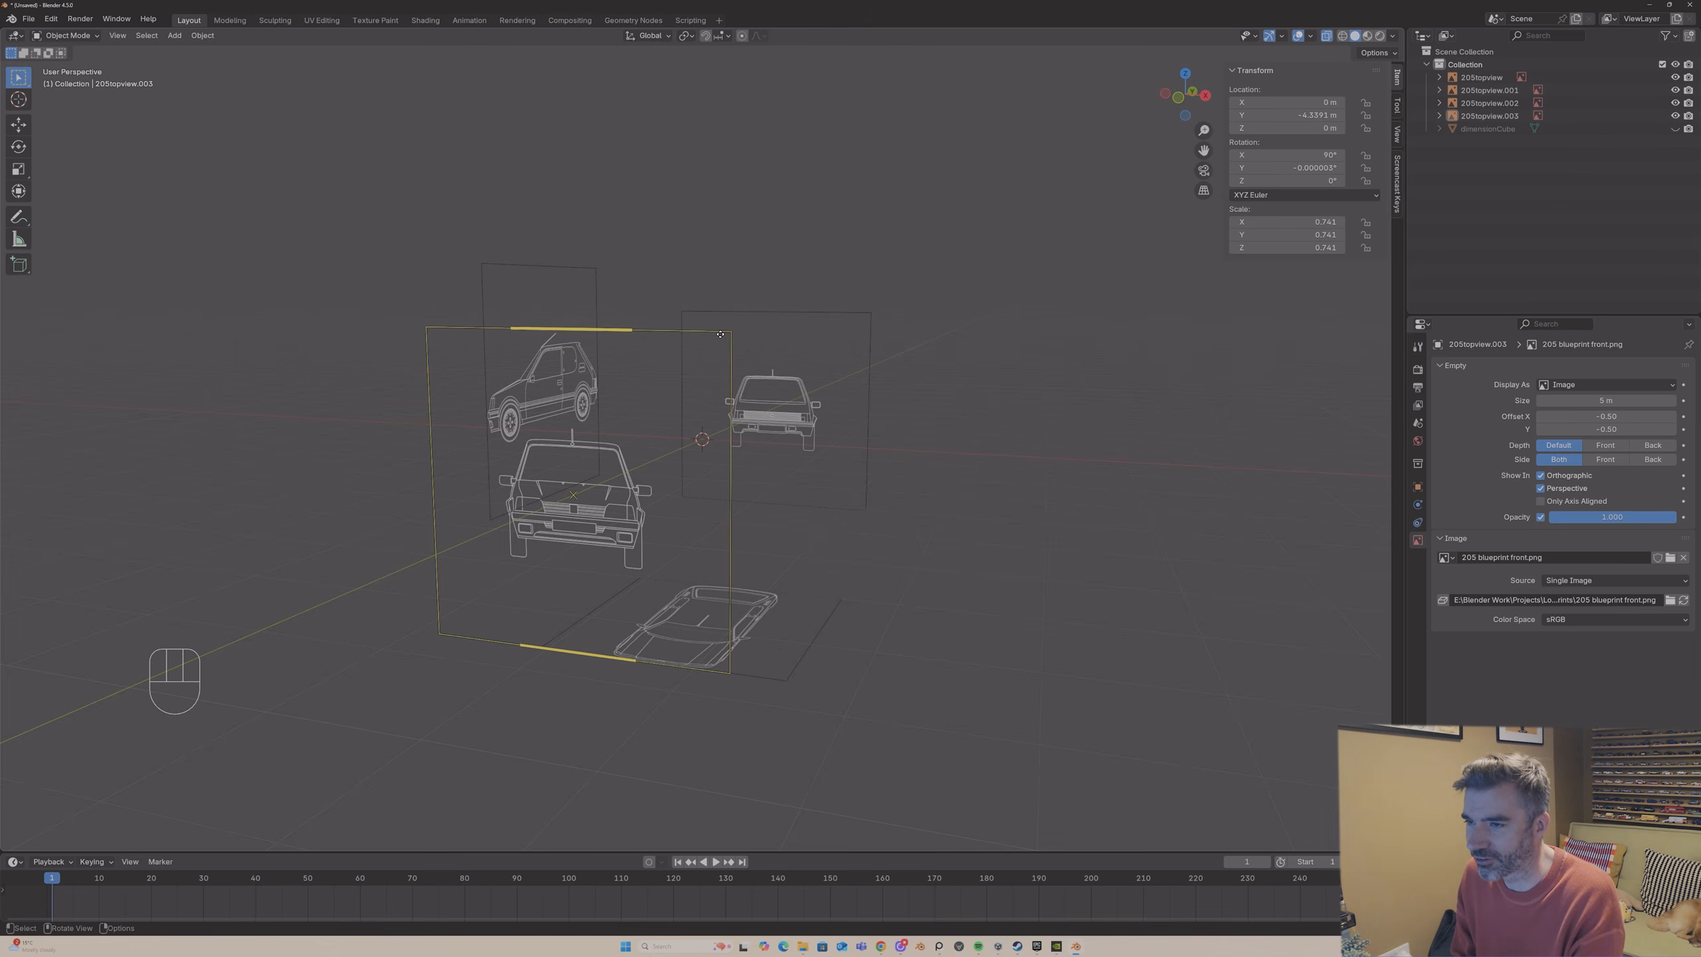
pyautogui.click(663, 332)
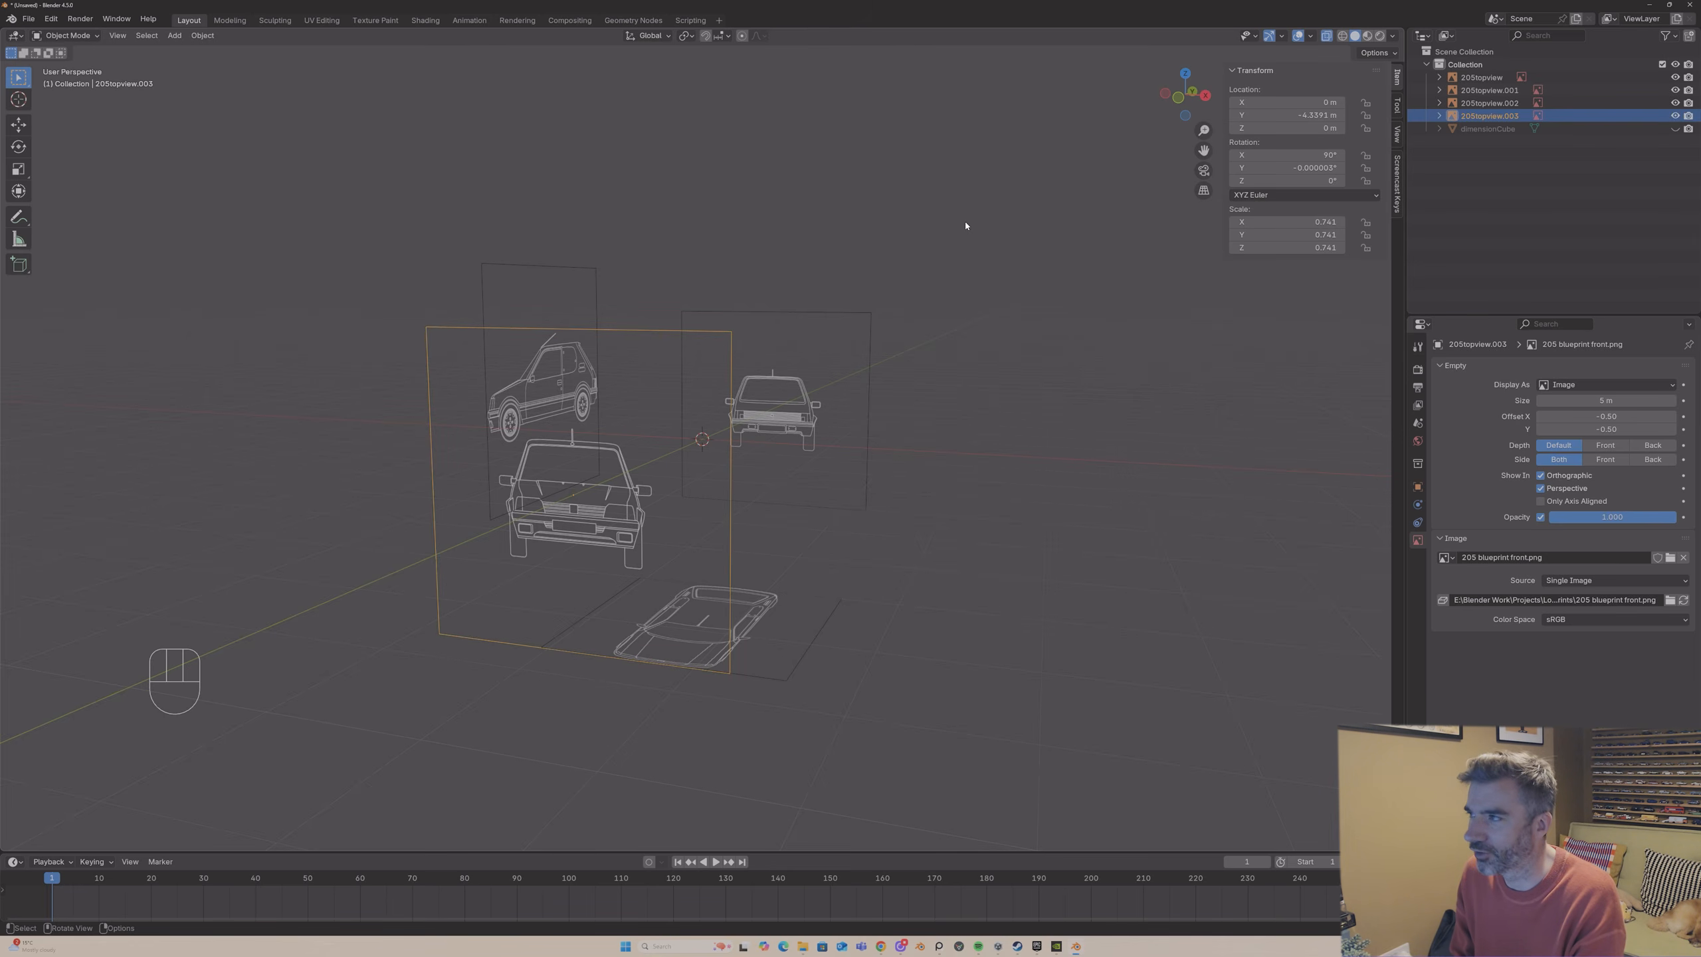
pyautogui.click(1207, 96)
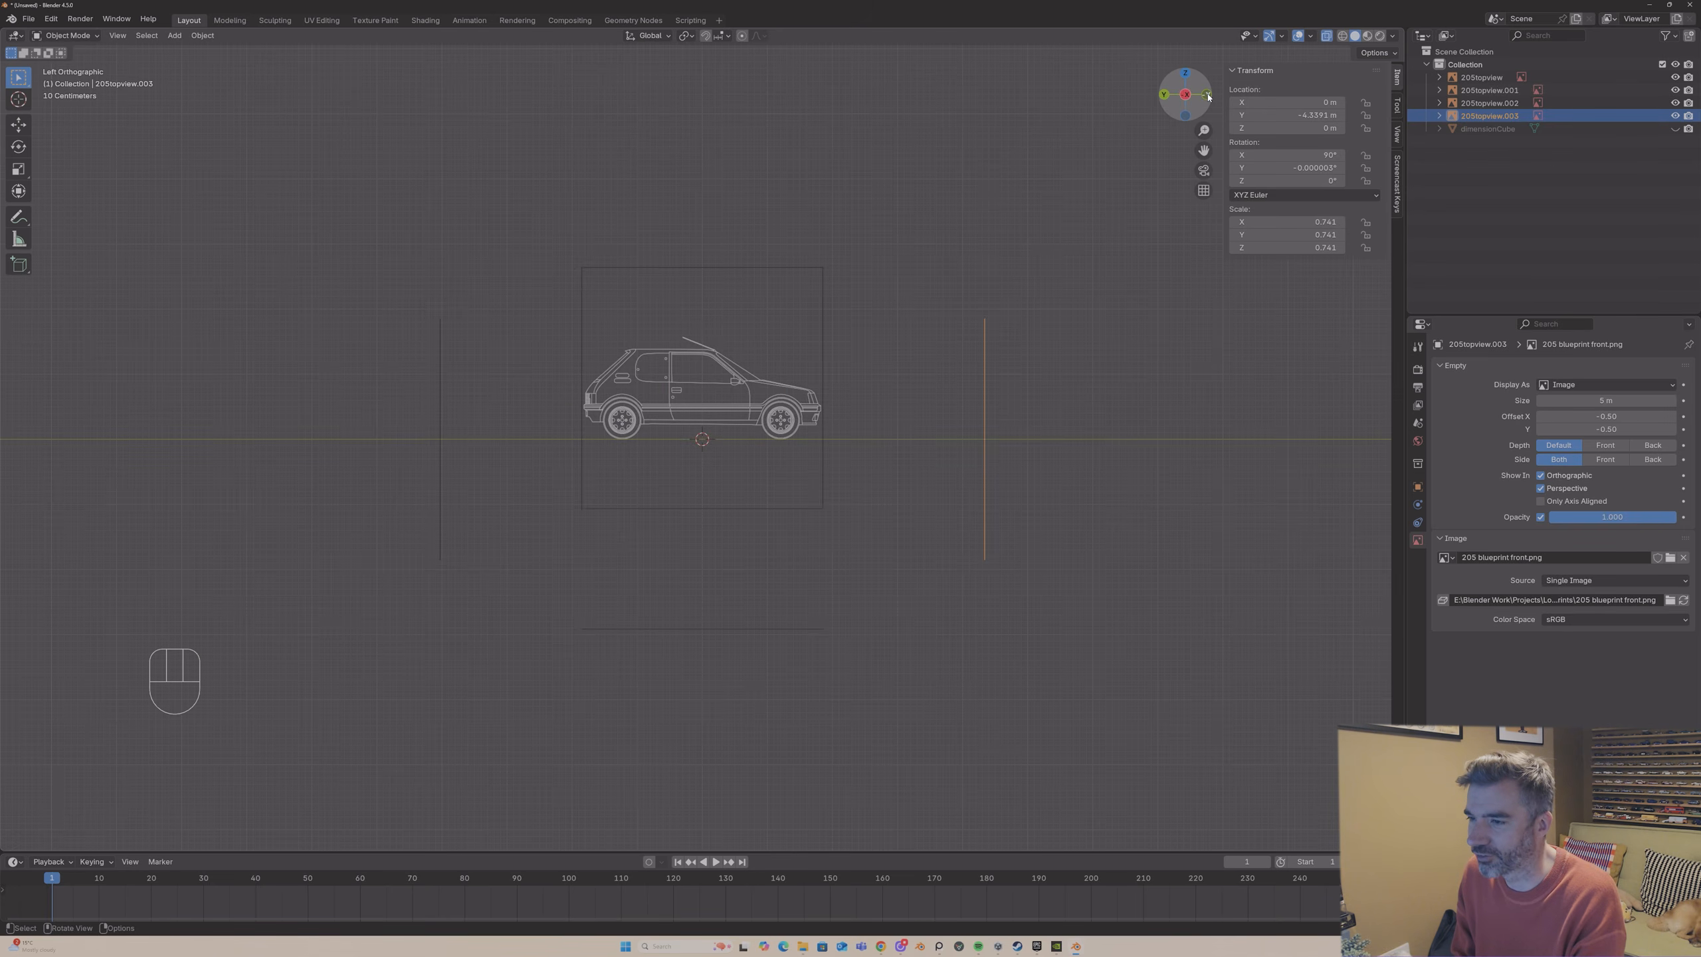
pyautogui.click(1208, 96)
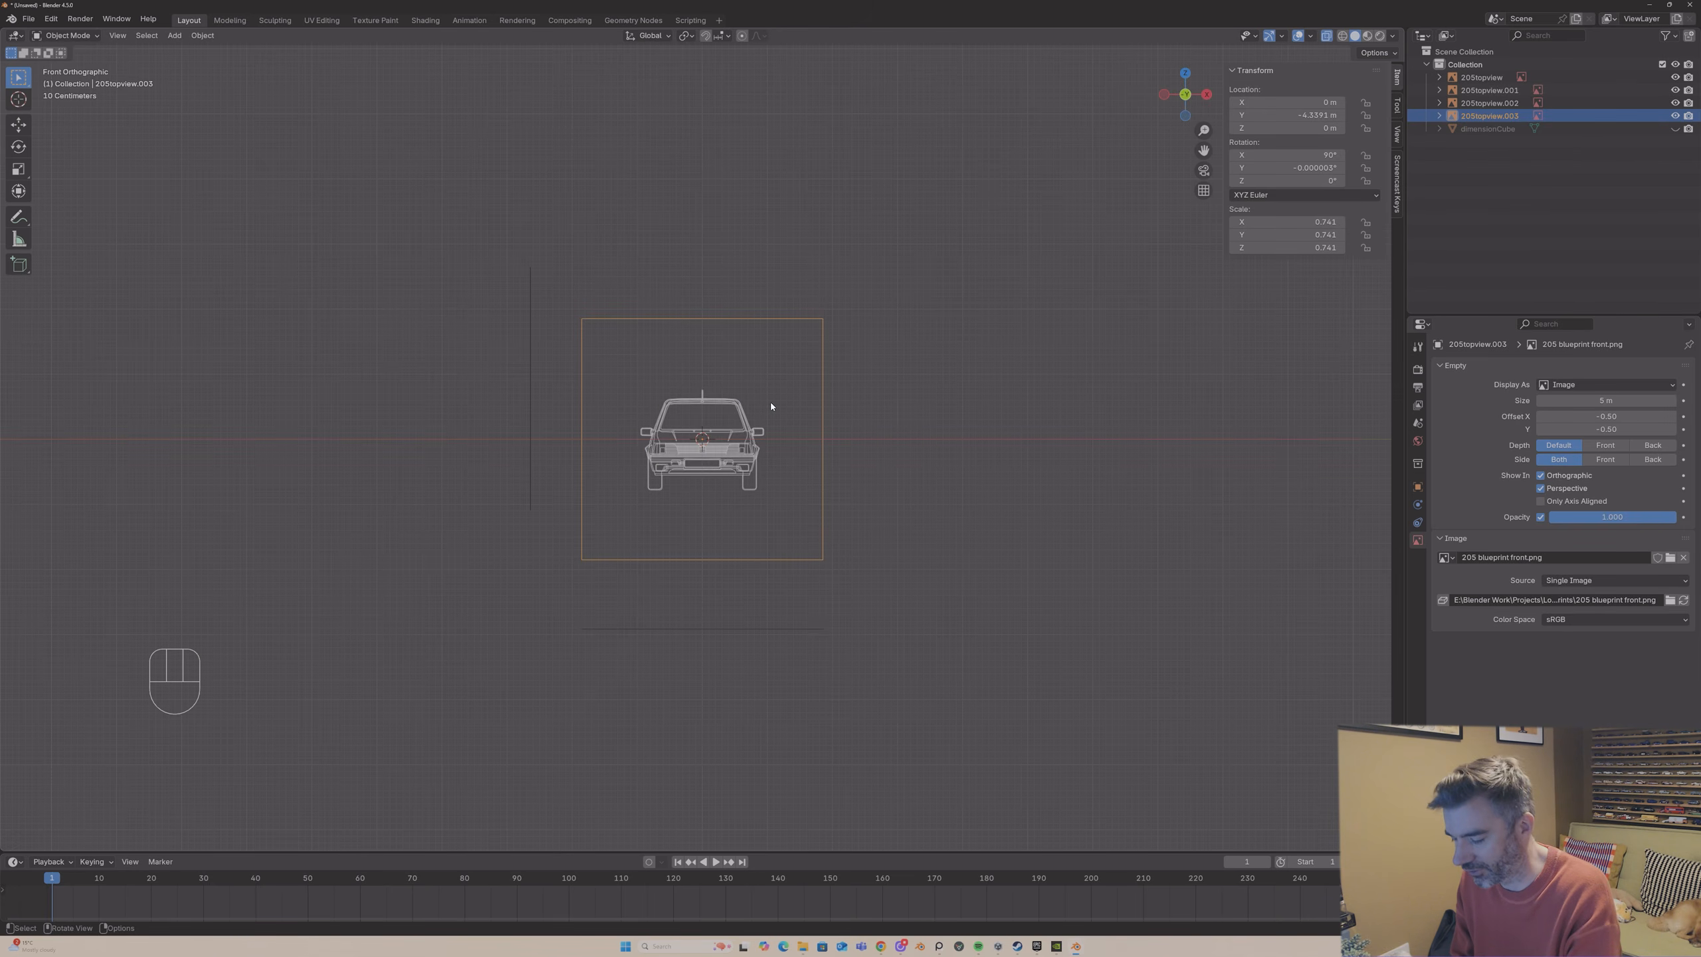
pyautogui.press('g')
pyautogui.press('y')
pyautogui.press('z')
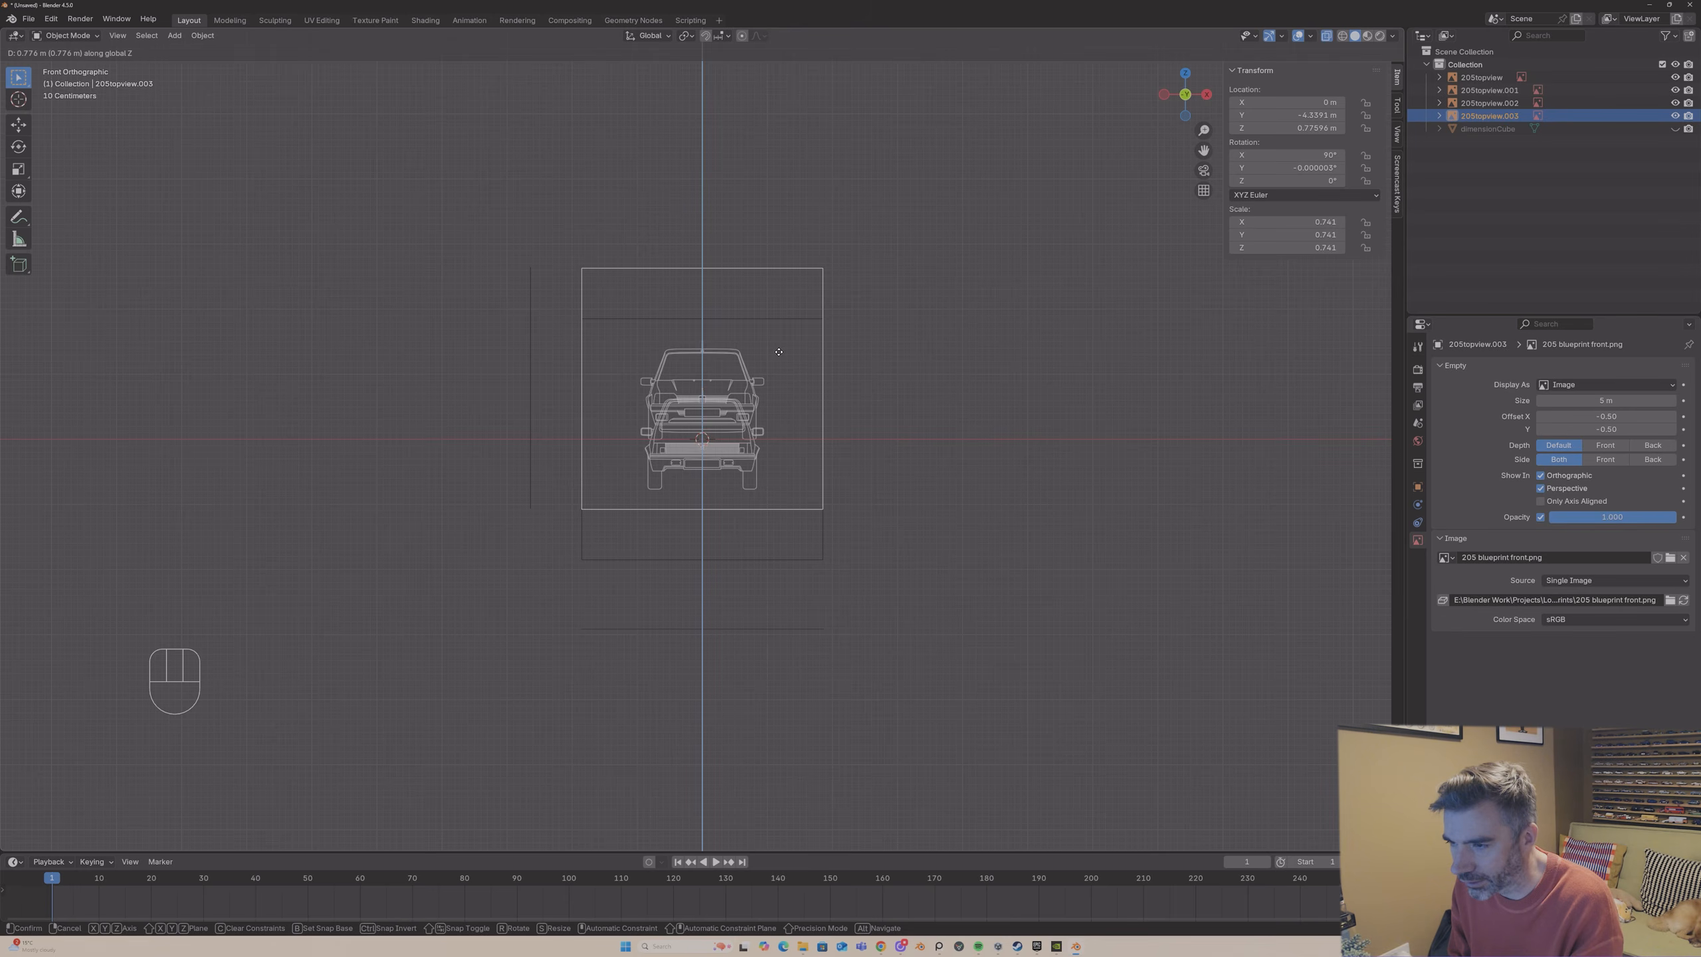
pyautogui.click(779, 352)
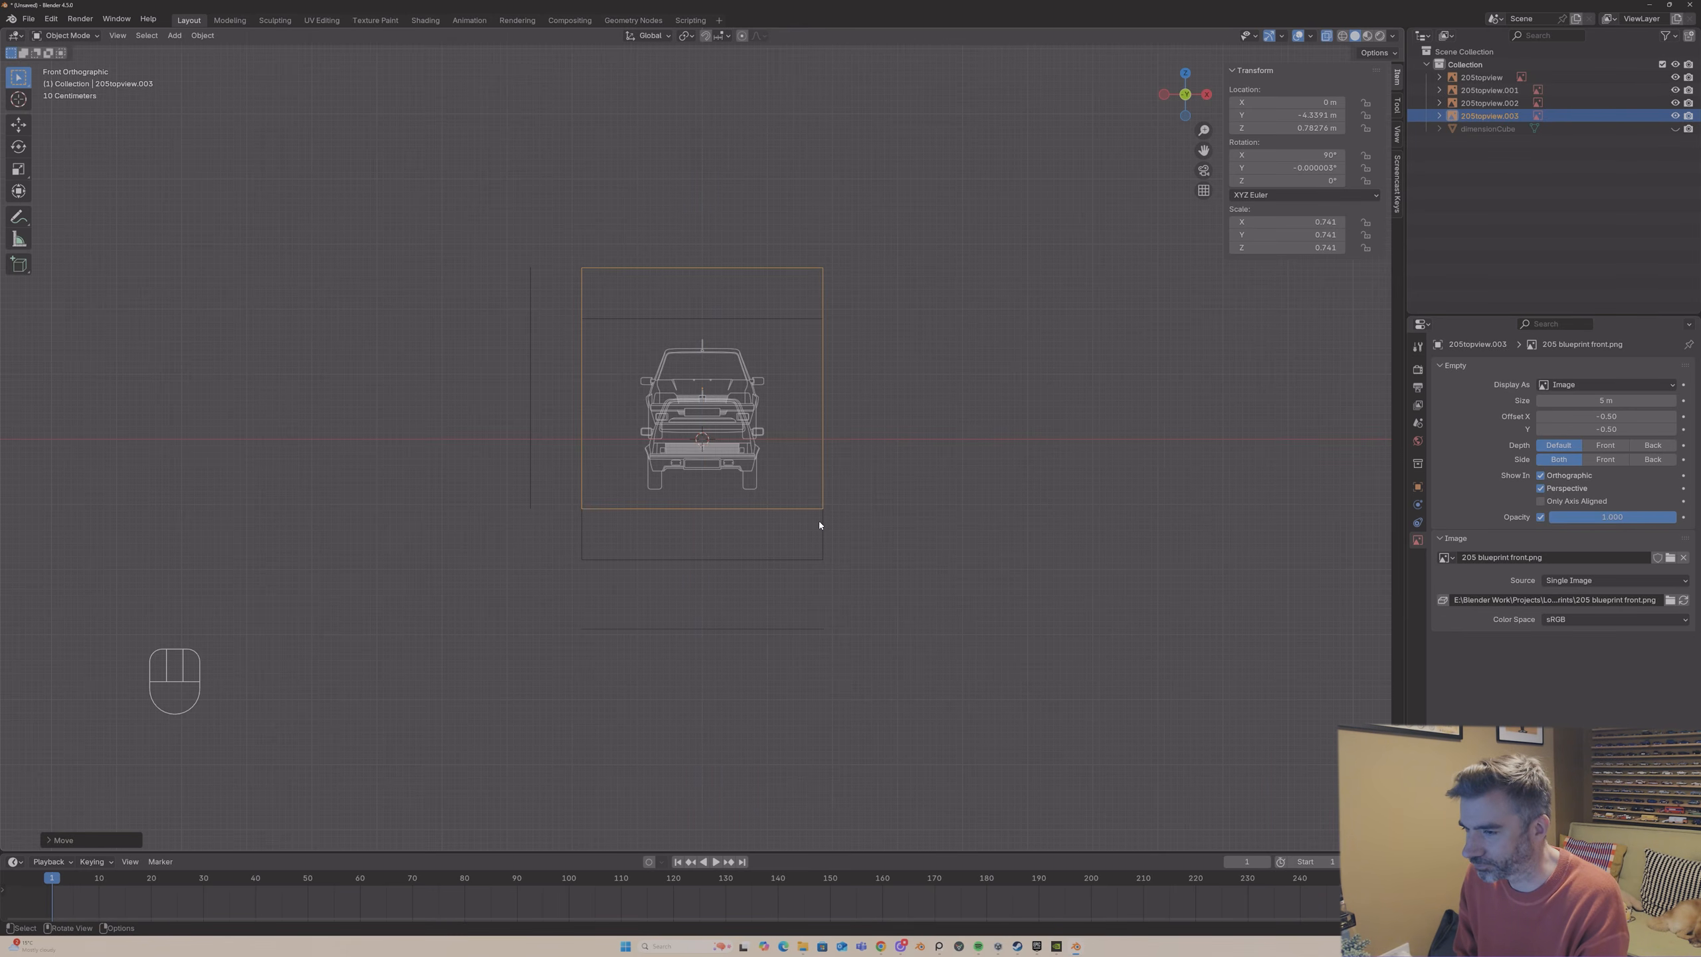
# - Set the back blueprint image's visible side to Back and the front blueprint image's visible side to Front
pyautogui.click(755, 554)
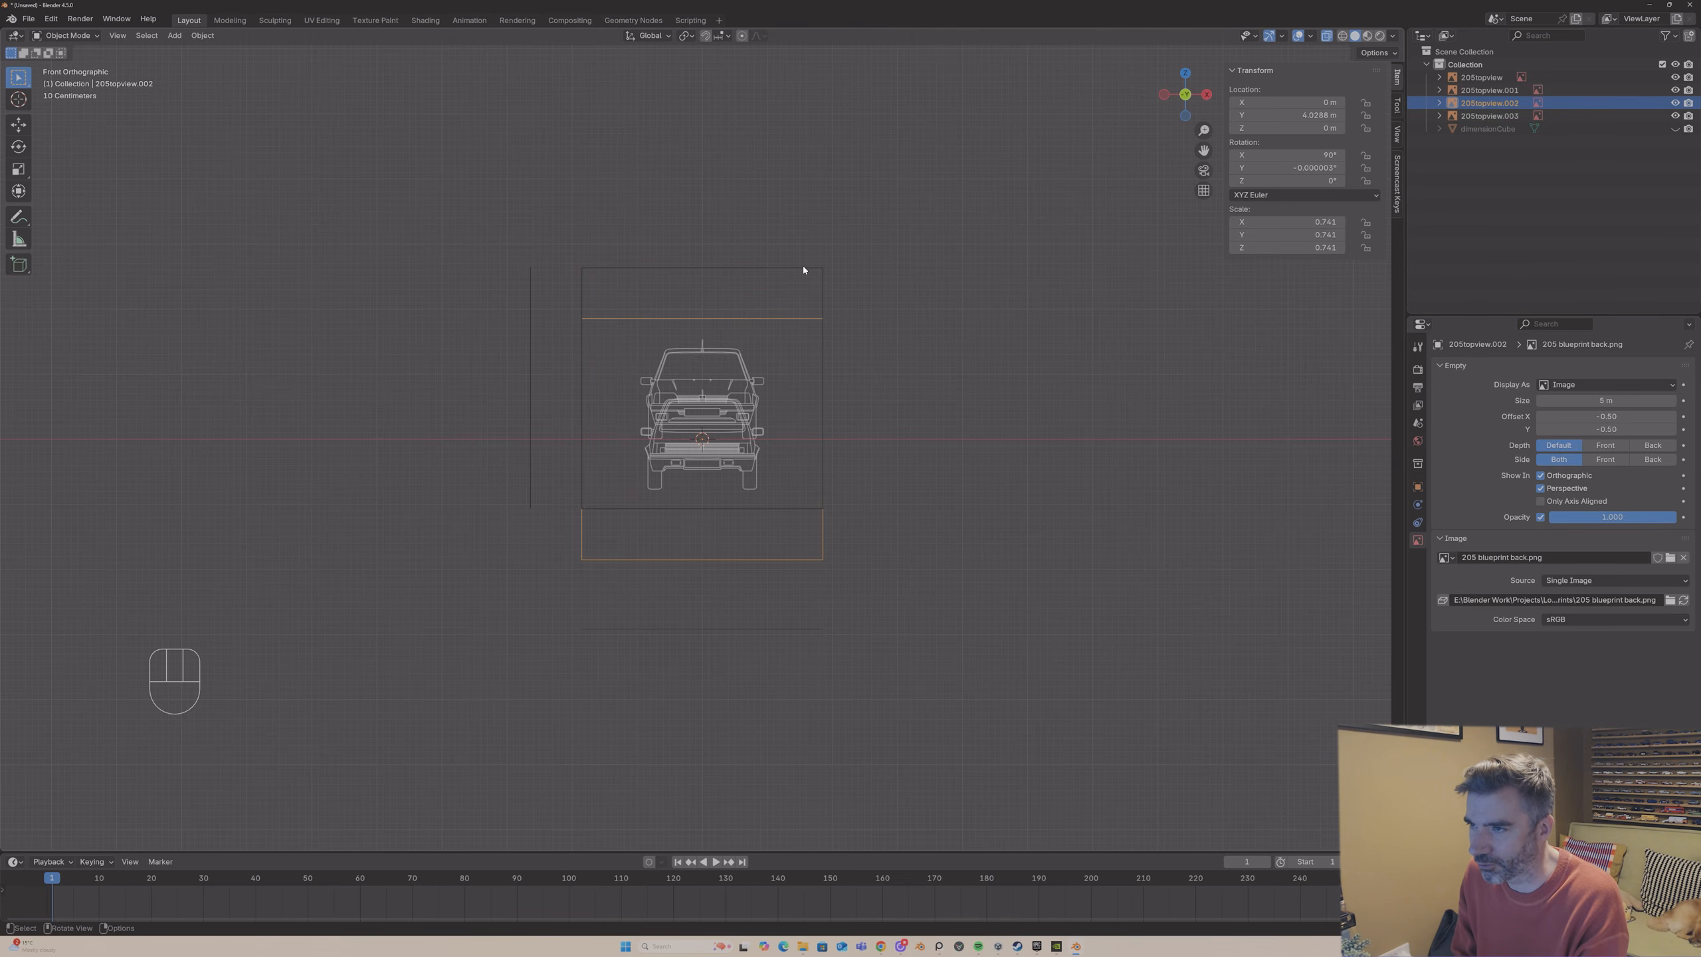
pyautogui.click(803, 270)
pyautogui.click(768, 554)
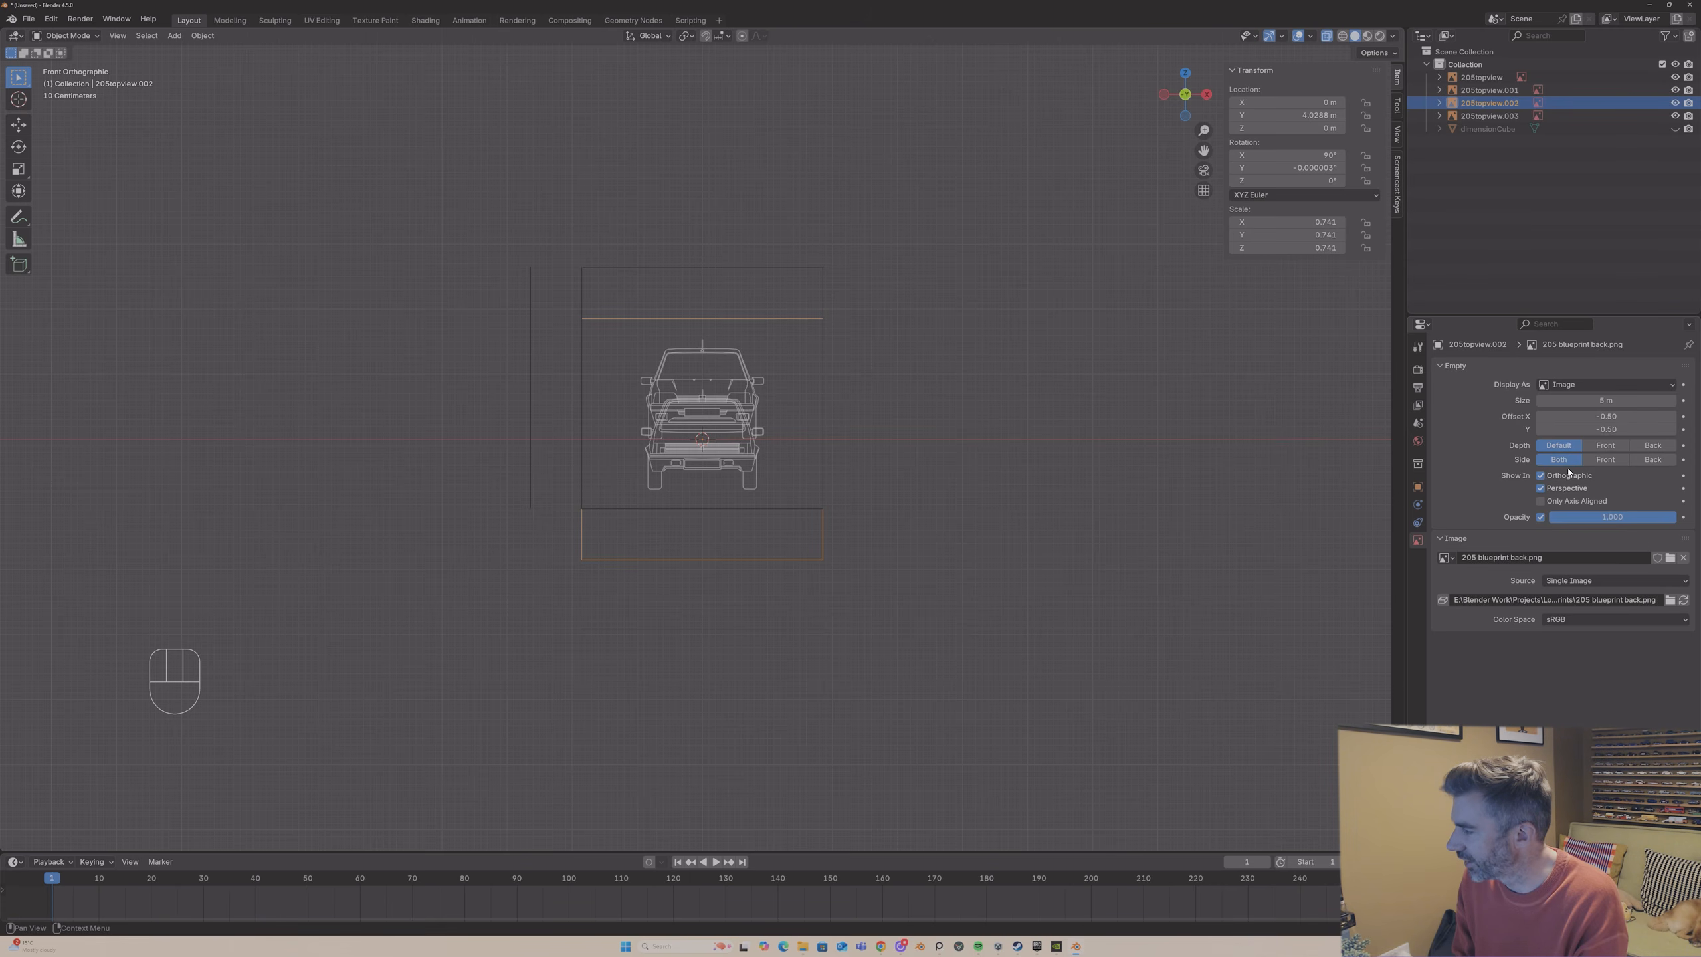
pyautogui.click(1651, 460)
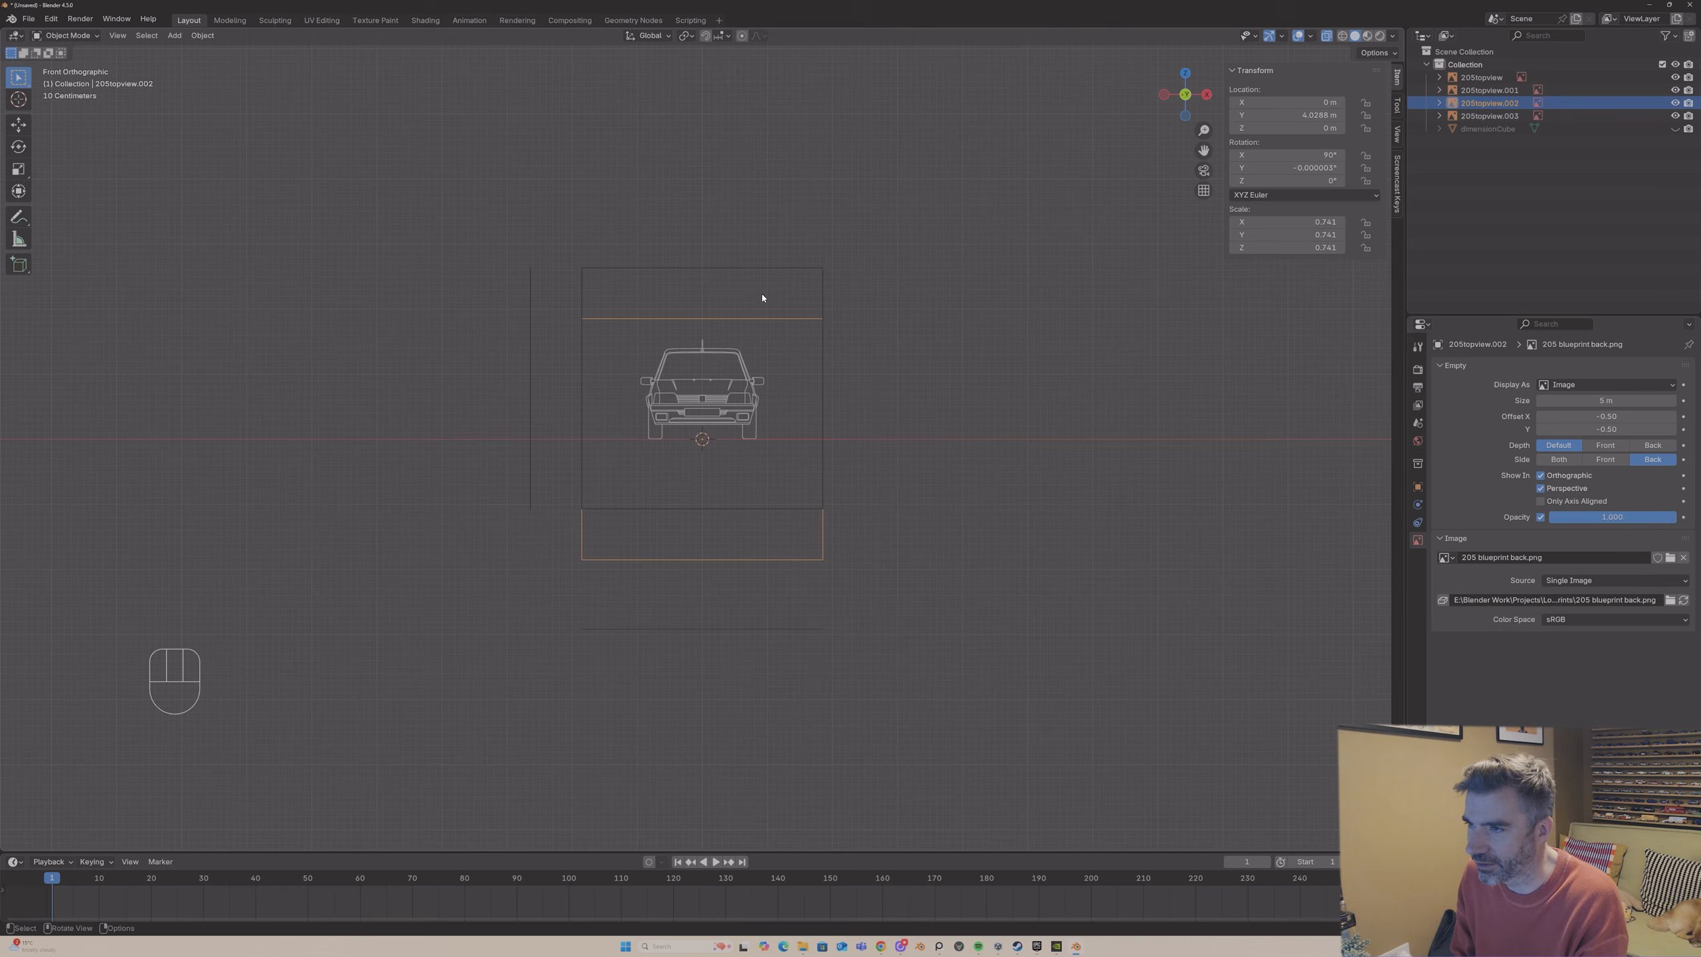
pyautogui.click(771, 268)
pyautogui.click(1606, 460)
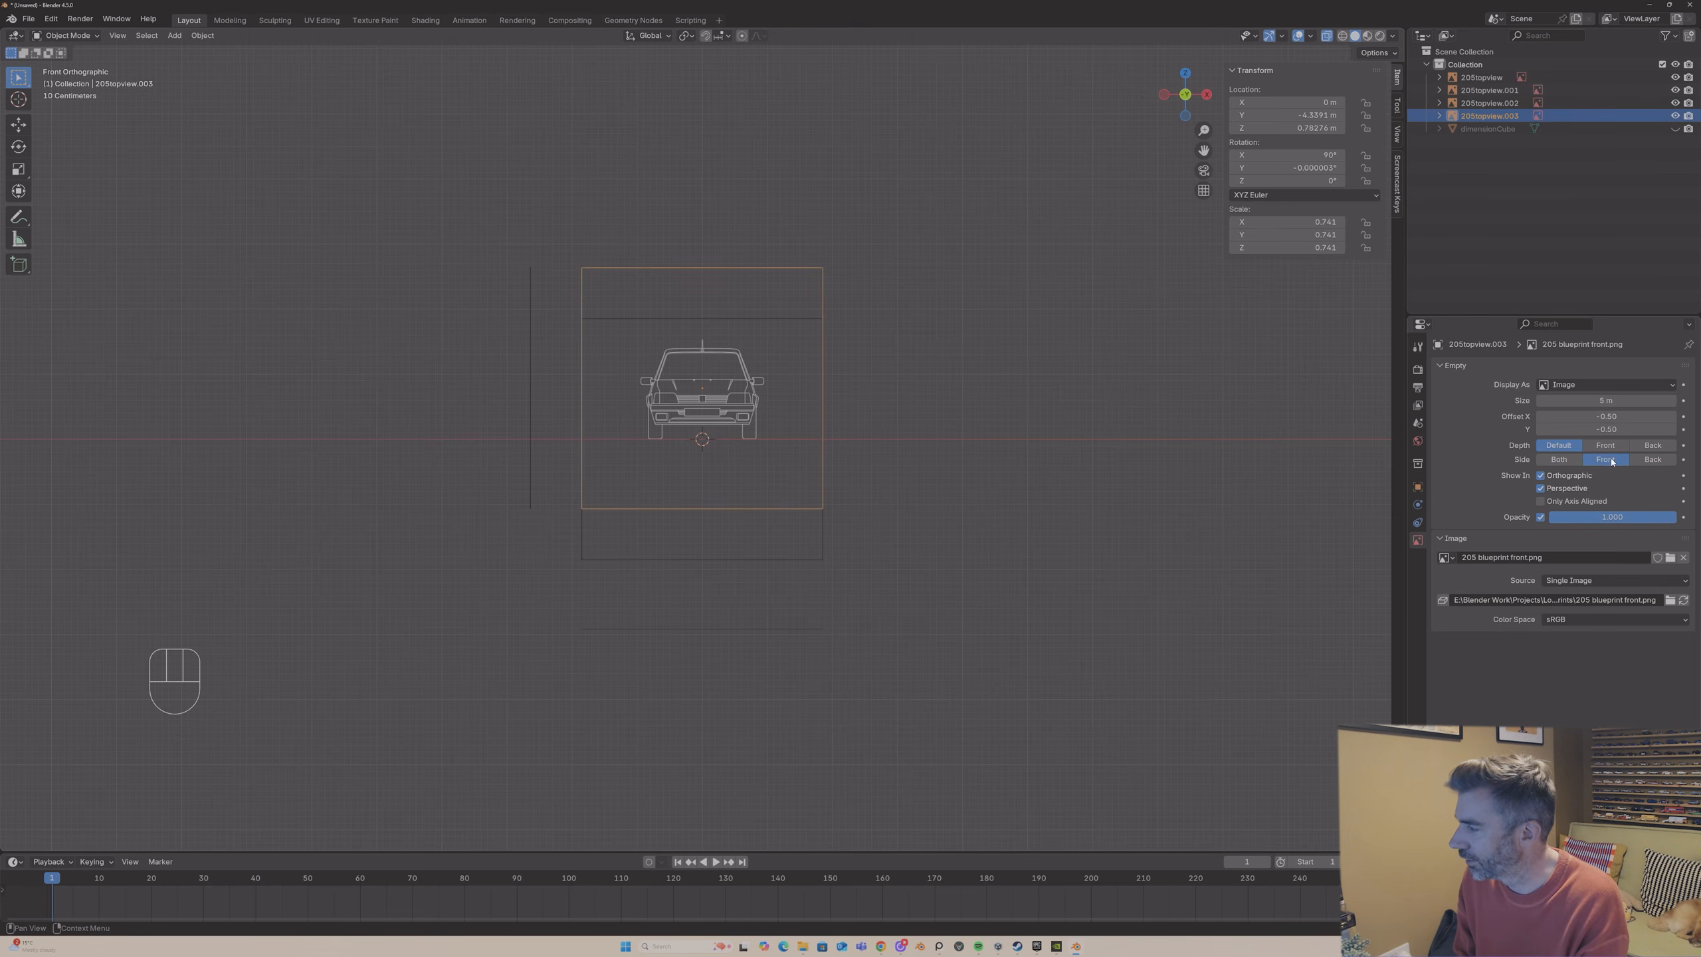
# - Raise the back blueprint along Z to about 0.77 m in back orthographic view, putting its wheels on the ground line
pyautogui.click(1206, 95)
pyautogui.click(1207, 95)
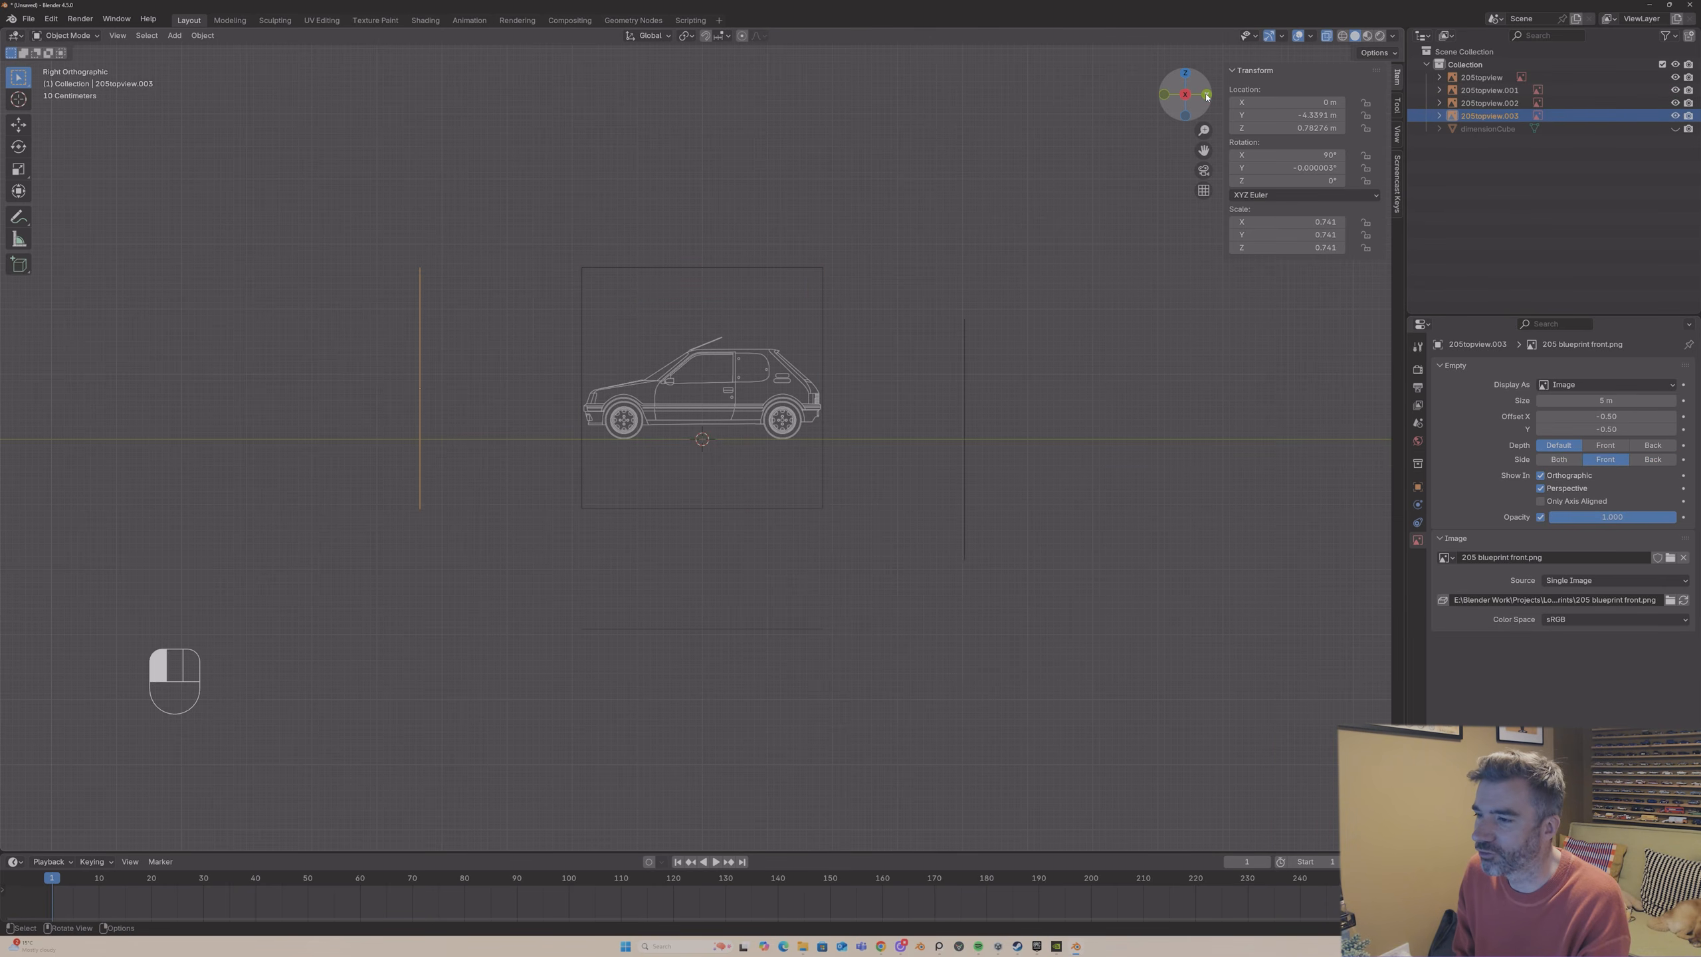
pyautogui.click(722, 319)
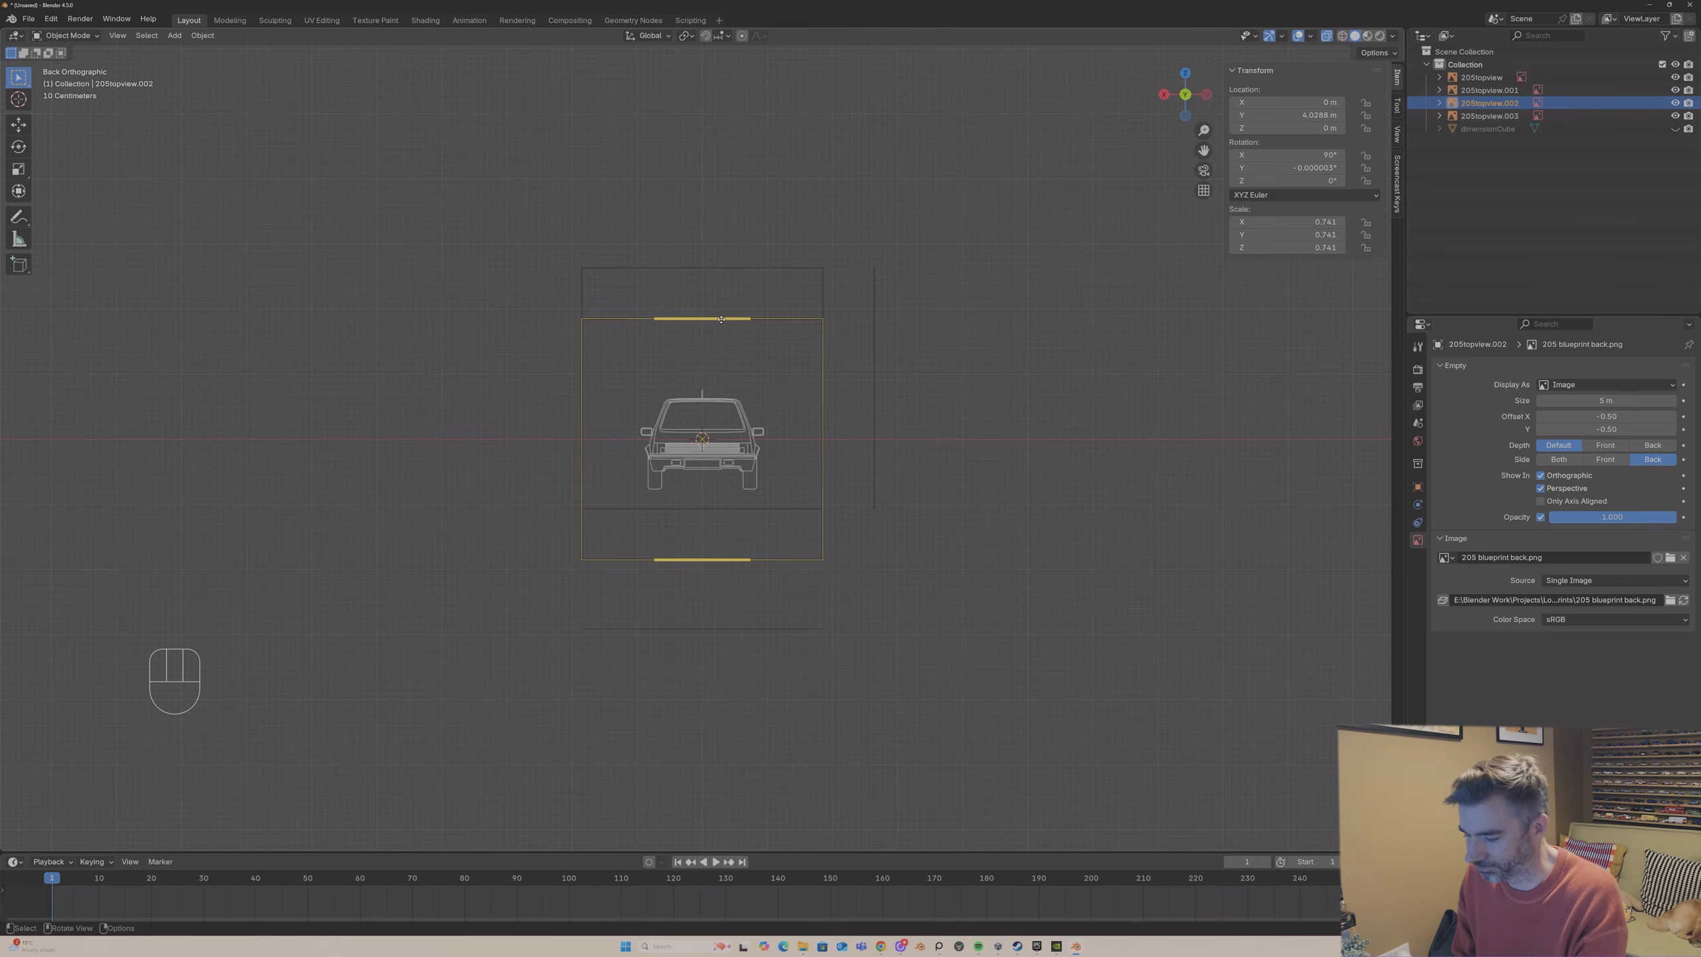
pyautogui.press('g')
pyautogui.press('y')
pyautogui.press('x')
pyautogui.press('z')
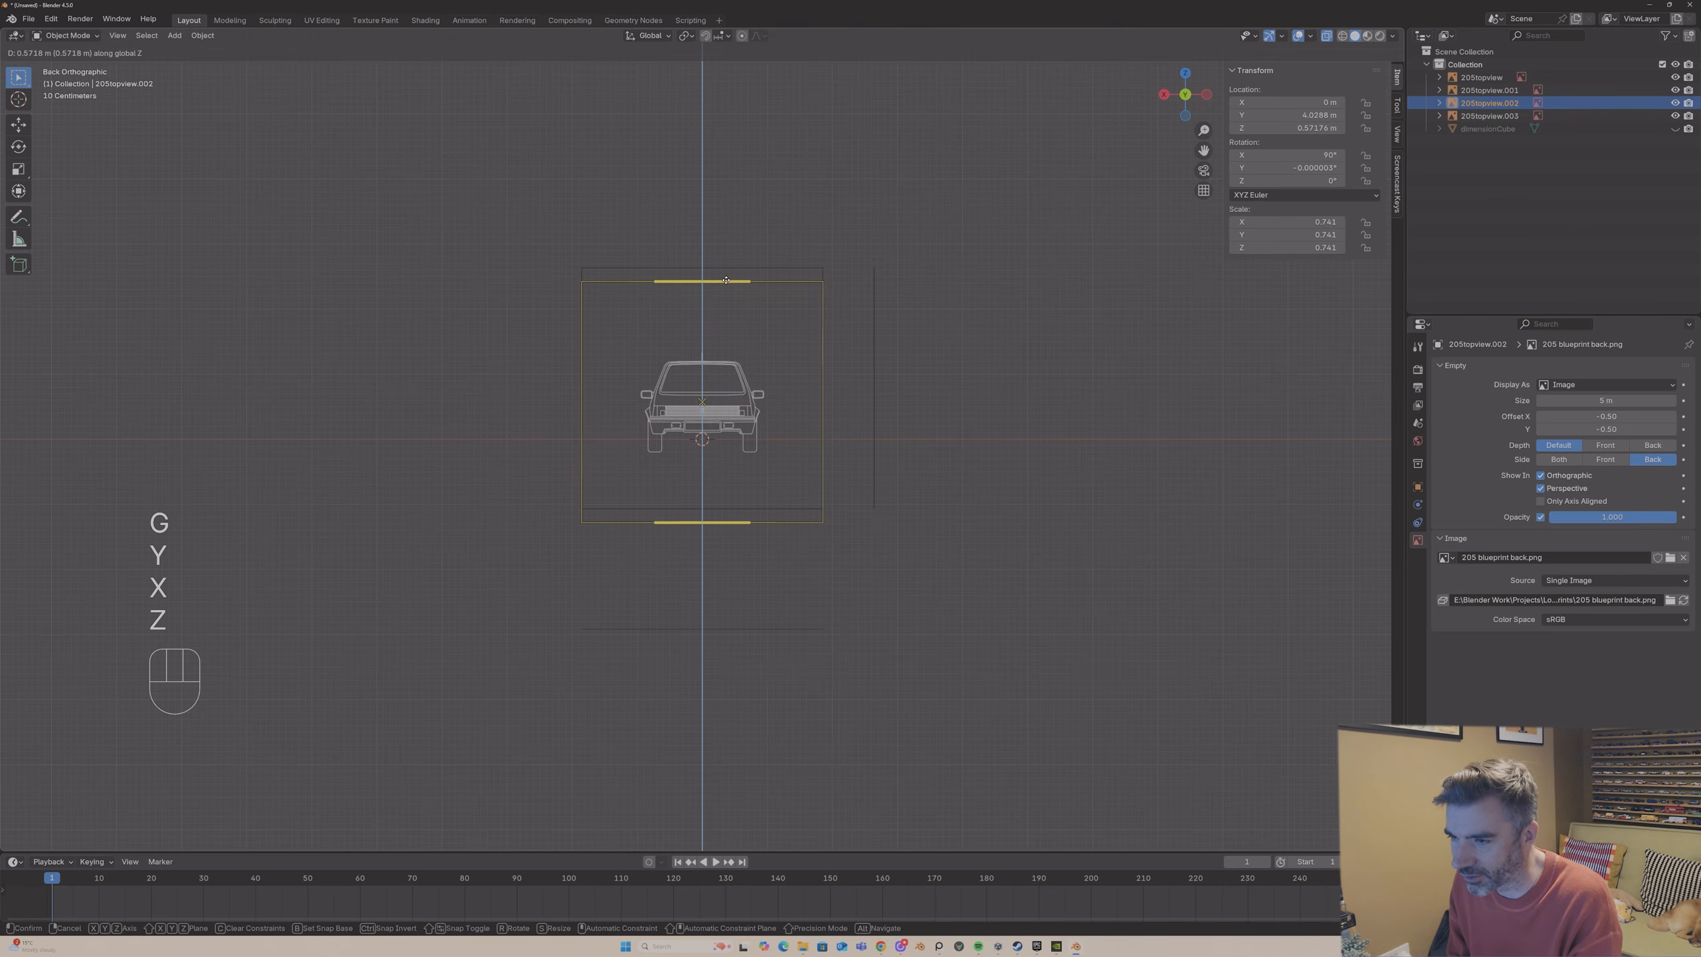
pyautogui.click(729, 268)
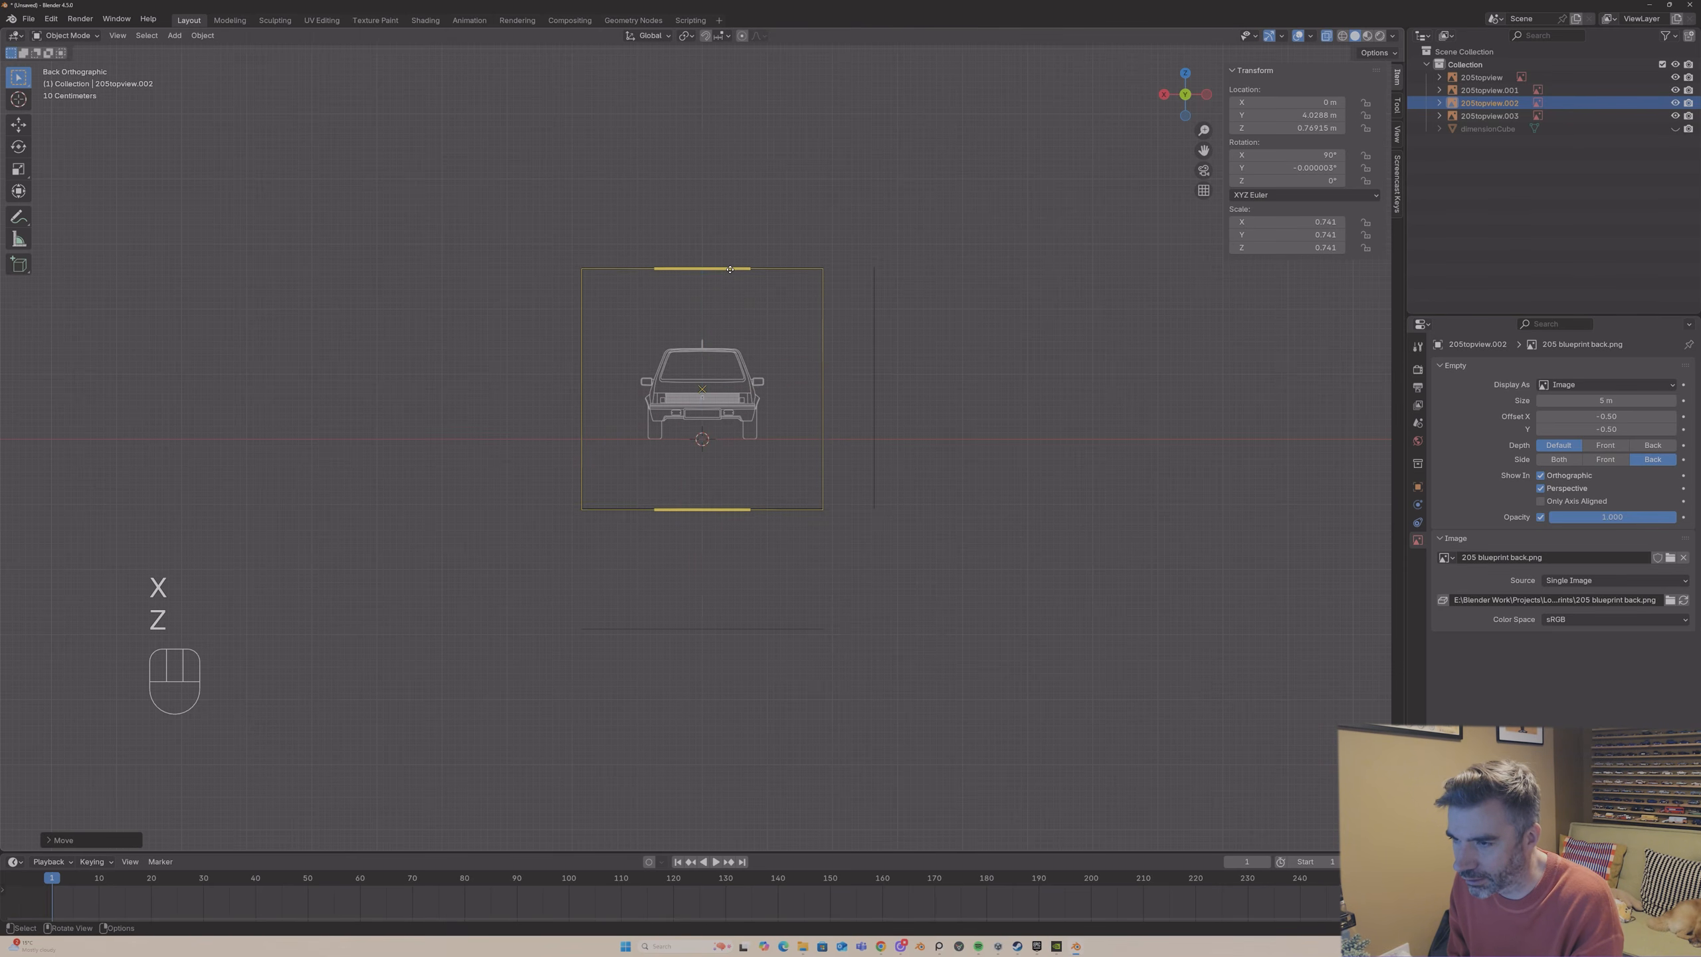
# - Try to fine-tune the back blueprint's height along Z against the ground line
pyautogui.scroll(5, 709, 320)
pyautogui.press('g')
pyautogui.press('z')
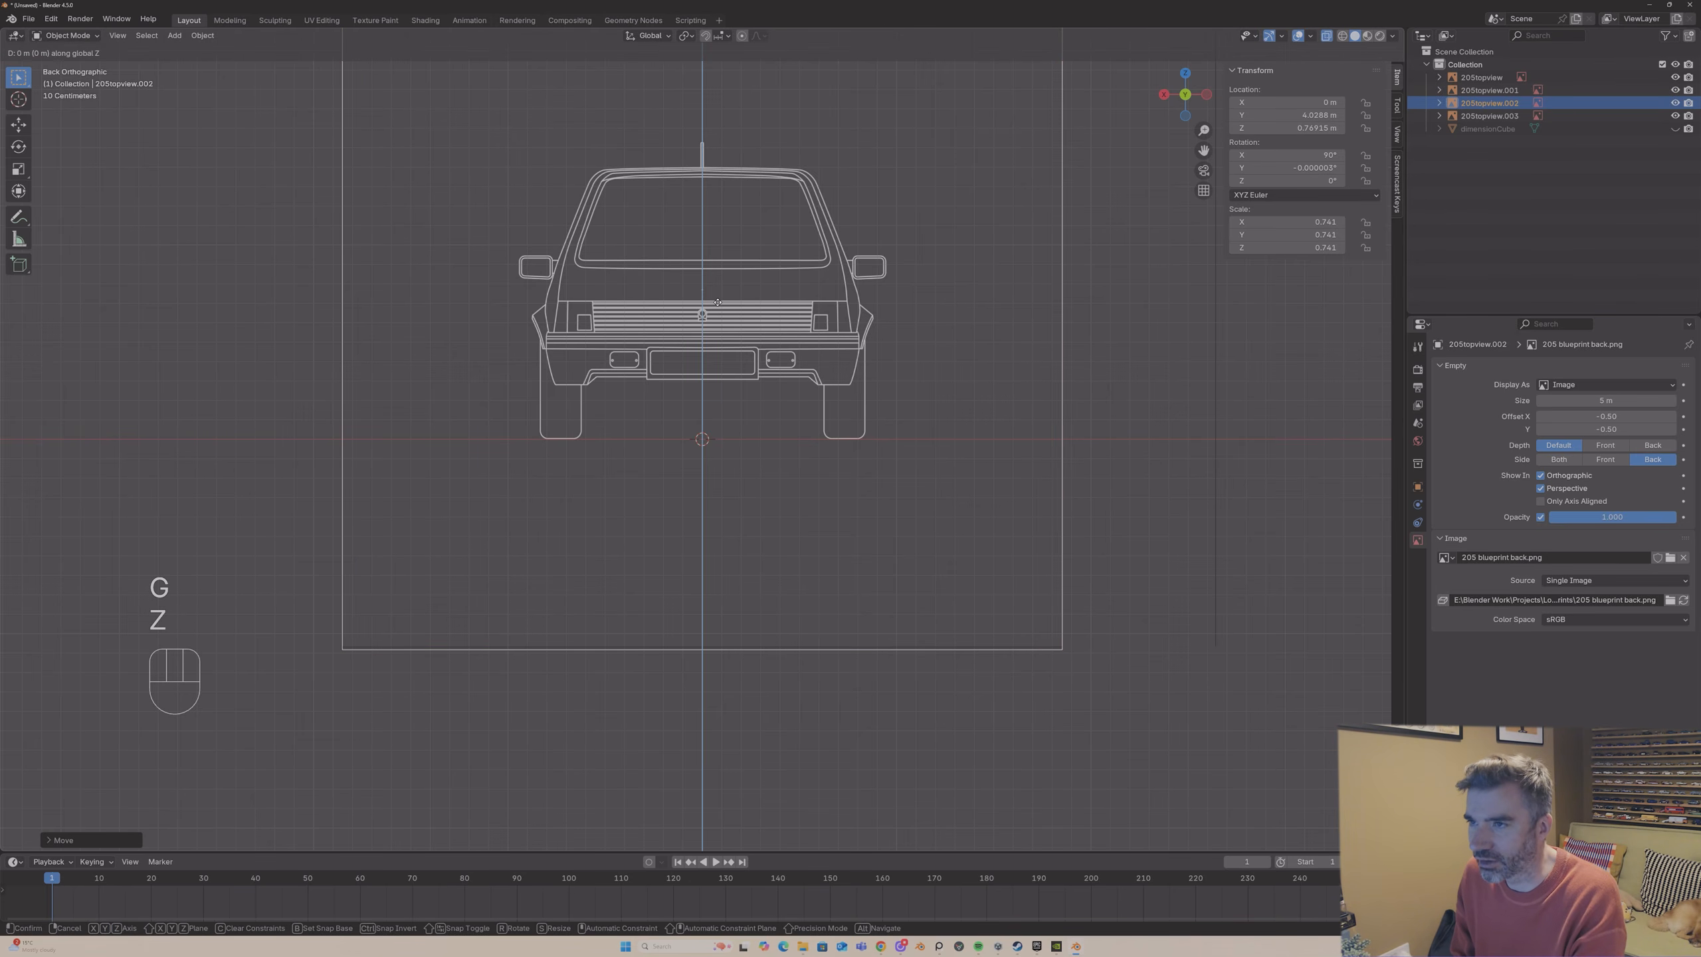
pyautogui.press('Escape')
pyautogui.press('g')
pyautogui.press('z')
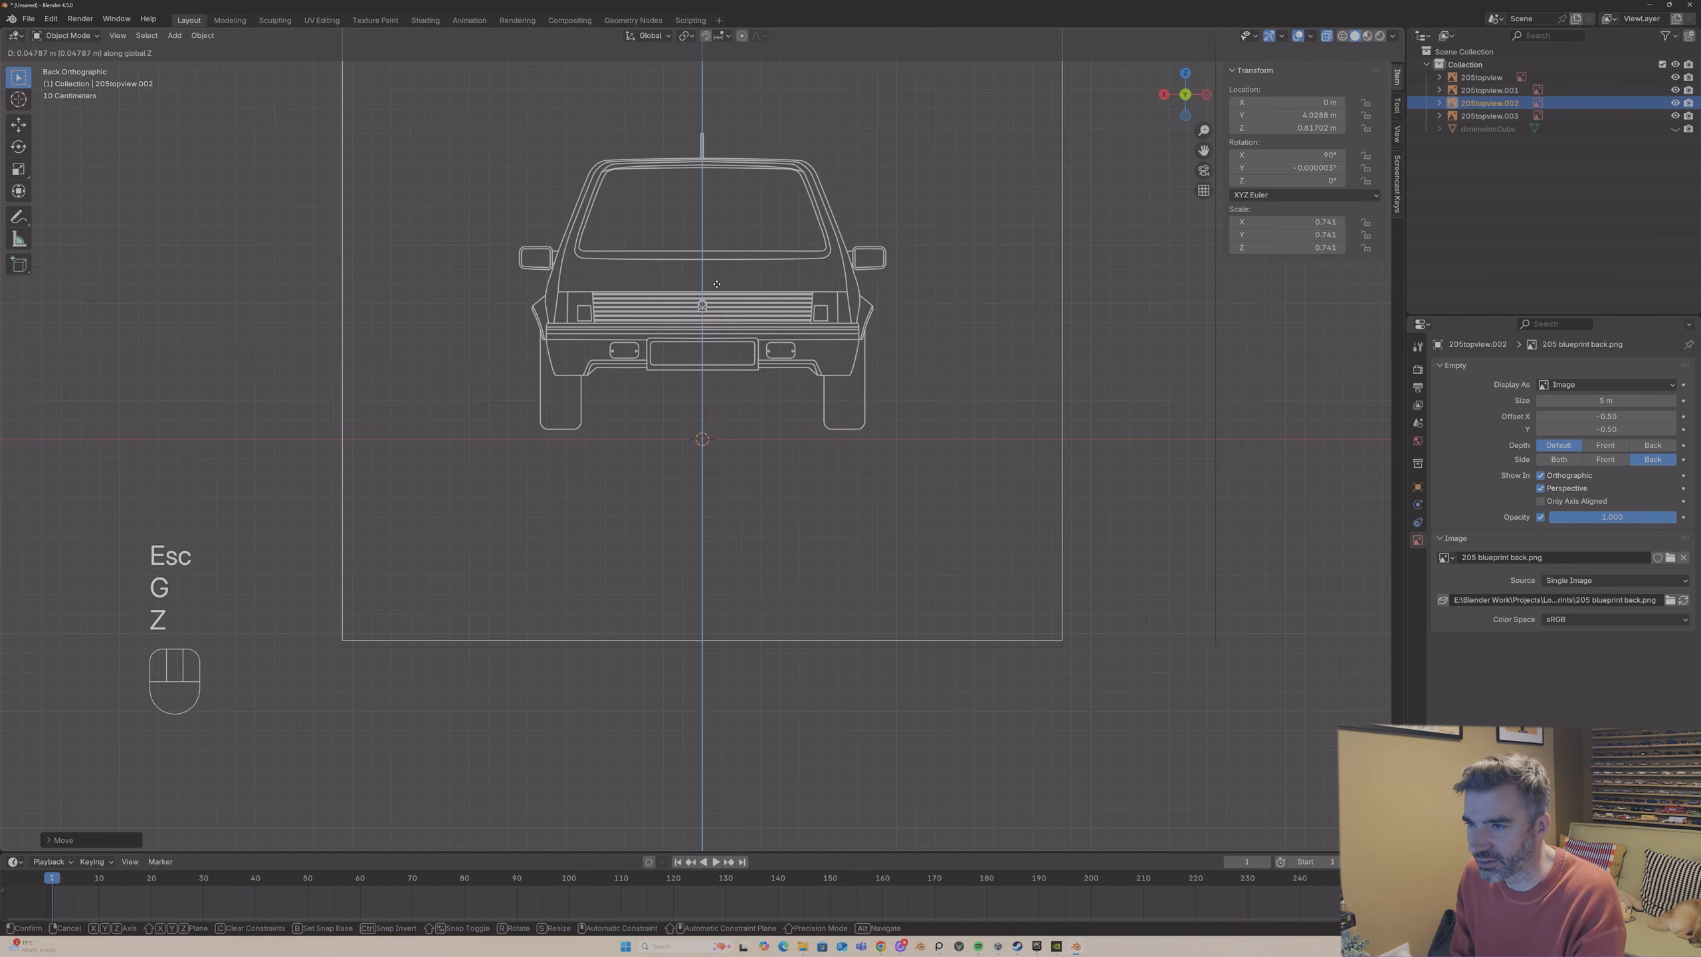
pyautogui.rightClick(710, 305)
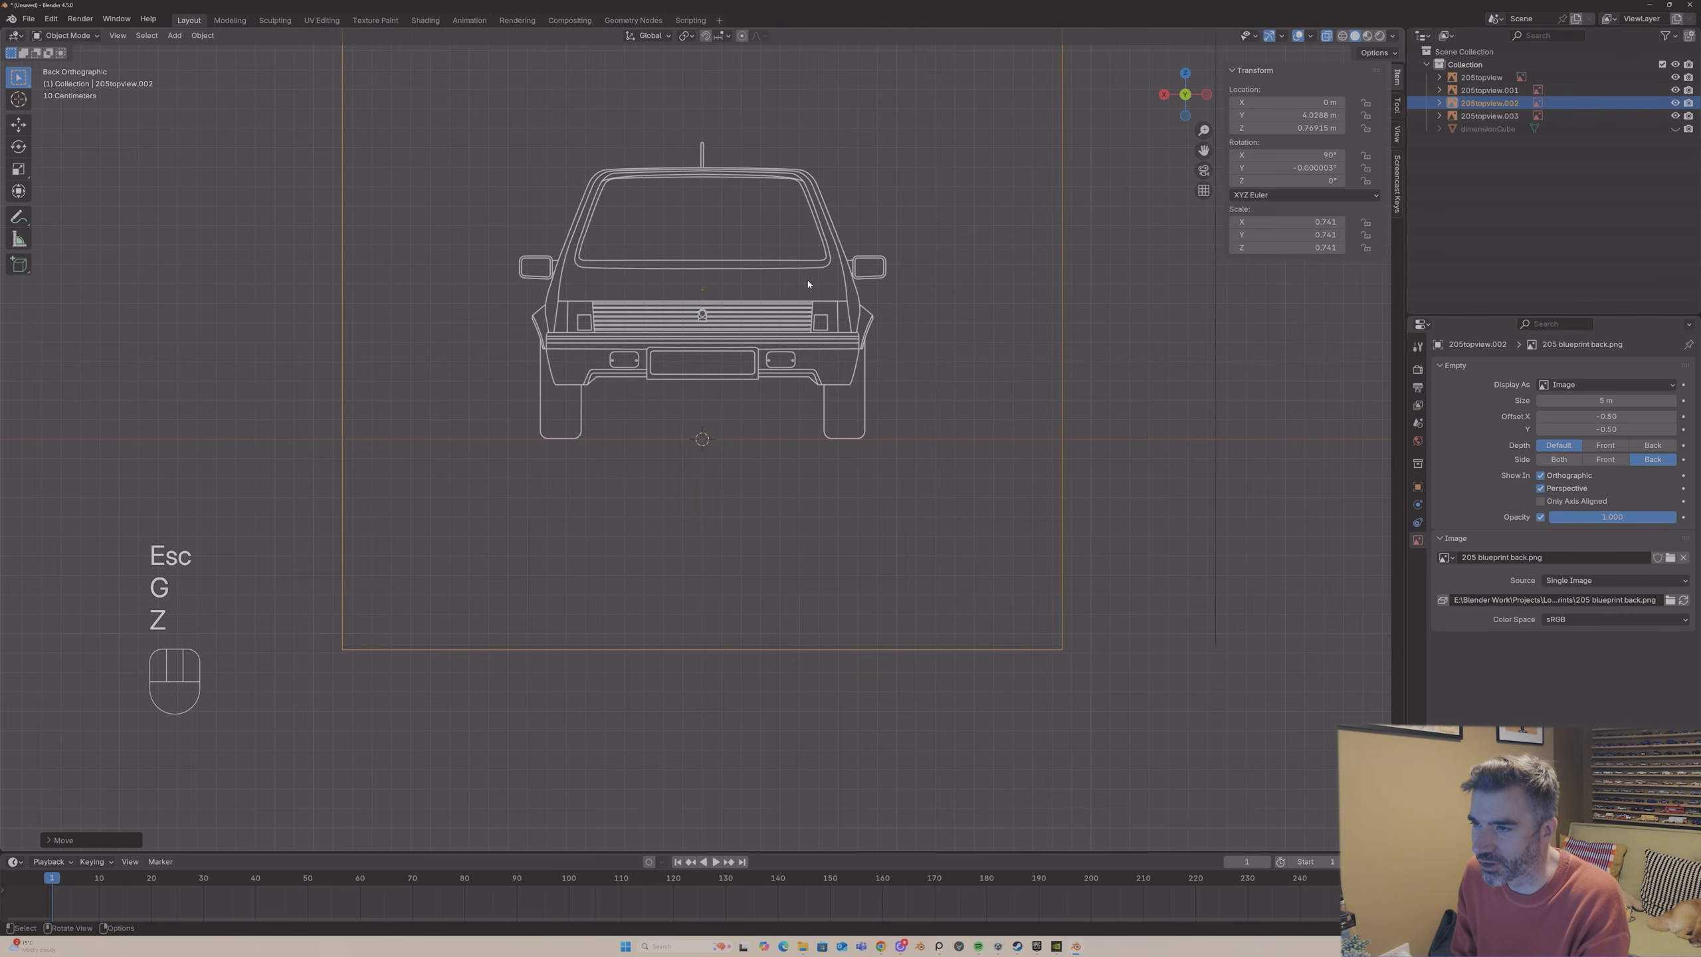
# - Check the front blueprint's wheels against the ground line, and inspect the arrangement of all four blueprints in perspective
pyautogui.click(1186, 94)
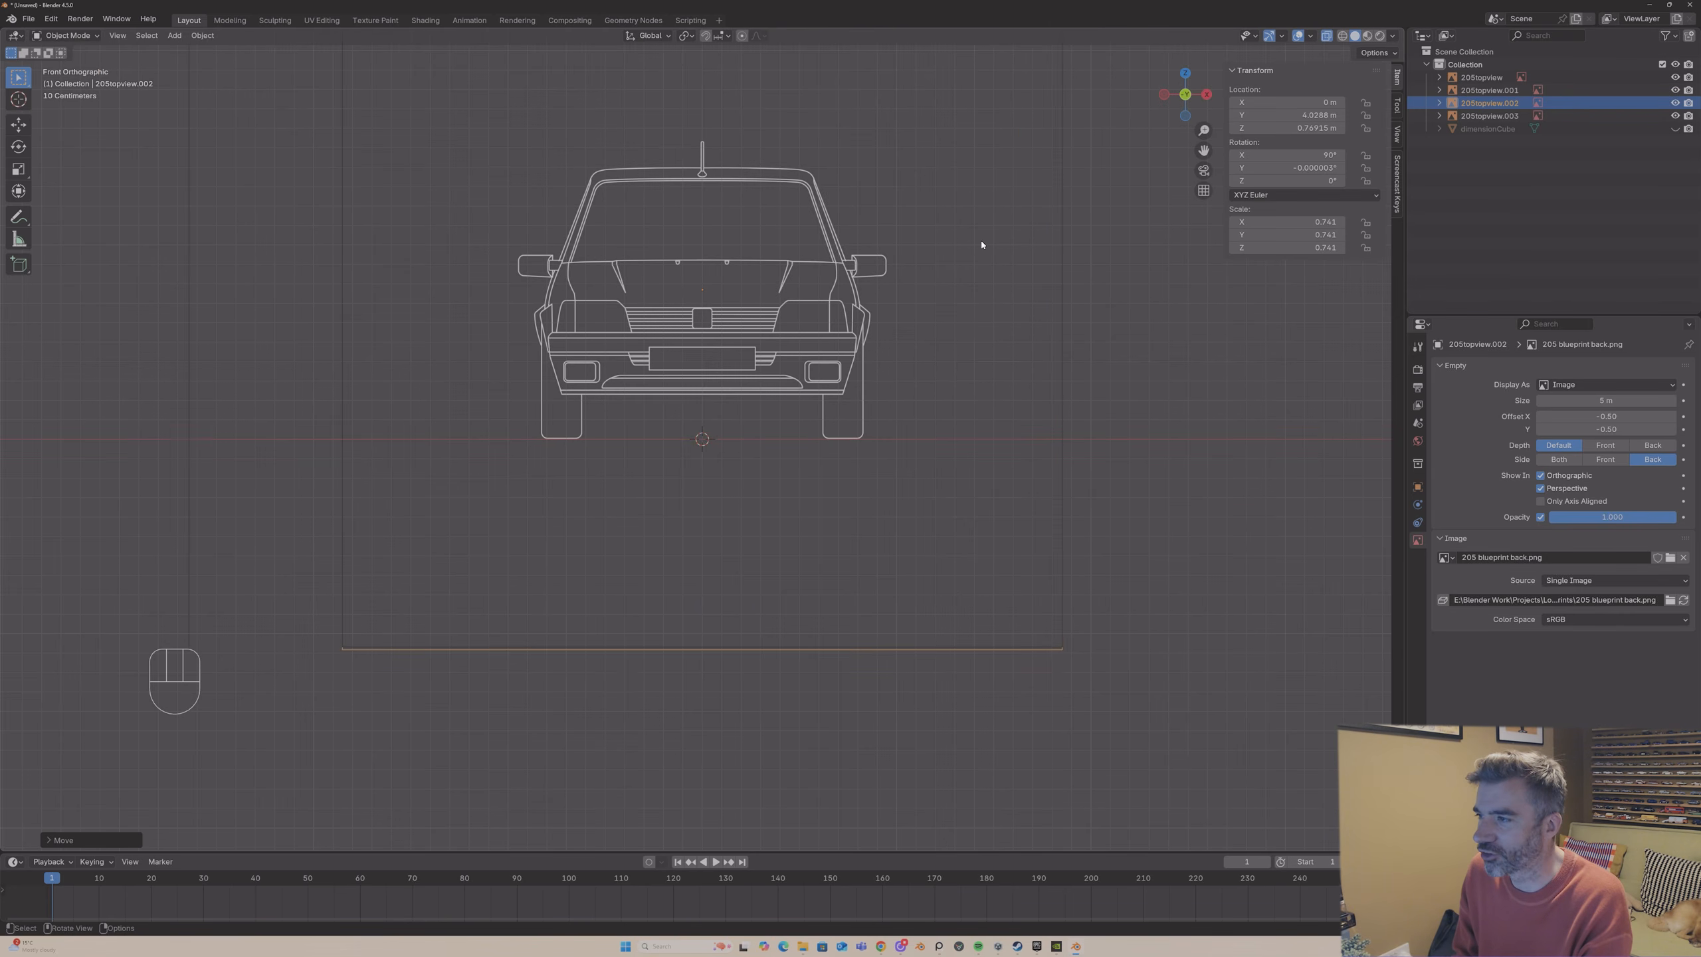
pyautogui.click(1065, 228)
pyautogui.press('g')
pyautogui.press('z')
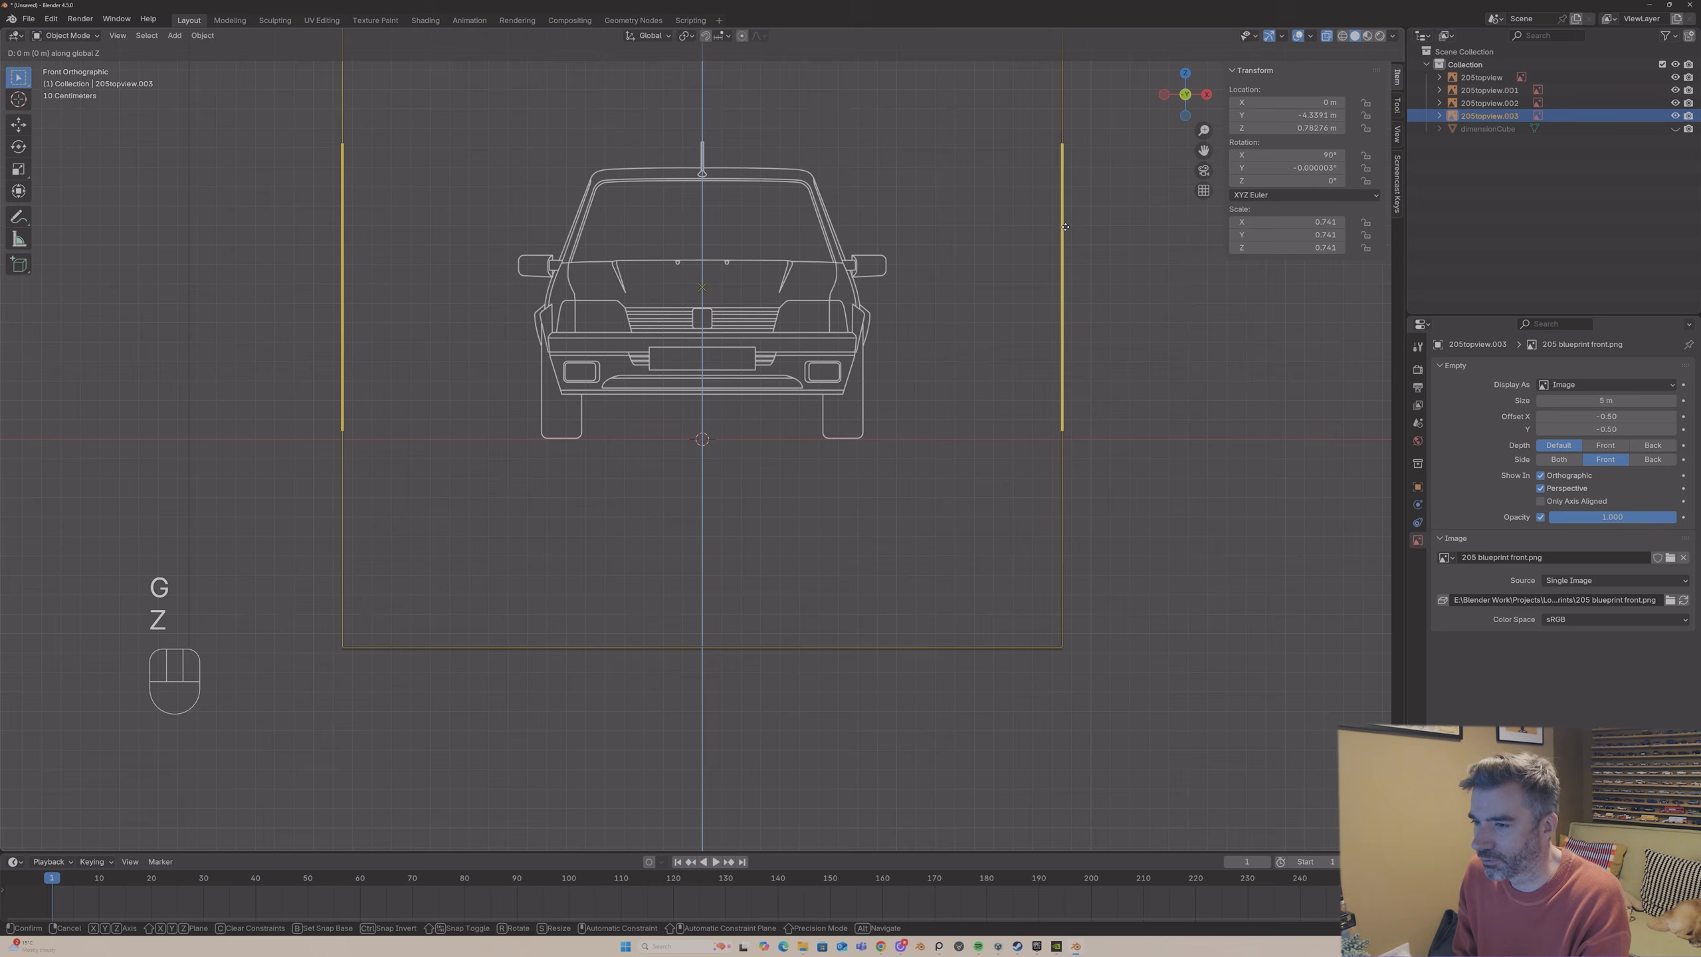
pyautogui.press('Escape')
pyautogui.moveTo(1065, 227); pyautogui.dragTo(914, 295, button='middle')
pyautogui.scroll(-8, 1003, 272)
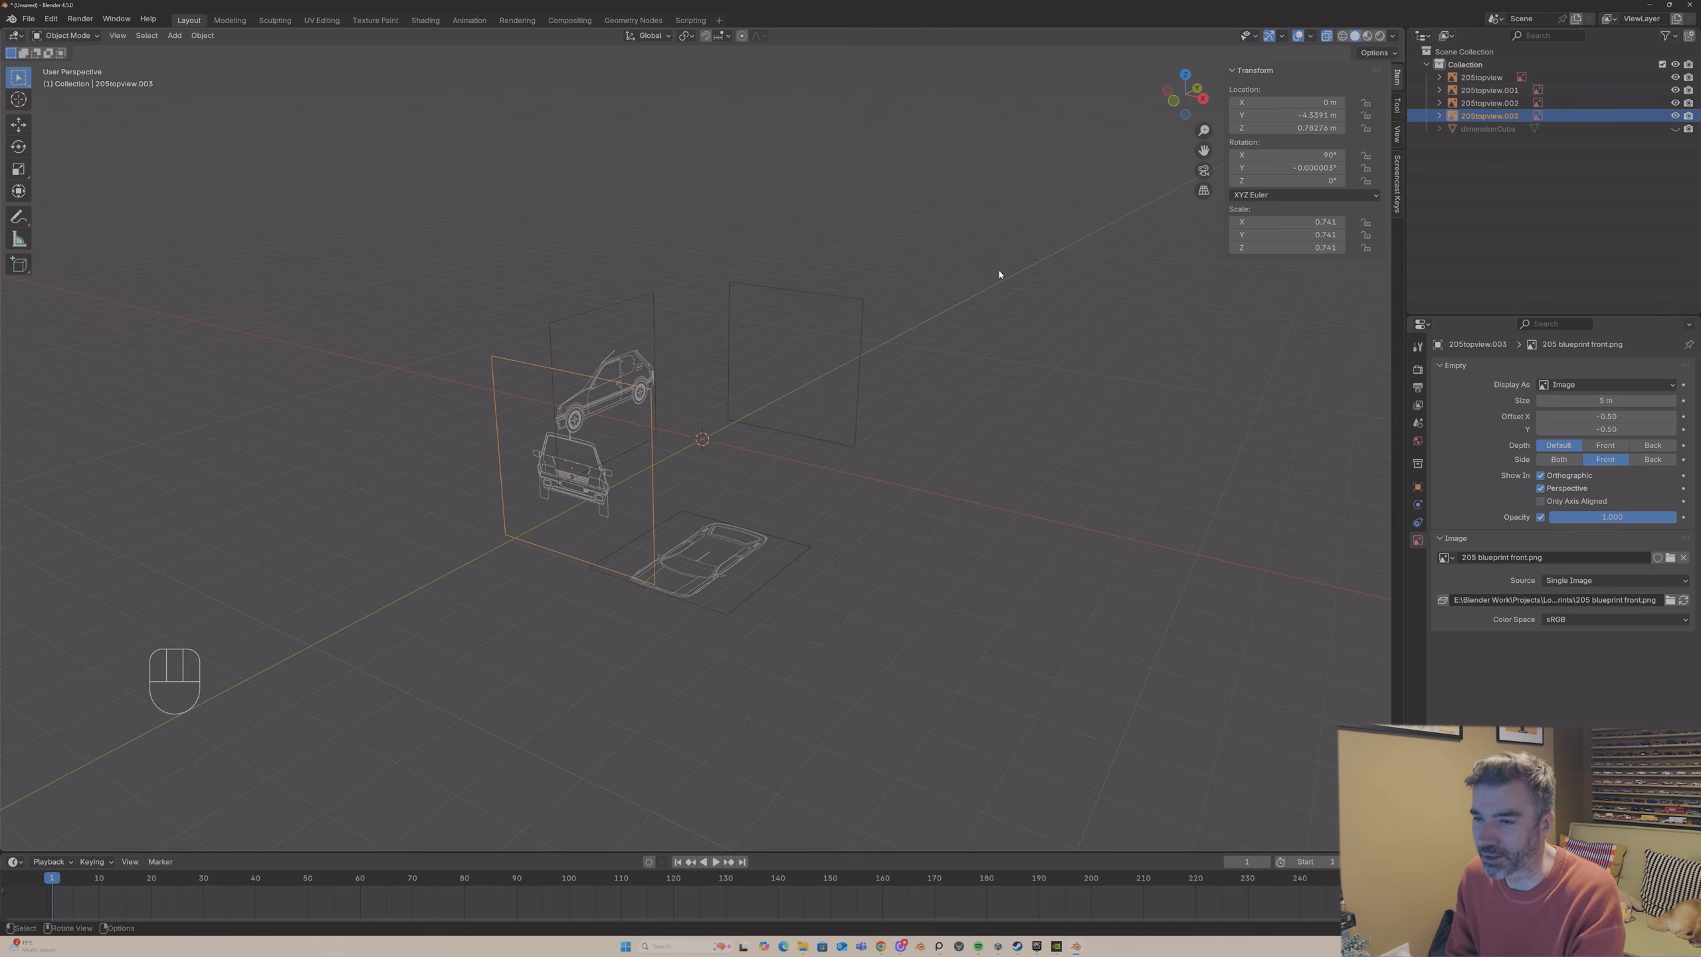
pyautogui.moveTo(996, 273); pyautogui.dragTo(871, 363, button='middle')
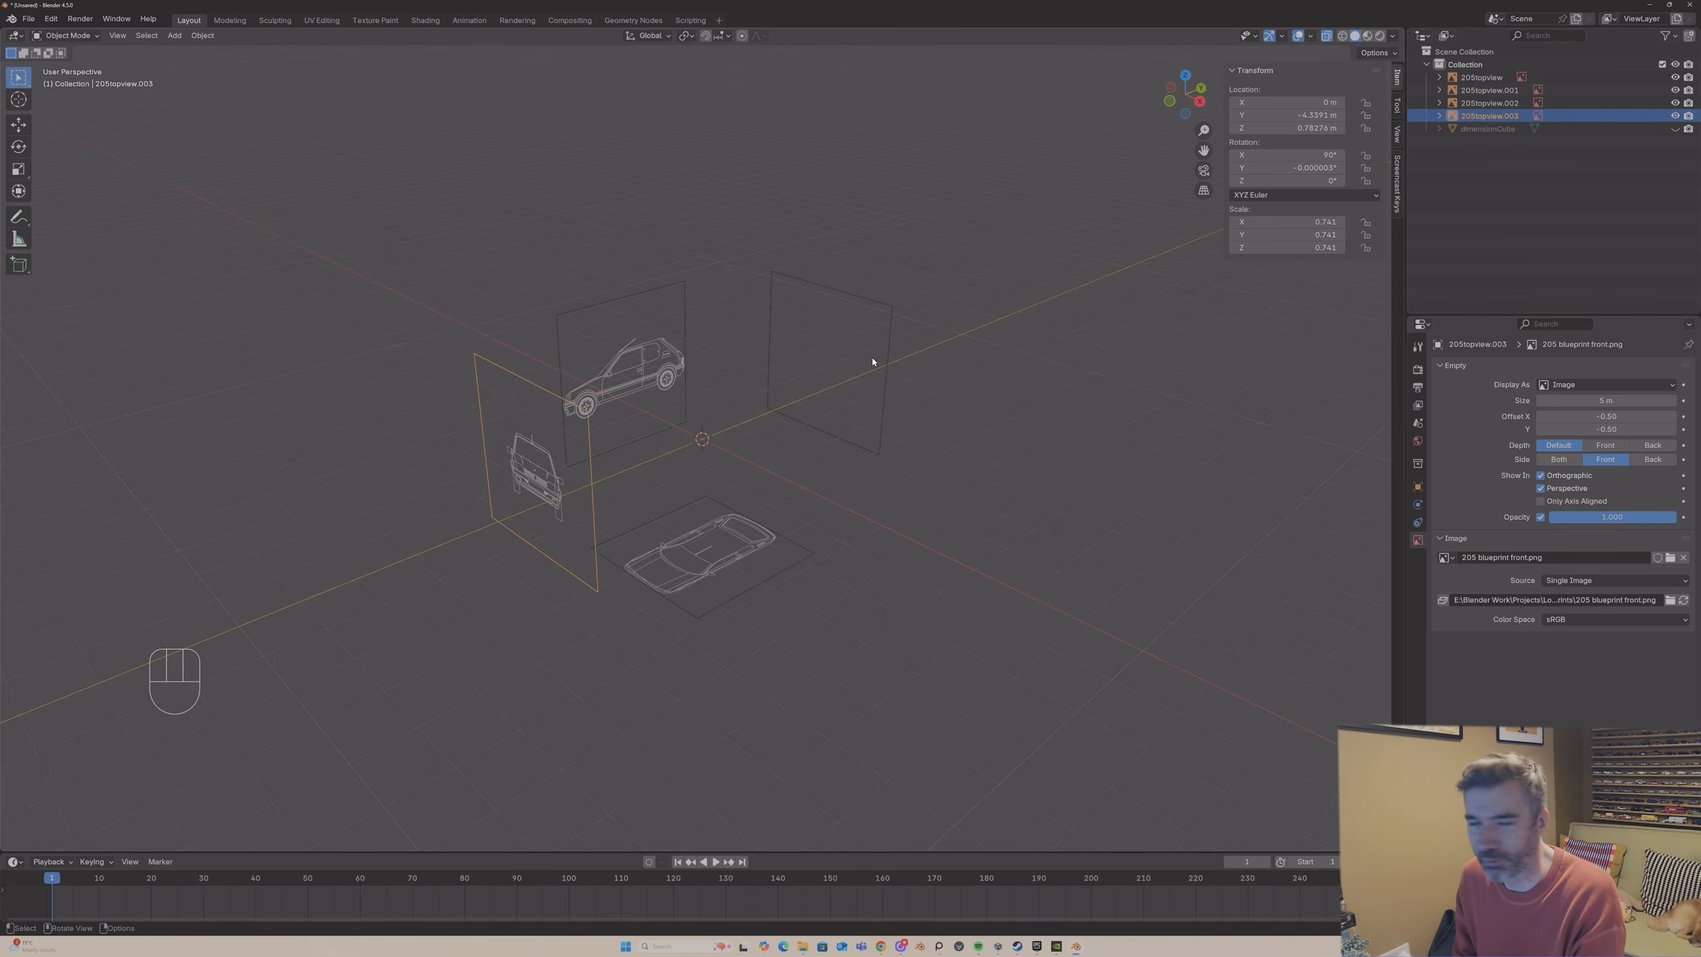
# - Examine how the side and top blueprints line up with each other and with the front and back ones in perspective
pyautogui.moveTo(873, 362); pyautogui.dragTo(590, 392, button='middle')
pyautogui.click(676, 362)
pyautogui.click(794, 356)
pyautogui.click(614, 380)
pyautogui.click(700, 557)
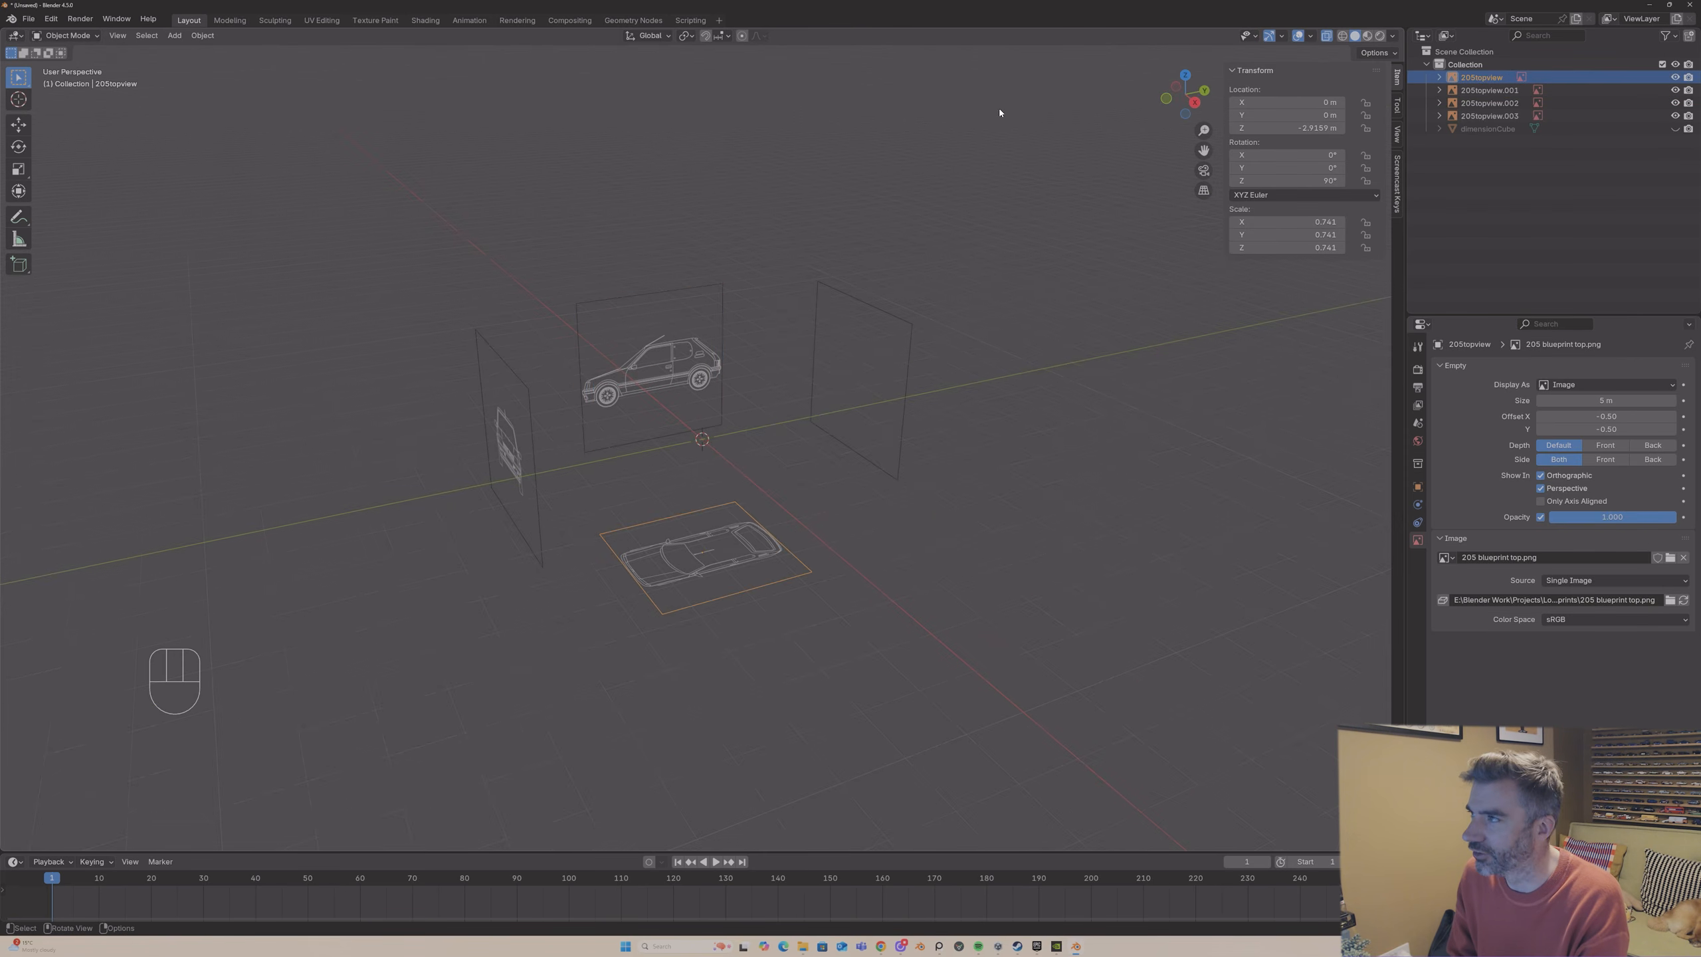
pyautogui.click(642, 355)
pyautogui.click(512, 446)
pyautogui.click(642, 386)
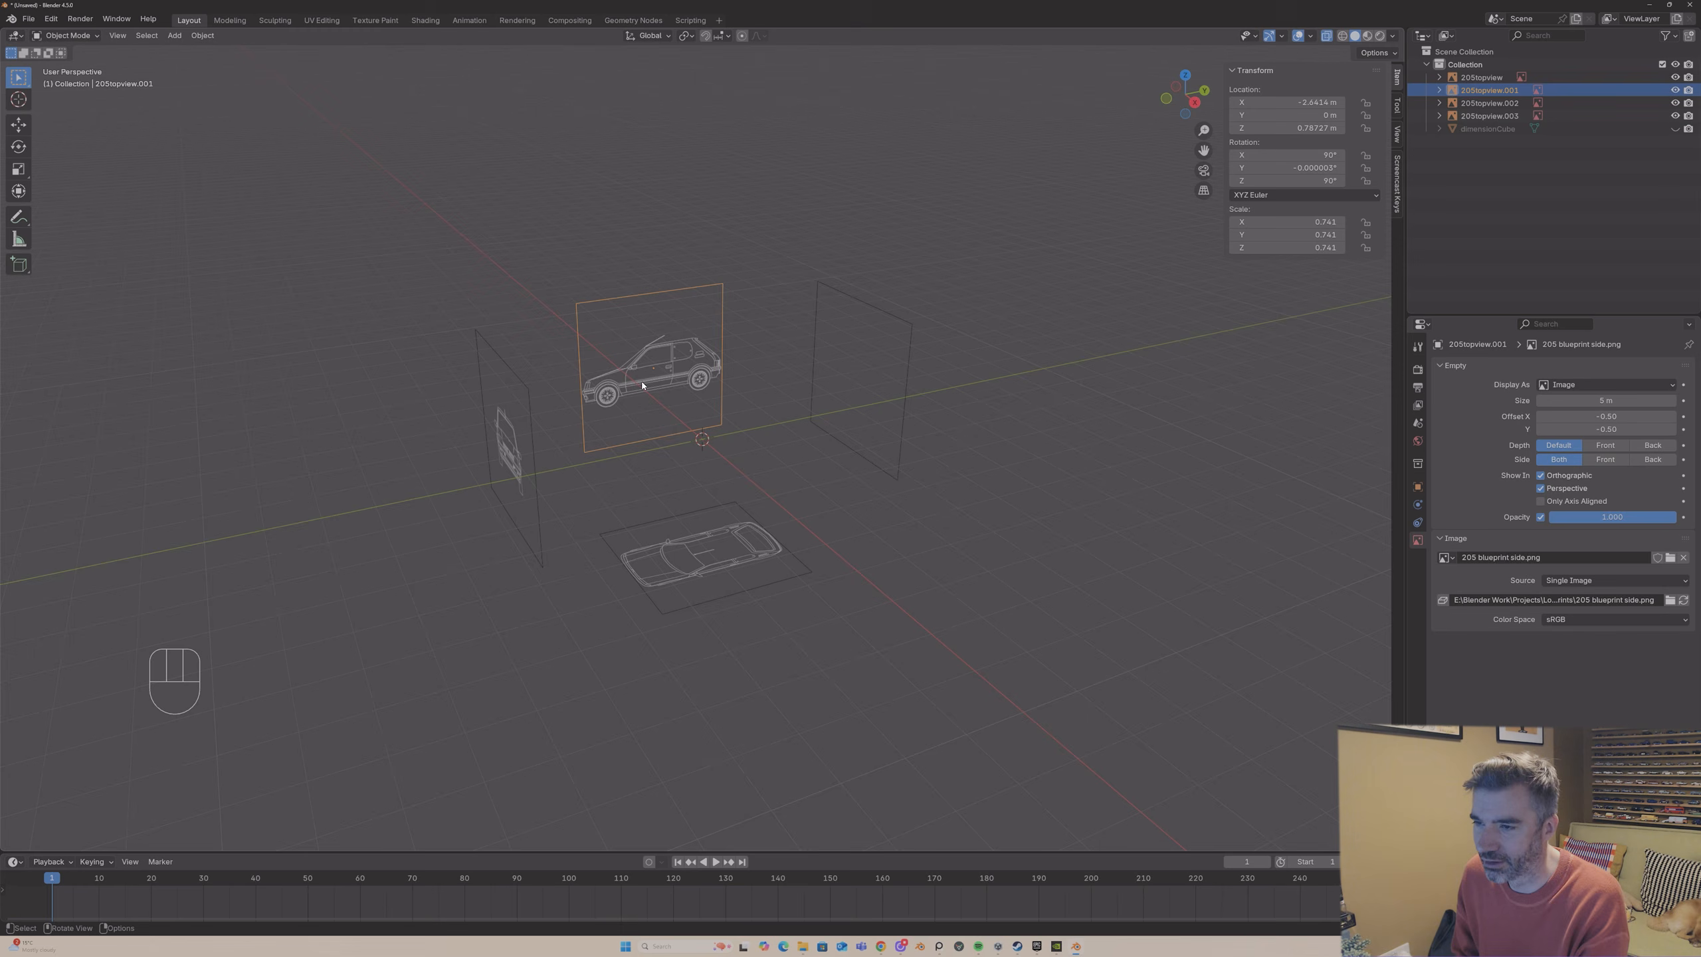
pyautogui.keyDown('shift'); pyautogui.click(689, 539); pyautogui.keyUp('shift')
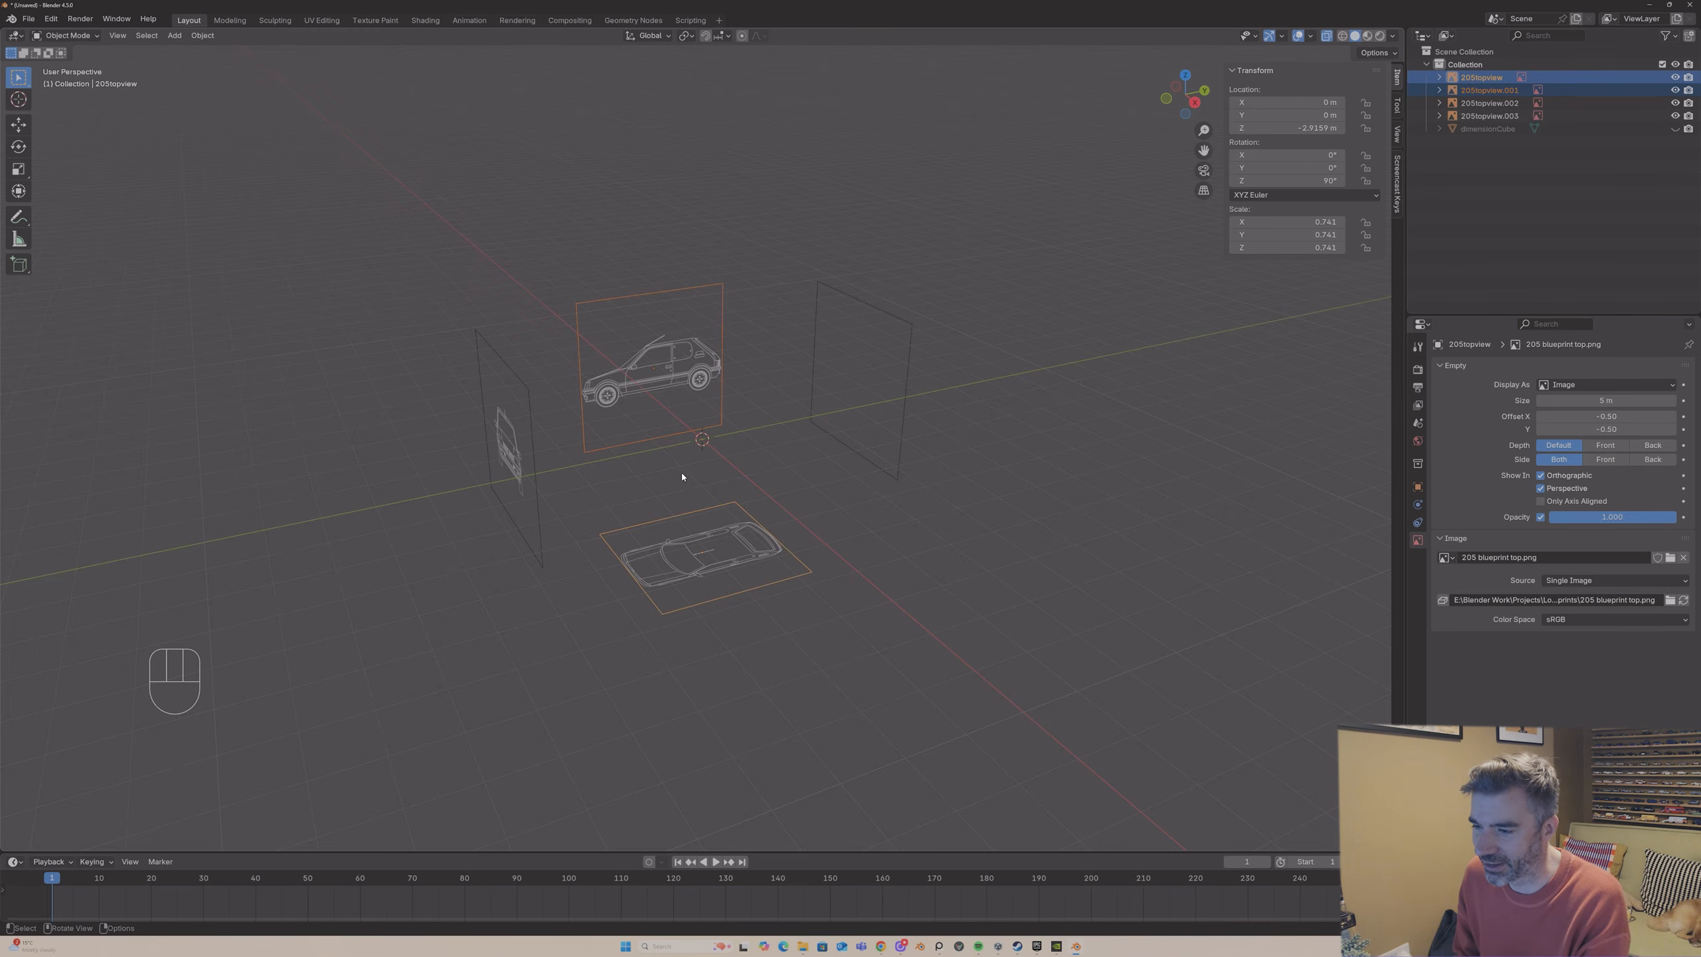
pyautogui.moveTo(682, 476); pyautogui.dragTo(700, 404, button='middle')
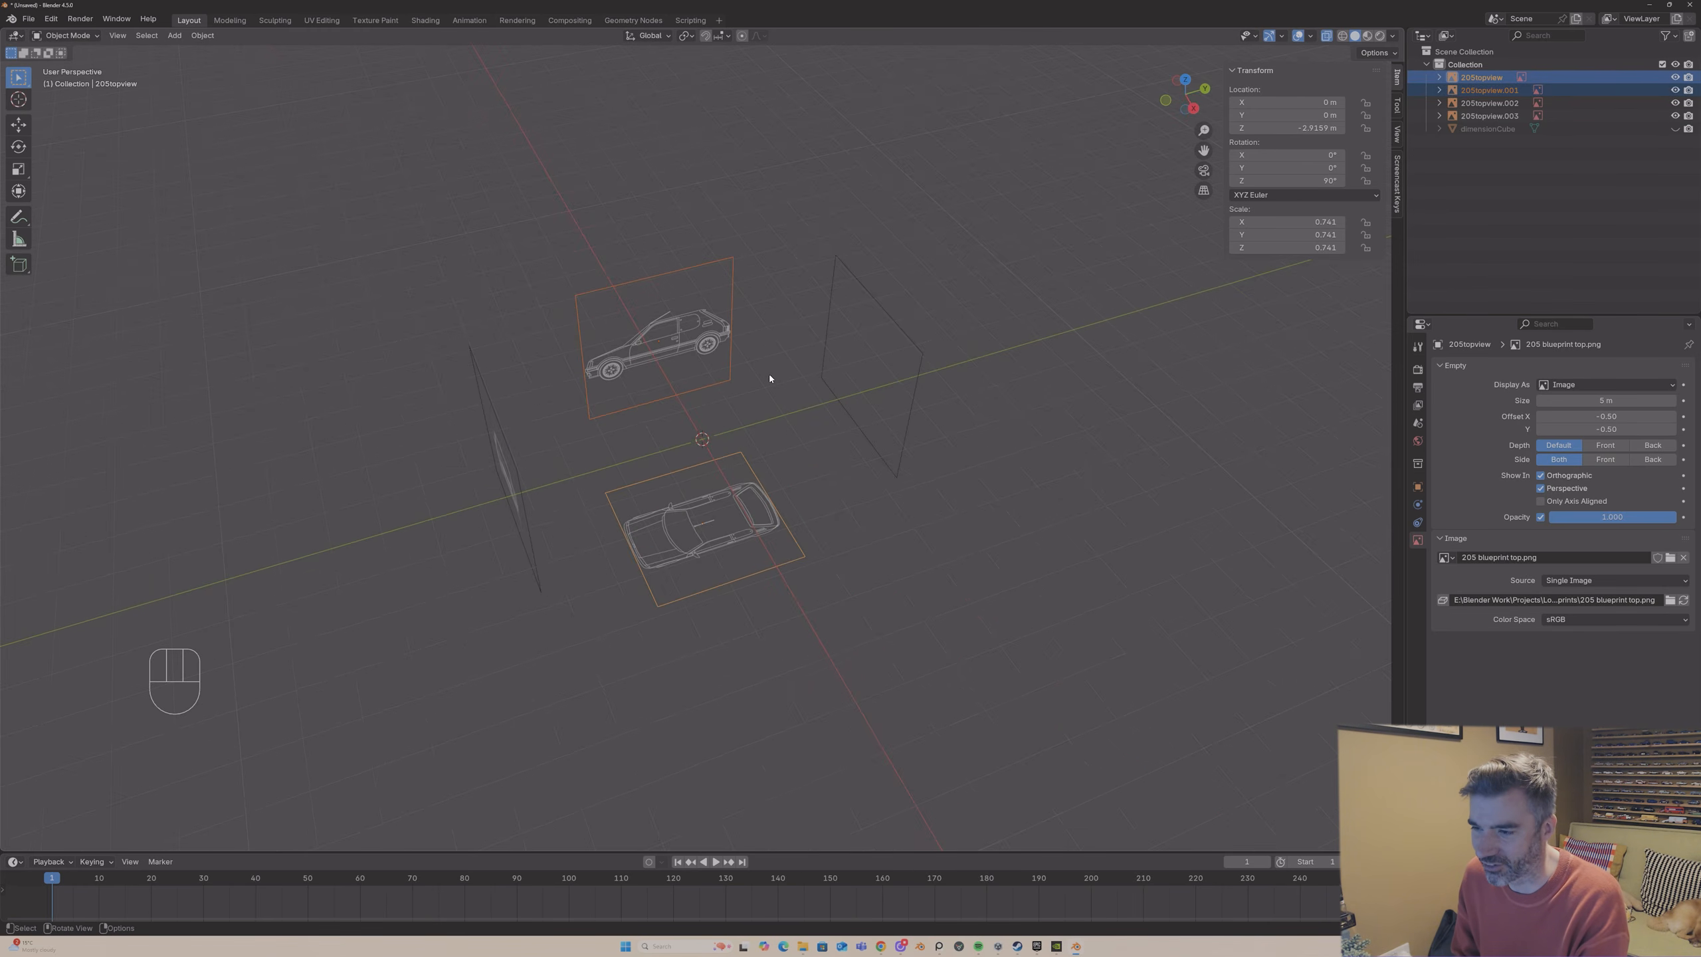
pyautogui.click(793, 345)
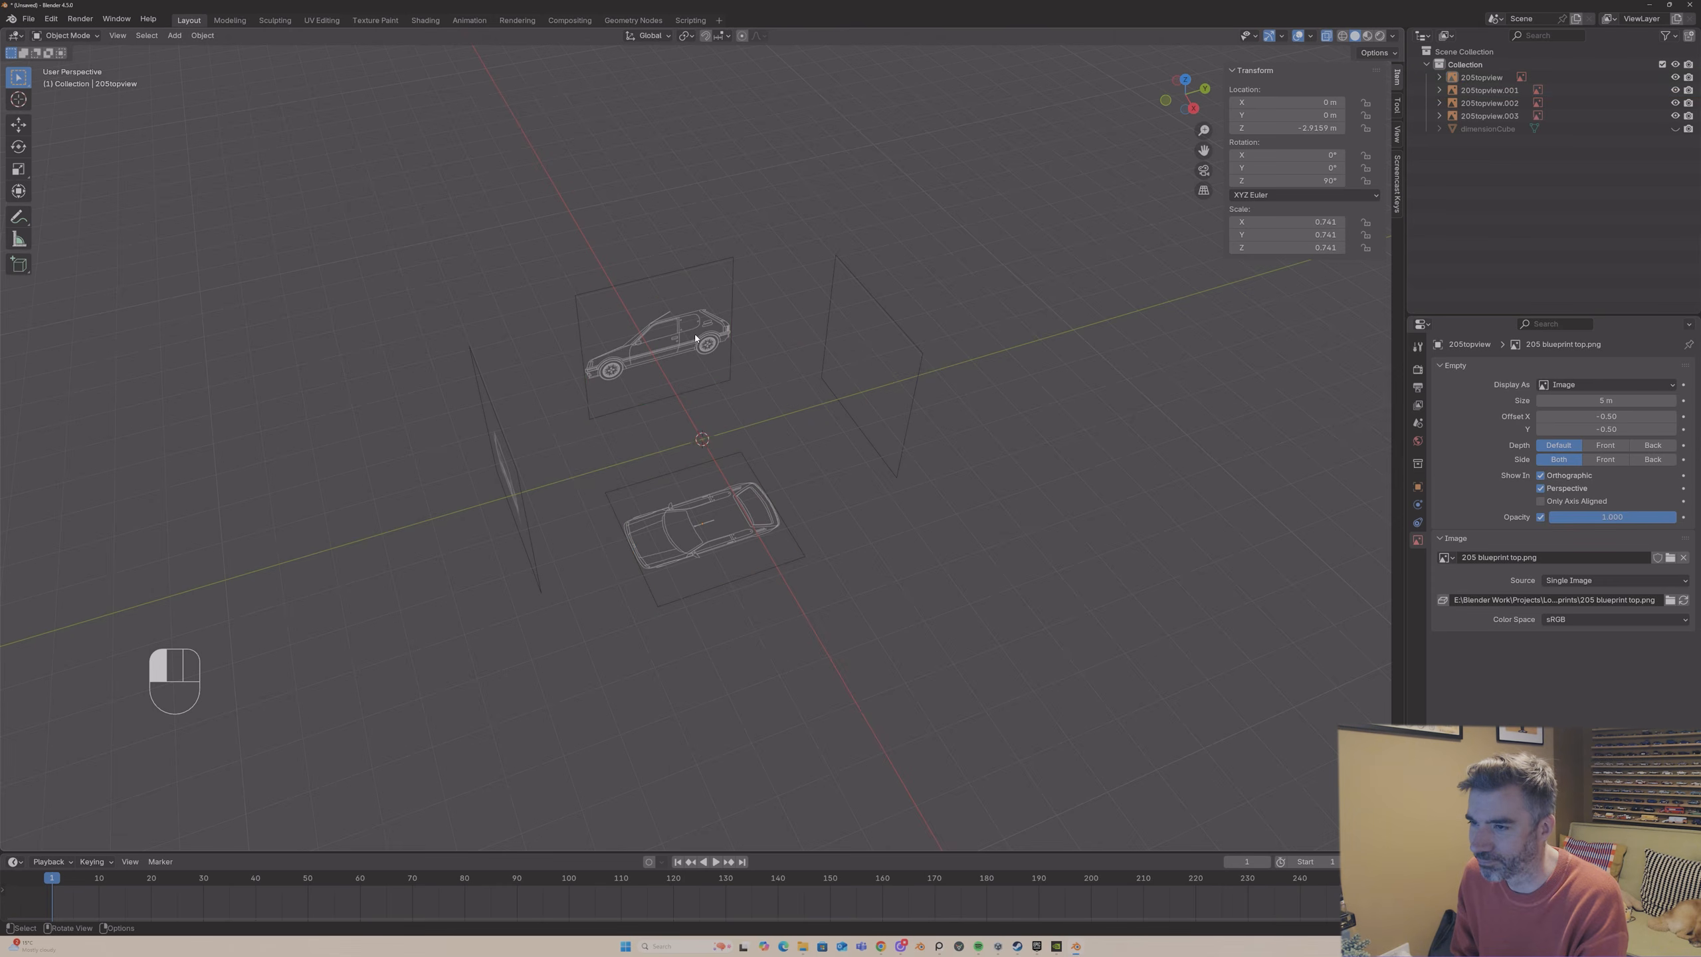
# - Move the side blueprint along Y to about -0.51 m in right orthographic view, placing the door's rear edge near the origin
pyautogui.click(767, 324)
pyautogui.click(1208, 91)
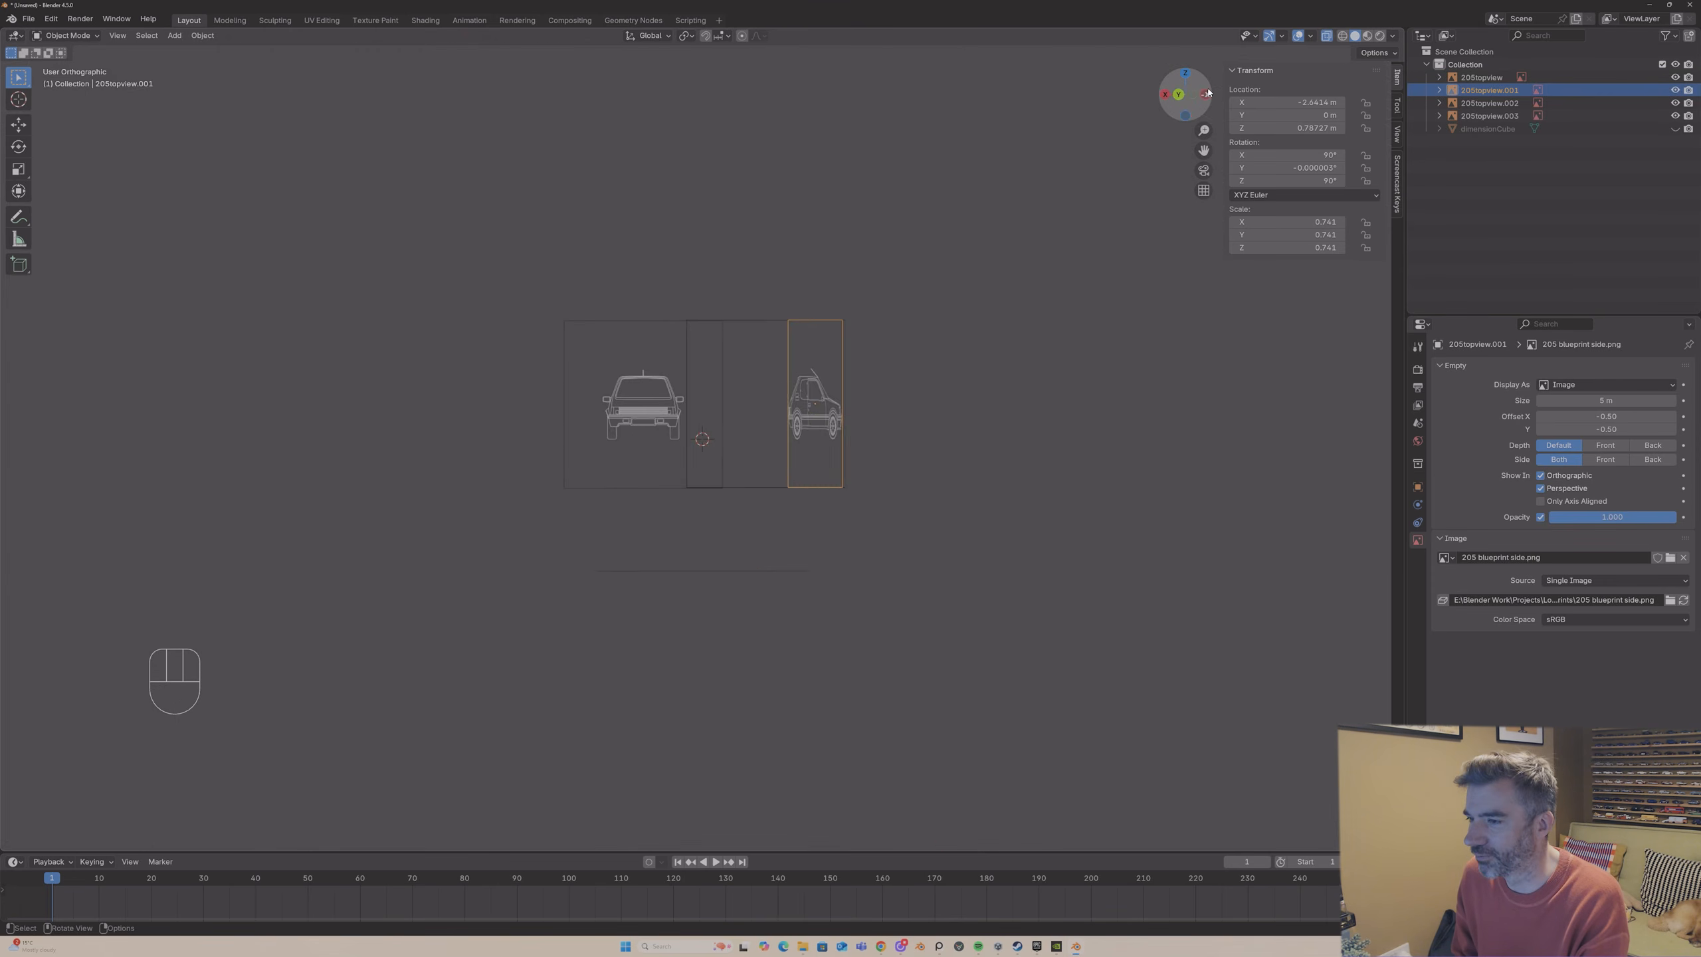
pyautogui.click(1208, 93)
pyautogui.scroll(6, 790, 445)
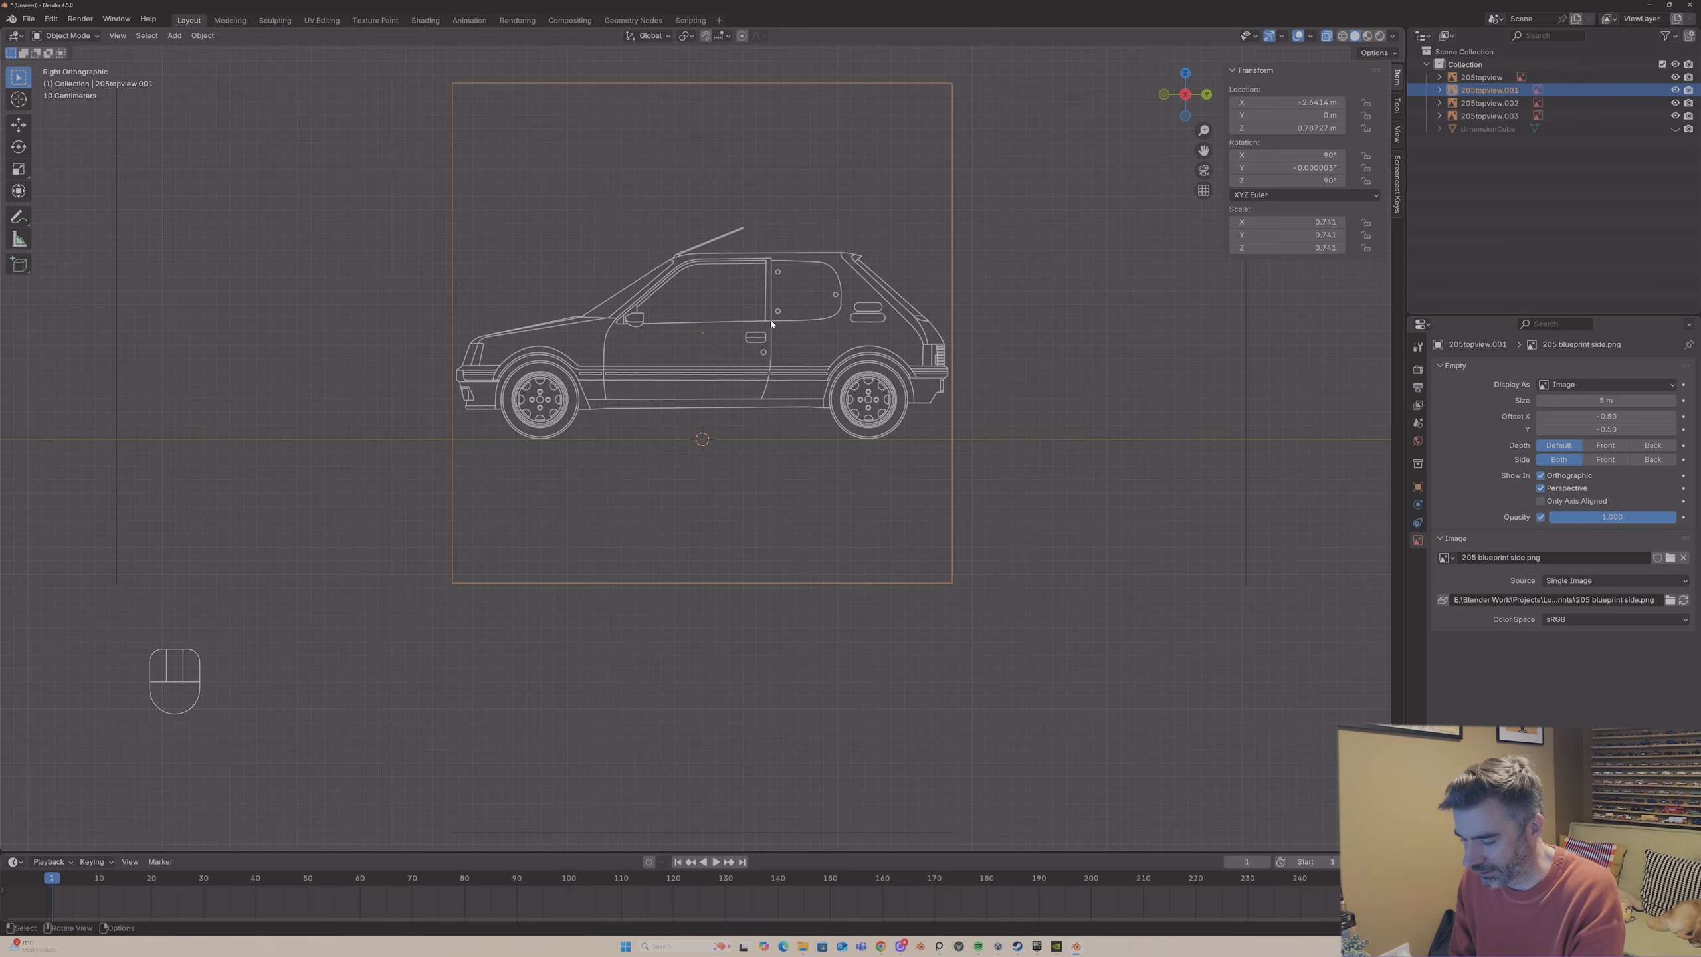
pyautogui.press('g')
pyautogui.press('y')
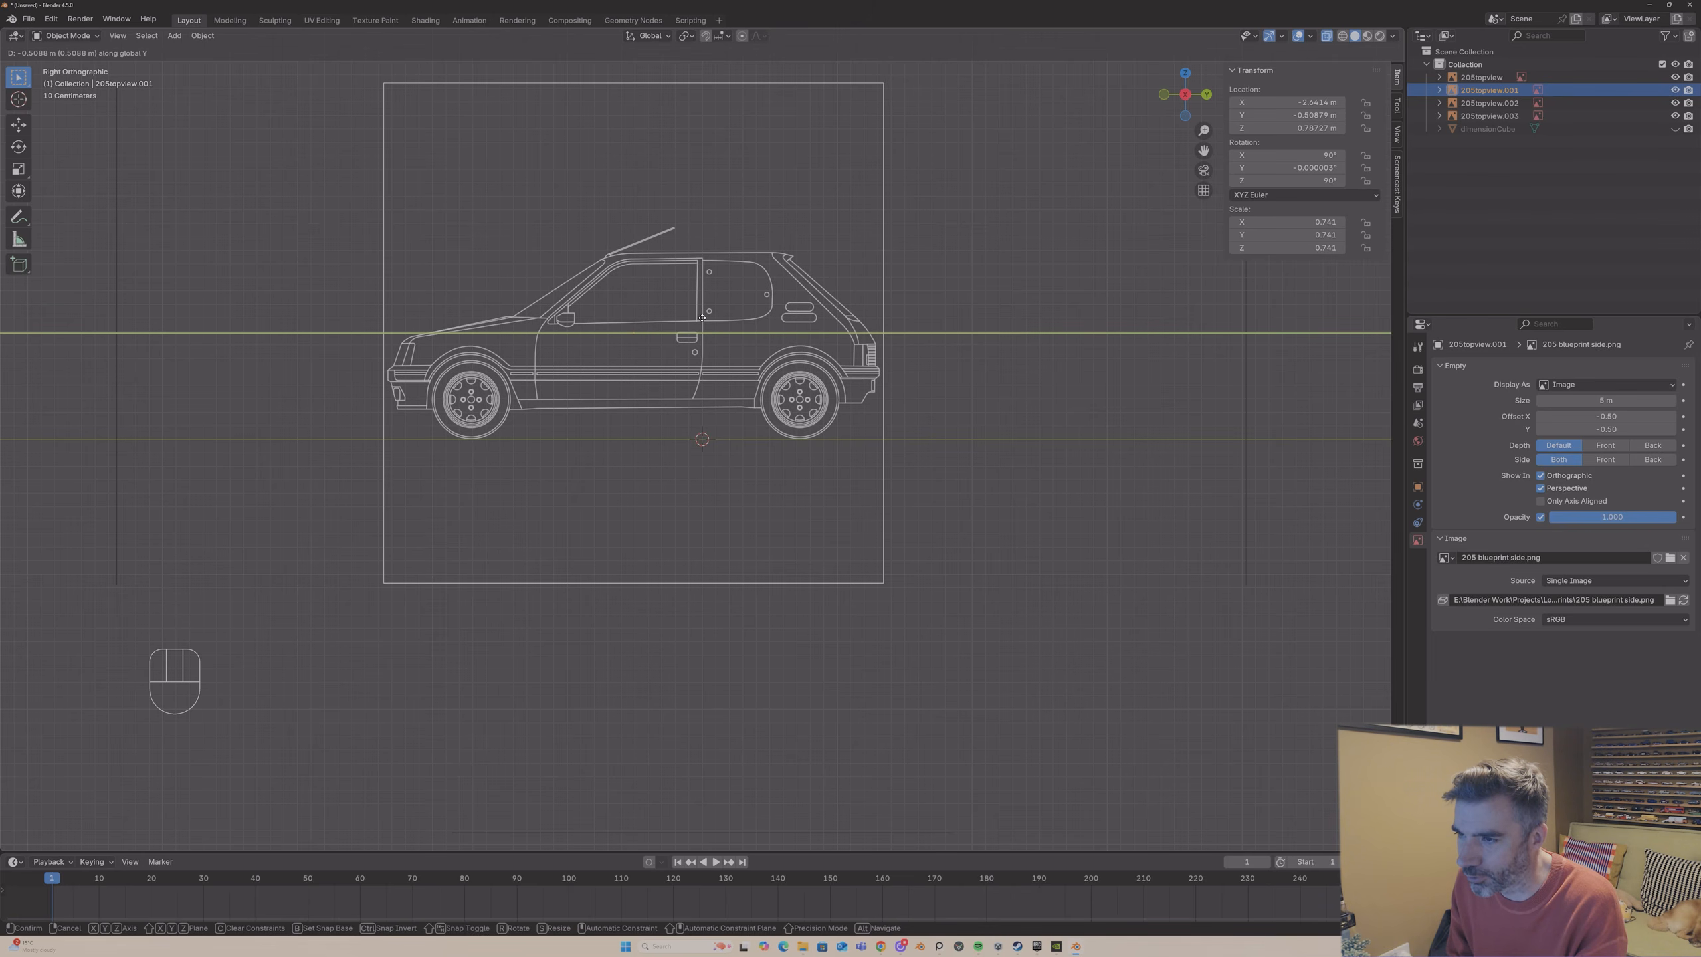
pyautogui.click(702, 317)
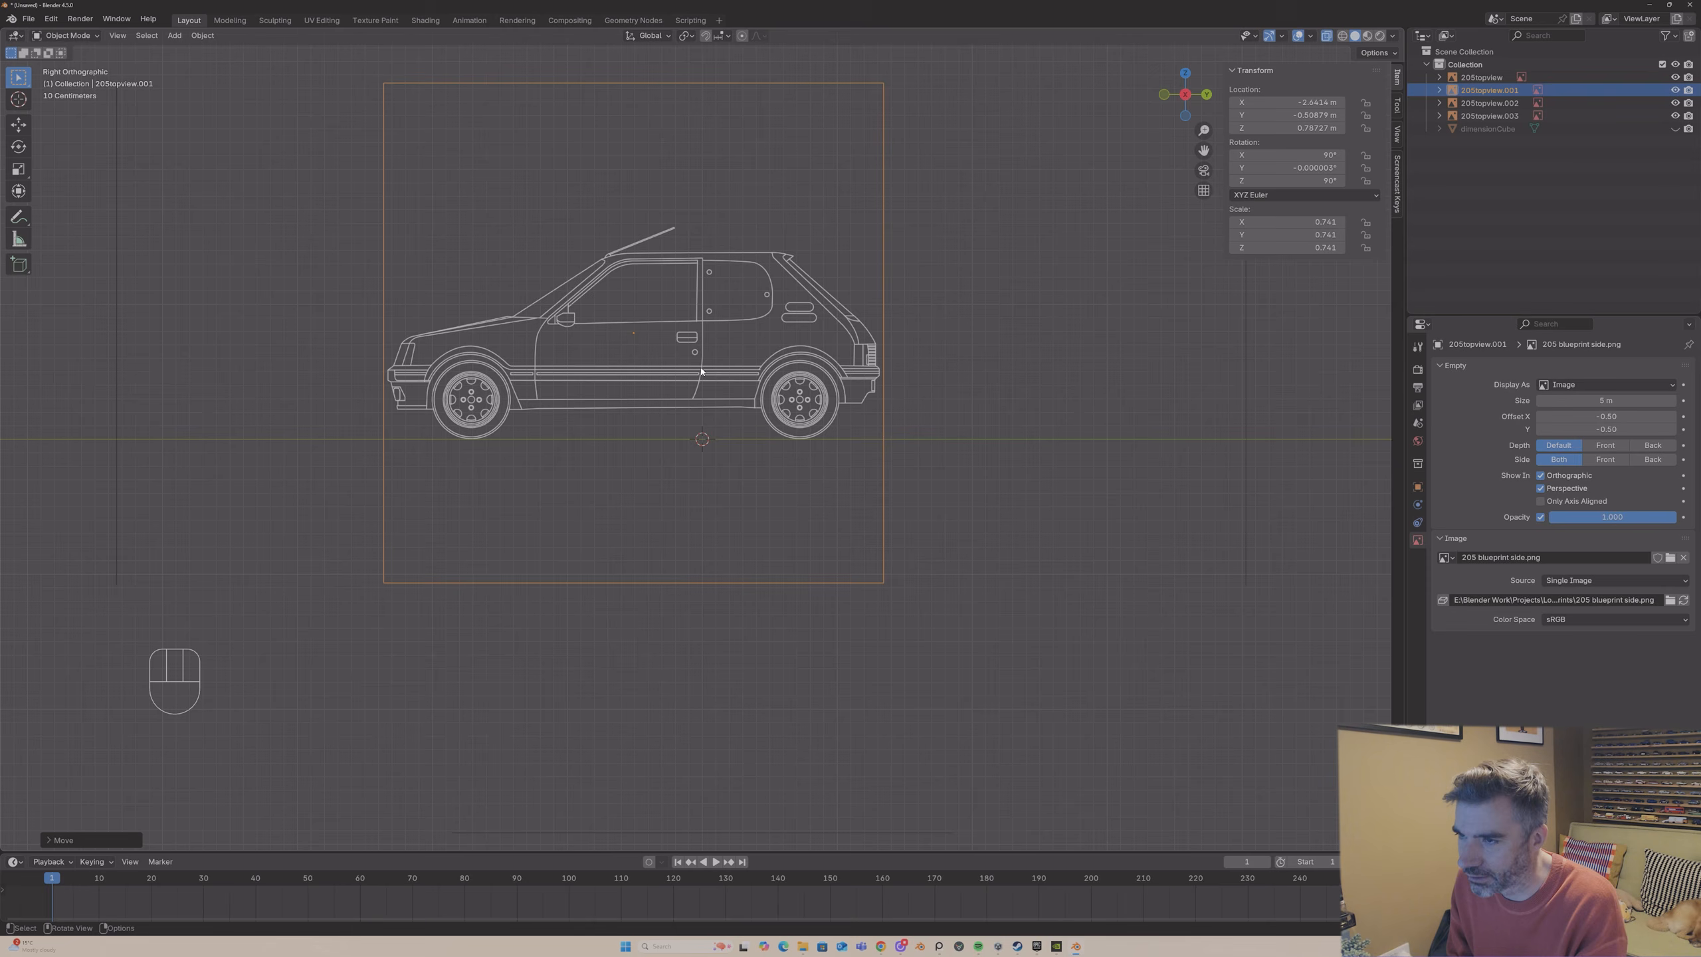
# - Move the top blueprint along Y to about -0.52 m in top orthographic view to line it up with the side blueprint
pyautogui.click(1184, 73)
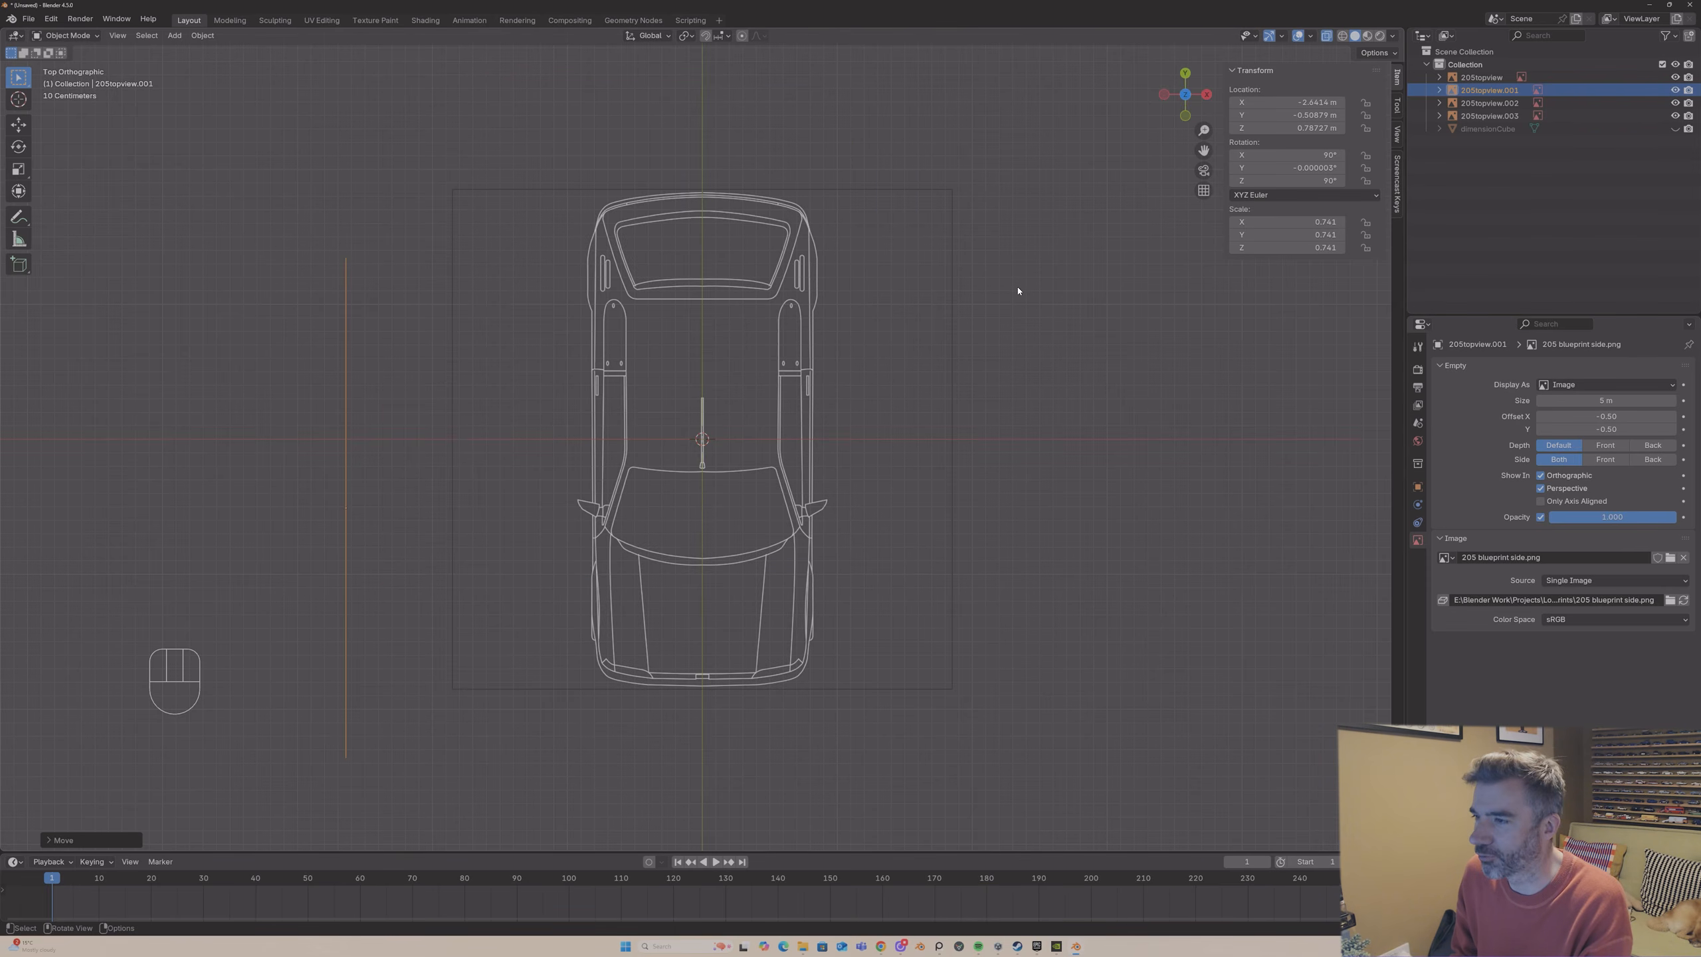
pyautogui.click(855, 314)
pyautogui.press('g')
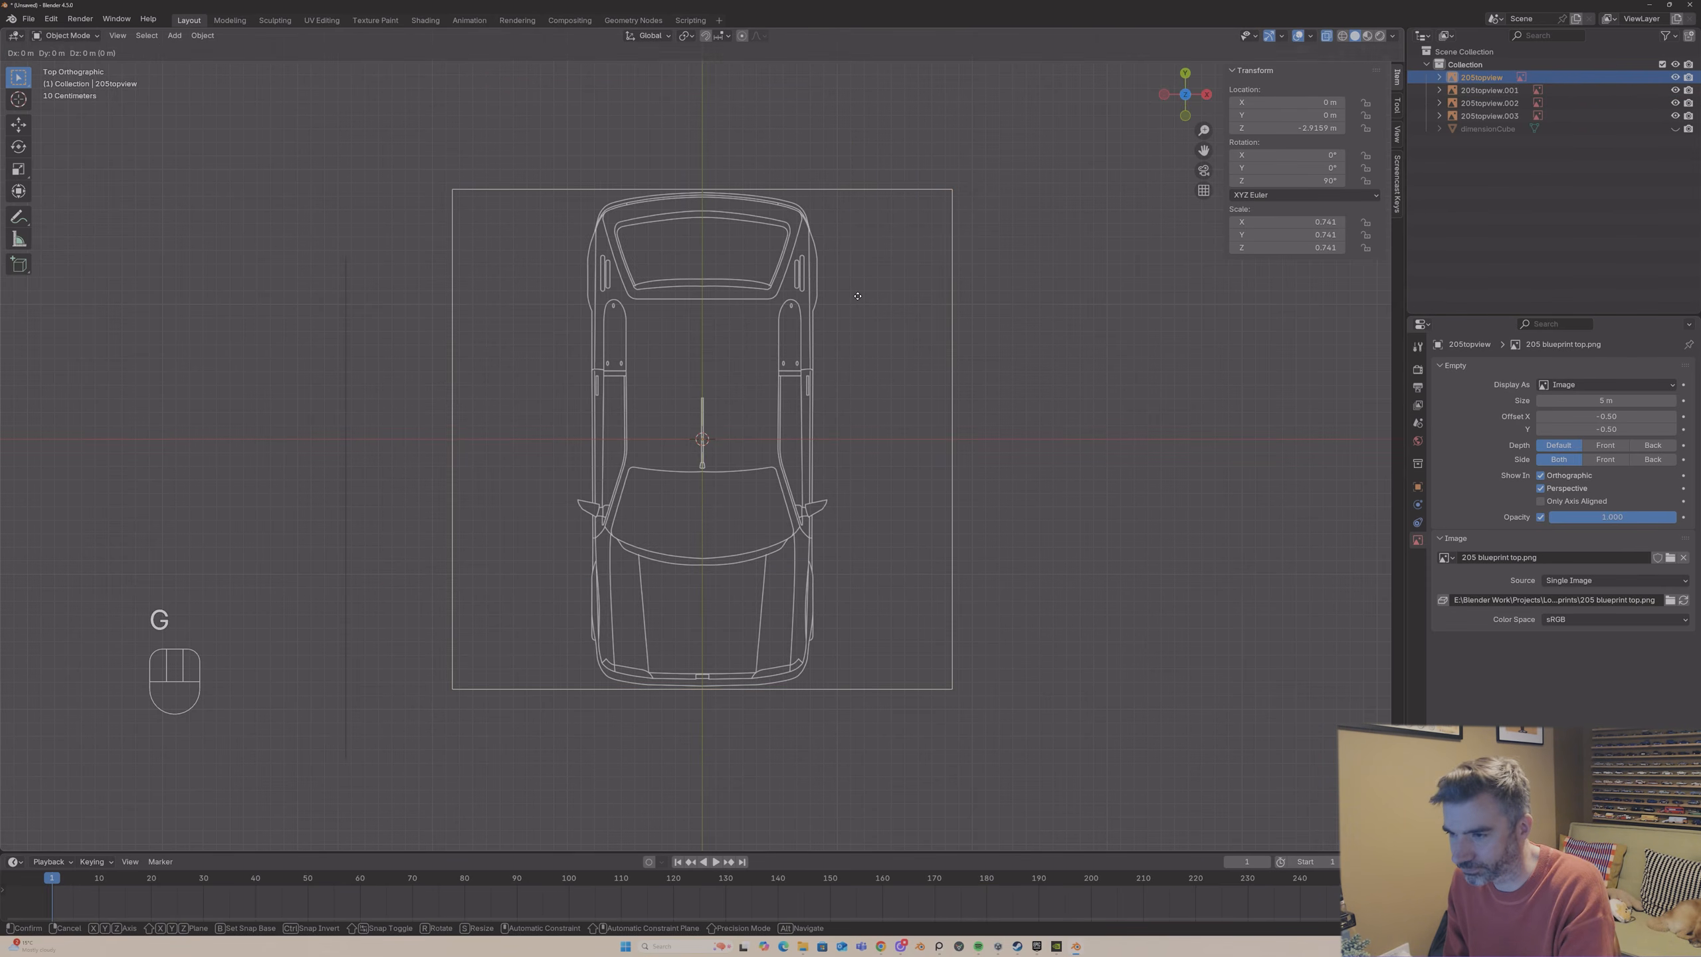
pyautogui.press('y')
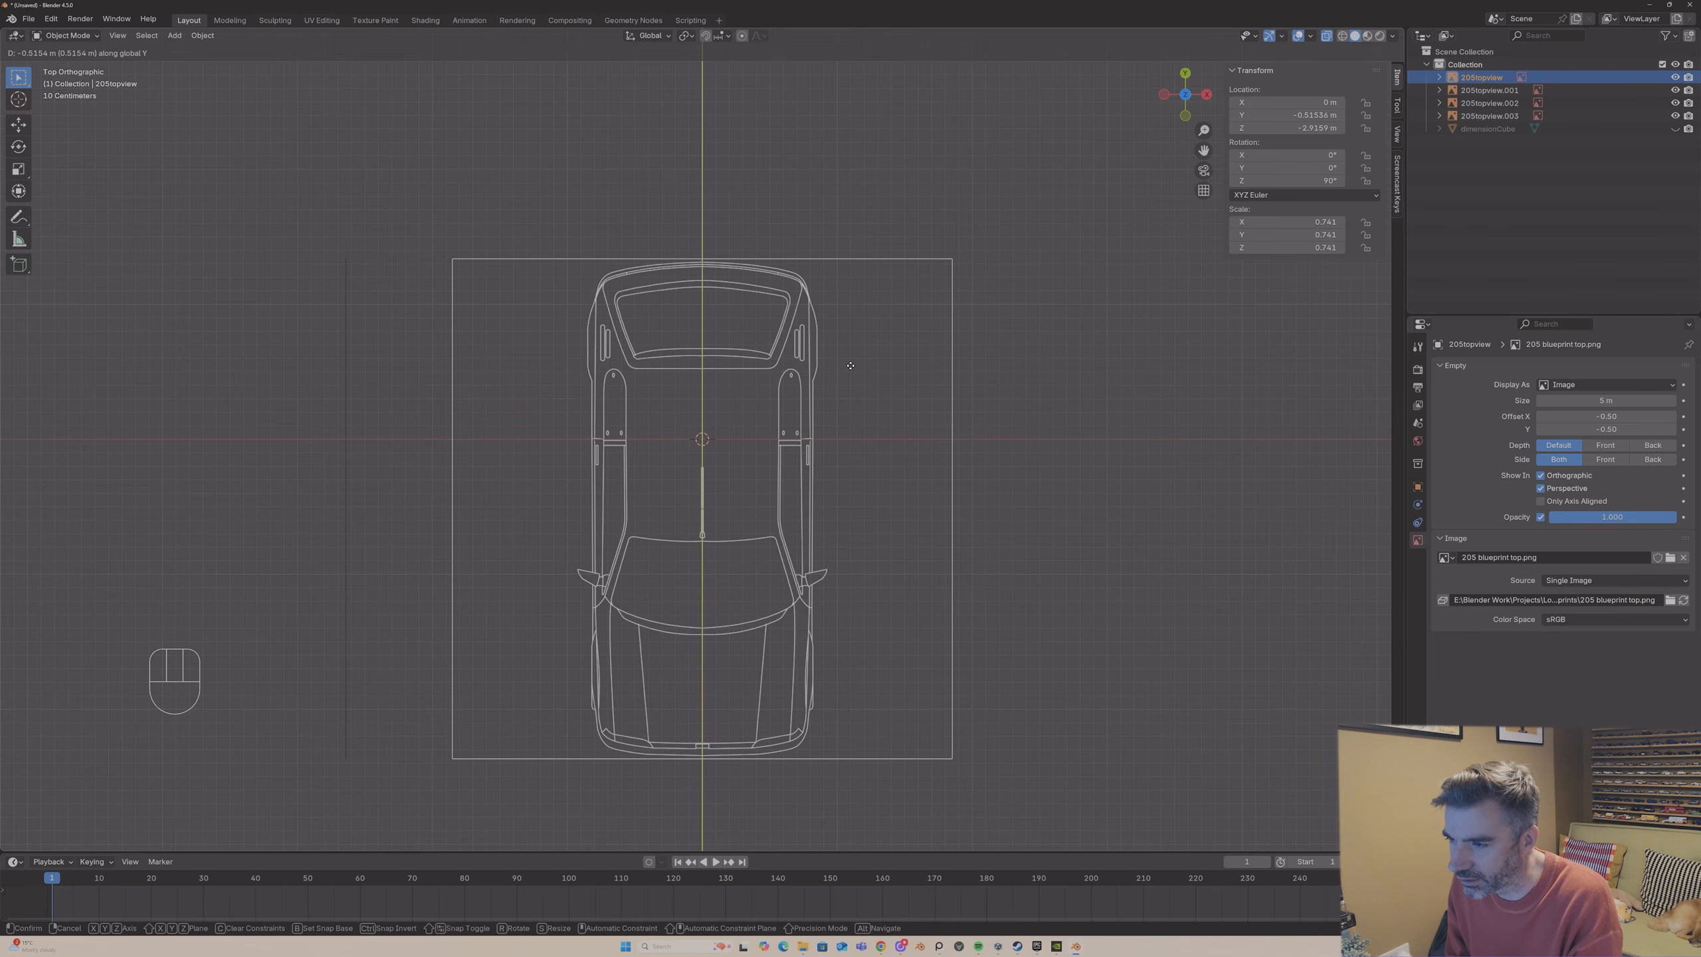
pyautogui.click(851, 368)
pyautogui.moveTo(851, 368); pyautogui.dragTo(764, 321, button='middle')
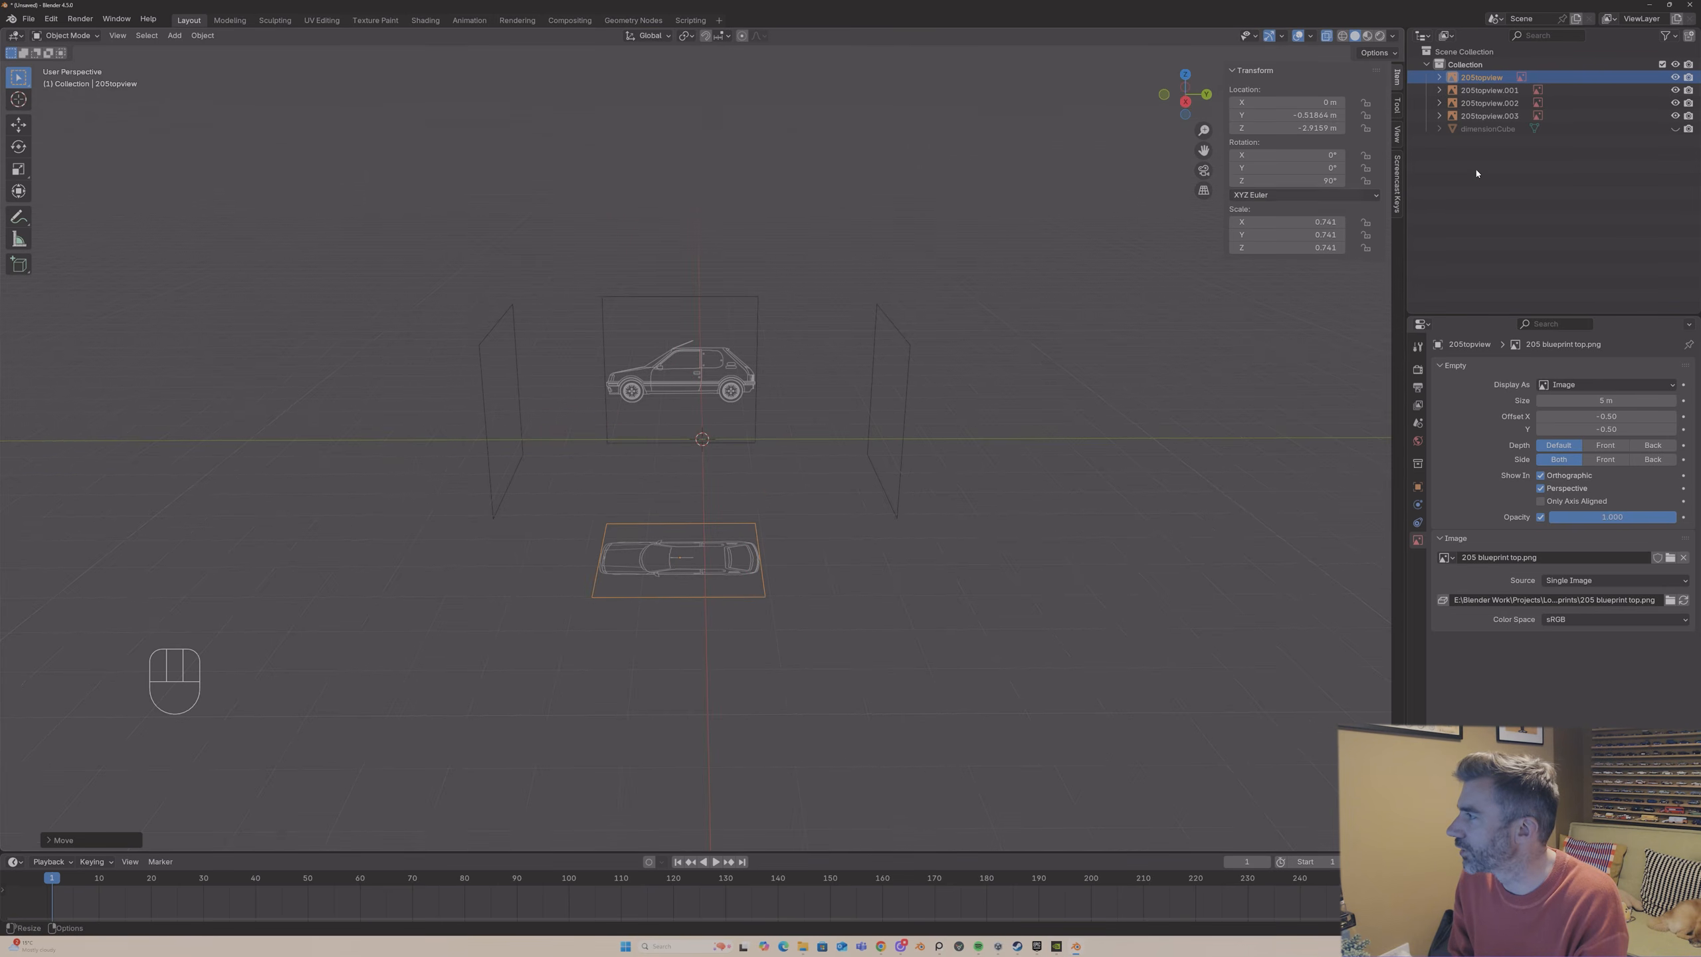
# - Unhide dimensionCube and move it over the side blueprint's car, to about -0.70 m in Y and 0.70 m in Z
pyautogui.click(1675, 129)
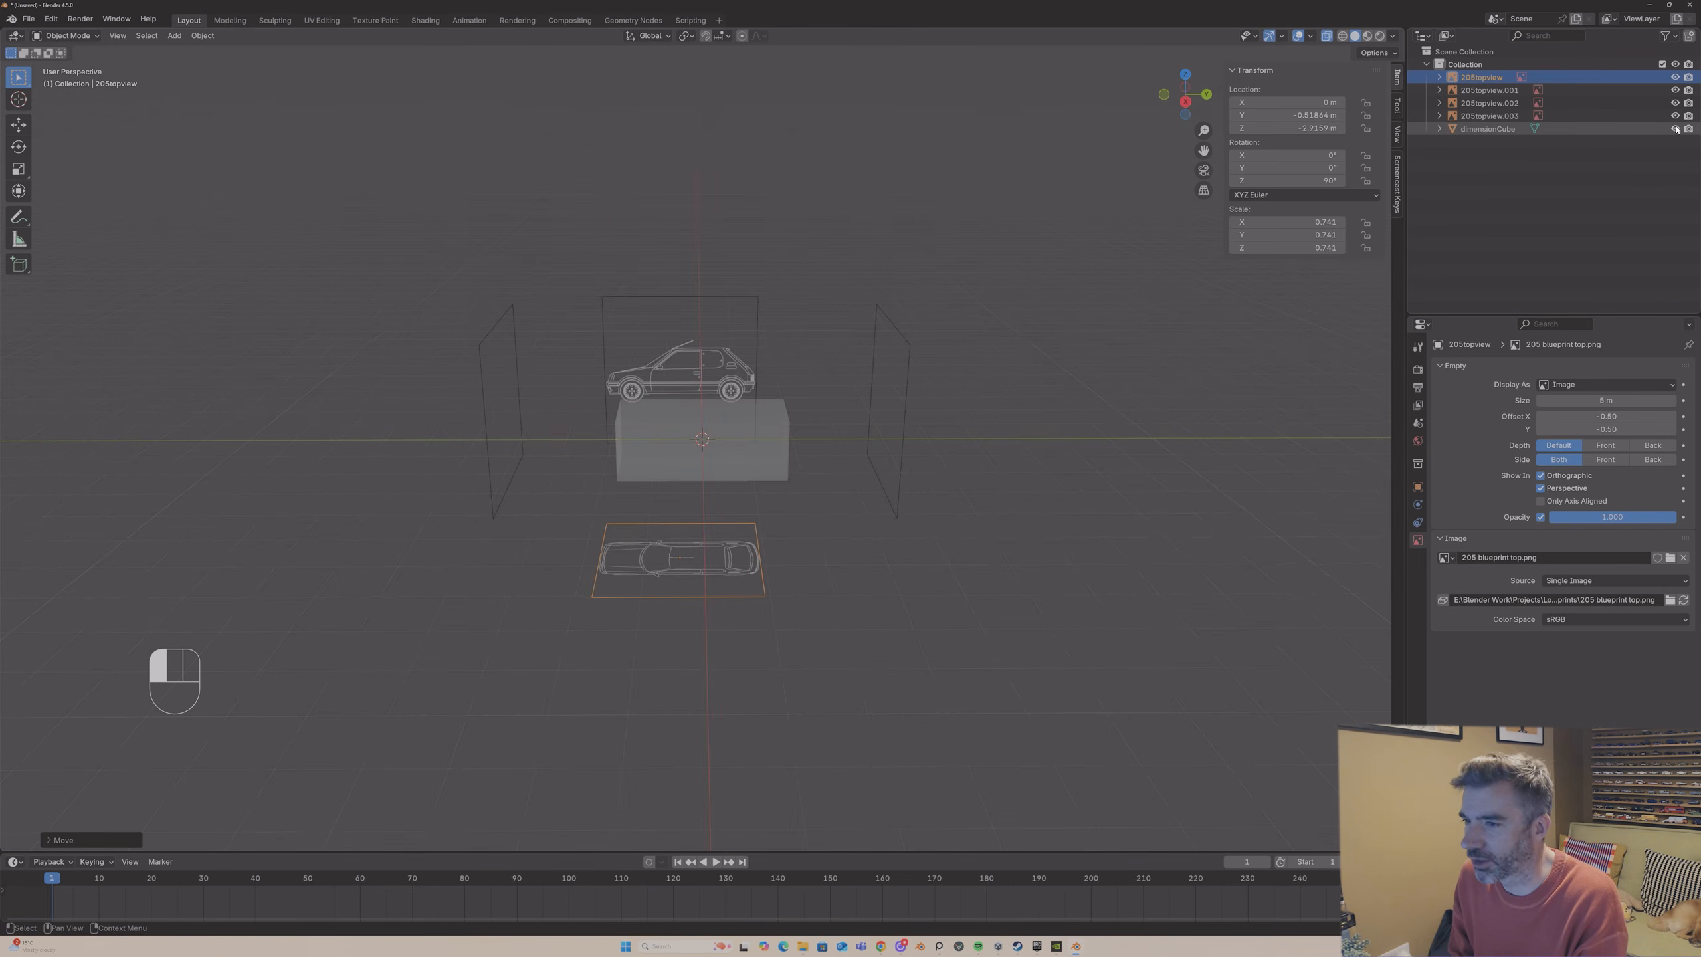
pyautogui.click(1206, 95)
pyautogui.click(1206, 96)
pyautogui.click(1206, 96)
pyautogui.click(1206, 96)
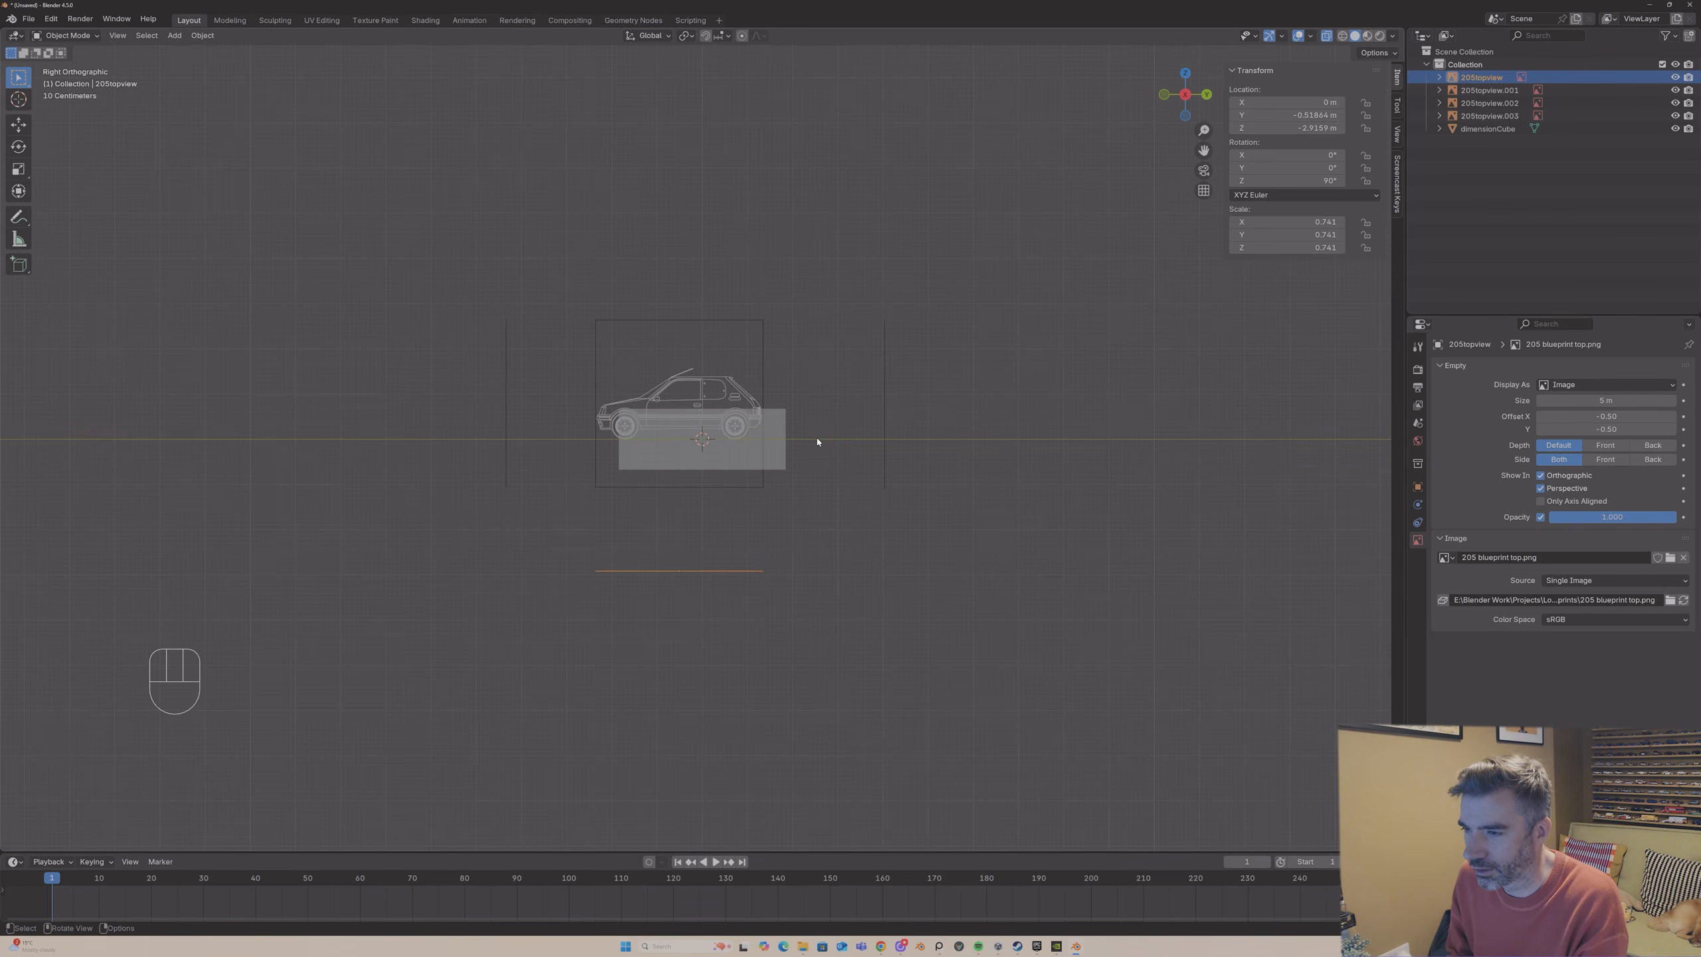
pyautogui.click(777, 446)
pyautogui.press('g')
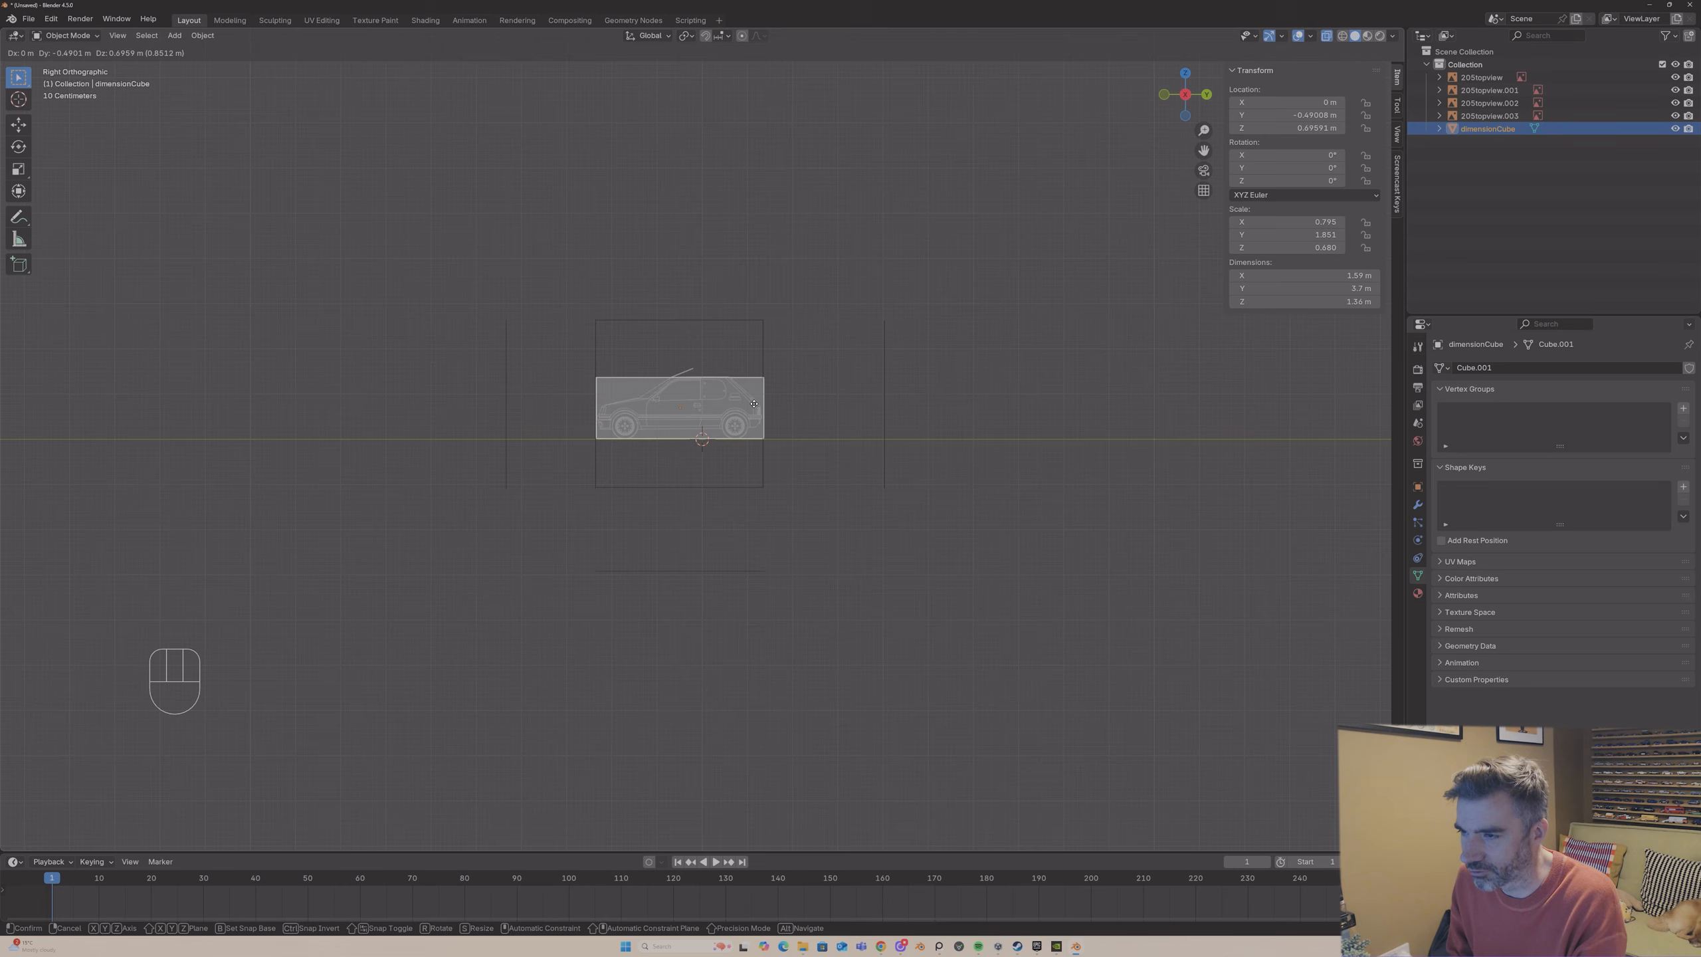
pyautogui.click(754, 404)
# - Compare dimensionCube with the surrounding blueprints, and delete it from the scene
pyautogui.moveTo(754, 404); pyautogui.dragTo(0, 398, button='middle')
pyautogui.moveTo(565, 339); pyautogui.dragTo(372, 355, button='middle')
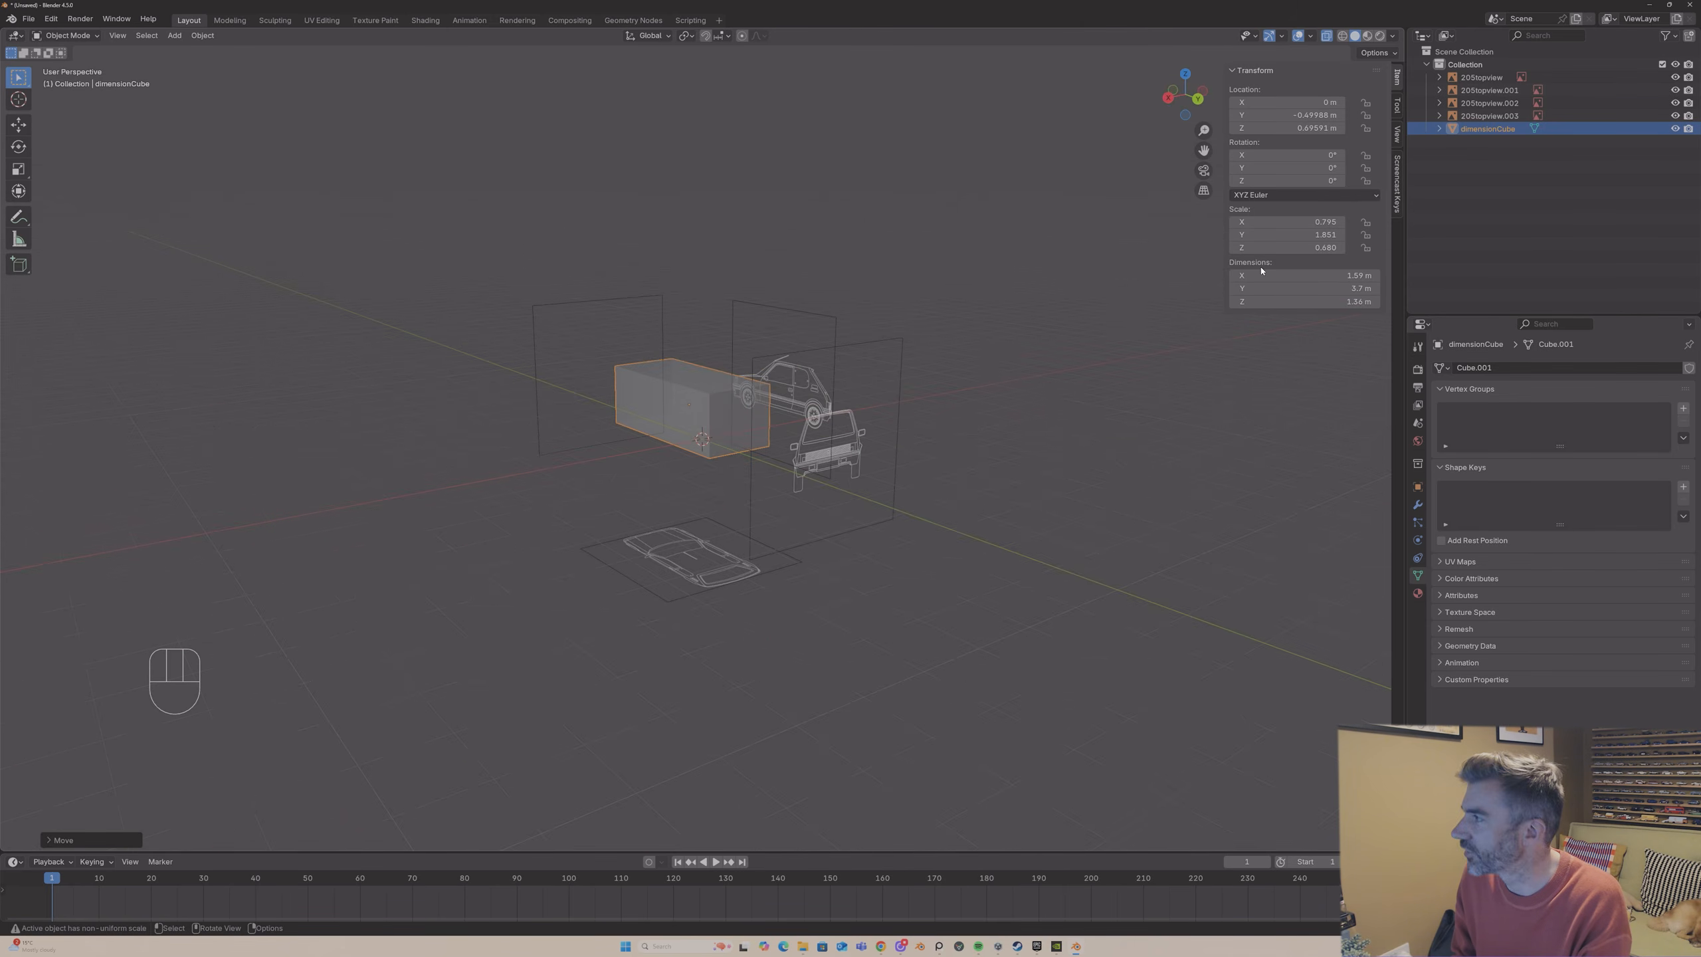
pyautogui.click(1676, 128)
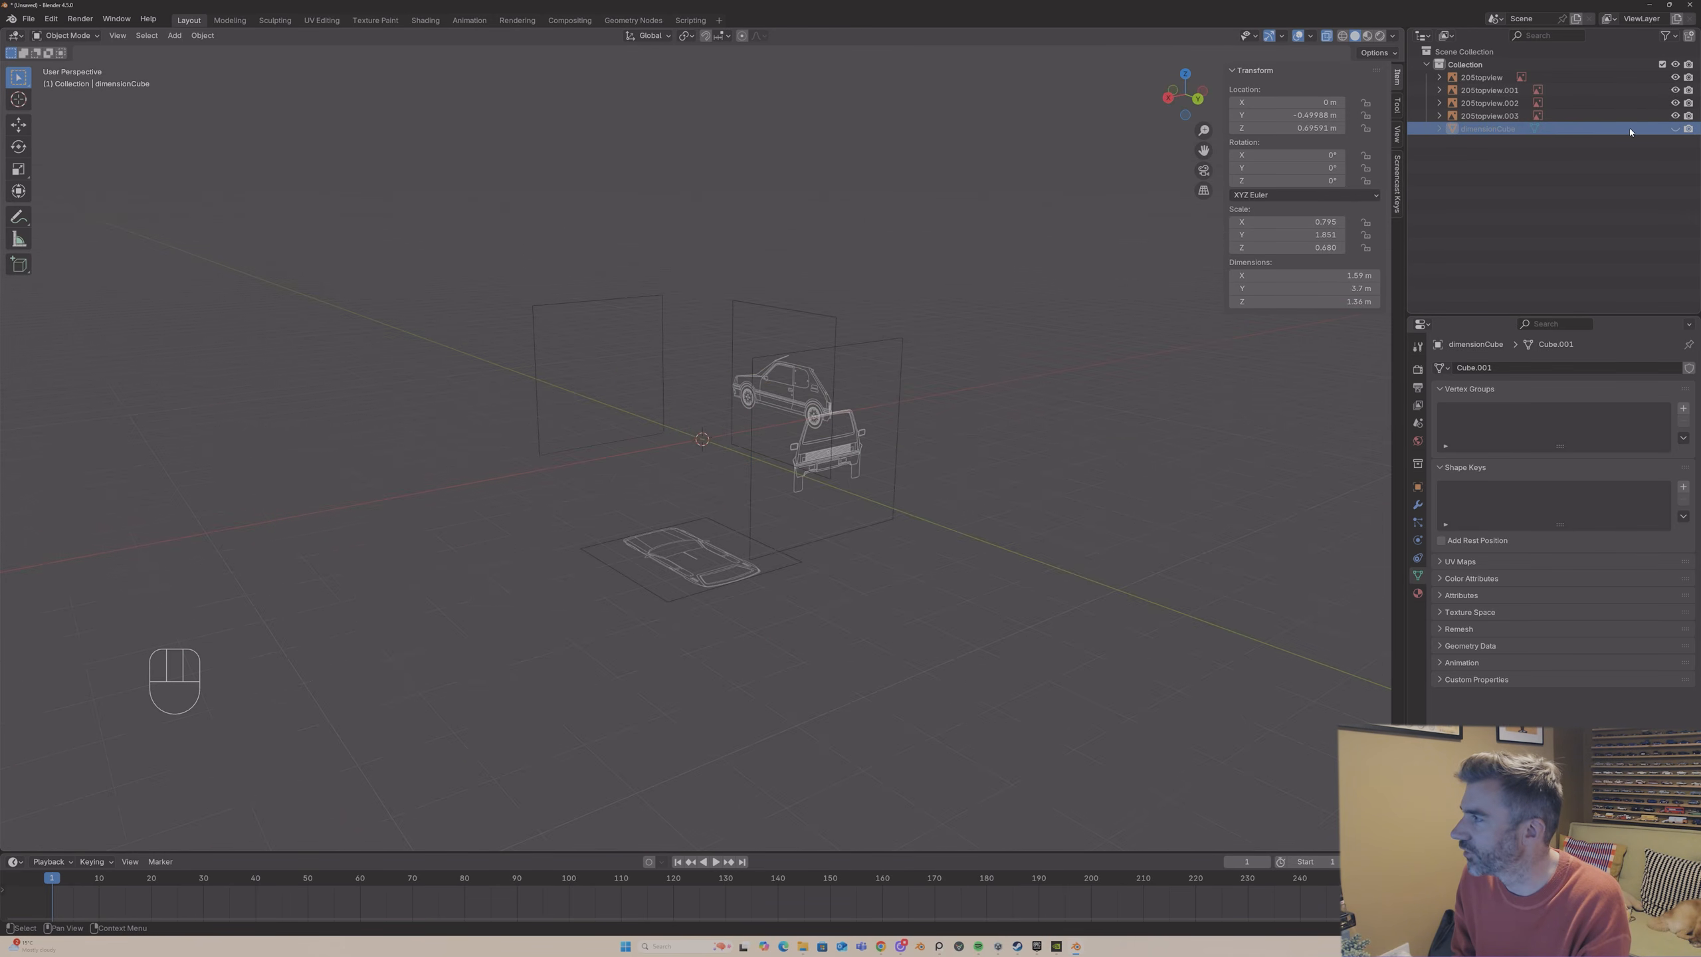
pyautogui.click(1675, 128)
pyautogui.rightClick(1564, 128)
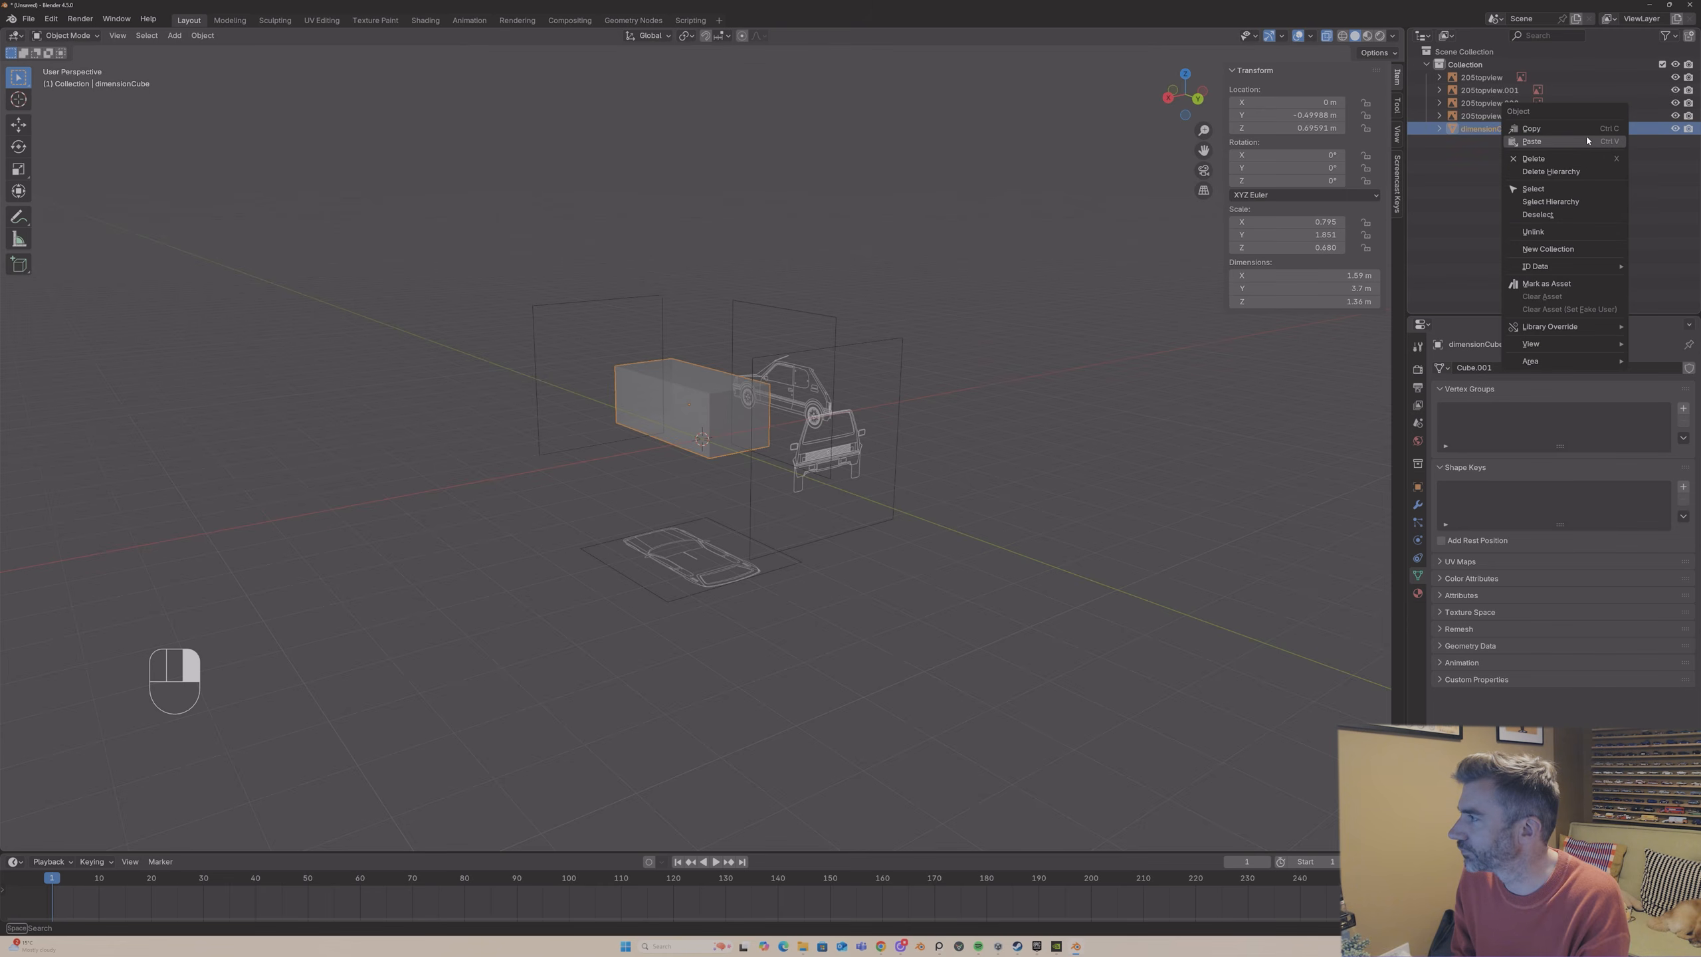
pyautogui.click(1564, 161)
pyautogui.moveTo(1119, 290); pyautogui.dragTo(695, 415, button='middle')
pyautogui.click(695, 415)
pyautogui.keyDown('shift'); pyautogui.click(509, 421); pyautogui.keyUp('shift')
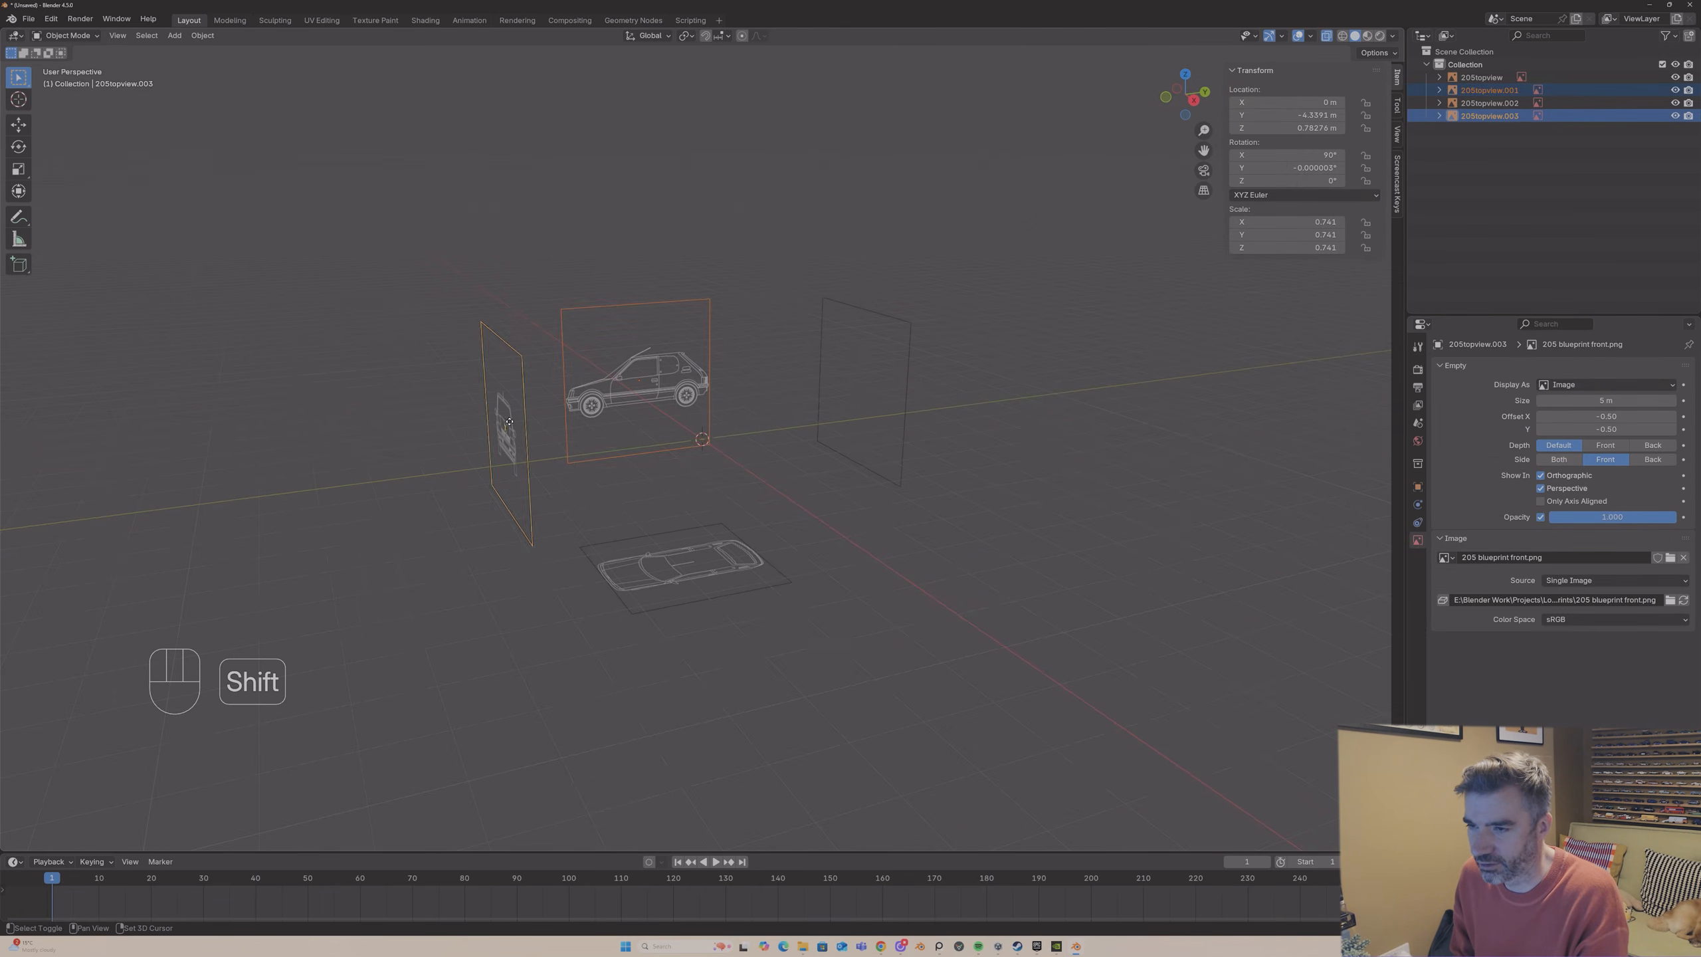
pyautogui.keyDown('shift'); pyautogui.click(900, 384); pyautogui.keyUp('shift')
pyautogui.keyDown('shift'); pyautogui.click(677, 568); pyautogui.keyUp('shift')
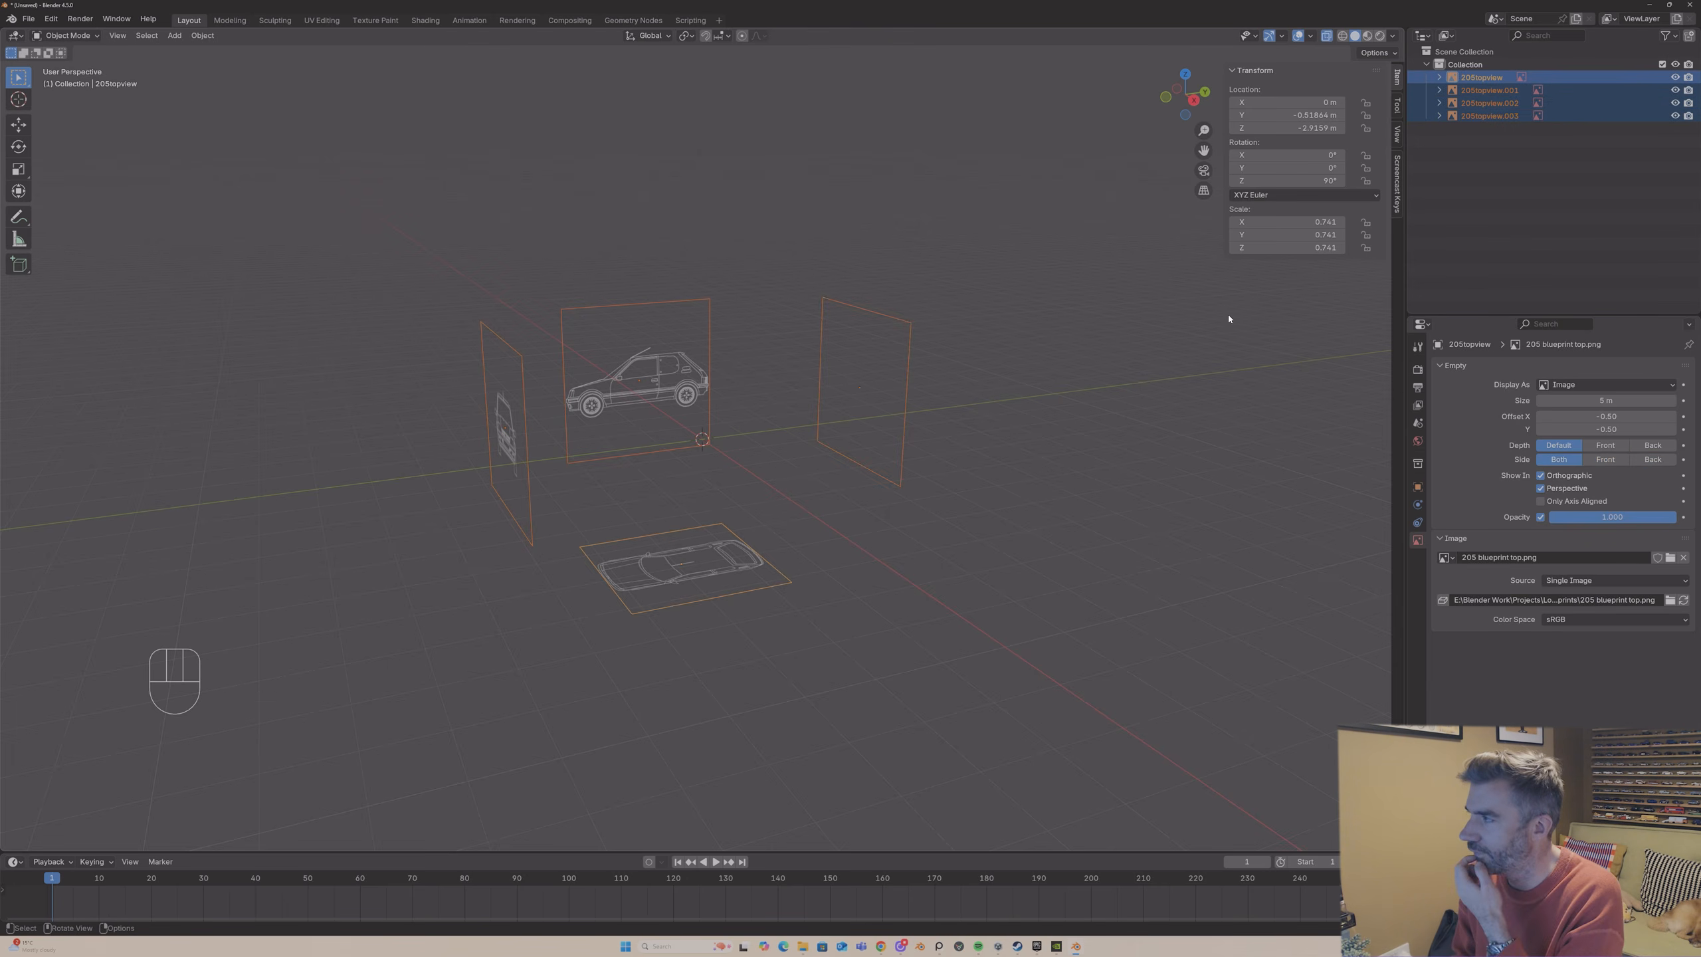
pyautogui.click(941, 369)
pyautogui.moveTo(941, 369); pyautogui.dragTo(748, 398, button='middle')
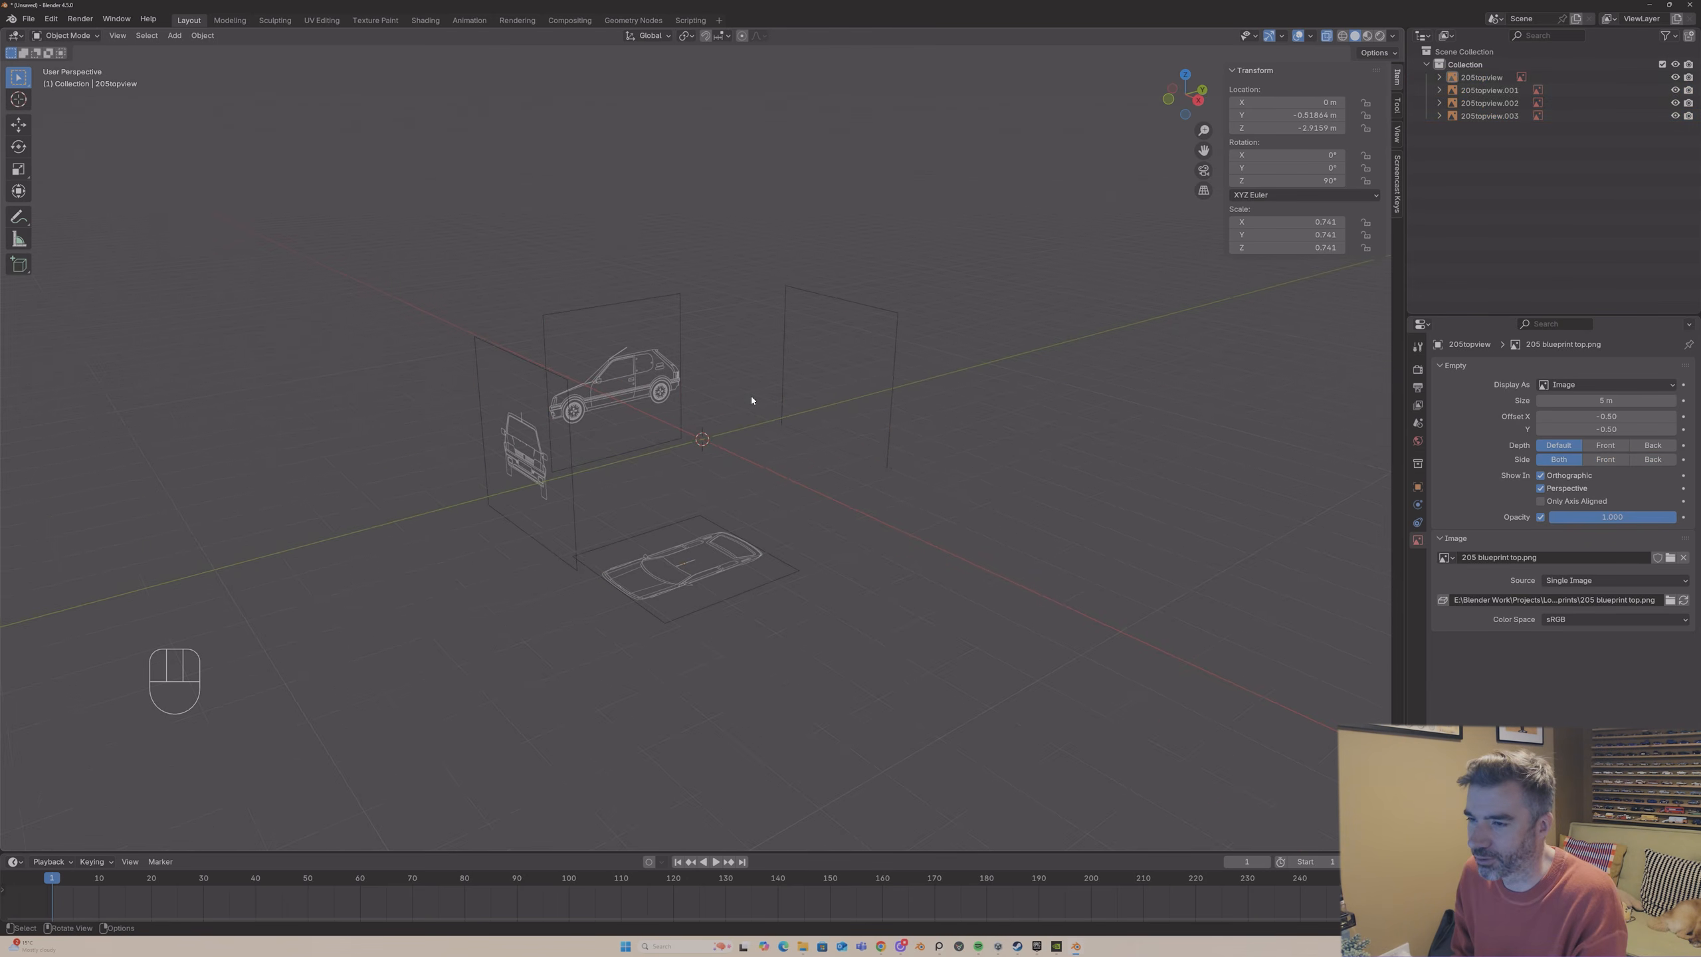
# - Turn off perspective display for the front, back, side and top blueprint images, keeping them shown in orthographic views
pyautogui.click(543, 435)
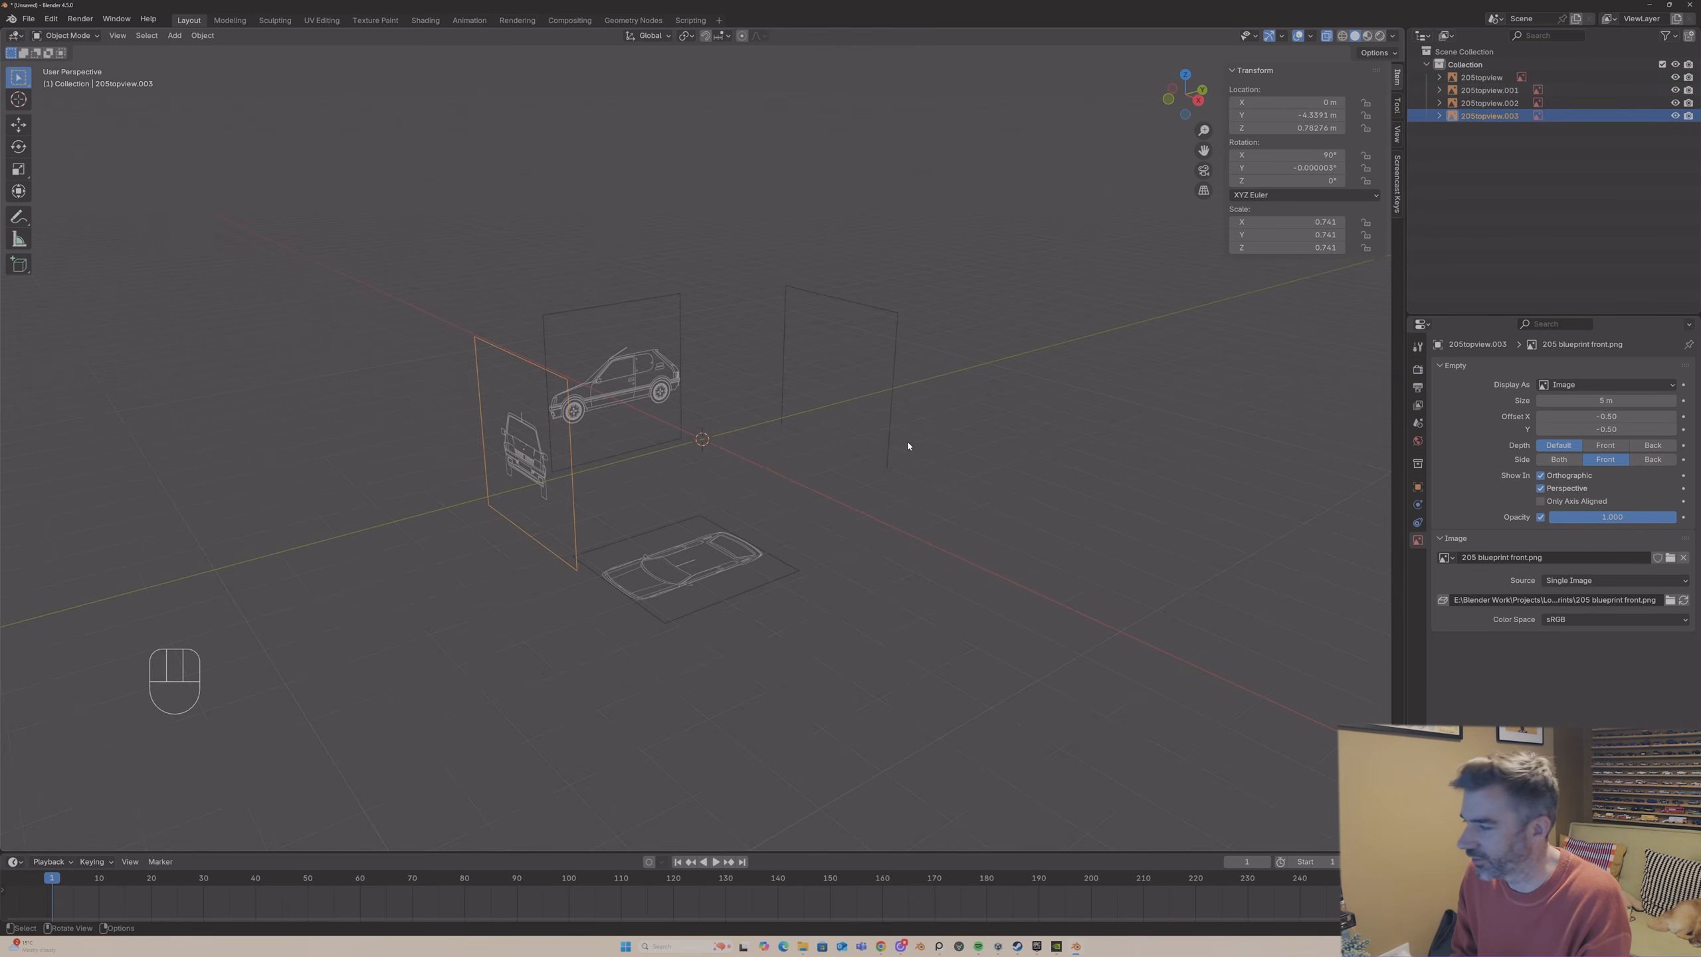
pyautogui.click(1541, 488)
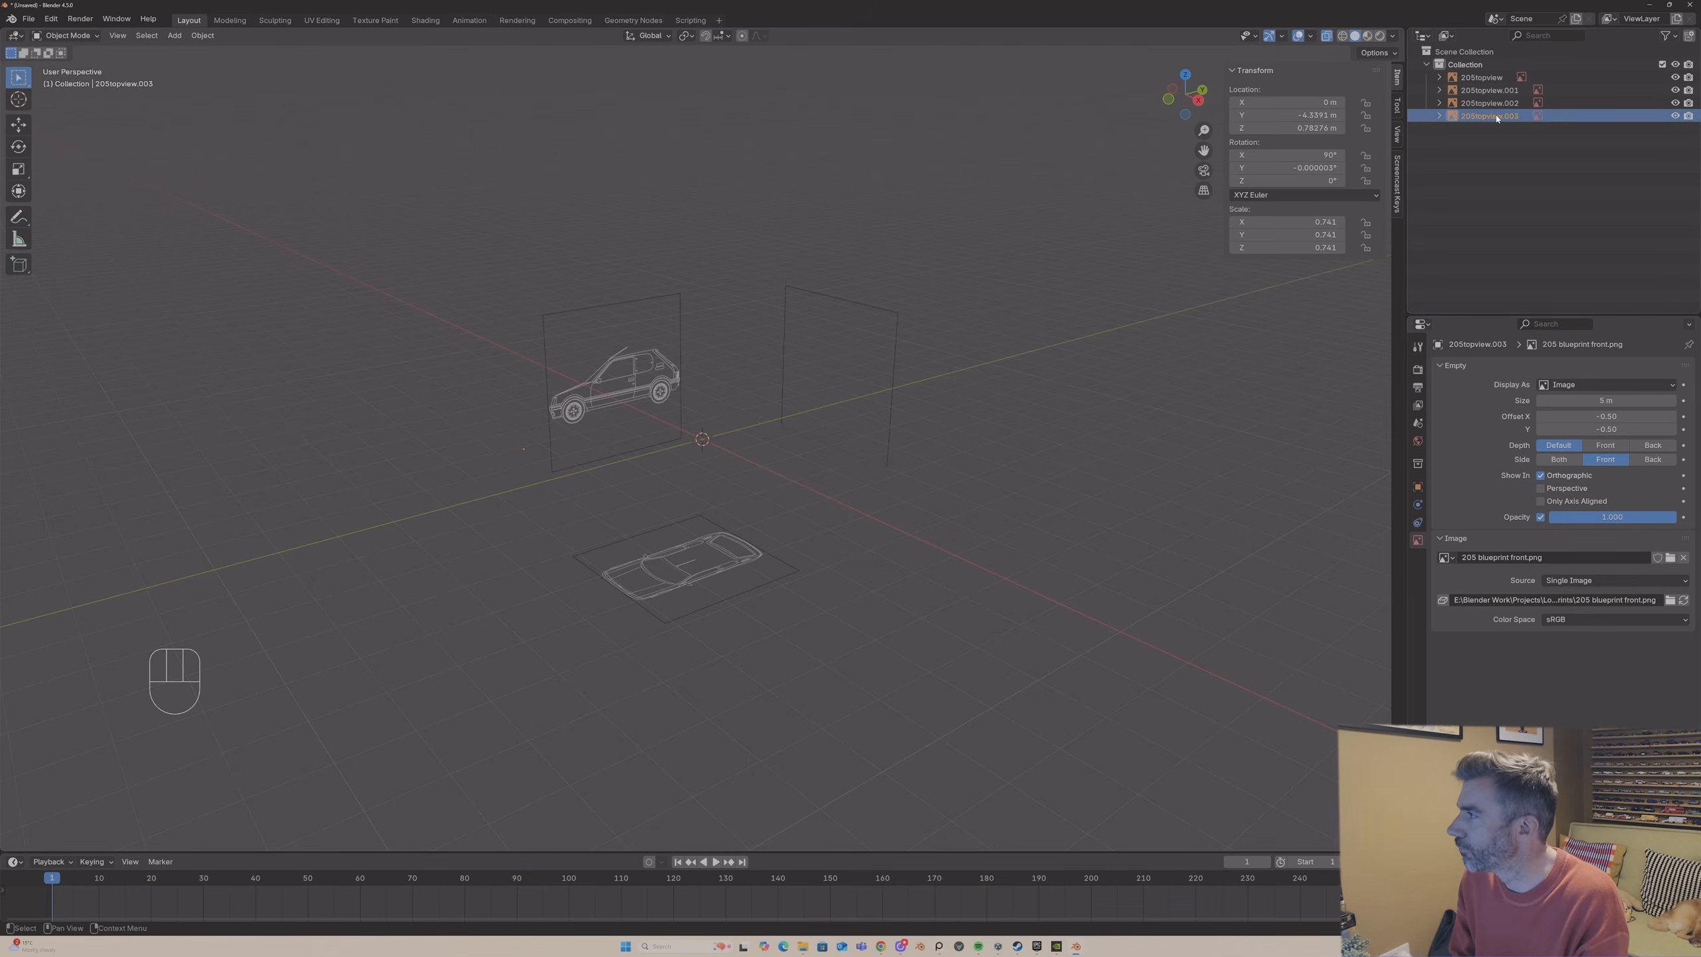
pyautogui.click(1490, 103)
pyautogui.click(1540, 488)
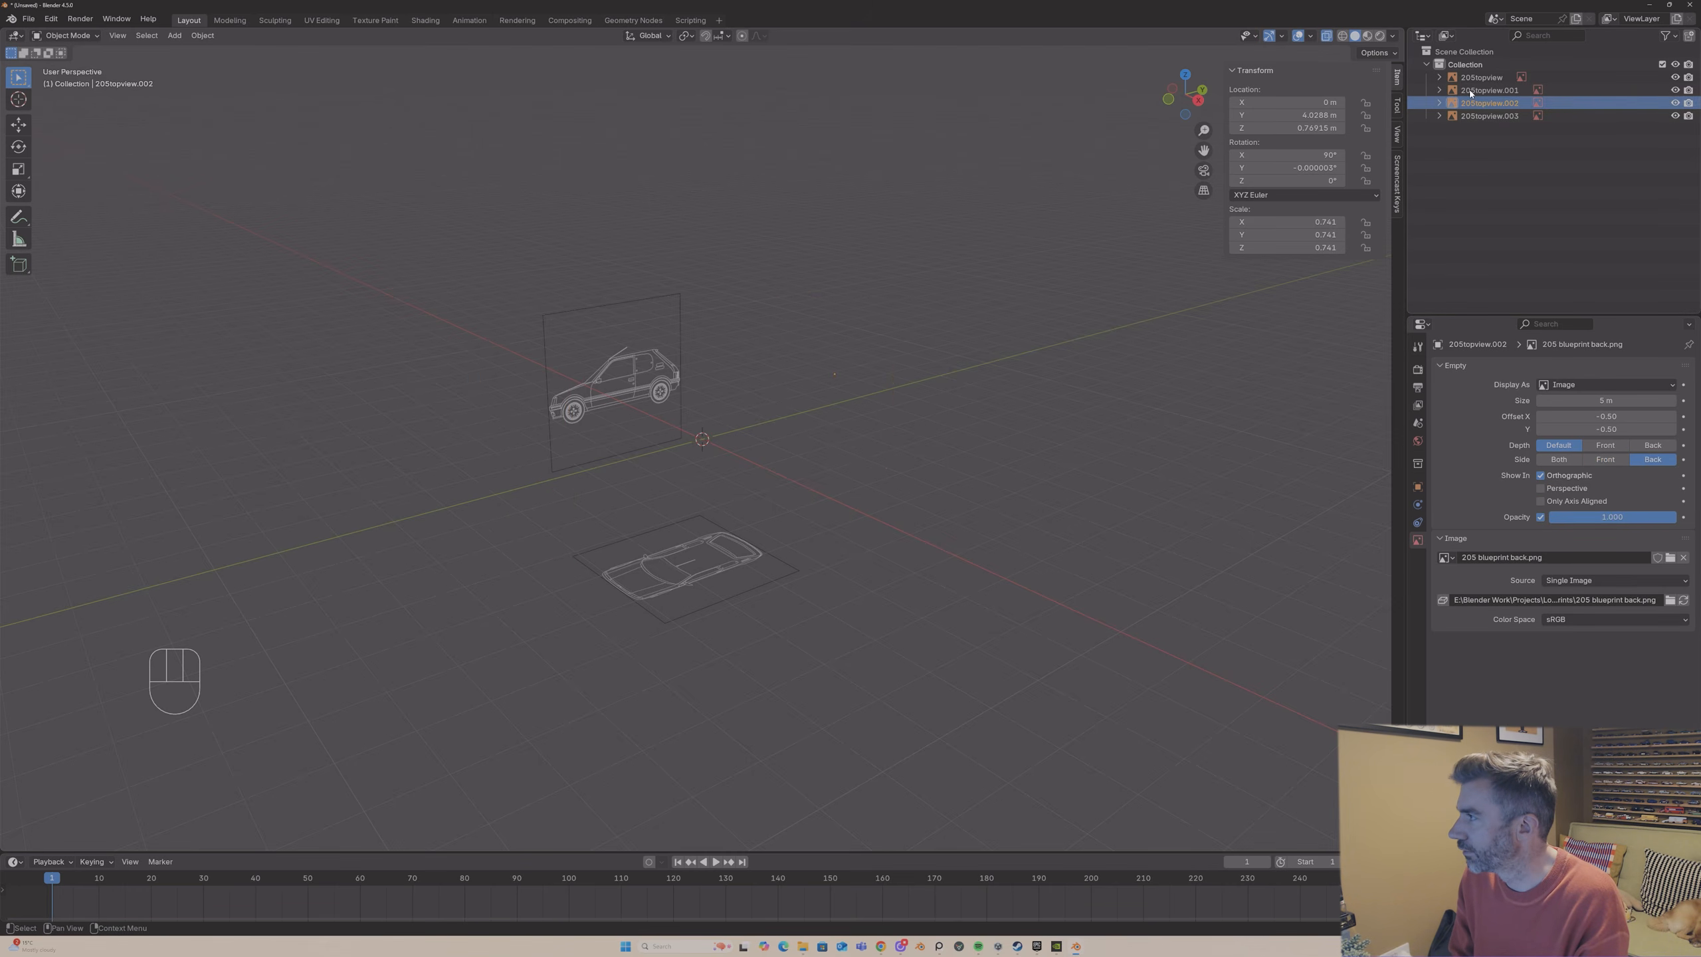
pyautogui.click(1490, 90)
pyautogui.click(1540, 489)
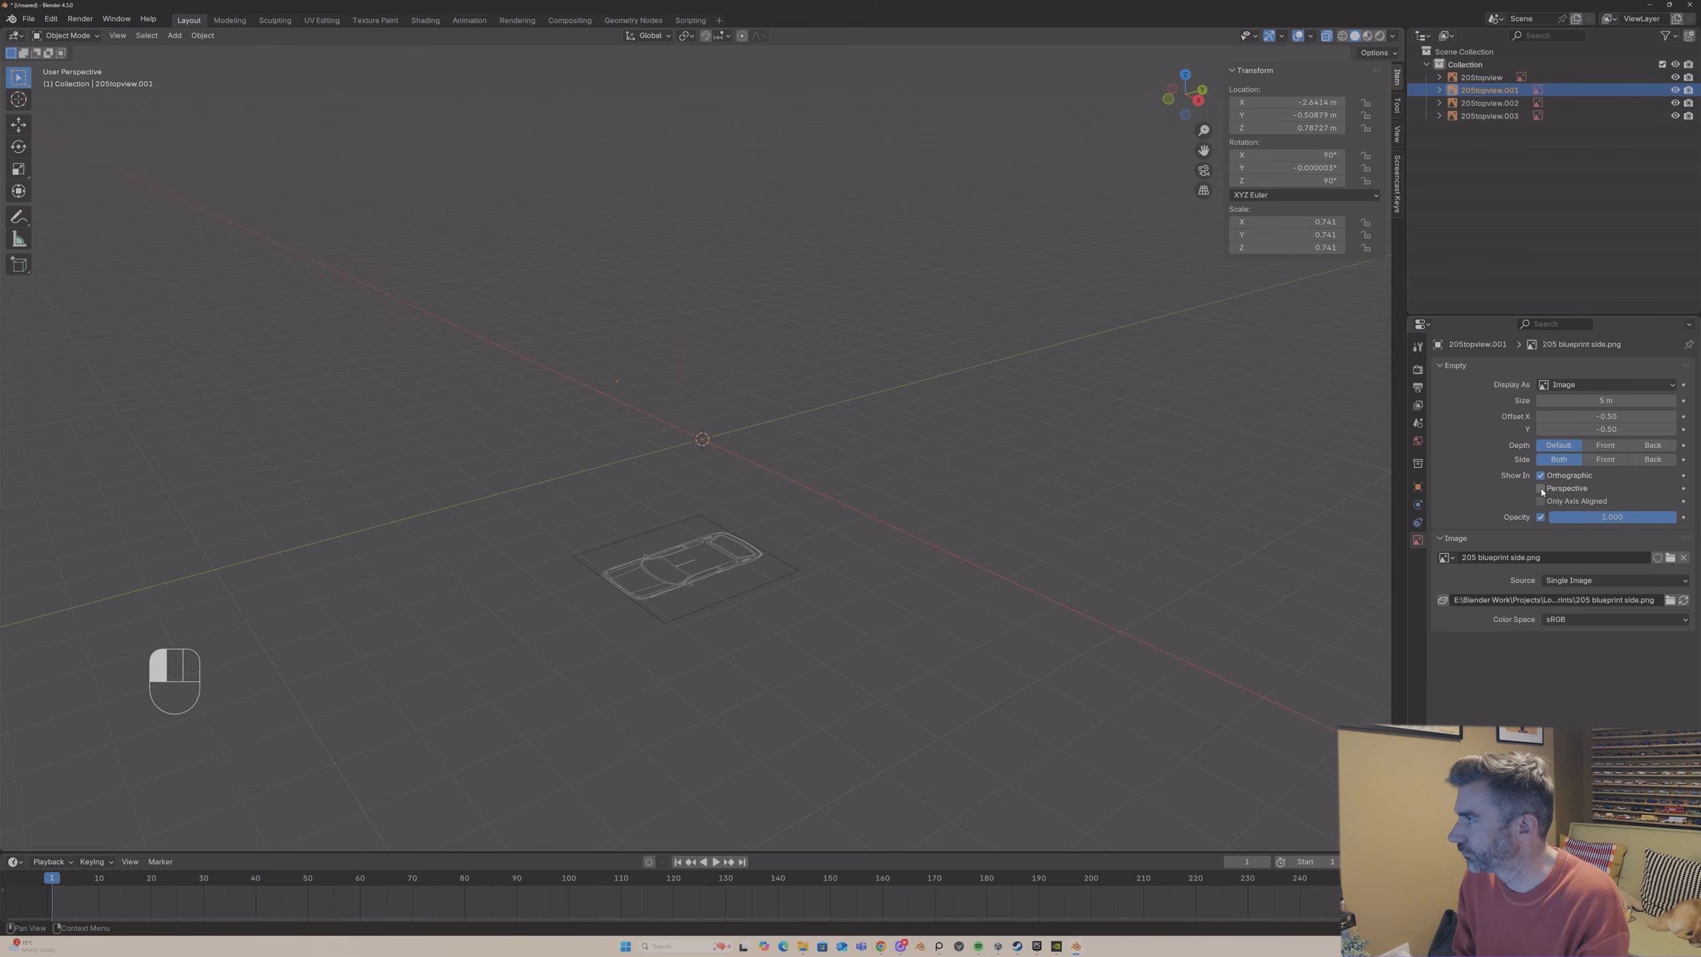
pyautogui.click(1481, 77)
pyautogui.click(1544, 488)
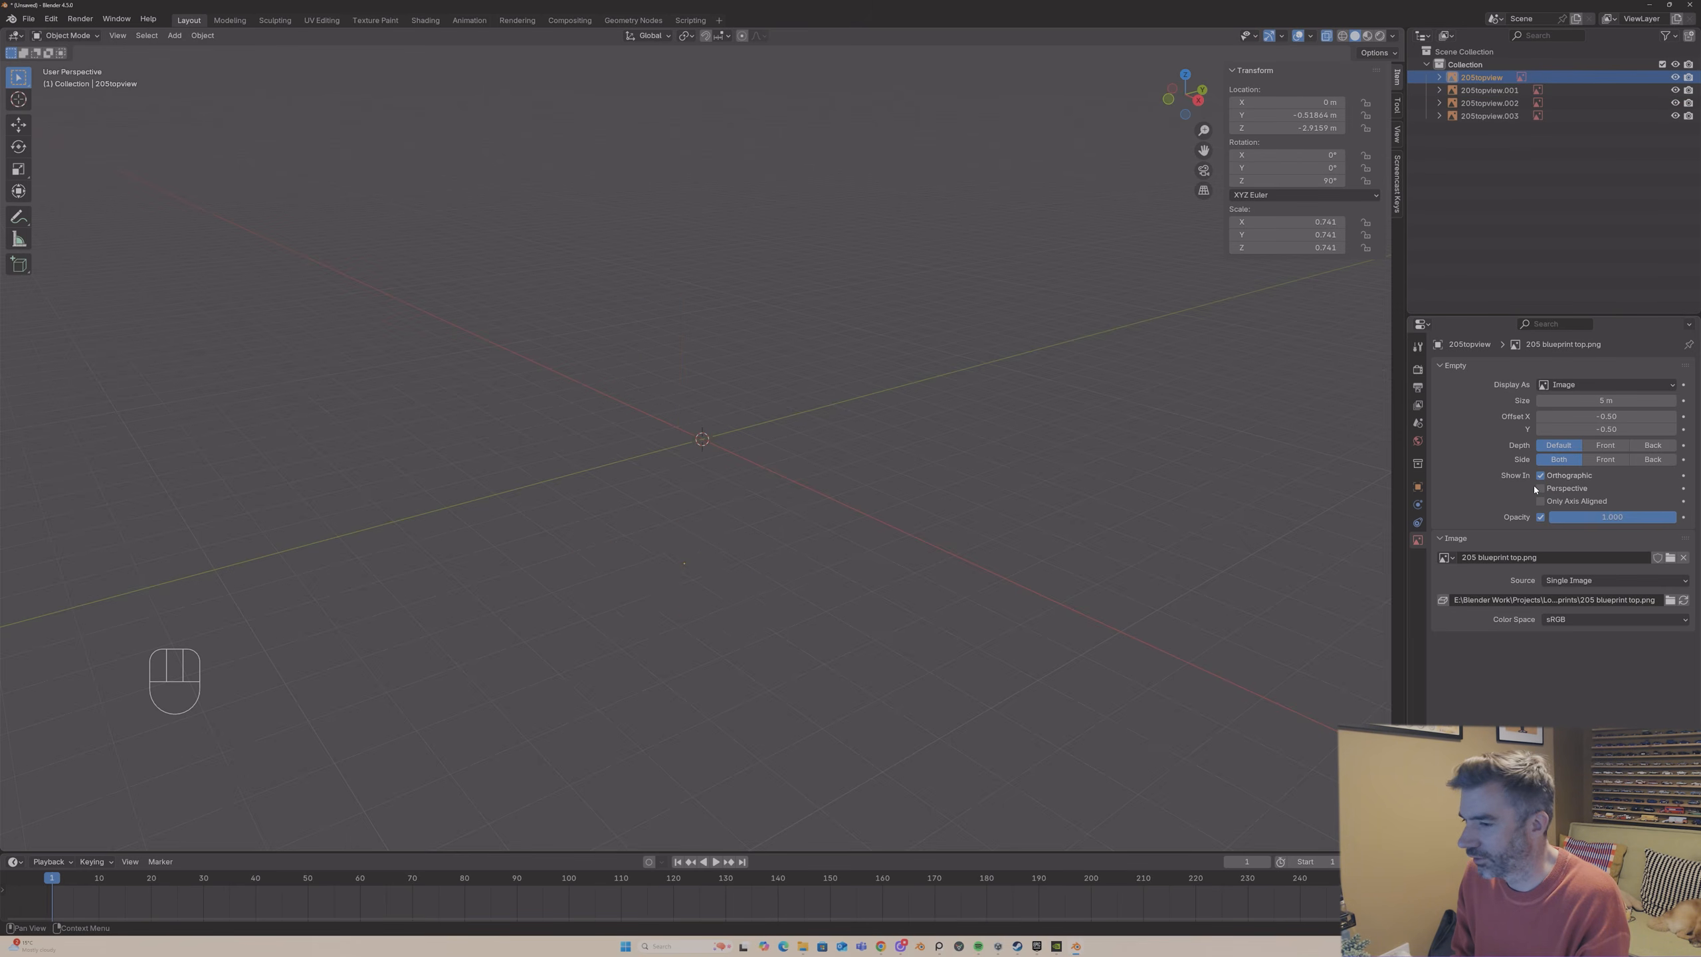
# - Rename the side blueprint object as 205sideview
pyautogui.moveTo(1074, 494); pyautogui.dragTo(1053, 492, button='middle')
pyautogui.click(1203, 92)
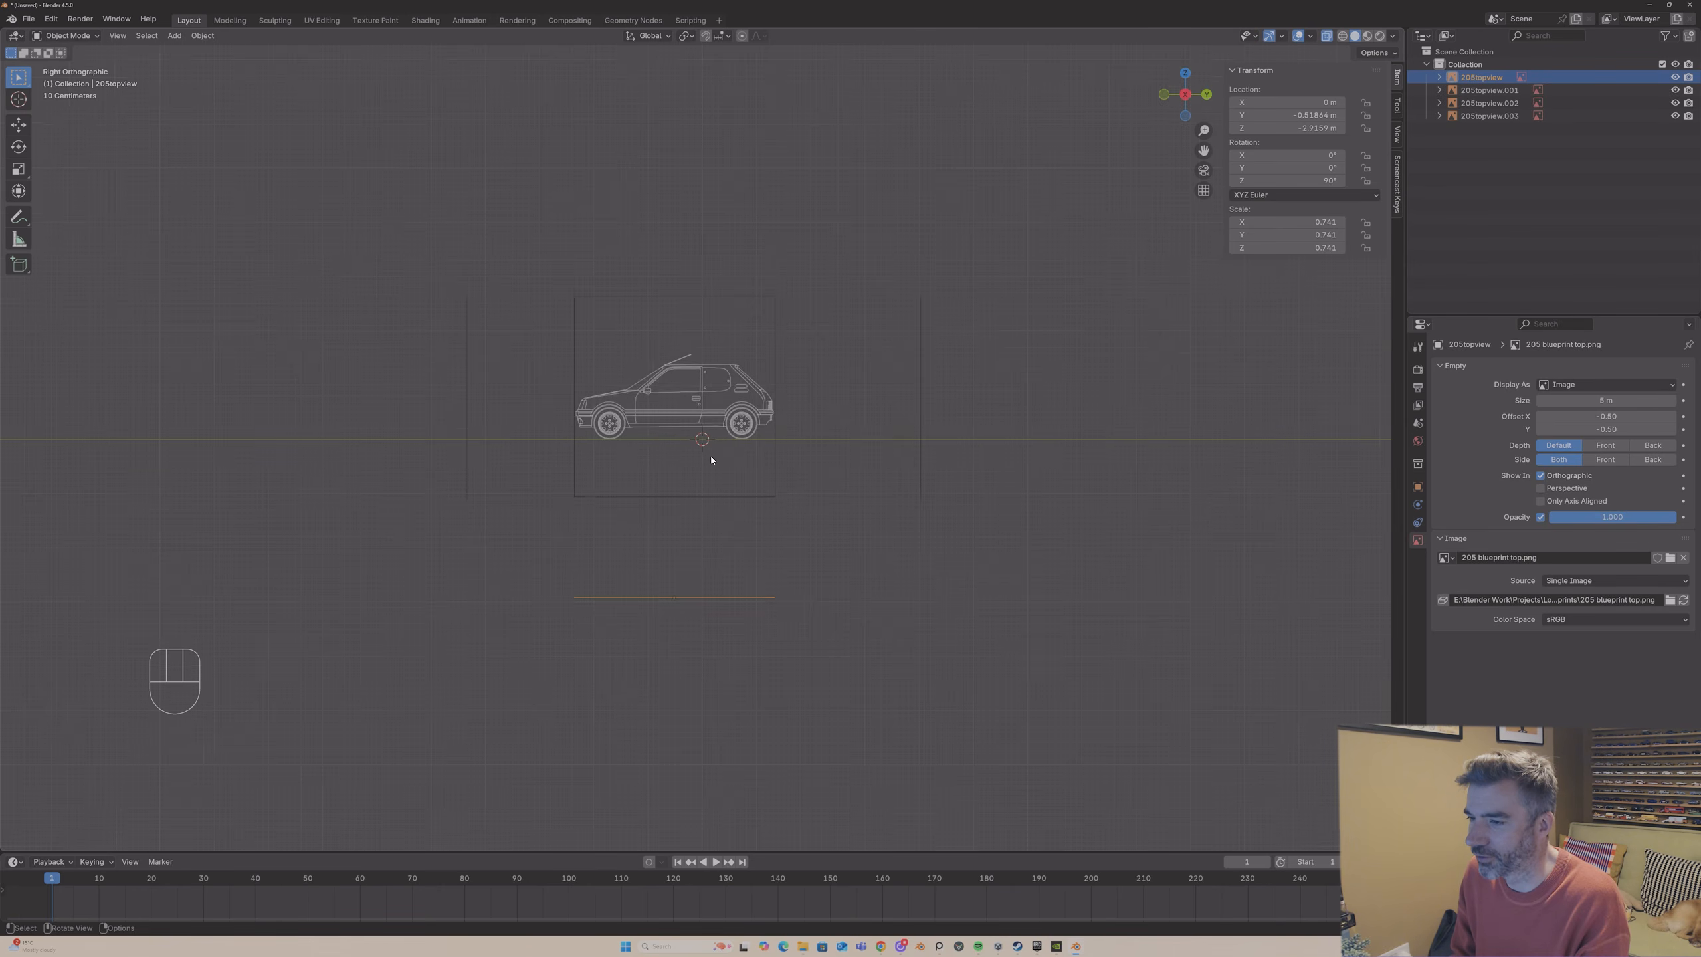
pyautogui.scroll(3, 706, 449)
pyautogui.click(758, 358)
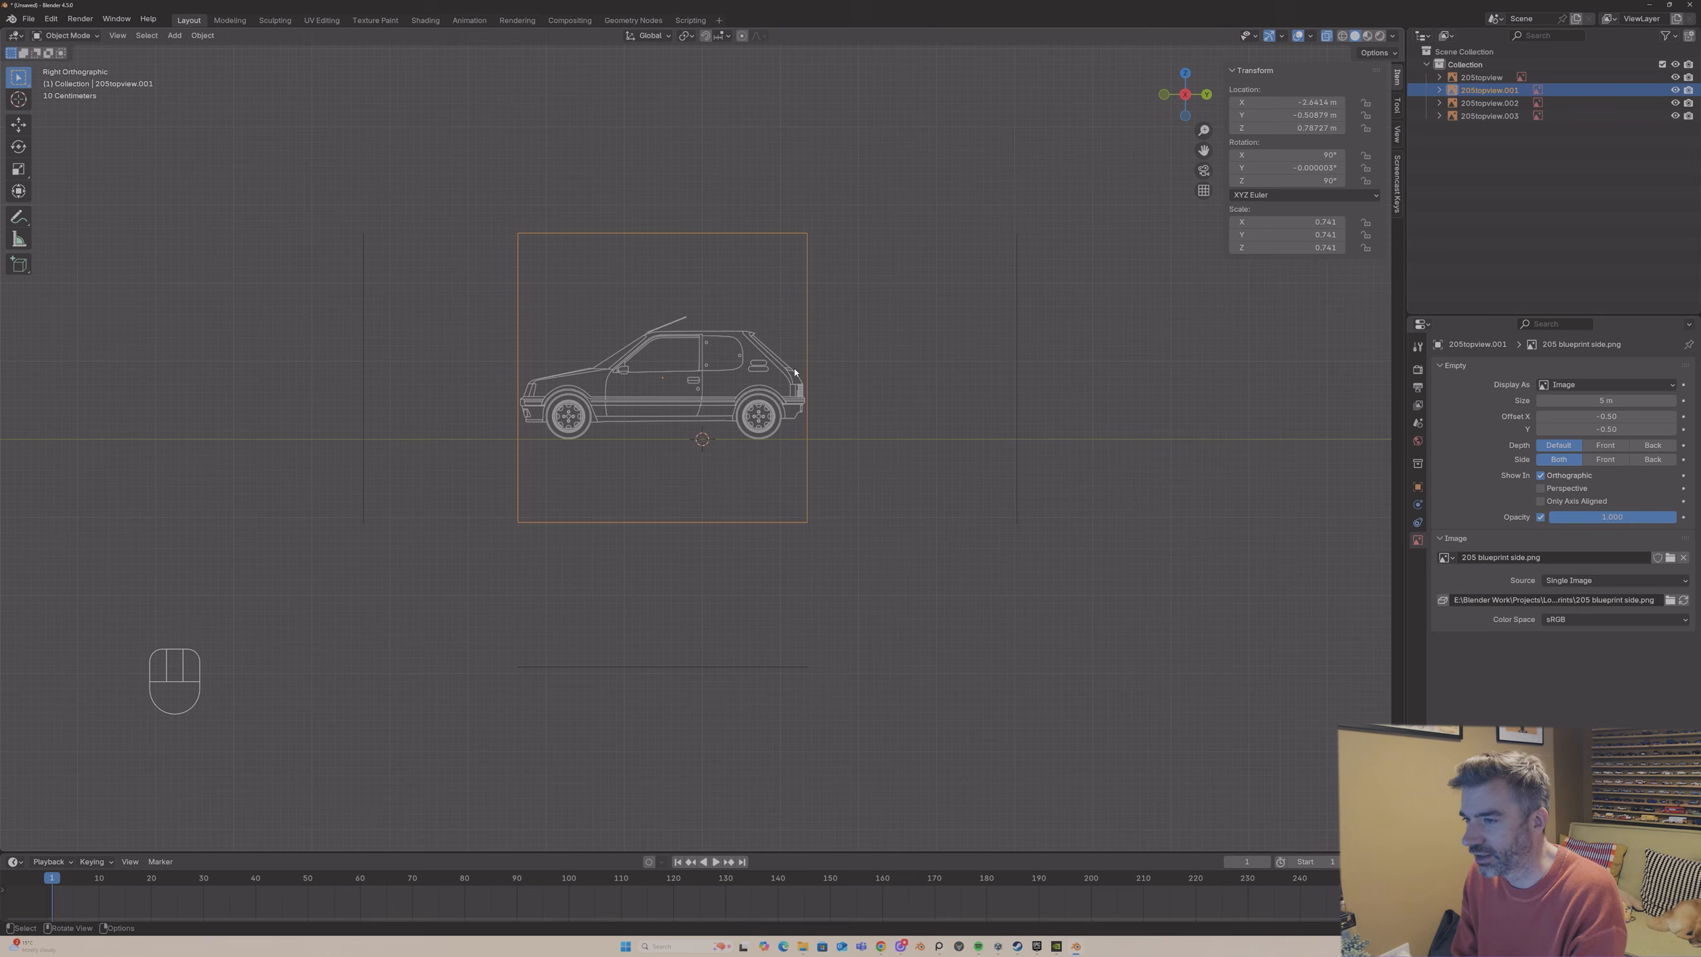
pyautogui.press('F2')
pyautogui.write('20')
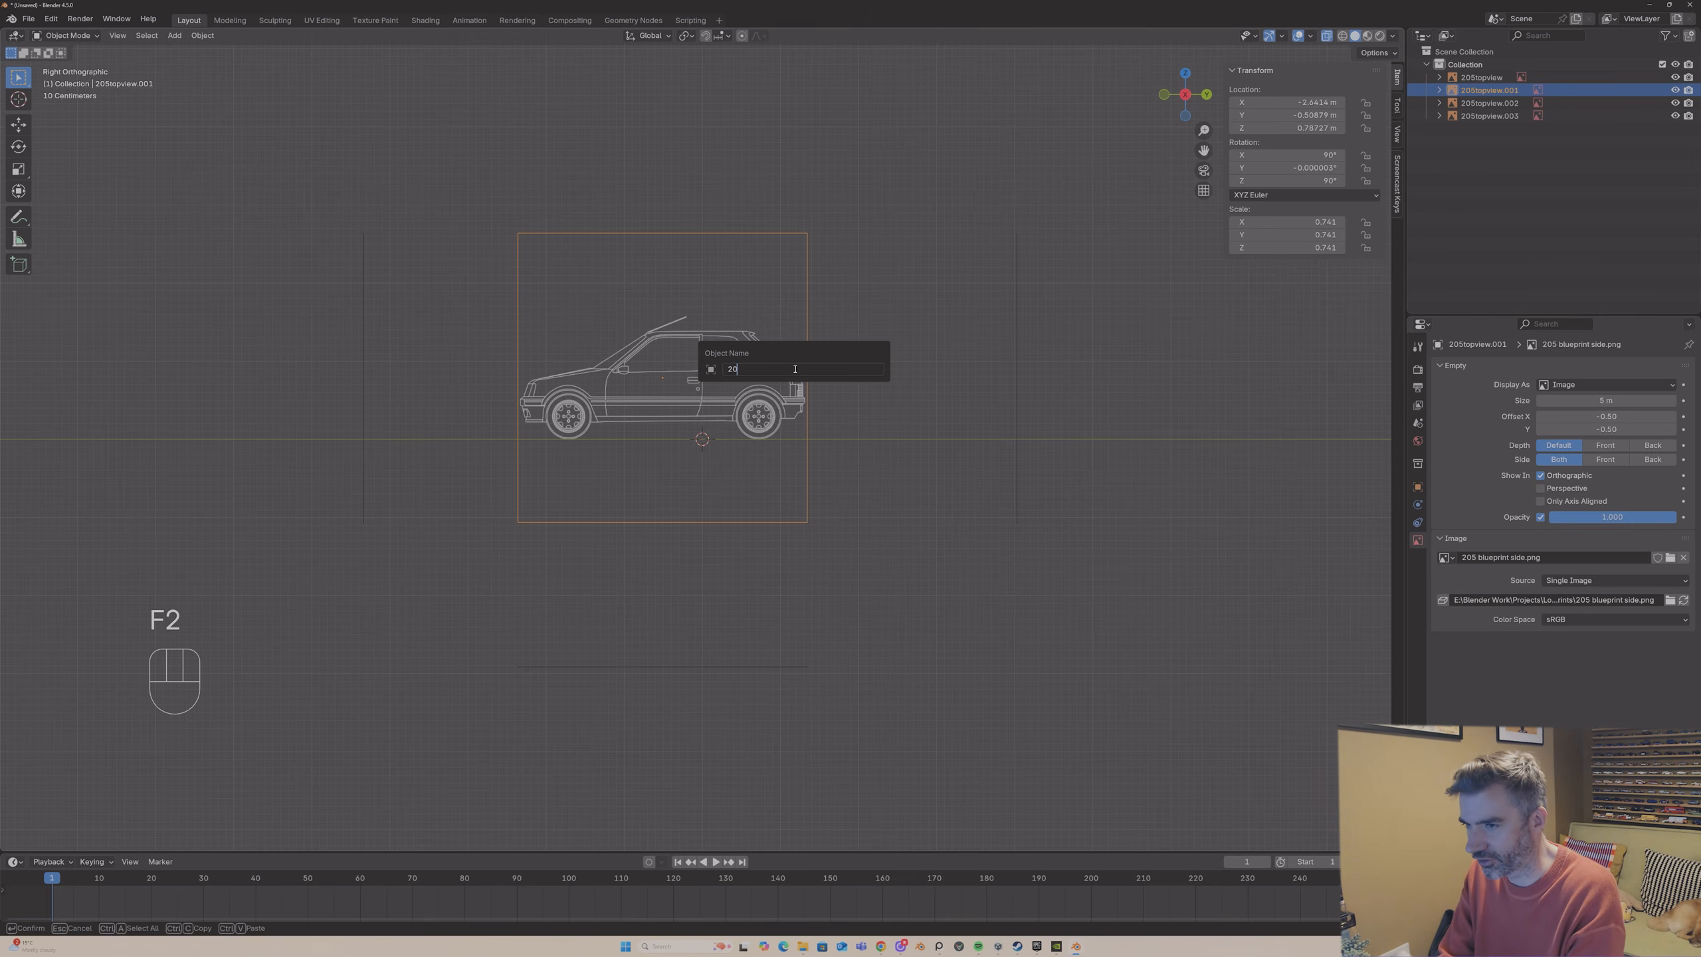
pyautogui.write('5sideview')
pyautogui.press('Return')
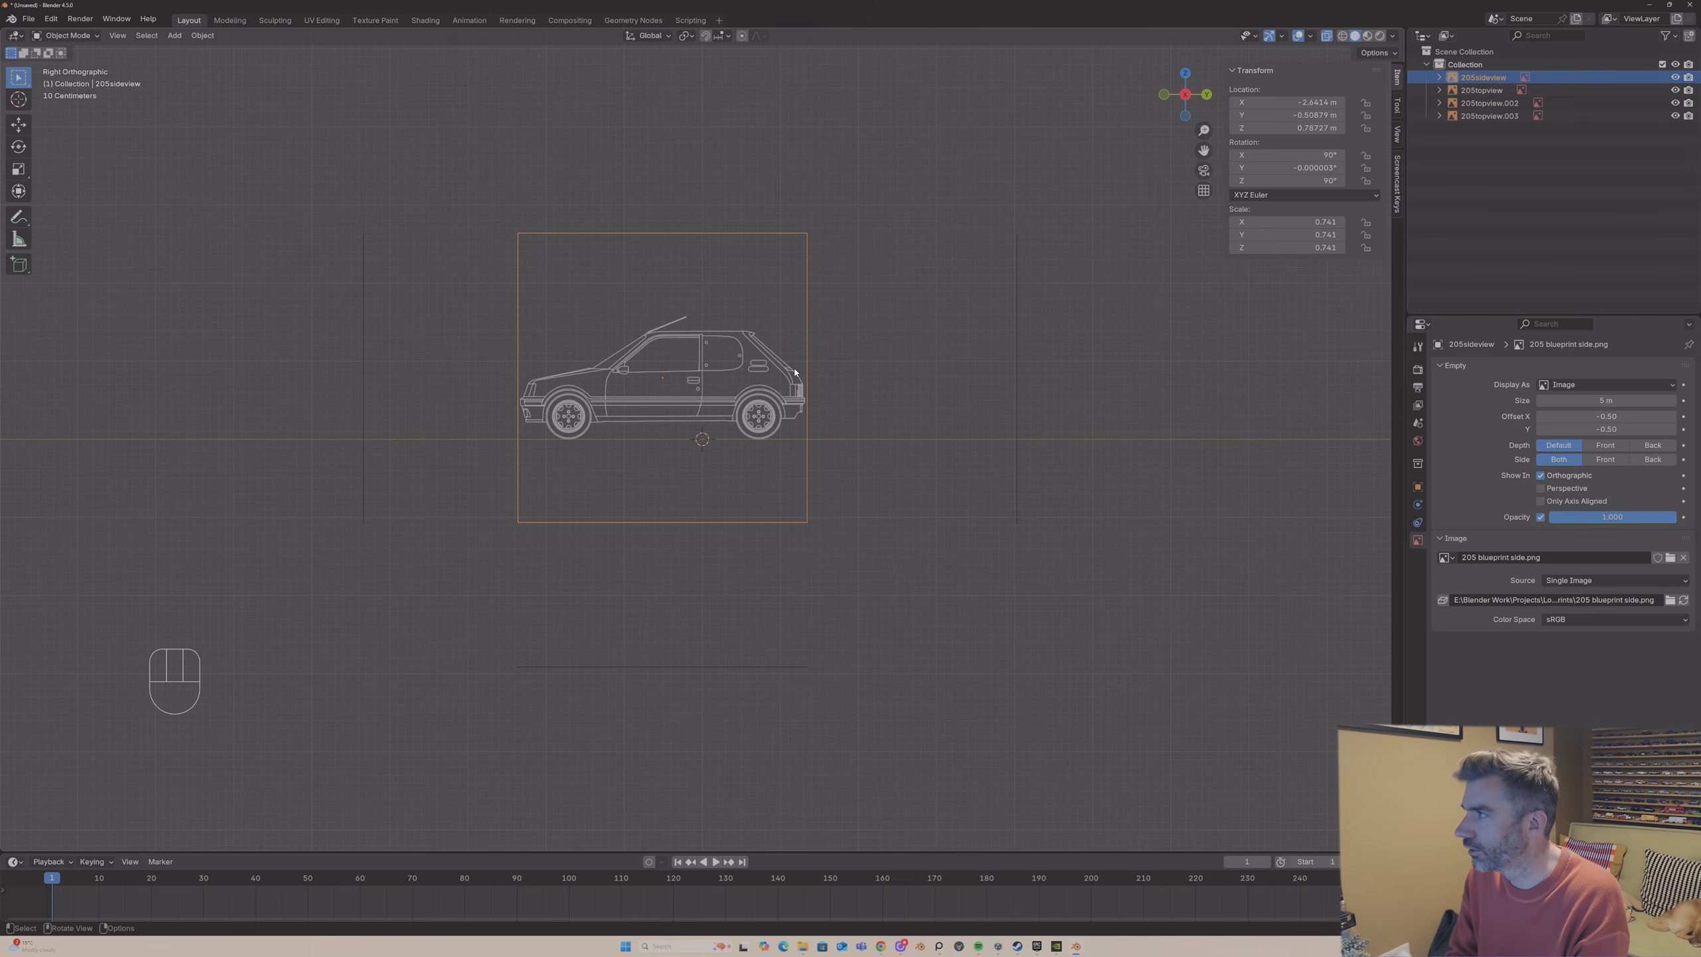
# - Rename the back blueprint object as 205backview
pyautogui.click(1206, 95)
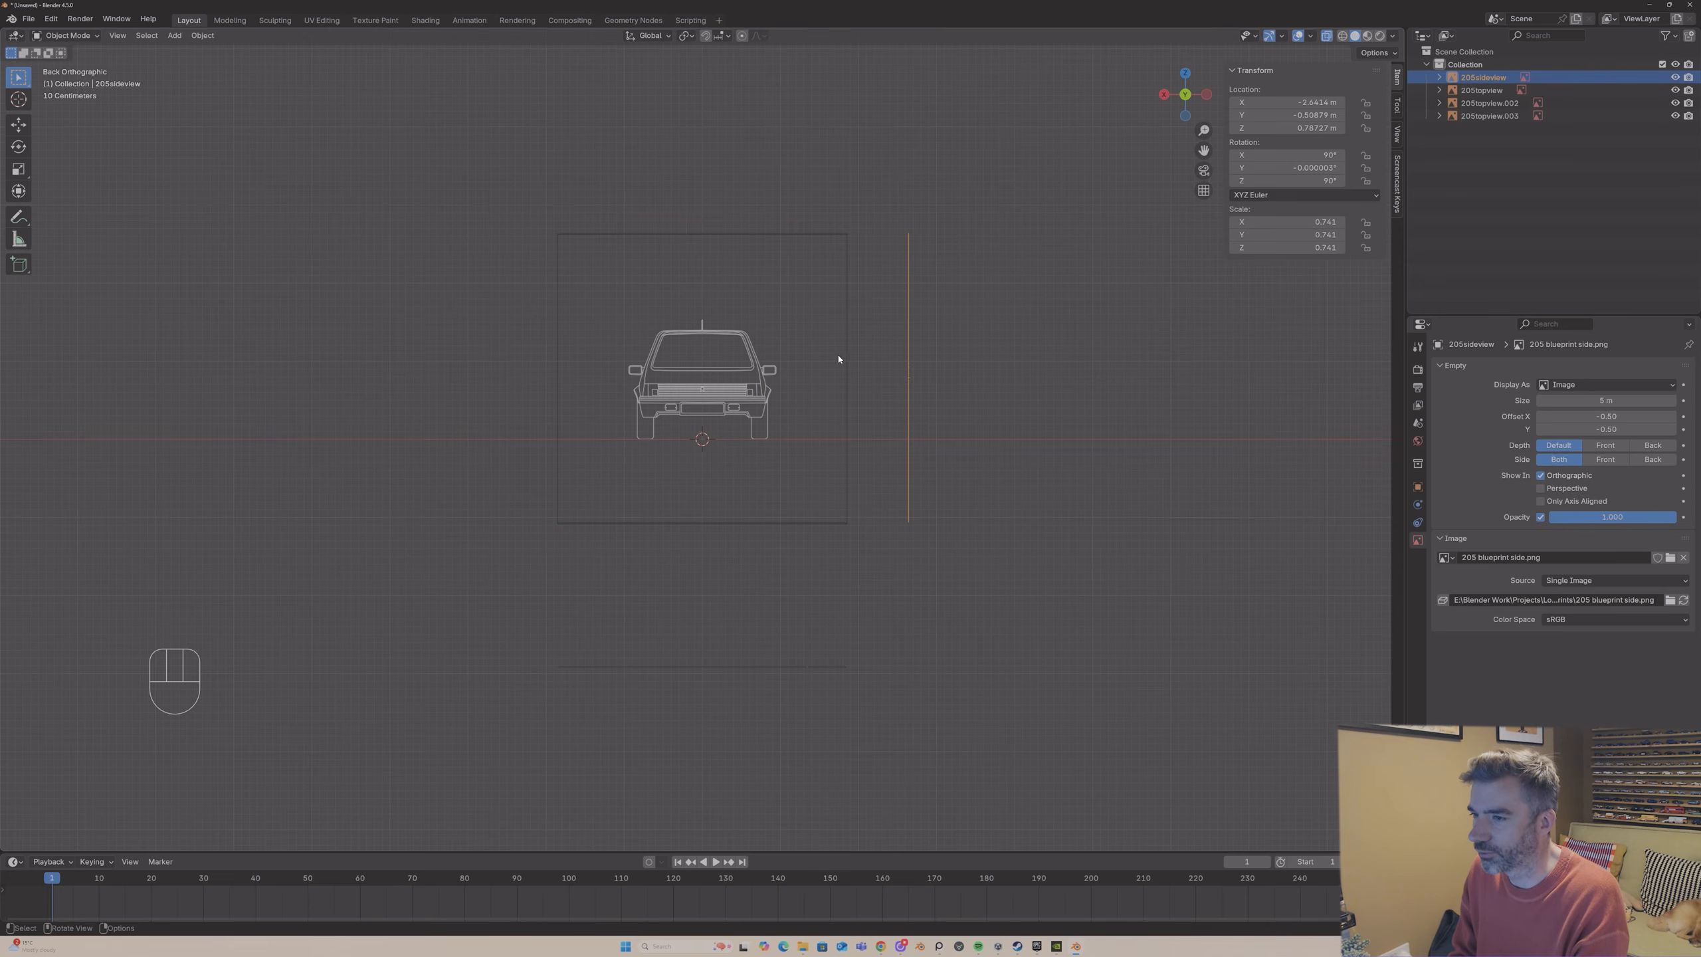
pyautogui.click(787, 351)
pyautogui.press('F2')
pyautogui.write('205backview')
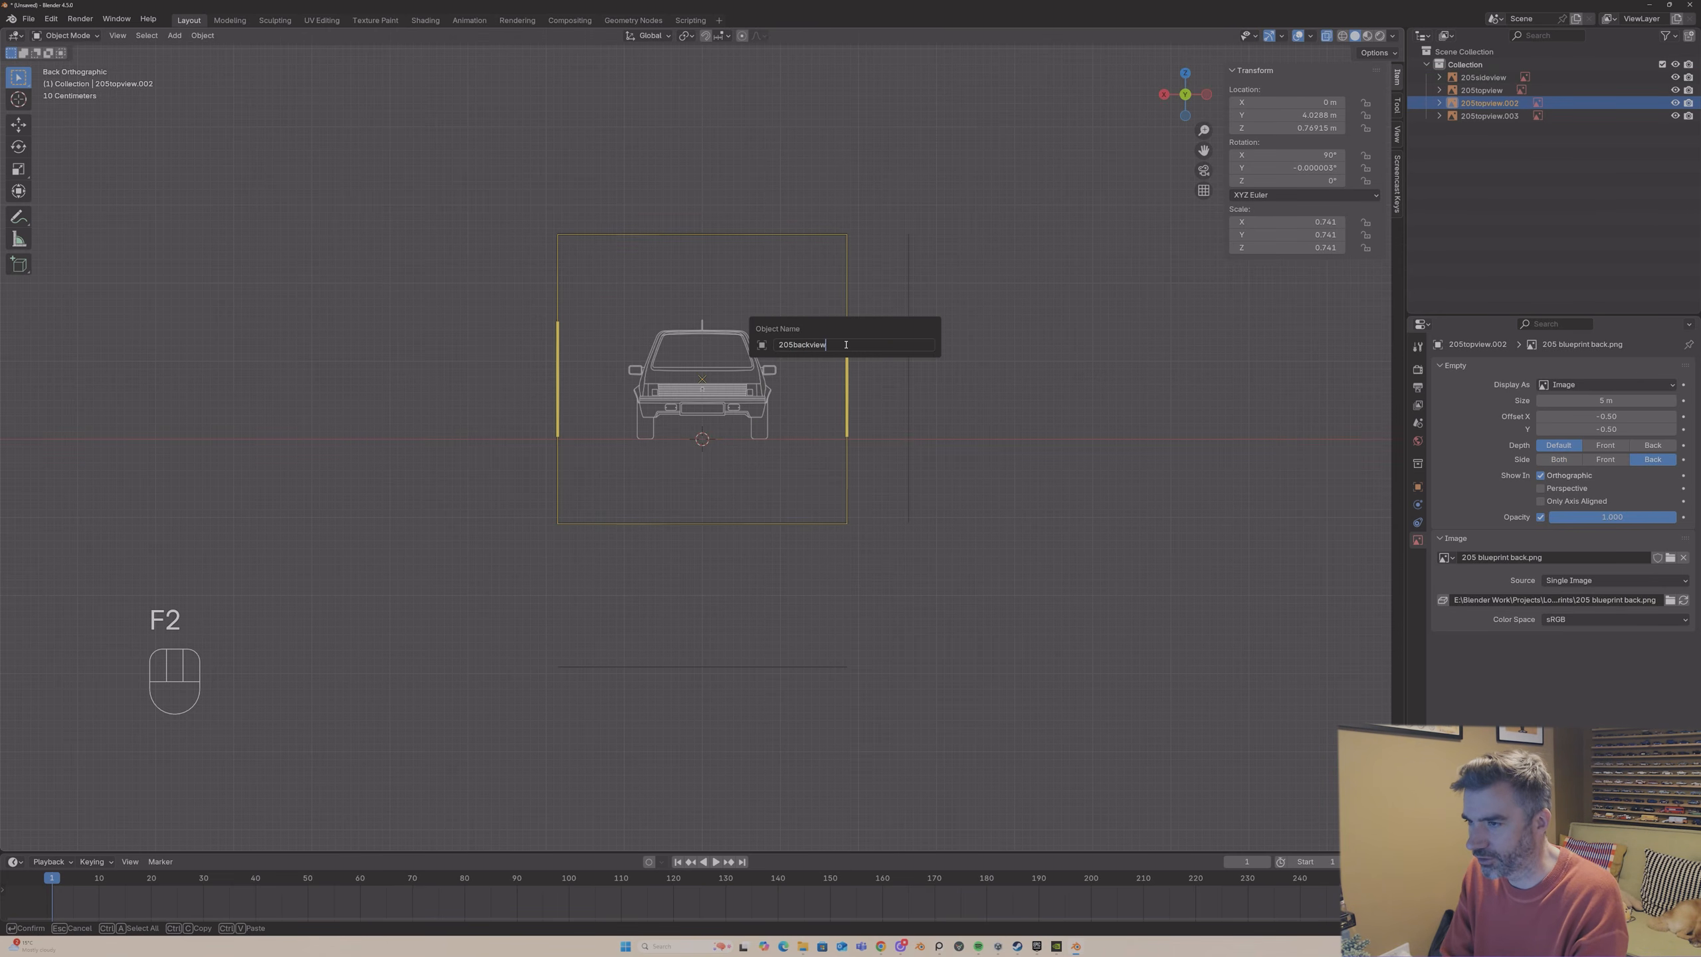
pyautogui.press('Return')
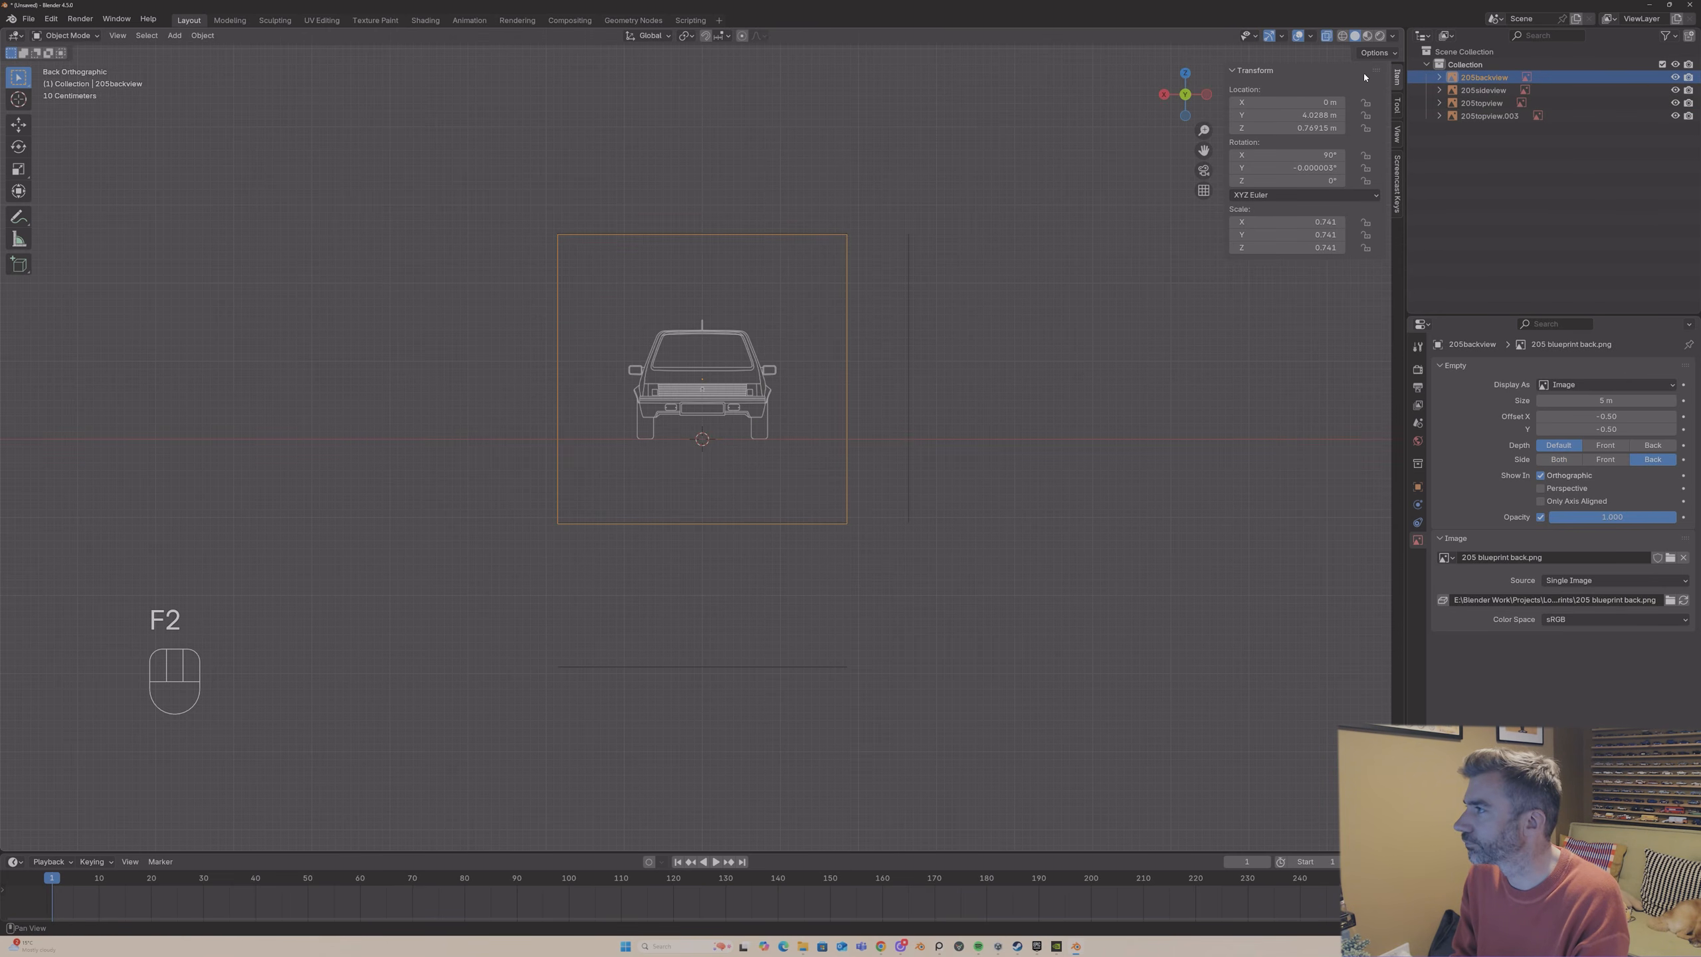
# - Rename the front blueprint object as 205frontview
pyautogui.click(1164, 95)
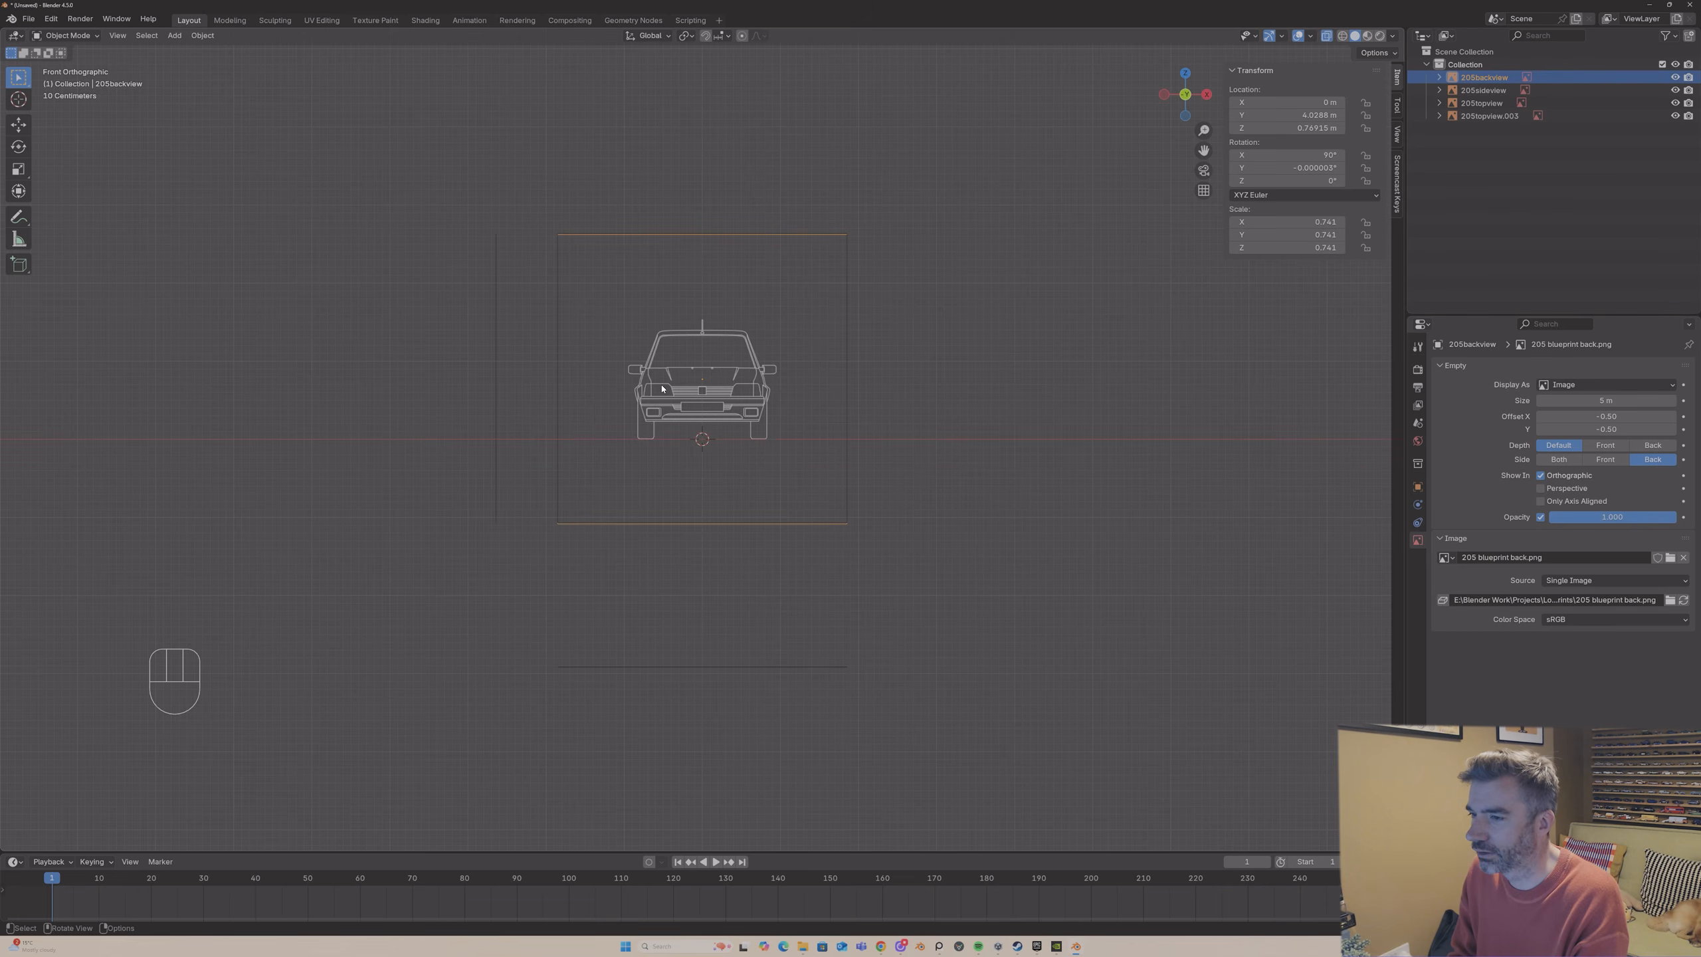
pyautogui.click(675, 383)
pyautogui.press('F2')
pyautogui.write('205')
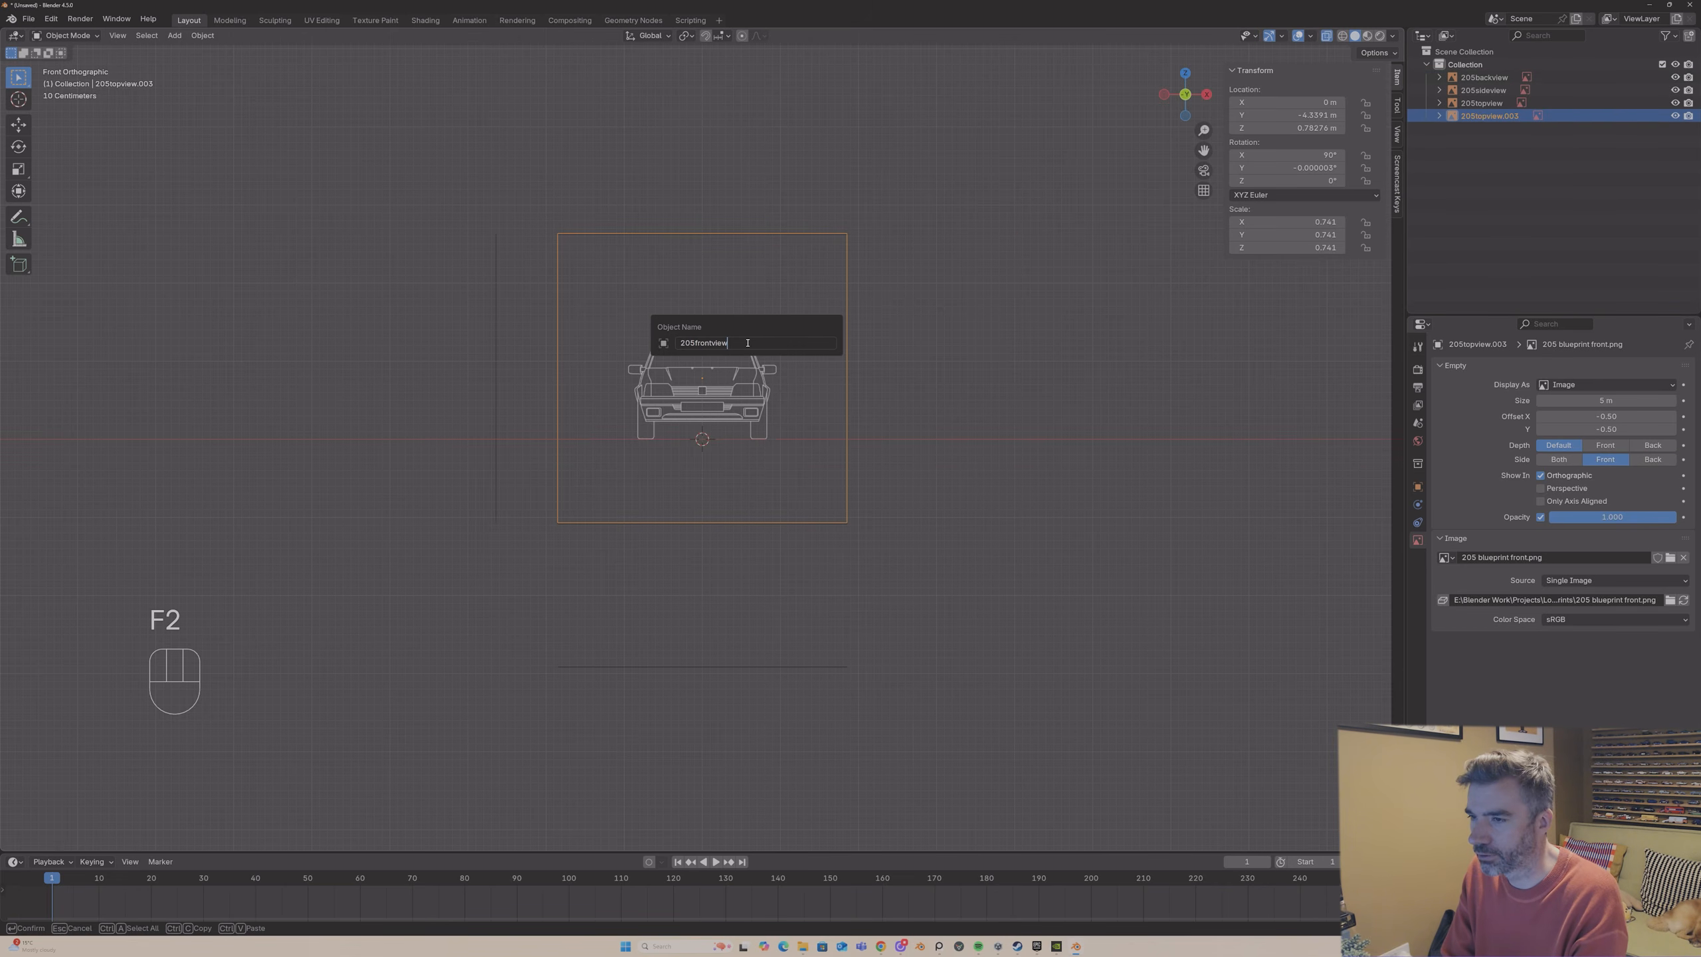
pyautogui.write('frontview')
pyautogui.press('Return')
# - Move the back, front, side and top blueprint objects into a new collection named blueprints
pyautogui.click(1484, 77)
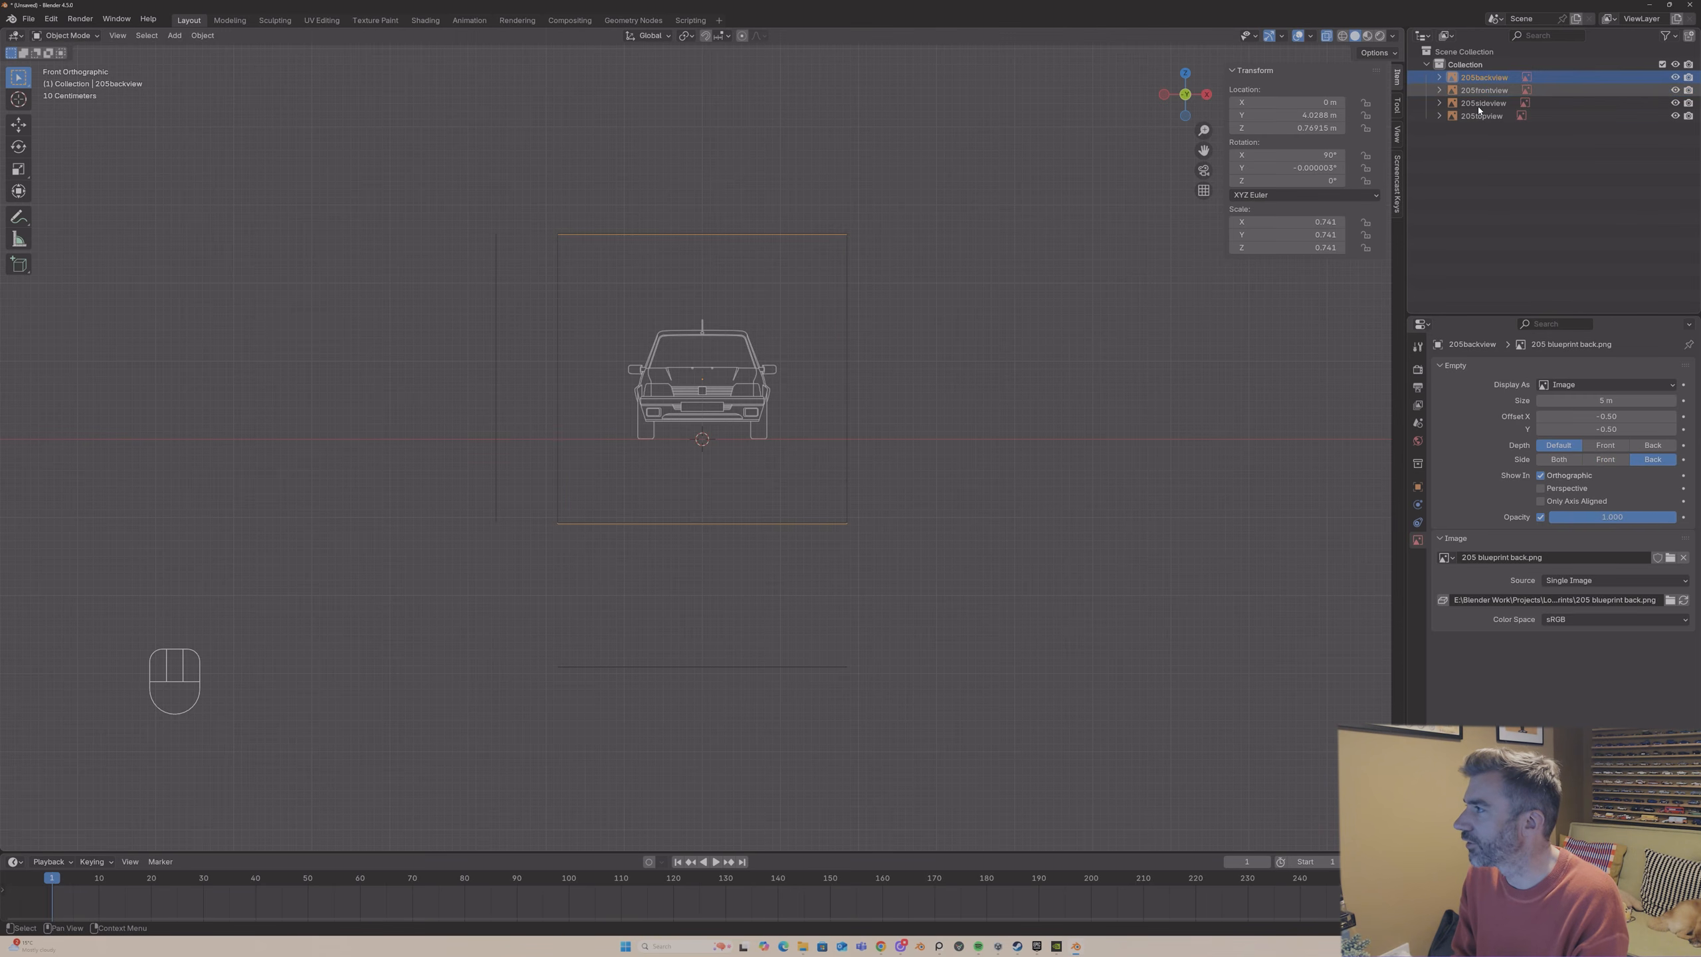
pyautogui.keyDown('shift'); pyautogui.click(1479, 115); pyautogui.keyUp('shift')
pyautogui.click(1481, 79)
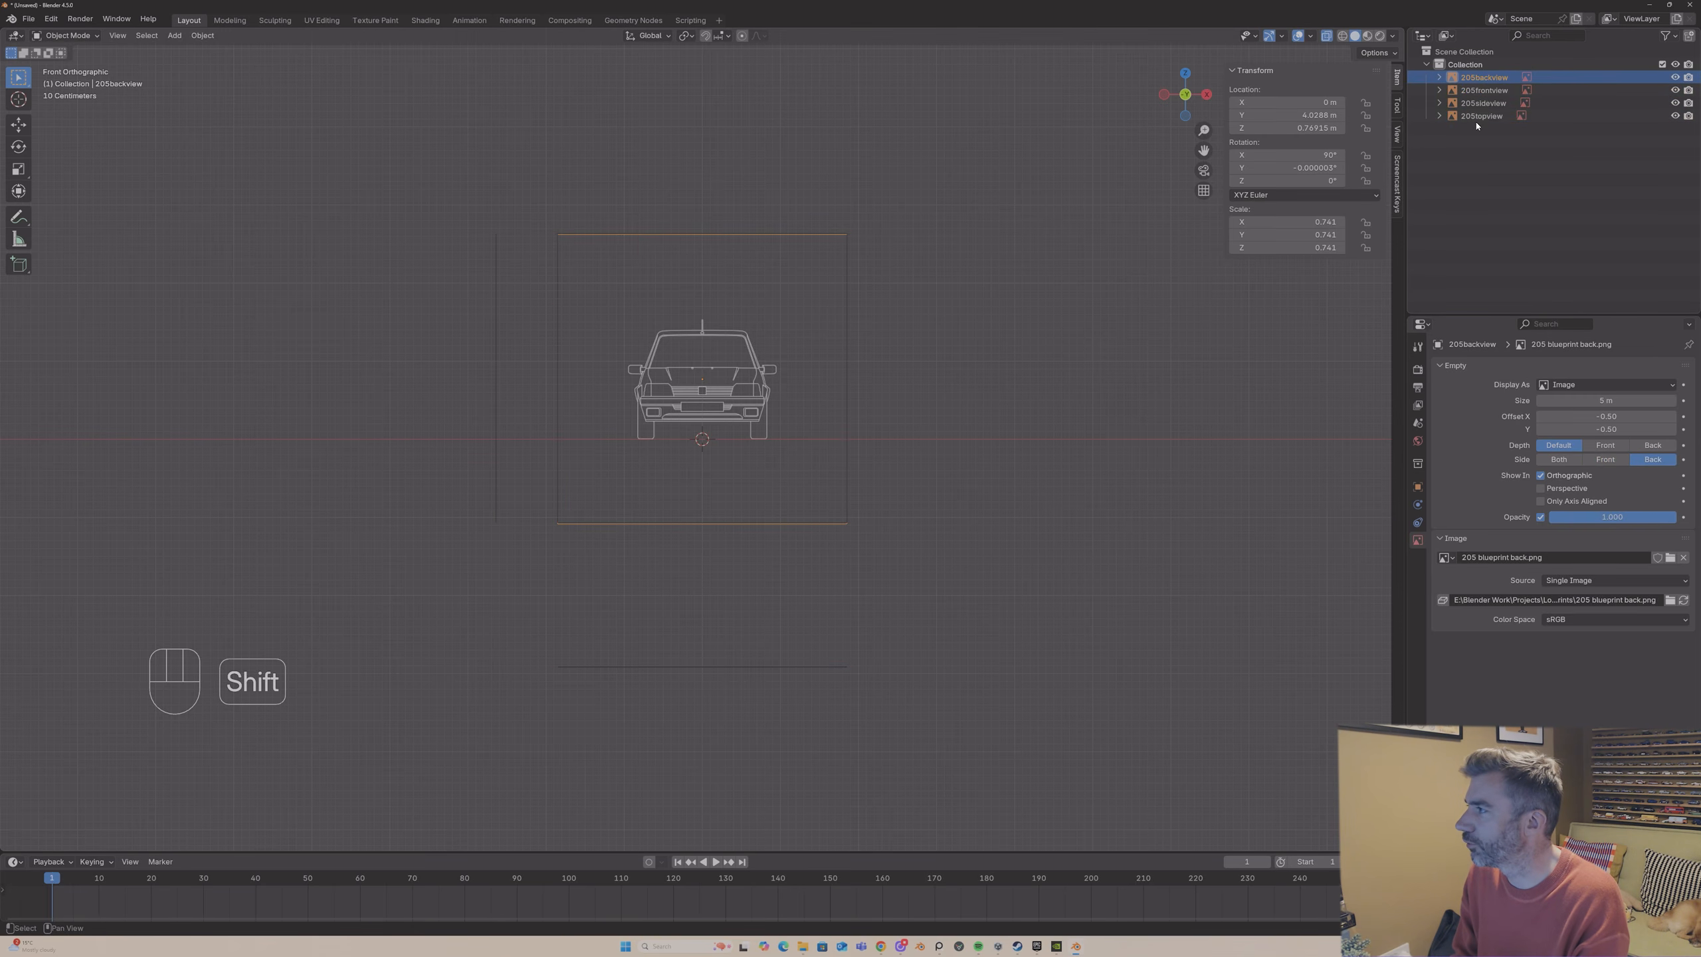
pyautogui.keyDown('shift'); pyautogui.click(1477, 117); pyautogui.keyUp('shift')
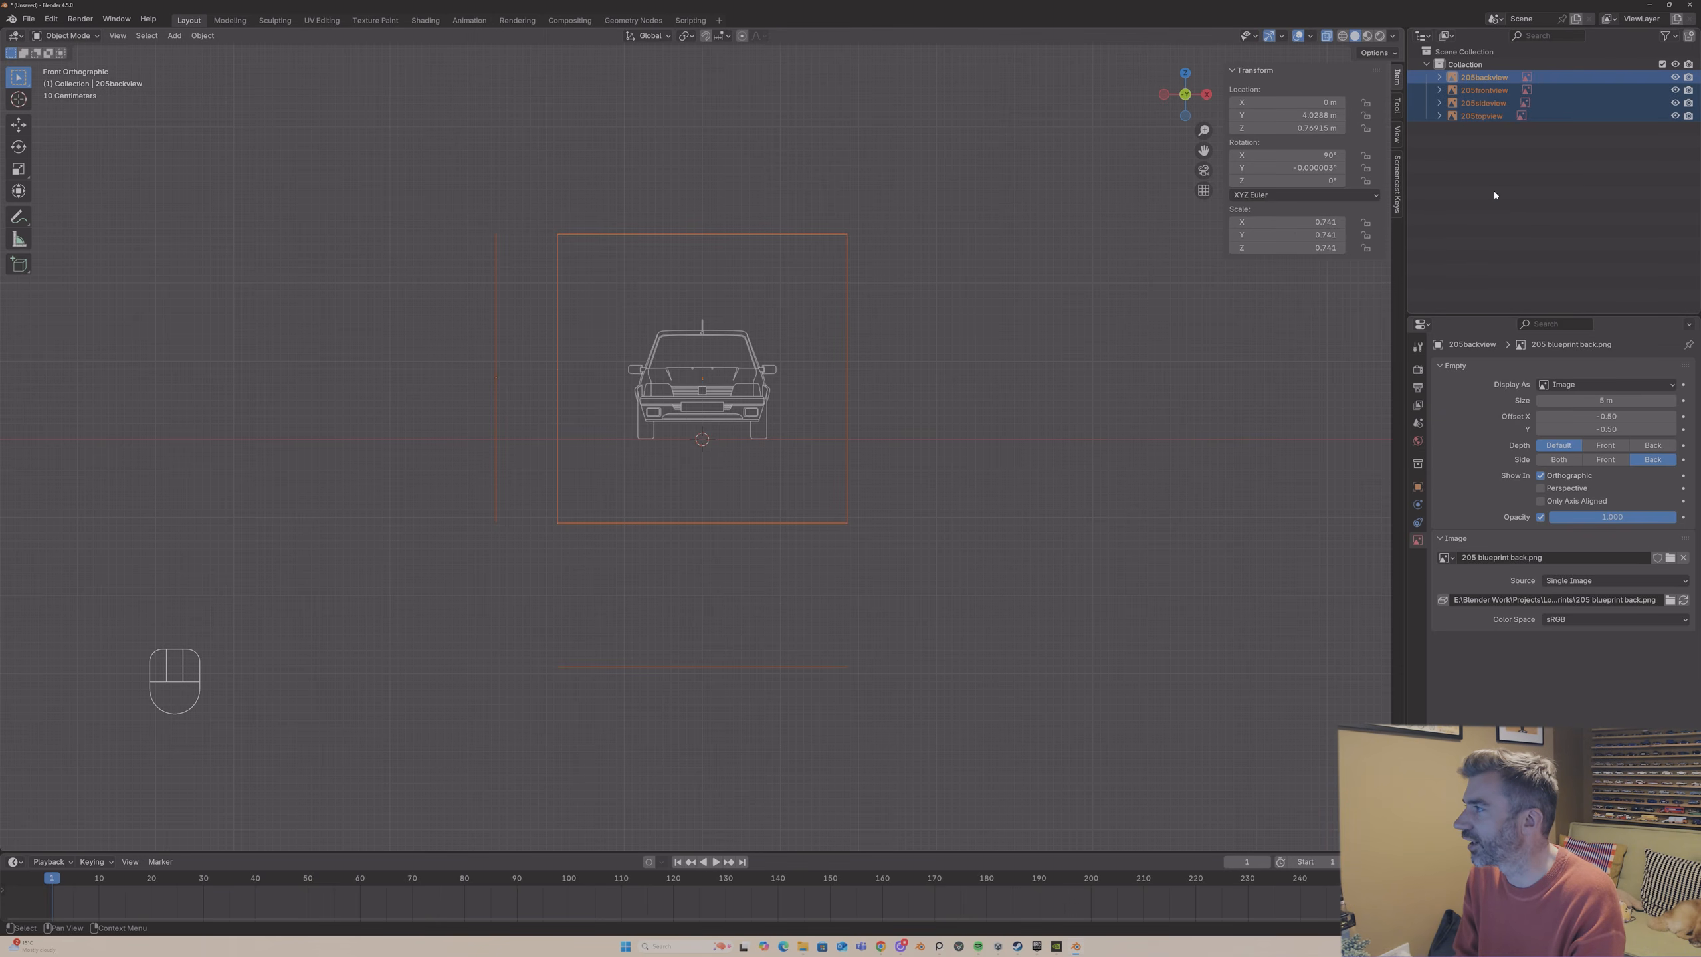
pyautogui.press('m')
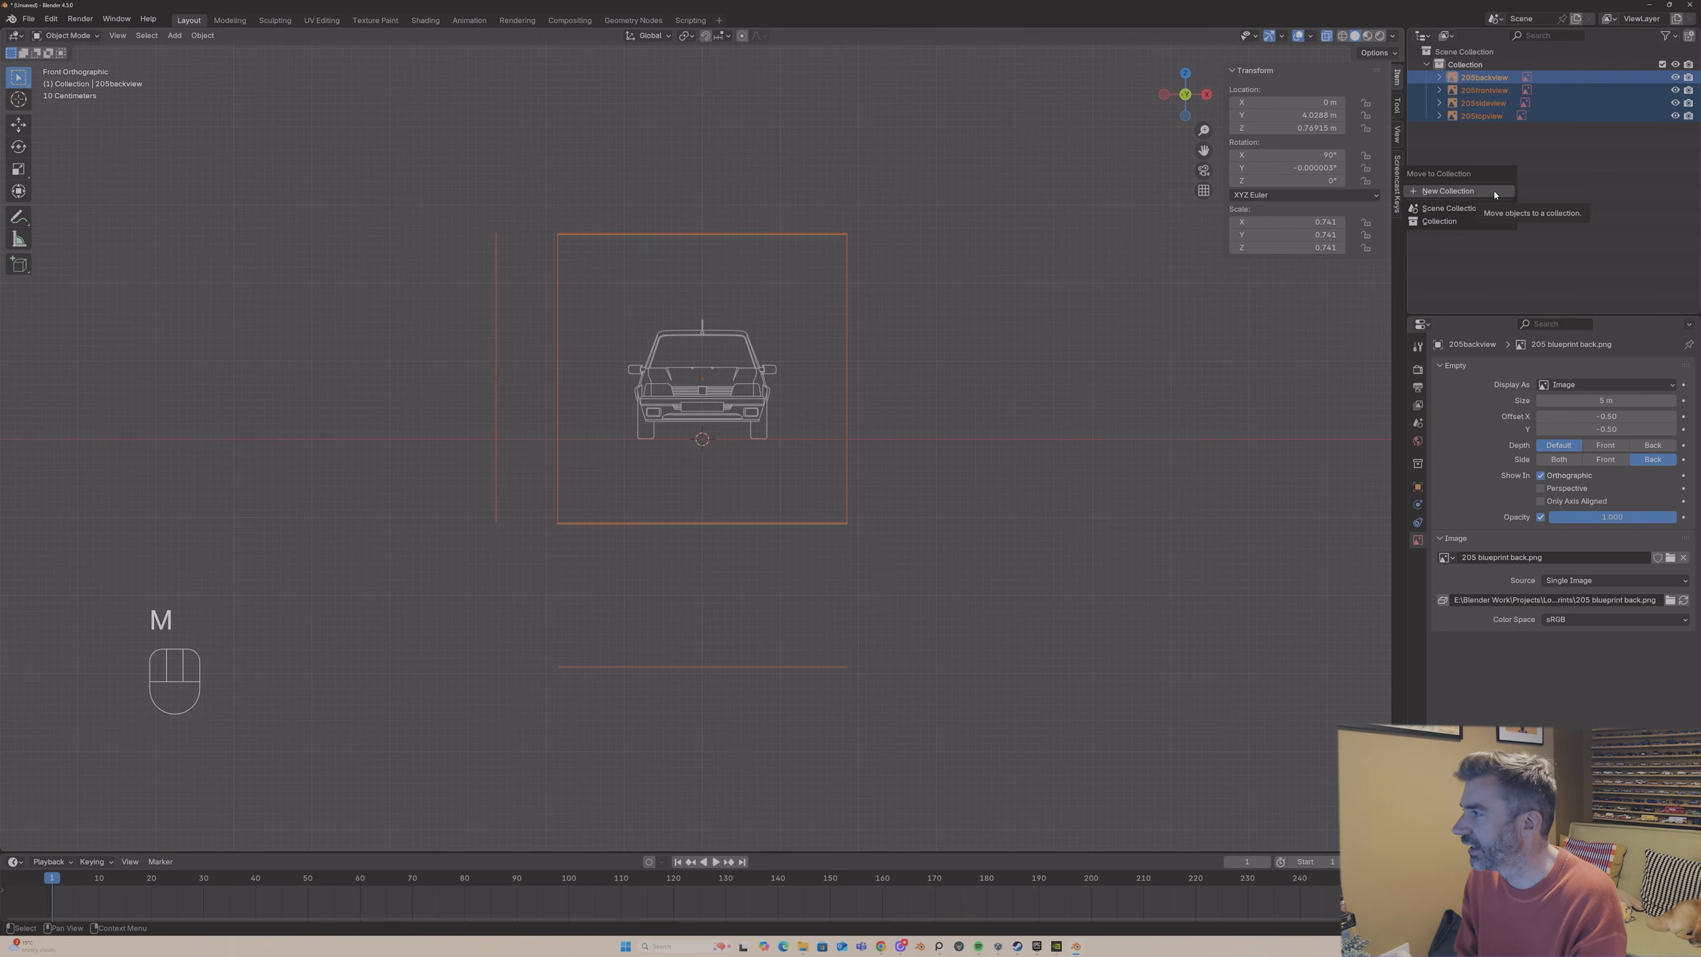
pyautogui.click(1495, 192)
pyautogui.write('b')
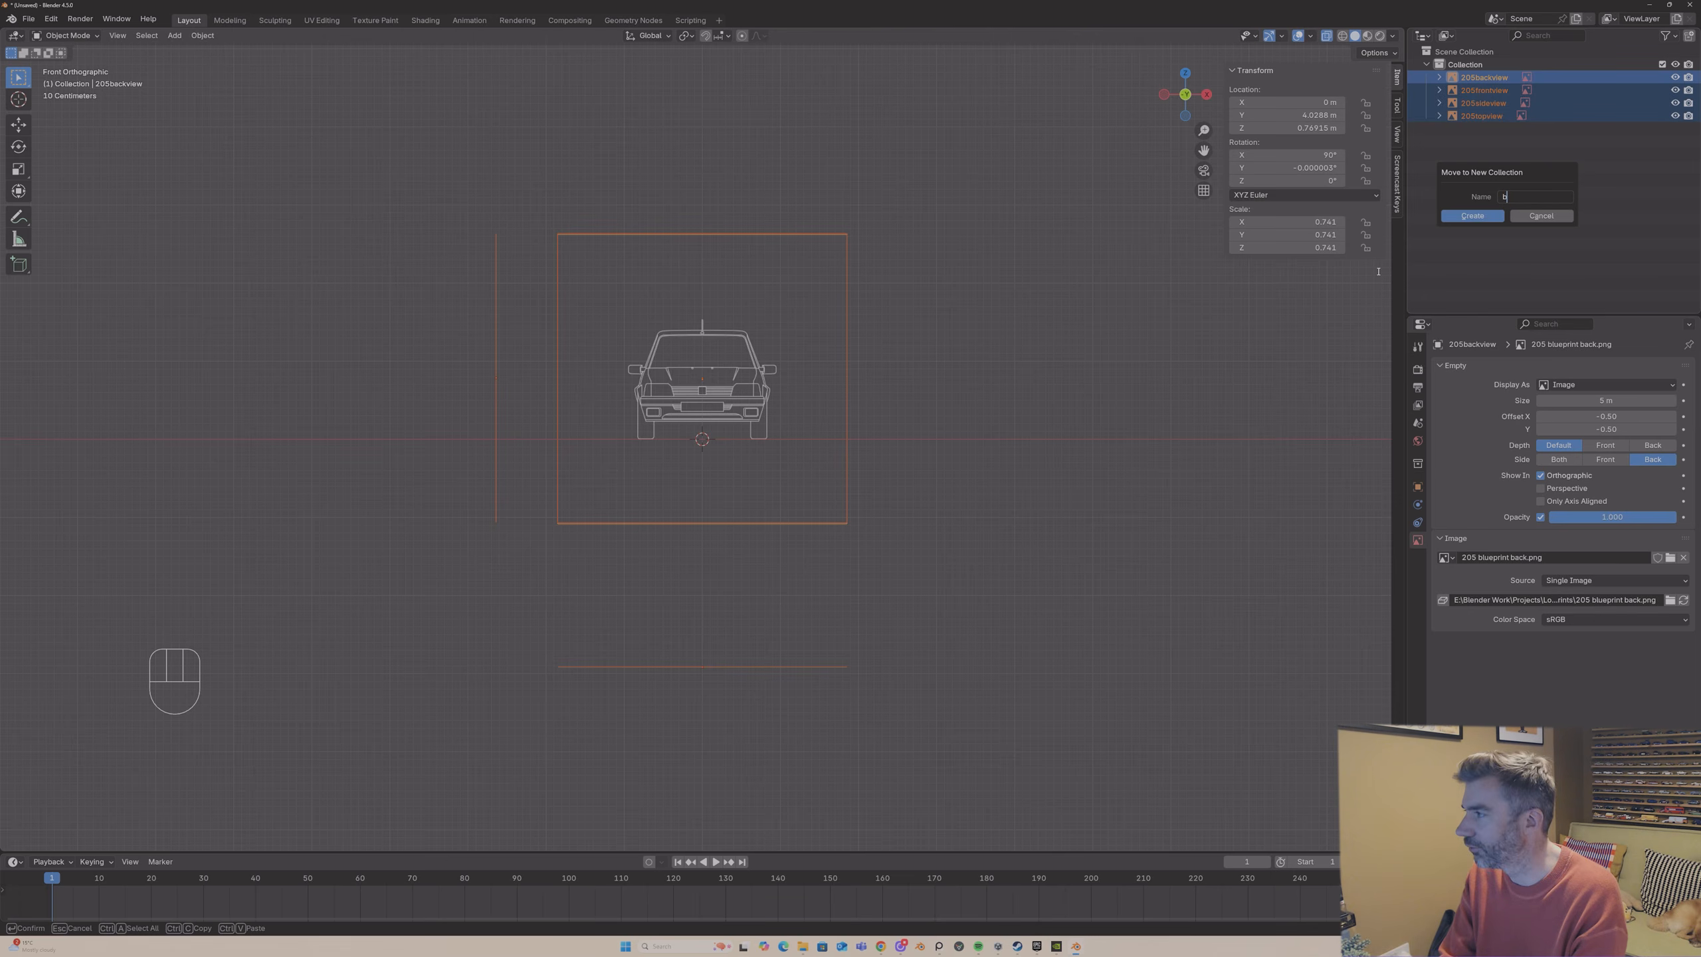
pyautogui.write('lueprints')
pyautogui.press('Return')
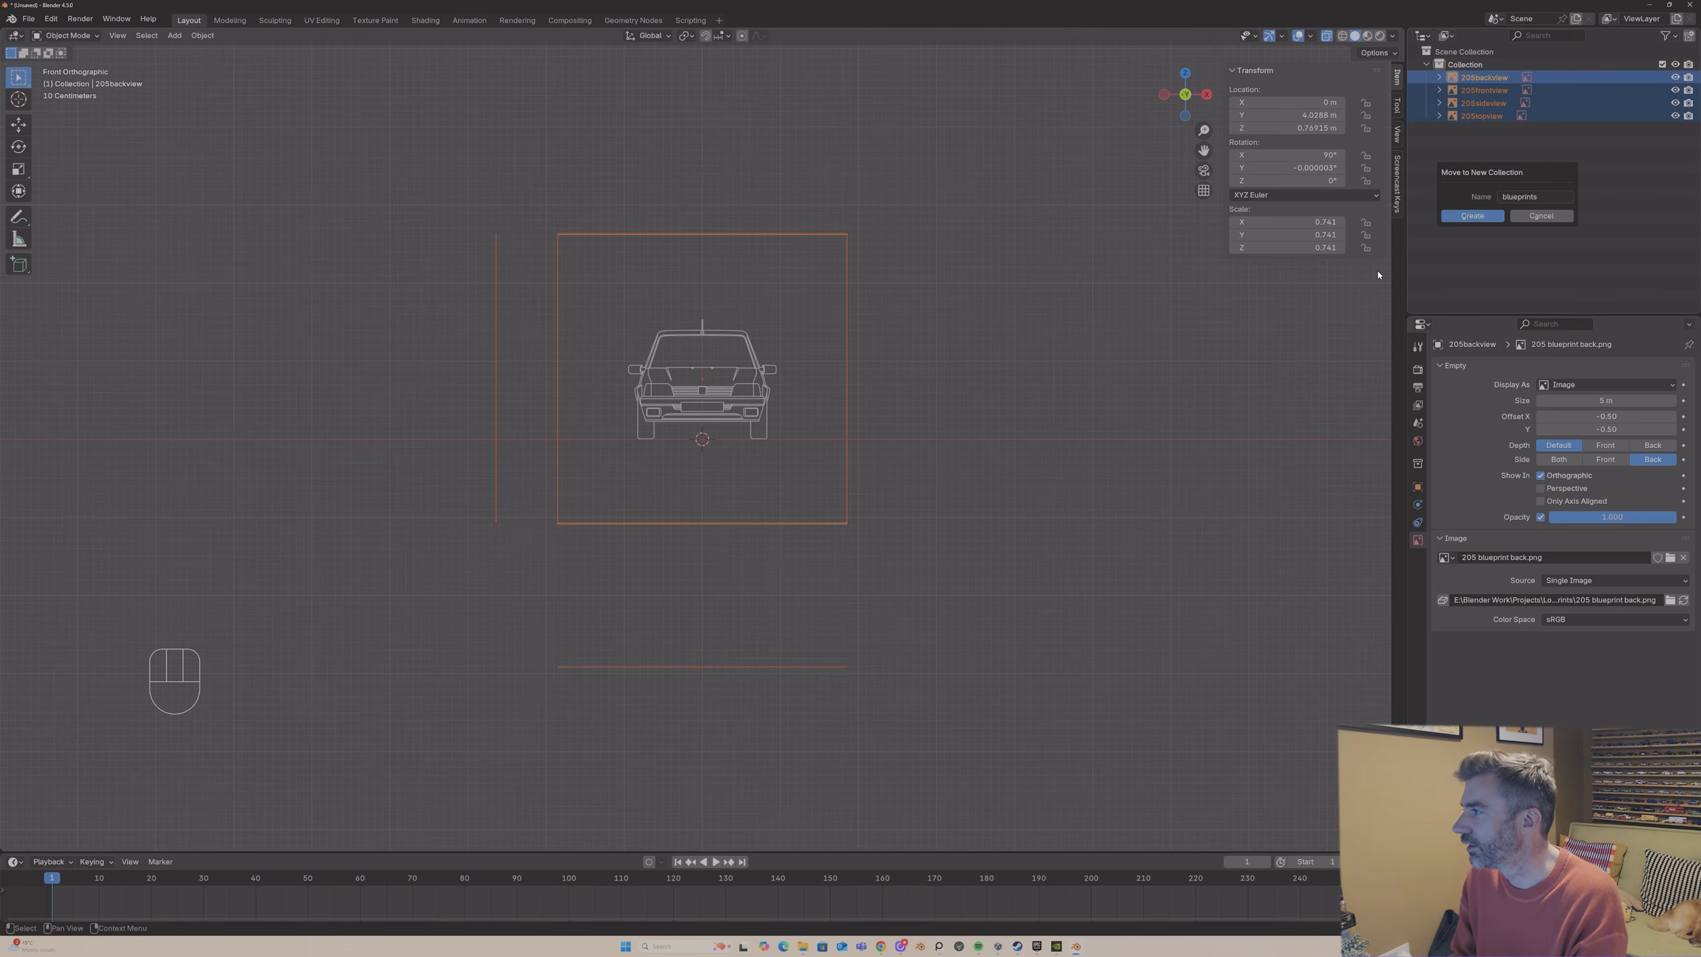
pyautogui.click(1463, 216)
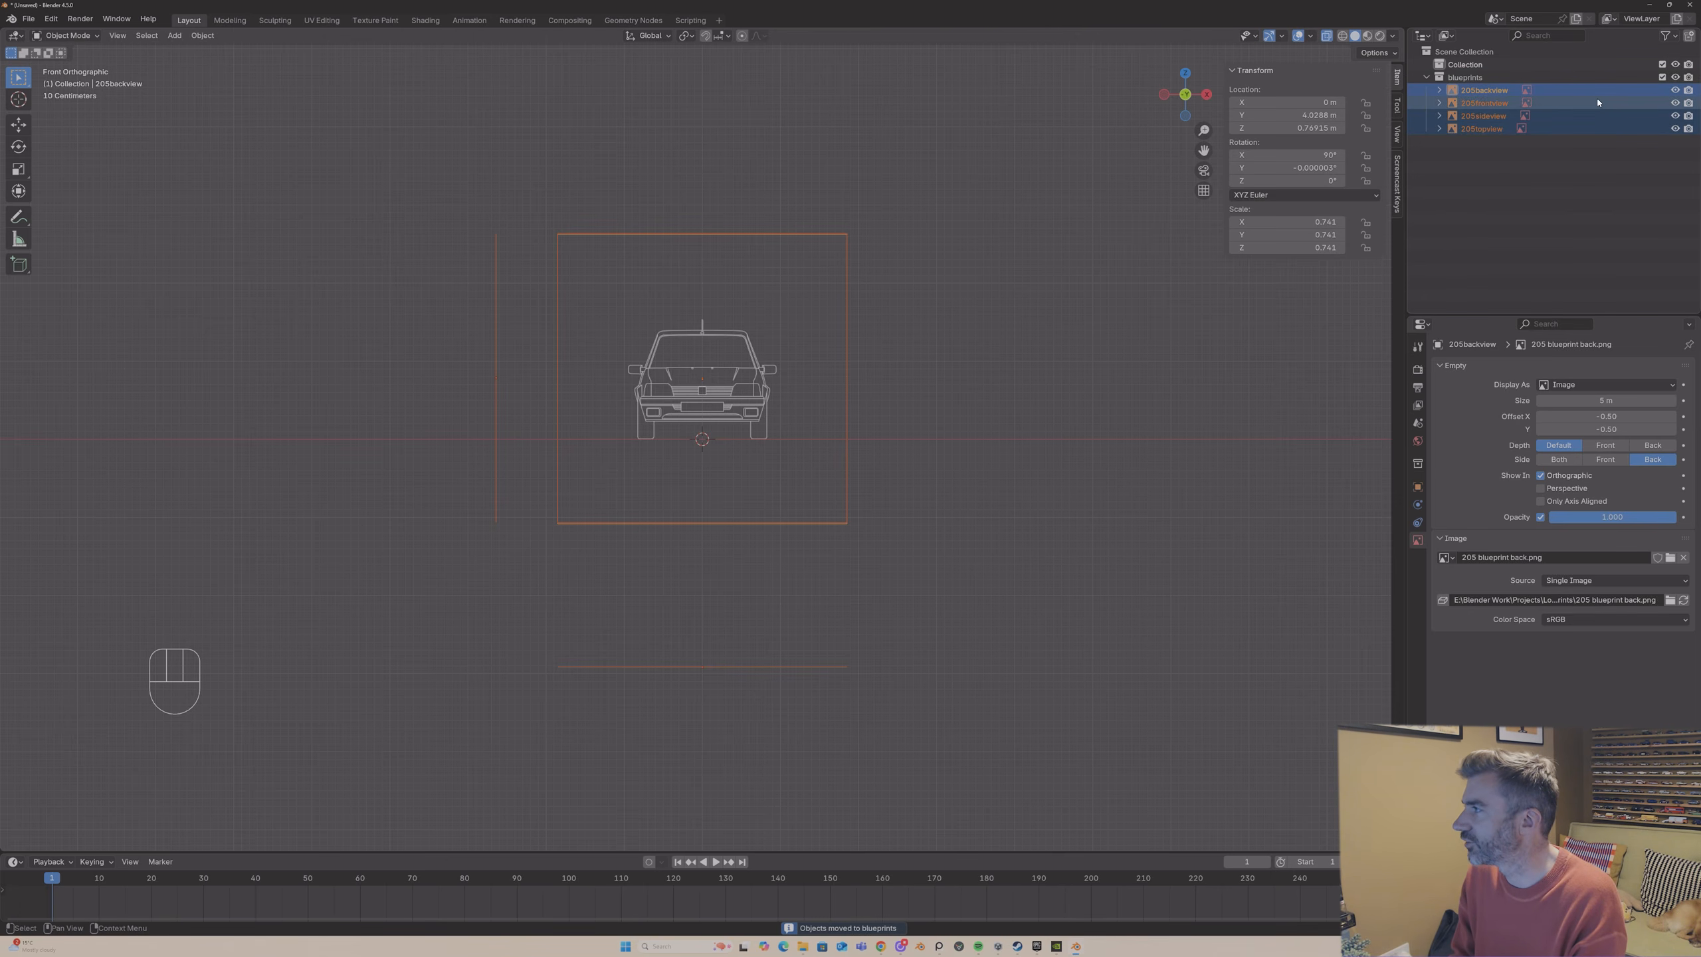
# - Show the selectability toggles in the Outliner and make all four blueprint objects unselectable
pyautogui.click(1675, 37)
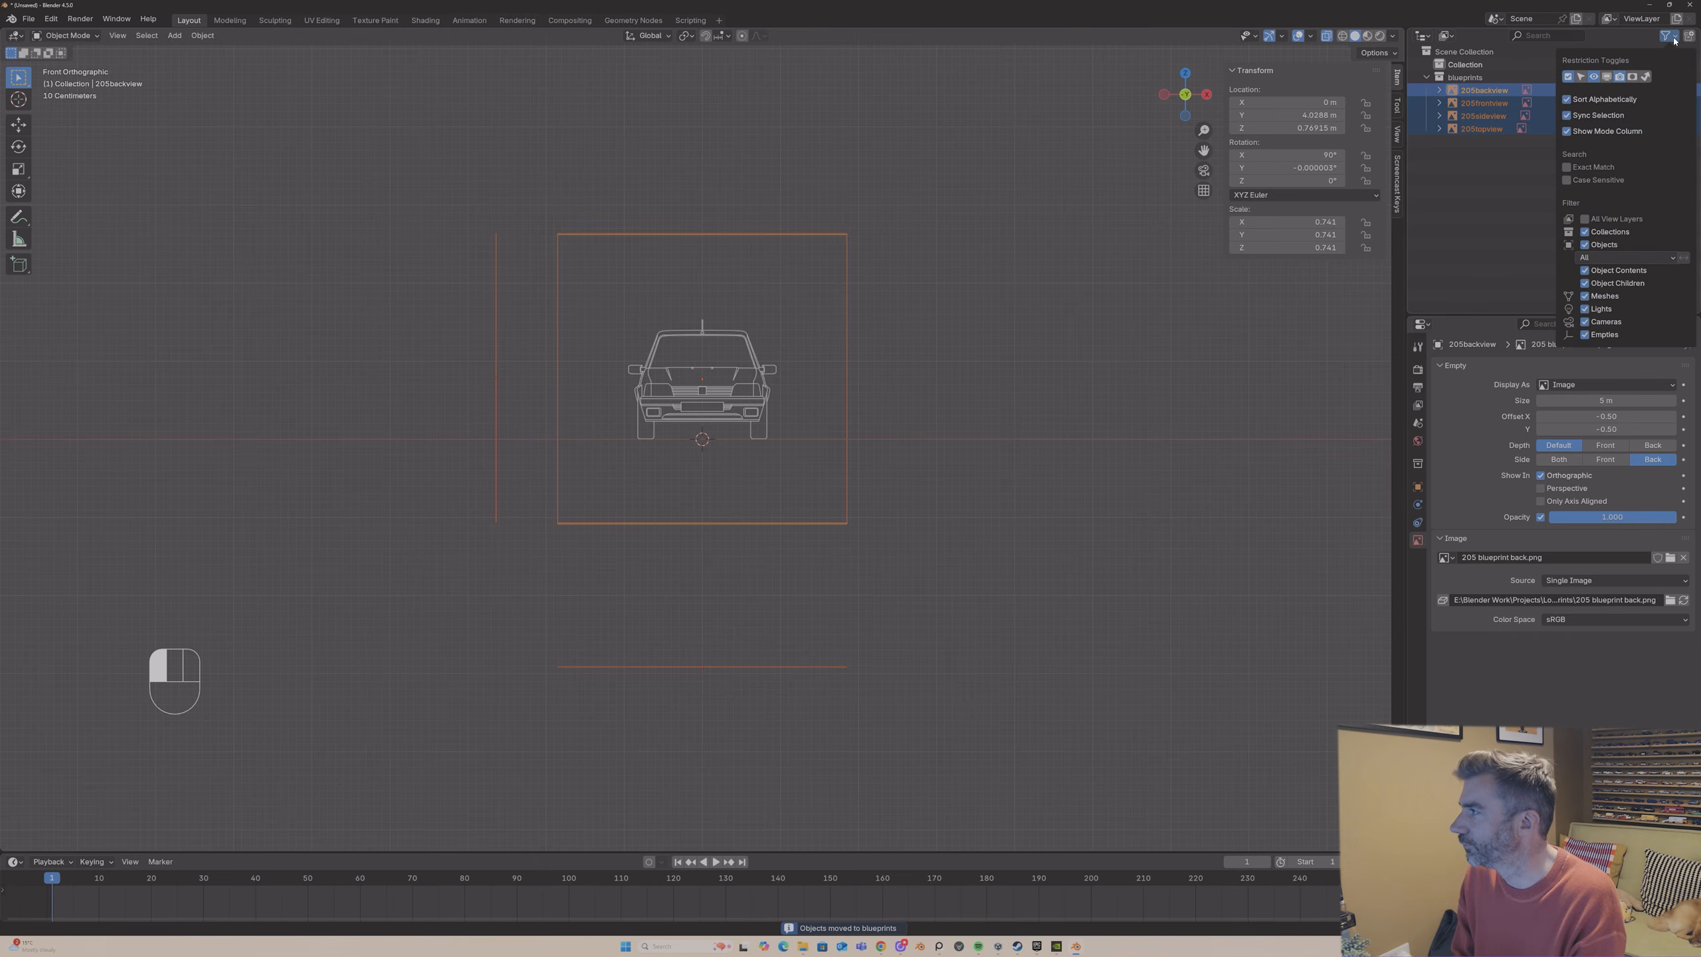
pyautogui.click(1580, 77)
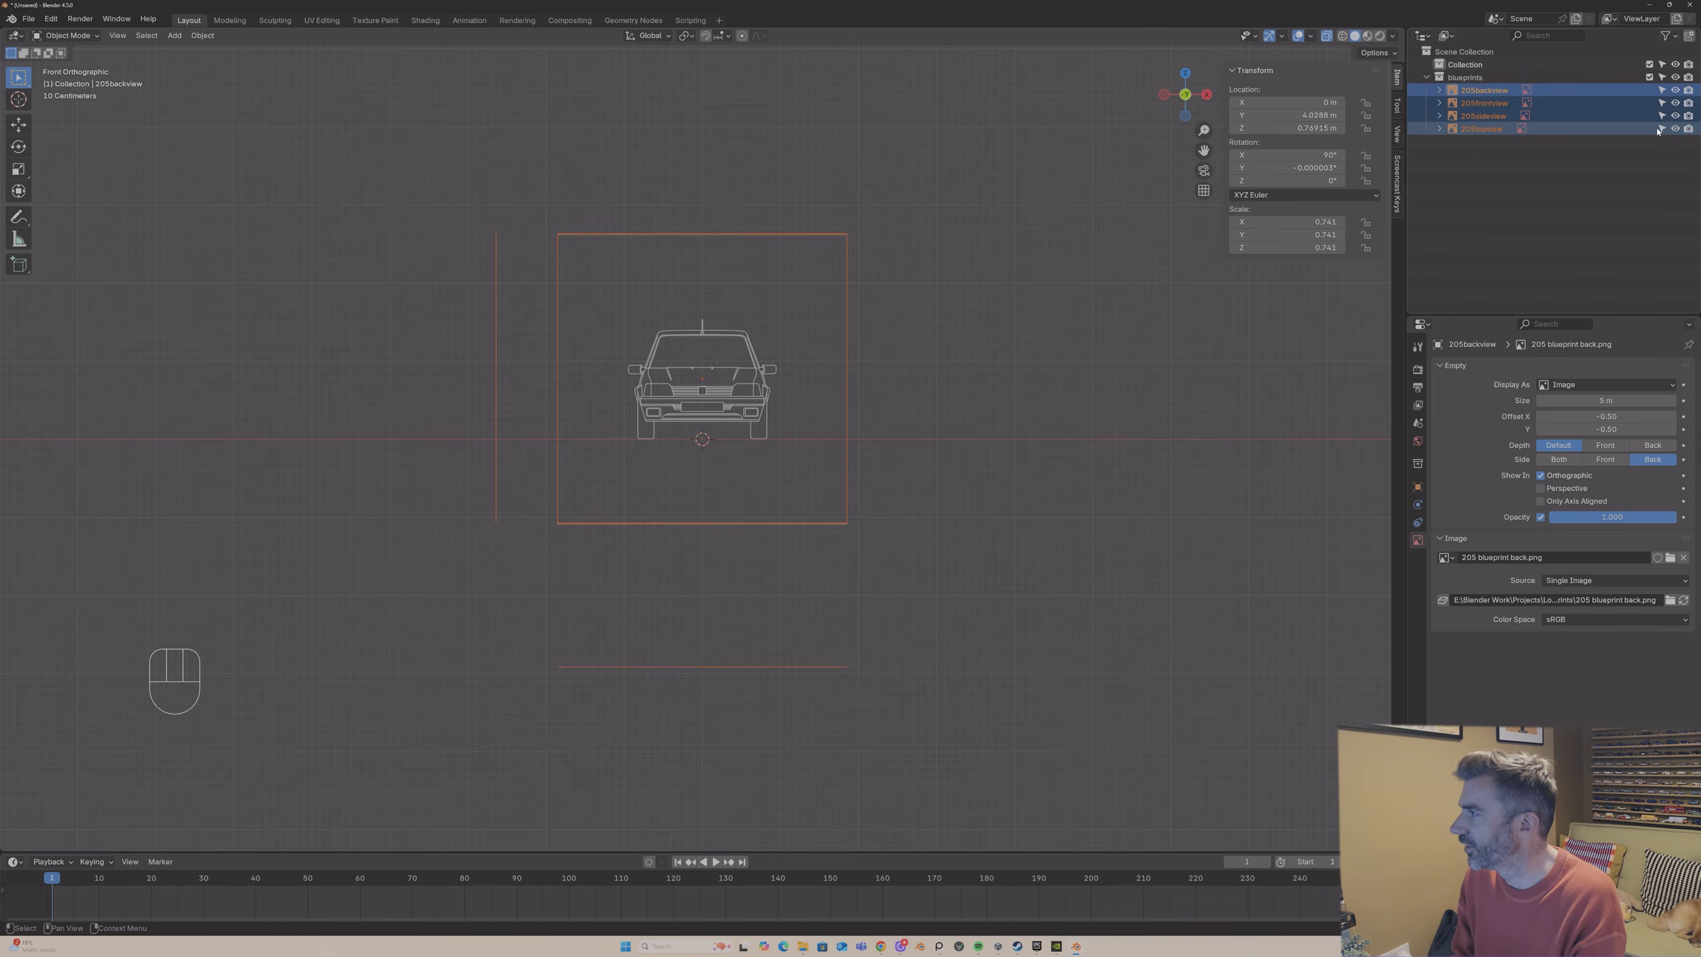
pyautogui.moveTo(1662, 89); pyautogui.dragTo(1662, 130)
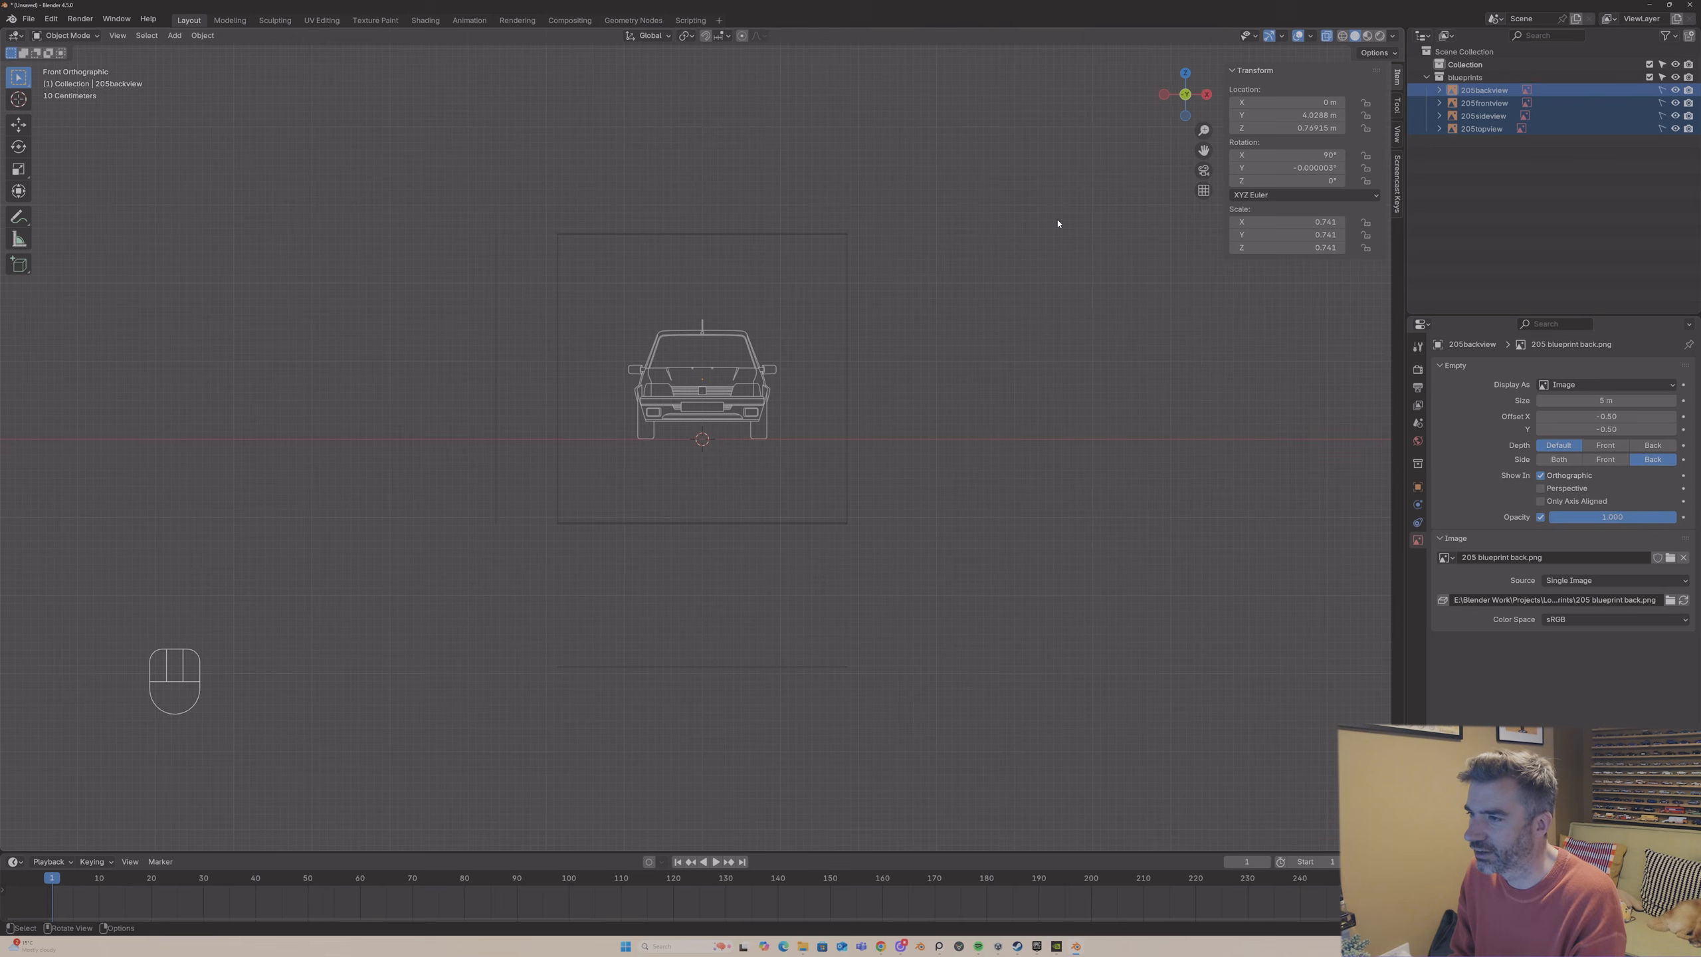
# - Test in the viewport whether the blueprint images can still be selected, and check the scene in perspective view
pyautogui.click(809, 230)
pyautogui.moveTo(701, 221); pyautogui.dragTo(823, 325)
pyautogui.click(603, 375)
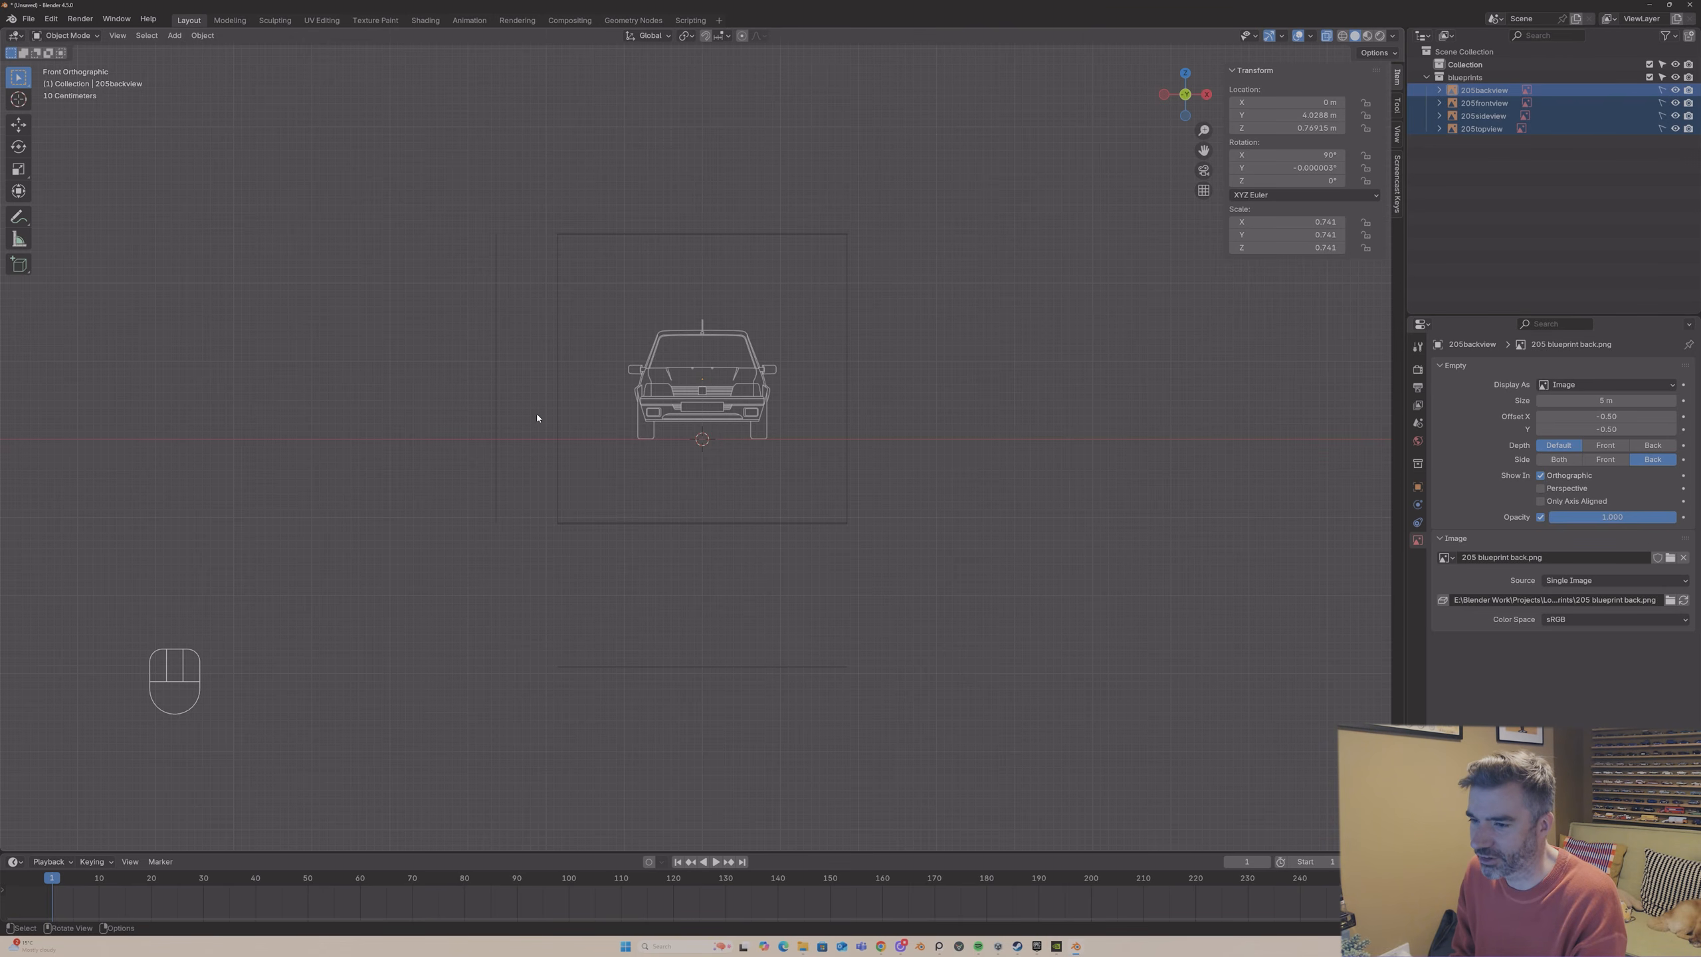
pyautogui.moveTo(501, 467); pyautogui.dragTo(529, 554)
pyautogui.moveTo(633, 648); pyautogui.dragTo(784, 751)
pyautogui.moveTo(664, 580); pyautogui.dragTo(633, 555)
pyautogui.moveTo(476, 409); pyautogui.dragTo(447, 343)
pyautogui.scroll(8, 685, 381)
pyautogui.scroll(-7, 684, 381)
pyautogui.moveTo(684, 380)
pyautogui.mouseDown(button='middle')
pyautogui.moveTo(630, 328)
pyautogui.moveTo(639, 369)
pyautogui.moveTo(615, 369)
pyautogui.moveTo(752, 387)
pyautogui.moveTo(600, 369)
pyautogui.moveTo(869, 369)
pyautogui.moveTo(673, 365)
pyautogui.mouseUp(button='middle')
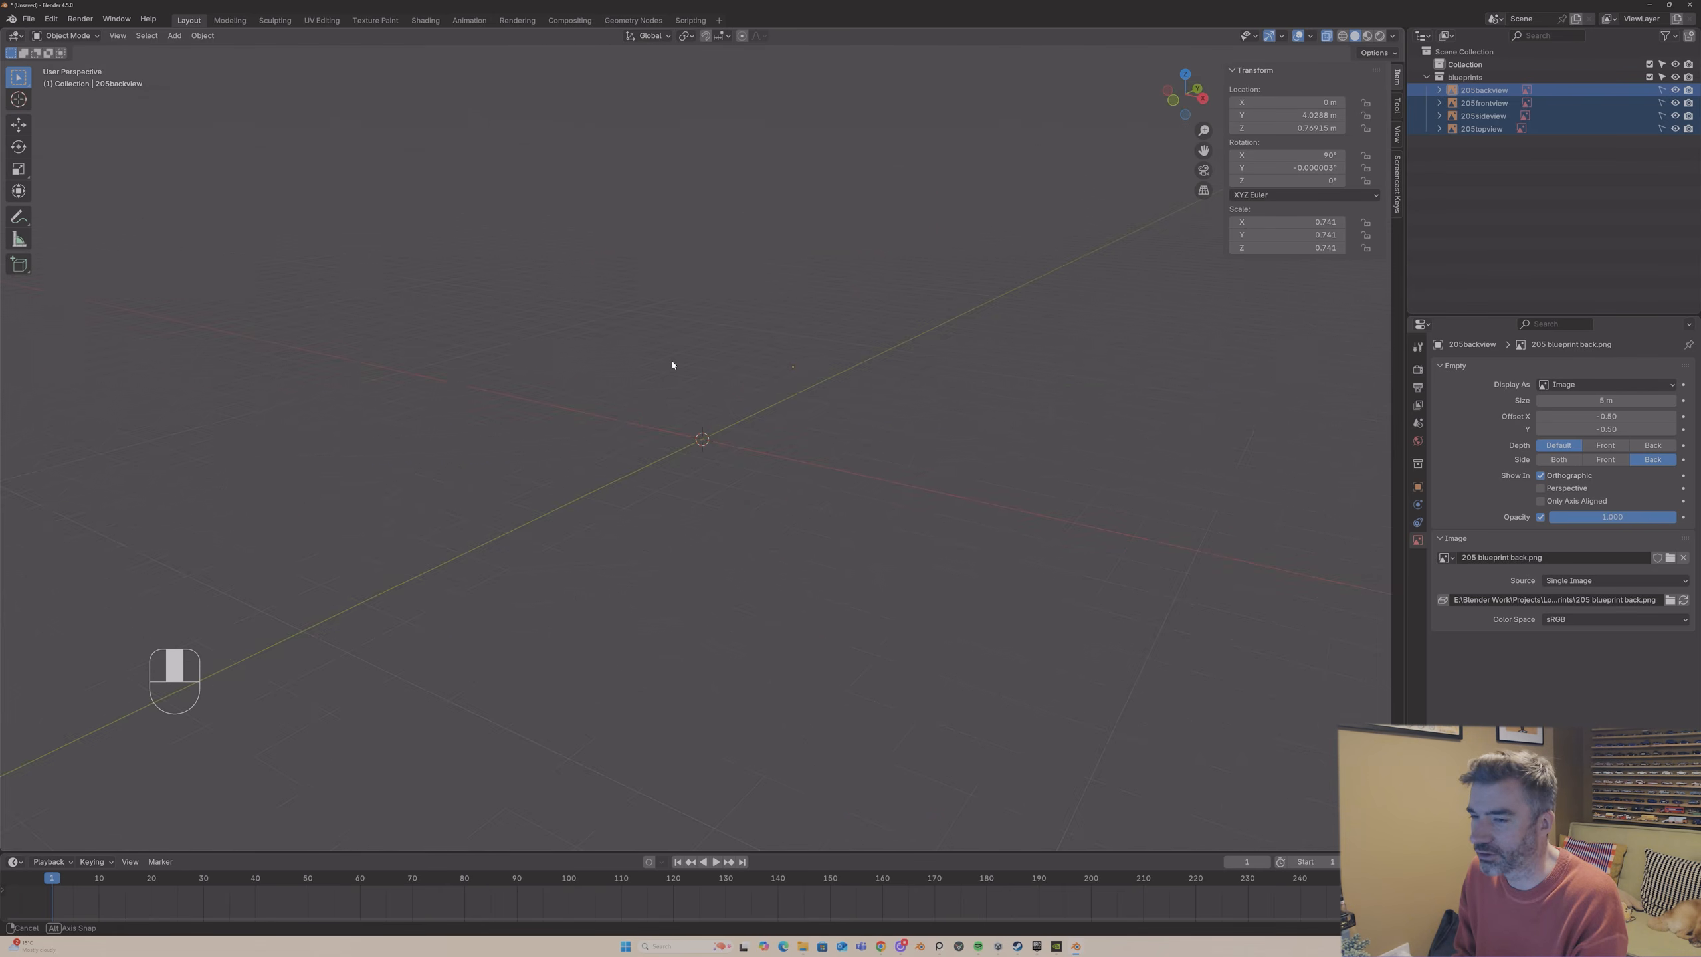
# - Start saving the scene under a new name and create a folder named Meshes in the 205 project's Tutorial folder
pyautogui.click(28, 17)
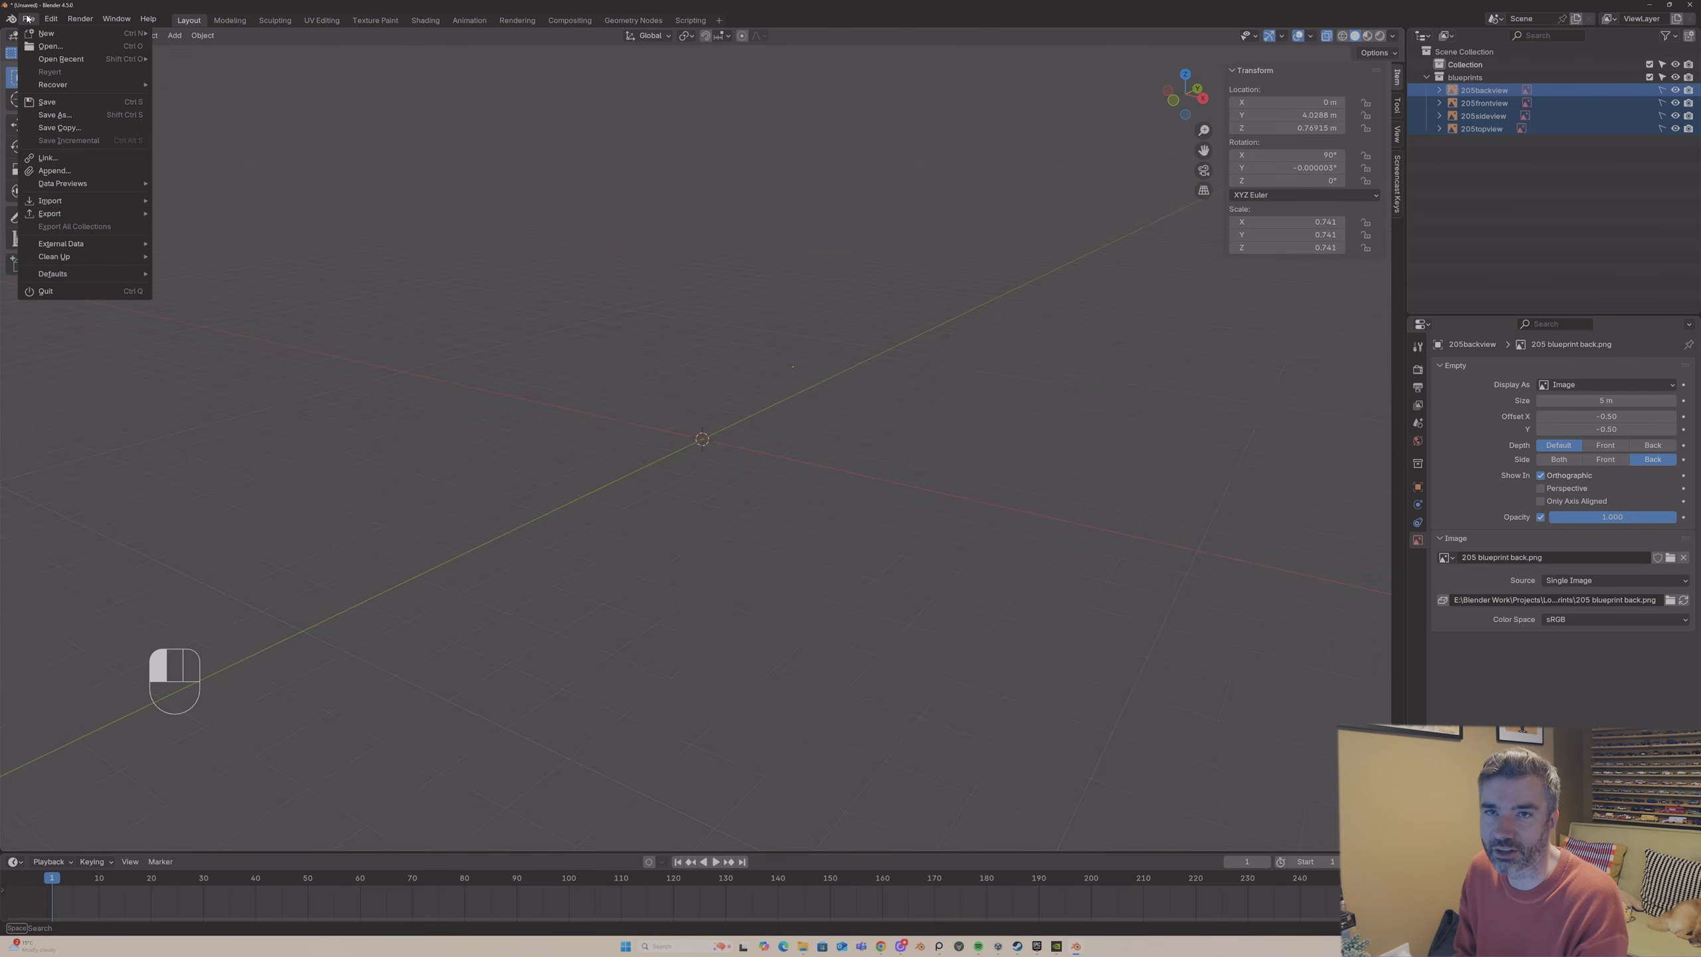
pyautogui.click(54, 115)
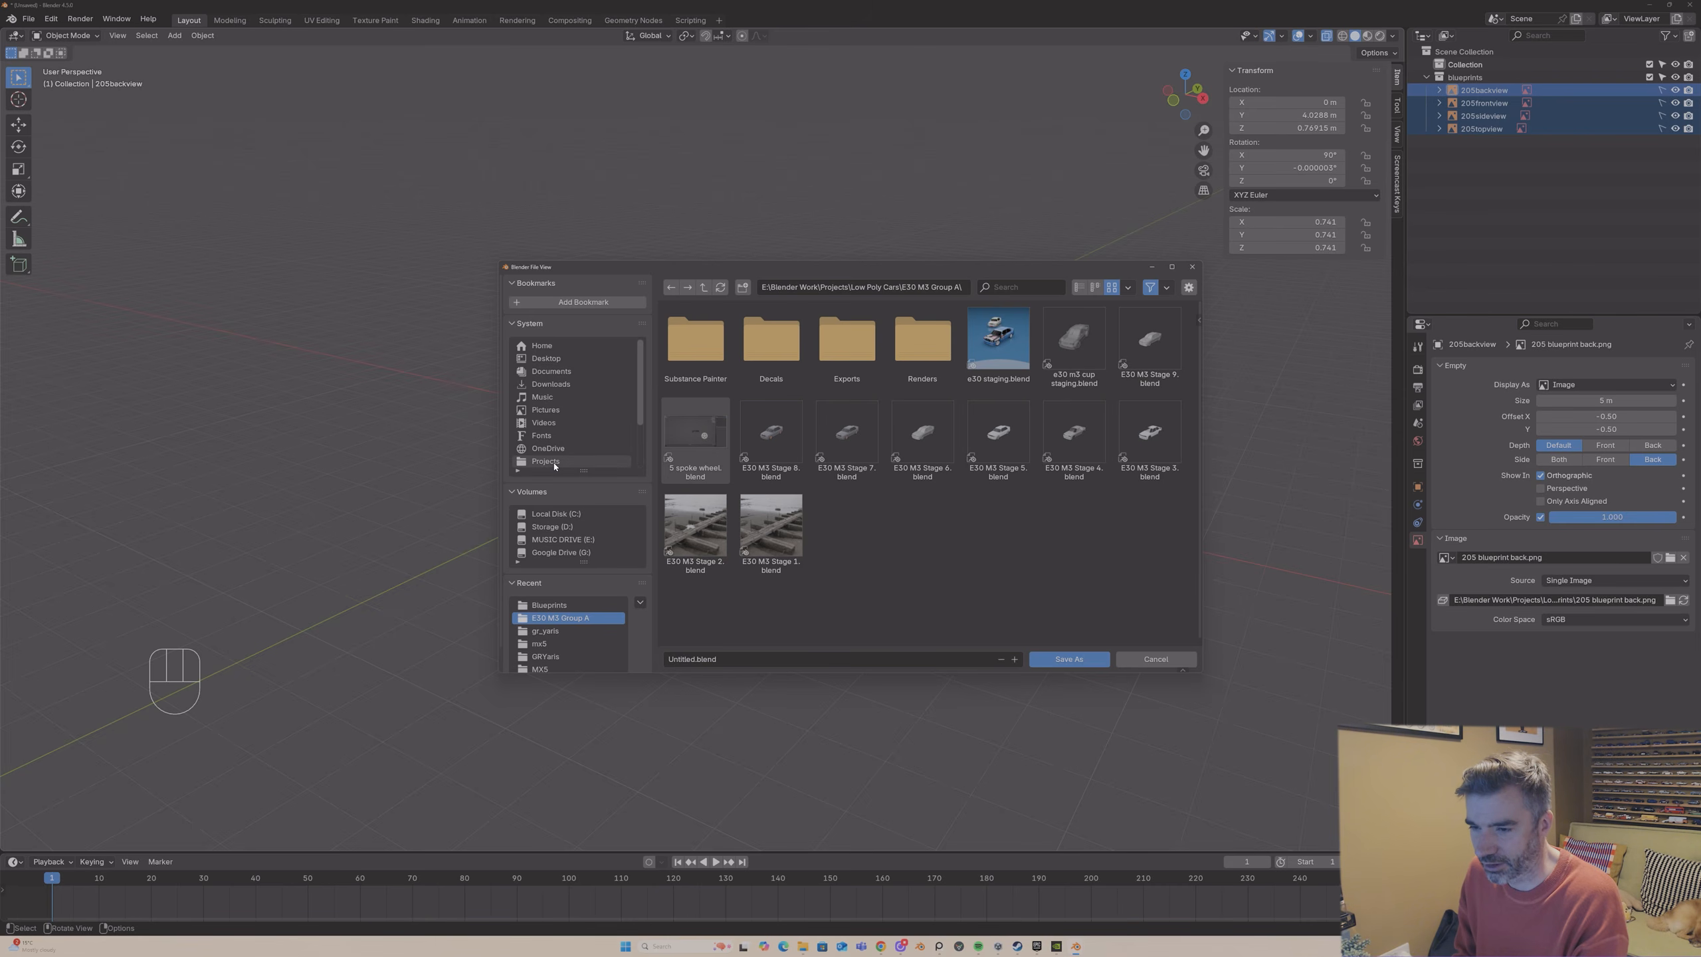
pyautogui.click(557, 605)
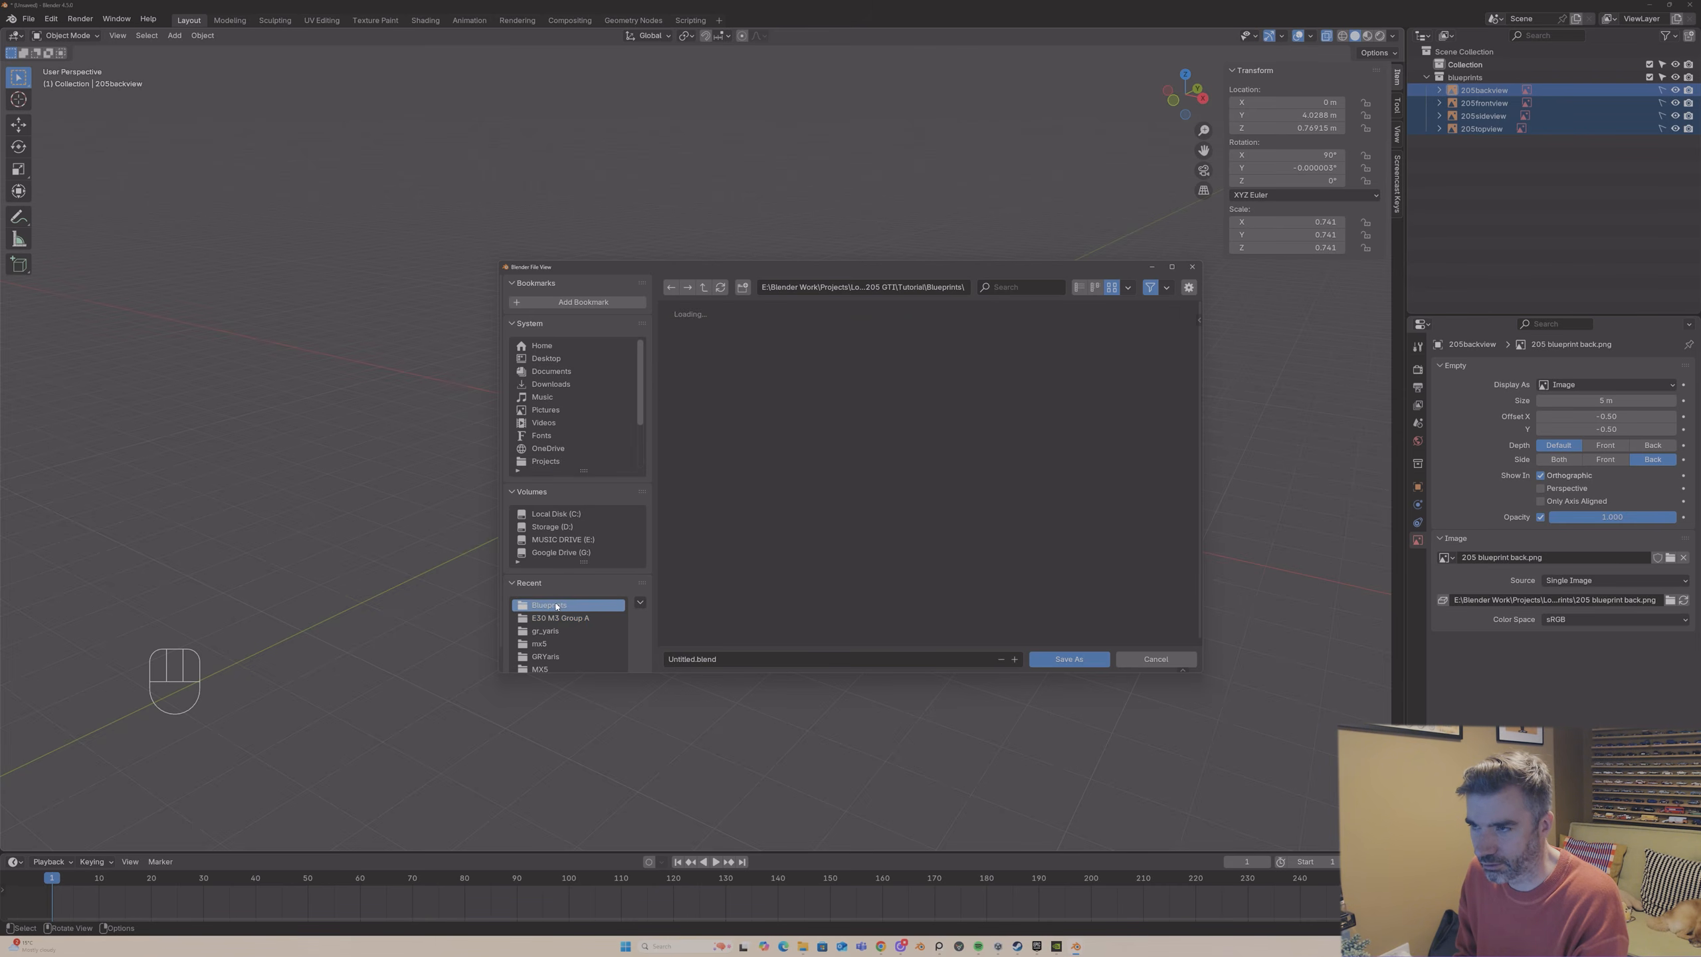
pyautogui.click(705, 288)
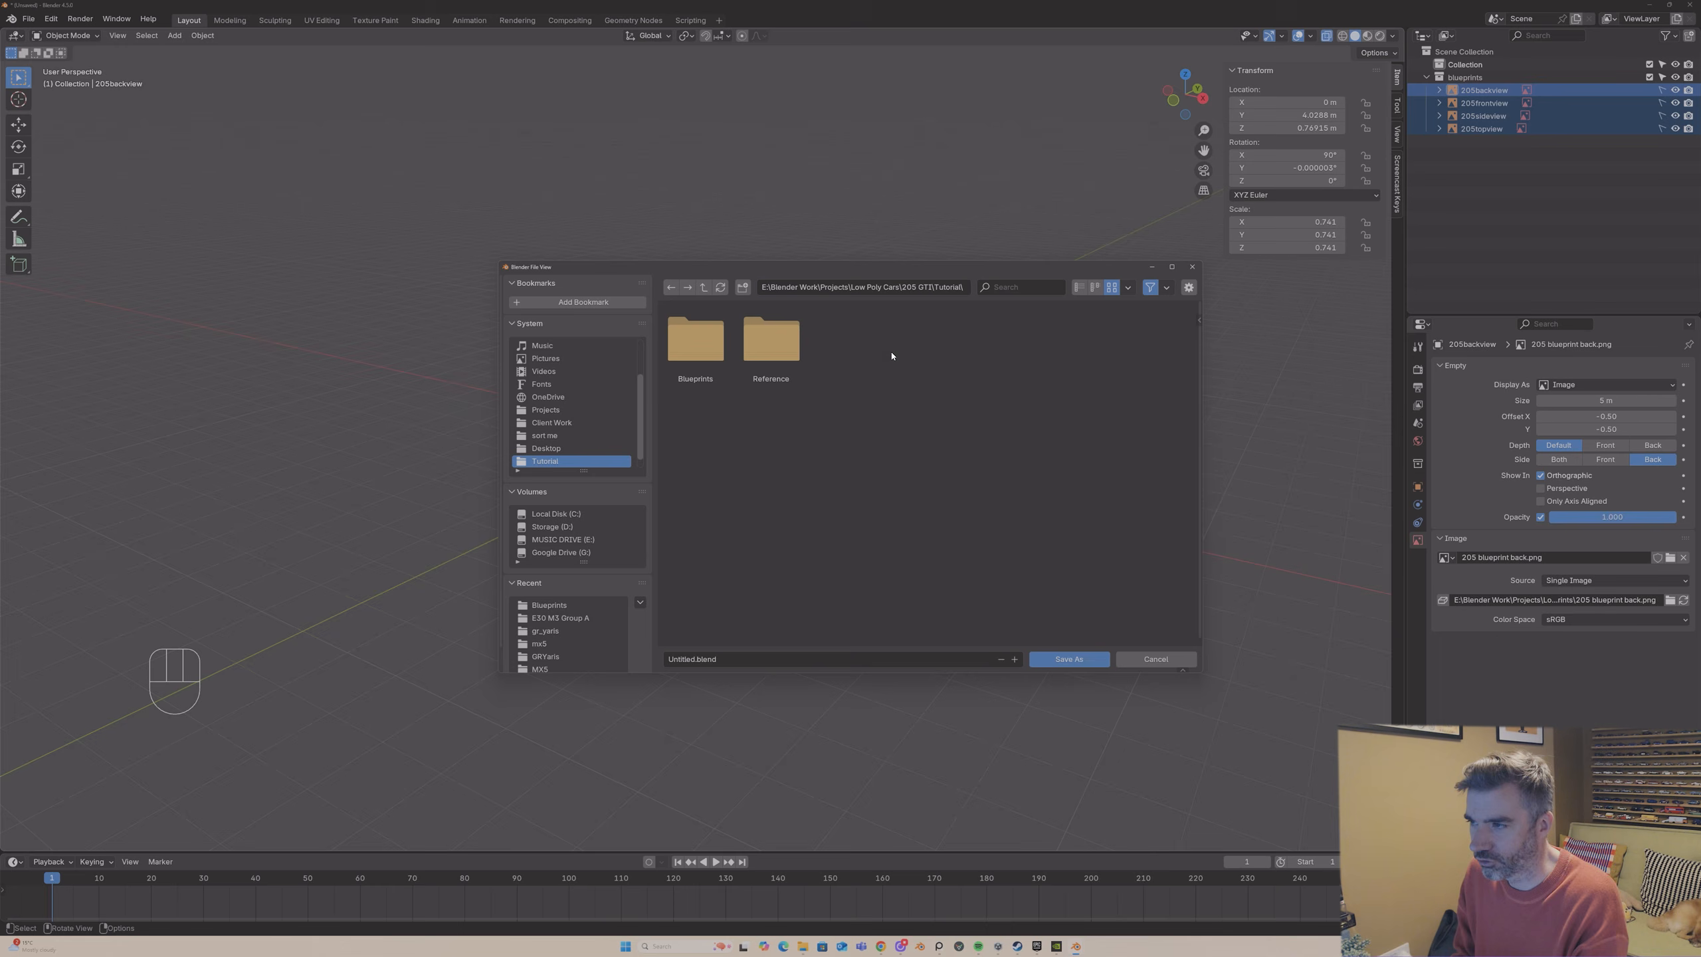
pyautogui.click(742, 287)
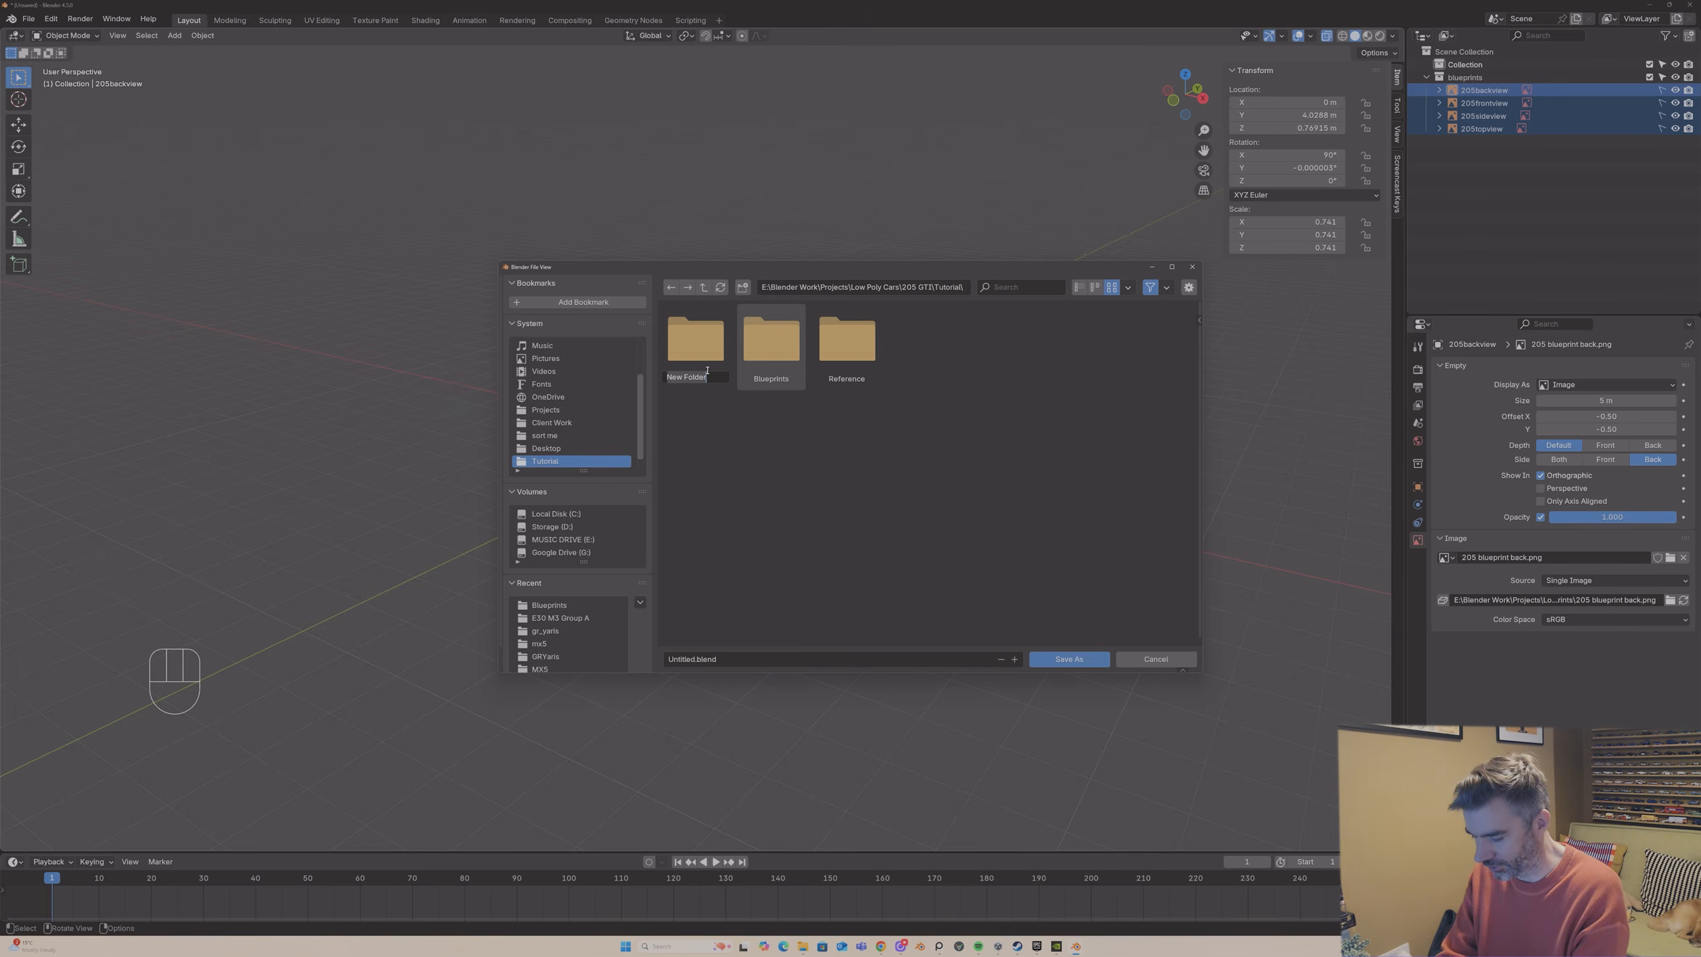
pyautogui.write('Meshes')
pyautogui.press('Return')
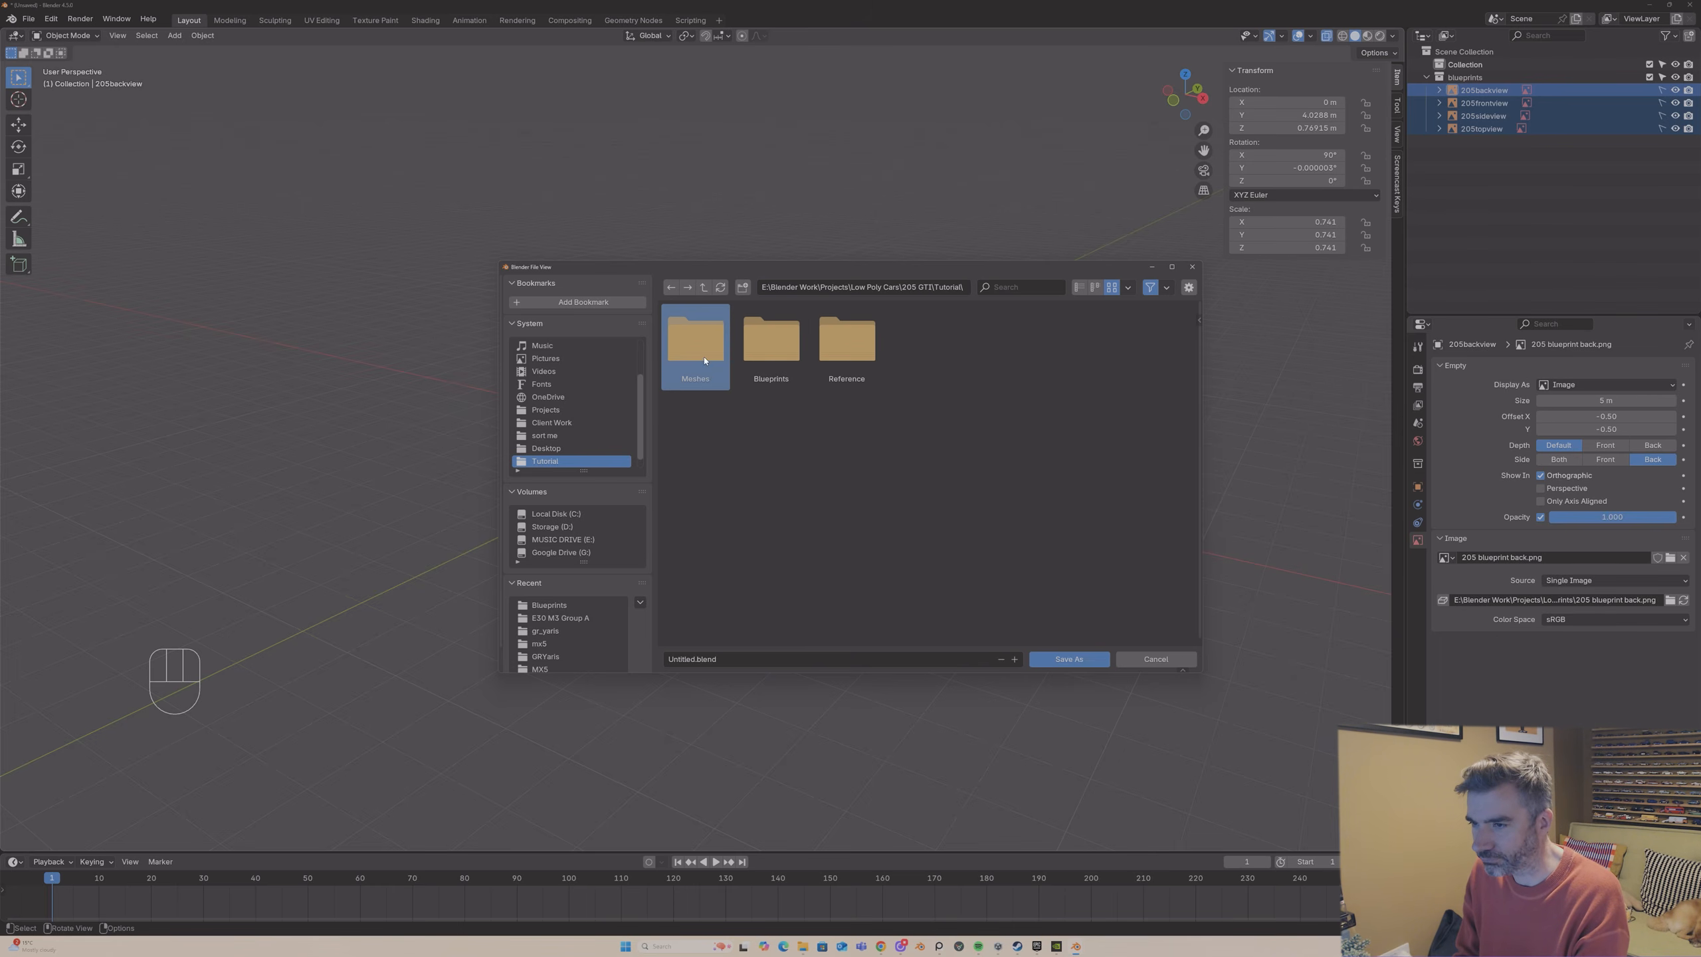
# - Save the scene in the Meshes folder as 205 low poly stage 1
pyautogui.doubleClick(705, 361)
pyautogui.click(736, 657)
pyautogui.write('205 low poly stage 1')
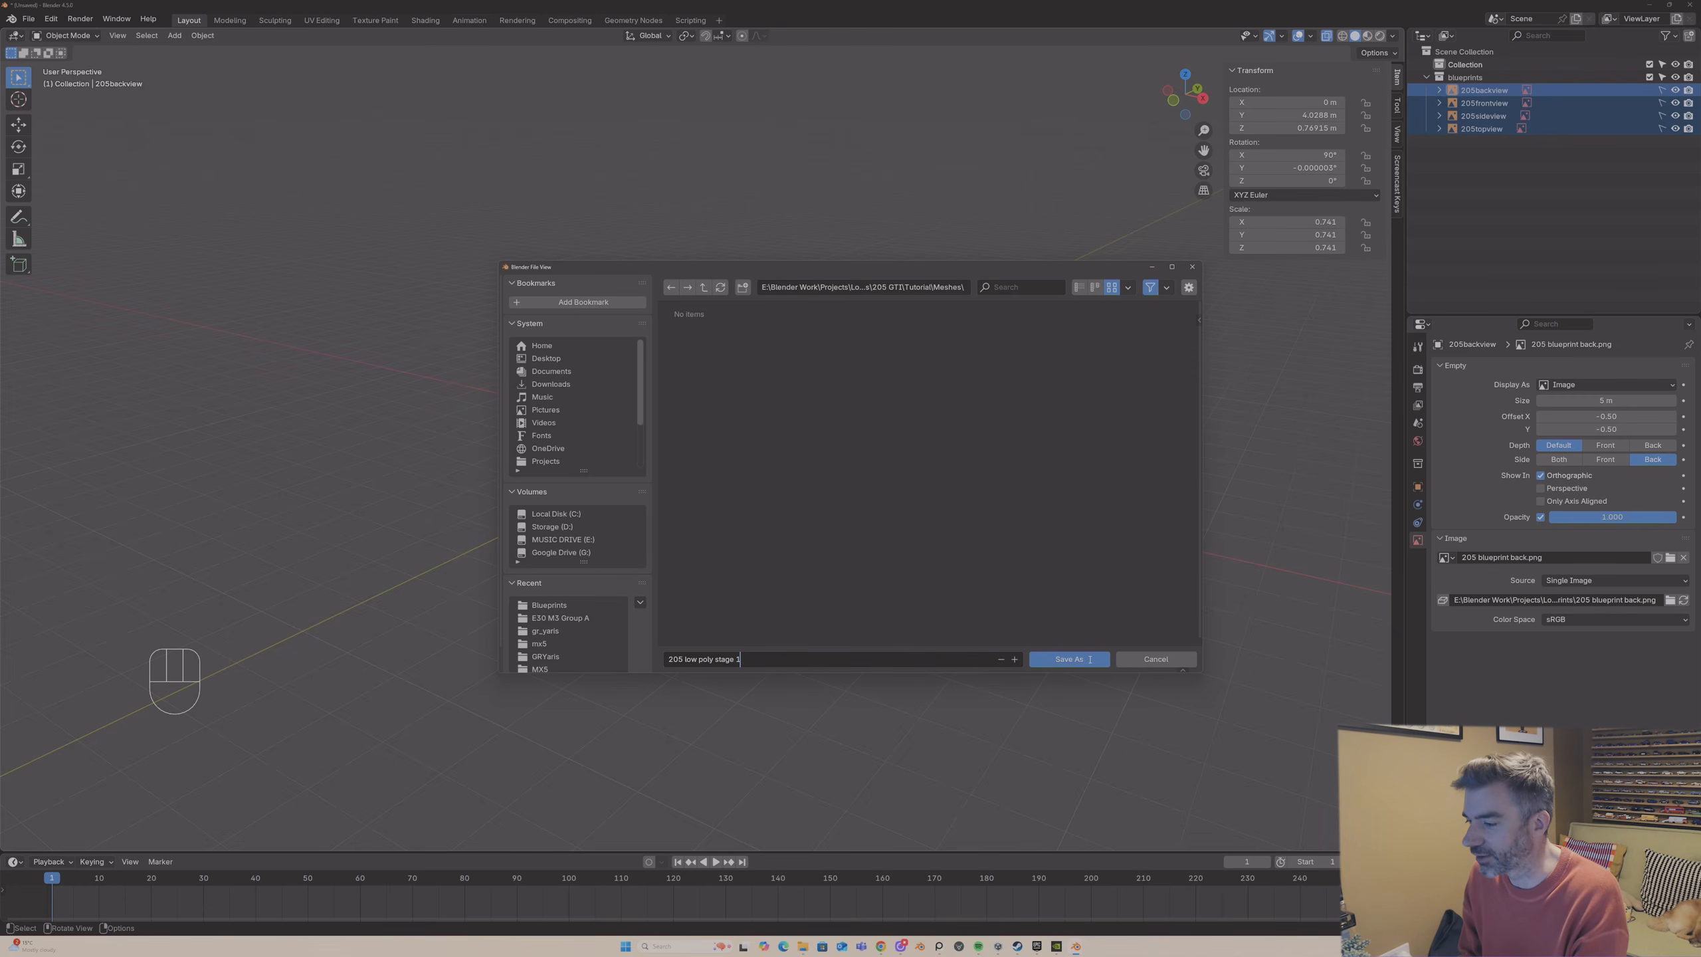
pyautogui.click(1090, 659)
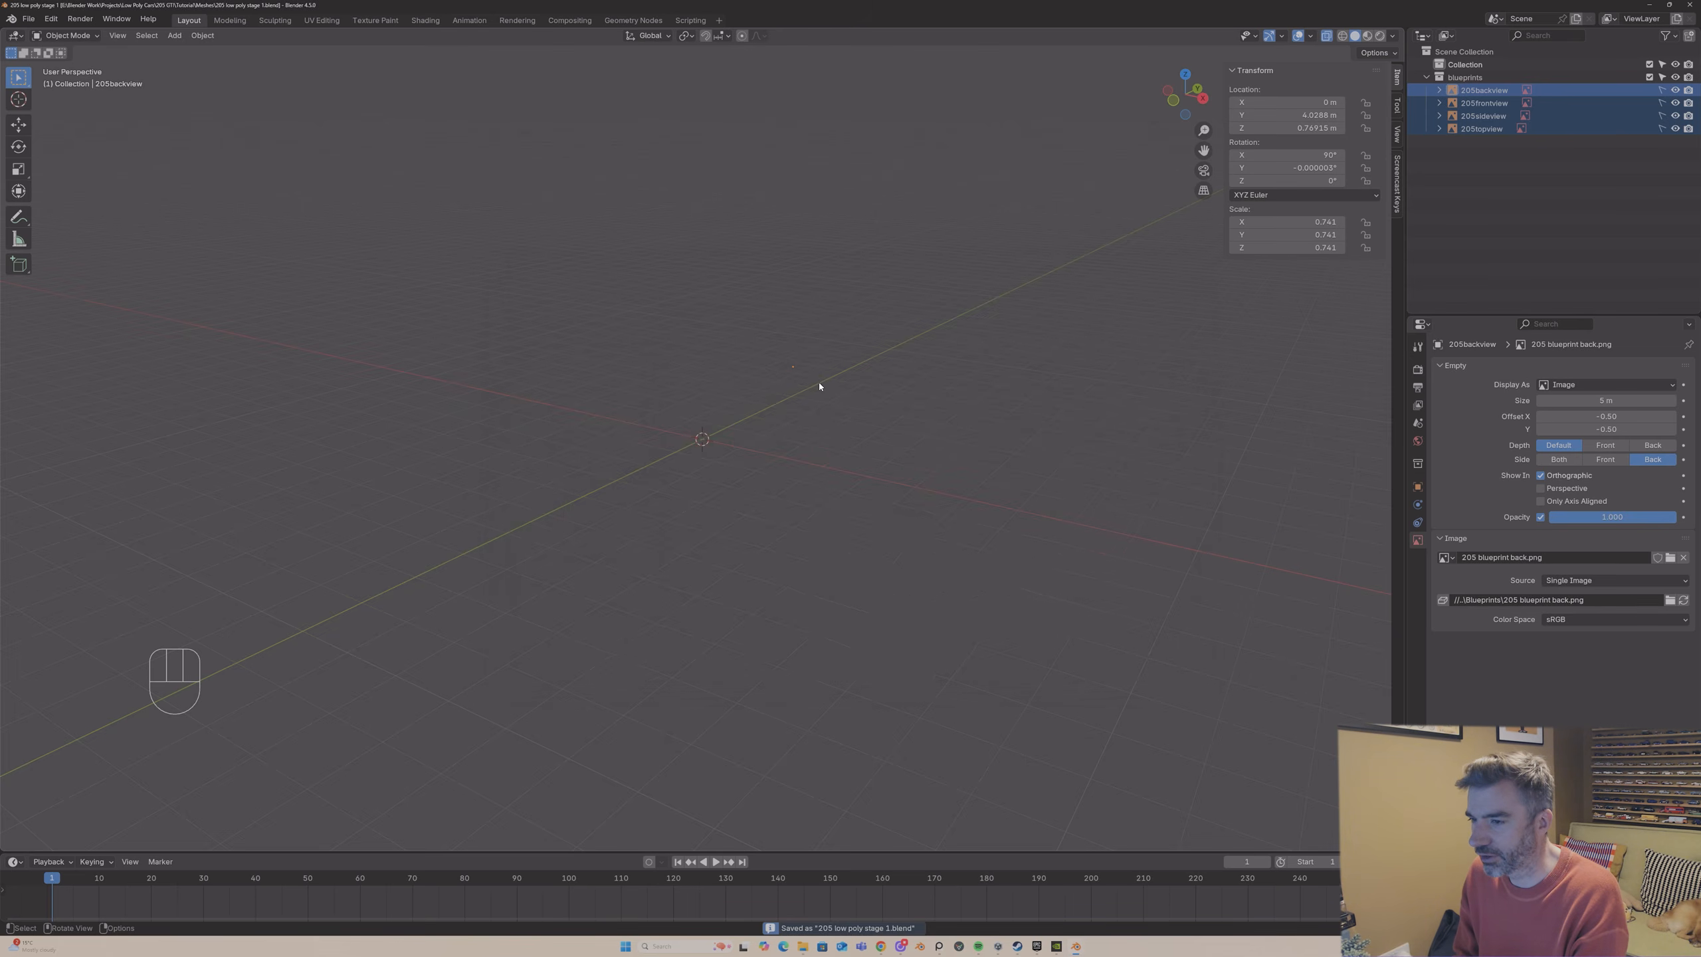
pyautogui.moveTo(811, 402); pyautogui.dragTo(808, 402, button='middle')
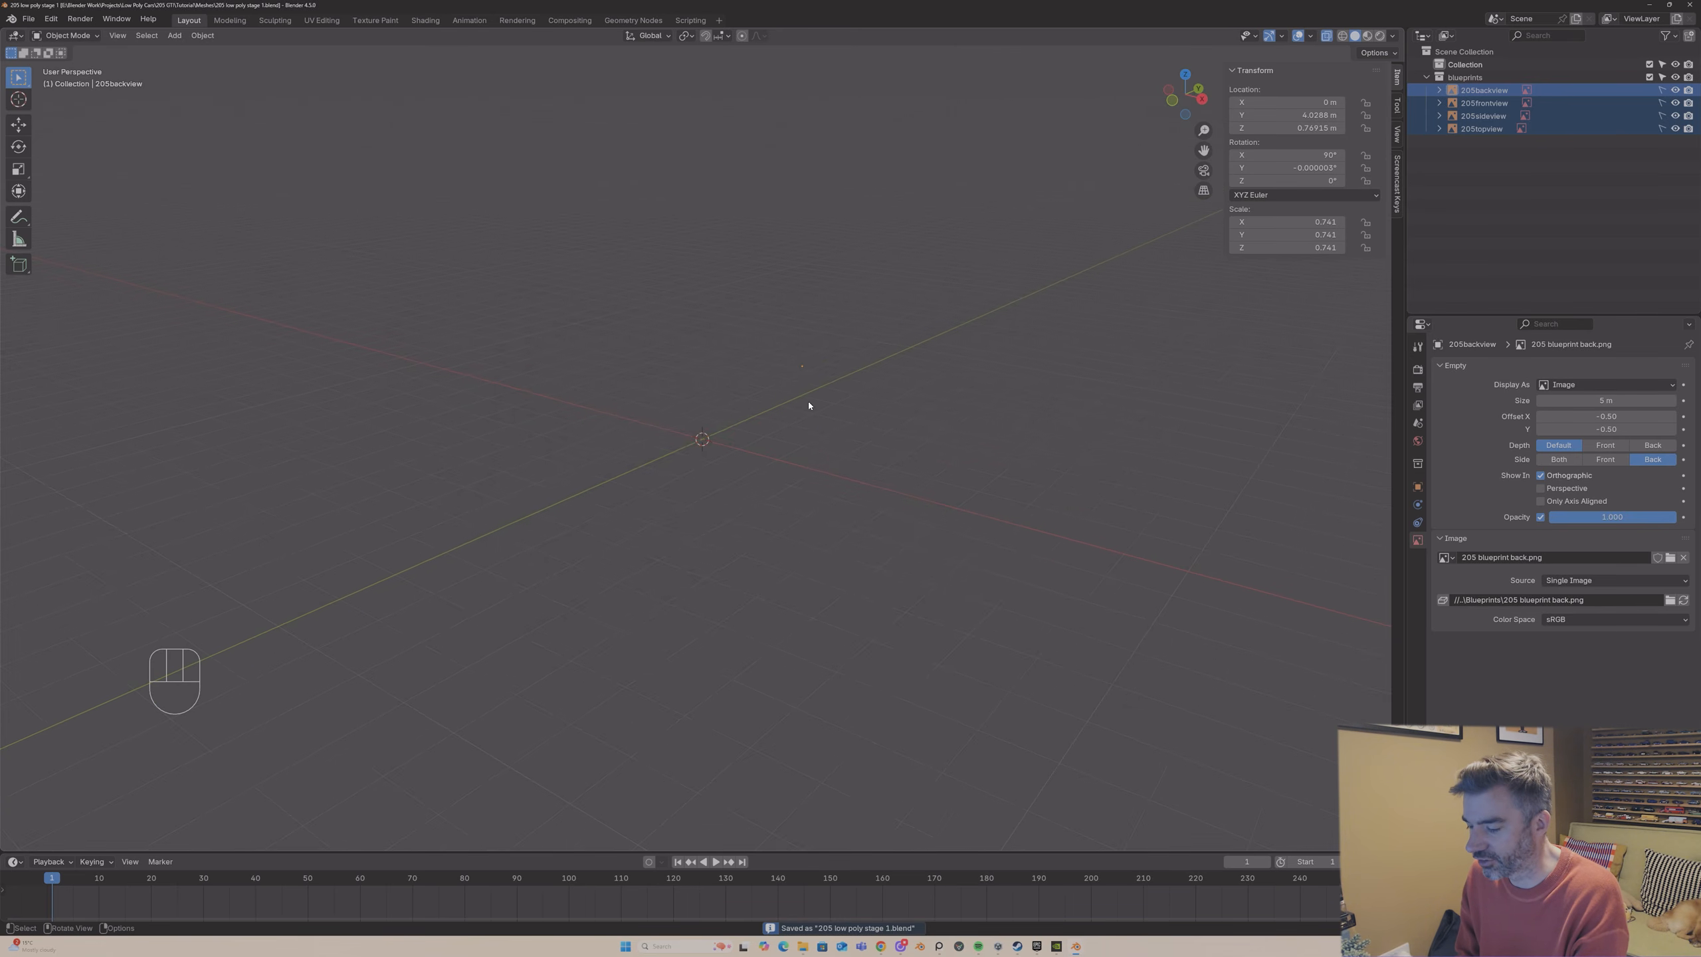